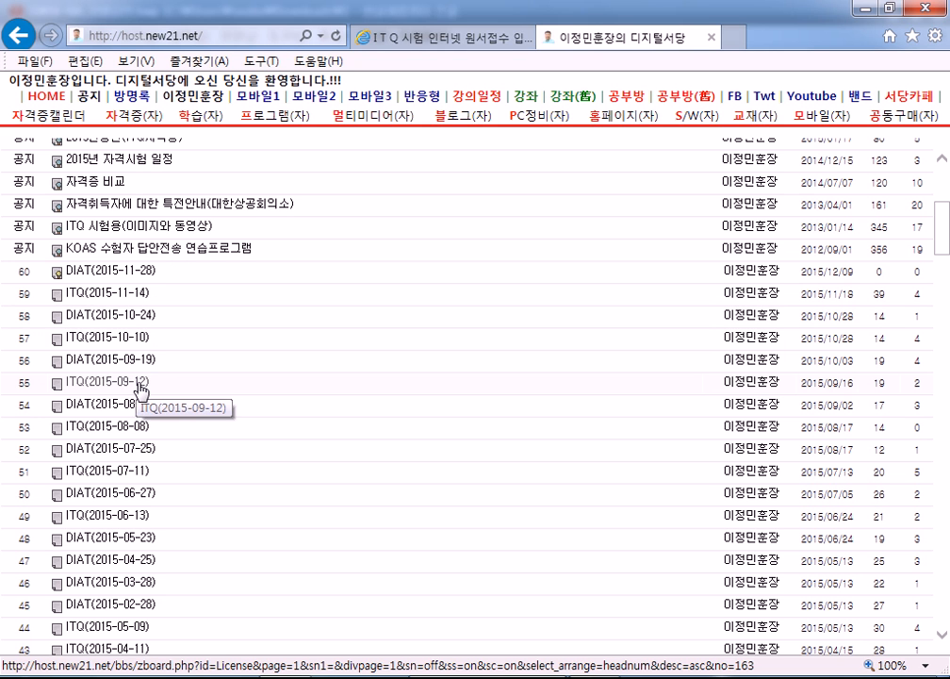
# Open the ITQ(2015-09-12) exam post, then return to the GW10-10A_모범답안 answer document in Hangul
pyautogui.click(141, 384)
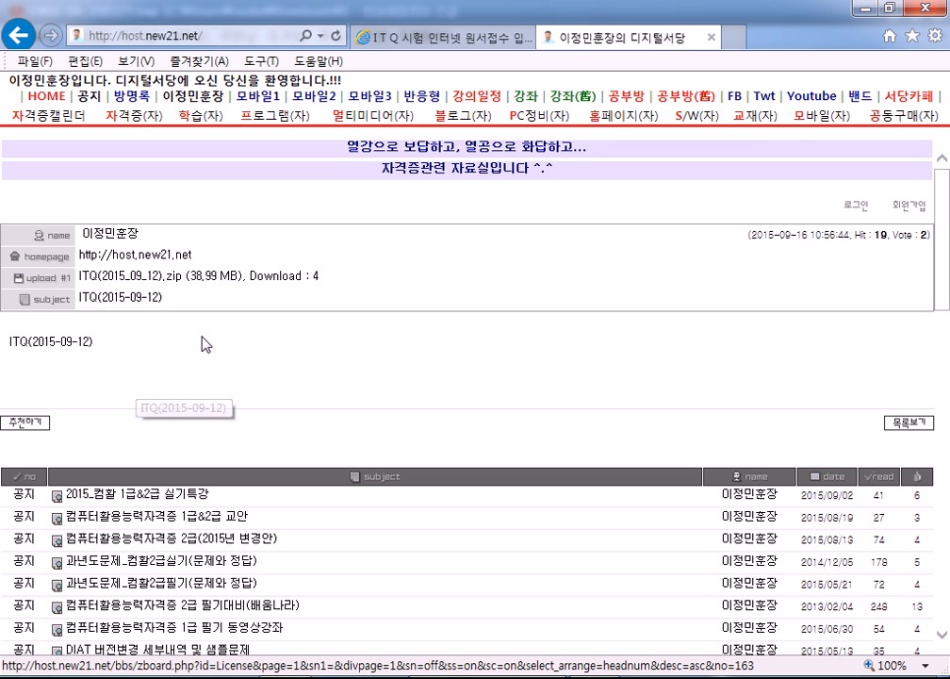
pyautogui.click(141, 286)
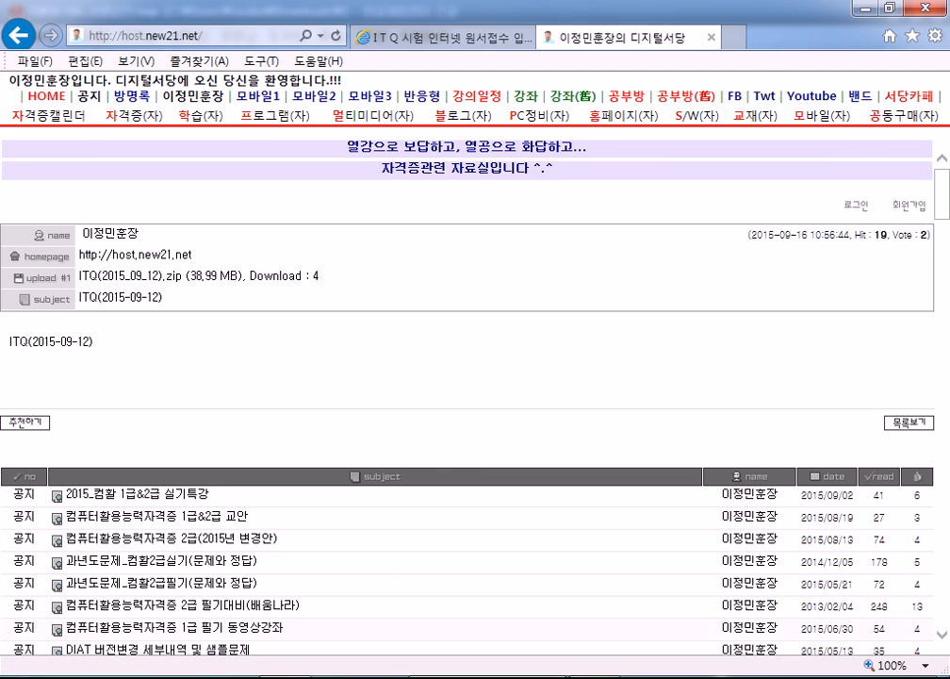
pyautogui.hotkey('alt', 'Tab')
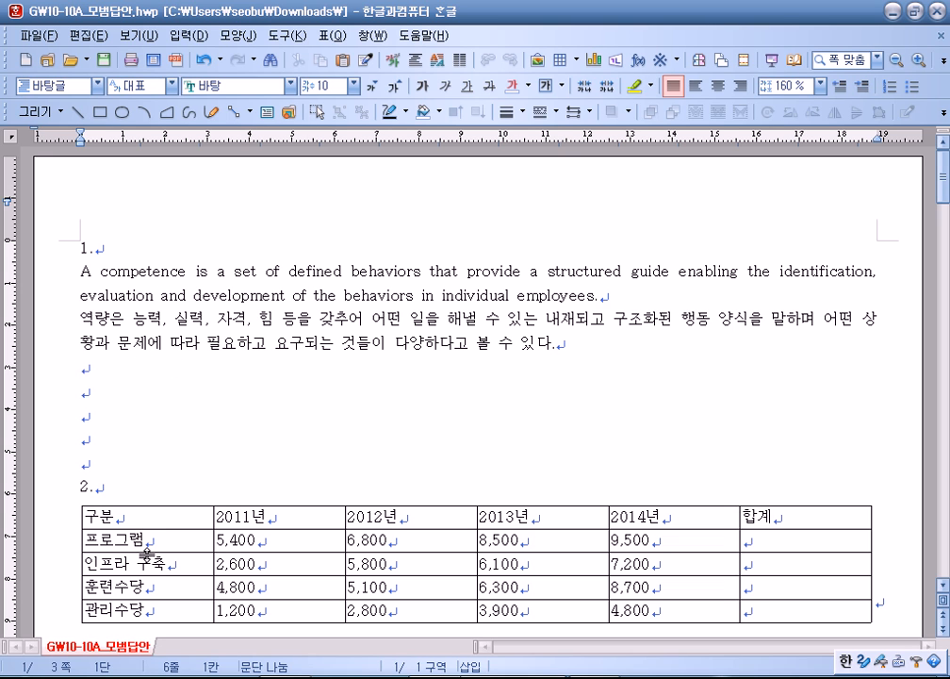
# Create a new document with 10 mm top/bottom, 11 mm left/right and 10 mm header/footer margins
pyautogui.hotkey('alt', 'n')
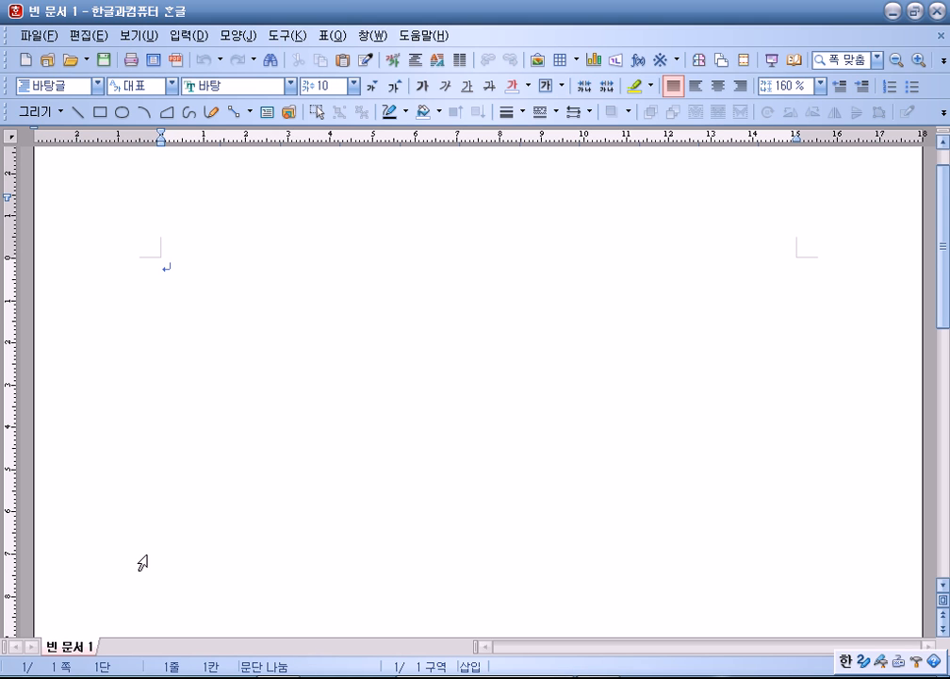
pyautogui.press('F7')
pyautogui.press('Tab')
pyautogui.press('Tab')
pyautogui.press('Tab')
pyautogui.press('Tab')
pyautogui.press('Tab')
pyautogui.write('10')
pyautogui.press('Tab')
pyautogui.write('10')
pyautogui.press('Tab')
pyautogui.write('11')
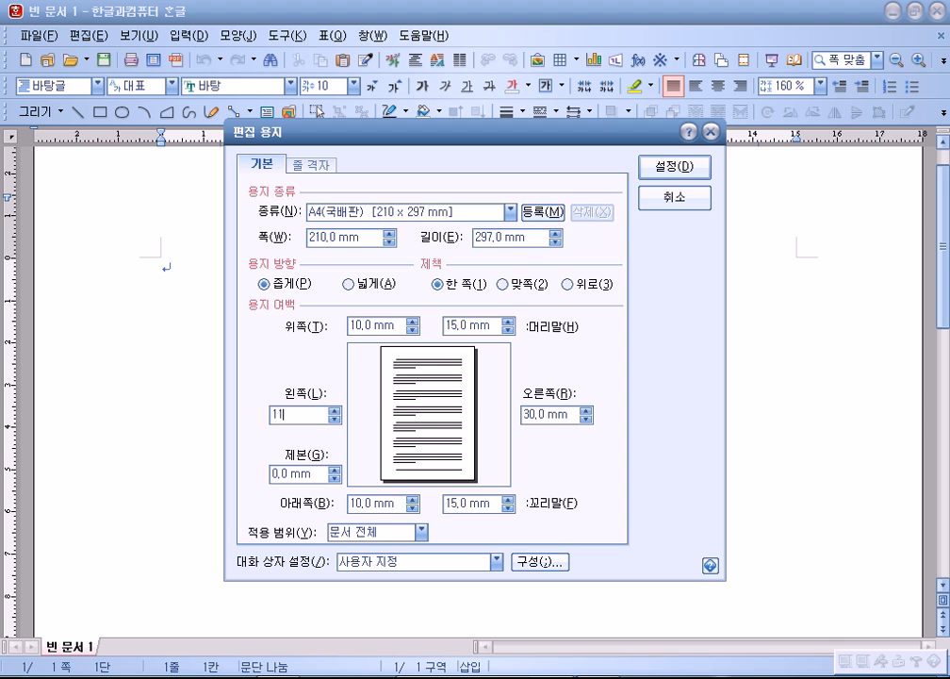
pyautogui.press('Tab')
pyautogui.write('11')
pyautogui.press('Tab')
pyautogui.write('10')
pyautogui.press('Tab')
pyautogui.write('10')
pyautogui.press('Return')
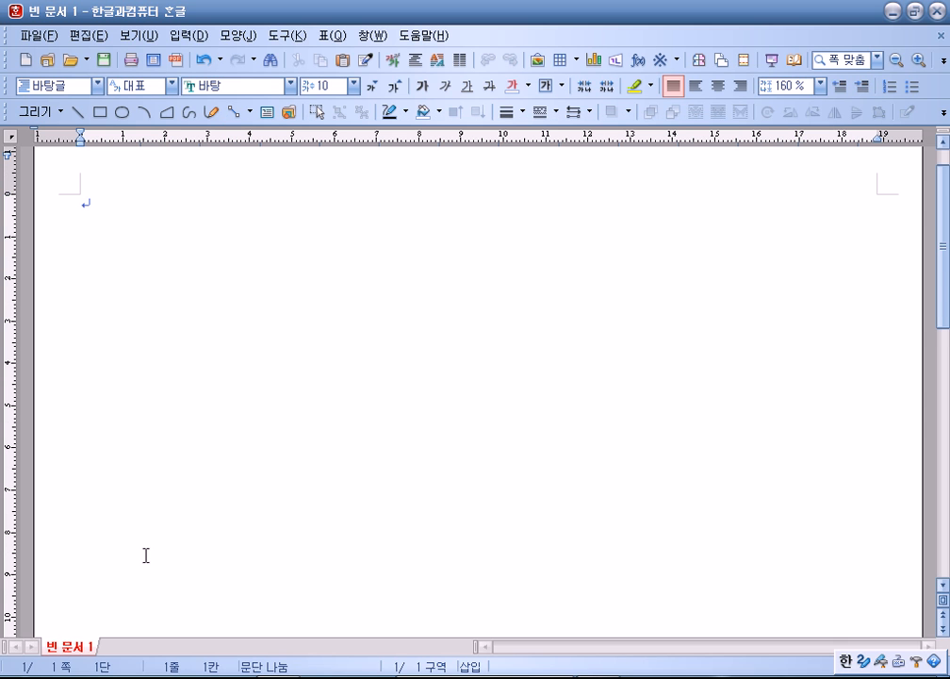
# Type answer numbers 1. and 2 on page 1 with blank lines under each
pyautogui.write('1')
pyautogui.press('Return')
pyautogui.press('Return')
pyautogui.press('Return')
pyautogui.press('Return')
pyautogui.press('Return')
pyautogui.press('Return')
pyautogui.press('Up')
pyautogui.press('Up')
pyautogui.press('Up')
pyautogui.press('Up')
pyautogui.press('Up')
pyautogui.press('Up')
pyautogui.press('End')
pyautogui.write('.')
pyautogui.press('Down')
pyautogui.press('Down')
pyautogui.press('Down')
pyautogui.press('Down')
pyautogui.press('Down')
pyautogui.press('Down')
pyautogui.write('2')
pyautogui.press('Return')
pyautogui.press('Return')
pyautogui.press('Return')
pyautogui.press('Return')
pyautogui.press('Return')
pyautogui.press('Return')
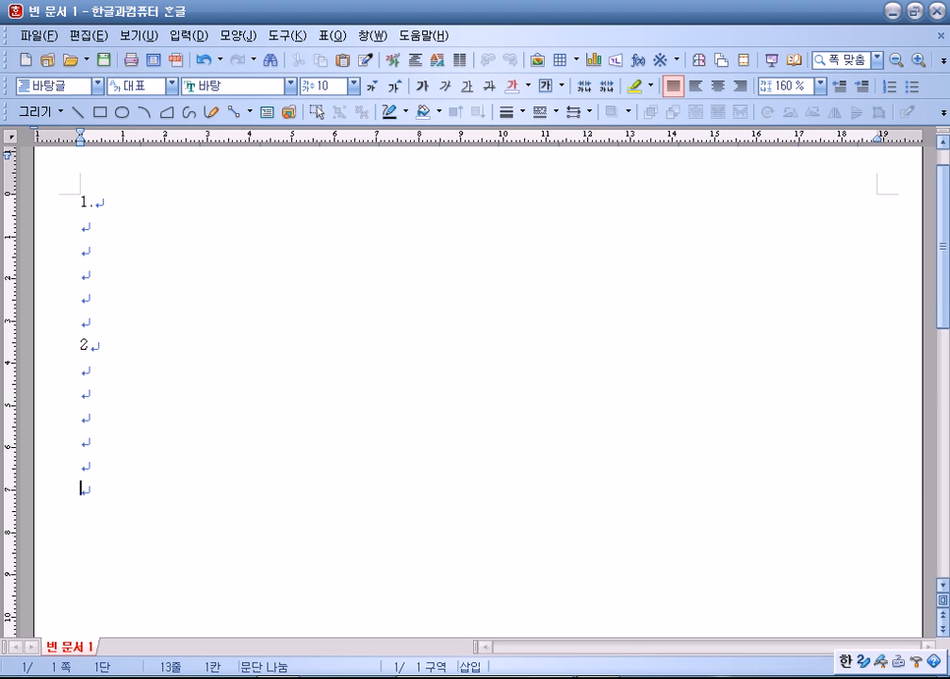
# Break to a new page for numbers 3 and 4, then start a third page
pyautogui.hotkey('ctrl', 'Return')
pyautogui.write('3')
pyautogui.press('Return')
pyautogui.press('Return')
pyautogui.press('Return')
pyautogui.press('Return')
pyautogui.press('Return')
pyautogui.press('Return')
pyautogui.write('4')
pyautogui.press('Return')
pyautogui.press('Return')
pyautogui.press('Return')
pyautogui.press('Return')
pyautogui.press('Return')
pyautogui.hotkey('ctrl', 'Return')
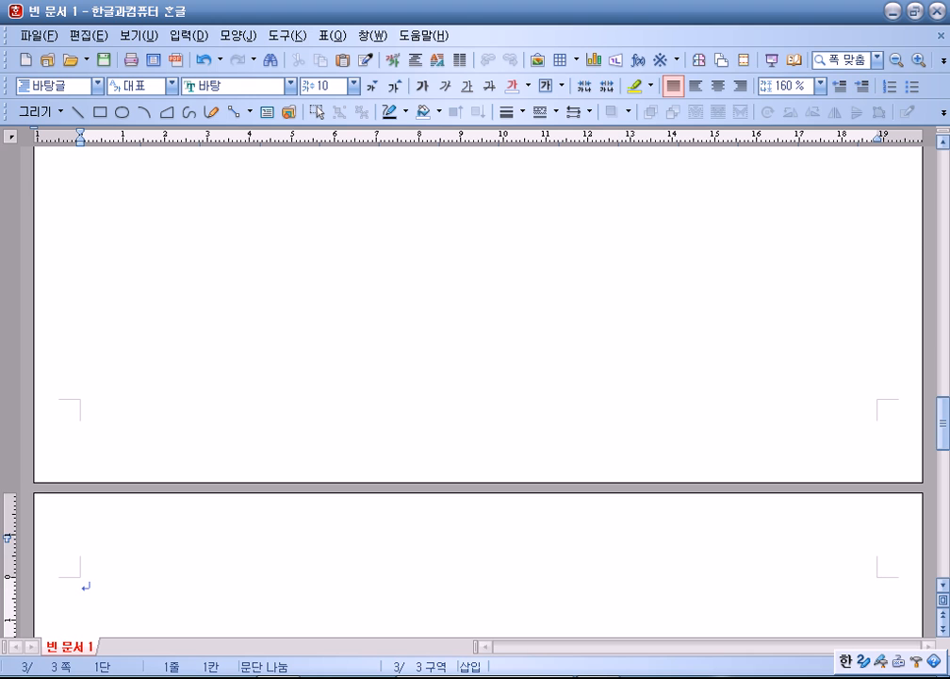
pyautogui.scroll(-5, 178, 324)
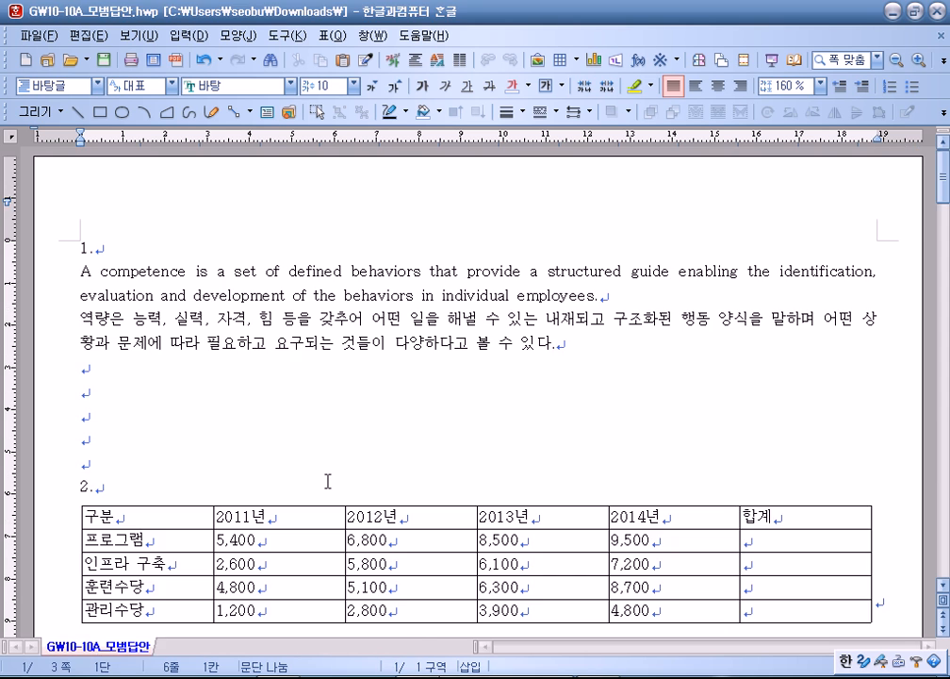
pyautogui.scroll(-15, 329, 480)
pyautogui.scroll(-8, 258, 441)
# Insert a bookmark named 능력 before the 능력중심의 사회 구현 title
pyautogui.click(84, 245)
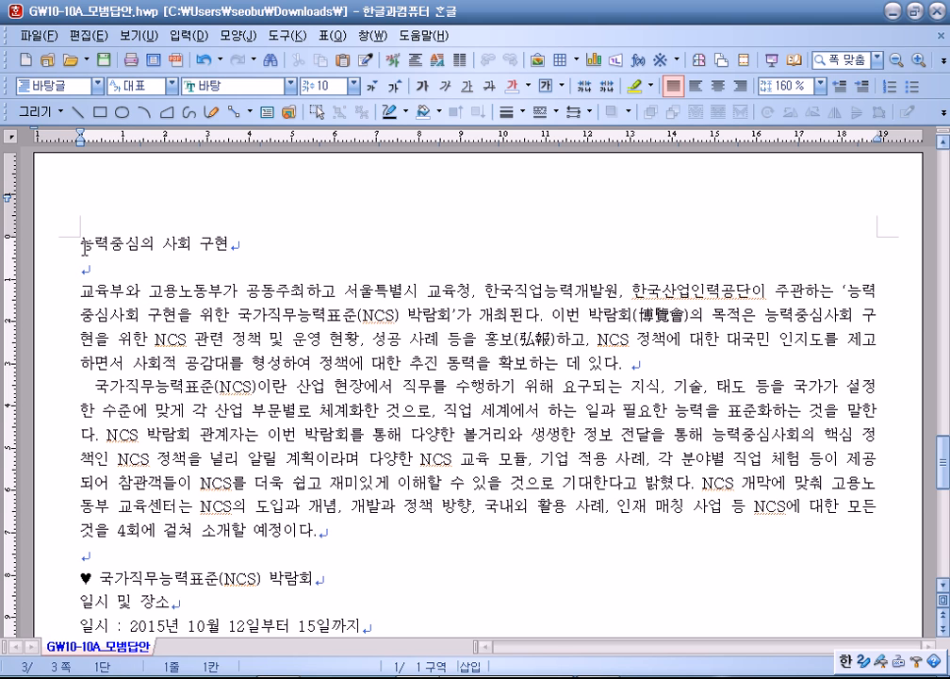
pyautogui.click(151, 38)
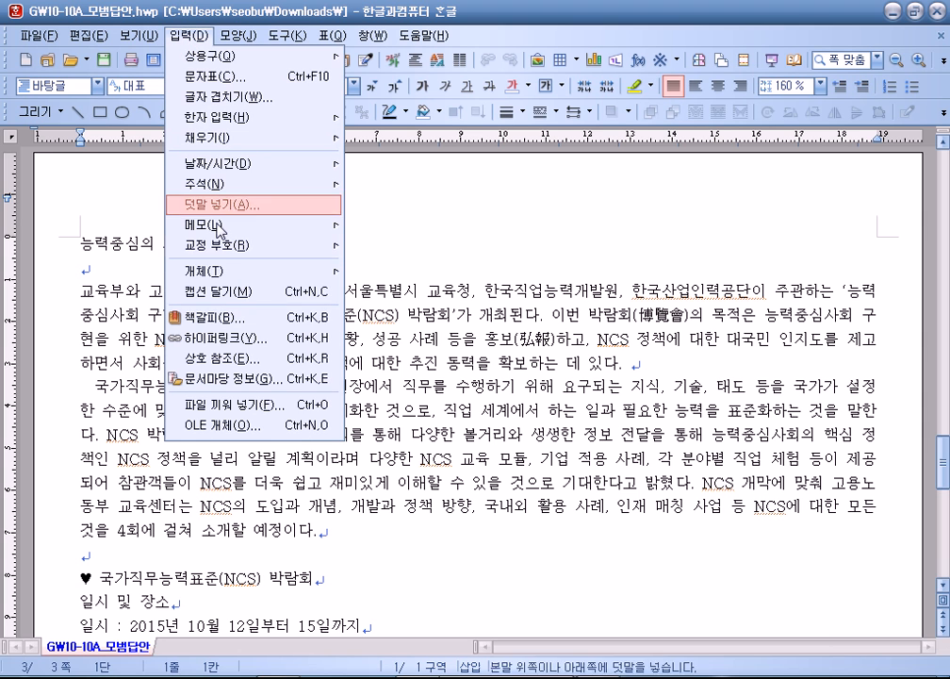
pyautogui.click(210, 319)
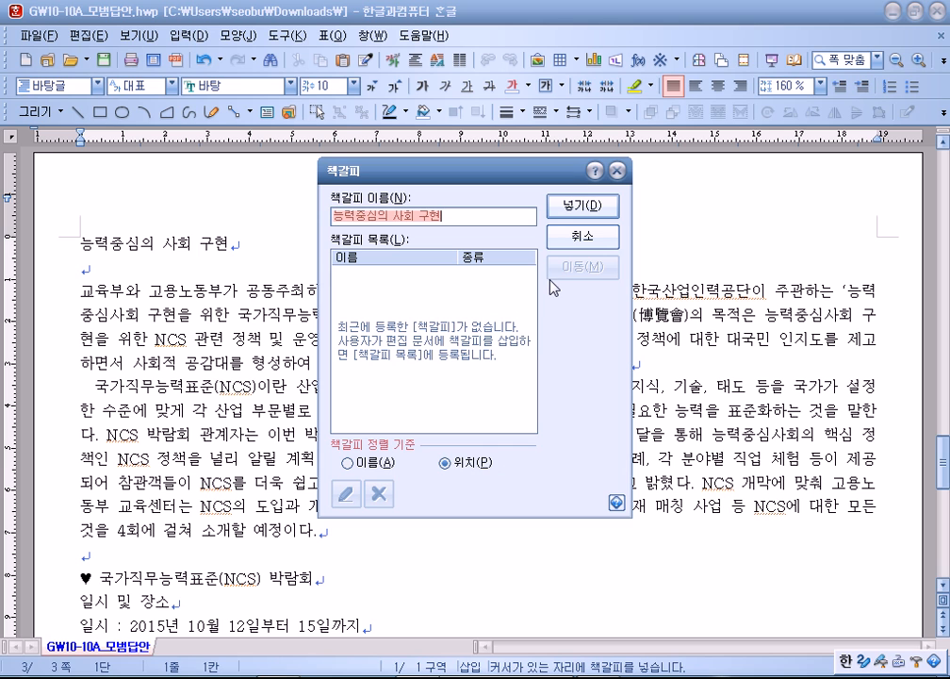
pyautogui.write('능력')
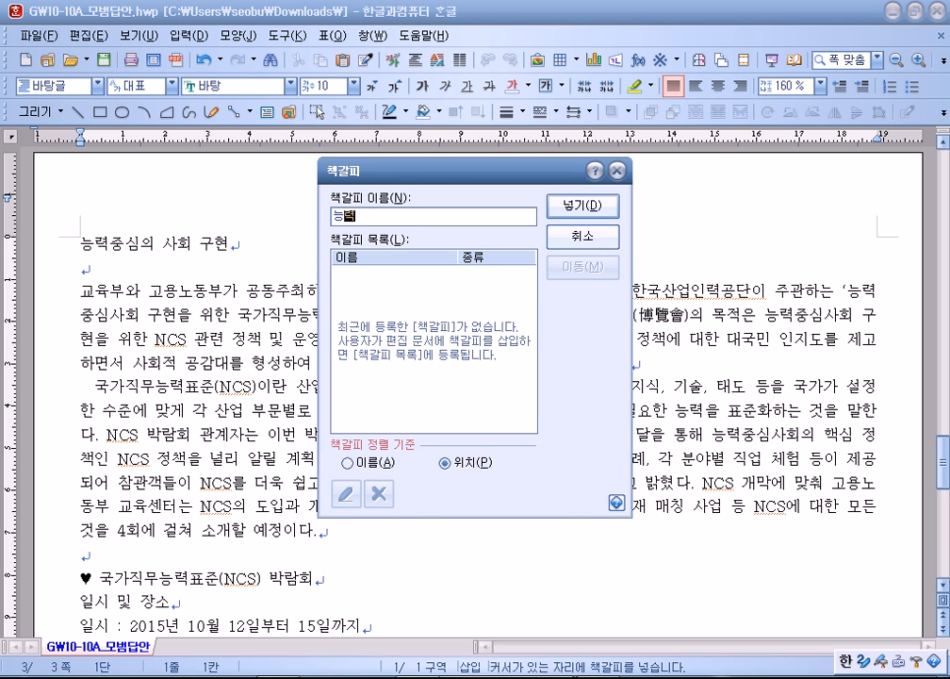
pyautogui.press('Return')
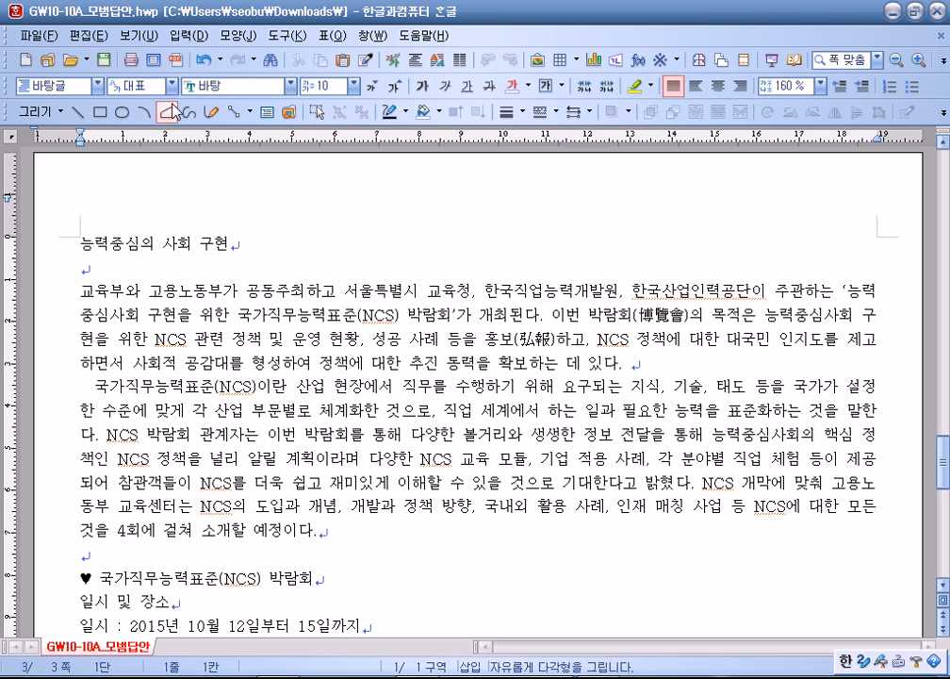
# Show control codes to verify the bookmark, then hide them again
pyautogui.click(135, 36)
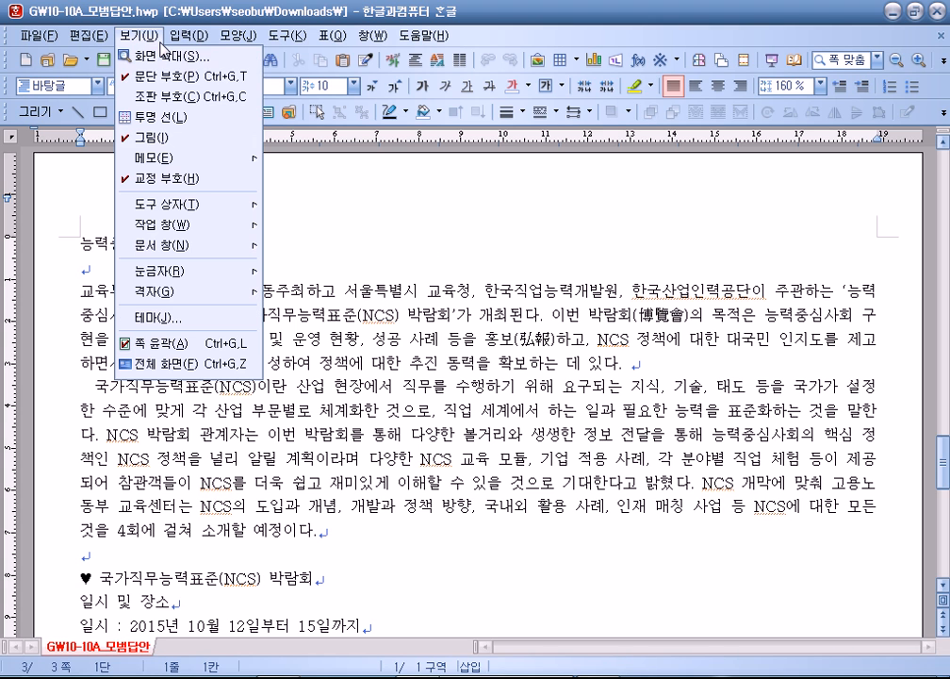
pyautogui.click(174, 102)
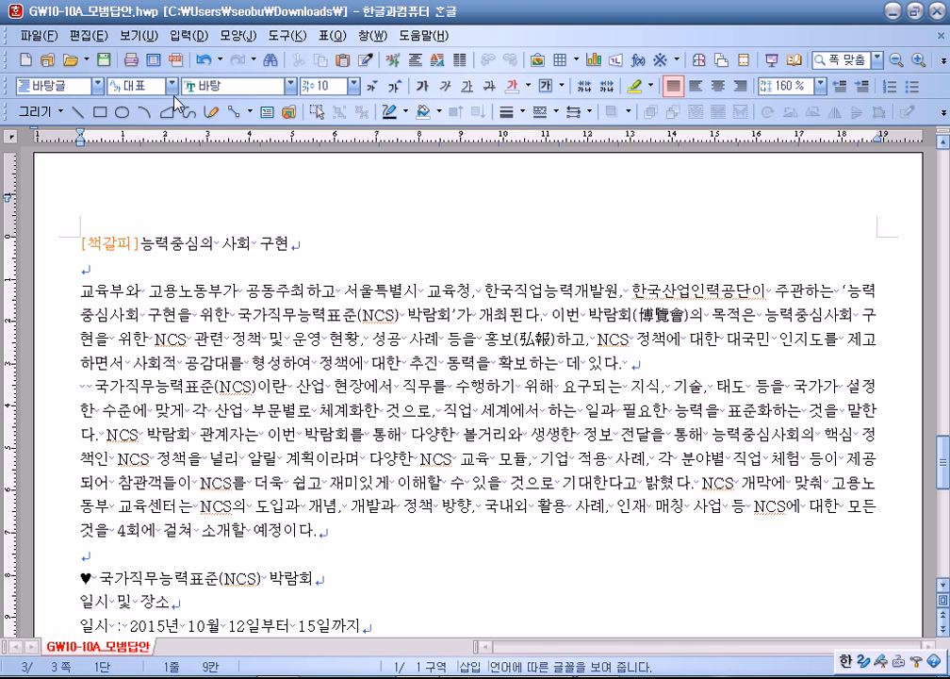
pyautogui.click(108, 248)
pyautogui.click(111, 251)
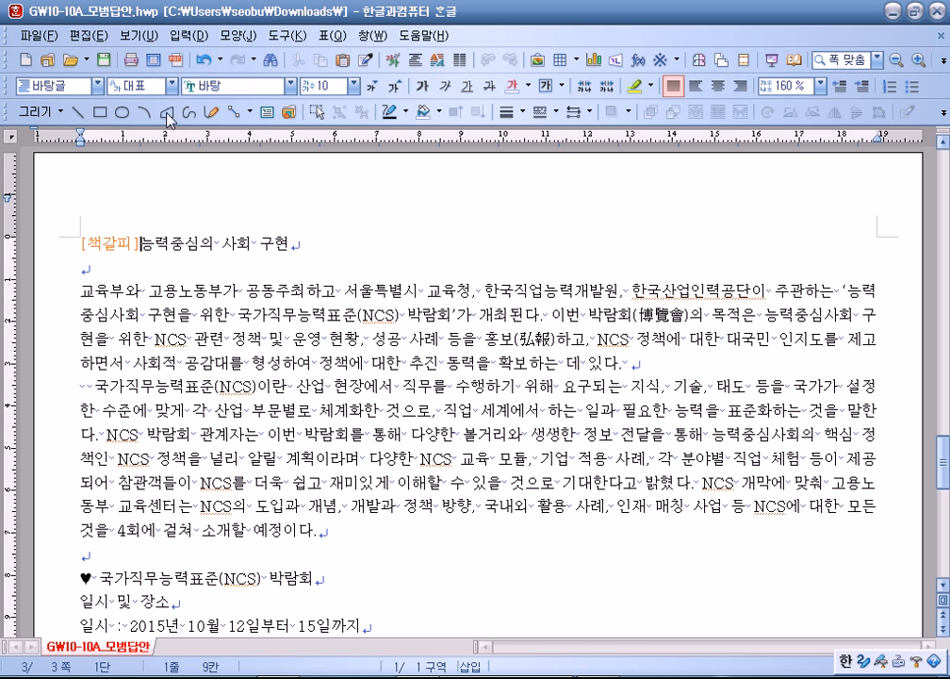
pyautogui.click(112, 36)
pyautogui.click(132, 93)
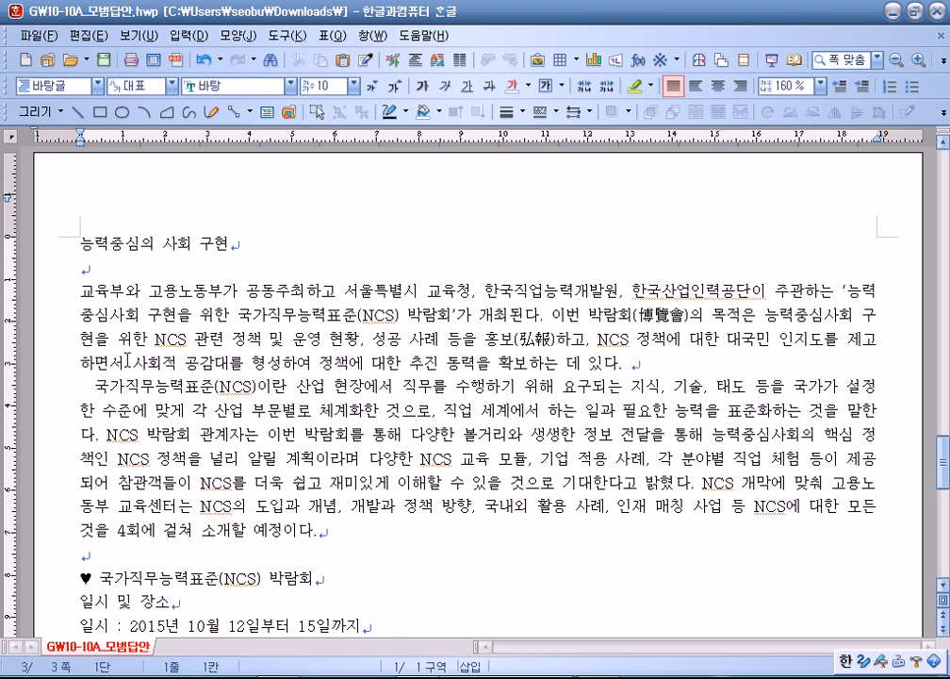
# Add empty lines below answer 4
pyautogui.scroll(5, 128, 356)
pyautogui.scroll(5, 129, 338)
pyautogui.click(106, 283)
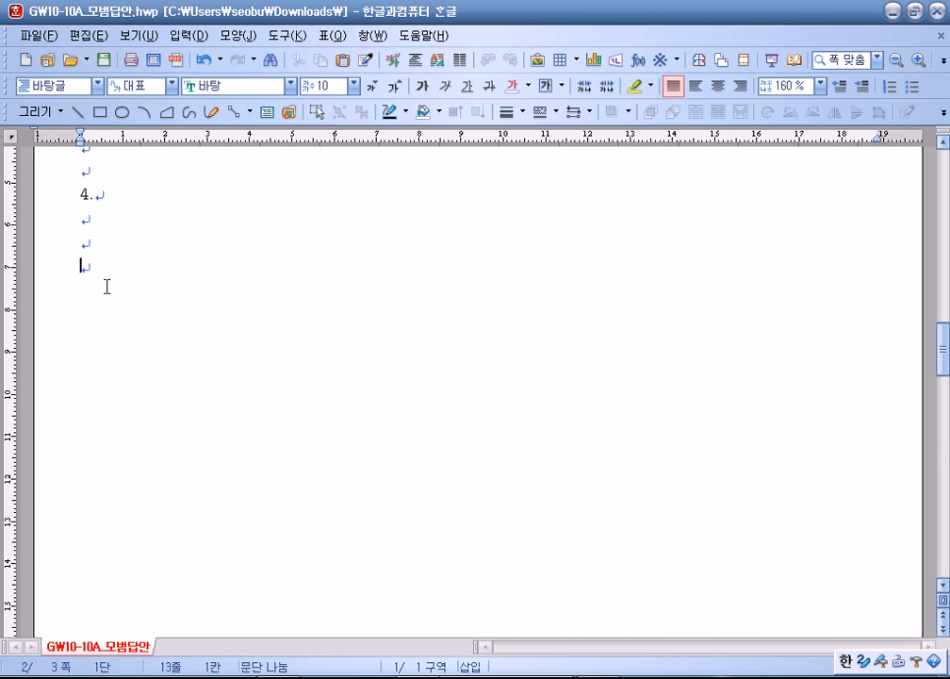
pyautogui.press('Return')
pyautogui.press('Return')
# Save the document and select the section 1 English and Korean paragraphs
pyautogui.hotkey('alt', 's')
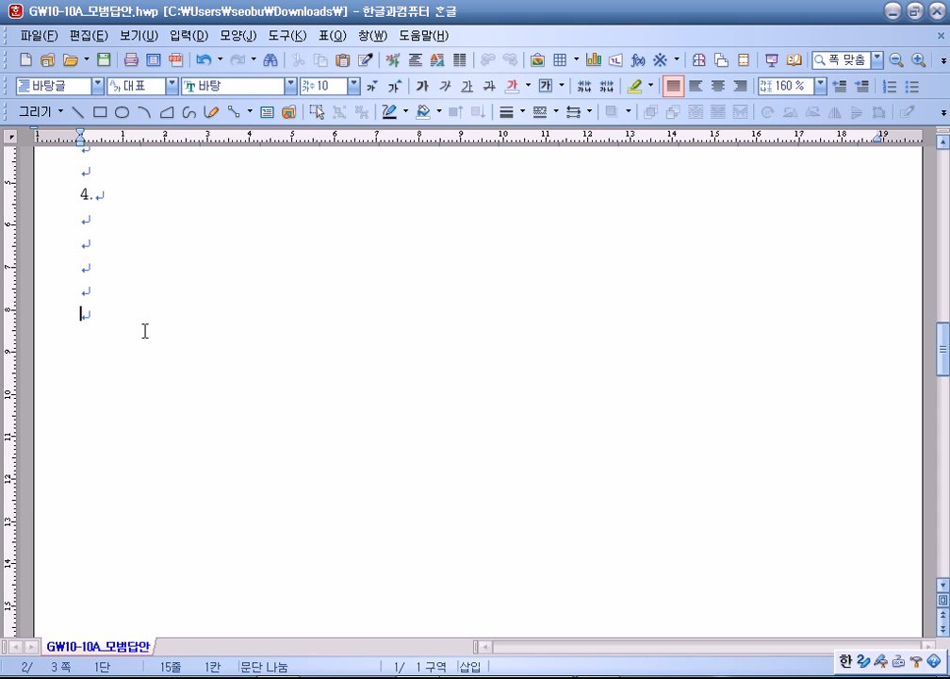
pyautogui.scroll(15, 151, 325)
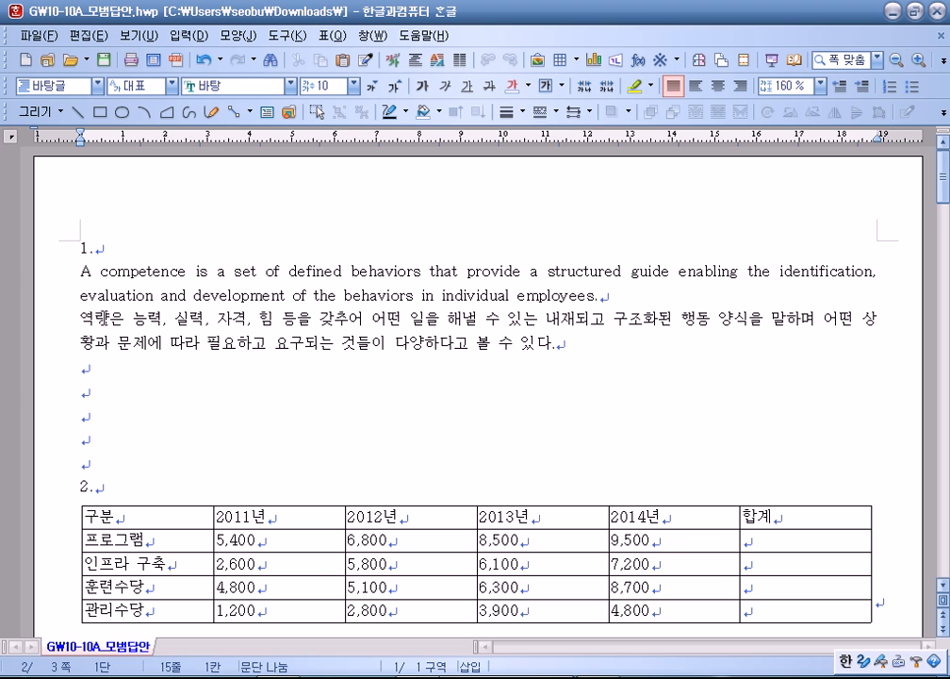
pyautogui.moveTo(80, 272); pyautogui.dragTo(585, 346)
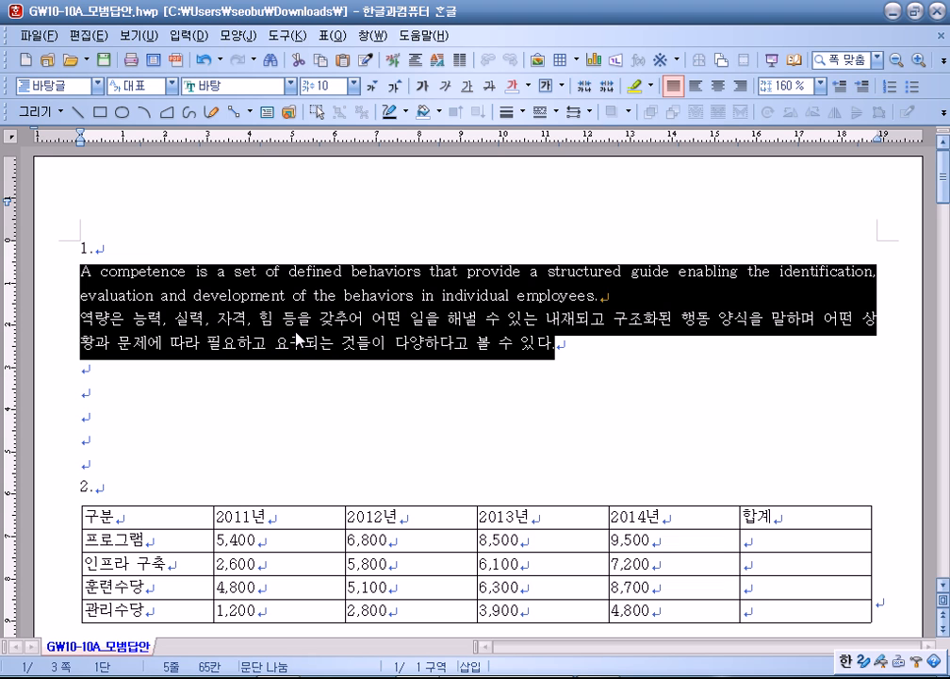
# Open Styles, start a new style and enter the name competence in English input
pyautogui.press('F6')
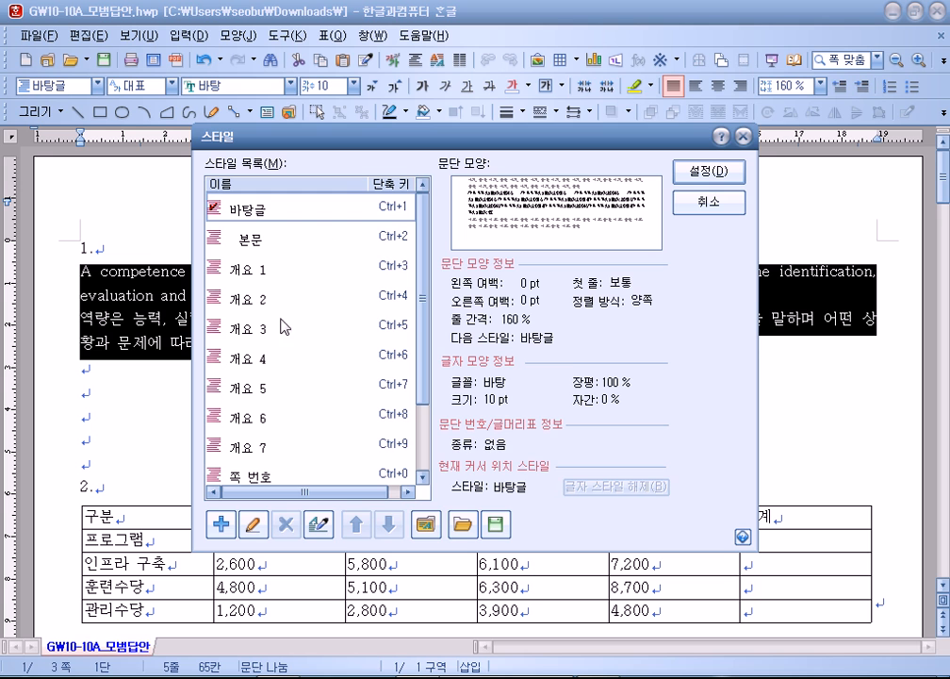
pyautogui.moveTo(354, 141); pyautogui.dragTo(476, 38)
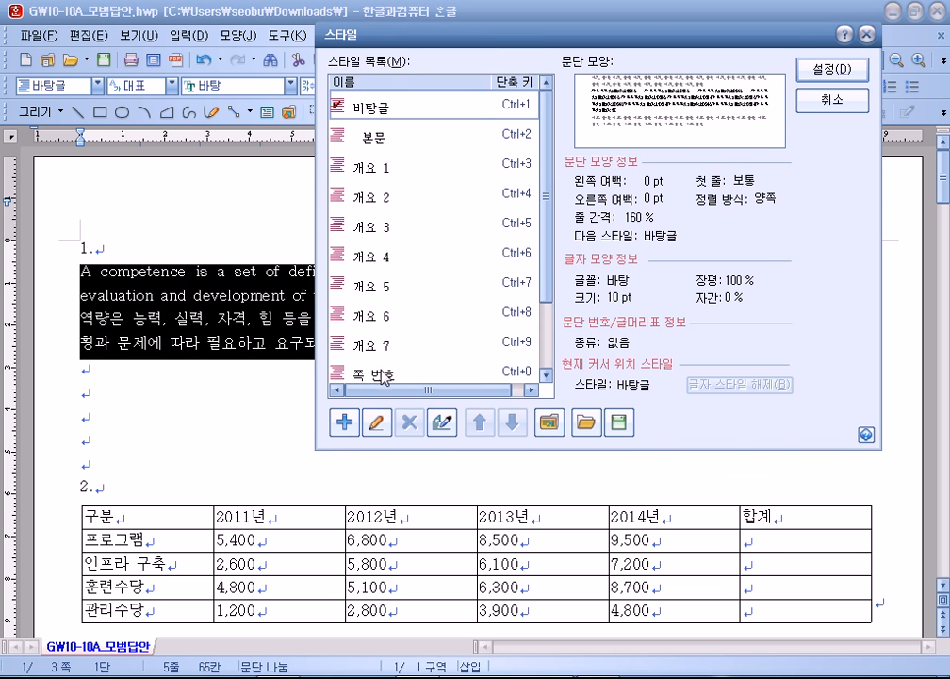
pyautogui.click(345, 424)
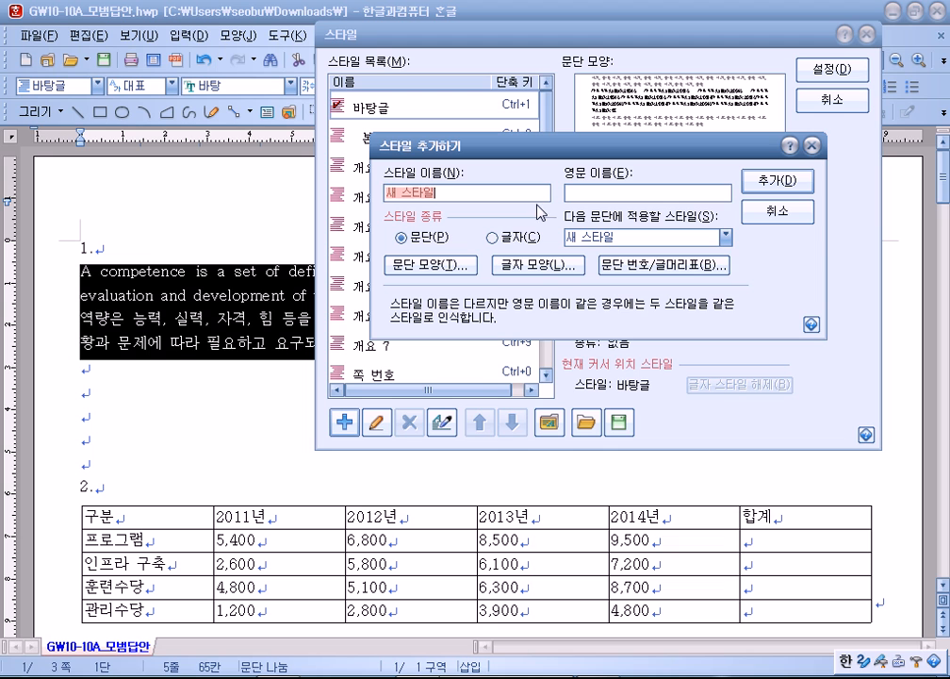
pyautogui.write('ㅊ')
pyautogui.press('BackSpace')
pyautogui.press('Hangul')
pyautogui.write('competence')
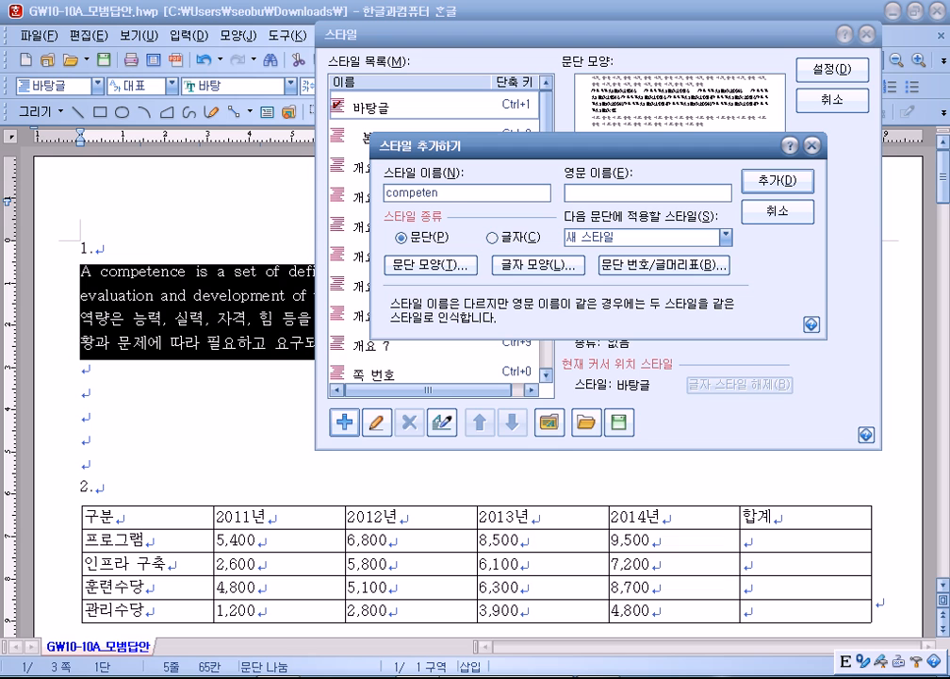
# Set the competence style's paragraph shape to a 15 pt left margin and 10 pt spacing below
pyautogui.click(448, 269)
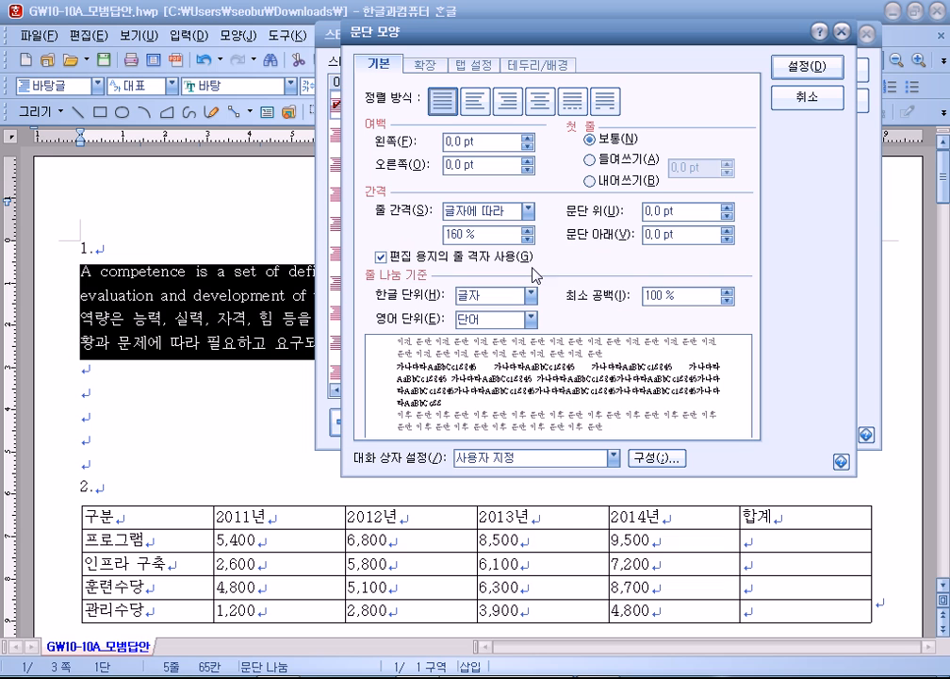
pyautogui.click(506, 145)
pyautogui.write('15')
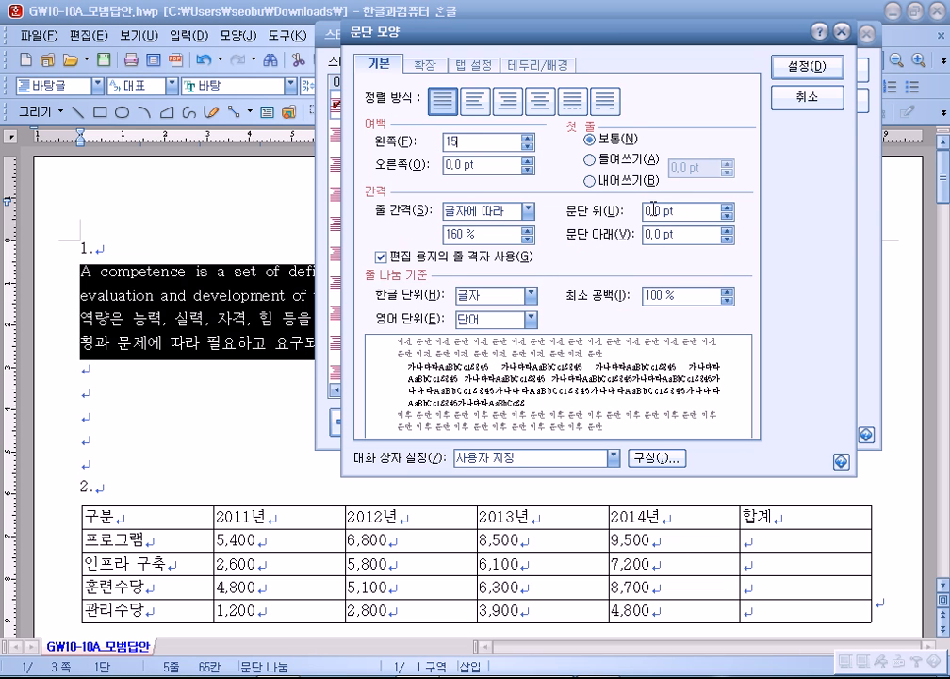
pyautogui.moveTo(685, 234); pyautogui.dragTo(598, 240)
pyautogui.write('10')
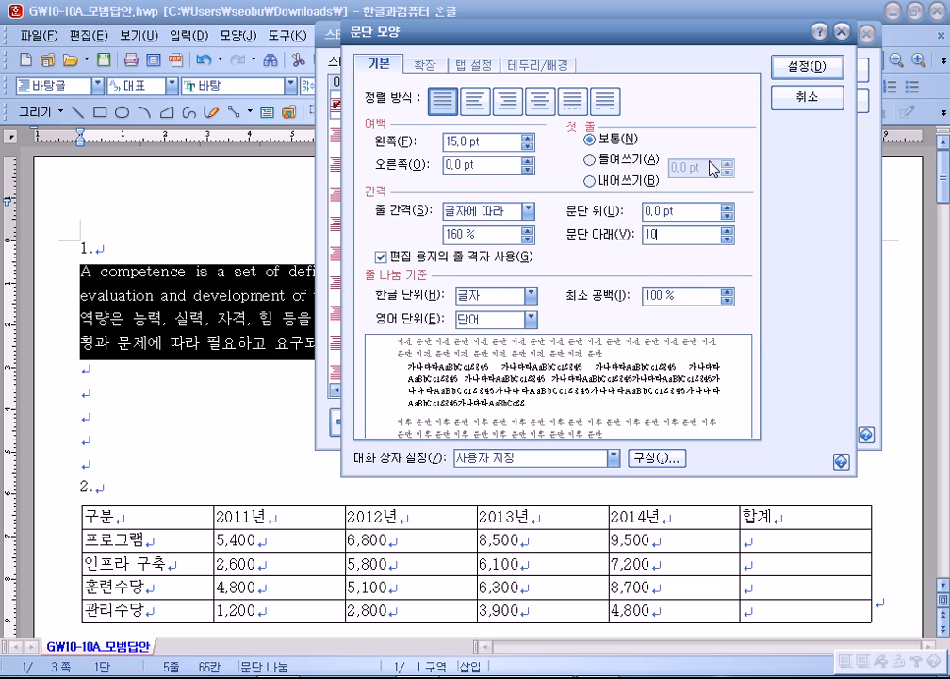
pyautogui.click(781, 83)
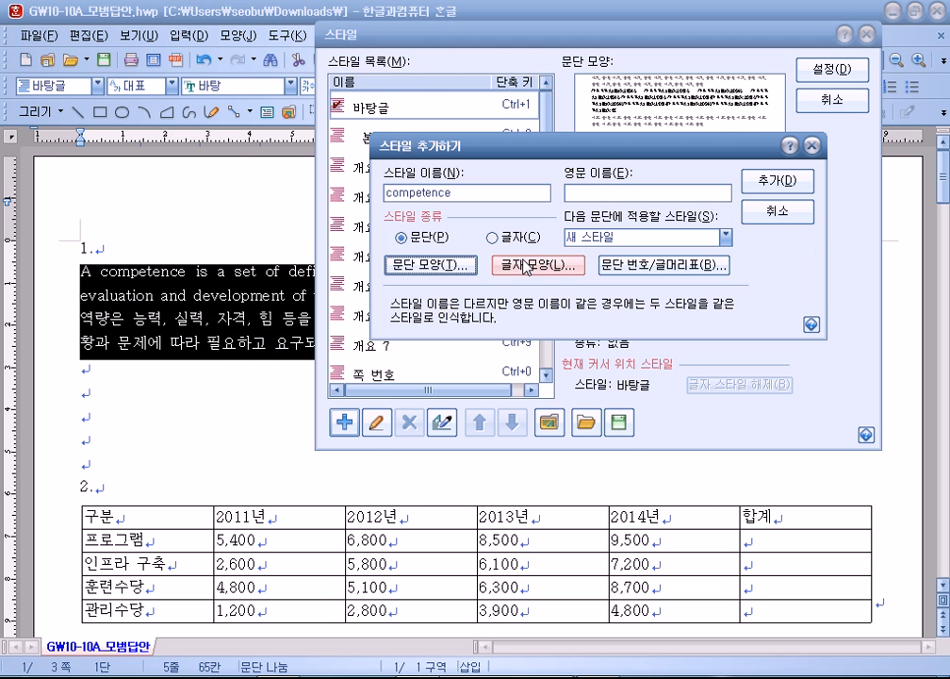
# Give the style's Hangul characters the 궁서 font, 95% width and 5% spacing
pyautogui.click(544, 442)
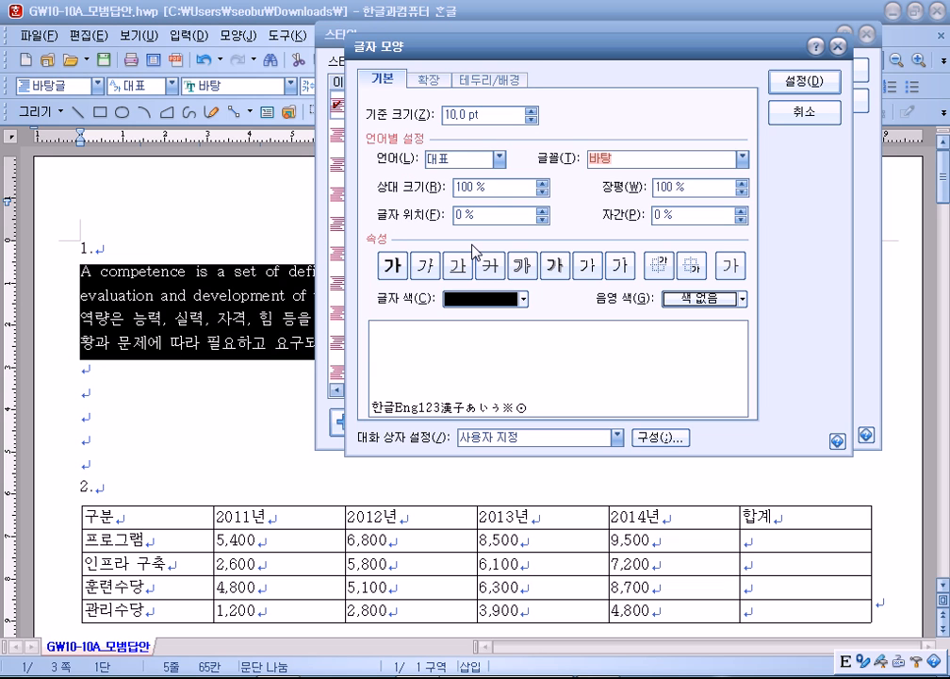
pyautogui.click(494, 158)
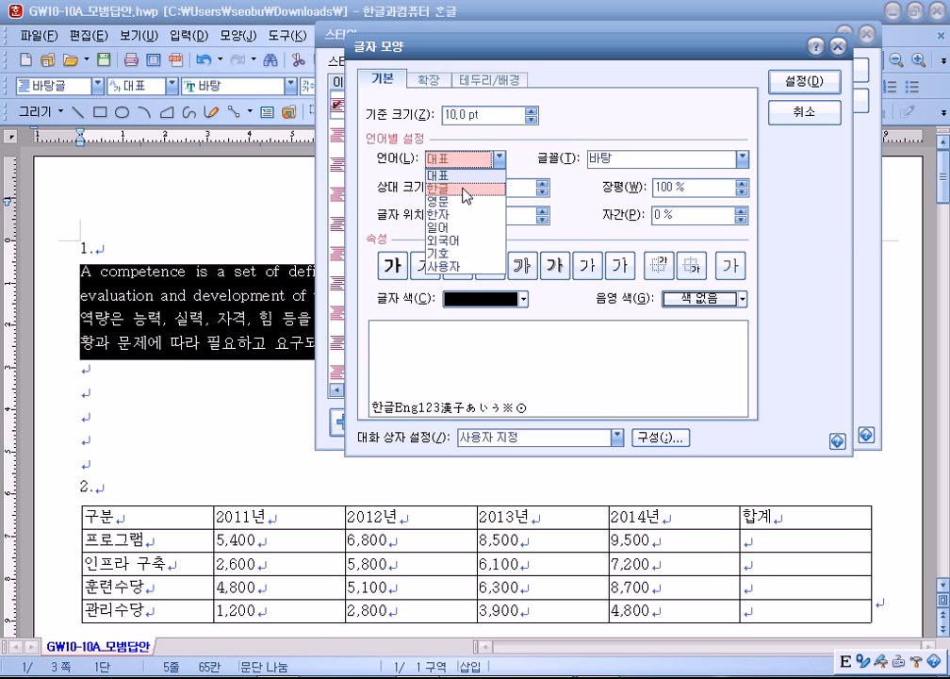
pyautogui.click(467, 189)
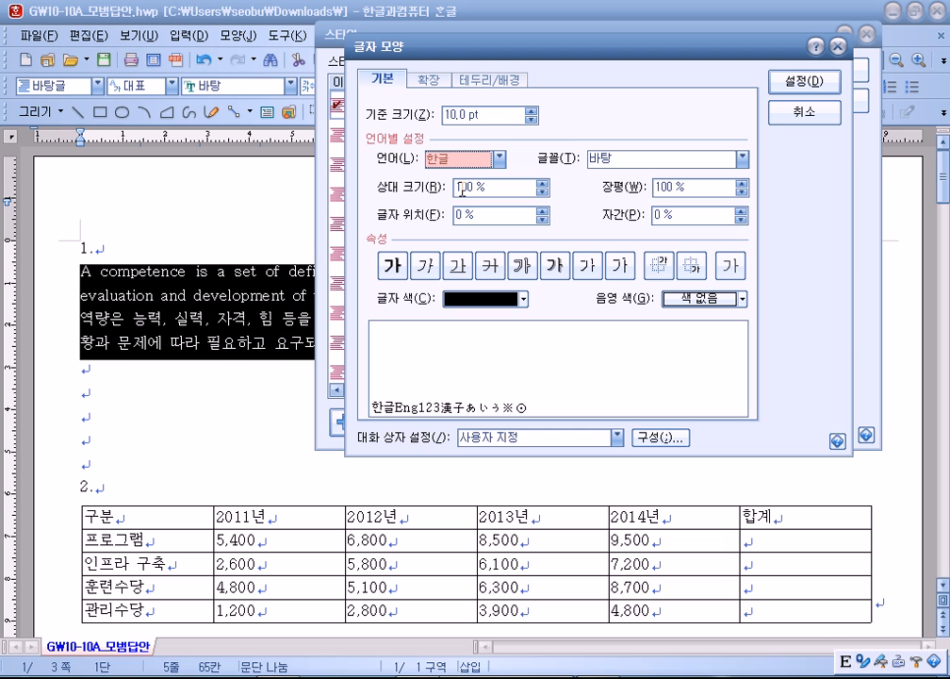
pyautogui.click(743, 158)
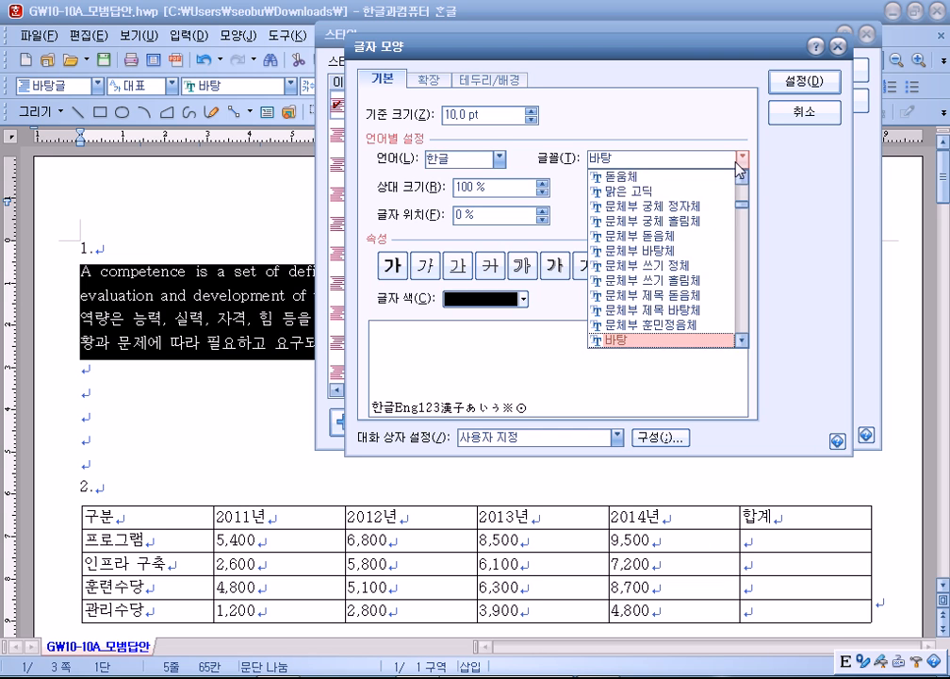
pyautogui.scroll(5, 638, 226)
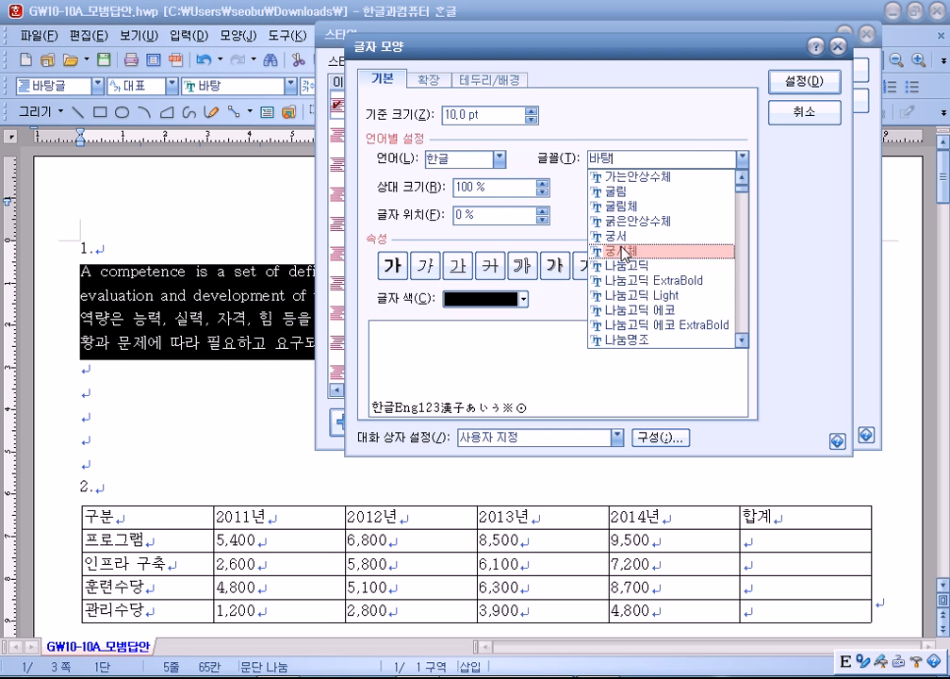
pyautogui.click(624, 241)
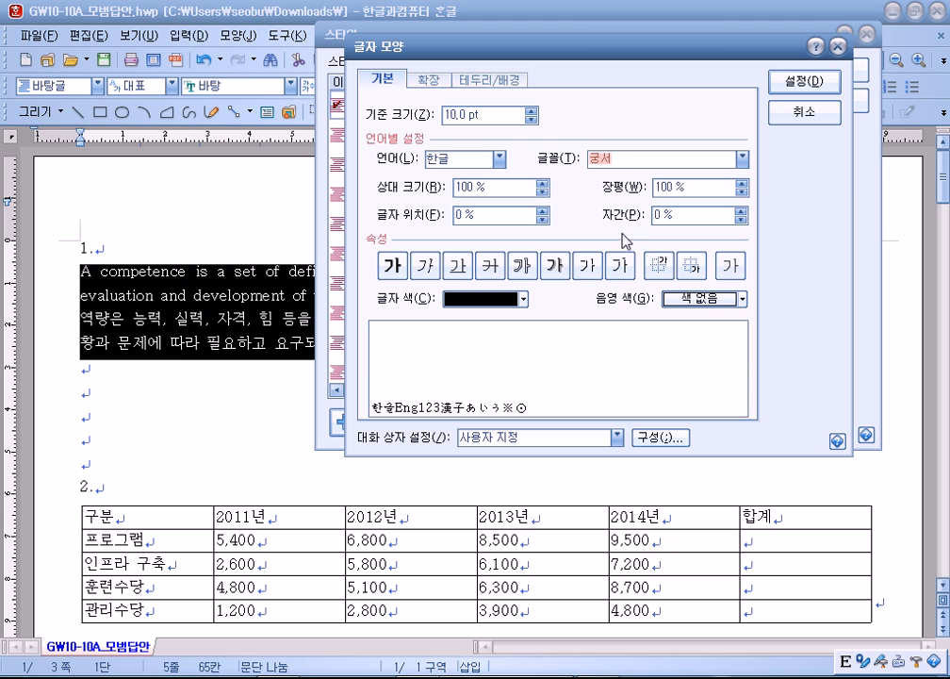
pyautogui.click(741, 191)
pyautogui.click(742, 192)
pyautogui.click(741, 191)
pyautogui.click(742, 191)
pyautogui.click(742, 191)
pyautogui.click(741, 210)
pyautogui.click(741, 210)
pyautogui.click(741, 210)
pyautogui.click(741, 210)
pyautogui.click(741, 210)
# Give the style's English characters the 굴림 font, 95% width and 5% spacing
pyautogui.click(460, 159)
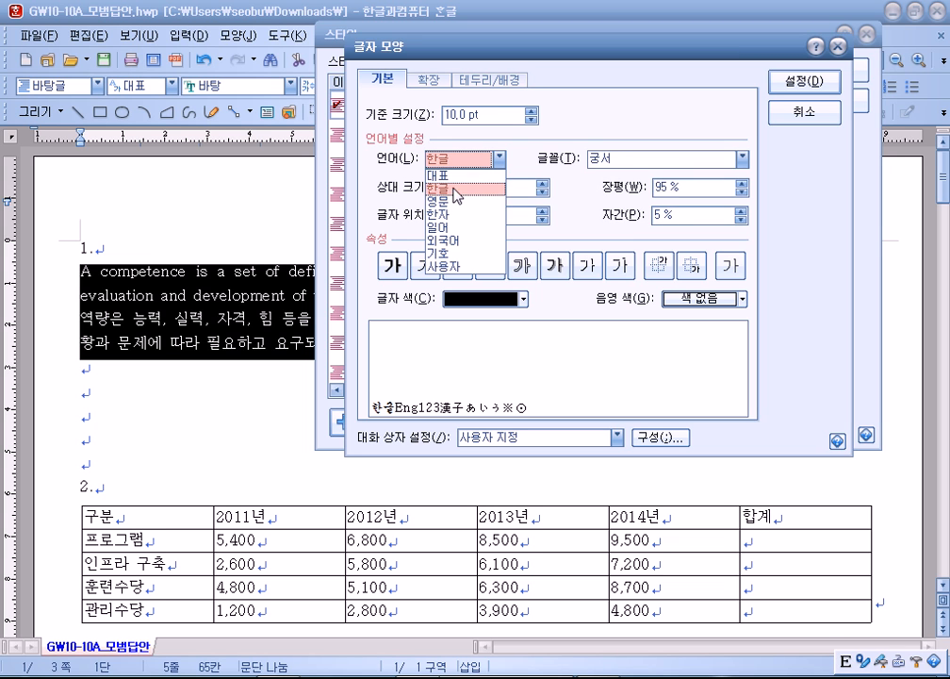
pyautogui.click(451, 202)
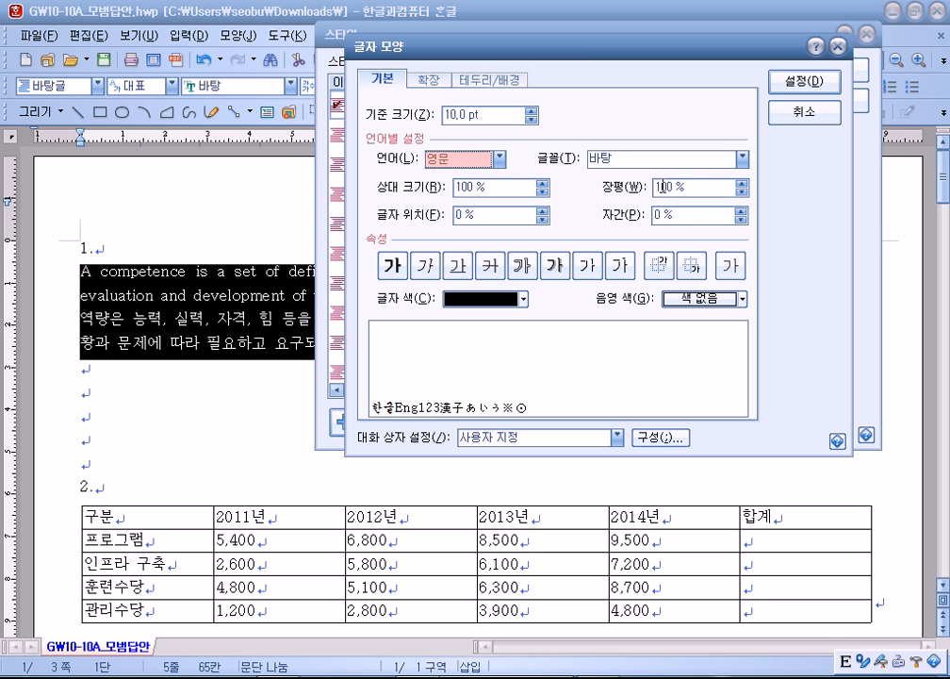
pyautogui.click(741, 159)
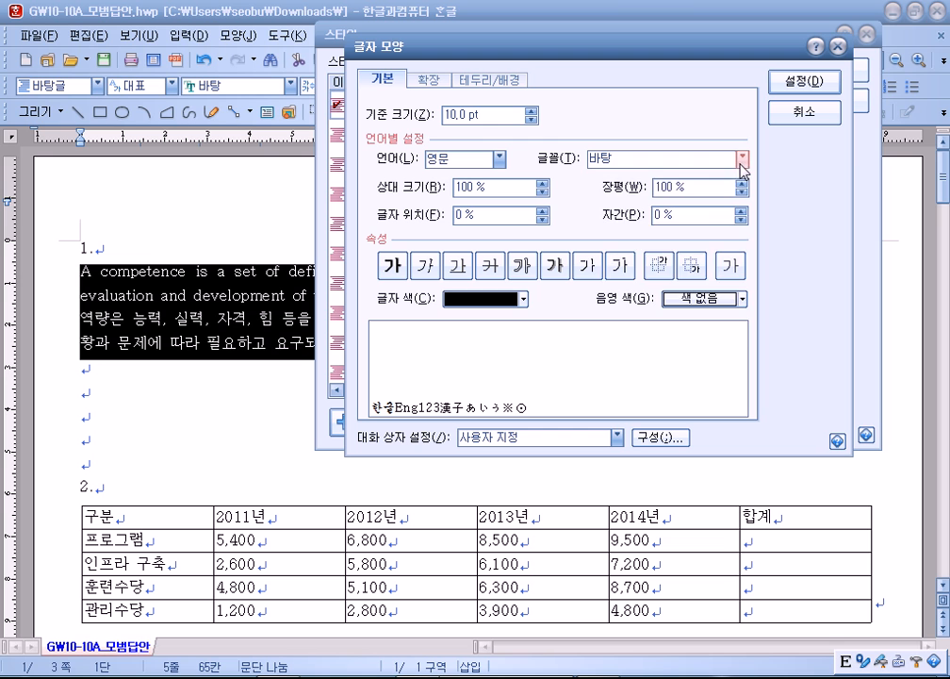
pyautogui.scroll(8, 691, 218)
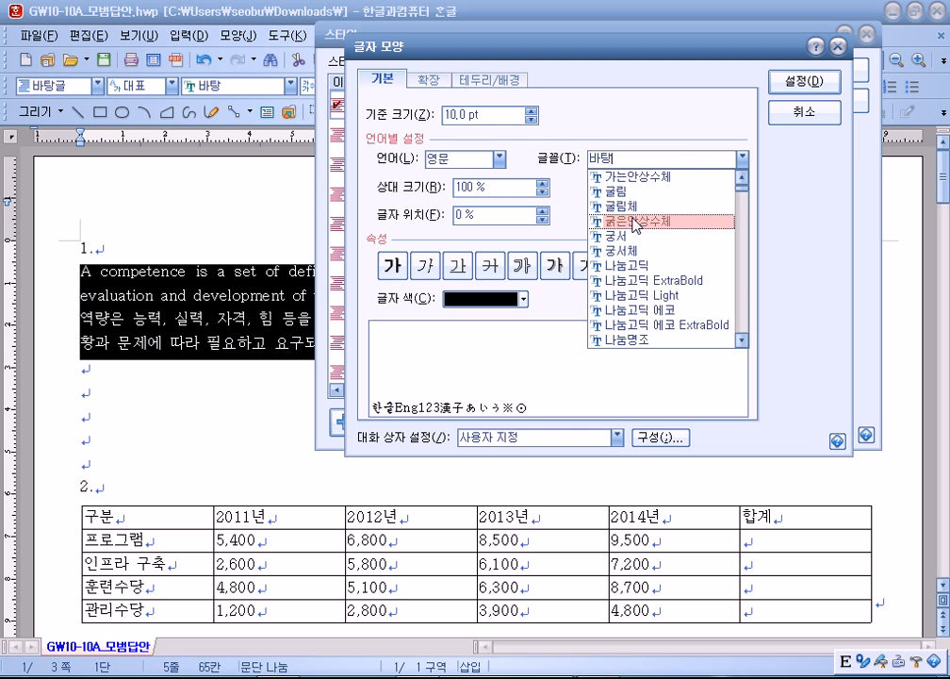
pyautogui.click(625, 192)
pyautogui.click(741, 191)
pyautogui.click(742, 191)
pyautogui.click(742, 191)
pyautogui.click(742, 191)
pyautogui.click(741, 191)
pyautogui.click(742, 211)
pyautogui.click(742, 211)
pyautogui.click(741, 211)
pyautogui.click(742, 211)
pyautogui.click(742, 211)
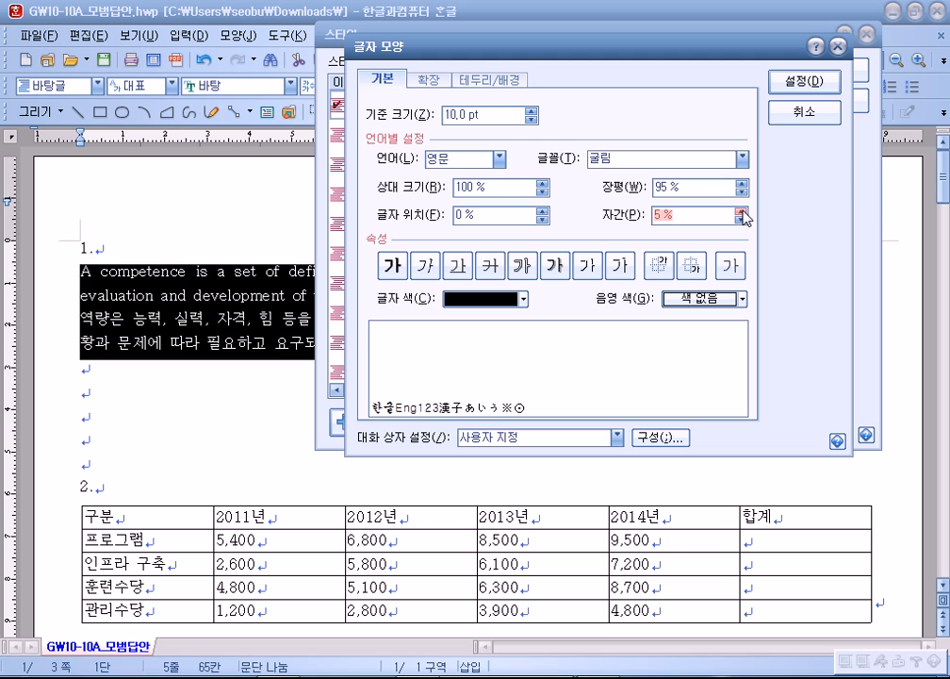
# Check the all-language and Hangul settings, reapplying 궁서 as the Hangul font
pyautogui.click(500, 159)
pyautogui.click(471, 171)
pyautogui.click(499, 159)
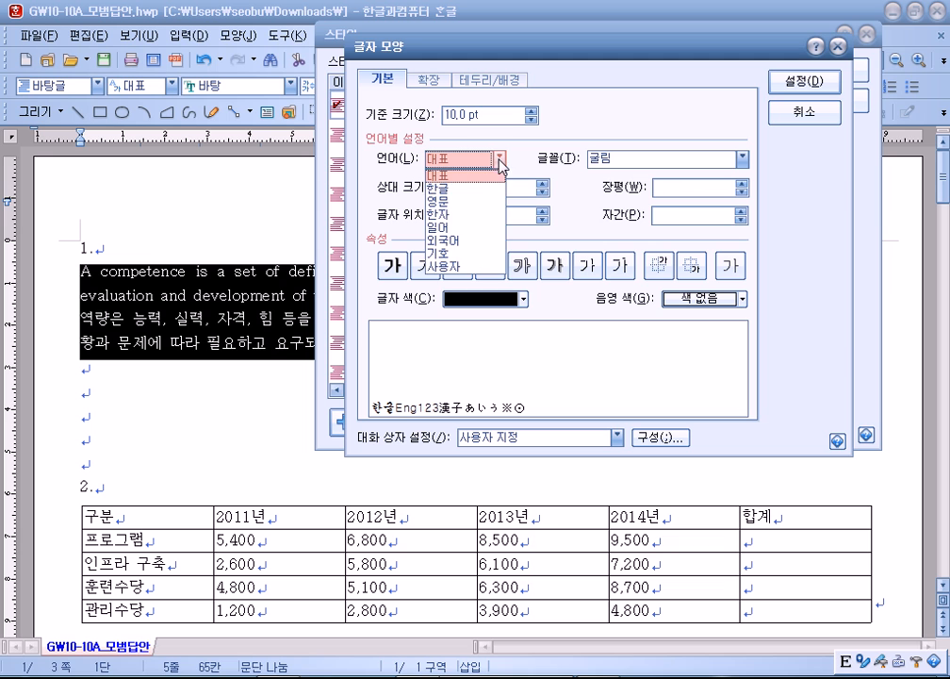
pyautogui.click(465, 186)
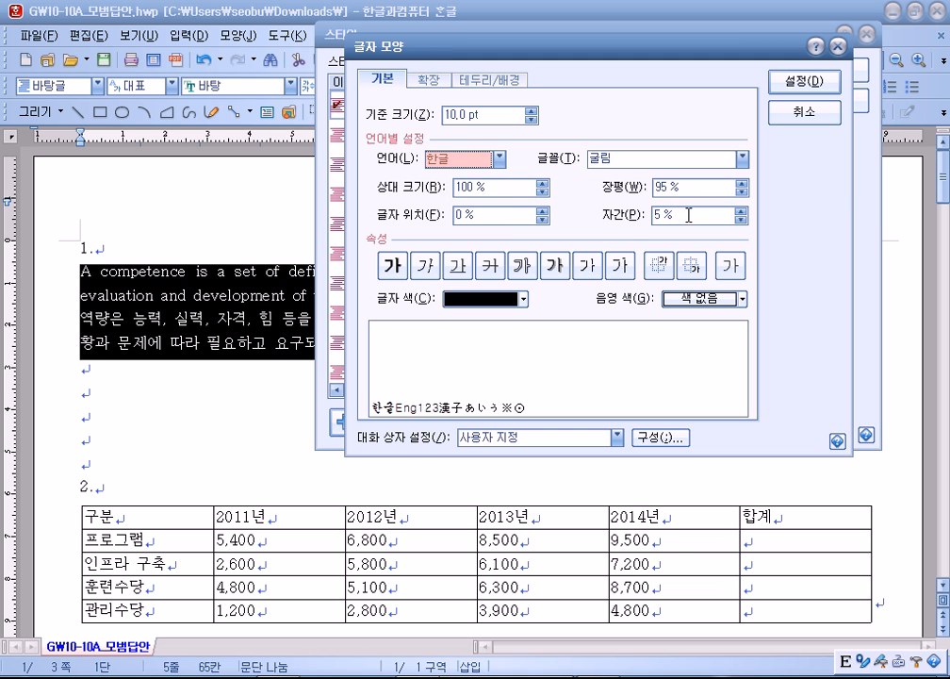
pyautogui.click(500, 159)
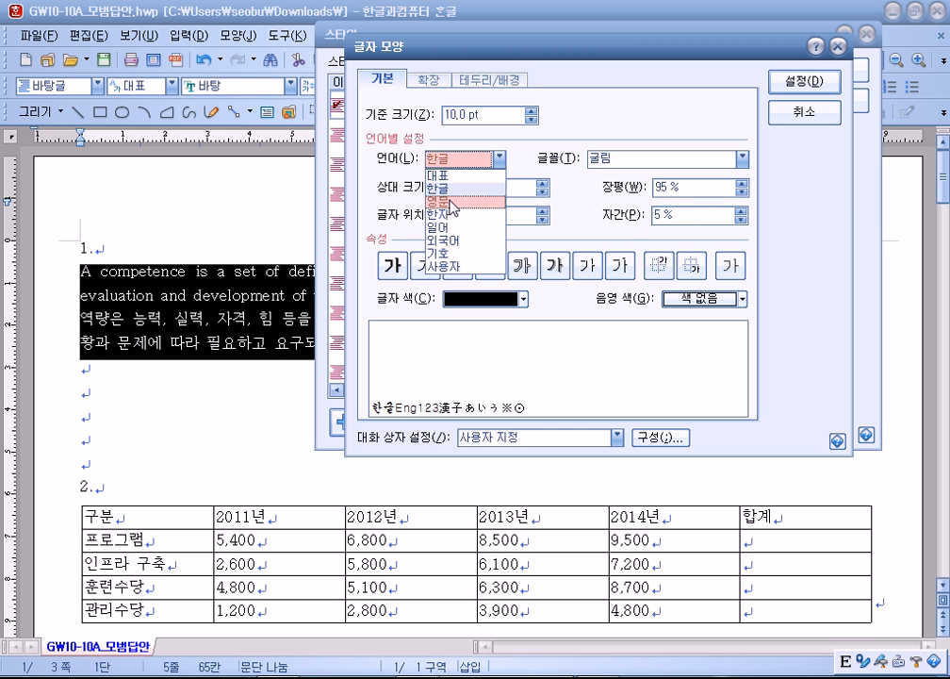
pyautogui.click(476, 159)
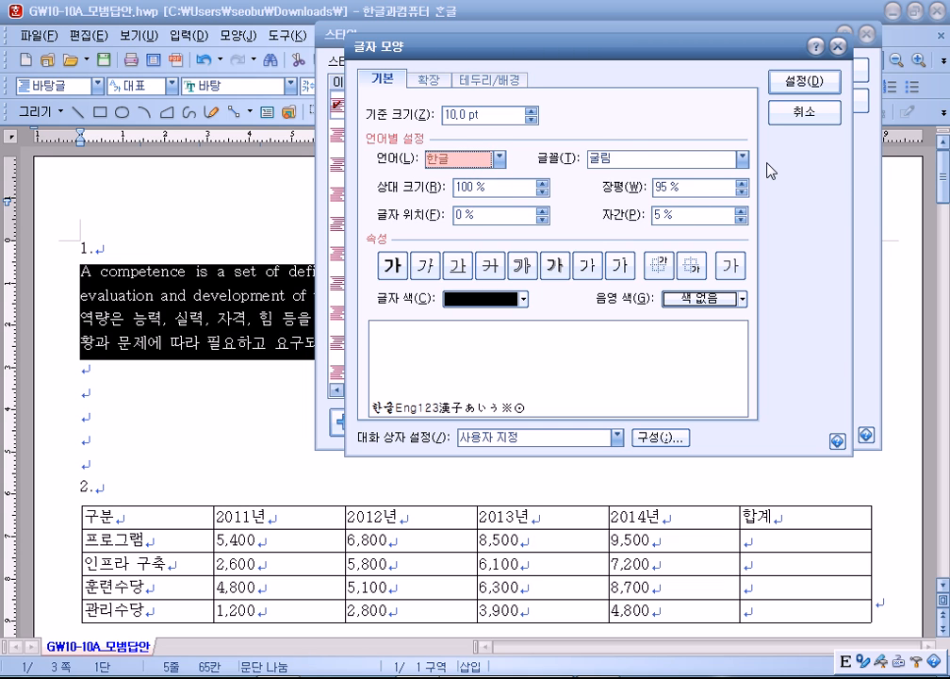
pyautogui.click(714, 162)
pyautogui.click(736, 157)
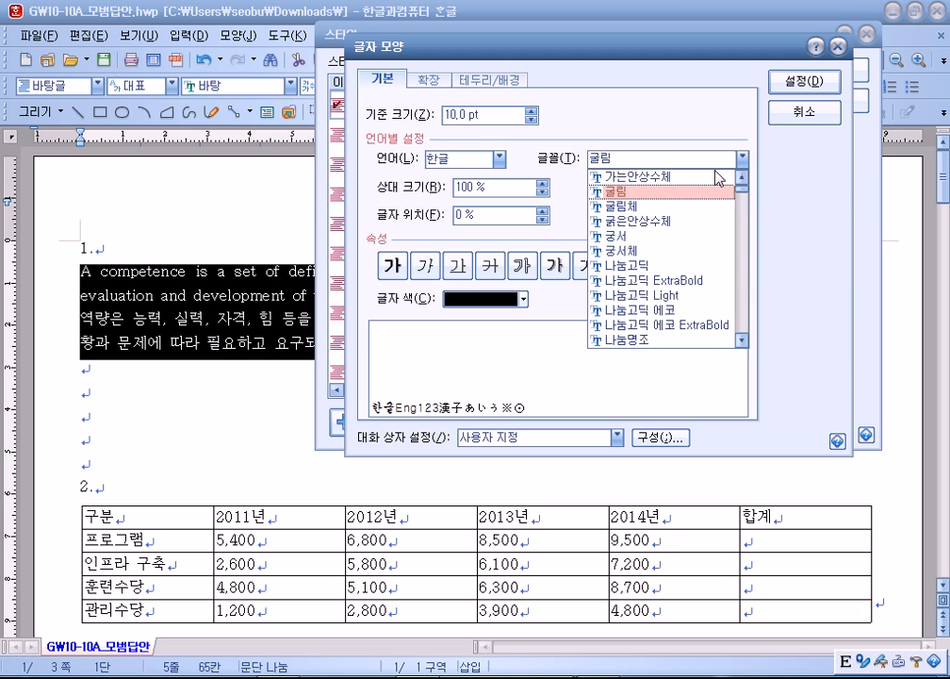
pyautogui.click(636, 237)
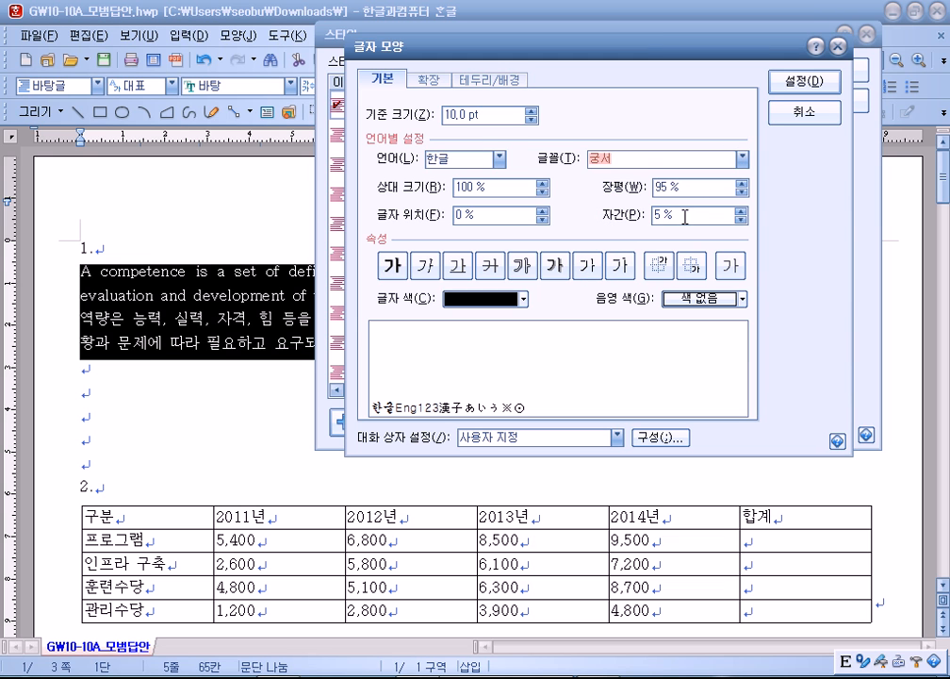
# Review English, Hanja and Hangul settings, reconfirm 궁서, then accept the character shape and add the style
pyautogui.click(498, 158)
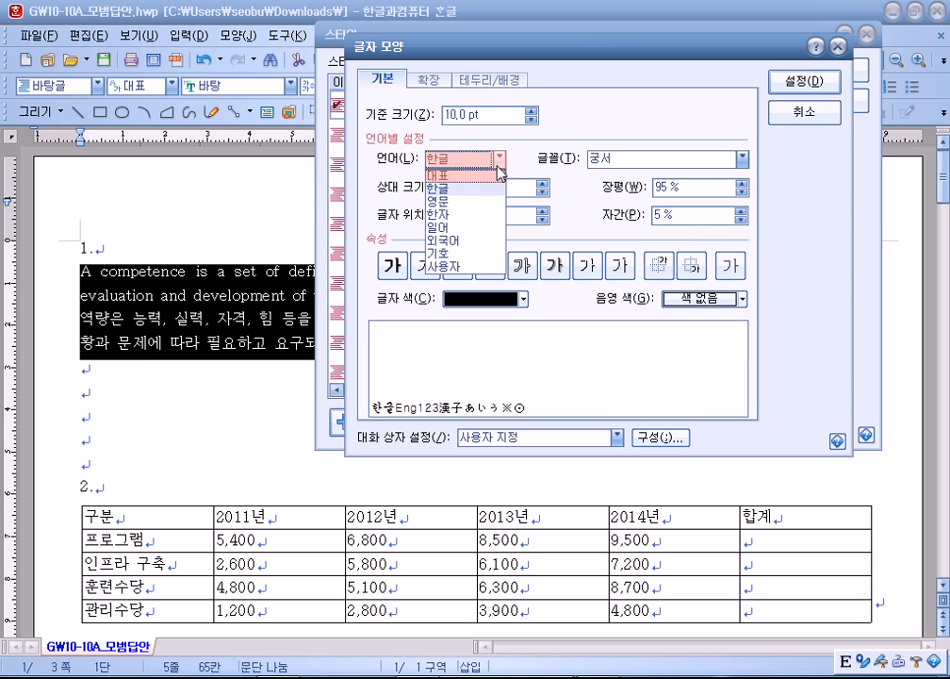
pyautogui.click(456, 202)
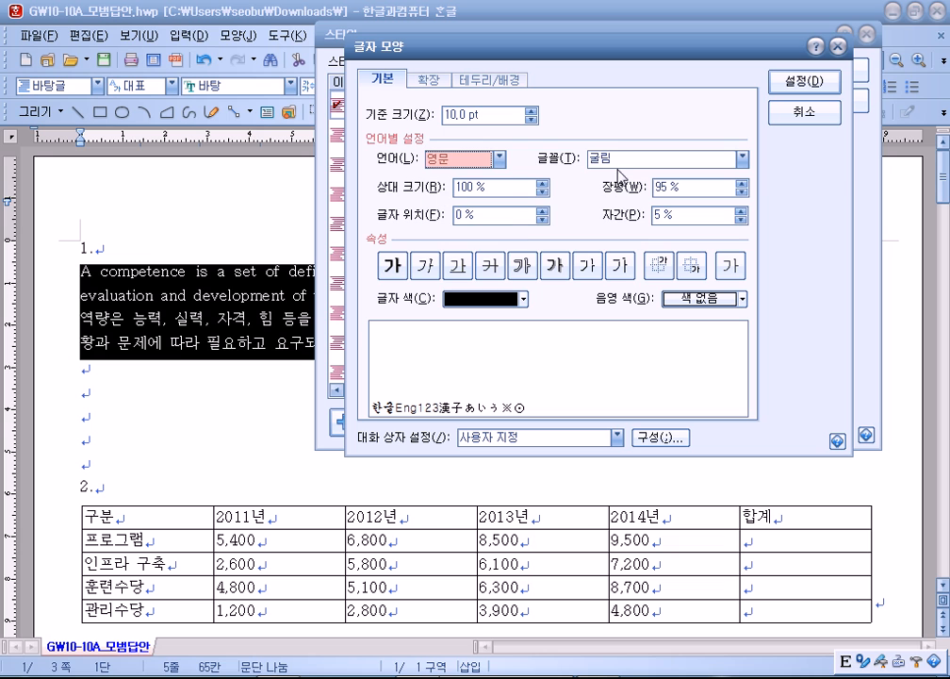
pyautogui.click(499, 159)
pyautogui.click(467, 213)
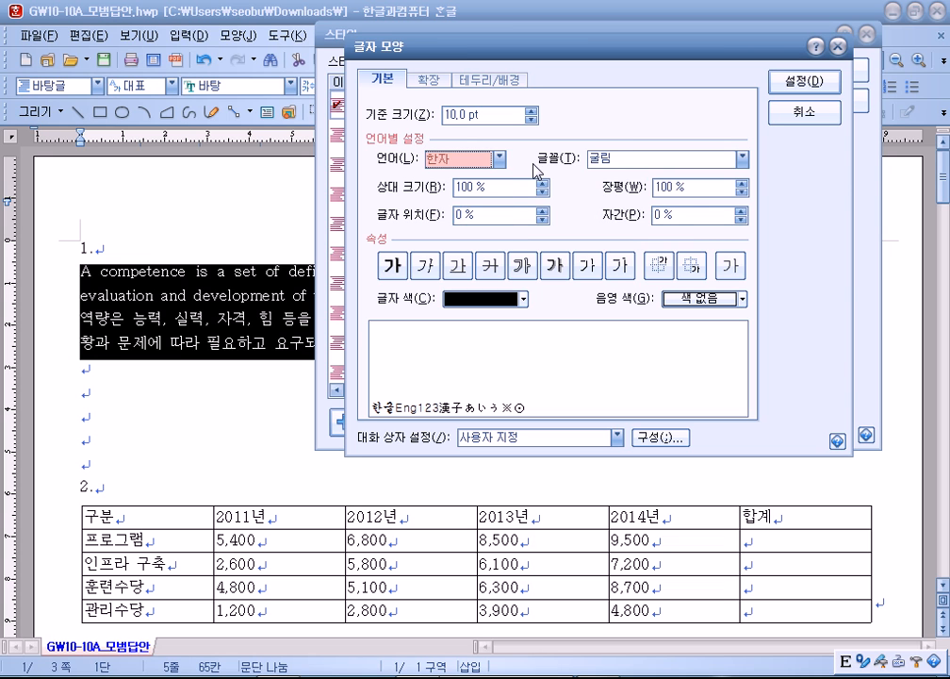
pyautogui.click(499, 158)
pyautogui.click(459, 170)
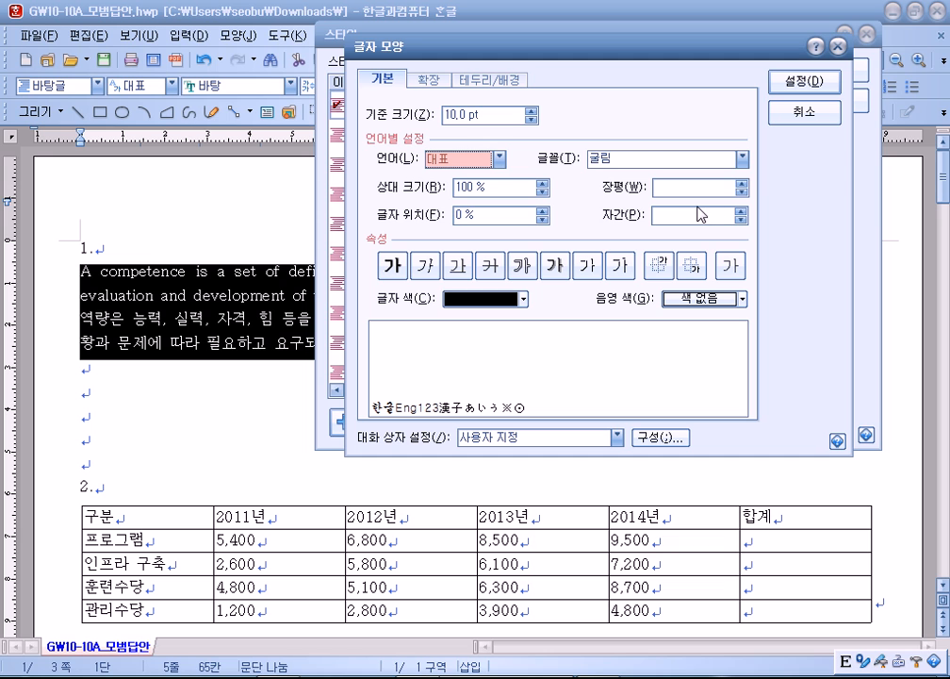
pyautogui.click(498, 158)
pyautogui.click(479, 187)
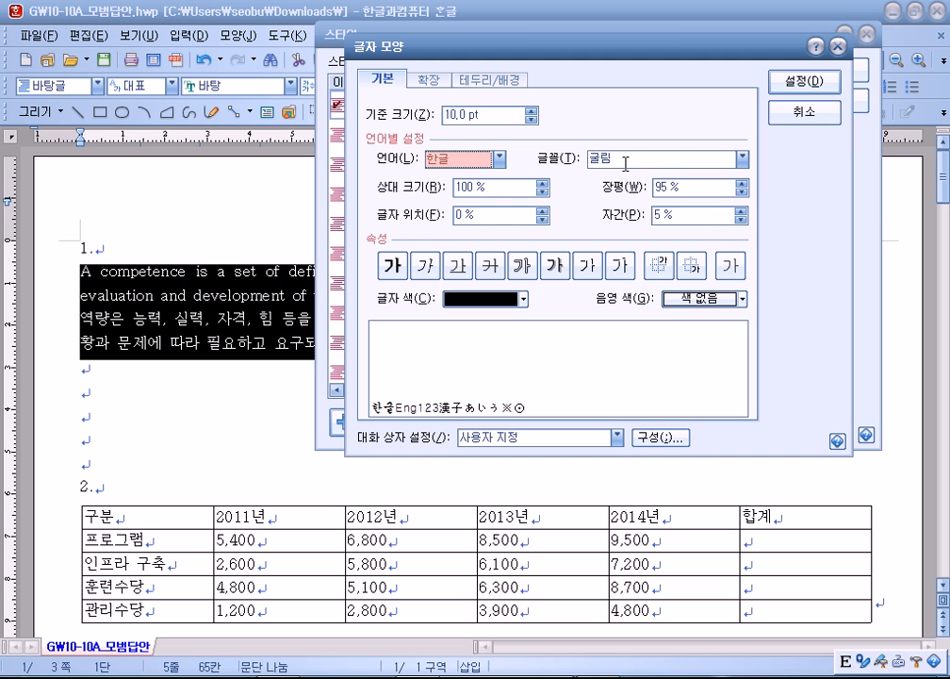
pyautogui.click(727, 159)
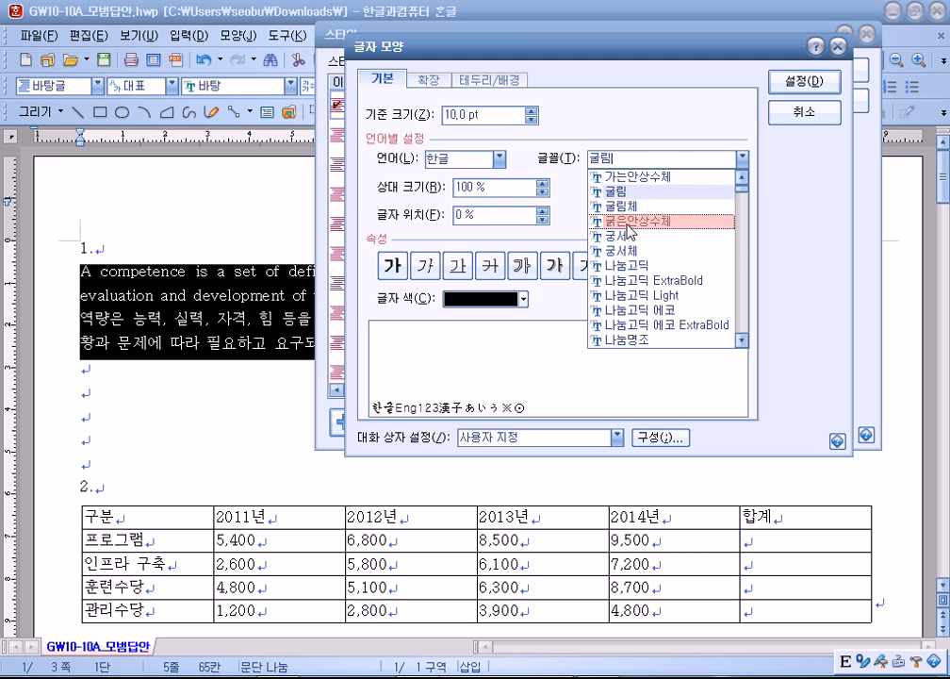
pyautogui.click(664, 218)
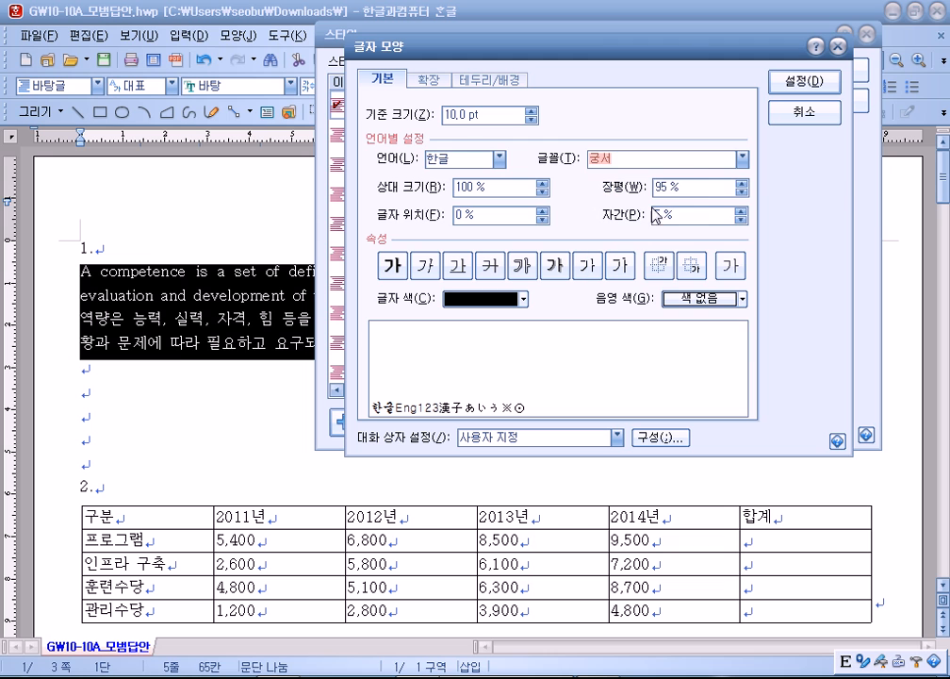
pyautogui.click(498, 158)
pyautogui.click(467, 200)
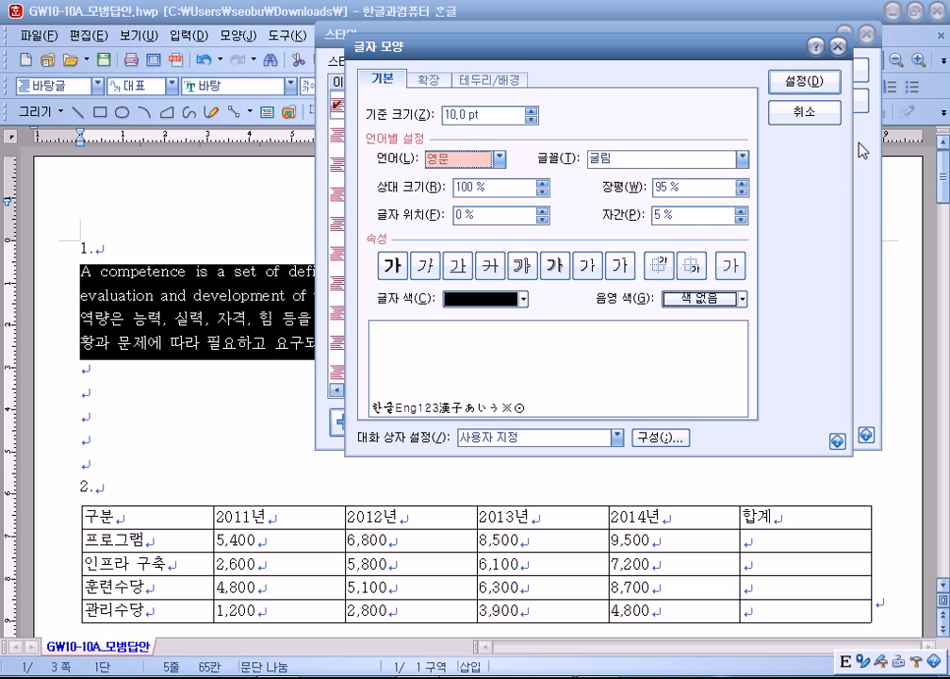
pyautogui.click(806, 81)
pyautogui.click(754, 179)
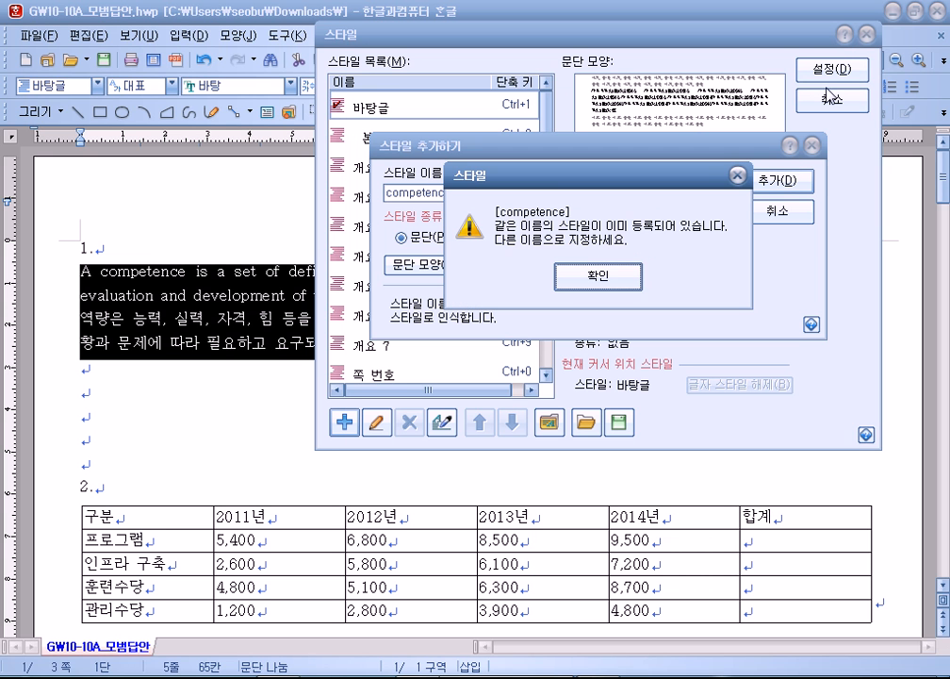
pyautogui.click(602, 277)
pyautogui.click(479, 193)
pyautogui.write('2')
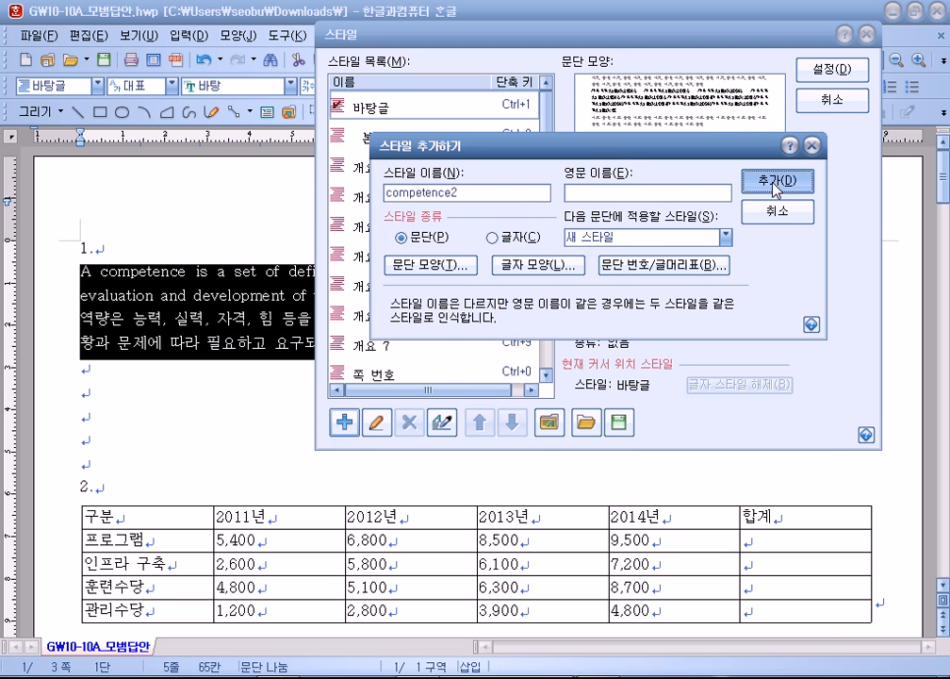
pyautogui.click(778, 184)
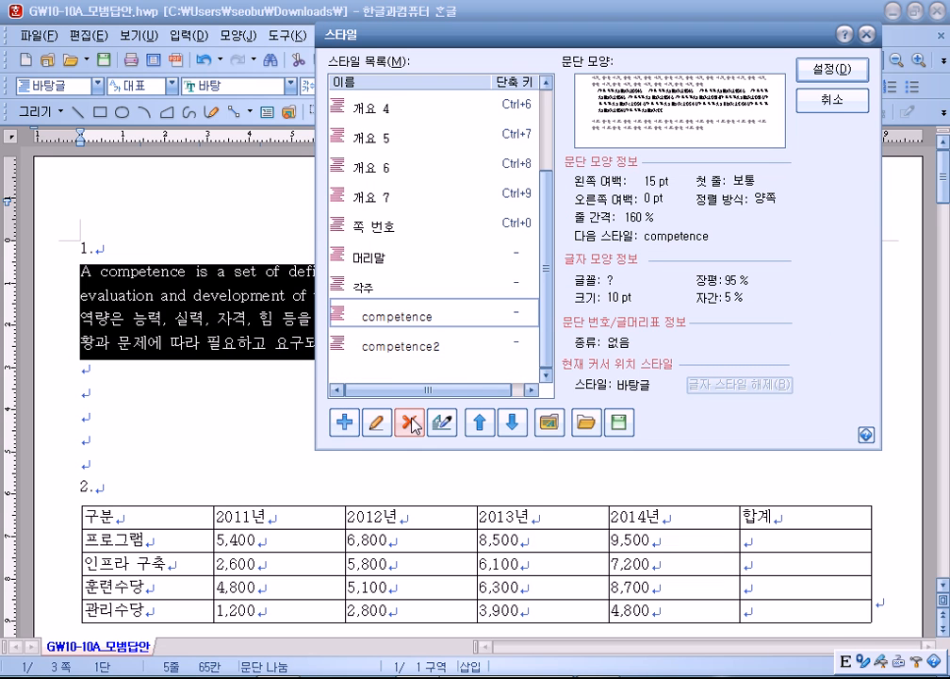
pyautogui.press('Delete')
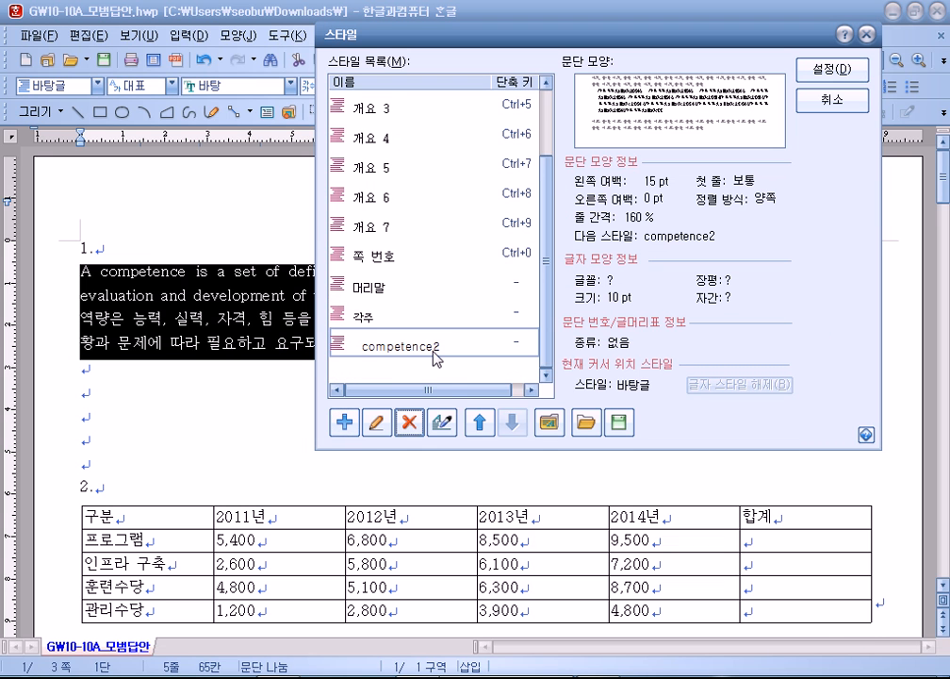
pyautogui.click(376, 423)
pyautogui.press('BackSpace')
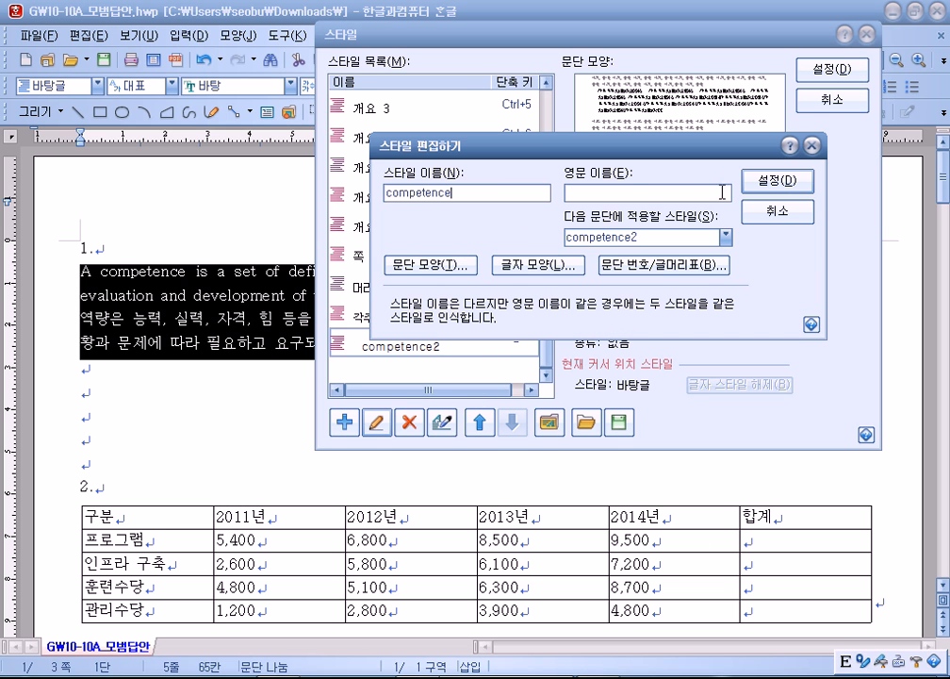
pyautogui.click(765, 180)
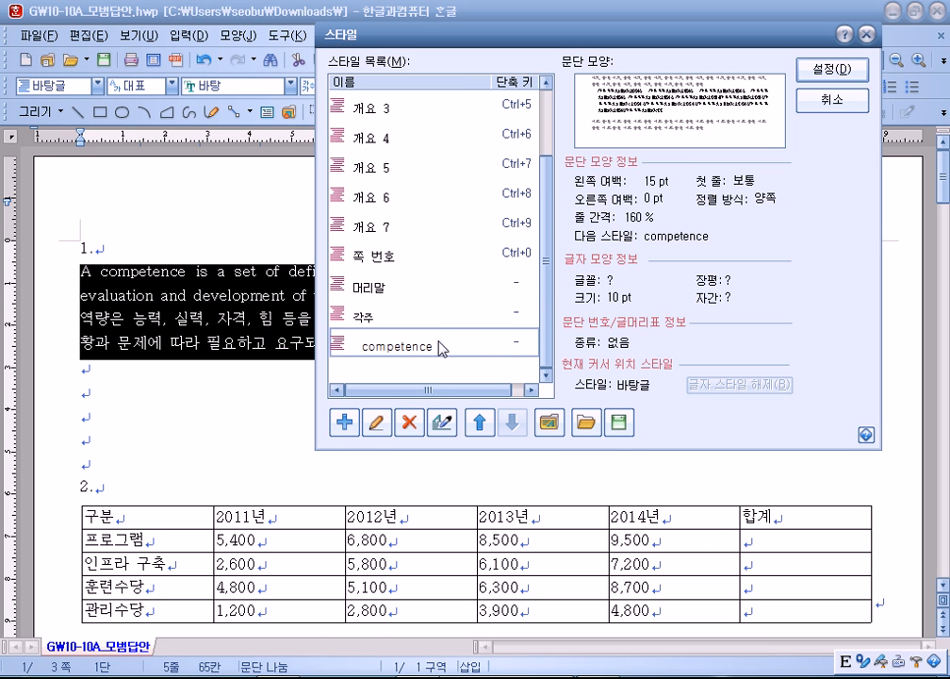
pyautogui.click(838, 75)
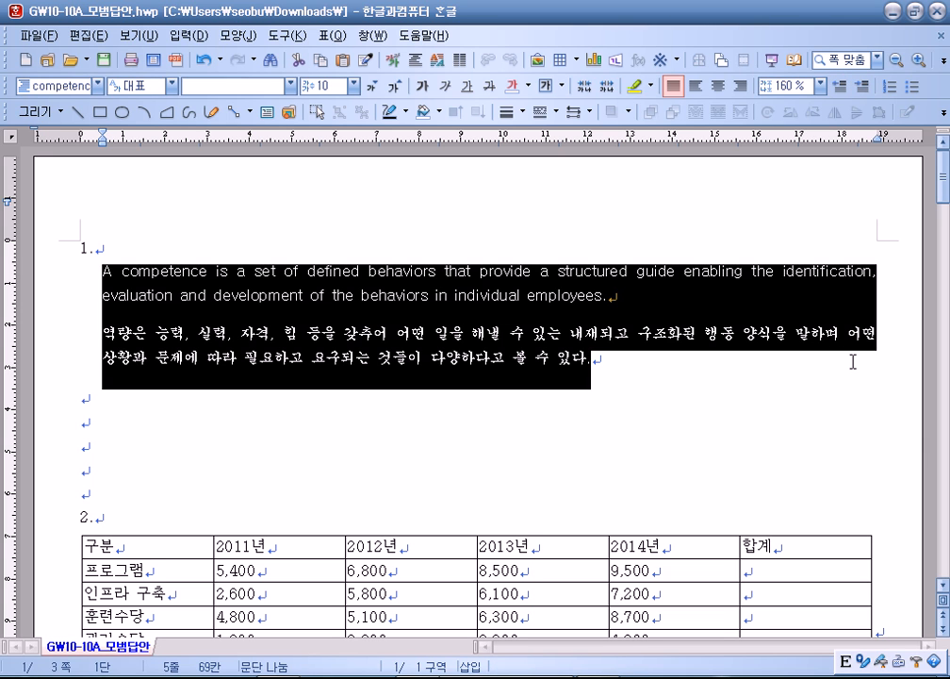
pyautogui.click(740, 382)
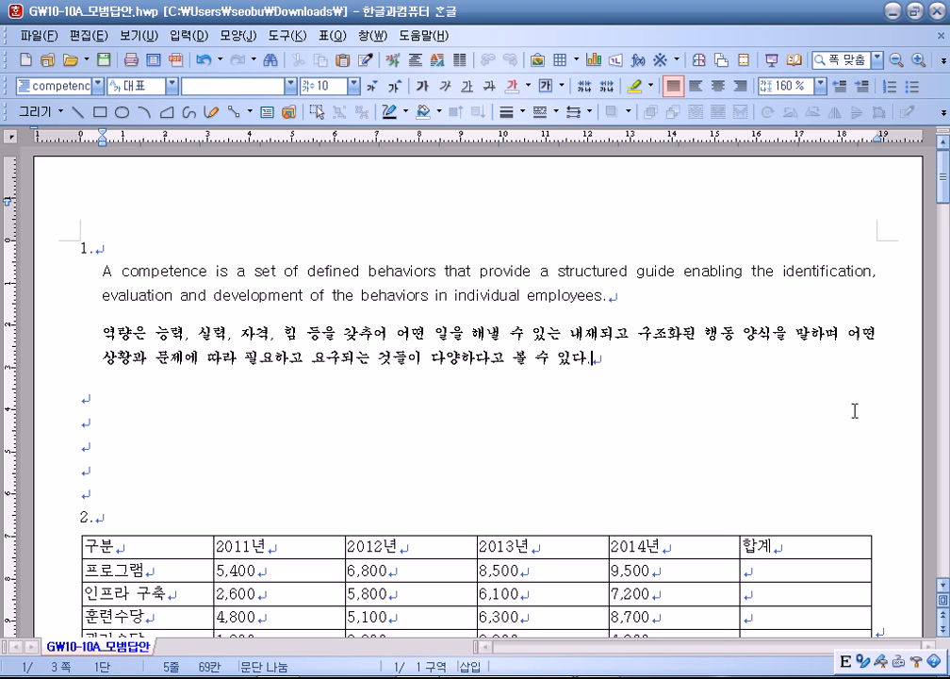
pyautogui.moveTo(651, 373); pyautogui.dragTo(90, 282)
pyautogui.click(315, 408)
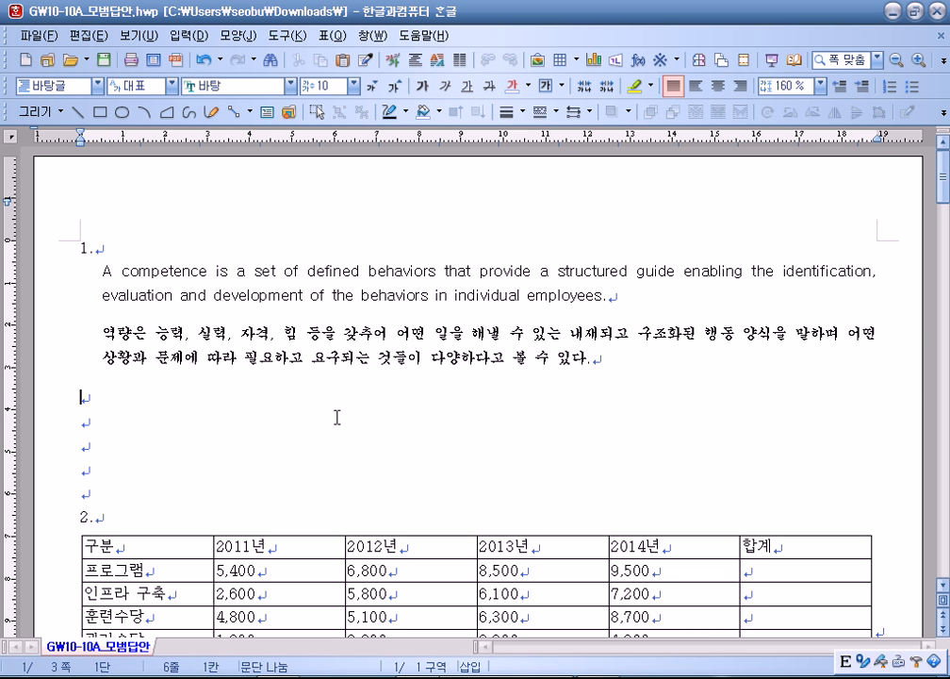
# Right-align the table's number cells and center the header row and first-column labels
pyautogui.scroll(-3, 336, 417)
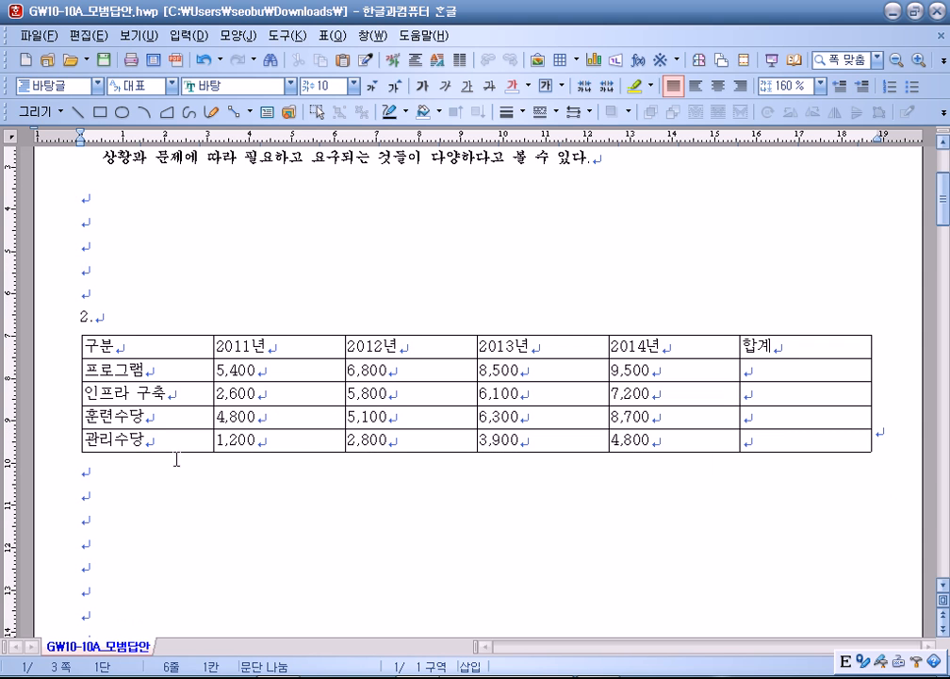
pyautogui.moveTo(143, 342); pyautogui.dragTo(674, 417)
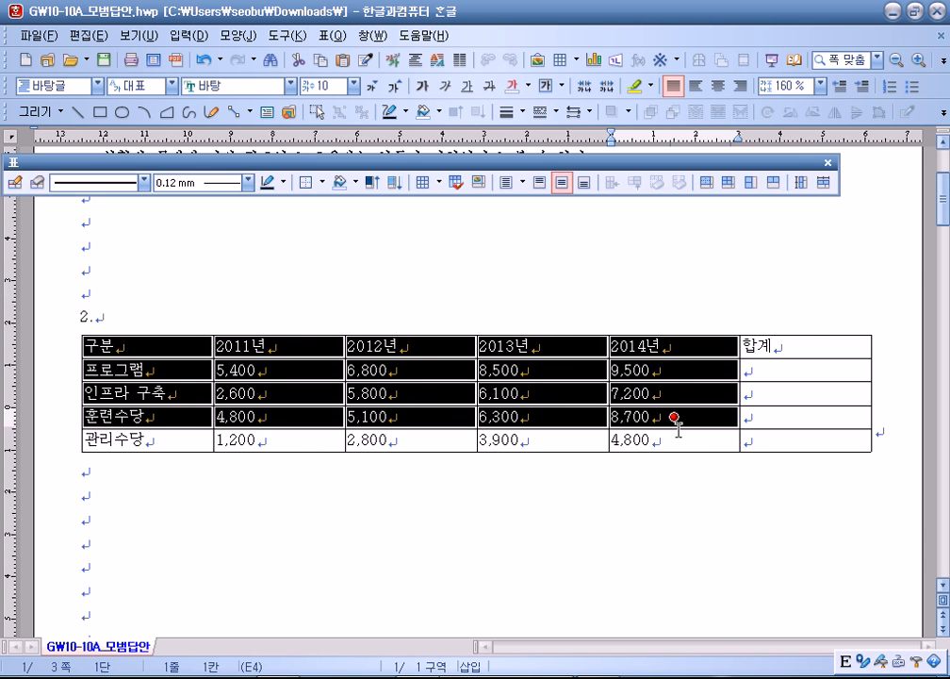
pyautogui.click(627, 518)
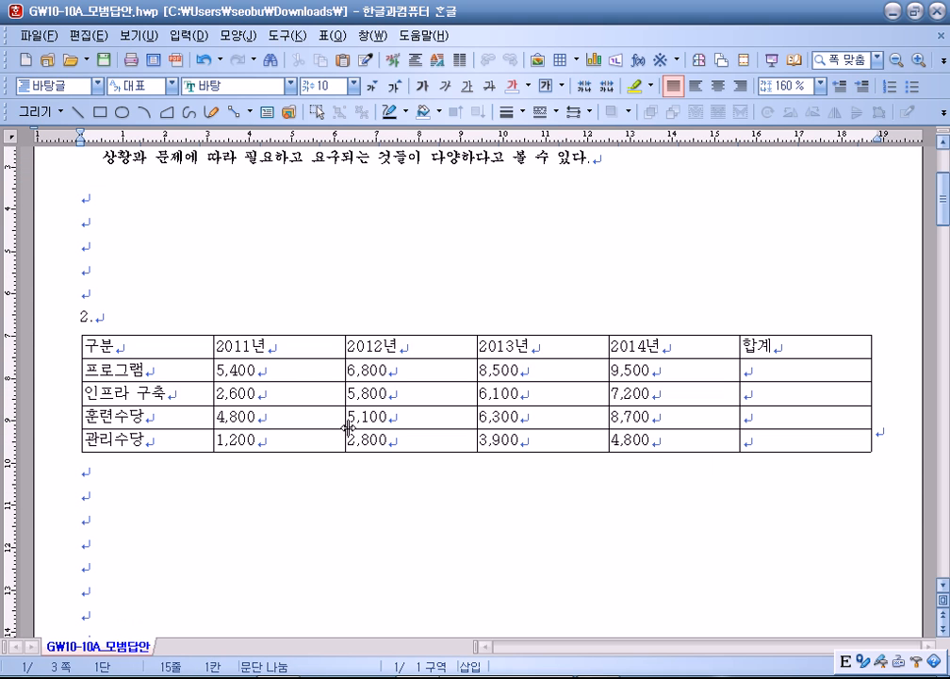
pyautogui.moveTo(282, 374); pyautogui.dragTo(766, 464)
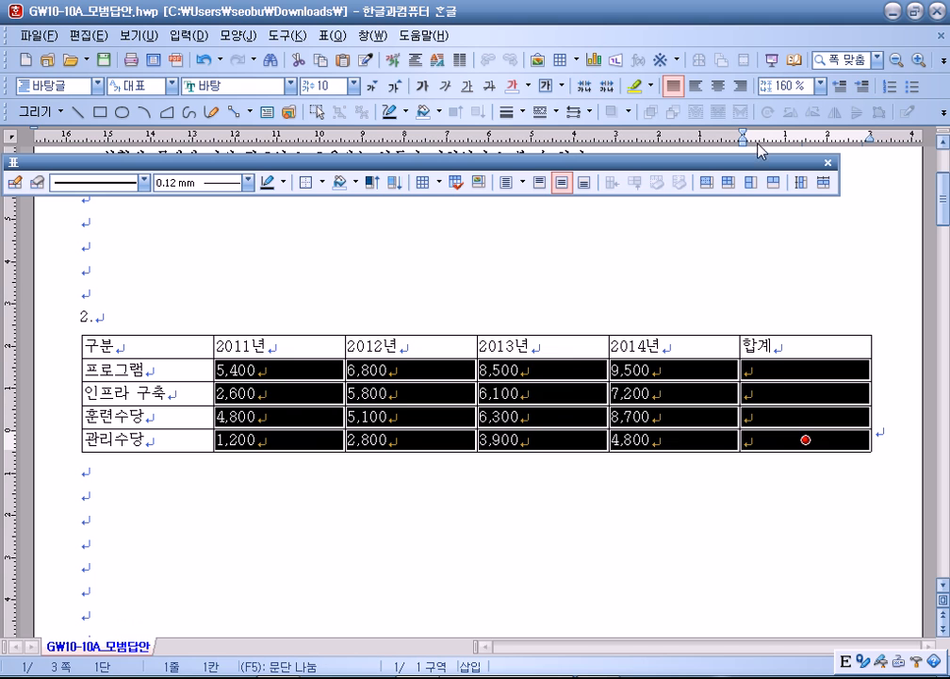
pyautogui.click(740, 85)
pyautogui.moveTo(141, 346); pyautogui.dragTo(805, 346)
pyautogui.moveTo(127, 371); pyautogui.dragTo(148, 440)
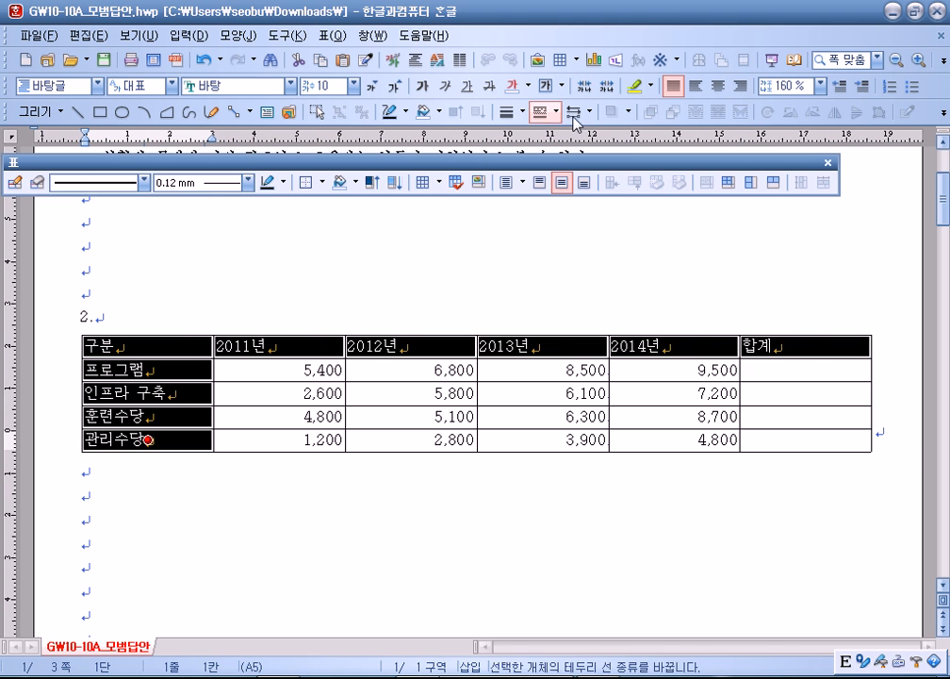
pyautogui.click(718, 86)
# Fill the 합계 totals 30,200, 21,700, 24,900 and cross the empty 관리수당 total cell with an X diagonal
pyautogui.moveTo(272, 367); pyautogui.dragTo(790, 424)
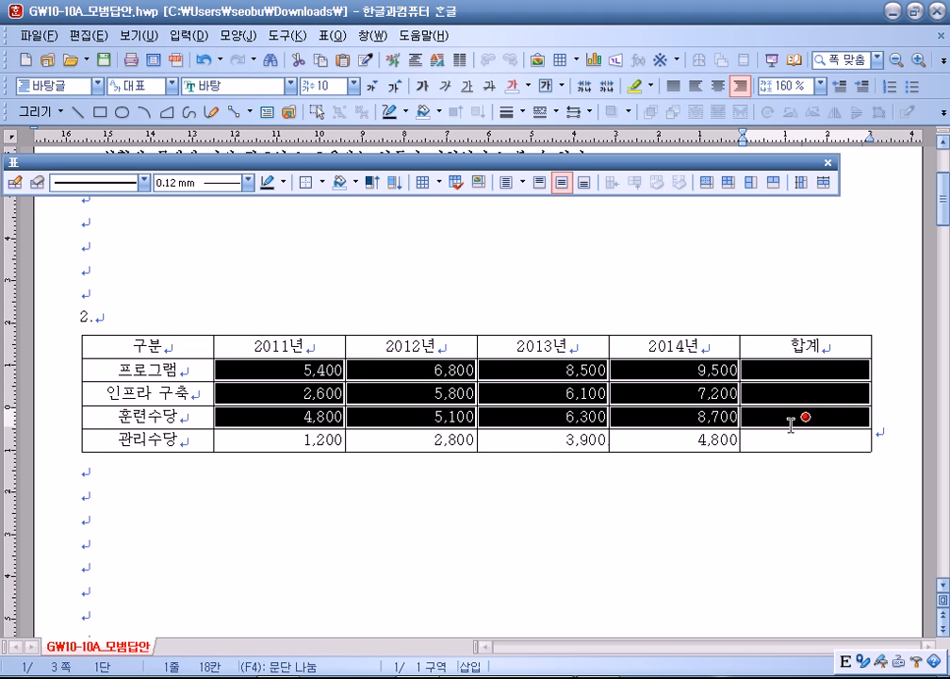
pyautogui.hotkey('ctrl', 'shift', 'h')
pyautogui.click(785, 444)
pyautogui.press('F5')
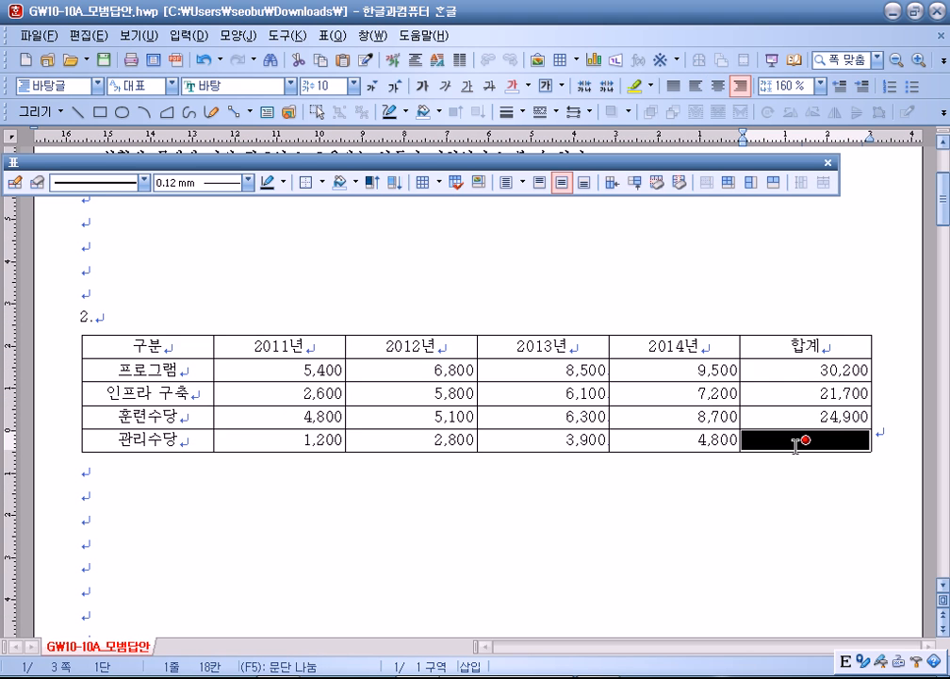
pyautogui.press('c')
pyautogui.click(338, 134)
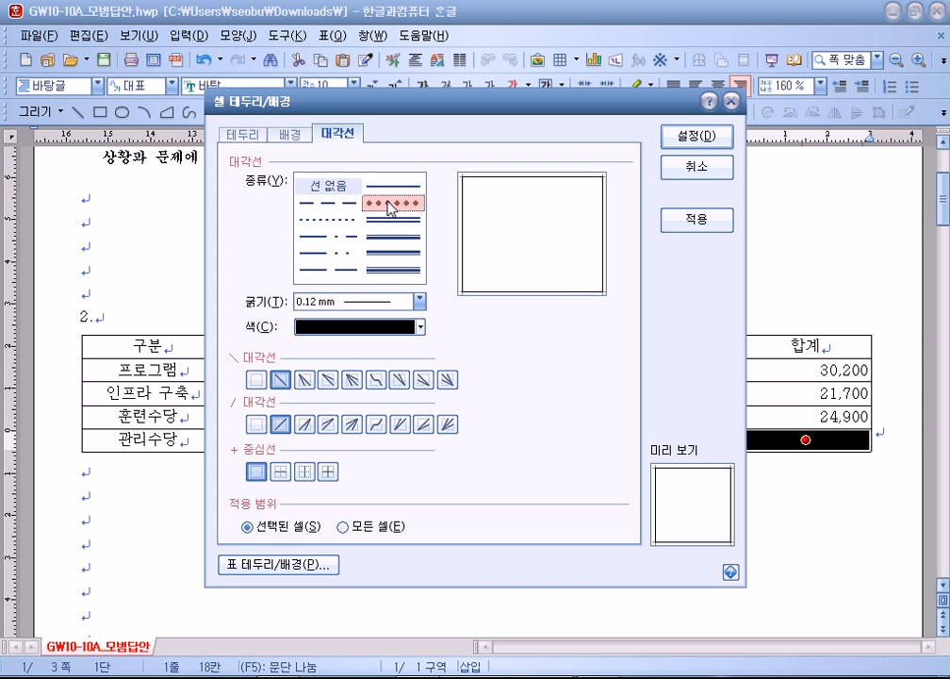
pyautogui.click(282, 420)
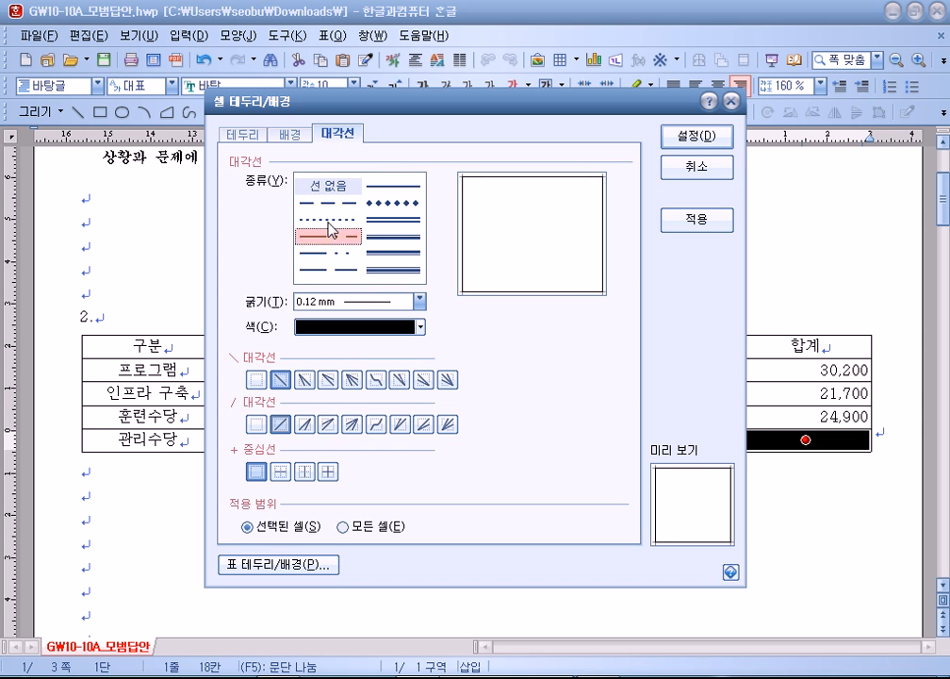
pyautogui.click(392, 186)
pyautogui.click(707, 137)
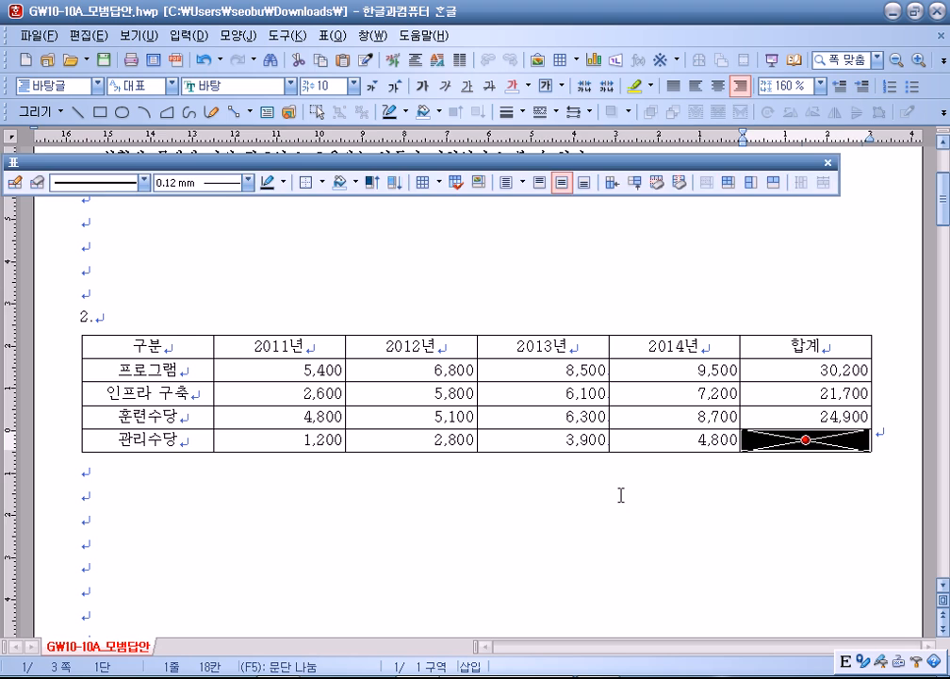
pyautogui.click(629, 462)
pyautogui.click(189, 345)
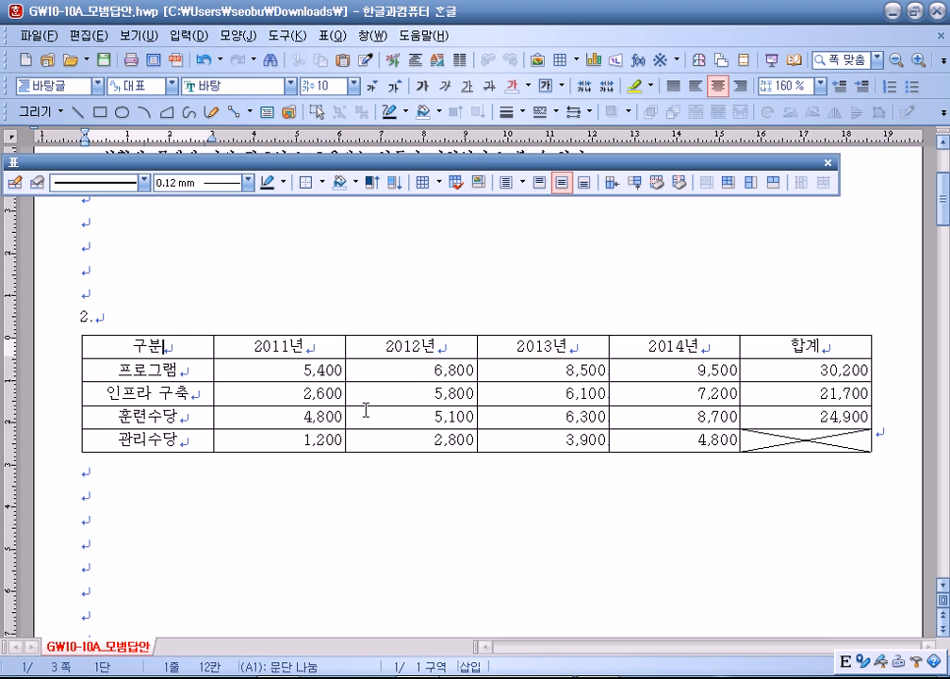
# Narrow the 구분 and 2011년 columns with Ctrl+arrow keys until each fits its heading
pyautogui.press('F5')
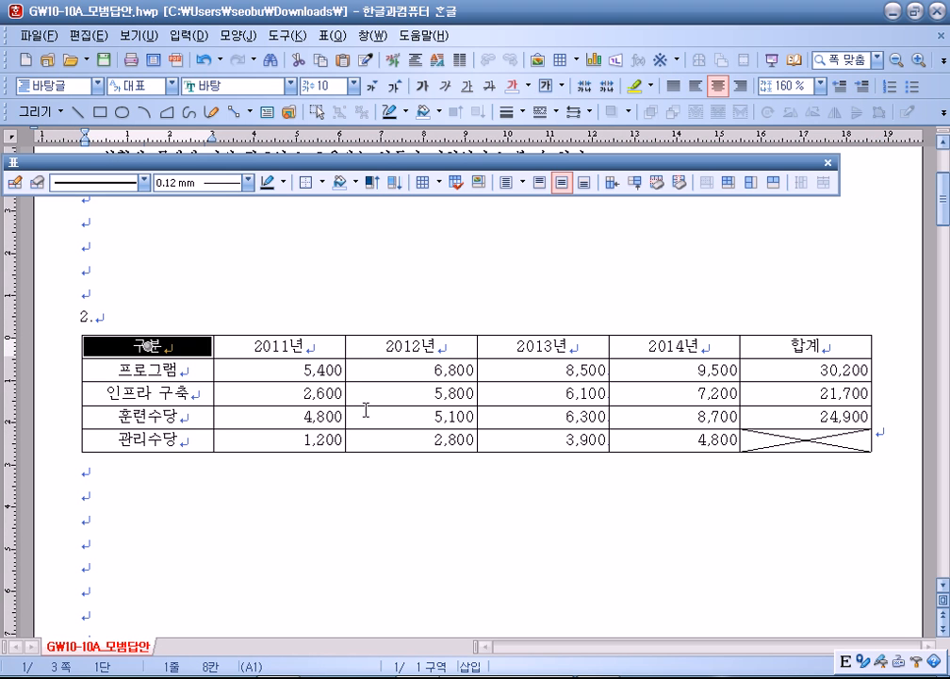
pyautogui.hotkey('ctrl', 'Left')
pyautogui.hotkey('ctrl', 'Left')
pyautogui.hotkey('ctrl', 'Left')
pyautogui.hotkey('ctrl', 'Left')
pyautogui.hotkey('ctrl', 'Left')
pyautogui.hotkey('ctrl', 'Left')
pyautogui.hotkey('ctrl', 'Left')
pyautogui.hotkey('ctrl', 'Right')
pyautogui.hotkey('ctrl', 'Left')
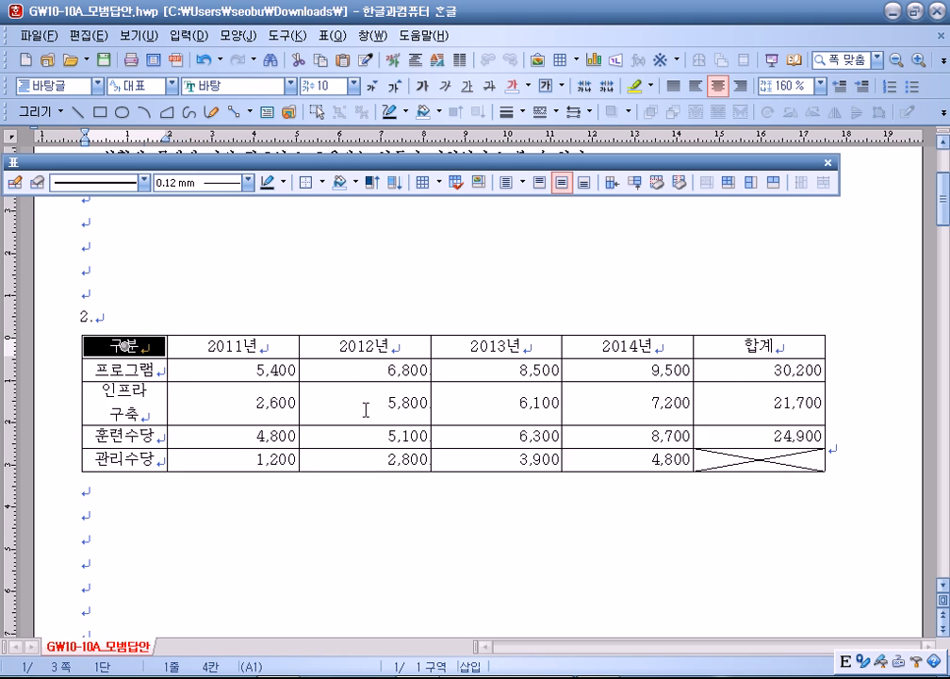
pyautogui.hotkey('ctrl', 'Right')
pyautogui.press('Right')
pyautogui.hotkey('ctrl', 'Left')
pyautogui.hotkey('ctrl', 'Left')
pyautogui.hotkey('ctrl', 'Left')
pyautogui.hotkey('ctrl', 'Left')
pyautogui.hotkey('ctrl', 'Left')
pyautogui.hotkey('ctrl', 'Left')
pyautogui.hotkey('ctrl', 'Left')
pyautogui.hotkey('ctrl', 'Left')
pyautogui.hotkey('ctrl', 'Left')
pyautogui.hotkey('ctrl', 'Left')
pyautogui.hotkey('ctrl', 'Left')
pyautogui.hotkey('ctrl', 'Left')
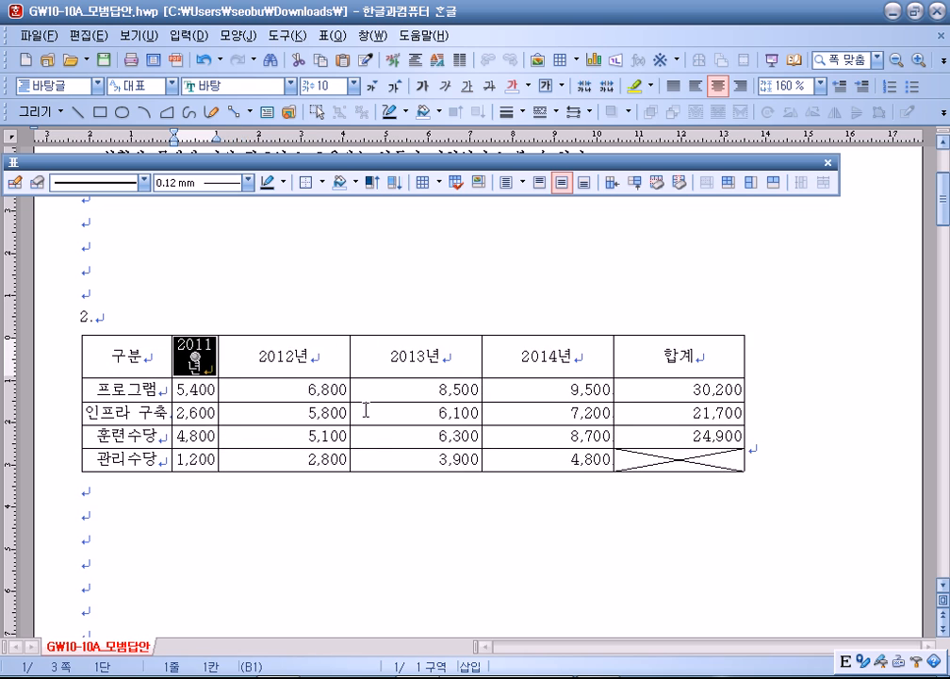
pyautogui.hotkey('ctrl', 'Right')
# Narrow the 2012년, 2013년, 2014년 and 합계 columns to fit their headers
pyautogui.press('Right')
pyautogui.hotkey('ctrl', 'Left')
pyautogui.hotkey('ctrl', 'Left')
pyautogui.hotkey('ctrl', 'Left')
pyautogui.hotkey('ctrl', 'Left')
pyautogui.hotkey('ctrl', 'Left')
pyautogui.hotkey('ctrl', 'Left')
pyautogui.hotkey('ctrl', 'Left')
pyautogui.hotkey('ctrl', 'Left')
pyautogui.hotkey('ctrl', 'Left')
pyautogui.hotkey('ctrl', 'Left')
pyautogui.hotkey('ctrl', 'Left')
pyautogui.hotkey('ctrl', 'Left')
pyautogui.hotkey('ctrl', 'Left')
pyautogui.hotkey('ctrl', 'Right')
pyautogui.hotkey('ctrl', 'Right')
pyautogui.press('Right')
pyautogui.hotkey('ctrl', 'Left')
pyautogui.hotkey('ctrl', 'Left')
pyautogui.hotkey('ctrl', 'Left')
pyautogui.hotkey('ctrl', 'Left')
pyautogui.hotkey('ctrl', 'Left')
pyautogui.hotkey('ctrl', 'Left')
pyautogui.hotkey('ctrl', 'Left')
pyautogui.hotkey('ctrl', 'Left')
pyautogui.hotkey('ctrl', 'Left')
pyautogui.hotkey('ctrl', 'Left')
pyautogui.hotkey('ctrl', 'Left')
pyautogui.hotkey('ctrl', 'Left')
pyautogui.hotkey('ctrl', 'Left')
pyautogui.hotkey('ctrl', 'Left')
pyautogui.hotkey('ctrl', 'Left')
pyautogui.hotkey('ctrl', 'Left')
pyautogui.hotkey('ctrl', 'Left')
pyautogui.hotkey('ctrl', 'Left')
pyautogui.hotkey('ctrl', 'Right')
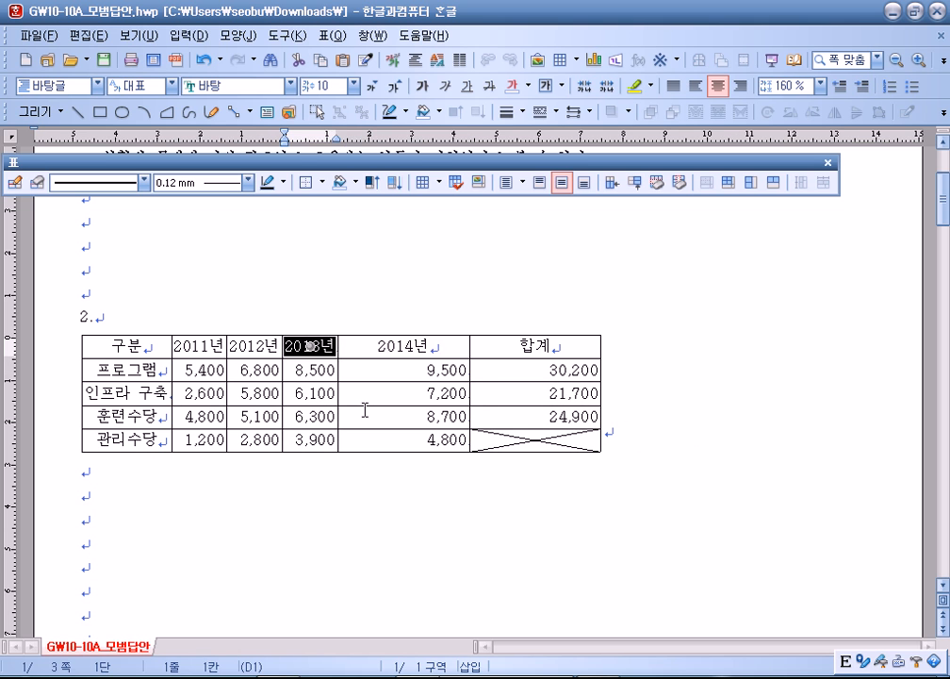
pyautogui.press('Right')
pyautogui.hotkey('ctrl', 'Left')
pyautogui.hotkey('ctrl', 'Left')
pyautogui.hotkey('ctrl', 'Left')
pyautogui.hotkey('ctrl', 'Left')
pyautogui.hotkey('ctrl', 'Left')
pyautogui.hotkey('ctrl', 'Left')
pyautogui.hotkey('ctrl', 'Left')
pyautogui.hotkey('ctrl', 'Left')
pyautogui.hotkey('ctrl', 'Left')
pyautogui.hotkey('ctrl', 'Left')
pyautogui.hotkey('ctrl', 'Left')
pyautogui.hotkey('ctrl', 'Left')
pyautogui.hotkey('ctrl', 'Left')
pyautogui.hotkey('ctrl', 'Left')
pyautogui.hotkey('ctrl', 'Left')
pyautogui.hotkey('ctrl', 'Left')
pyautogui.hotkey('ctrl', 'Right')
pyautogui.press('Right')
pyautogui.hotkey('ctrl', 'Left')
pyautogui.hotkey('ctrl', 'Left')
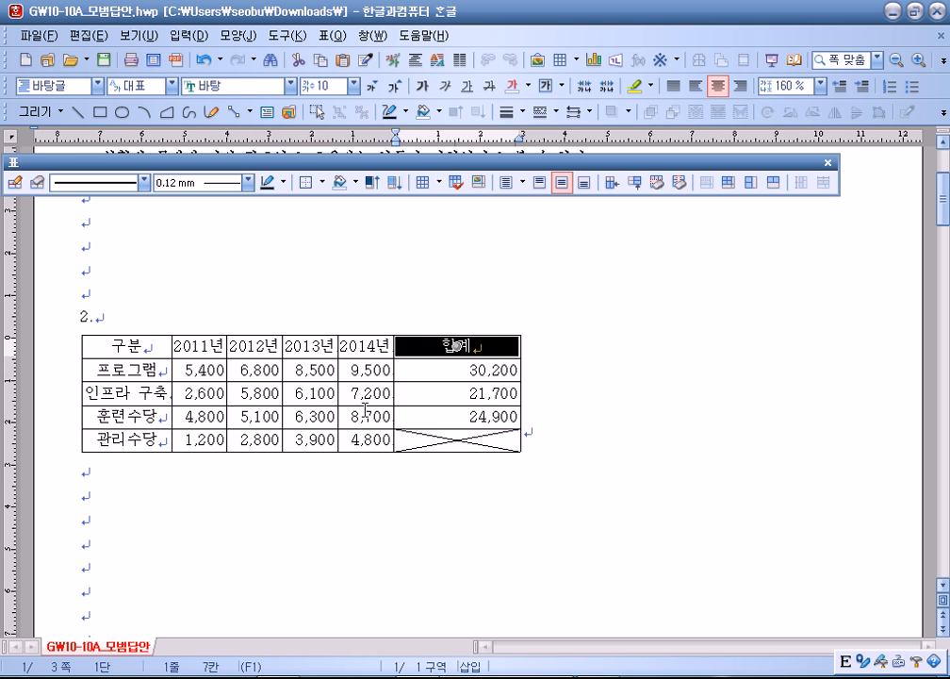
pyautogui.hotkey('ctrl', 'Left')
pyautogui.hotkey('ctrl', 'Left')
pyautogui.hotkey('ctrl', 'Left')
pyautogui.hotkey('ctrl', 'Left')
pyautogui.hotkey('ctrl', 'Left')
pyautogui.hotkey('ctrl', 'Left')
pyautogui.hotkey('ctrl', 'Left')
pyautogui.hotkey('ctrl', 'Left')
pyautogui.hotkey('ctrl', 'Left')
pyautogui.hotkey('ctrl', 'Left')
pyautogui.hotkey('ctrl', 'Right')
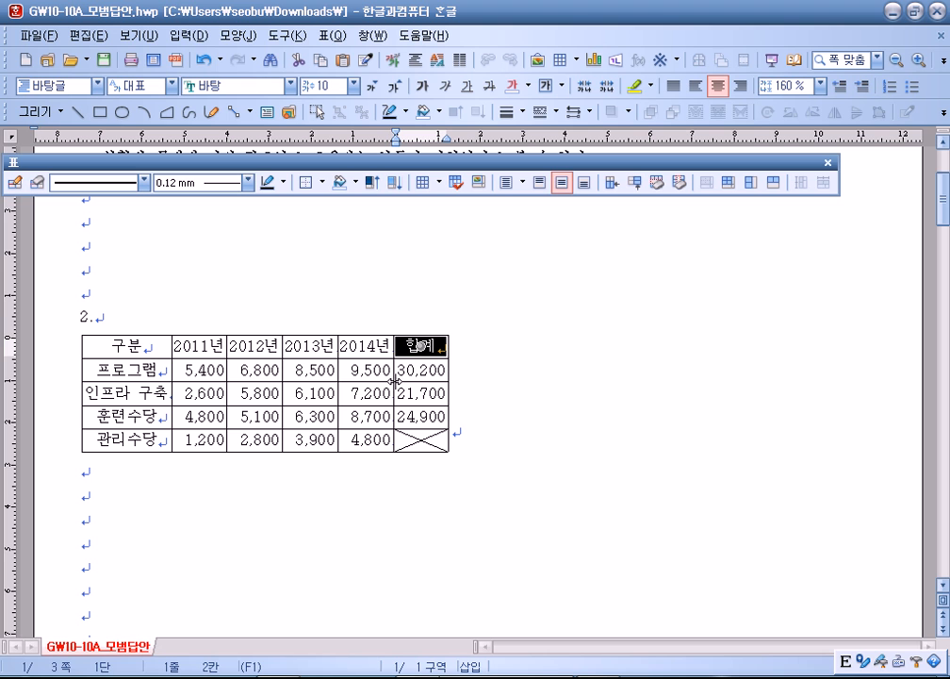
# Stretch the whole table to the right margin, then shrink it back to a narrower width
pyautogui.moveTo(122, 346); pyautogui.dragTo(139, 445)
pyautogui.click(137, 489)
pyautogui.moveTo(349, 350); pyautogui.dragTo(337, 457)
pyautogui.click(317, 507)
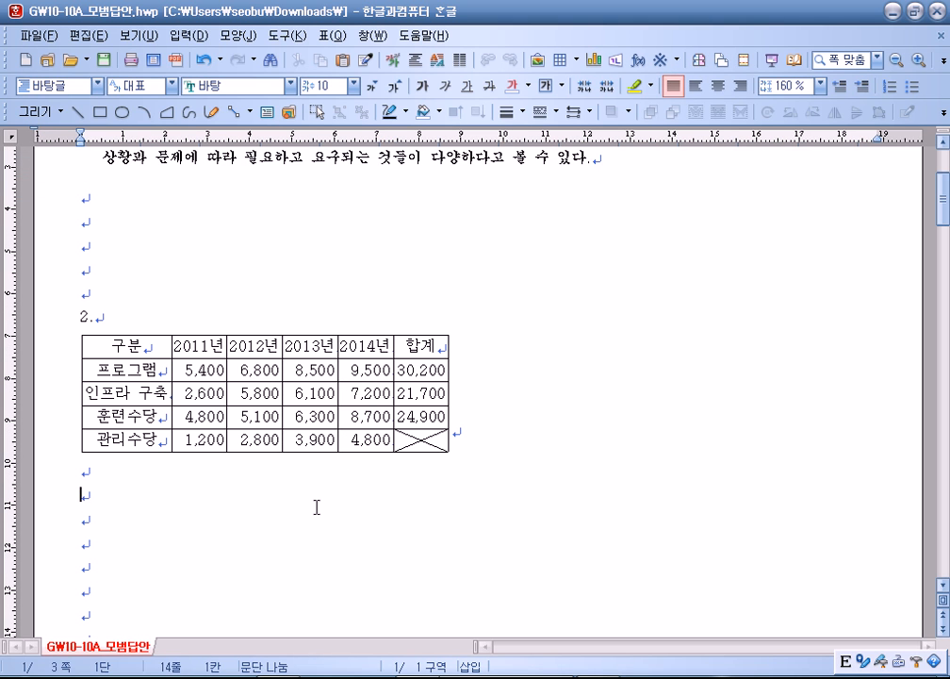
pyautogui.click(452, 393)
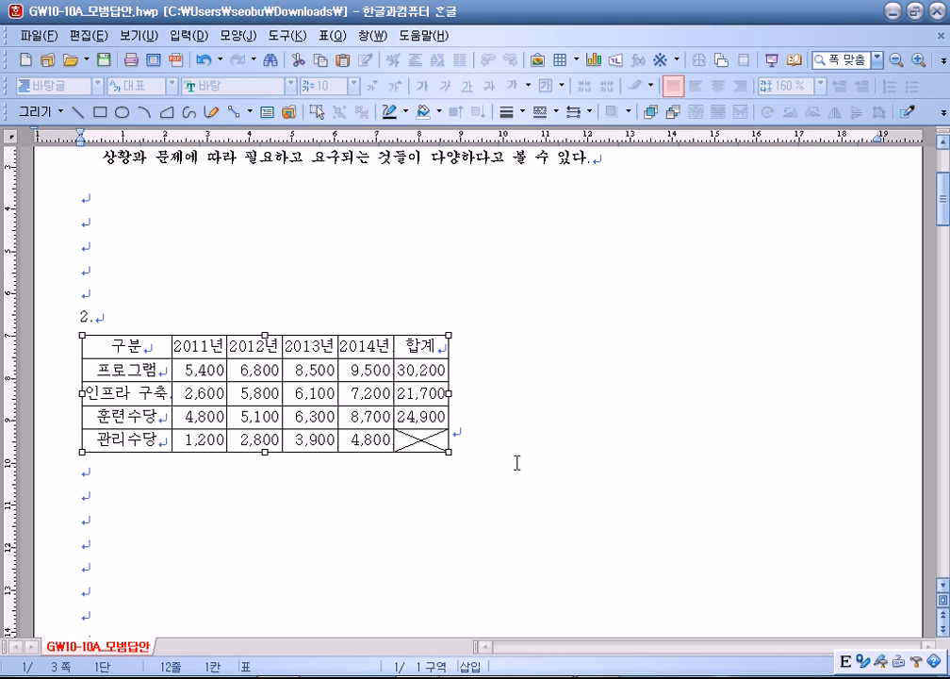
pyautogui.moveTo(451, 391); pyautogui.dragTo(875, 407)
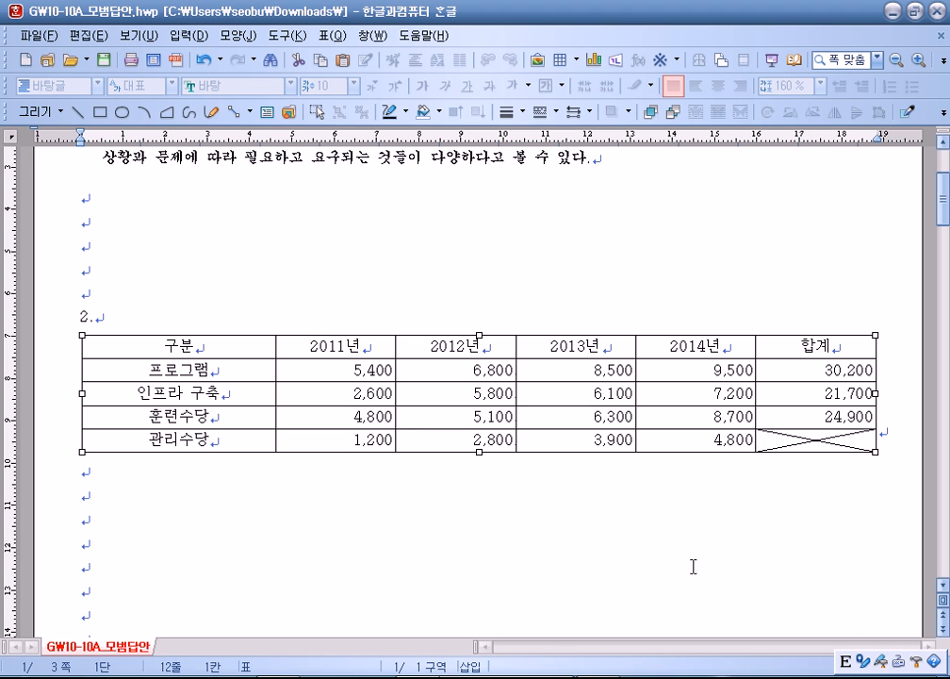
pyautogui.click(688, 500)
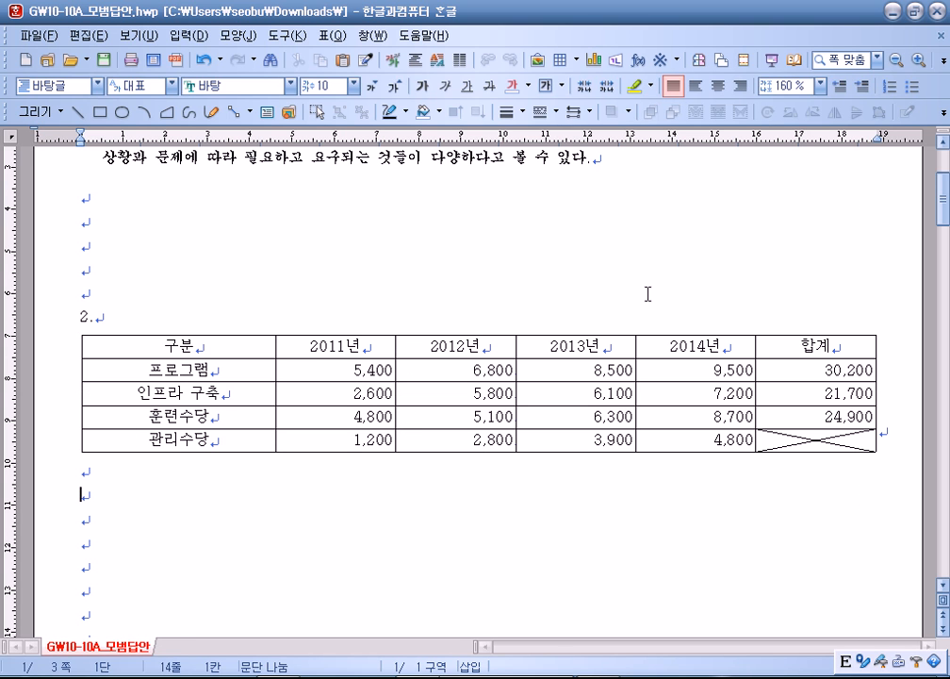
pyautogui.click(876, 394)
pyautogui.moveTo(636, 360); pyautogui.dragTo(586, 345)
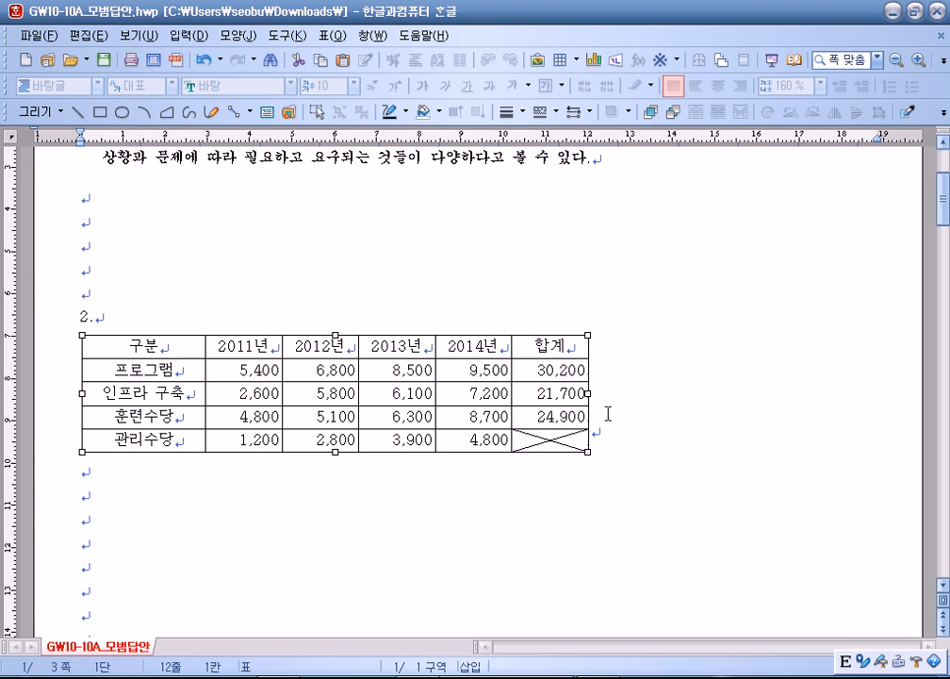
pyautogui.click(629, 490)
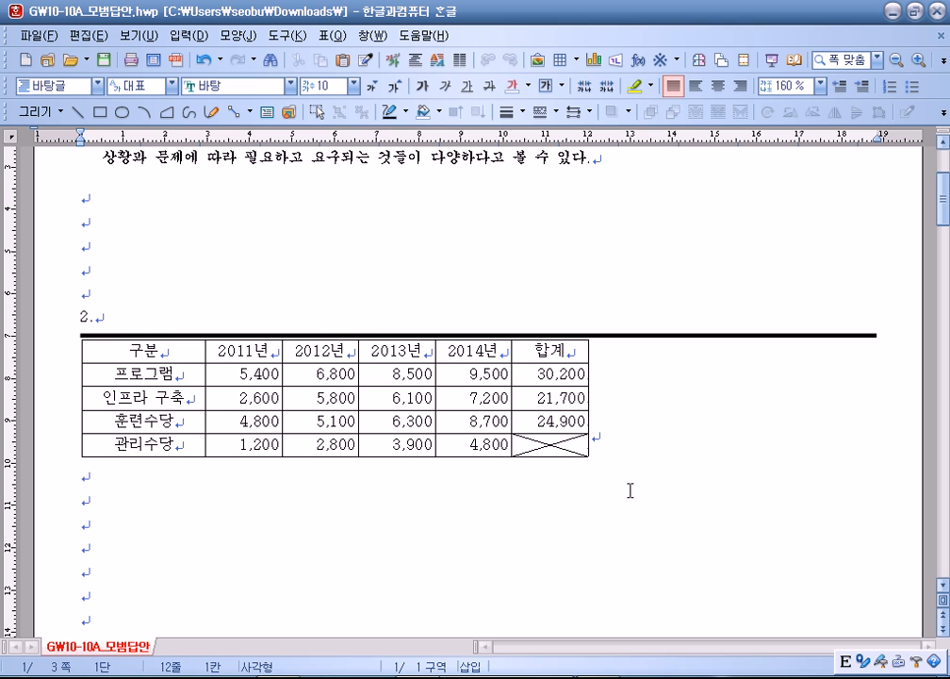
pyautogui.doubleClick(512, 371)
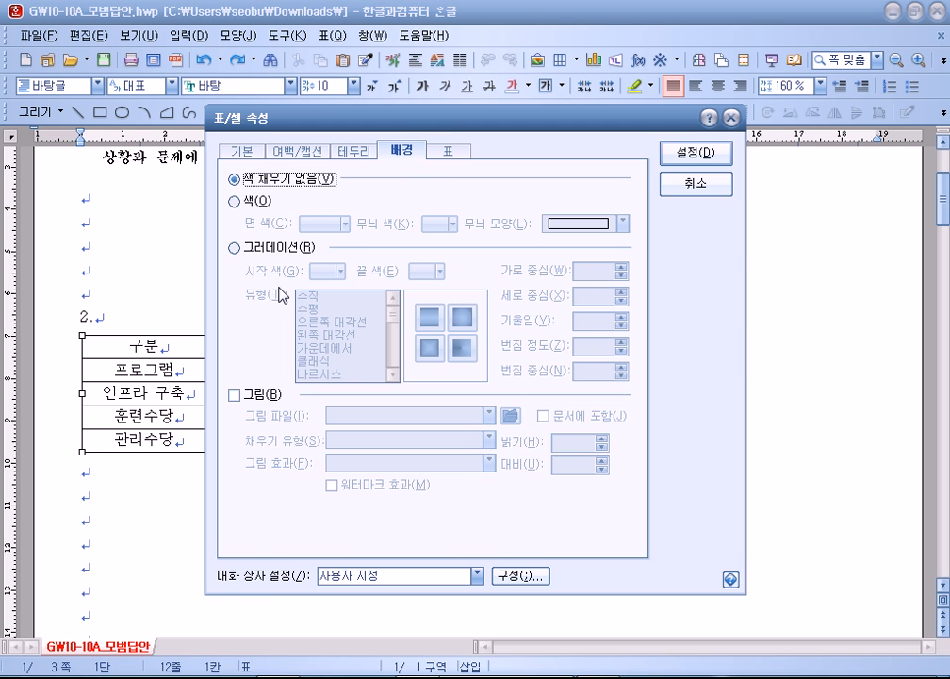
pyautogui.click(245, 152)
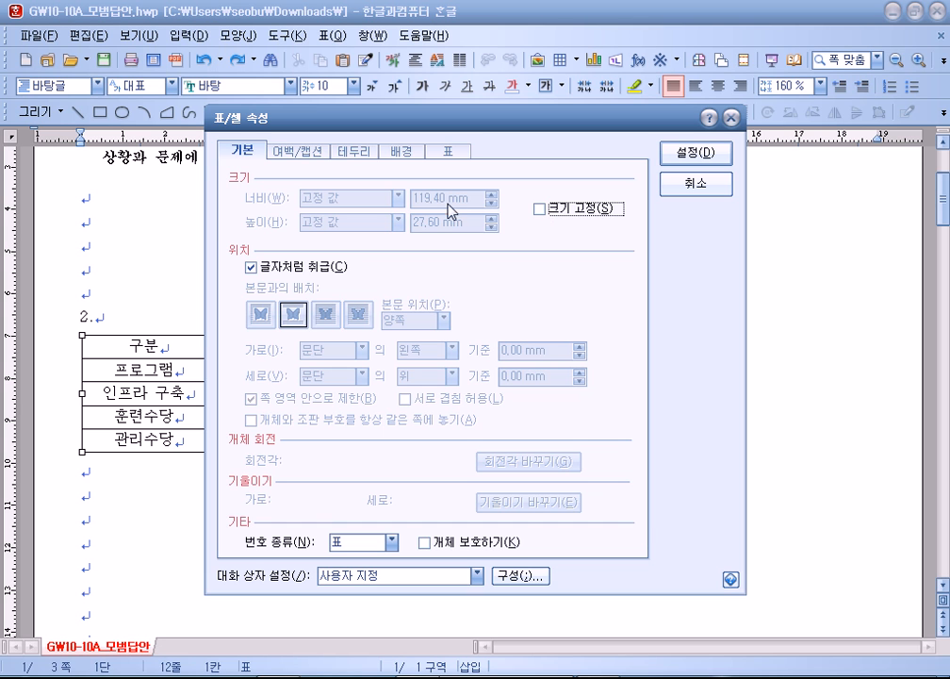
pyautogui.click(297, 267)
pyautogui.click(297, 267)
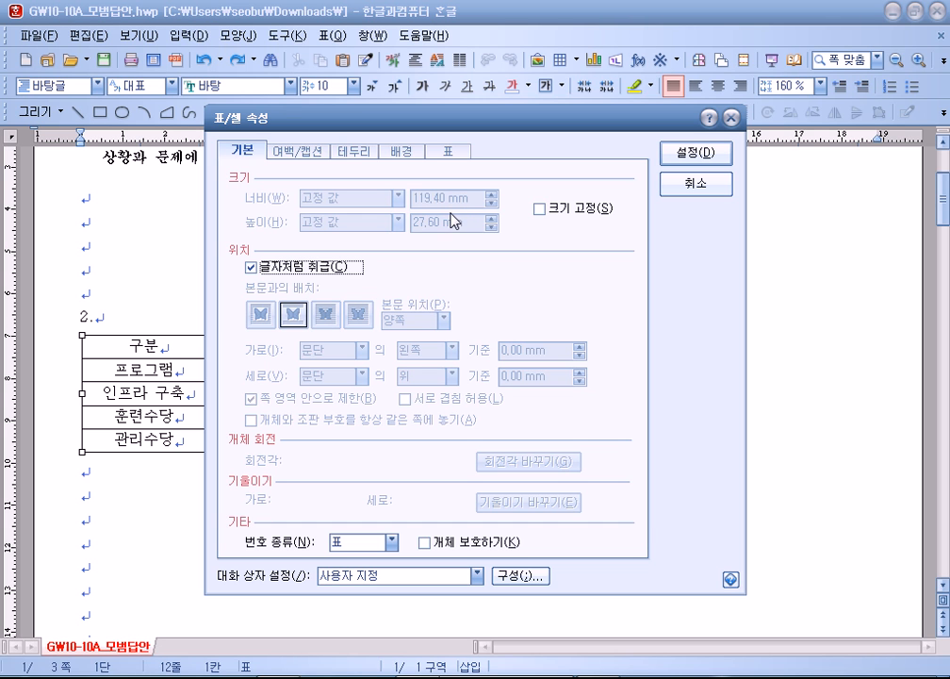
pyautogui.press('Return')
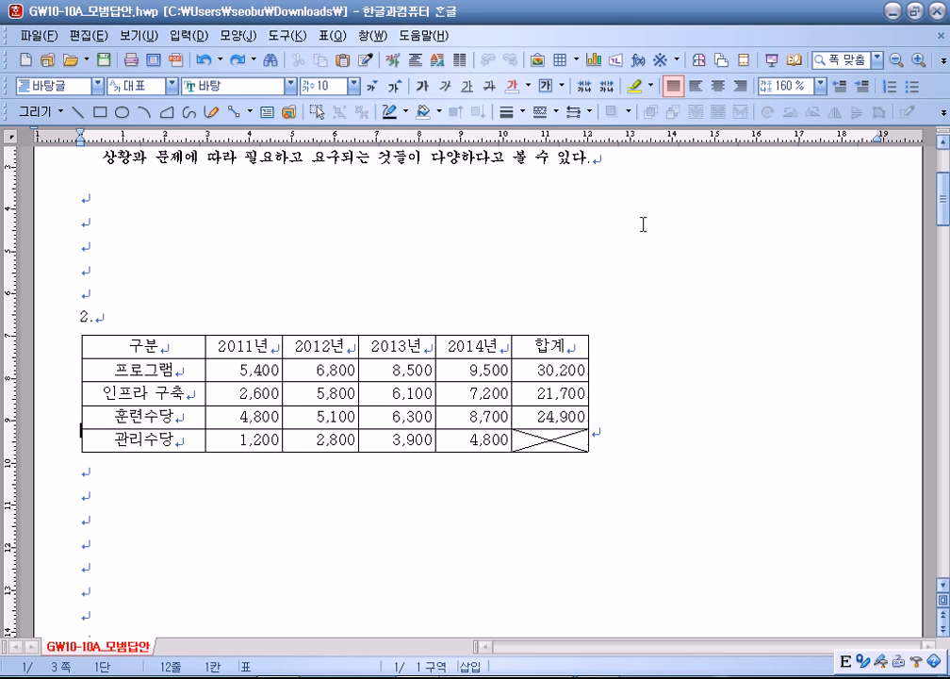
# Try stretching the table to the margin, then undo the earlier column width changes twice
pyautogui.click(588, 400)
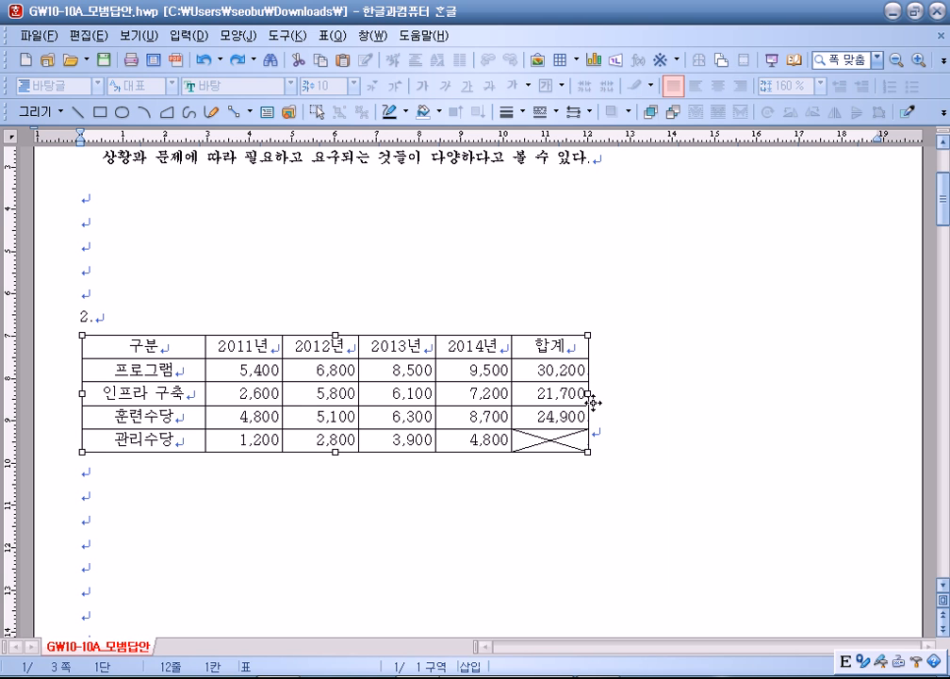
pyautogui.moveTo(849, 413)
pyautogui.mouseDown()
pyautogui.moveTo(876, 415)
pyautogui.moveTo(867, 416)
pyautogui.mouseUp()
pyautogui.click(598, 493)
pyautogui.moveTo(201, 345); pyautogui.dragTo(183, 440)
pyautogui.click(223, 479)
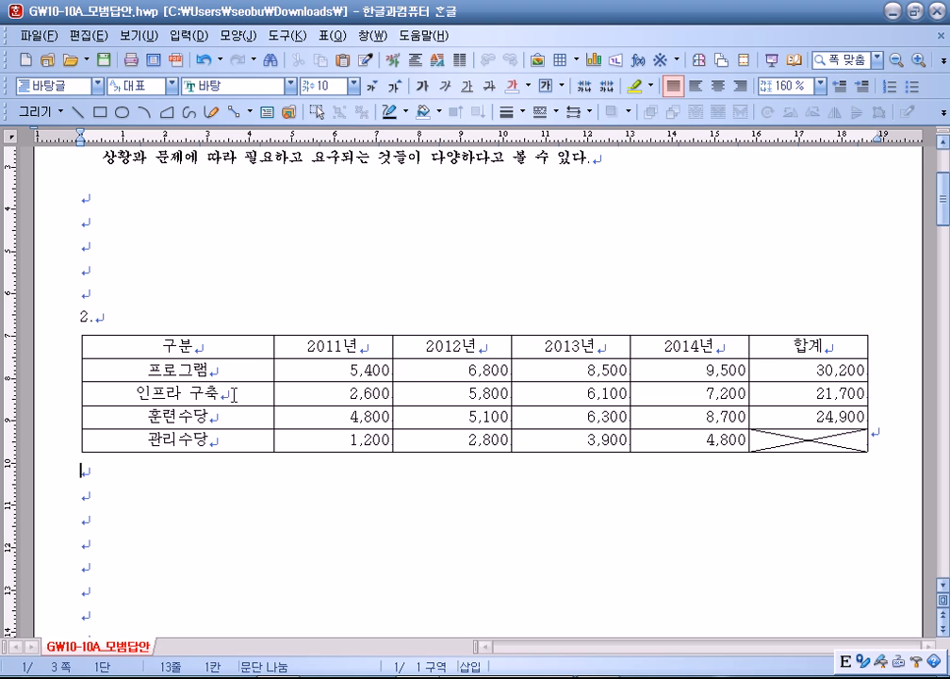
pyautogui.click(141, 386)
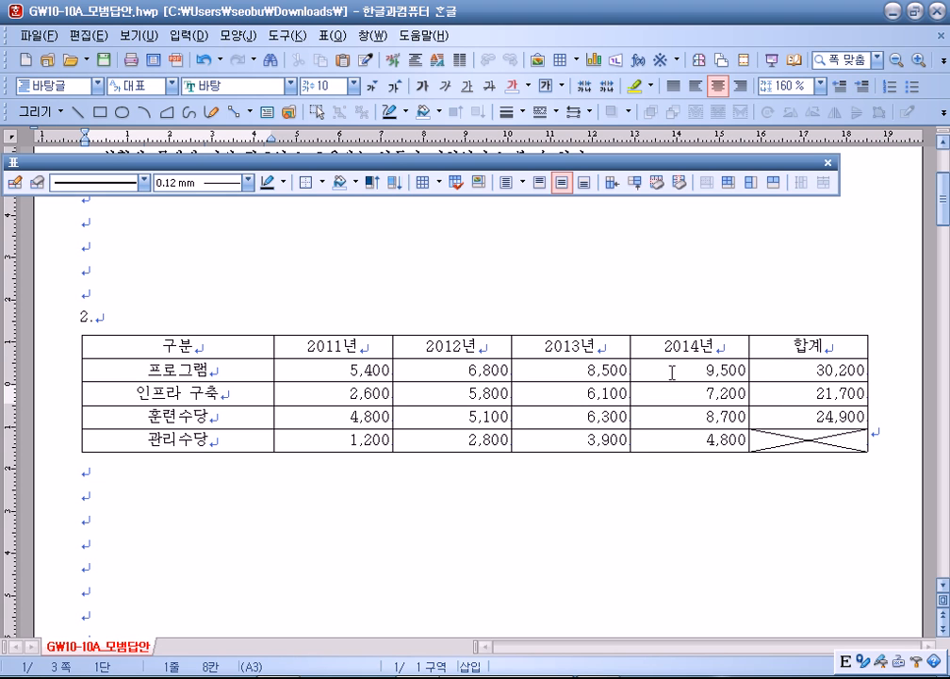
pyautogui.moveTo(663, 345); pyautogui.dragTo(725, 348)
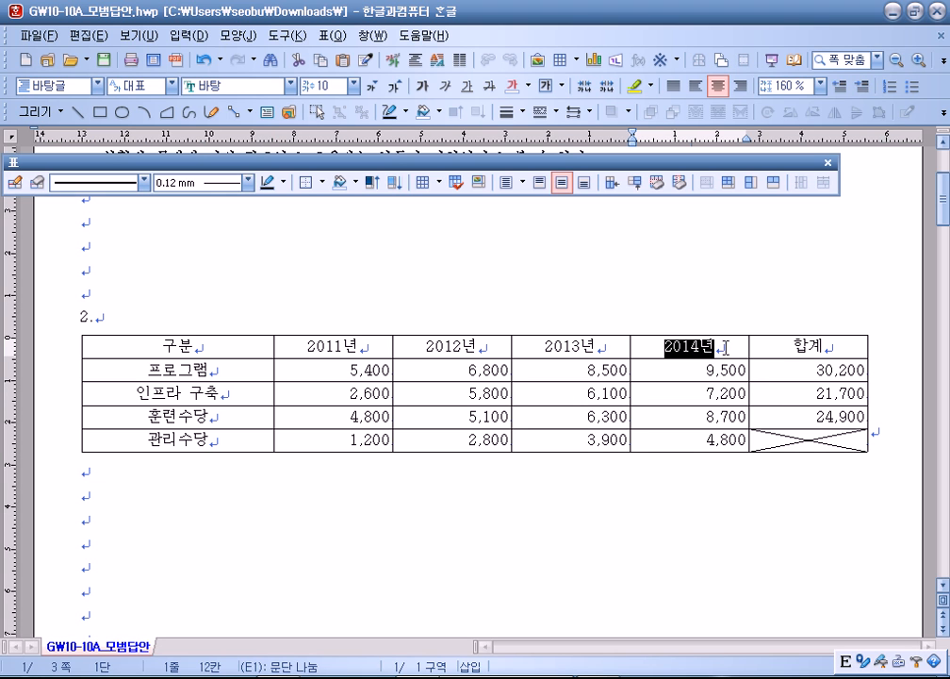
pyautogui.click(547, 348)
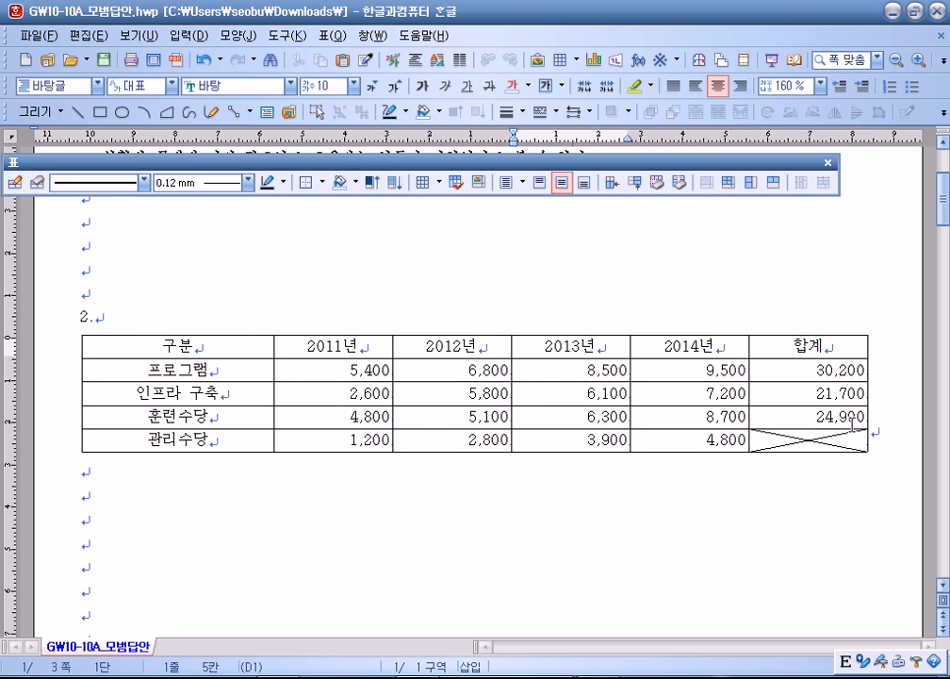
pyautogui.hotkey('ctrl', 'z')
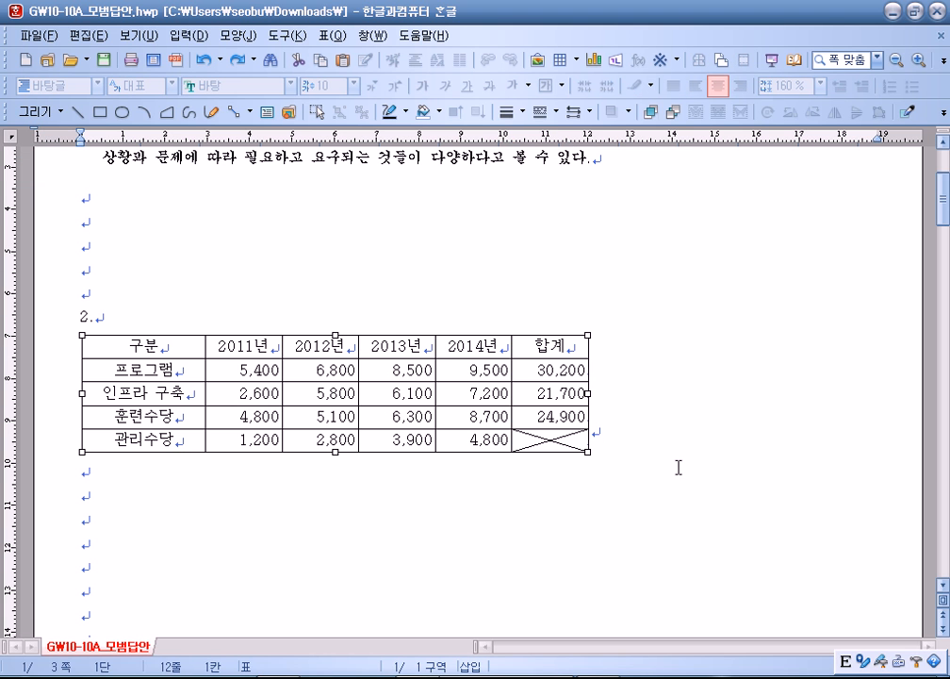
pyautogui.hotkey('ctrl', 'z')
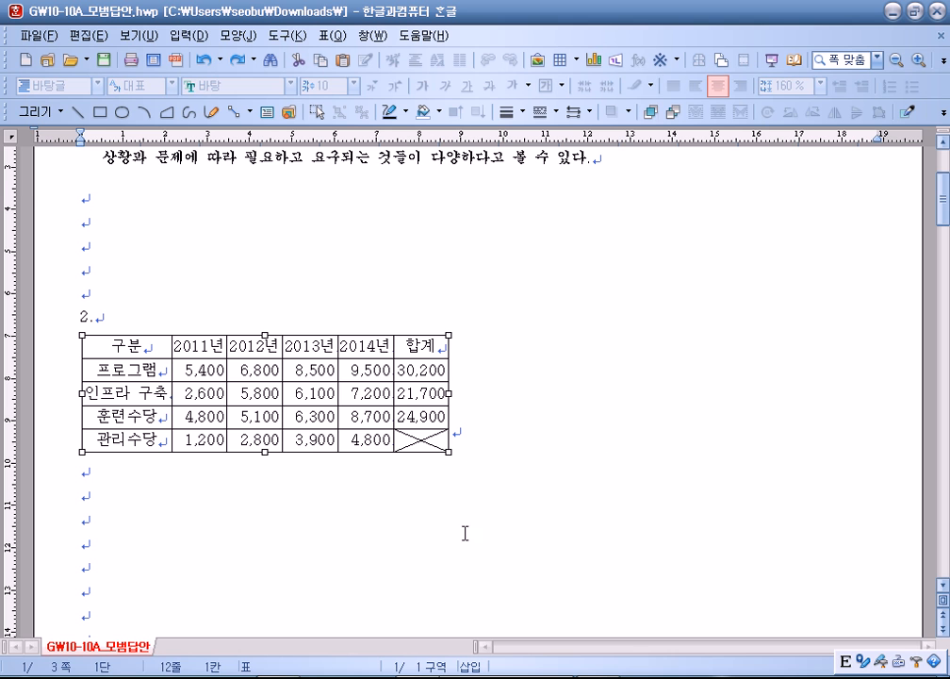
pyautogui.press('Escape')
# Widen all columns with Ctrl+Right and drag the table's right edge to the right margin
pyautogui.moveTo(147, 348); pyautogui.dragTo(427, 452)
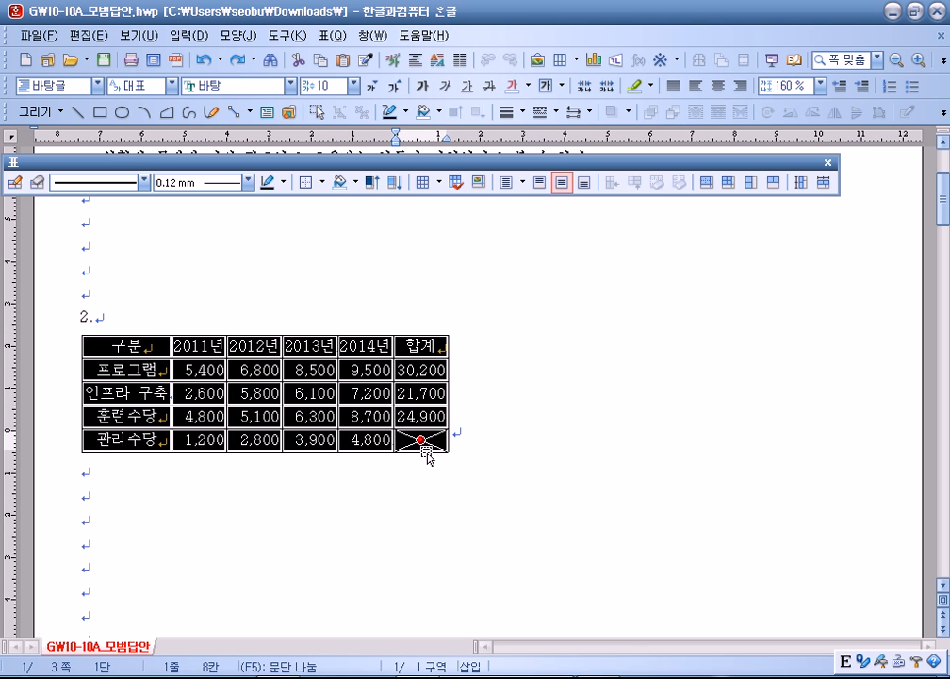
pyautogui.hotkey('ctrl', 'Right')
pyautogui.hotkey('ctrl', 'Right')
pyautogui.hotkey('ctrl', 'Right')
pyautogui.hotkey('ctrl', 'Right')
pyautogui.hotkey('ctrl', 'Right')
pyautogui.hotkey('ctrl', 'Right')
pyautogui.hotkey('ctrl', 'Right')
pyautogui.hotkey('ctrl', 'Right')
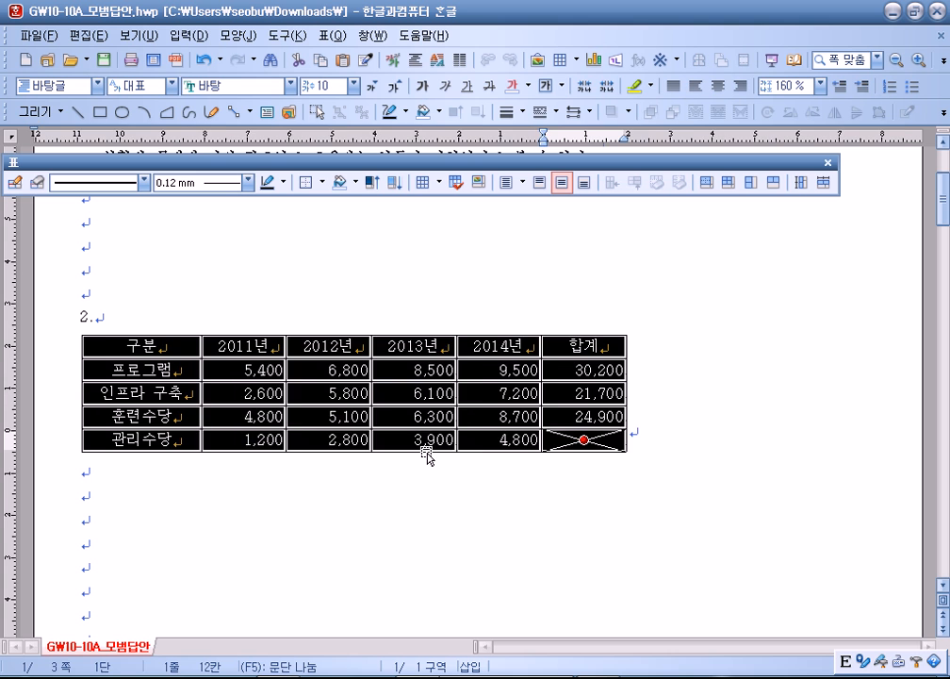
pyautogui.hotkey('ctrl', 'Right')
pyautogui.hotkey('ctrl', 'Right')
pyautogui.hotkey('ctrl', 'Right')
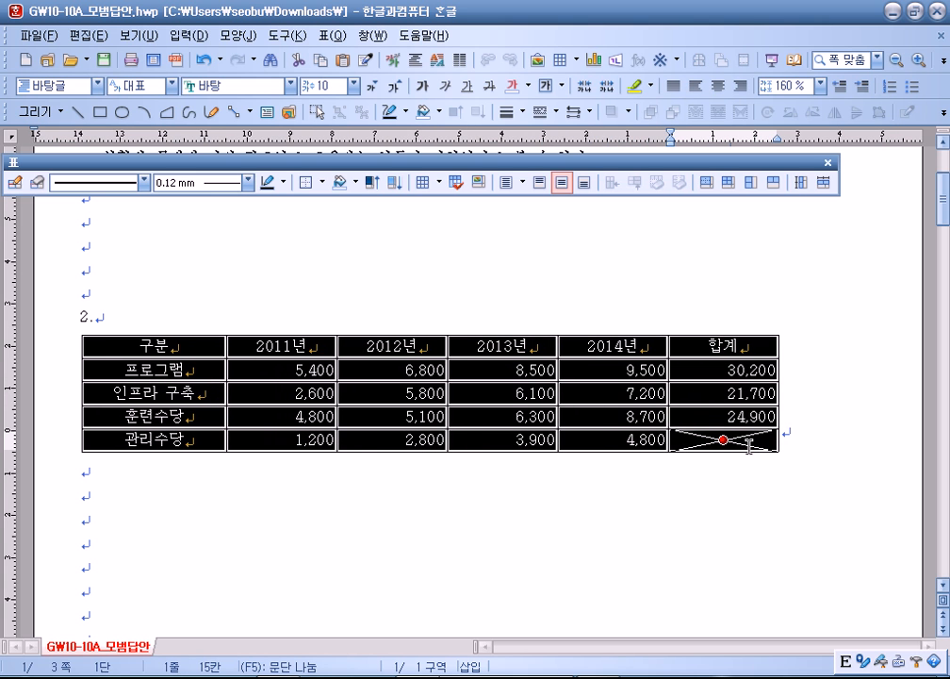
pyautogui.click(780, 394)
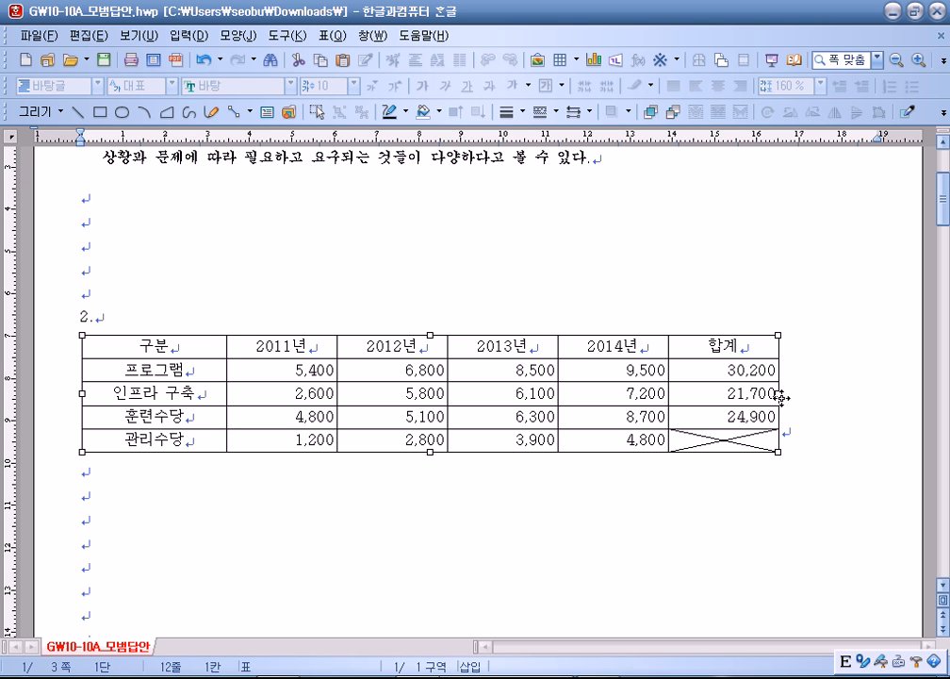
pyautogui.moveTo(780, 394); pyautogui.dragTo(848, 399)
pyautogui.moveTo(879, 401); pyautogui.dragTo(877, 402)
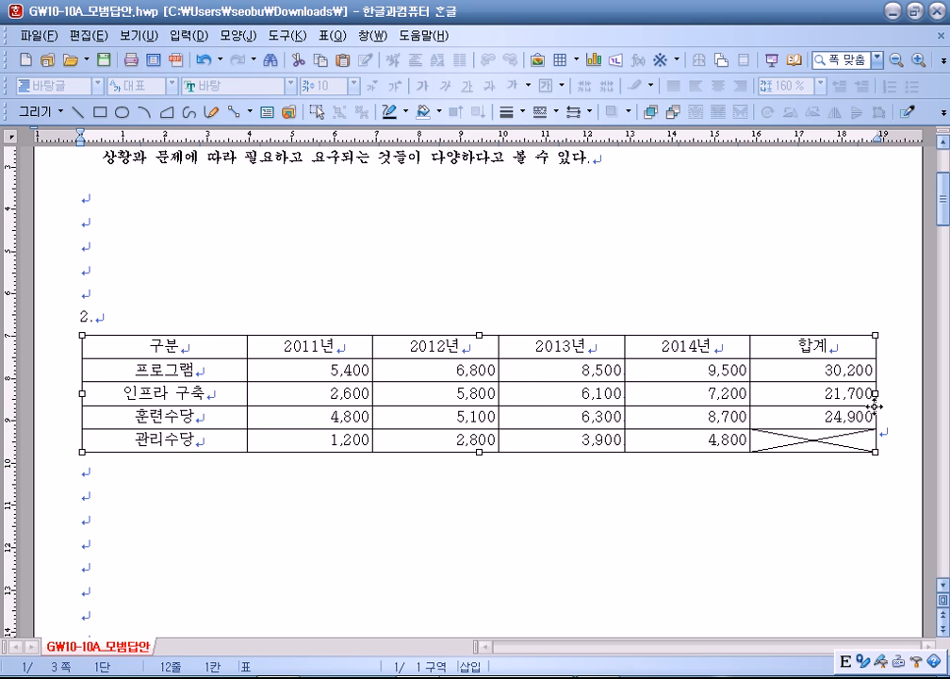
pyautogui.click(740, 538)
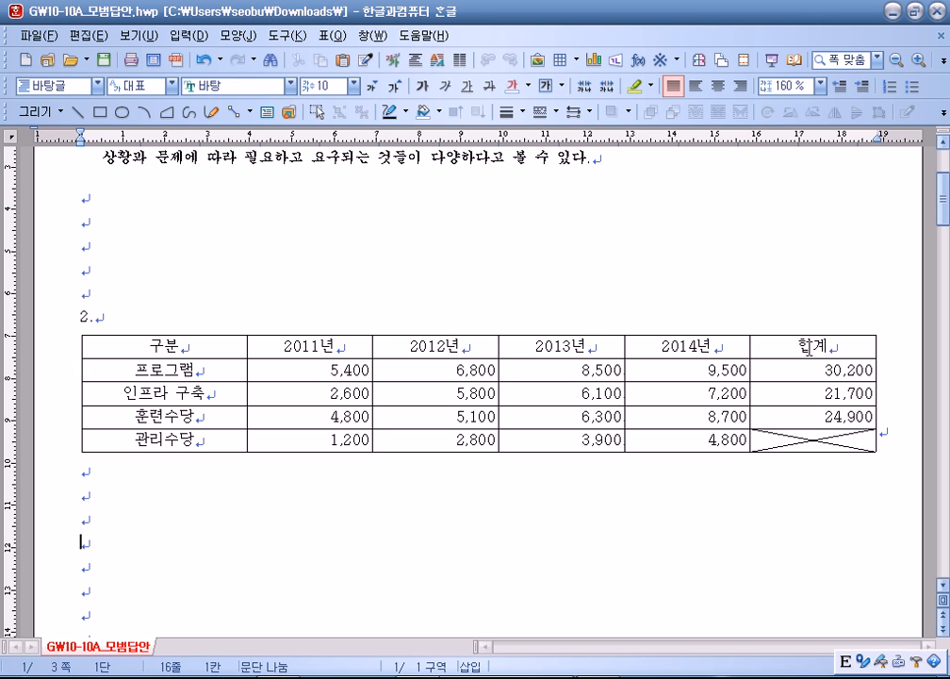
pyautogui.click(825, 371)
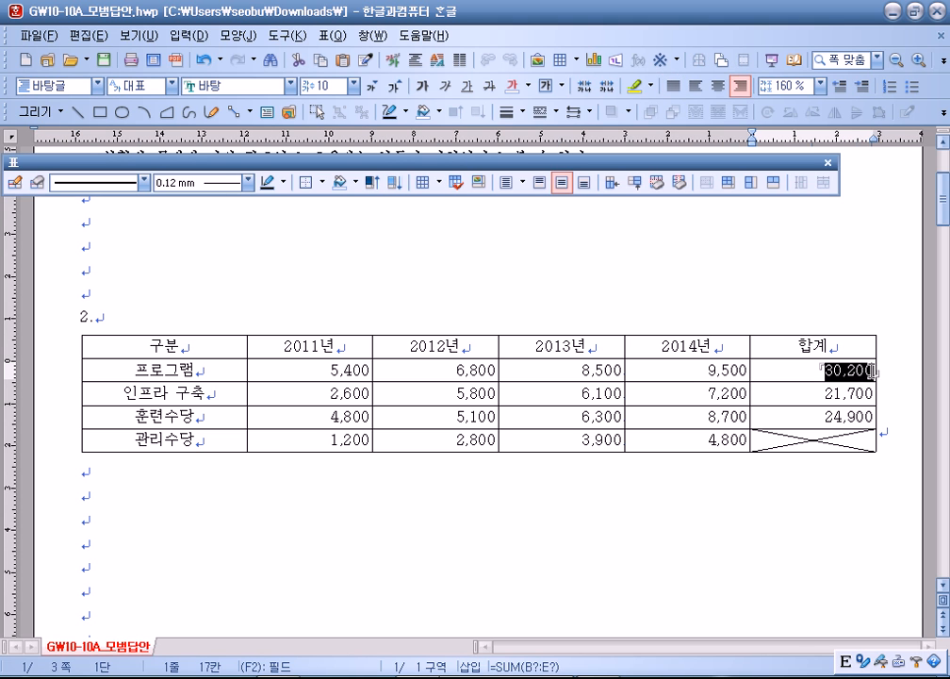
pyautogui.doubleClick(800, 349)
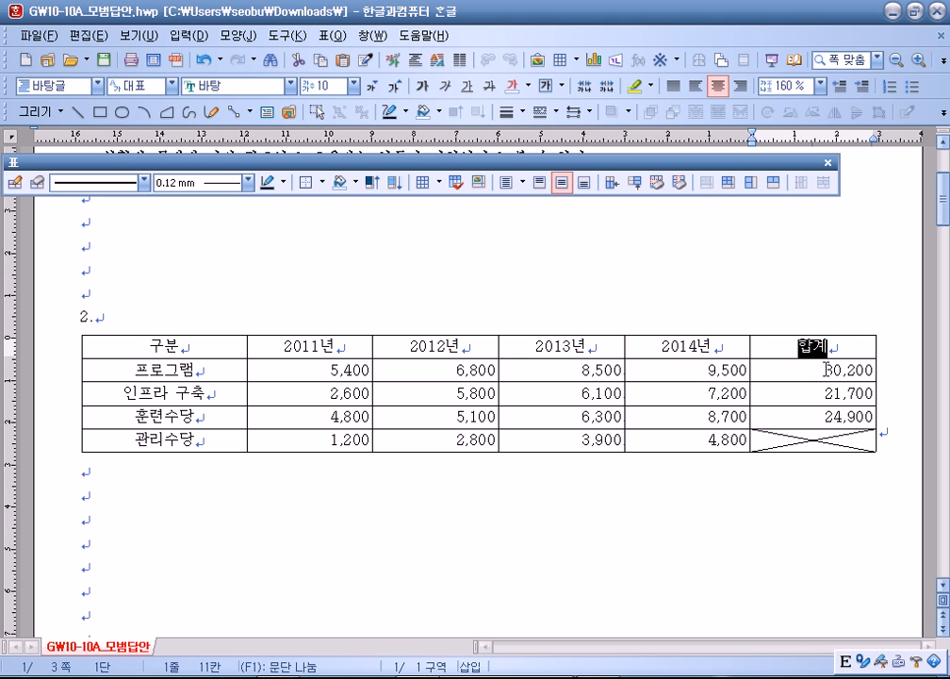
pyautogui.moveTo(203, 351); pyautogui.dragTo(763, 443)
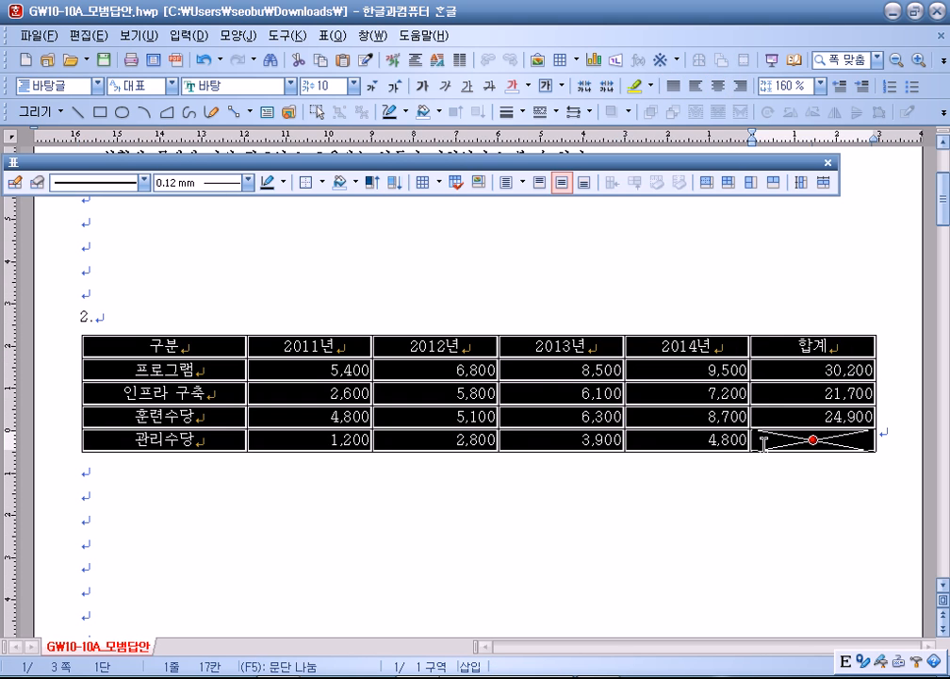
pyautogui.click(718, 86)
pyautogui.click(446, 544)
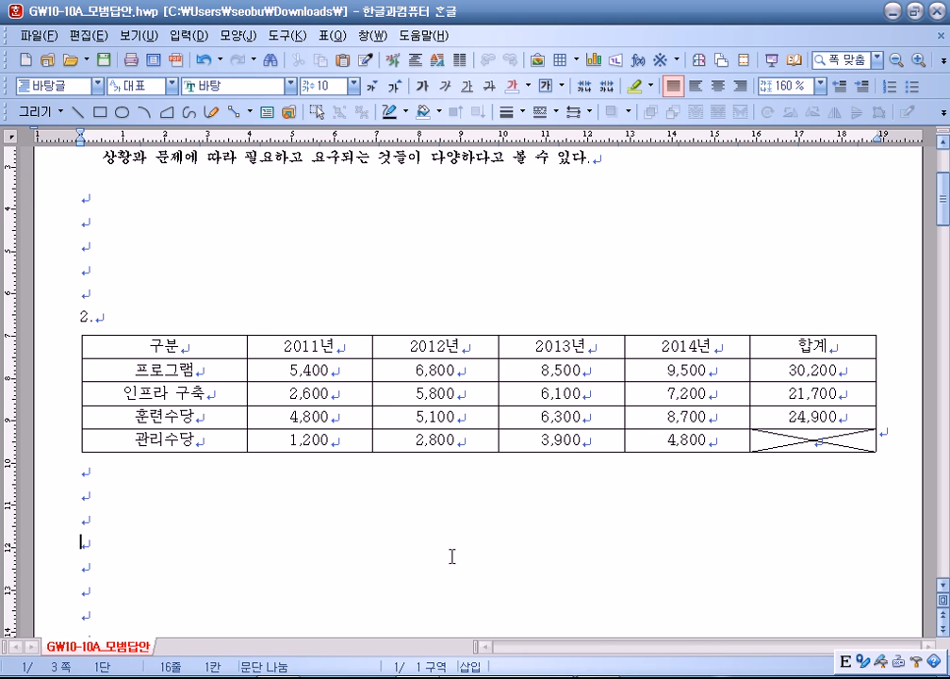
pyautogui.click(209, 392)
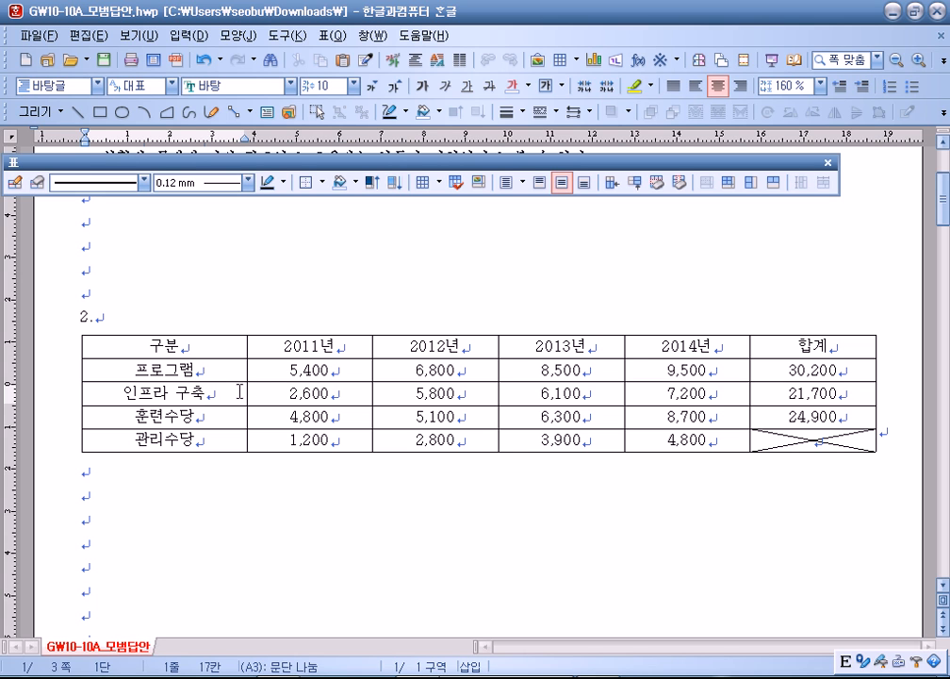
pyautogui.click(285, 345)
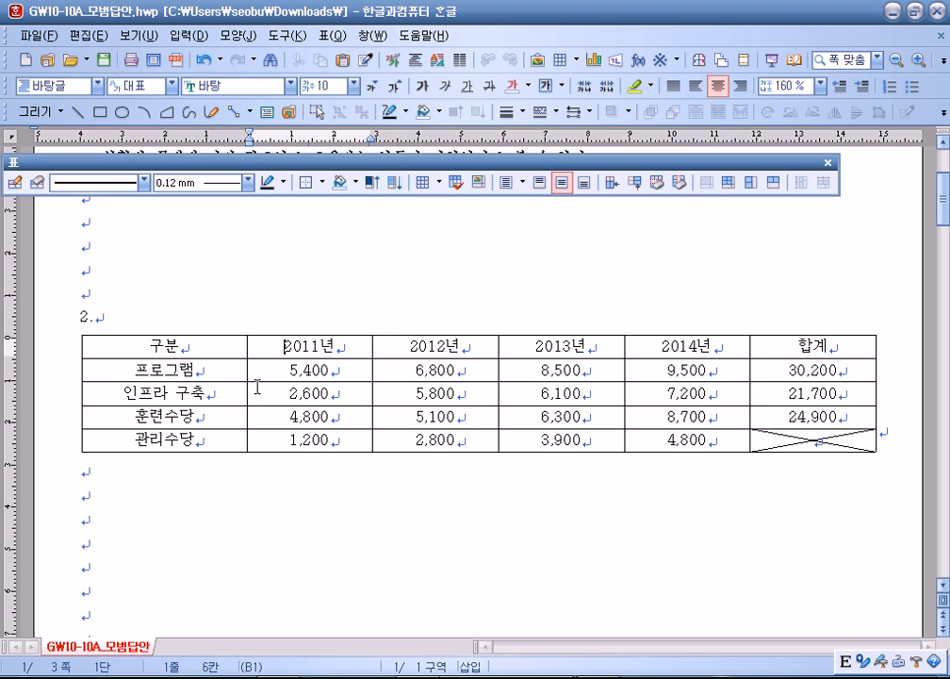
pyautogui.moveTo(278, 370); pyautogui.dragTo(774, 448)
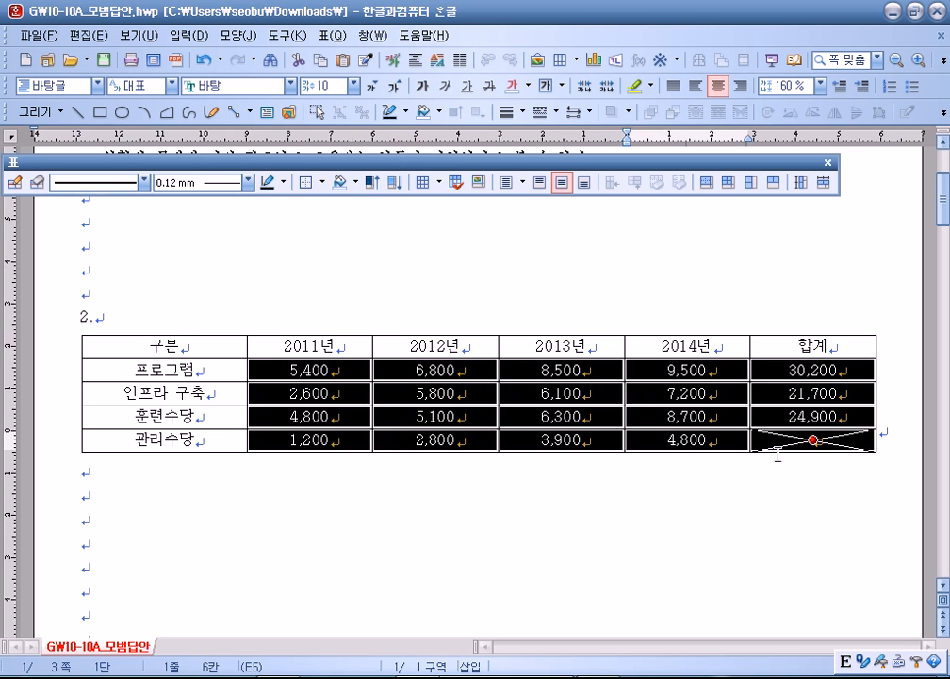
pyautogui.click(735, 91)
pyautogui.click(706, 500)
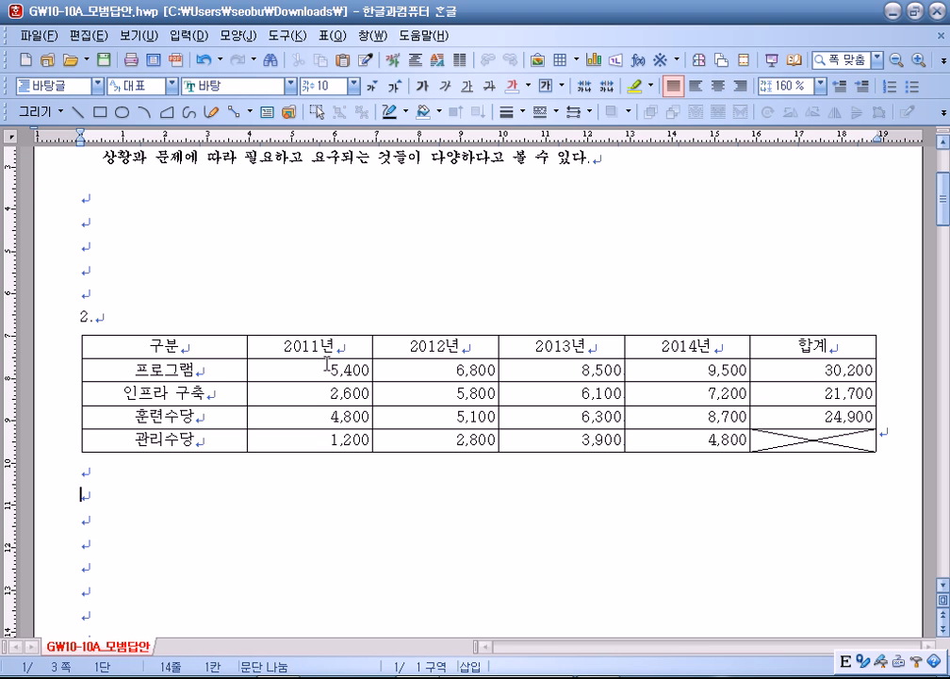
pyautogui.click(122, 392)
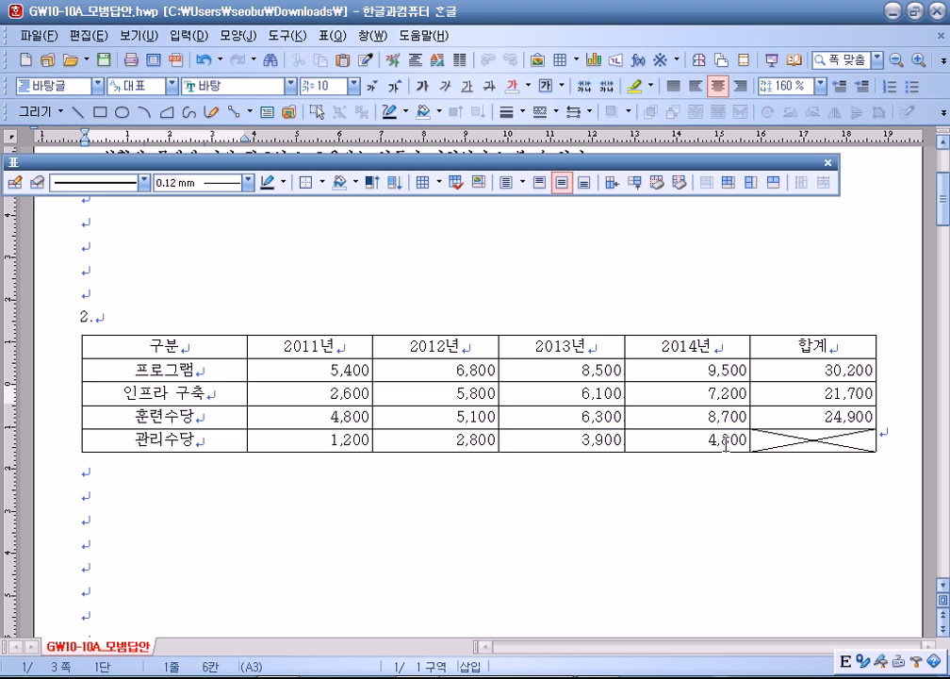
pyautogui.click(821, 396)
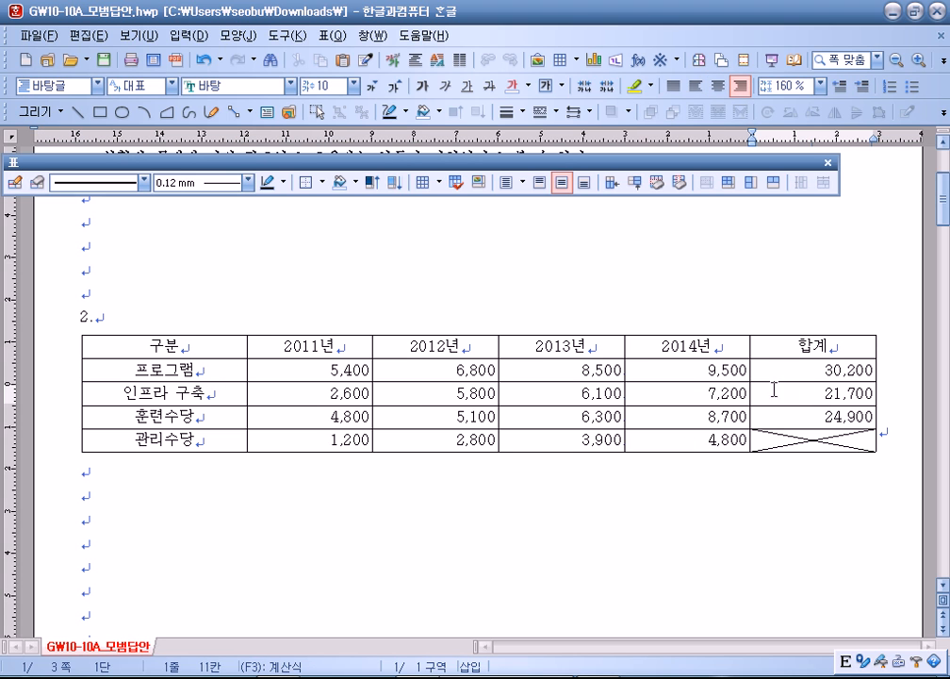
pyautogui.click(658, 558)
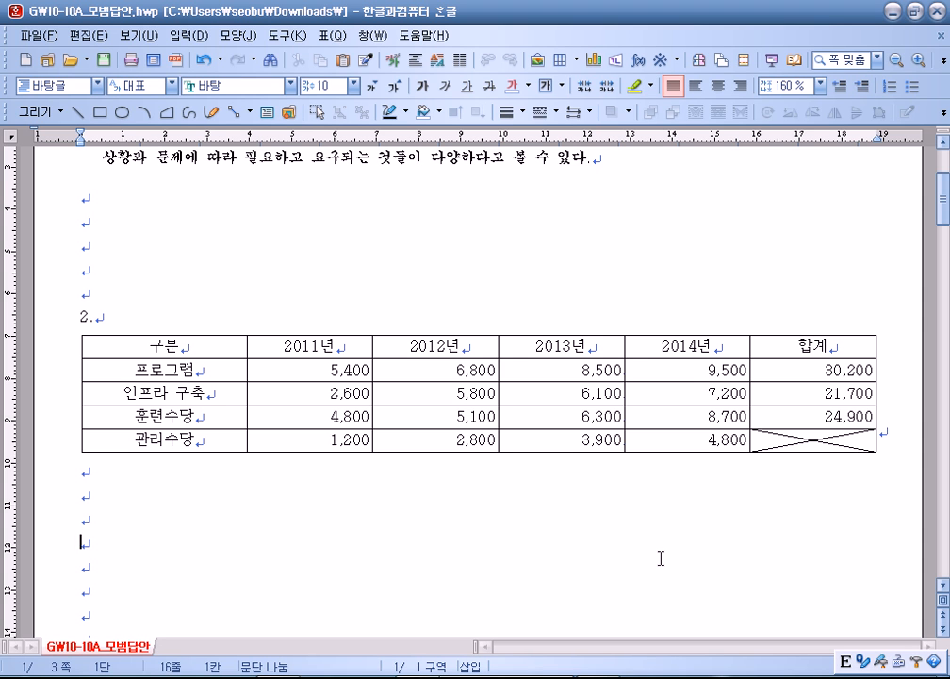
# Apply 셀 너비를 같게 to all table cells so the six columns share one width
pyautogui.moveTo(204, 351); pyautogui.dragTo(857, 450)
pyautogui.rightClick(628, 306)
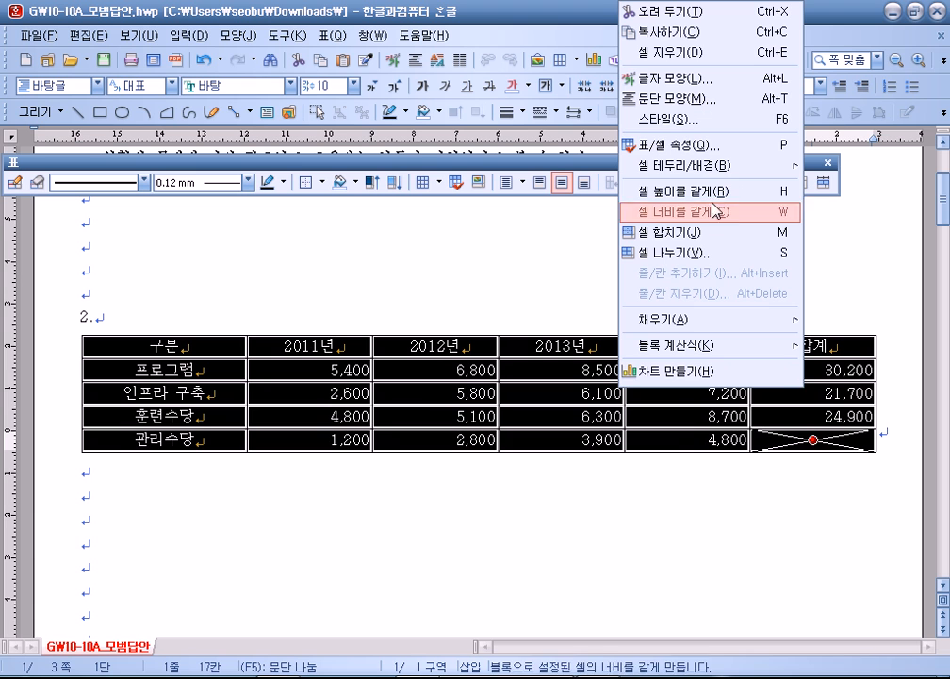
pyautogui.click(697, 213)
pyautogui.click(579, 488)
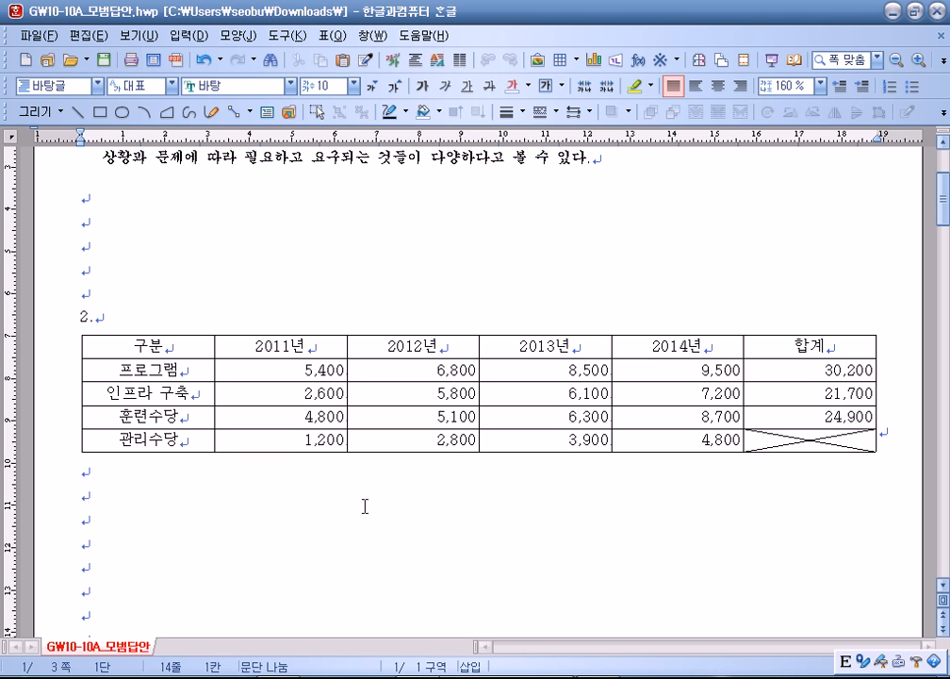
pyautogui.moveTo(93, 342); pyautogui.dragTo(768, 443)
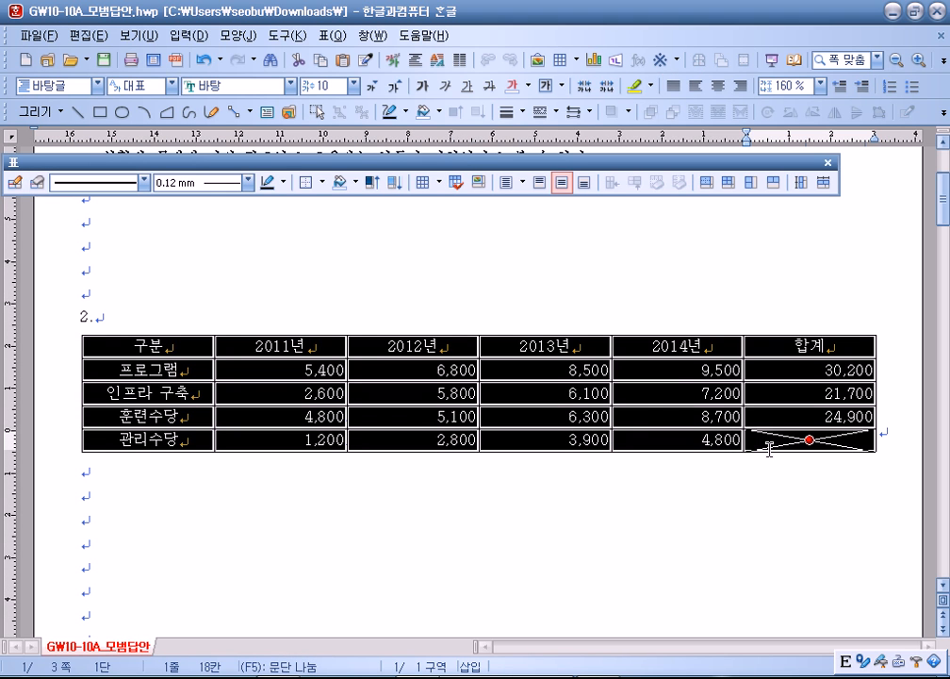
# Fill the 구분-to-2014년 cells of the top four rows with a yellow background colour
pyautogui.keyDown('shift'); pyautogui.click(643, 413); pyautogui.keyUp('shift')
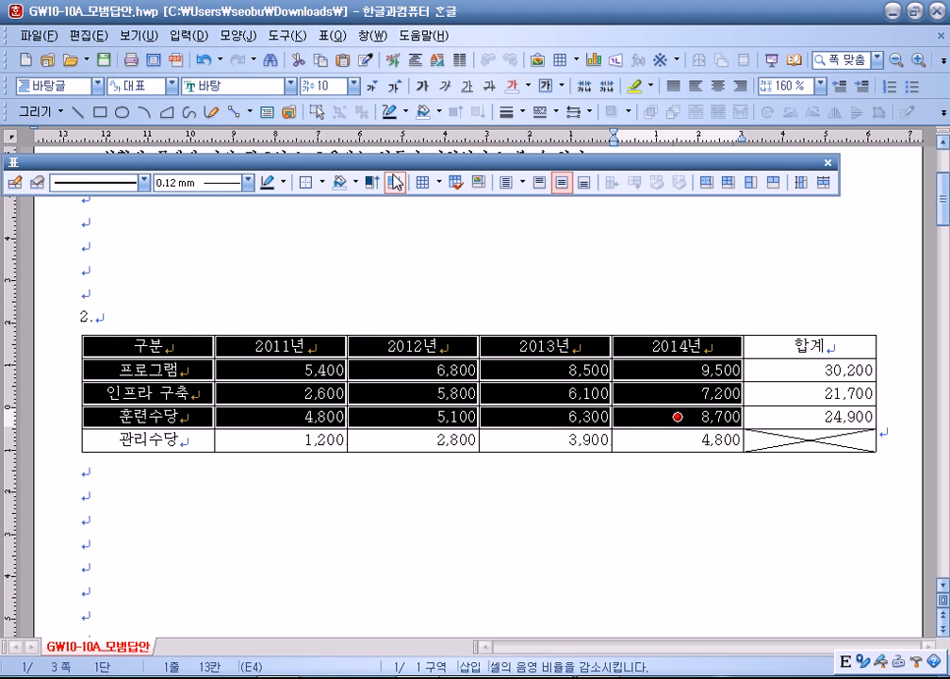
pyautogui.press('c')
pyautogui.click(234, 185)
pyautogui.click(325, 207)
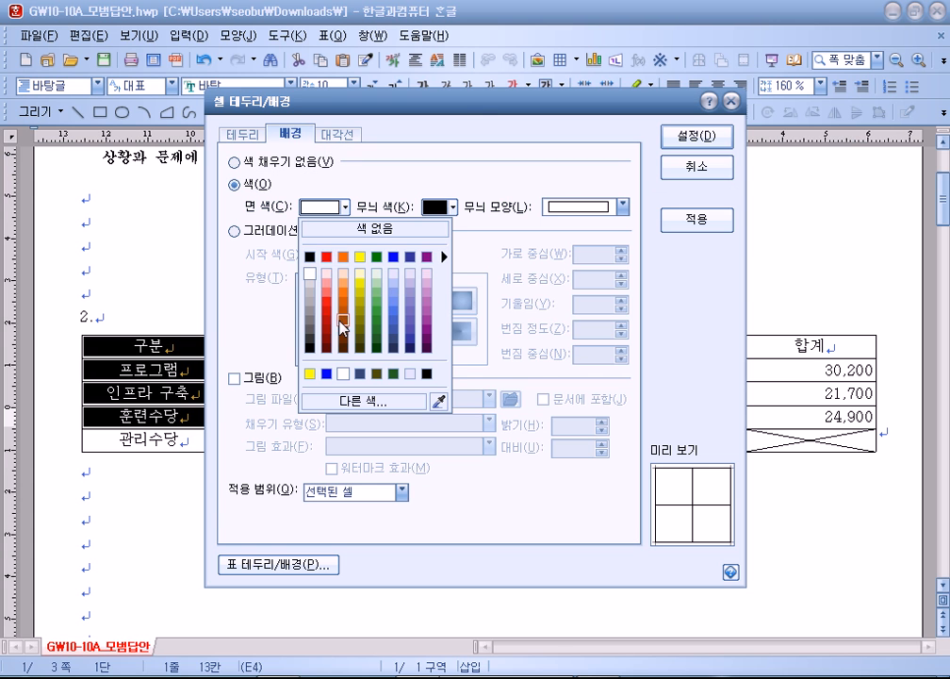
pyautogui.click(360, 256)
pyautogui.click(696, 136)
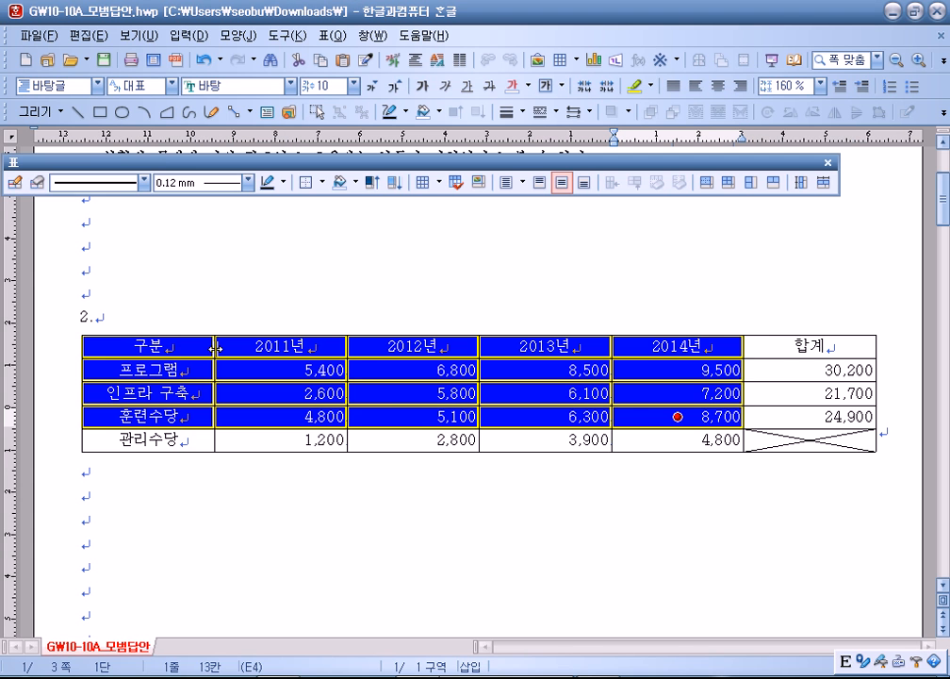
pyautogui.press('Escape')
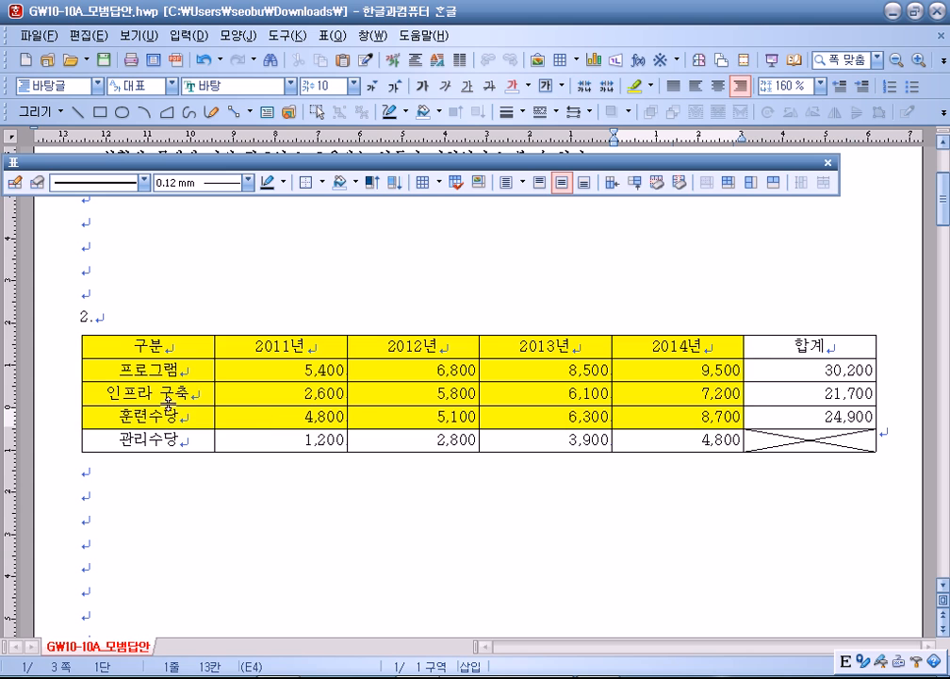
pyautogui.moveTo(168, 354); pyautogui.dragTo(804, 458)
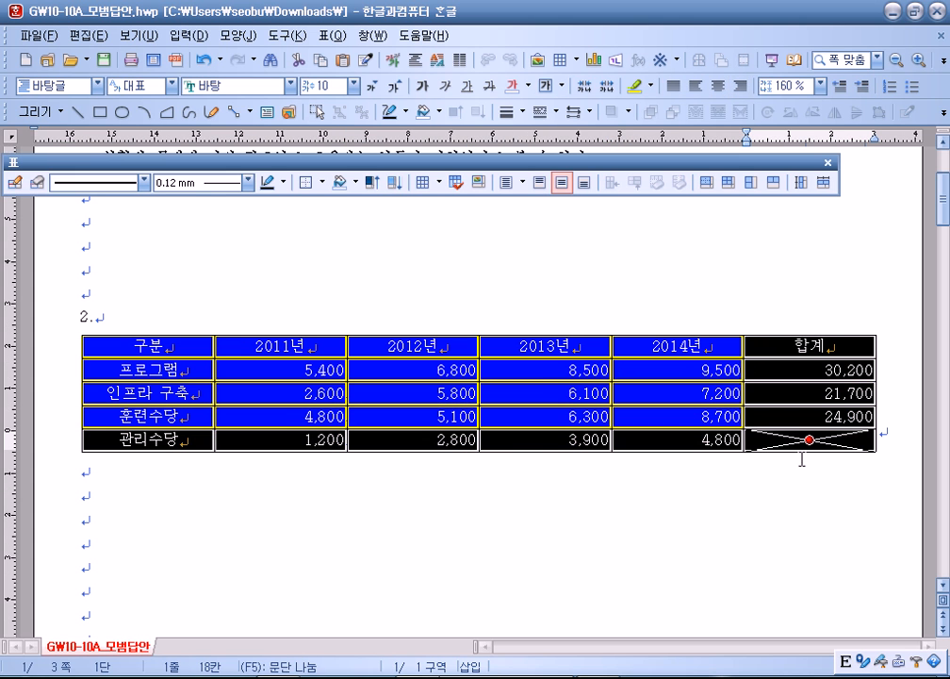
# Give the whole table a 0.5 mm double-line outer border
pyautogui.click(434, 508)
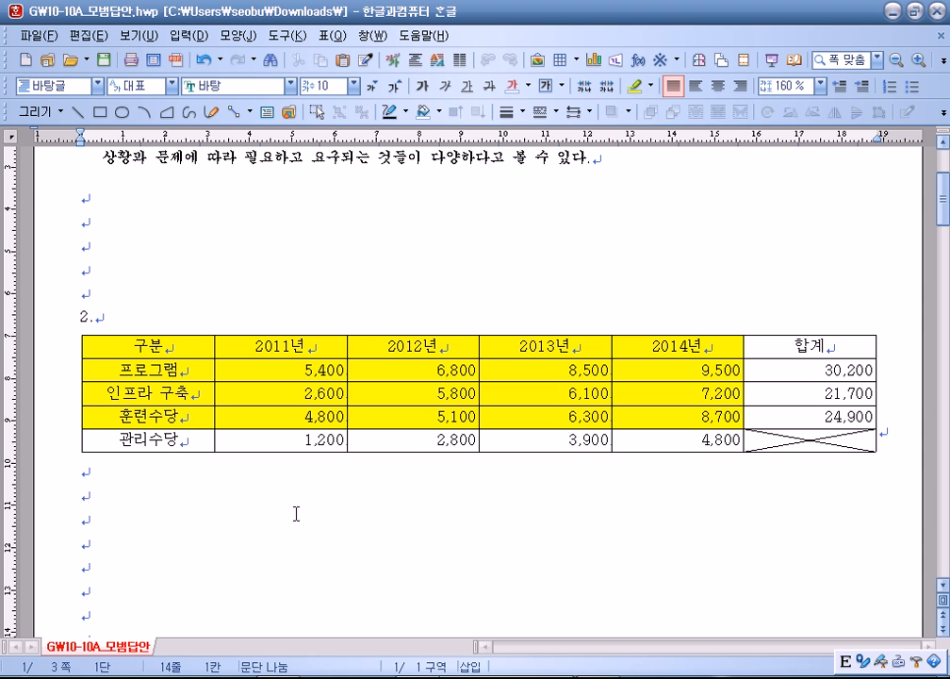
pyautogui.moveTo(151, 350); pyautogui.dragTo(806, 439)
pyautogui.press('l')
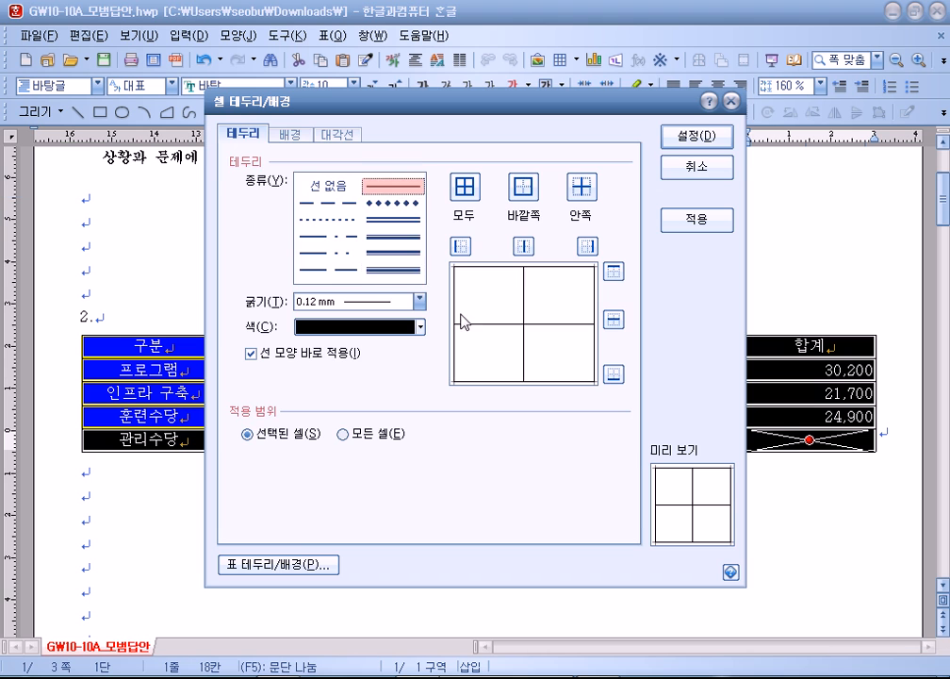
pyautogui.click(394, 220)
pyautogui.click(521, 190)
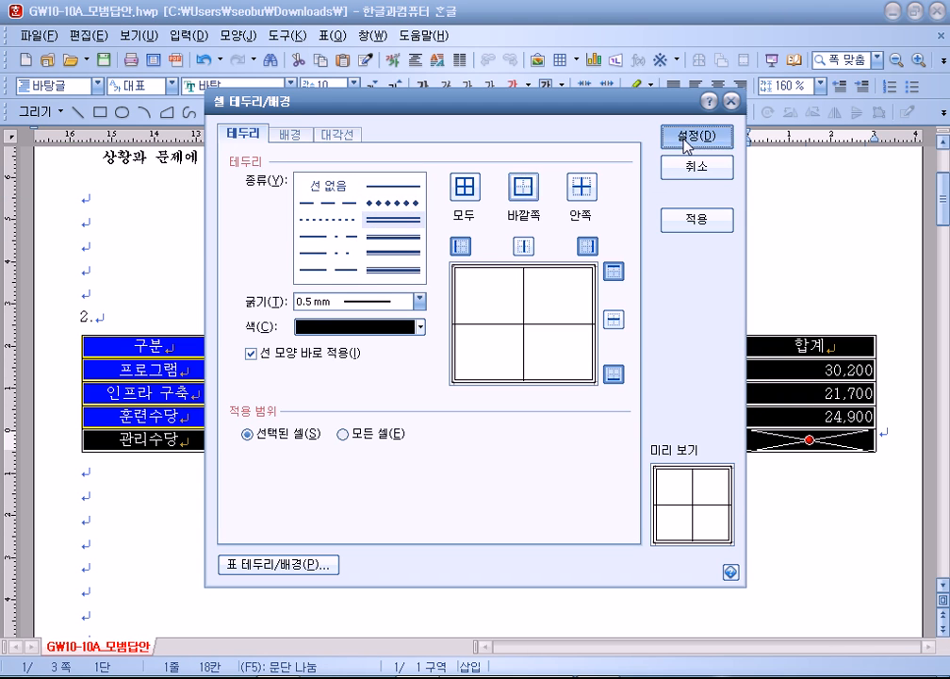
pyautogui.click(698, 135)
pyautogui.click(445, 473)
# Draw a border line around the first column from 구분 to 관리수당
pyautogui.moveTo(198, 344); pyautogui.dragTo(151, 416)
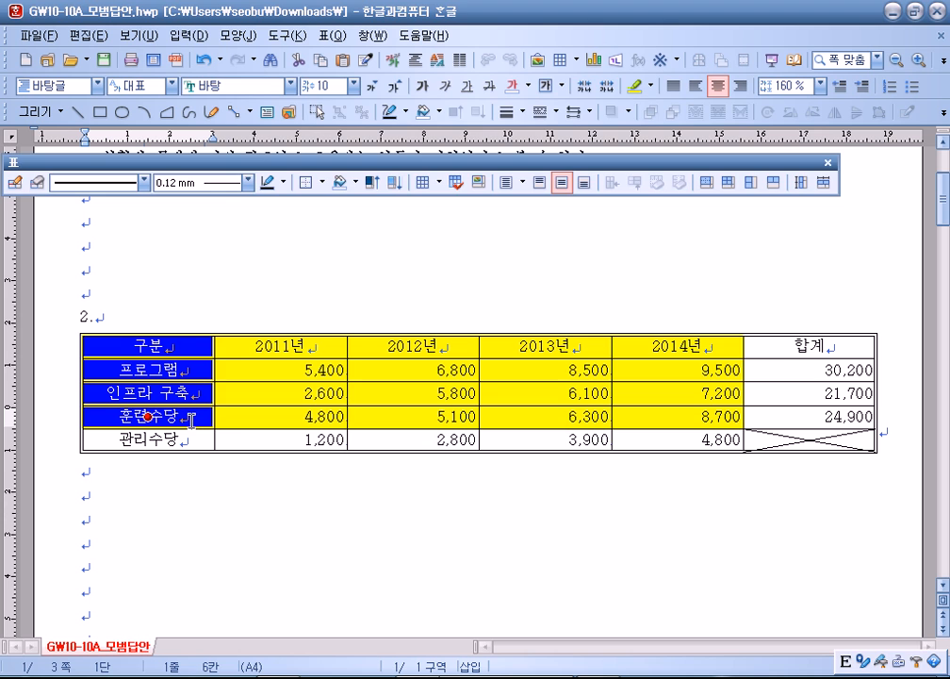
pyautogui.press('l')
pyautogui.press('Escape')
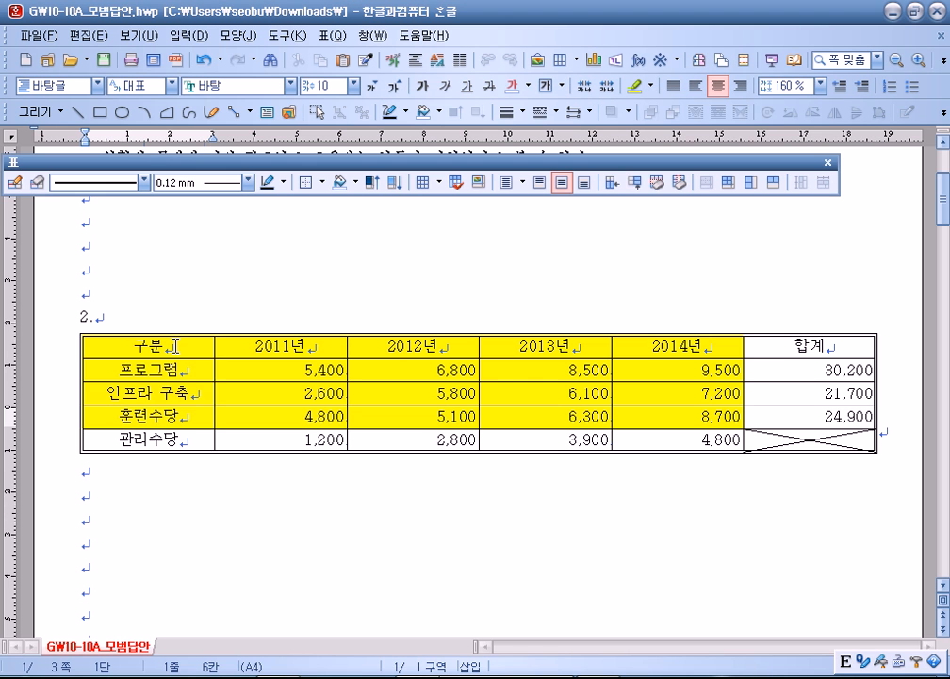
pyautogui.moveTo(177, 346); pyautogui.dragTo(166, 442)
pyautogui.press('l')
pyautogui.click(393, 203)
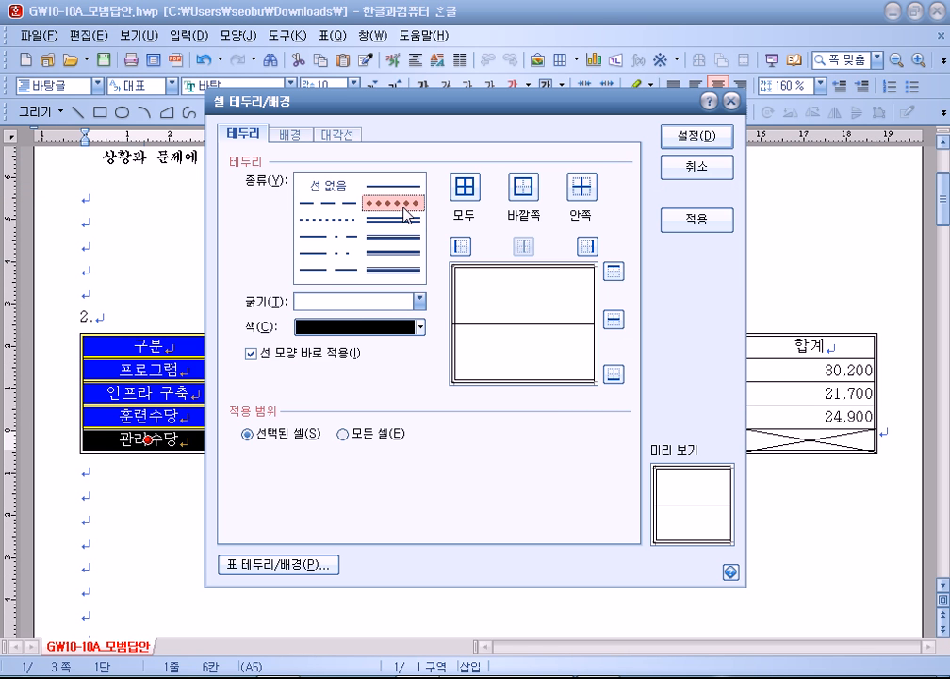
pyautogui.click(516, 195)
pyautogui.click(697, 136)
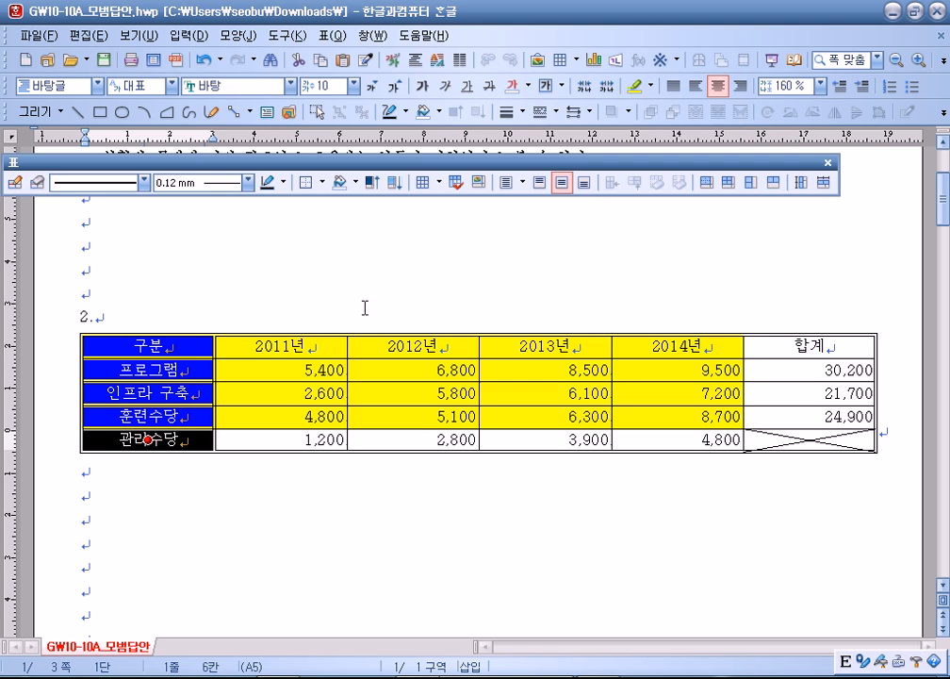
# Put a double-line border around the header row from 구분 to 합계
pyautogui.moveTo(189, 346); pyautogui.dragTo(808, 347)
pyautogui.press('l')
pyautogui.click(398, 222)
pyautogui.click(523, 186)
pyautogui.click(697, 136)
pyautogui.click(240, 348)
pyautogui.moveTo(239, 349); pyautogui.dragTo(845, 443)
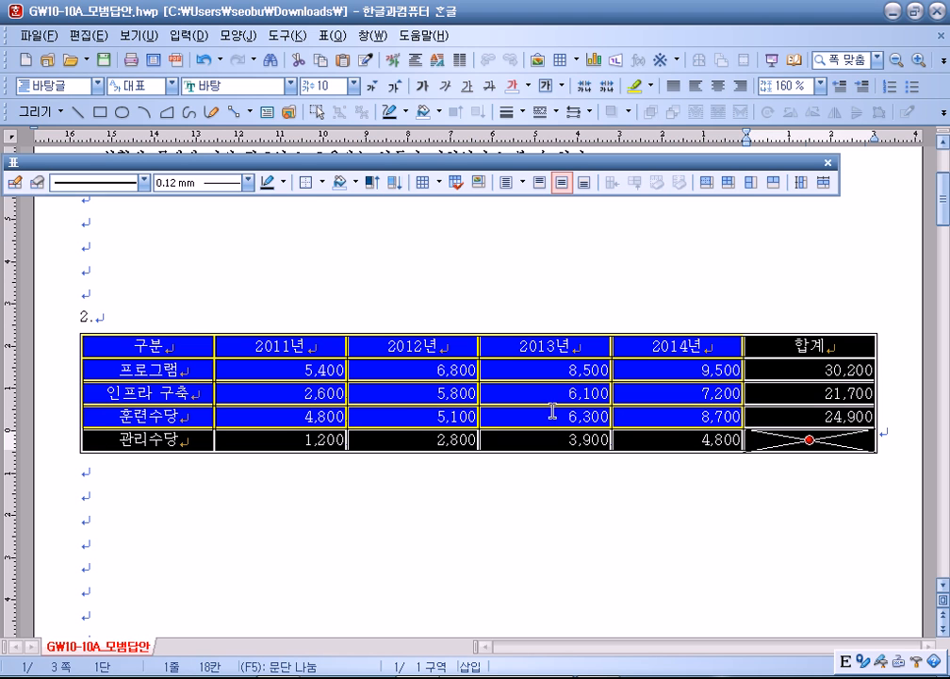
# Choose 굴림 from the font list for all the selected table cells
pyautogui.click(289, 86)
pyautogui.scroll(7, 287, 223)
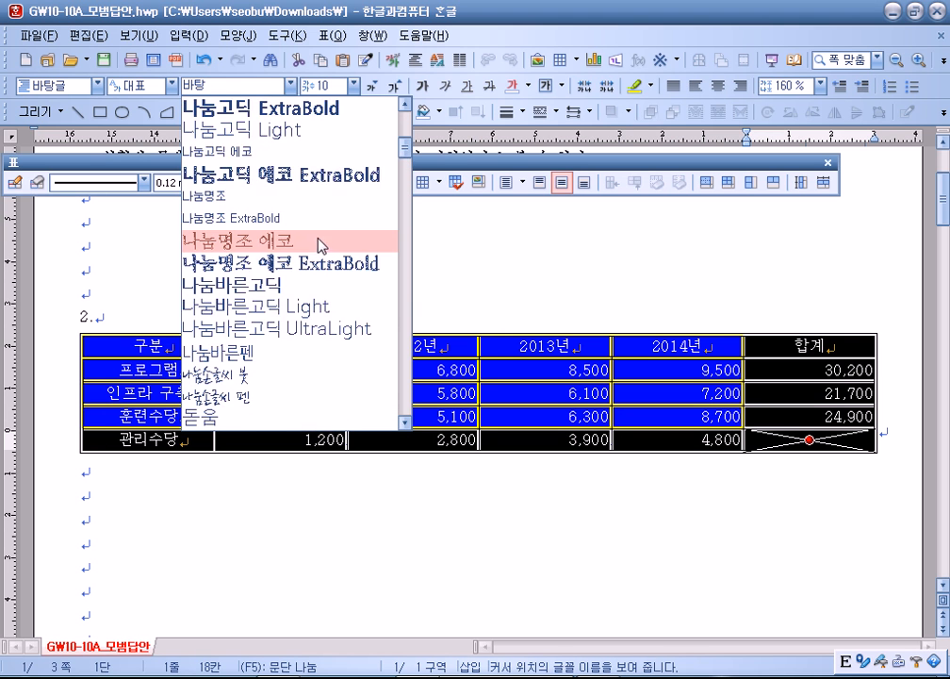
pyautogui.click(202, 241)
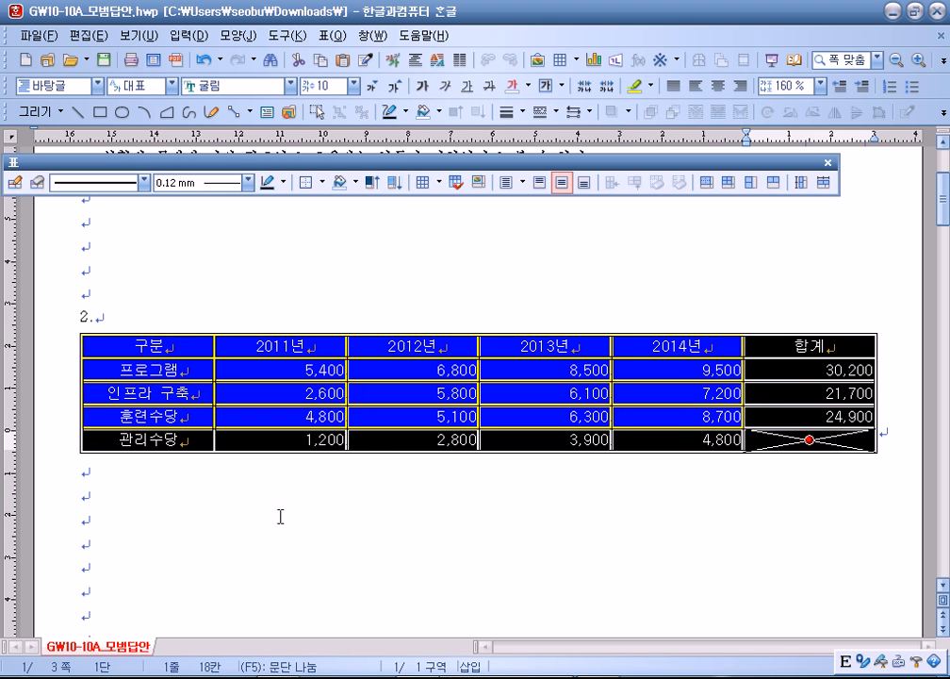
pyautogui.click(335, 528)
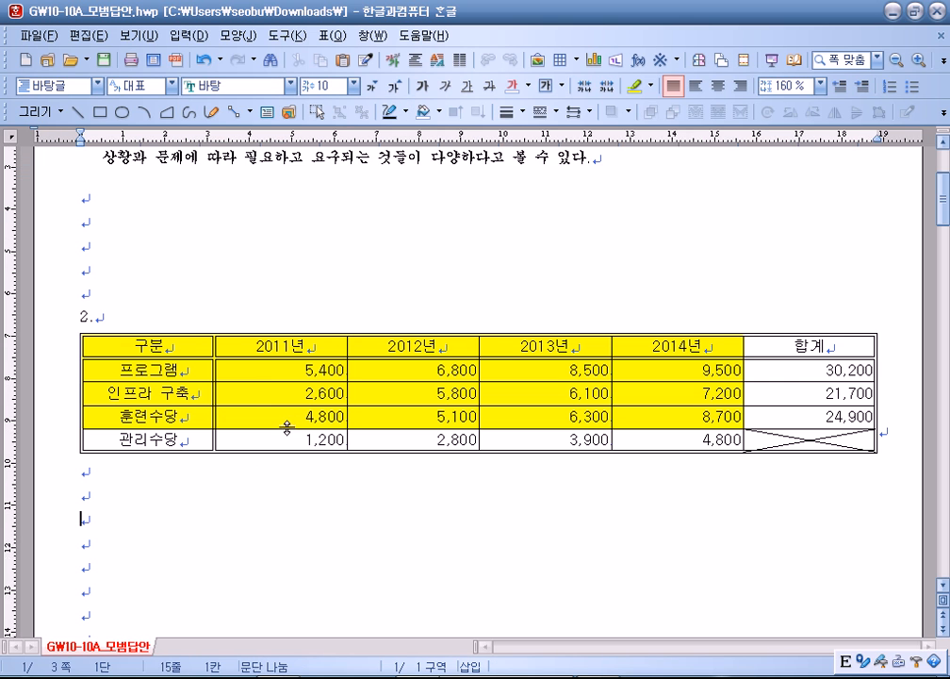
pyautogui.click(258, 345)
# Insert a table caption and replace 표 1 with '일학습병행제 연간 지원 예산(단위 : 천 원)'
pyautogui.click(171, 38)
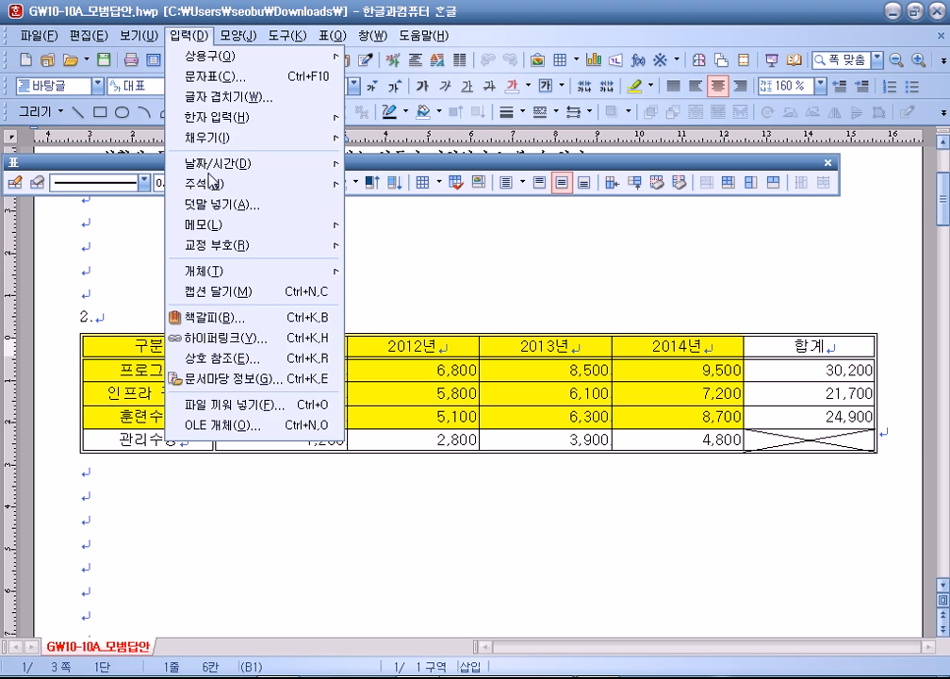
pyautogui.click(218, 294)
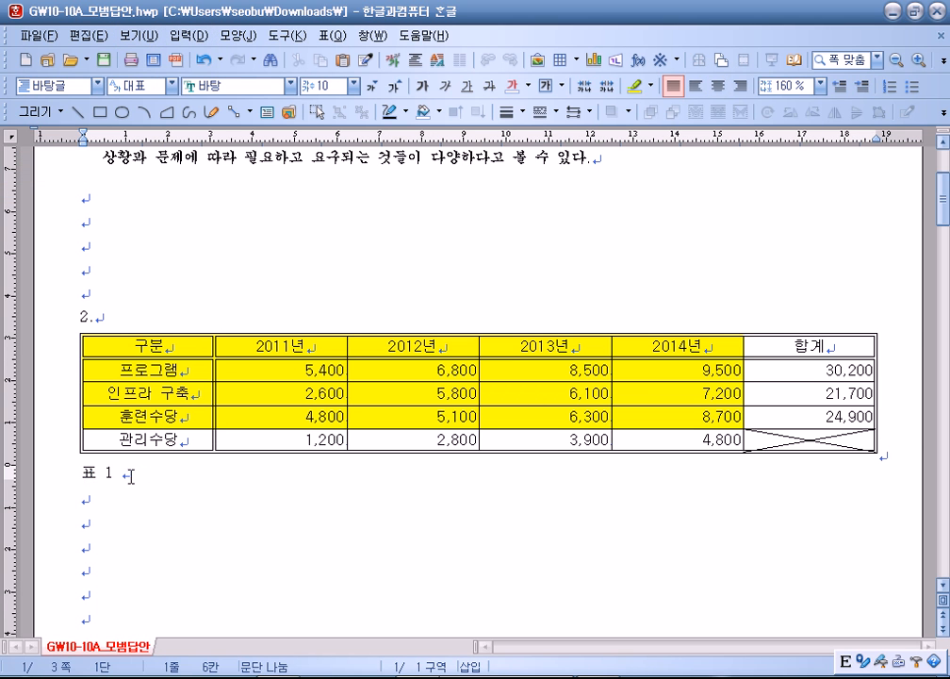
pyautogui.moveTo(141, 477); pyautogui.dragTo(79, 474)
pyautogui.write('일학습ㅂ1usd')
pyautogui.press('BackSpace')
pyautogui.press('BackSpace')
pyautogui.press('BackSpace')
pyautogui.press('BackSpace')
pyautogui.press('BackSpace')
pyautogui.write('qd')
pyautogui.press('BackSpace')
pyautogui.press('BackSpace')
pyautogui.press('Hangul')
pyautogui.write('병행ㅈ')
pyautogui.write('ㅔ 연간 ㅈ')
pyautogui.write('ㅣ원 예산 ')
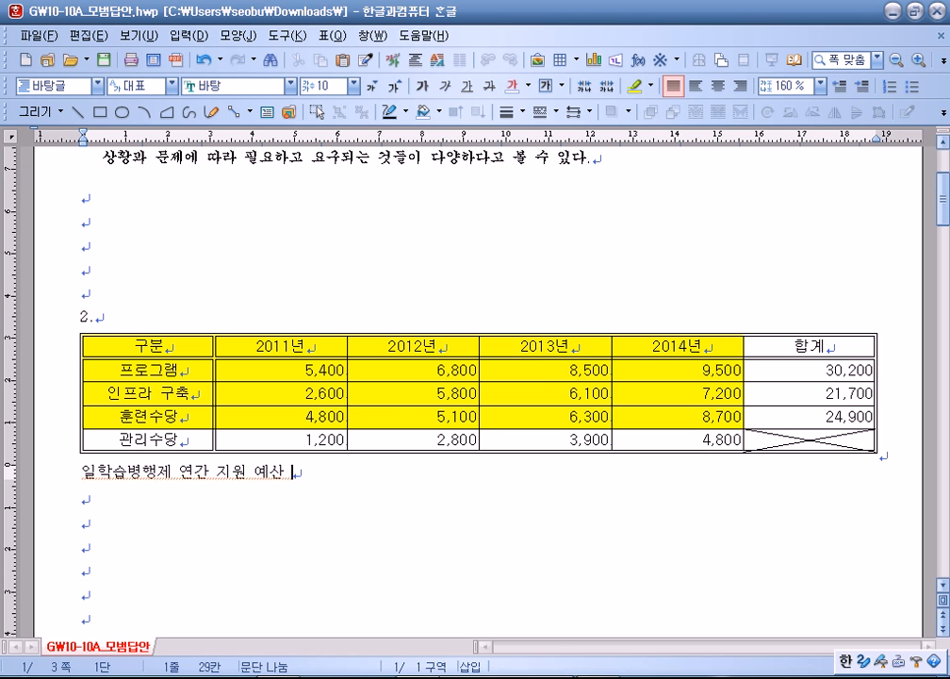
pyautogui.write('(단우')
pyautogui.press('Hangul')
pyautogui.write('l')
pyautogui.press('Left')
pyautogui.press('Left')
pyautogui.press('Delete')
pyautogui.press('End')
pyautogui.press('BackSpace')
pyautogui.press('BackSpace')
pyautogui.write('dnbl')
pyautogui.press('BackSpace')
pyautogui.press('BackSpace')
pyautogui.press('BackSpace')
pyautogui.press('BackSpace')
pyautogui.press('Hangul')
pyautogui.write('우l:')
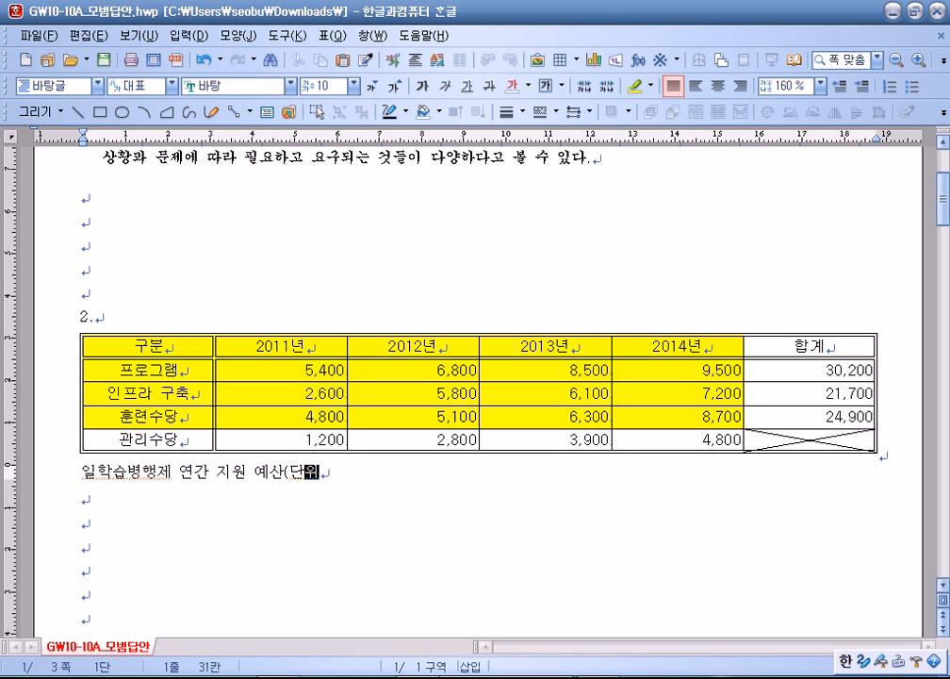
pyautogui.press('BackSpace')
pyautogui.write(': 천 원)')
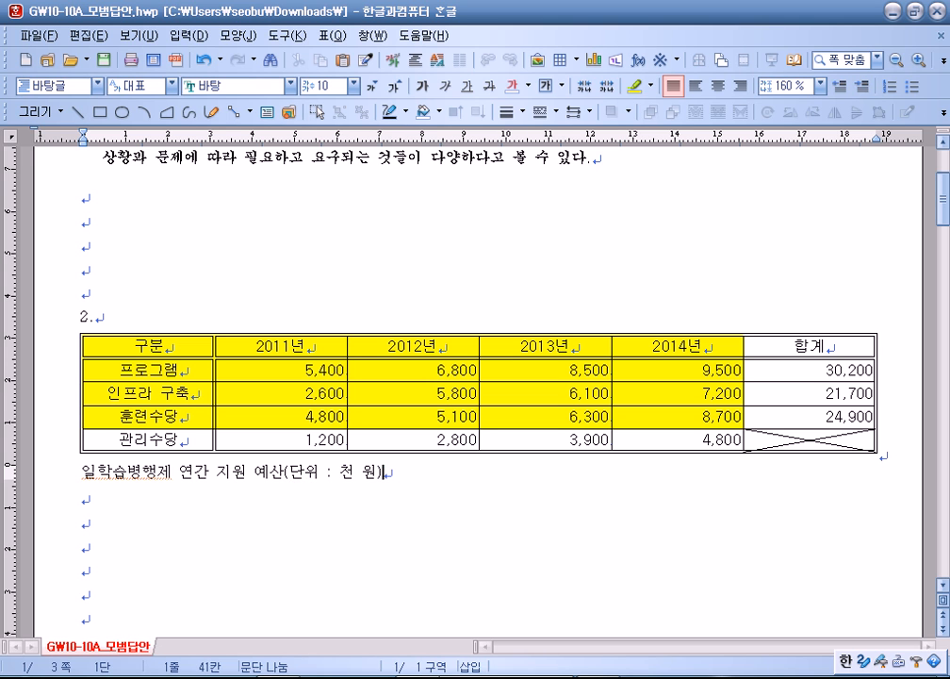
# Set the caption text to 굴림 and right-align it
pyautogui.hotkey('shift', 'Home')
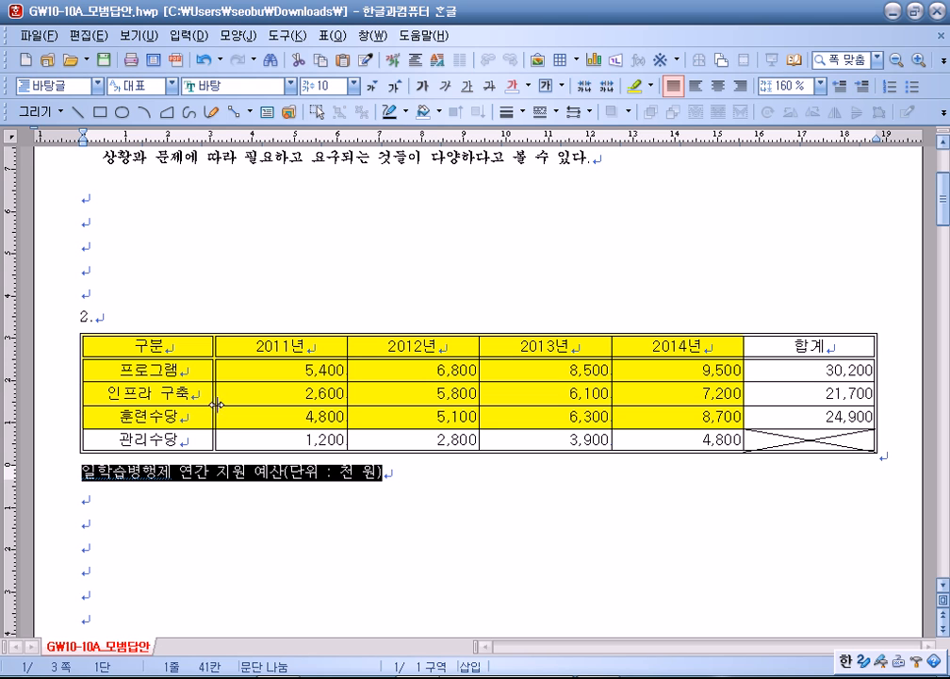
pyautogui.click(291, 85)
pyautogui.scroll(6, 282, 209)
pyautogui.scroll(2, 281, 209)
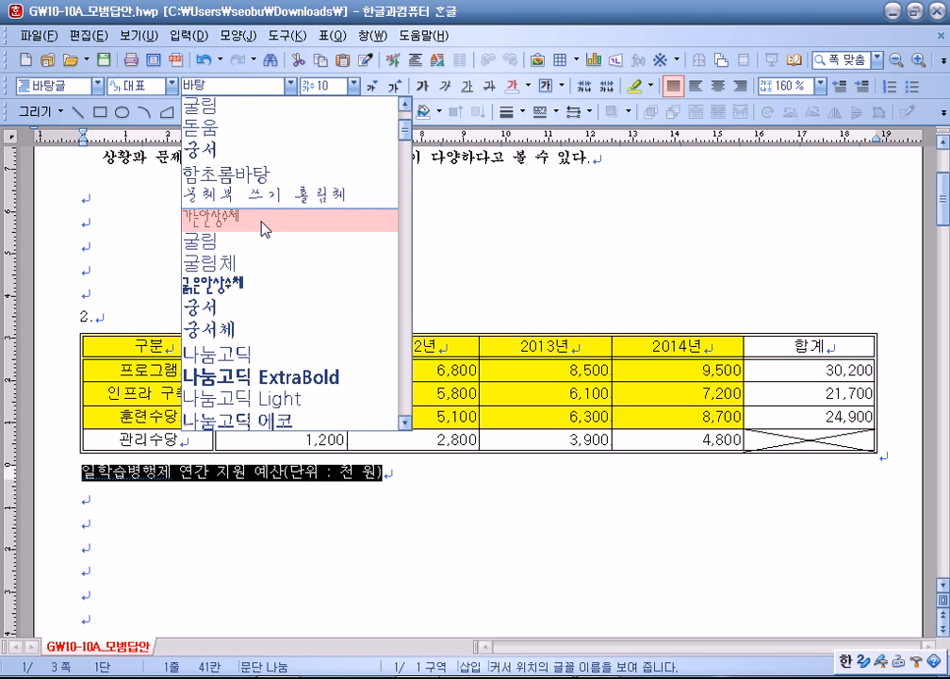
pyautogui.click(239, 247)
pyautogui.click(742, 86)
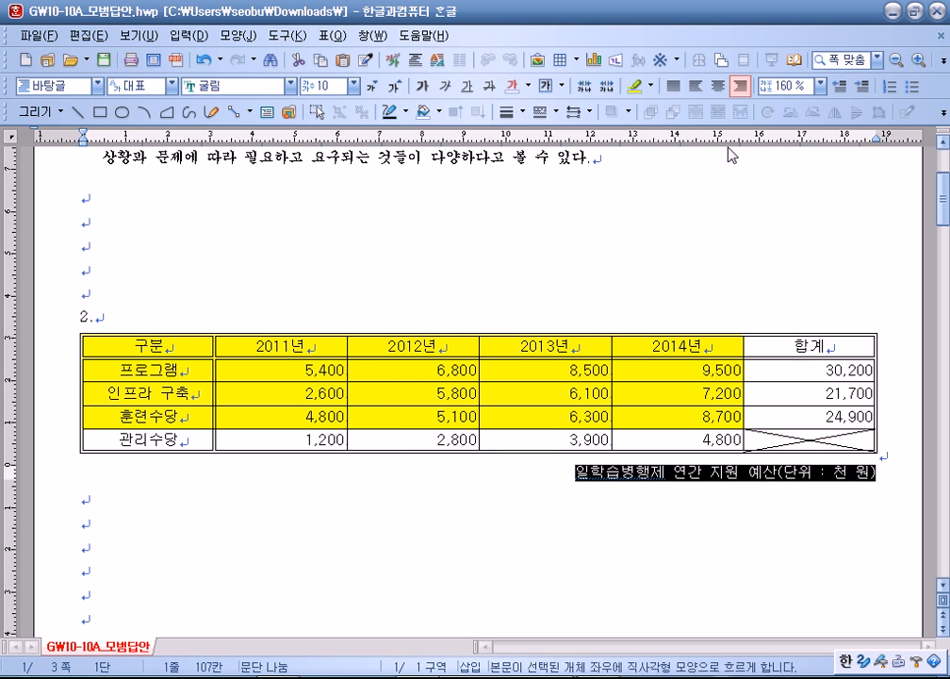
# Move the caption above the table in the table's caption properties
pyautogui.doubleClick(713, 335)
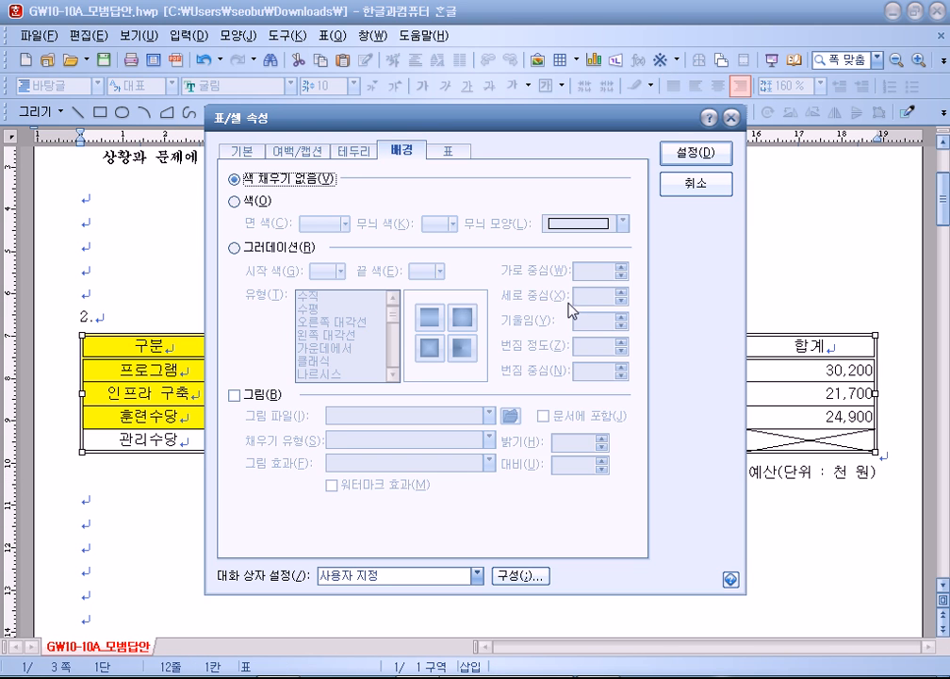
pyautogui.click(307, 154)
pyautogui.click(391, 278)
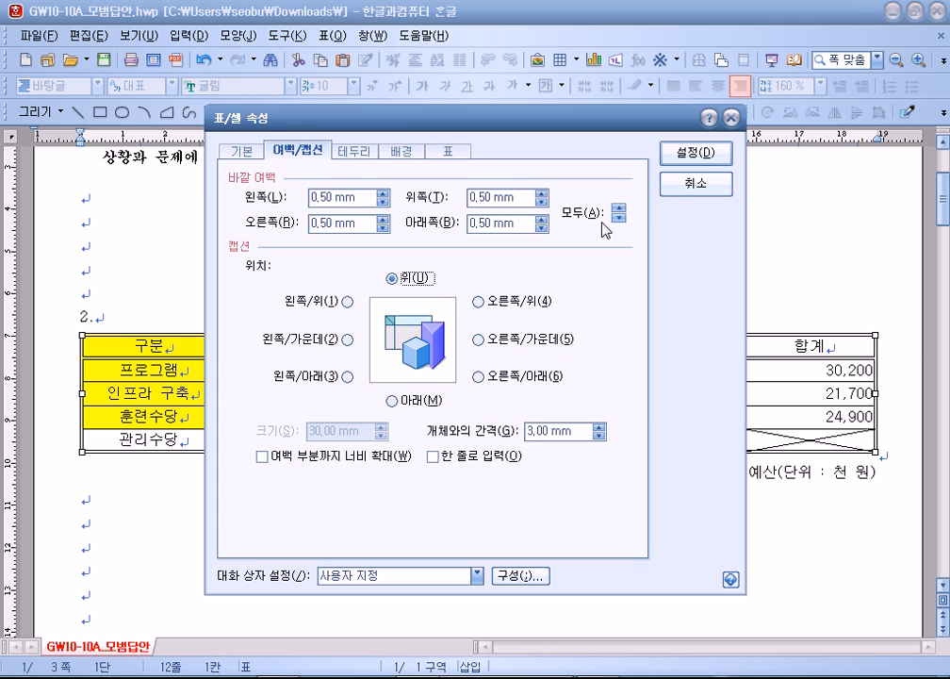
pyautogui.click(698, 153)
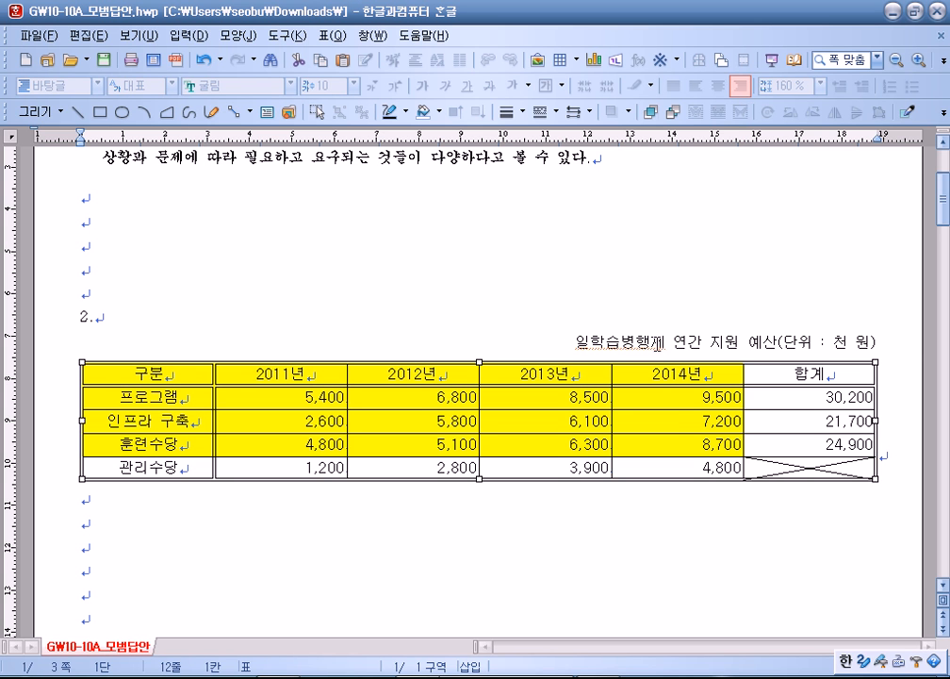
pyautogui.click(529, 522)
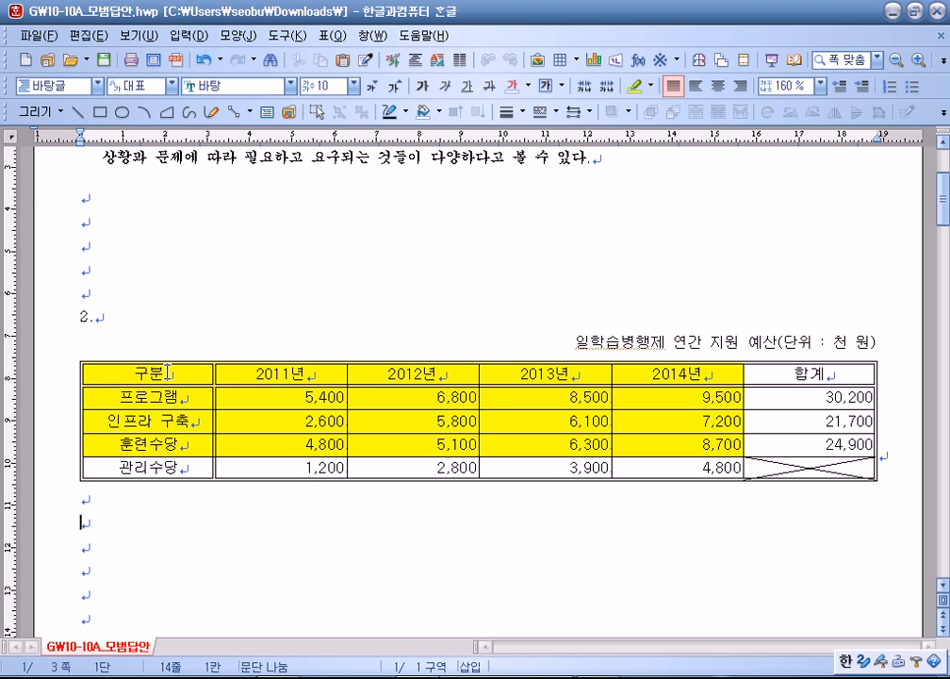
# Create a chart from the cells 구분 through 8,700
pyautogui.moveTo(167, 379); pyautogui.dragTo(641, 444)
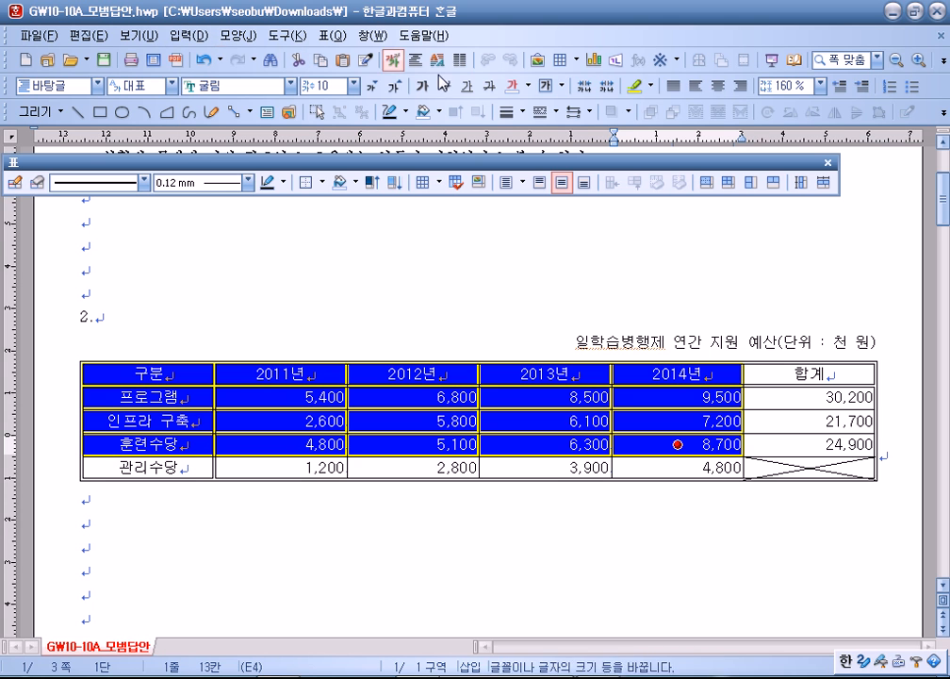
pyautogui.click(593, 59)
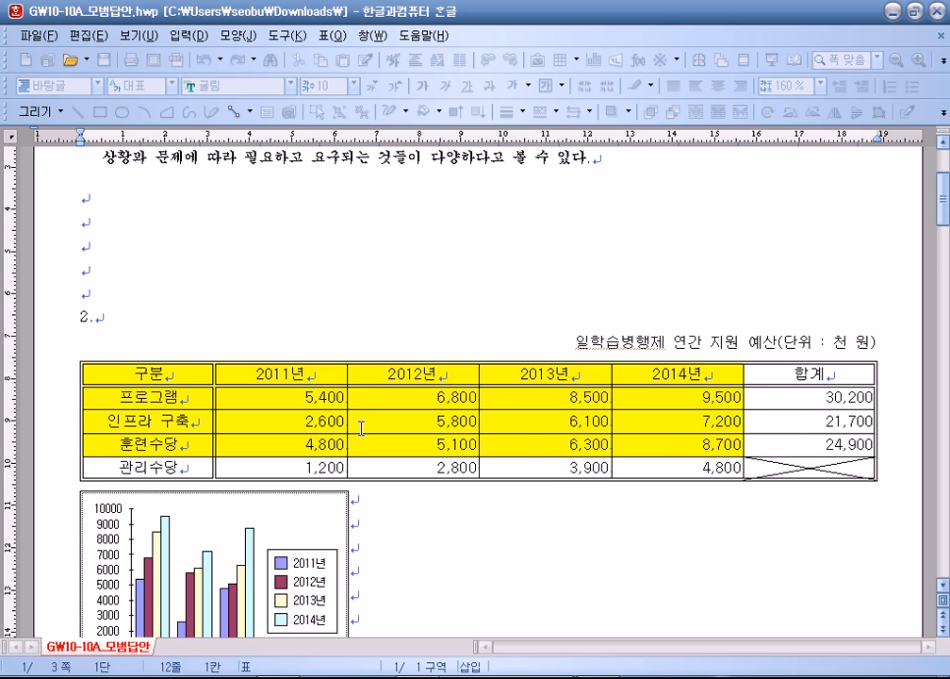
pyautogui.scroll(-3, 523, 456)
pyautogui.scroll(2, 471, 415)
# Set the chart to Treat as Character in its object properties
pyautogui.click(322, 382)
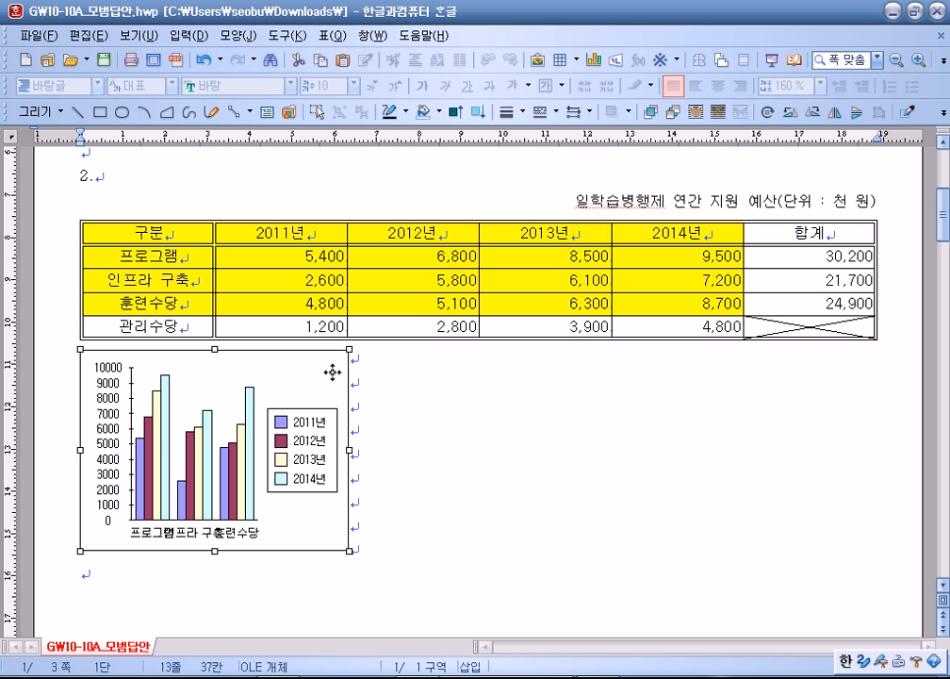
pyautogui.doubleClick(326, 374)
pyautogui.click(241, 155)
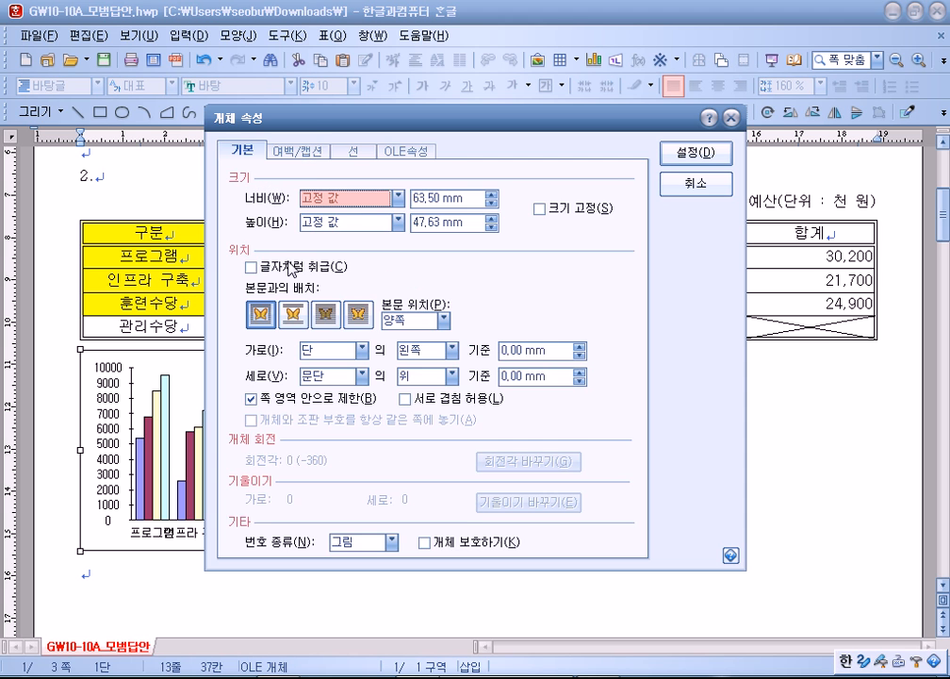
pyautogui.click(250, 259)
pyautogui.click(716, 153)
pyautogui.click(617, 407)
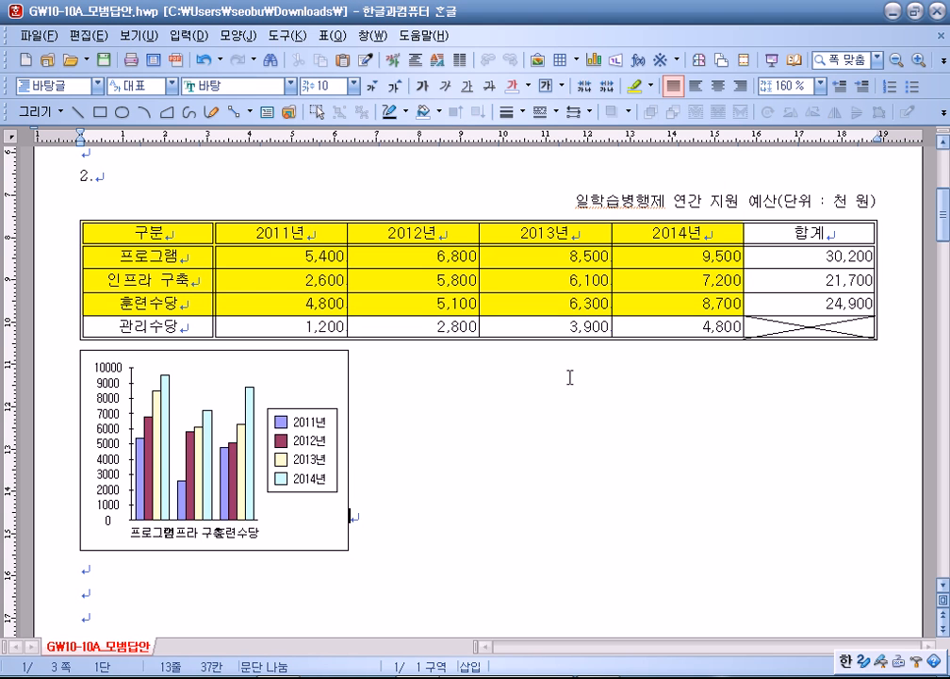
# Add a blank line after the table and widen the chart to the table's right edge
pyautogui.click(884, 312)
pyautogui.press('Return')
pyautogui.press('Return')
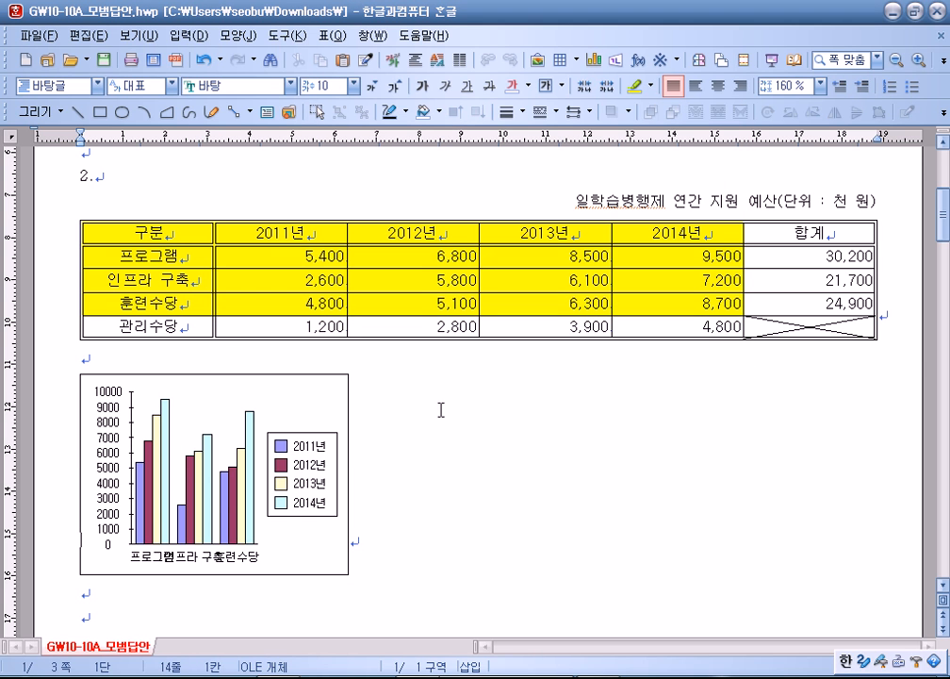
pyautogui.click(325, 419)
pyautogui.moveTo(350, 474); pyautogui.dragTo(876, 483)
pyautogui.click(642, 603)
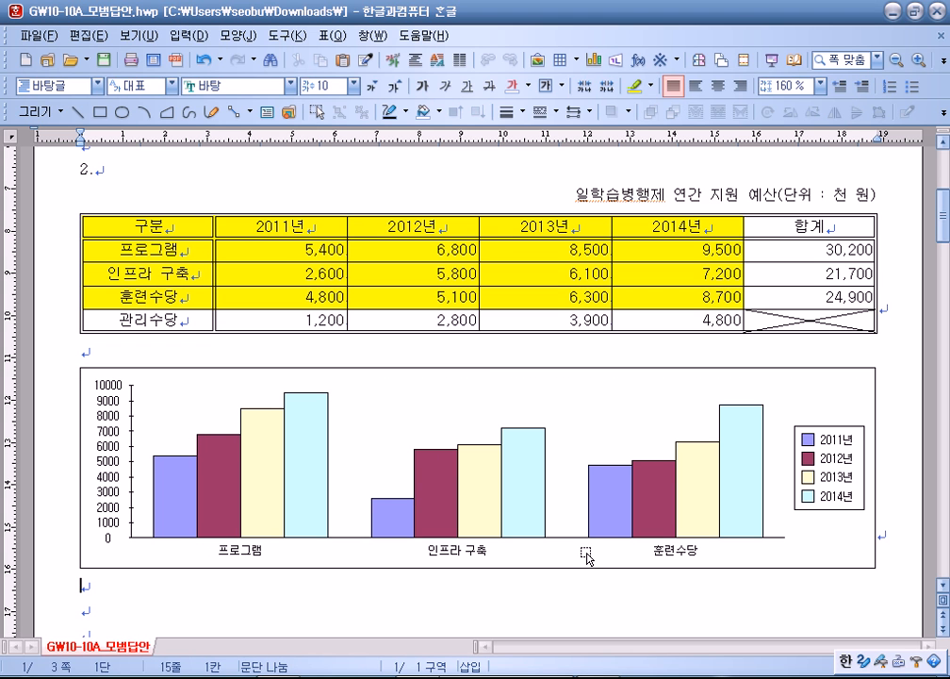
pyautogui.click(490, 404)
pyautogui.scroll(-1, 596, 405)
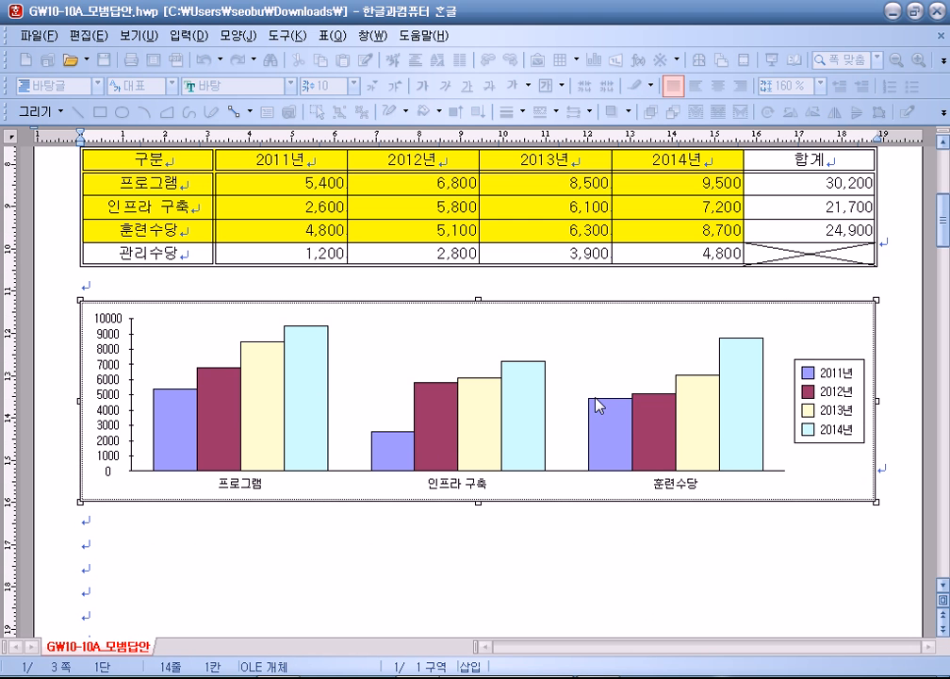
# In the chart wizard, switch to 가로 막대형 bars with data direction 열, so the years become the series
pyautogui.rightClick(586, 321)
pyautogui.click(657, 494)
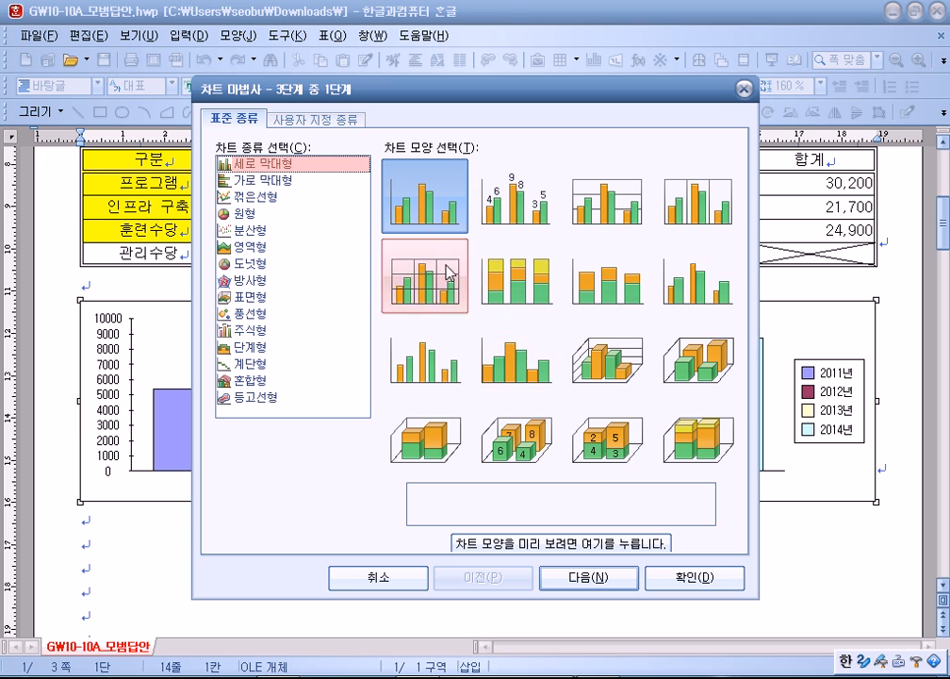
pyautogui.click(283, 180)
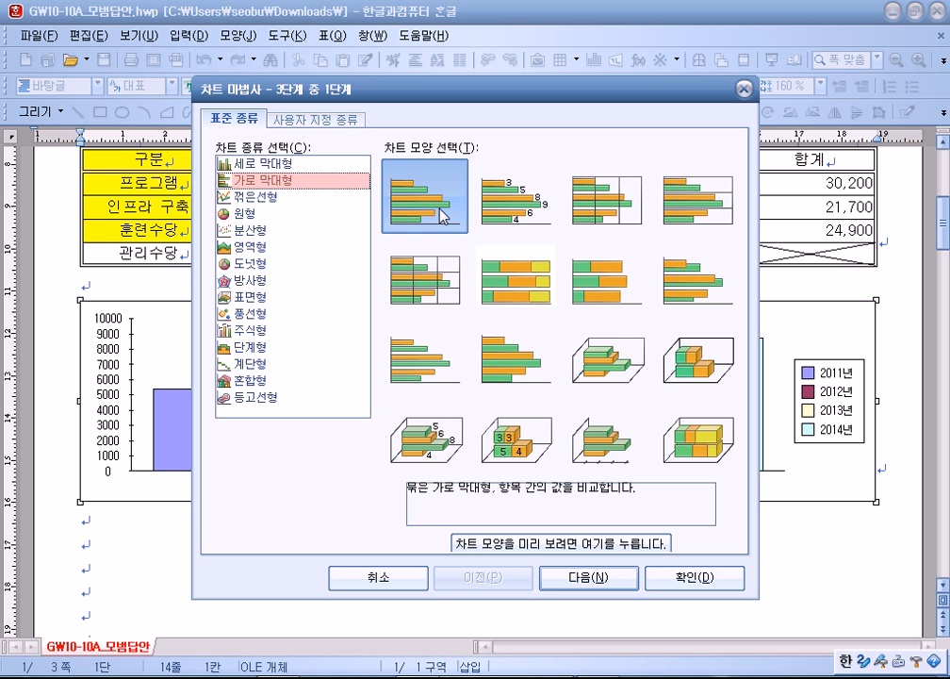
pyautogui.click(561, 577)
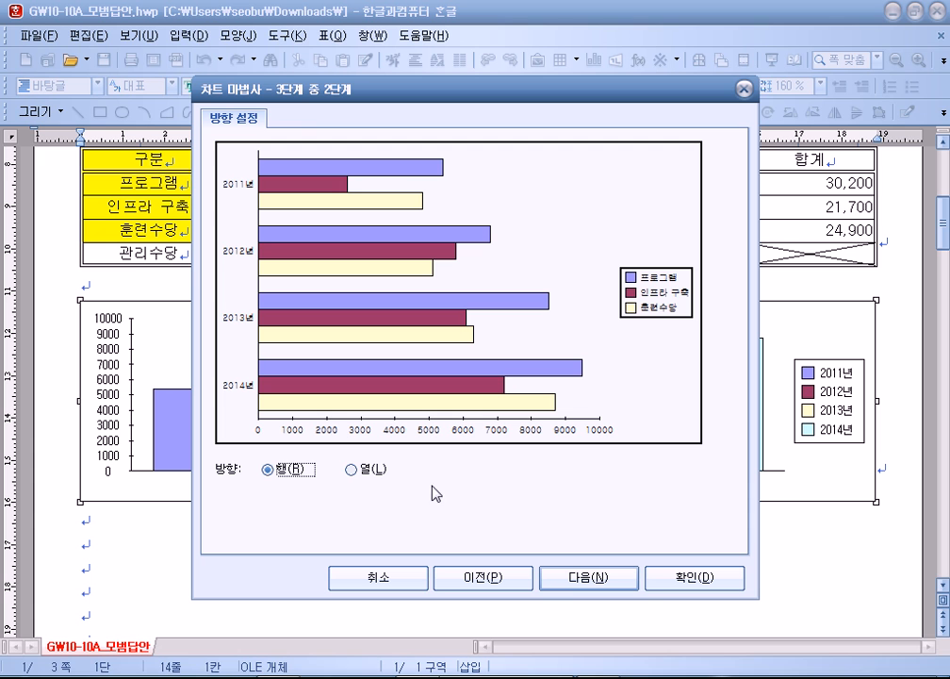
pyautogui.click(369, 475)
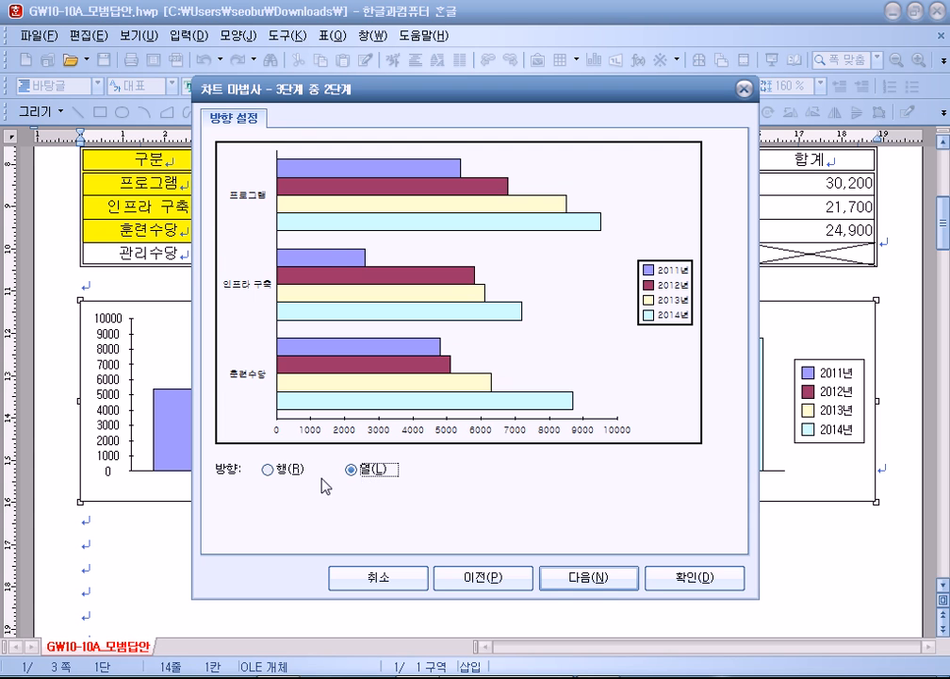
pyautogui.click(293, 475)
pyautogui.click(374, 475)
# Title the chart 일학습병행제 연간 지원 예산 and label the value axis (단위 : 천 원)
pyautogui.click(575, 580)
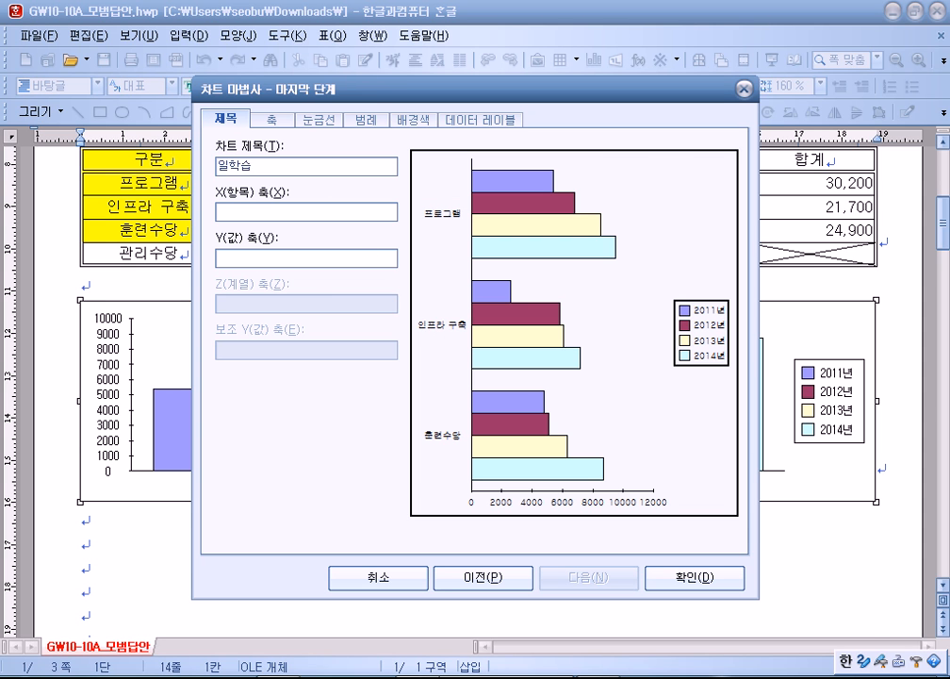
pyautogui.write('연간 지원 예산')
pyautogui.press('Tab')
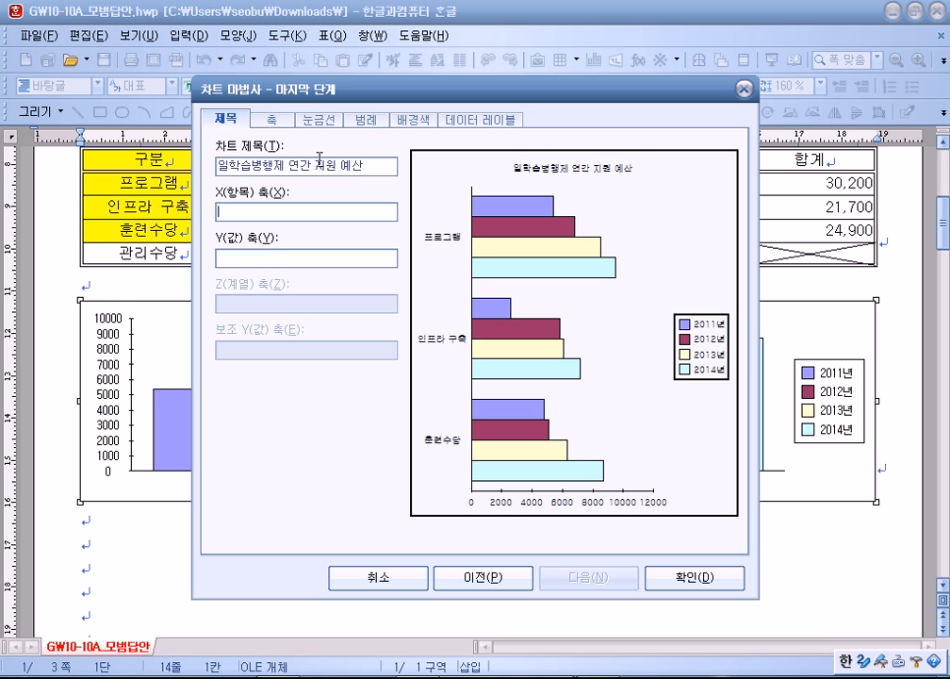
pyautogui.moveTo(311, 90); pyautogui.dragTo(349, 13)
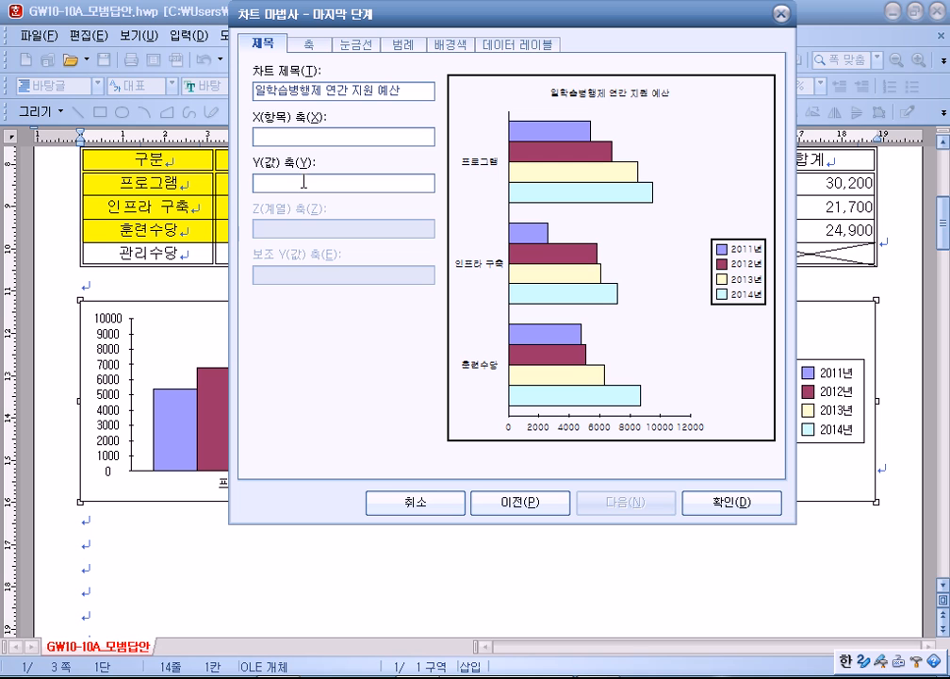
pyautogui.write('eksdN')
pyautogui.press('BackSpace')
pyautogui.press('BackSpace')
pyautogui.press('BackSpace')
pyautogui.press('BackSpace')
pyautogui.press('BackSpace')
pyautogui.press('Hangul')
pyautogui.write('단')
pyautogui.write('위:')
pyautogui.write('ds 우')
pyautogui.write('ㄴ우')
pyautogui.write(')')
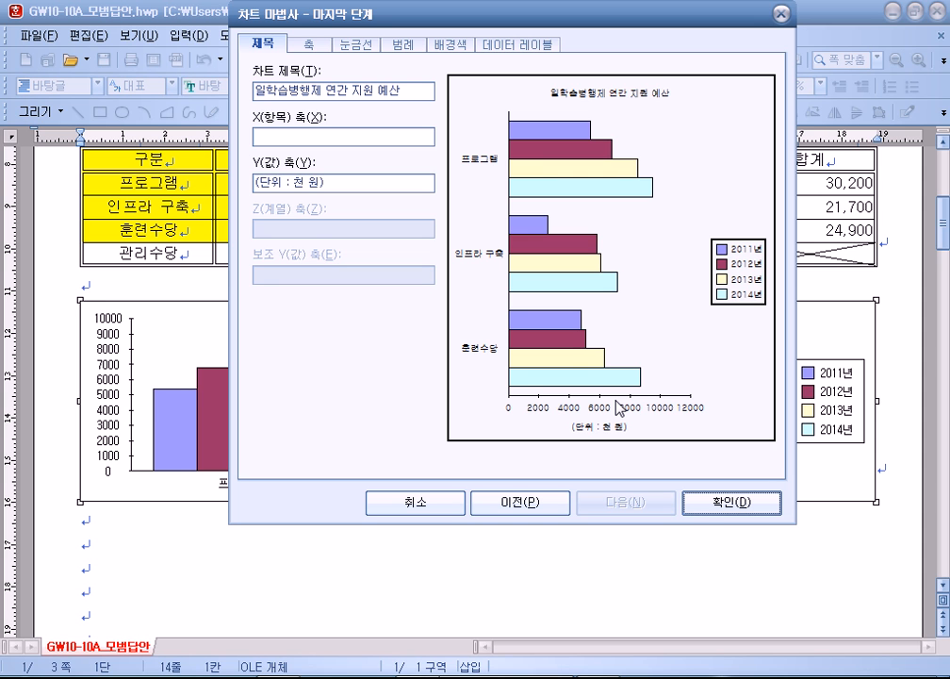
# Apply the chart settings and stretch the chart taller by dragging its bottom edge down
pyautogui.click(702, 502)
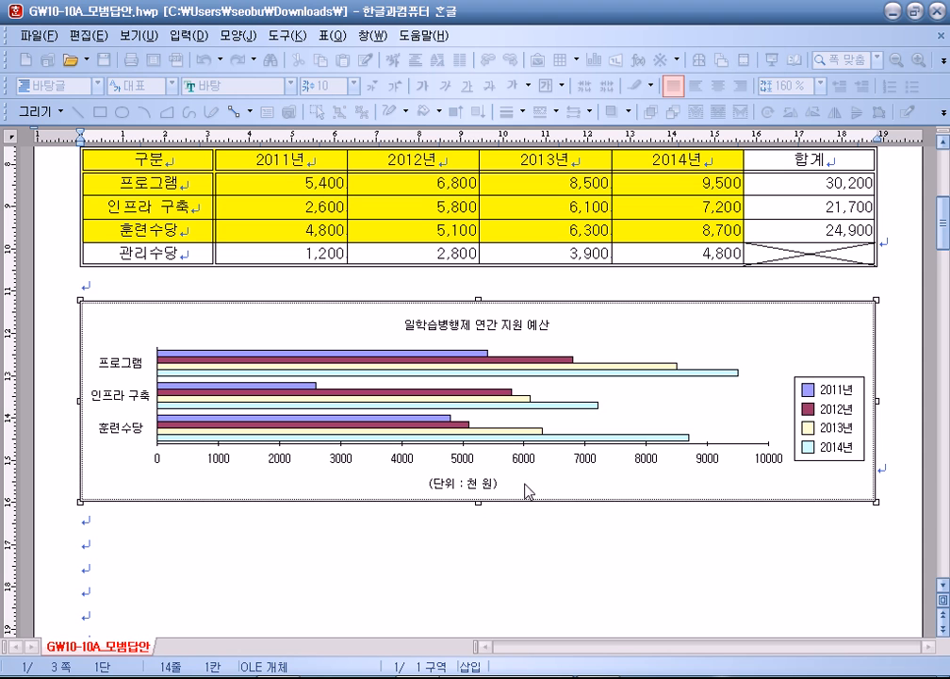
pyautogui.click(481, 545)
pyautogui.click(519, 579)
pyautogui.click(500, 501)
pyautogui.moveTo(478, 503); pyautogui.dragTo(478, 564)
# Deselect the resized chart and move to the first line of the 능력중심의 사회 구현 article
pyautogui.click(511, 604)
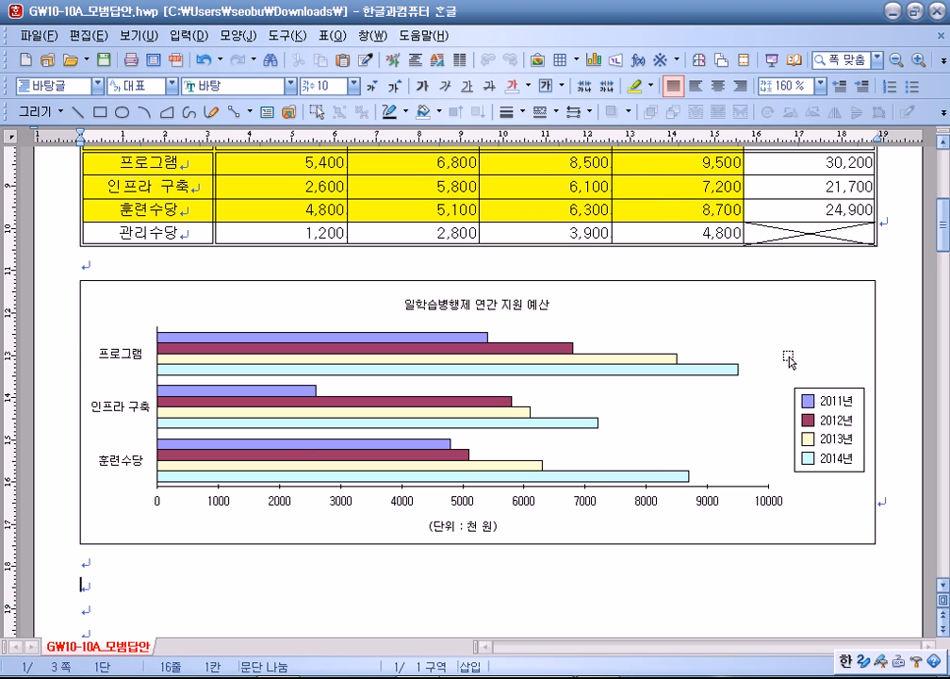
pyautogui.scroll(1, 788, 361)
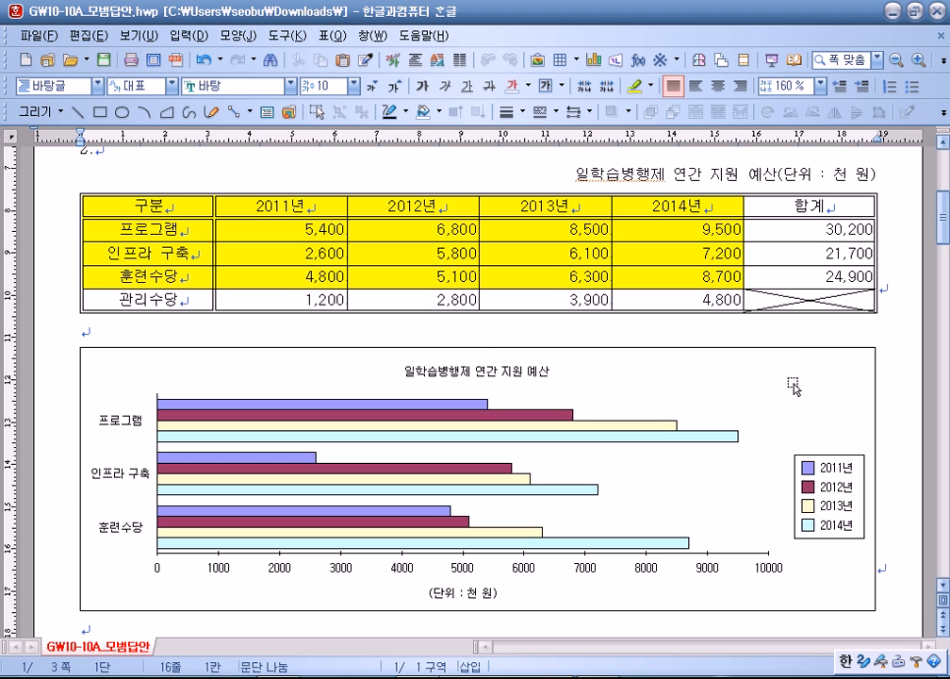
pyautogui.click(795, 389)
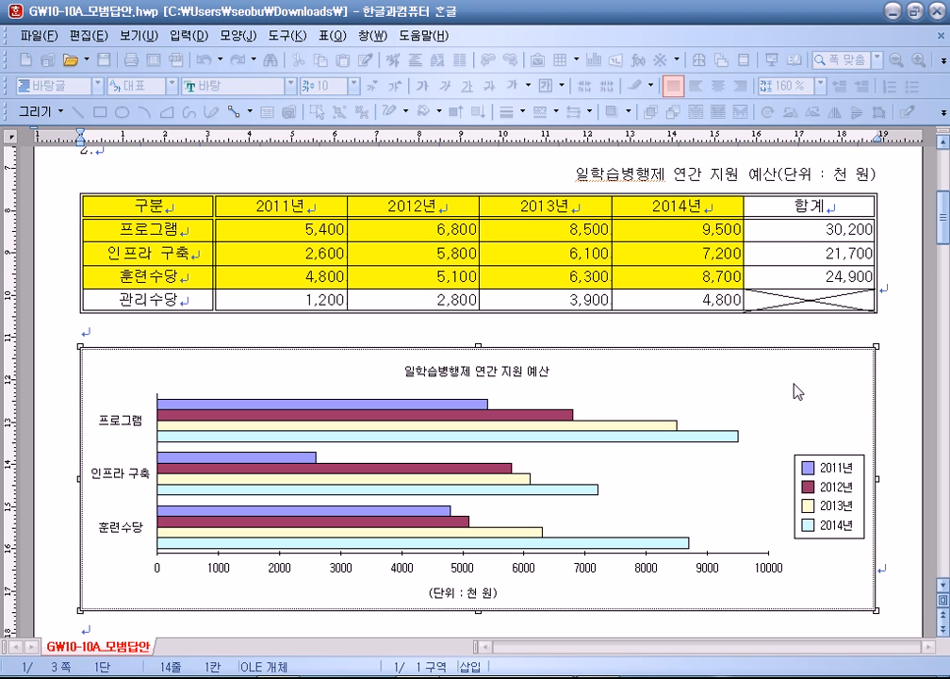
pyautogui.click(885, 336)
pyautogui.scroll(-15, 859, 348)
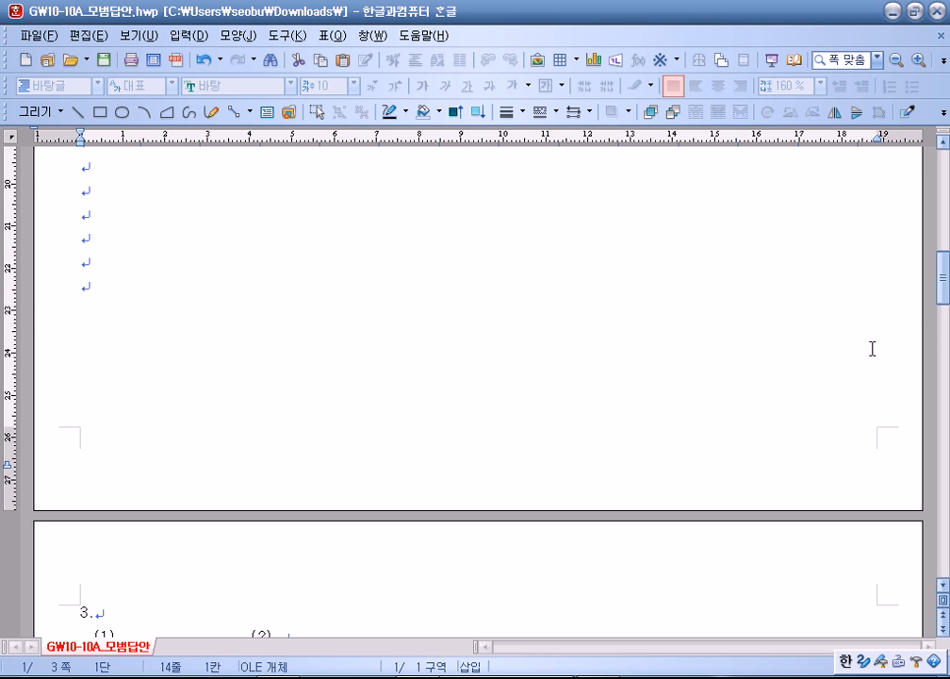
pyautogui.scroll(-3, 557, 371)
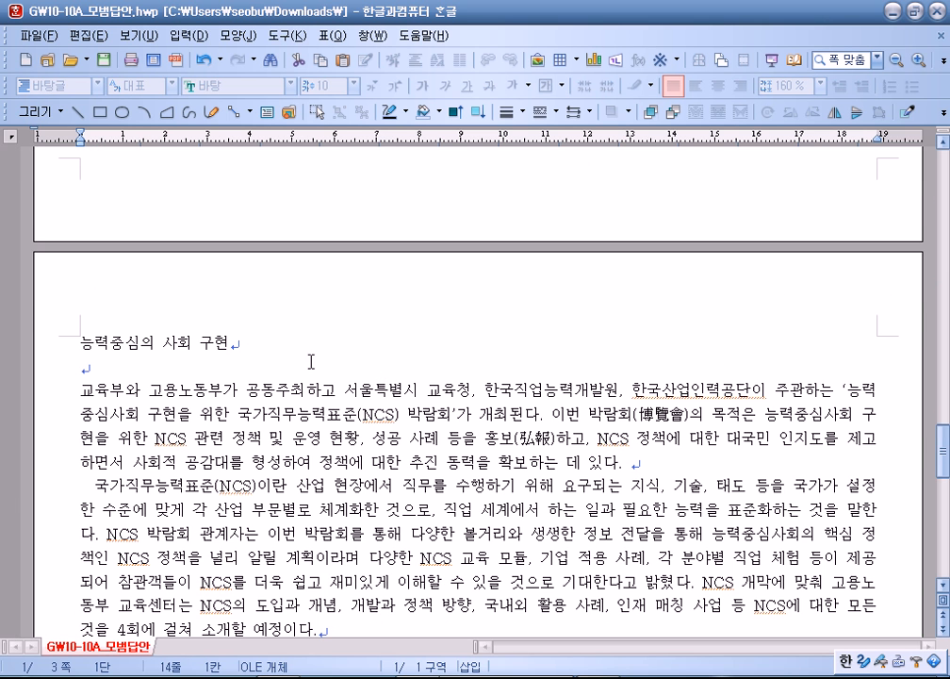
pyautogui.click(241, 394)
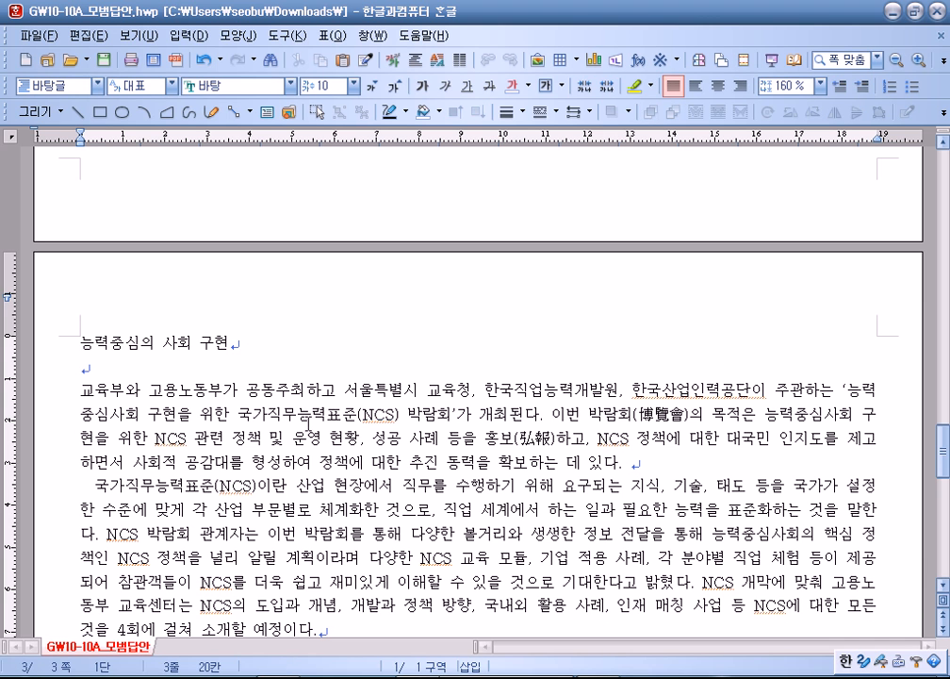
# Insert 그림4.JPG after 공동 in the article's first line via 입력 > 개체 > 그림
pyautogui.click(272, 394)
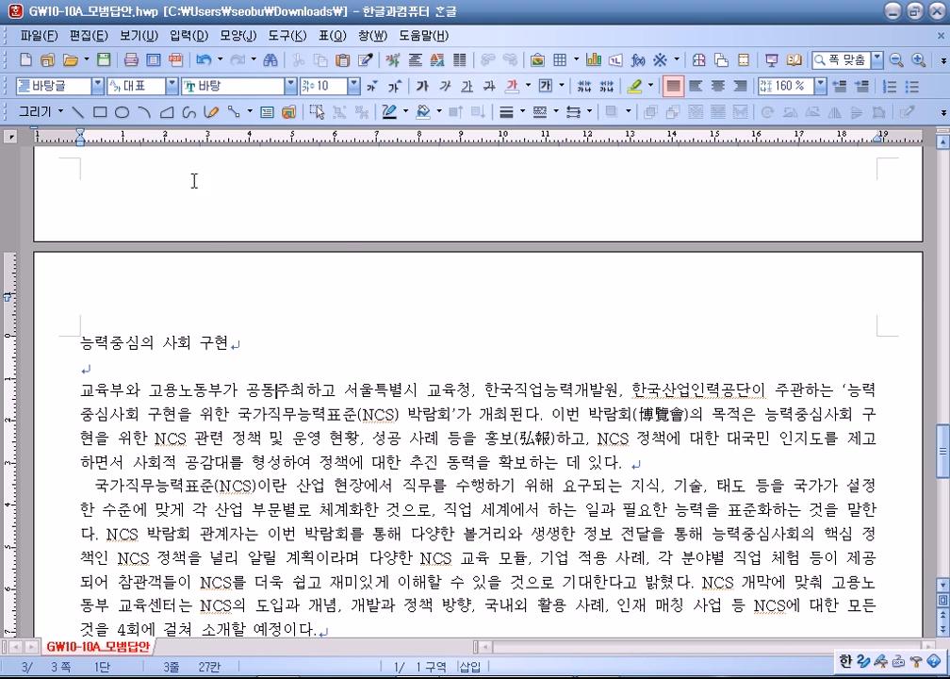
pyautogui.click(188, 36)
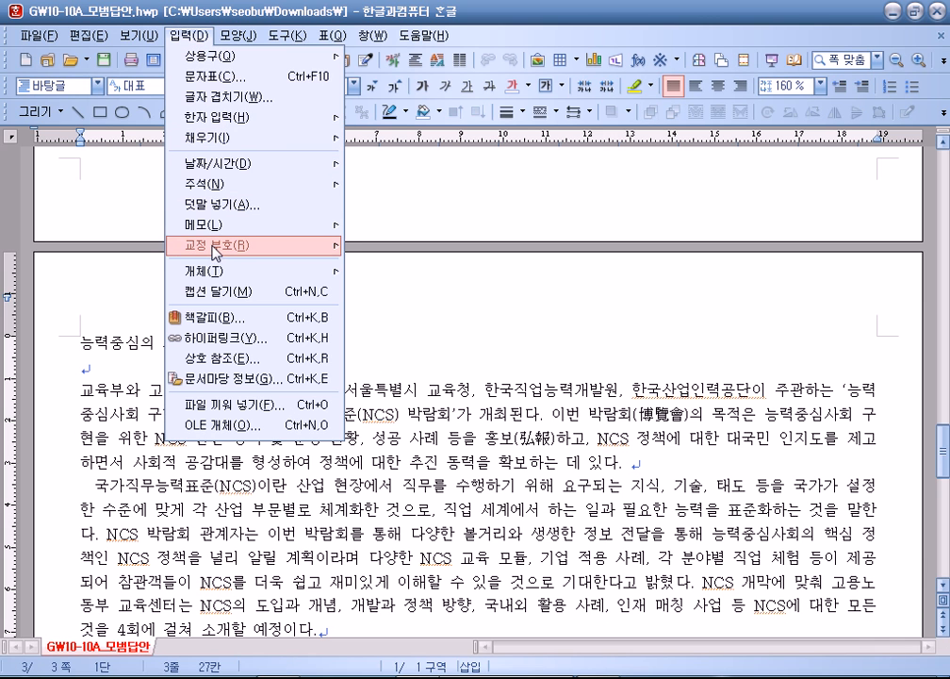
pyautogui.moveTo(208, 270)
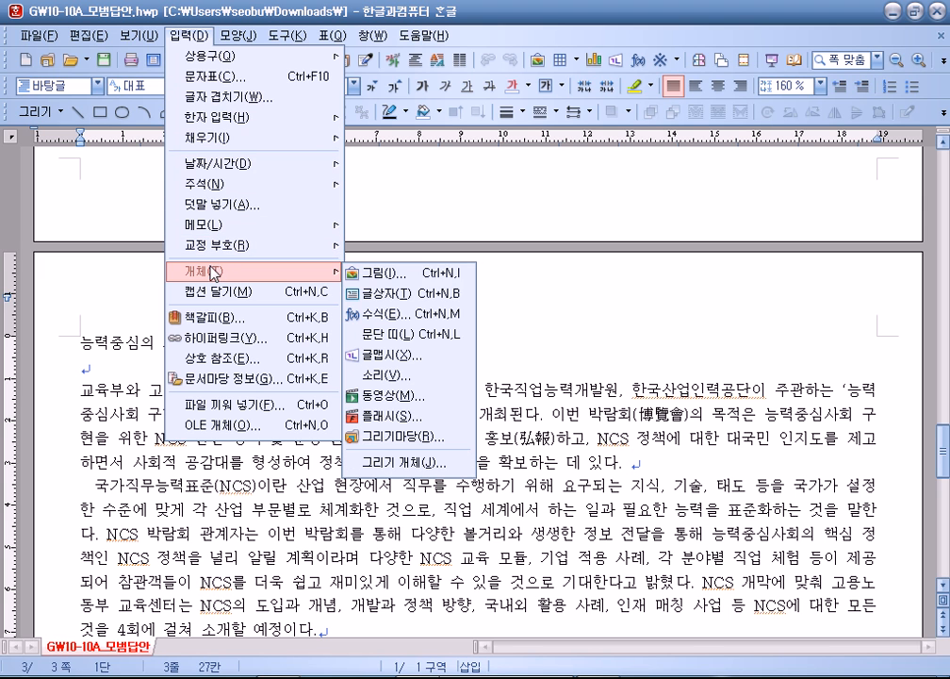
pyautogui.click(538, 61)
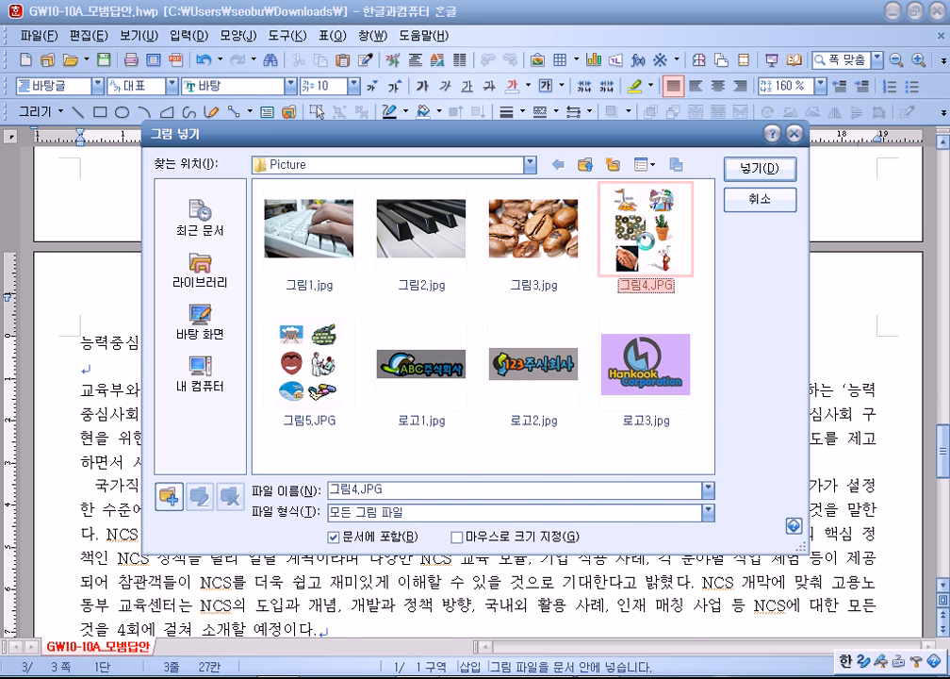
pyautogui.doubleClick(645, 224)
# Crop the picture down to just the coins and drag it over the opening paragraphs
pyautogui.scroll(-3, 506, 388)
pyautogui.click(478, 356)
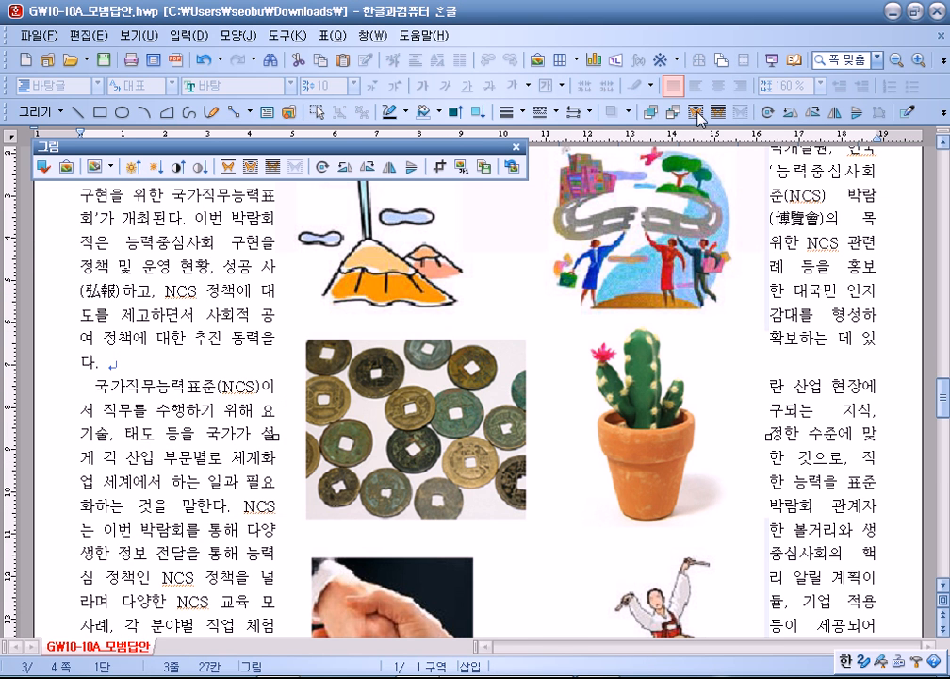
pyautogui.click(442, 172)
pyautogui.scroll(4, 392, 312)
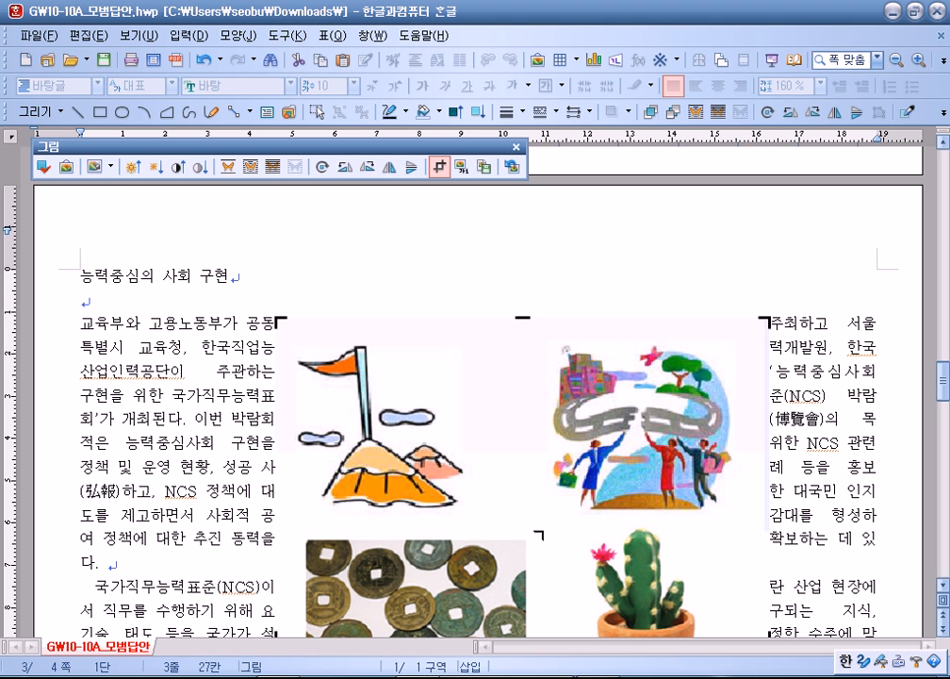
pyautogui.scroll(-8, 509, 502)
pyautogui.scroll(3, 305, 400)
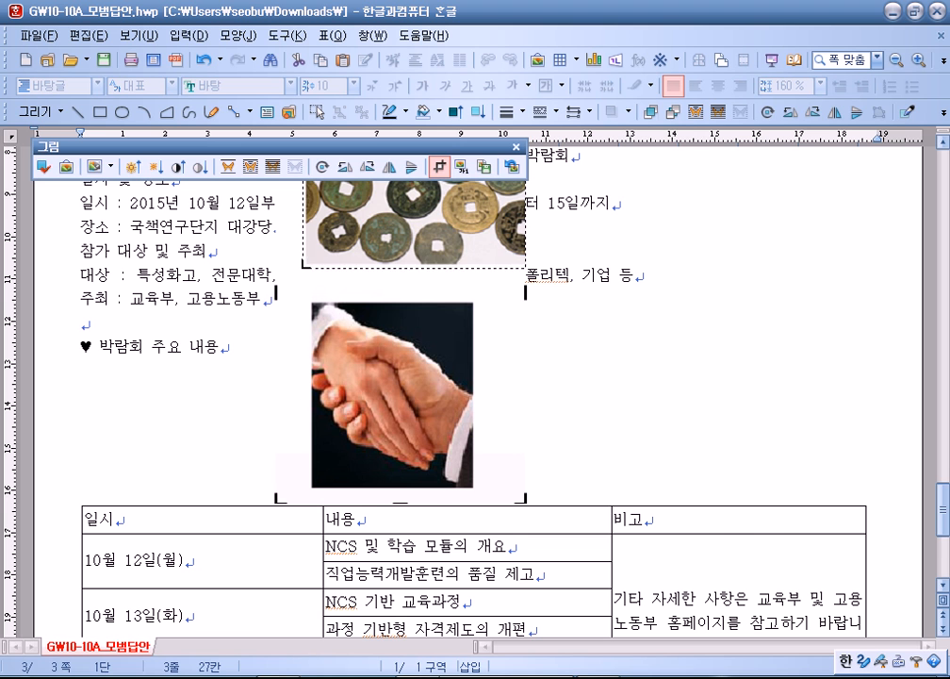
pyautogui.scroll(7, 403, 362)
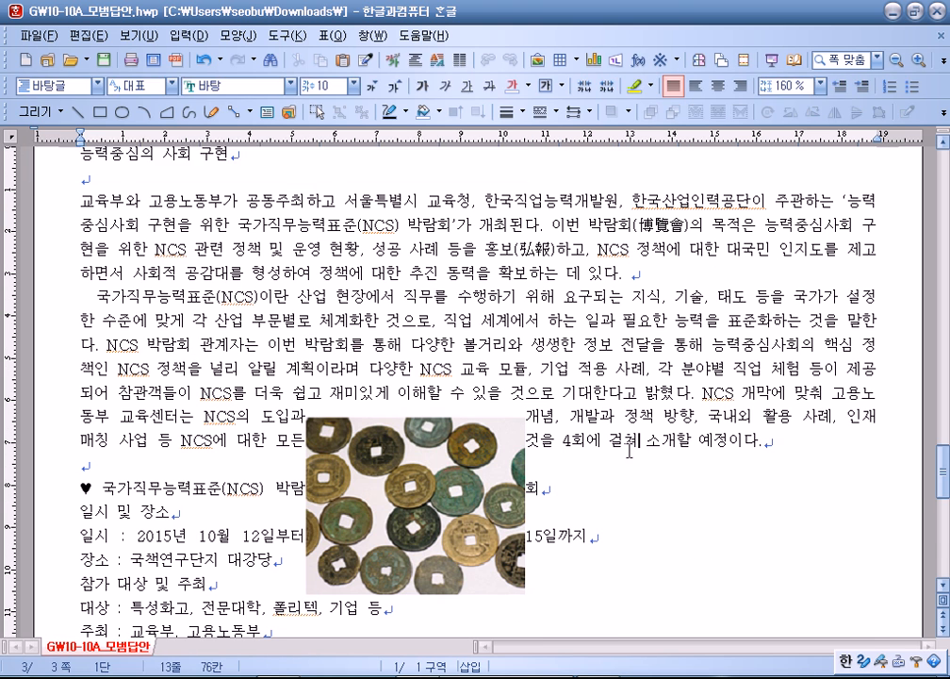
pyautogui.moveTo(456, 465); pyautogui.dragTo(566, 308)
# Set the coin picture to 글자처럼 취급 and push the text before 교육부 onto a new line
pyautogui.doubleClick(565, 308)
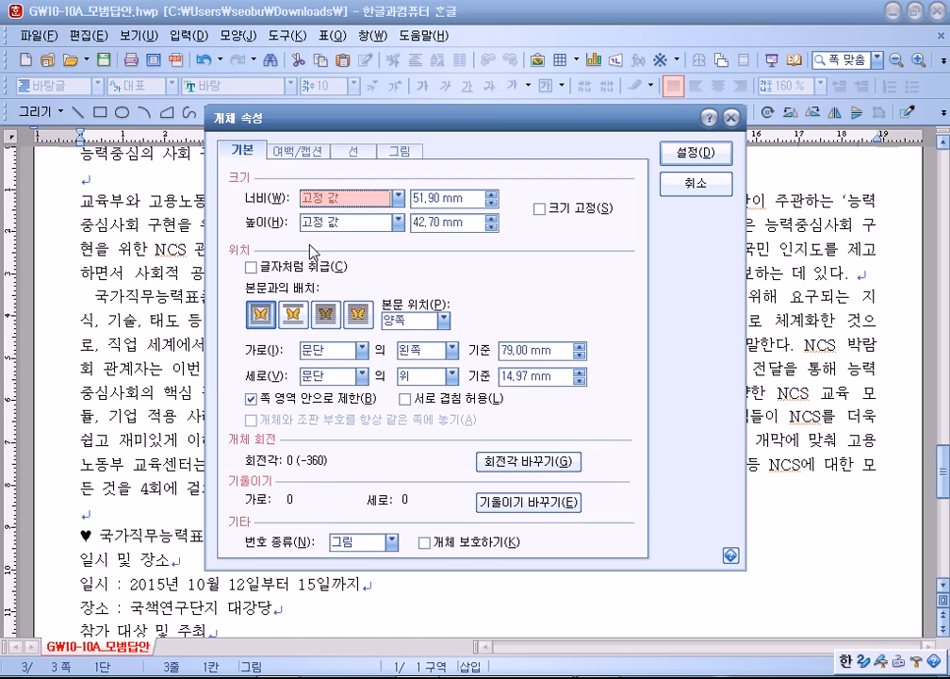
pyautogui.click(251, 265)
pyautogui.click(692, 153)
pyautogui.click(431, 315)
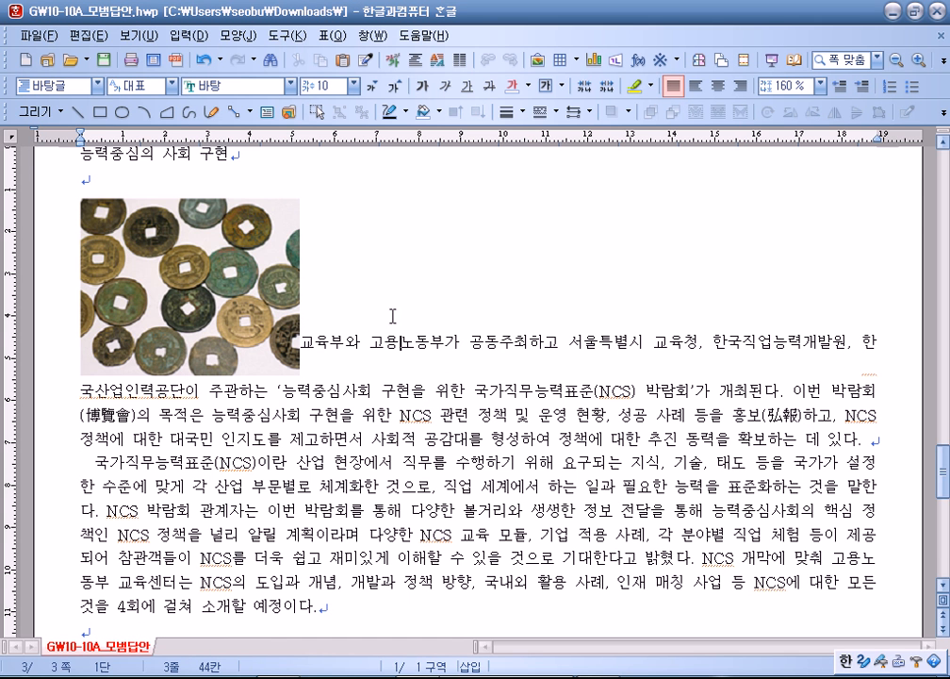
pyautogui.click(311, 340)
pyautogui.press('Return')
# Try dragging the coin picture to the right and reselecting it on its line
pyautogui.click(238, 339)
pyautogui.click(359, 316)
pyautogui.moveTo(236, 321); pyautogui.dragTo(488, 329)
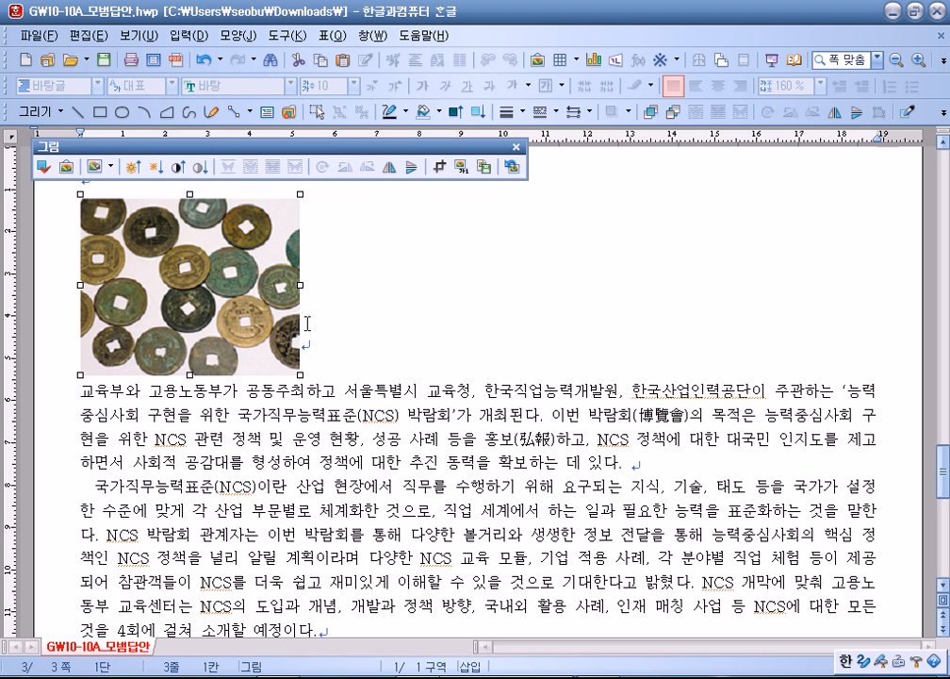
pyautogui.click(357, 318)
pyautogui.click(171, 299)
pyautogui.click(325, 347)
pyautogui.moveTo(349, 339); pyautogui.dragTo(63, 306)
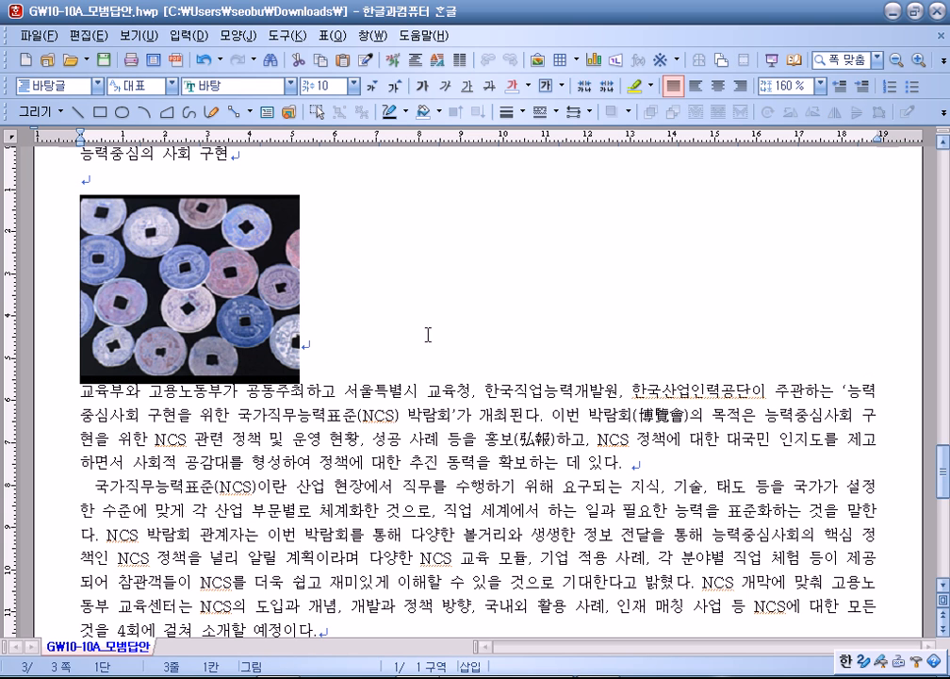
pyautogui.click(418, 338)
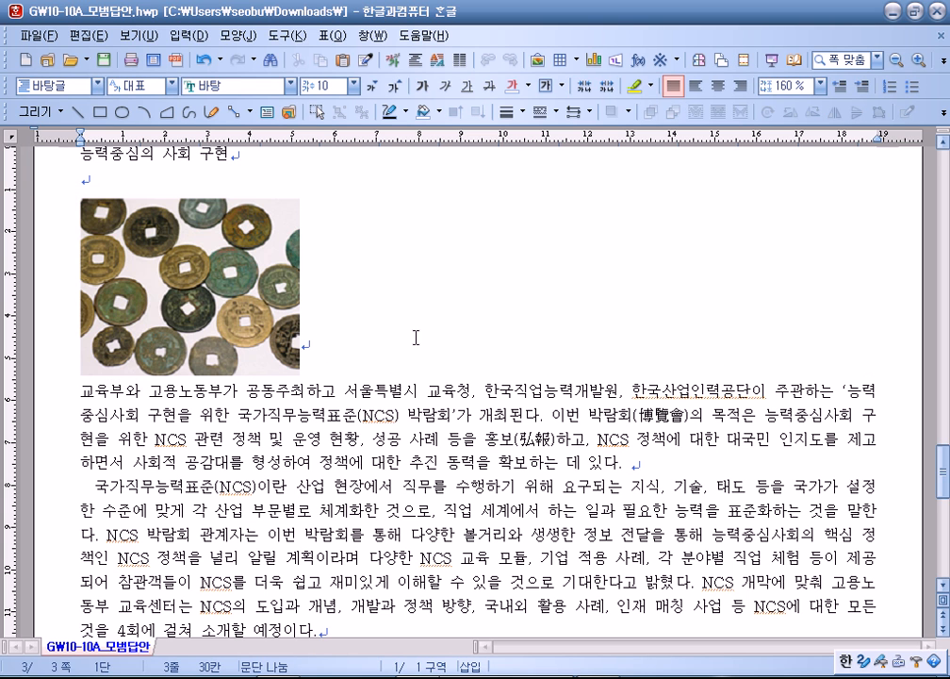
# Try centre, left and right alignment, leaving the coin picture's paragraph right-aligned
pyautogui.click(717, 86)
pyautogui.click(743, 85)
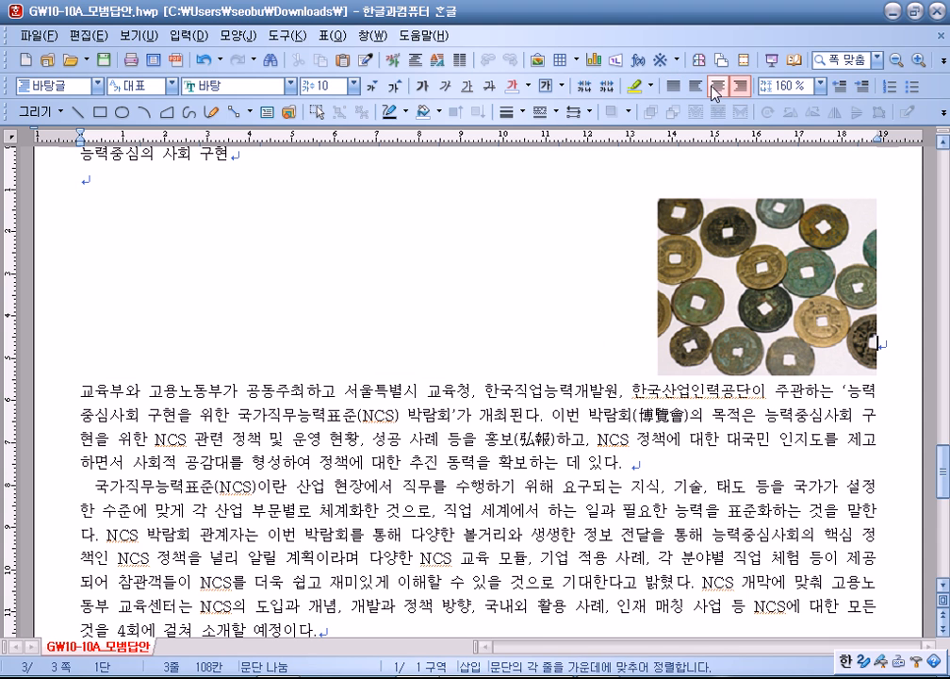
pyautogui.moveTo(649, 252); pyautogui.dragTo(821, 319)
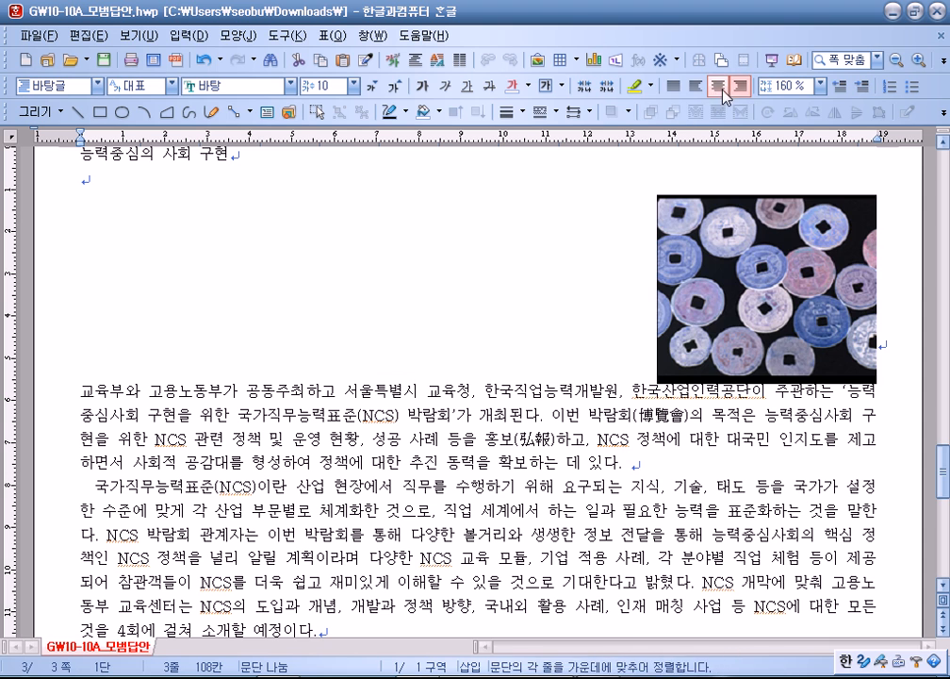
pyautogui.click(718, 86)
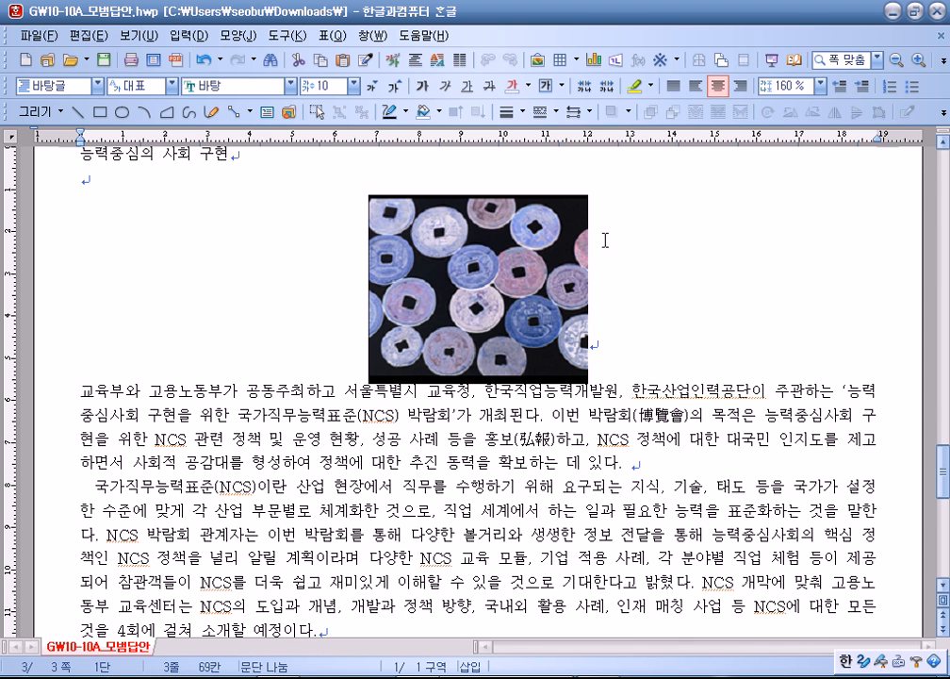
pyautogui.click(695, 86)
pyautogui.click(741, 86)
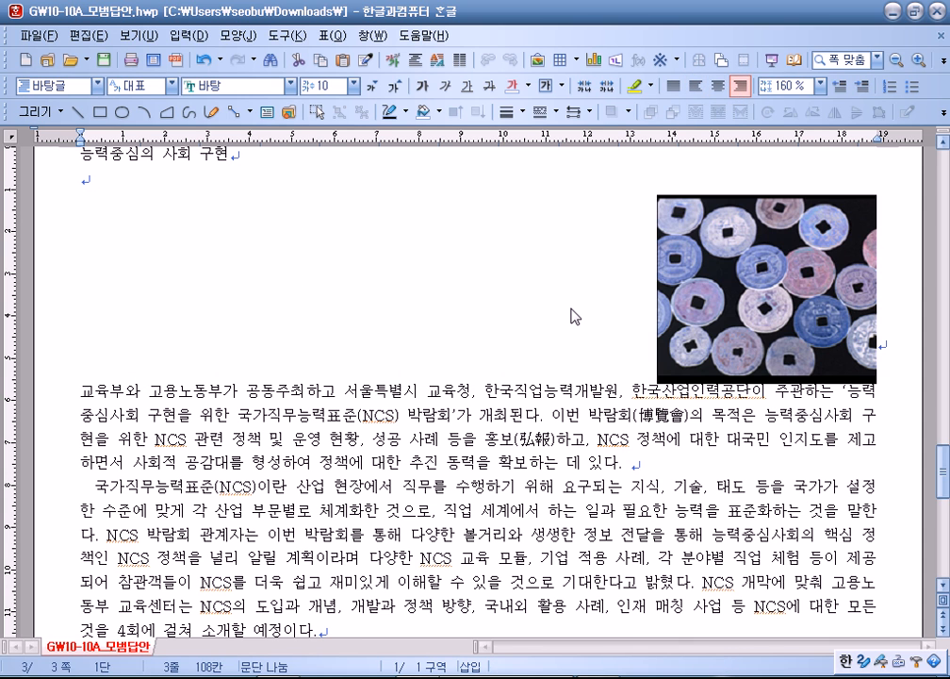
pyautogui.click(631, 272)
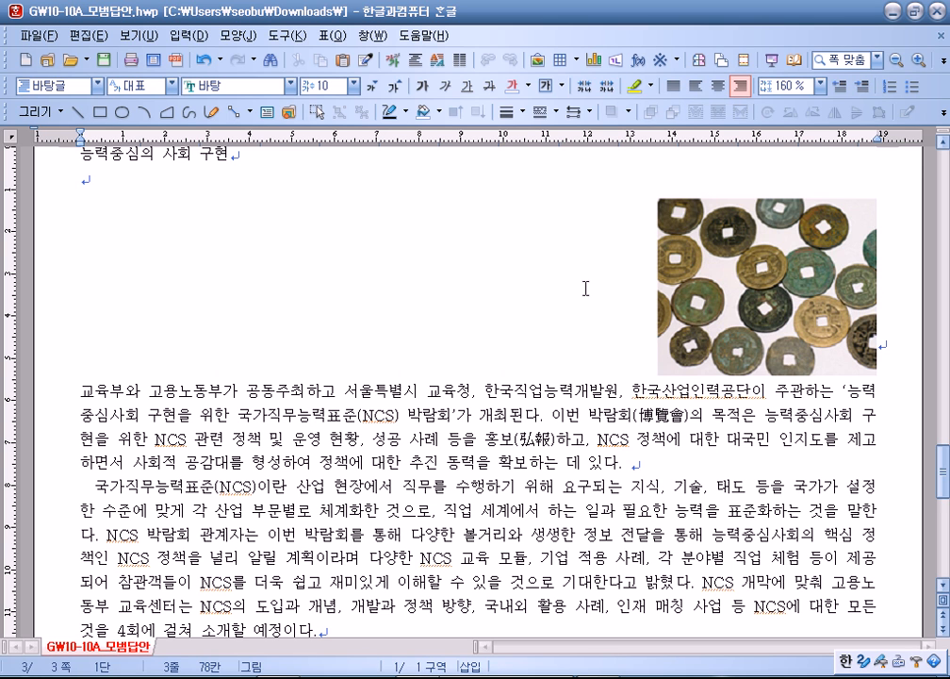
# Uncheck 글자처럼 취급 for the coin picture and drag it to the right of the article text
pyautogui.click(770, 305)
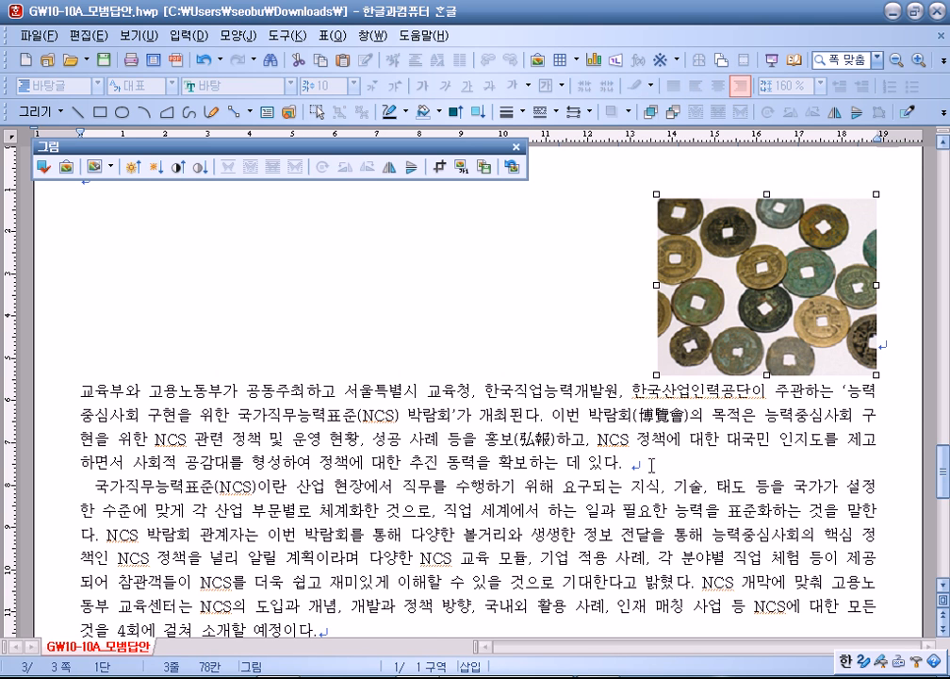
pyautogui.doubleClick(789, 280)
pyautogui.click(249, 269)
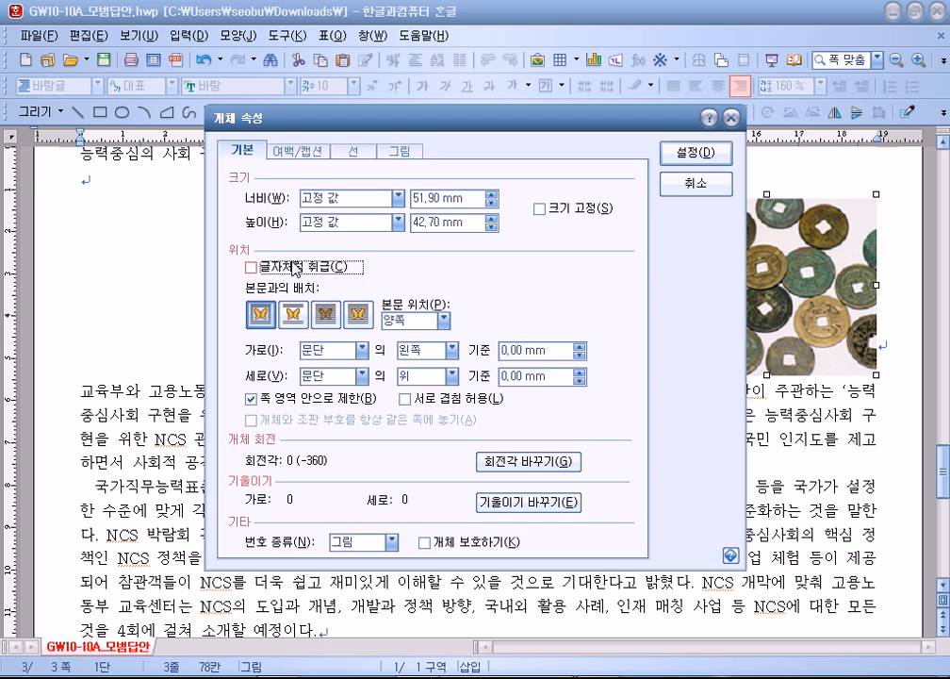
pyautogui.click(705, 158)
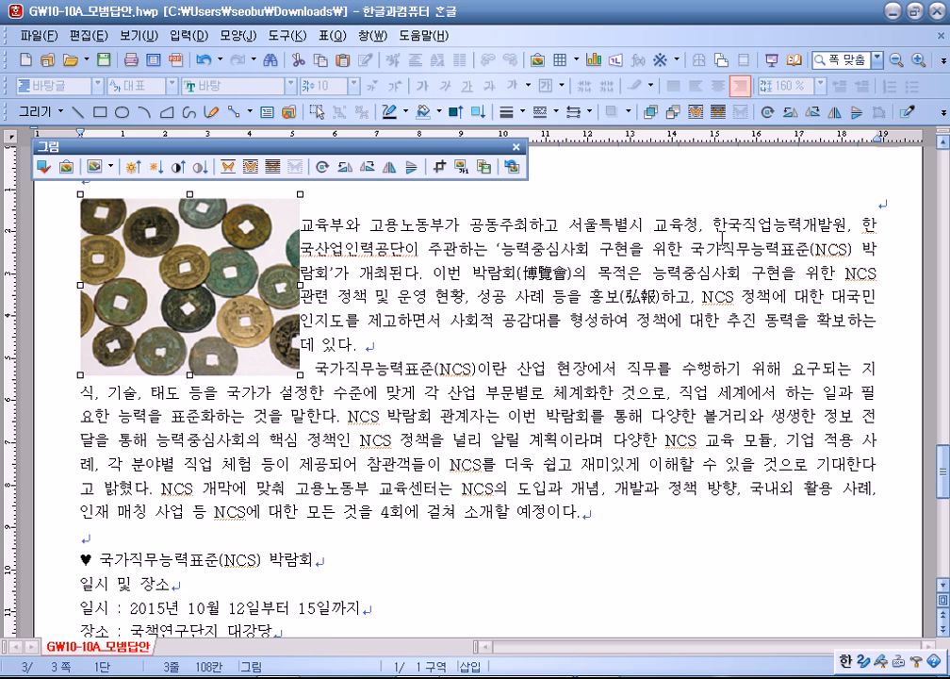
pyautogui.moveTo(187, 219); pyautogui.dragTo(671, 361)
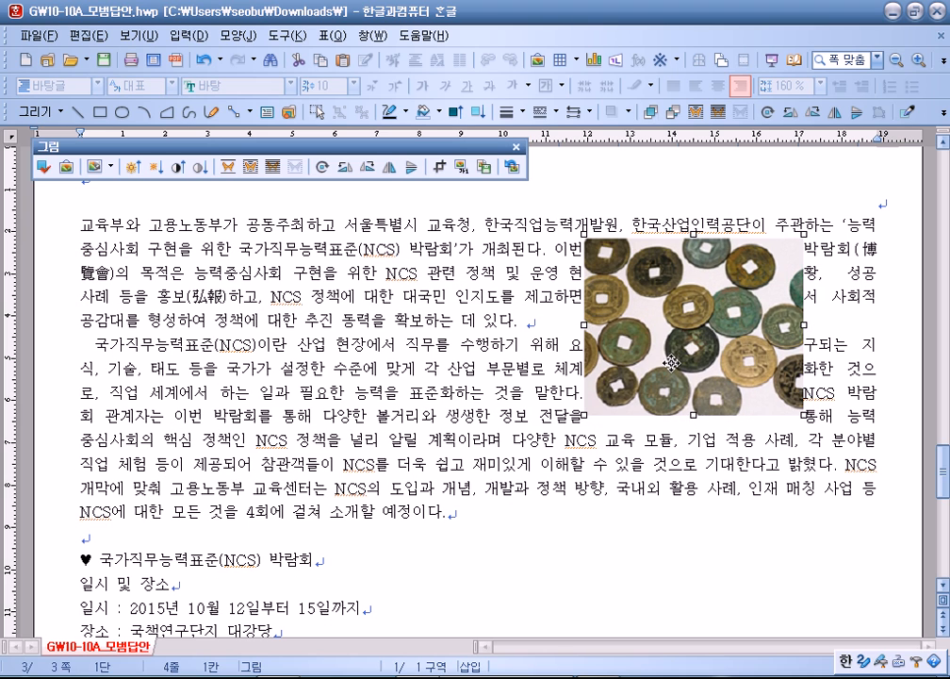
pyautogui.scroll(12, 669, 366)
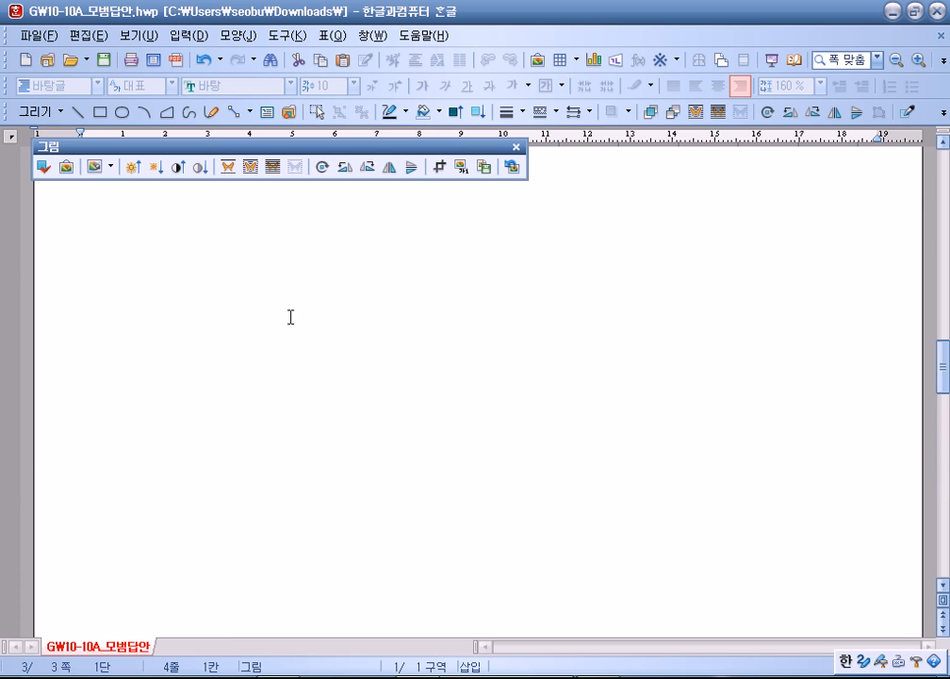
# Draw a large rectangle under heading 4 and set it to sit inline like a character
pyautogui.click(181, 503)
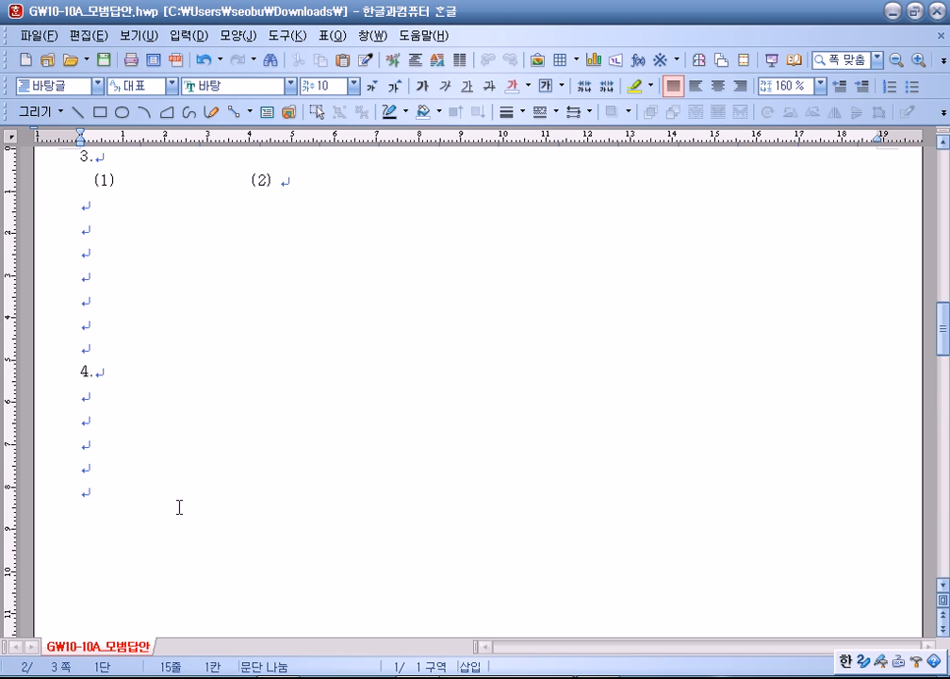
pyautogui.click(99, 112)
pyautogui.moveTo(400, 438); pyautogui.dragTo(657, 611)
pyautogui.scroll(-1, 752, 524)
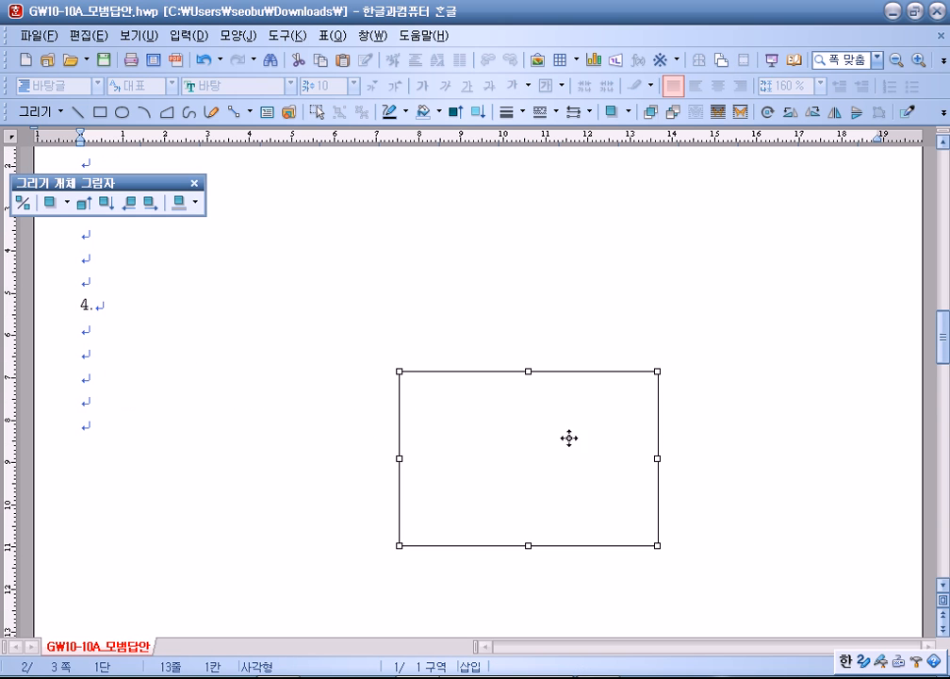
pyautogui.doubleClick(651, 483)
pyautogui.click(314, 271)
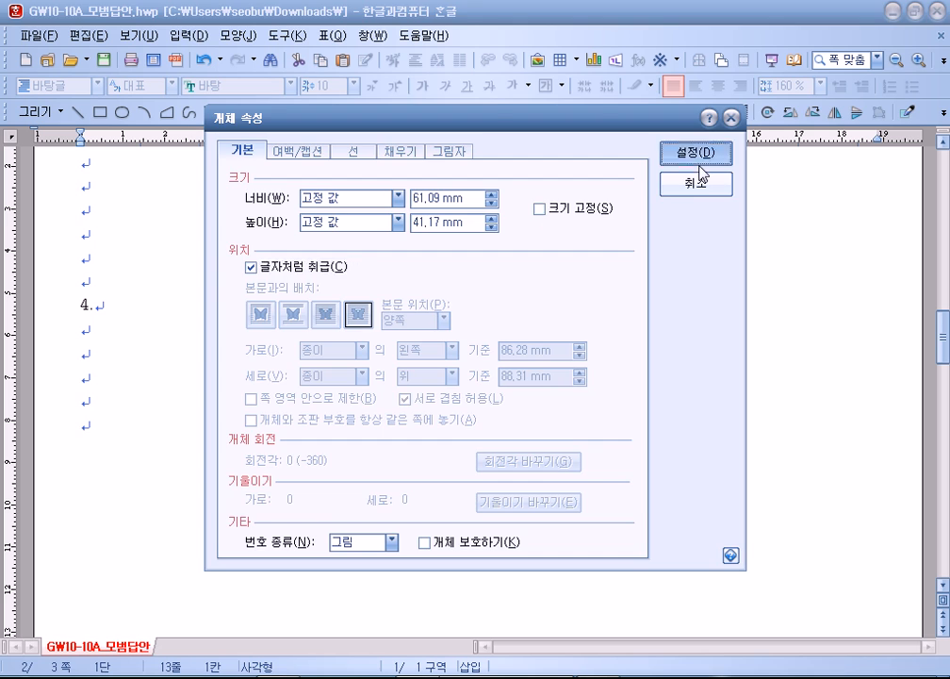
pyautogui.click(712, 154)
pyautogui.click(568, 475)
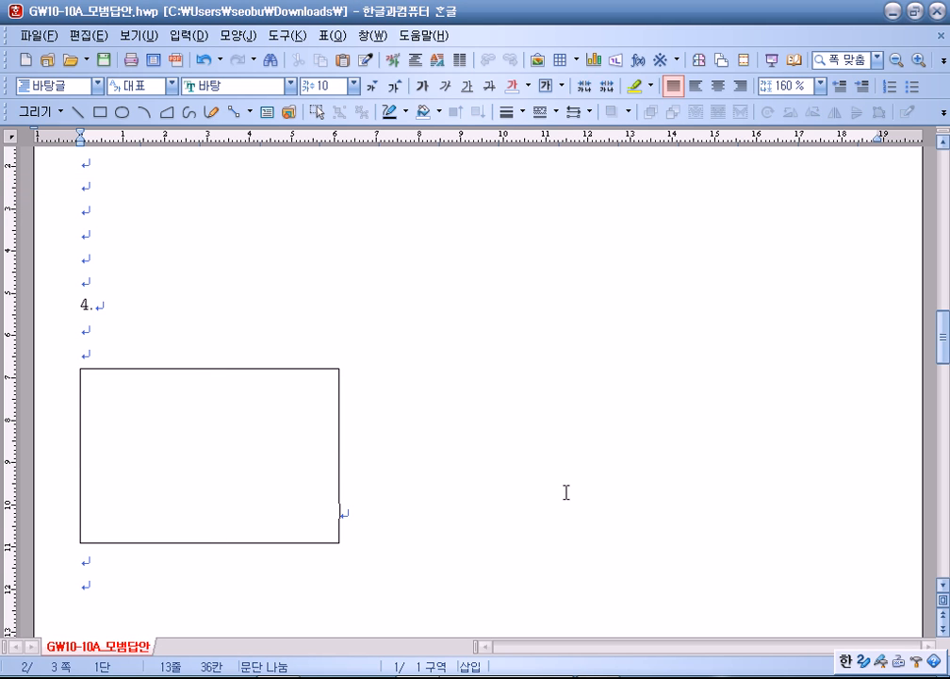
# Draw a wide, short rectangle above the large one and apply its object settings
pyautogui.click(99, 113)
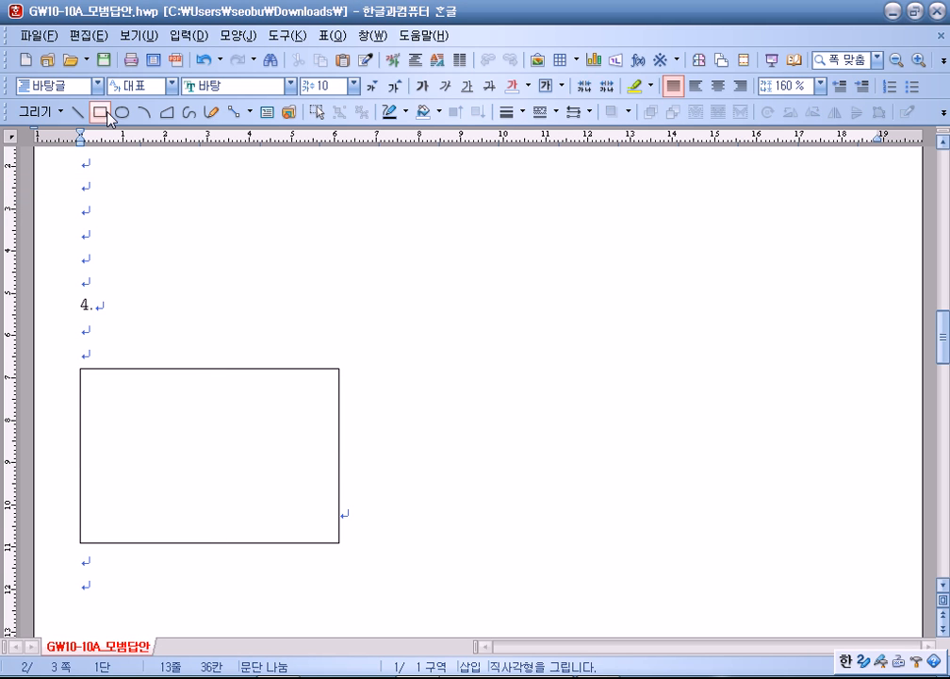
pyautogui.moveTo(78, 349); pyautogui.dragTo(384, 392)
pyautogui.doubleClick(358, 364)
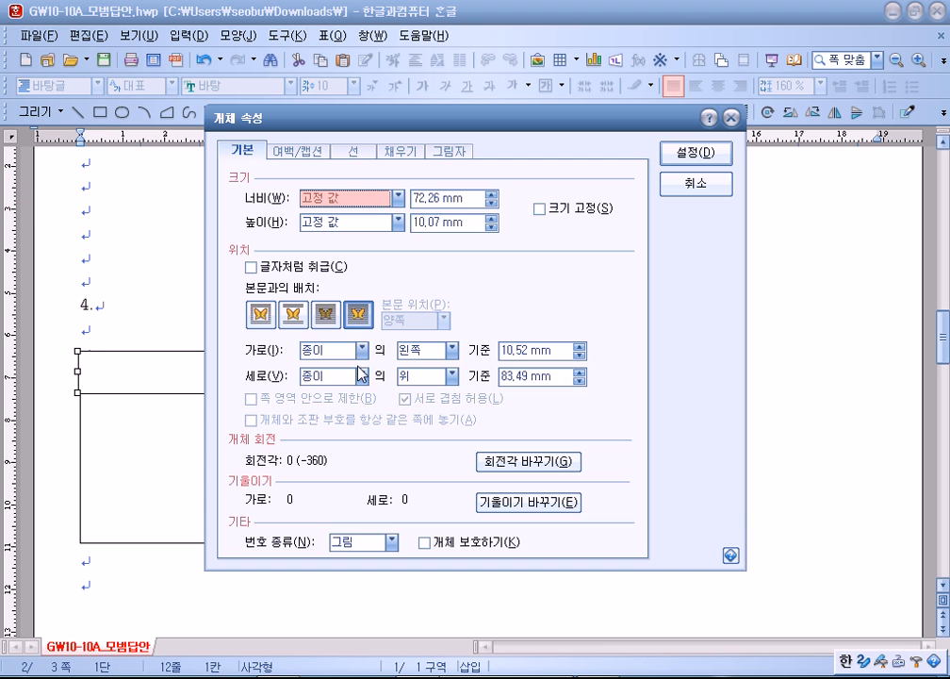
pyautogui.click(690, 152)
pyautogui.click(529, 399)
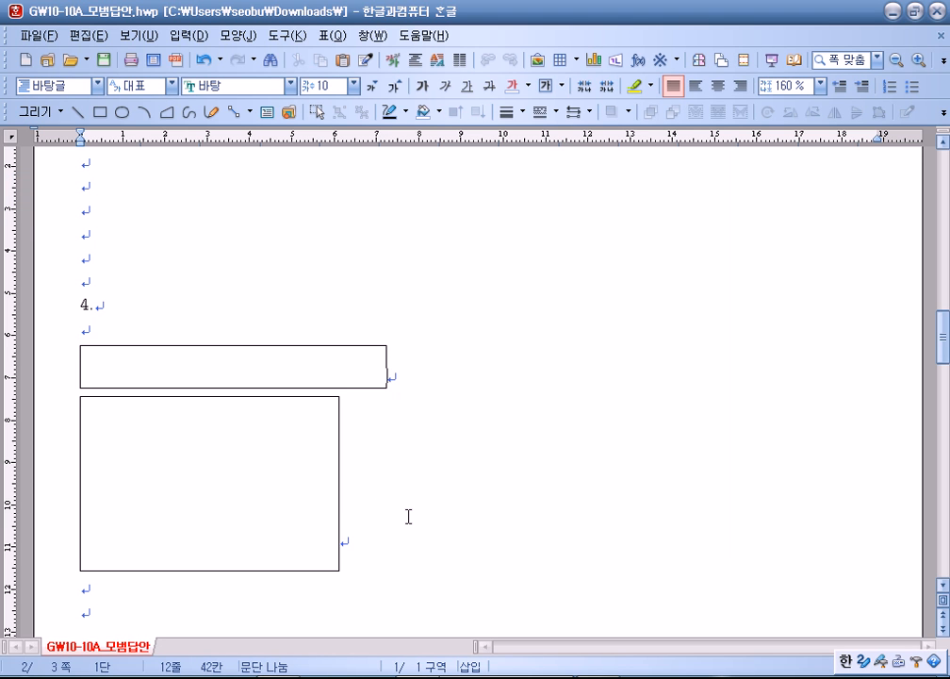
# Centre-align both the wide rectangle and the large rectangle on the page
pyautogui.click(382, 366)
pyautogui.click(554, 307)
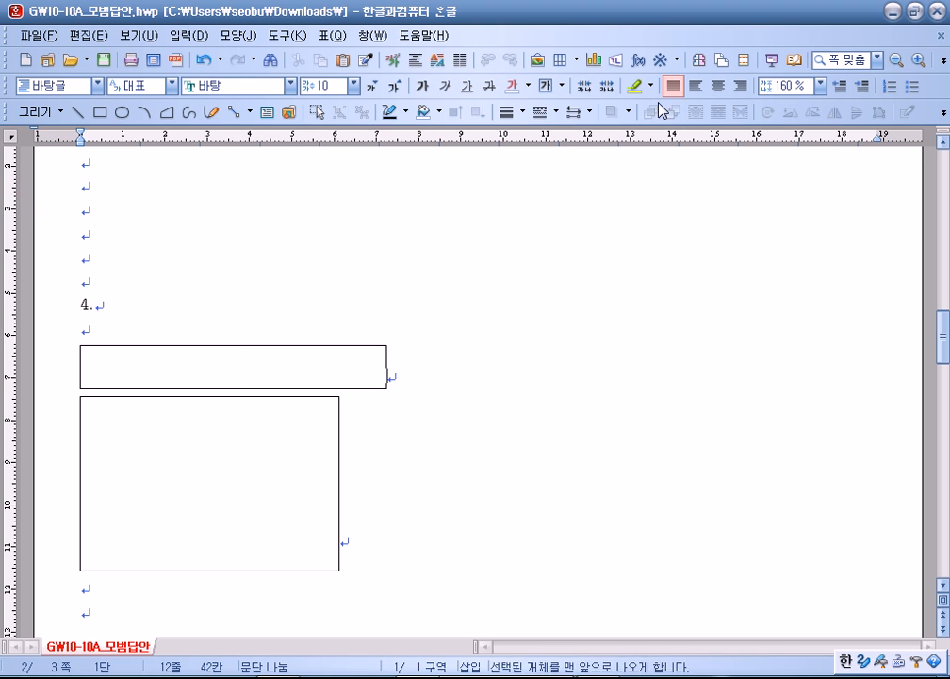
pyautogui.click(718, 85)
pyautogui.click(372, 487)
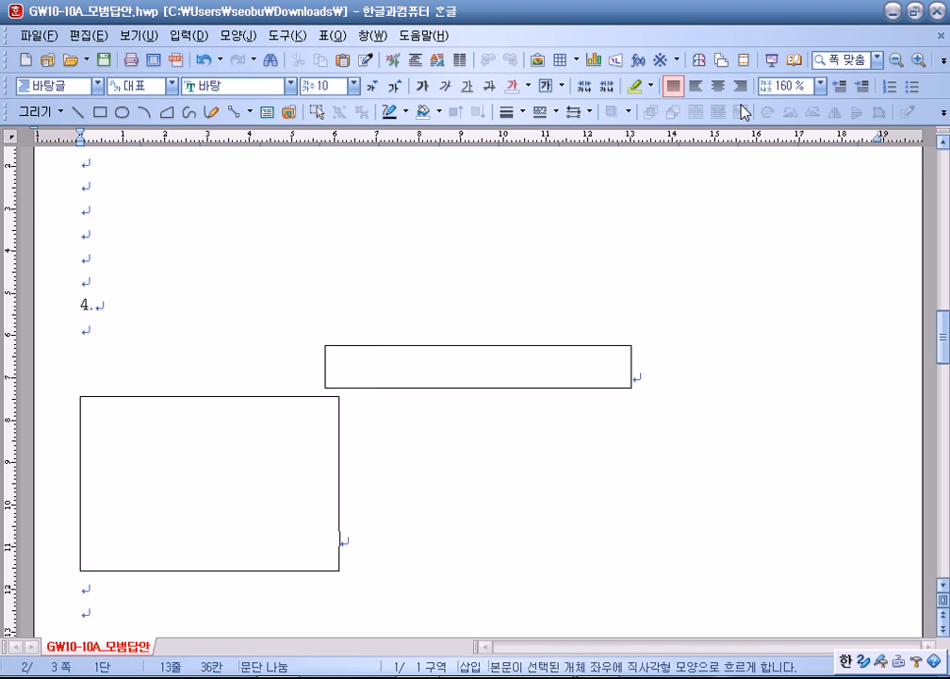
pyautogui.click(718, 86)
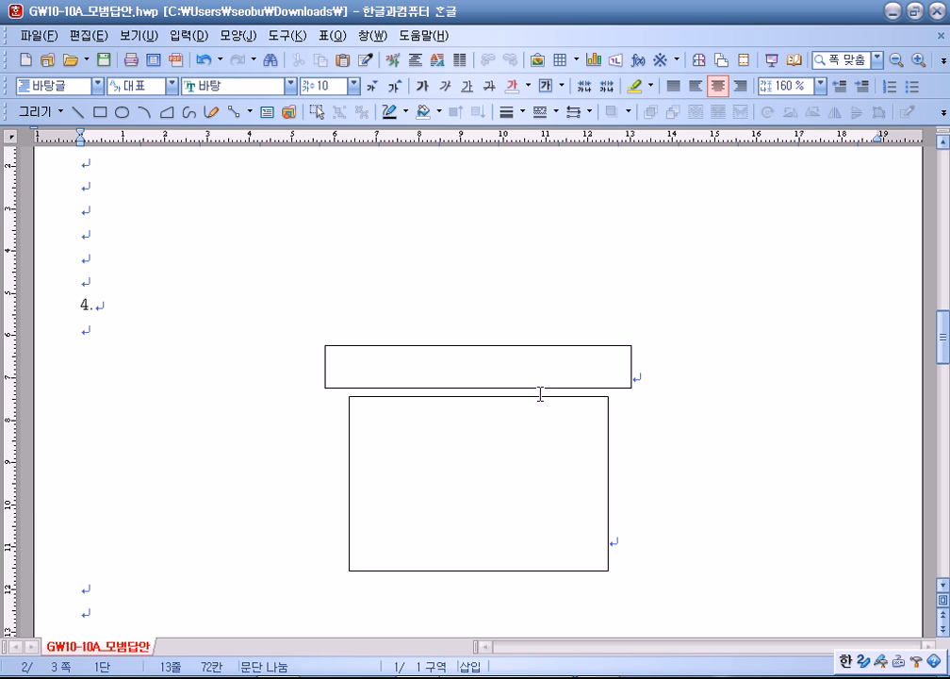
# Uncheck 글자처럼 취급 for both rectangles and drag the wide box down over the large one
pyautogui.doubleClick(539, 443)
pyautogui.click(251, 266)
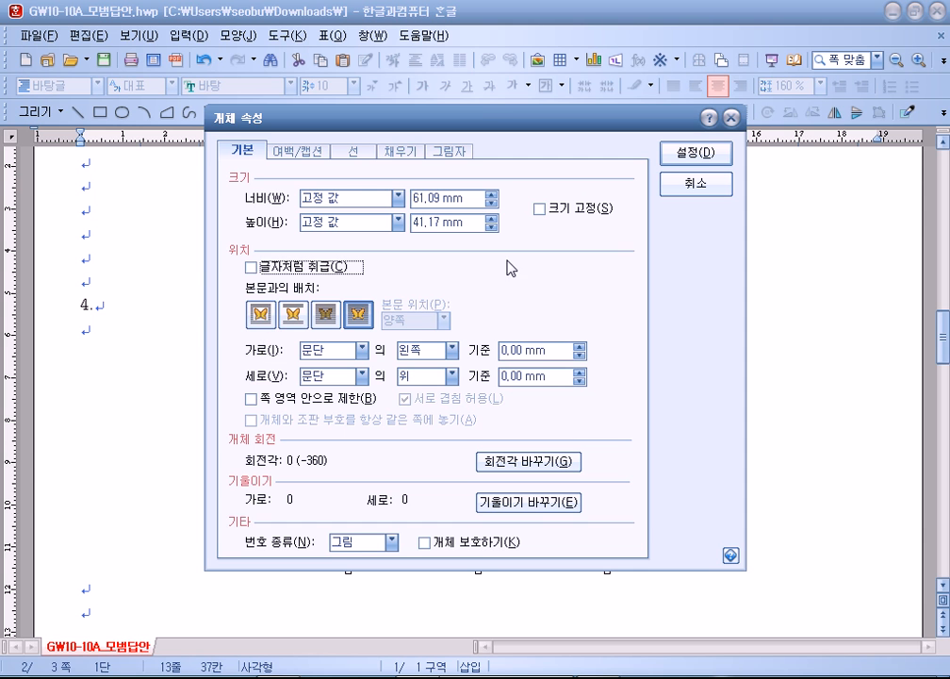
pyautogui.click(712, 152)
pyautogui.doubleClick(604, 358)
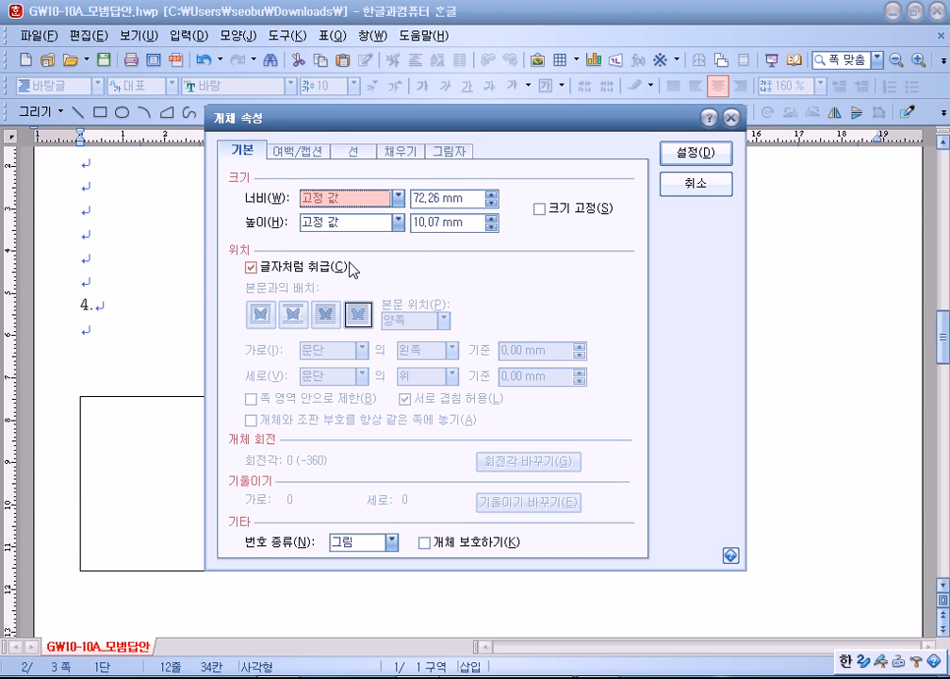
pyautogui.click(318, 266)
pyautogui.click(697, 152)
pyautogui.moveTo(382, 364); pyautogui.dragTo(359, 493)
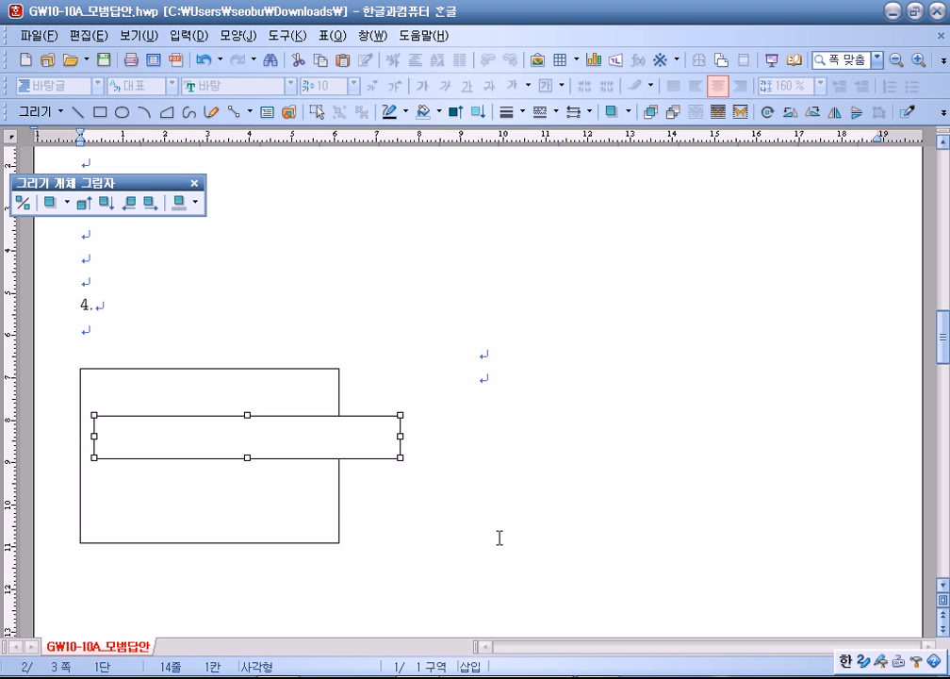
# Move the large rectangle toward the page centre and seat the wide box on its top edge
pyautogui.click(549, 542)
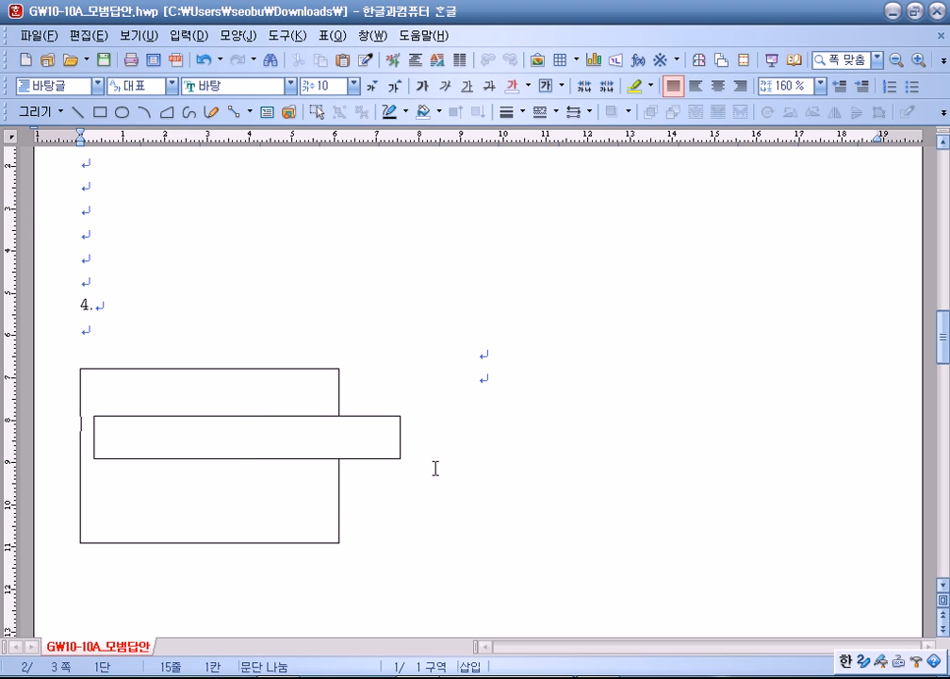
pyautogui.moveTo(273, 509); pyautogui.dragTo(453, 505)
pyautogui.moveTo(318, 421); pyautogui.dragTo(564, 445)
pyautogui.click(663, 456)
pyautogui.click(558, 399)
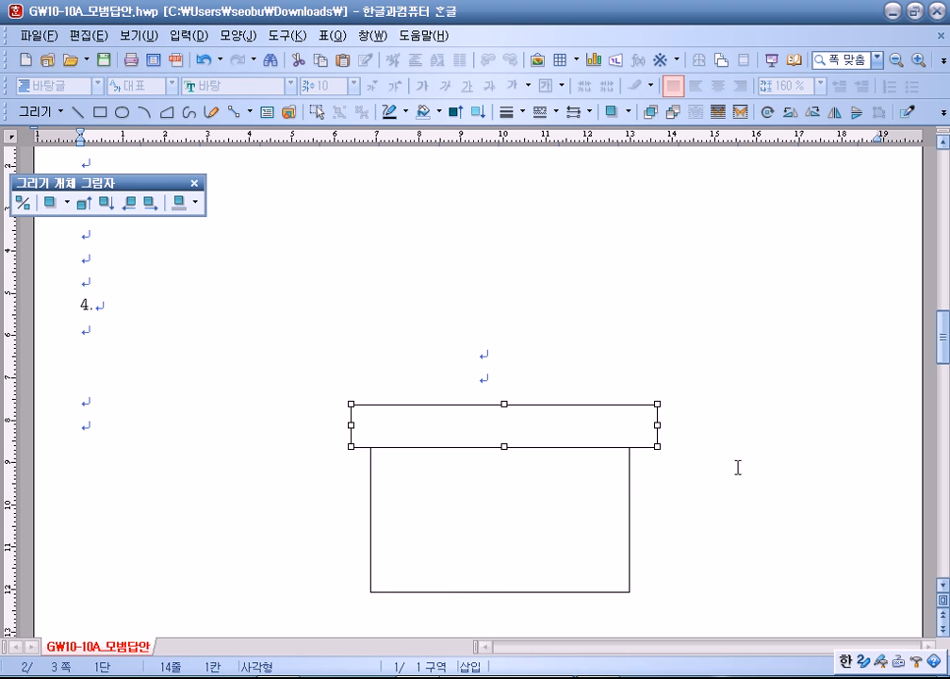
pyautogui.scroll(15, 750, 483)
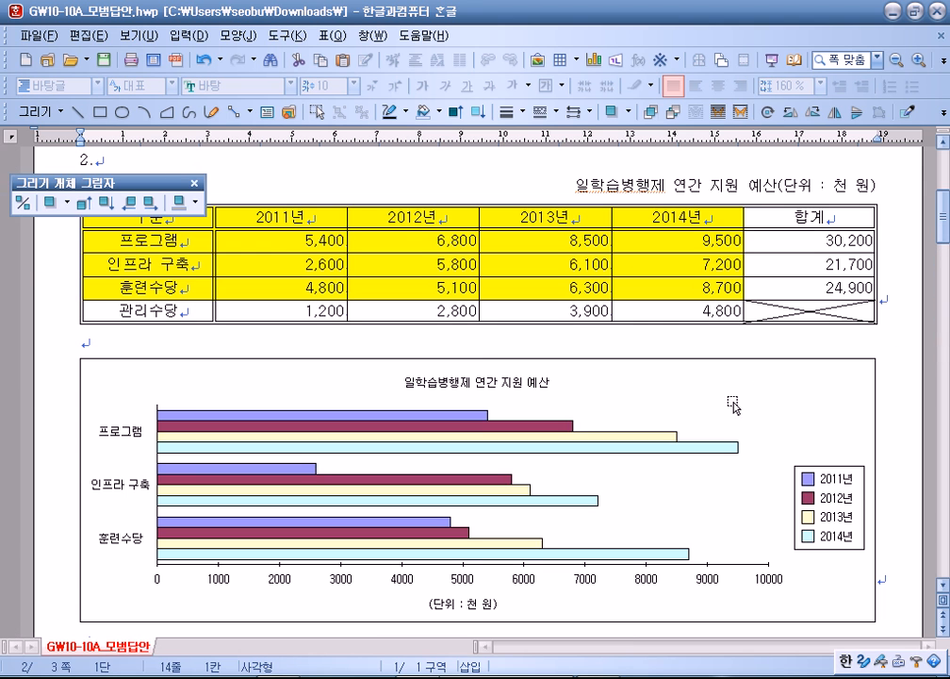
pyautogui.click(815, 382)
pyautogui.press('p')
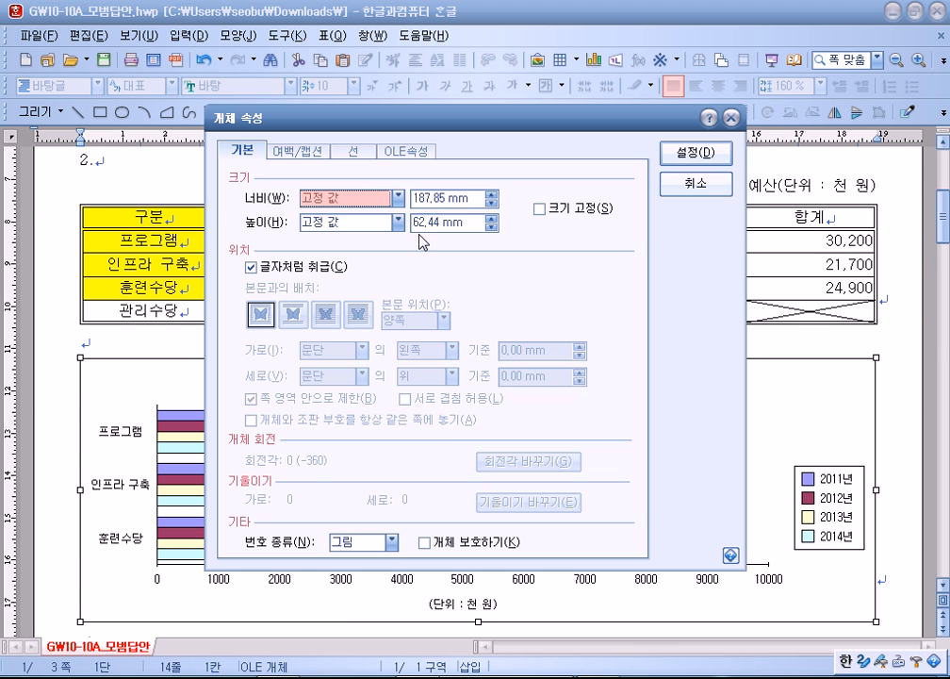
pyautogui.click(315, 268)
pyautogui.click(731, 152)
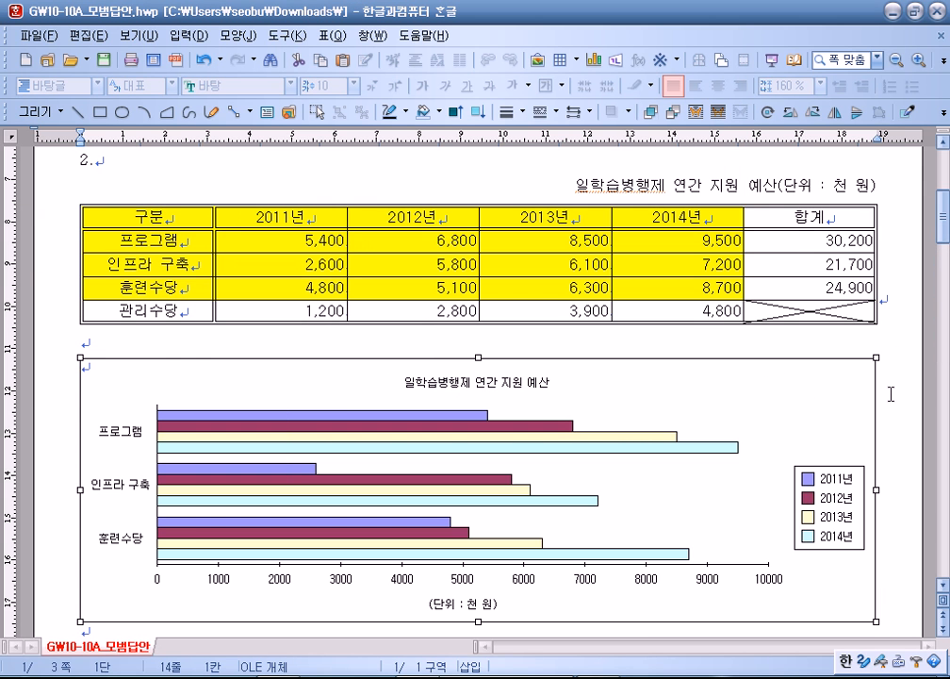
pyautogui.scroll(-5, 900, 369)
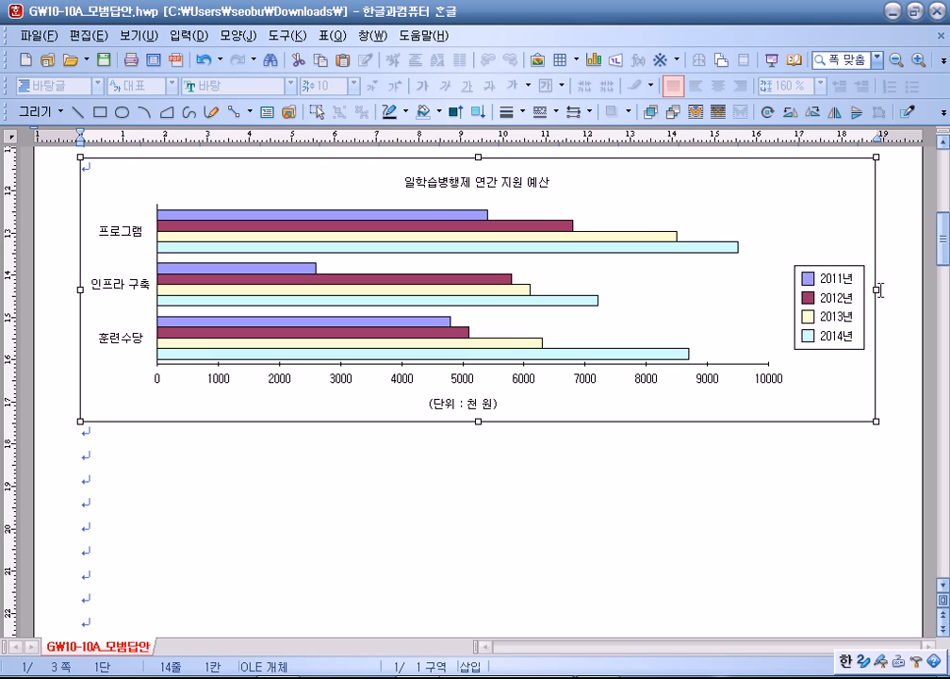
pyautogui.moveTo(876, 290); pyautogui.dragTo(676, 320)
pyautogui.scroll(2, 818, 426)
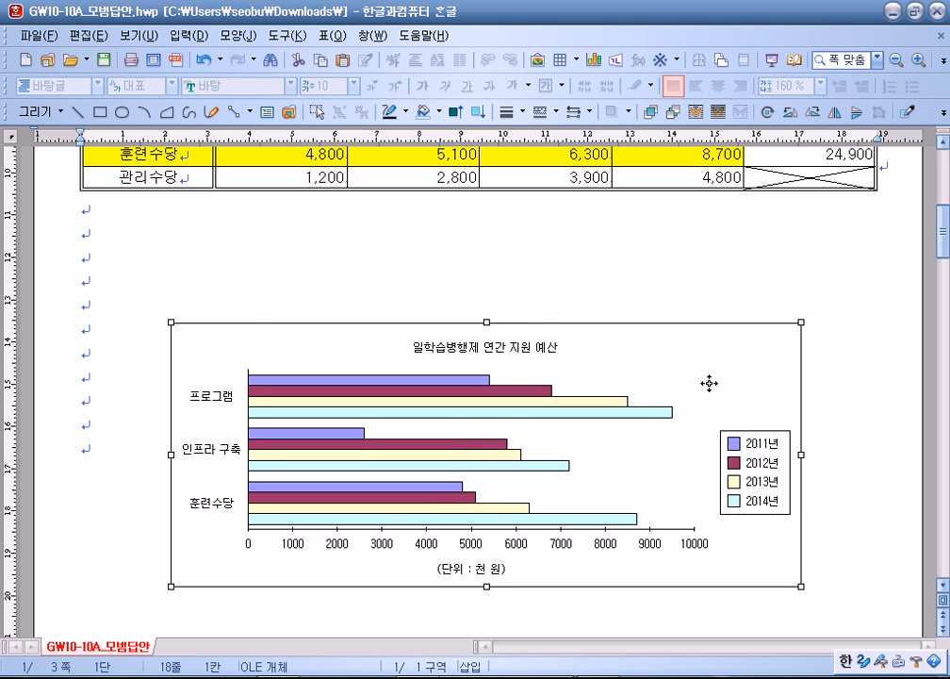
pyautogui.moveTo(600, 298); pyautogui.dragTo(614, 310)
pyautogui.moveTo(725, 394); pyautogui.dragTo(759, 326)
pyautogui.click(698, 247)
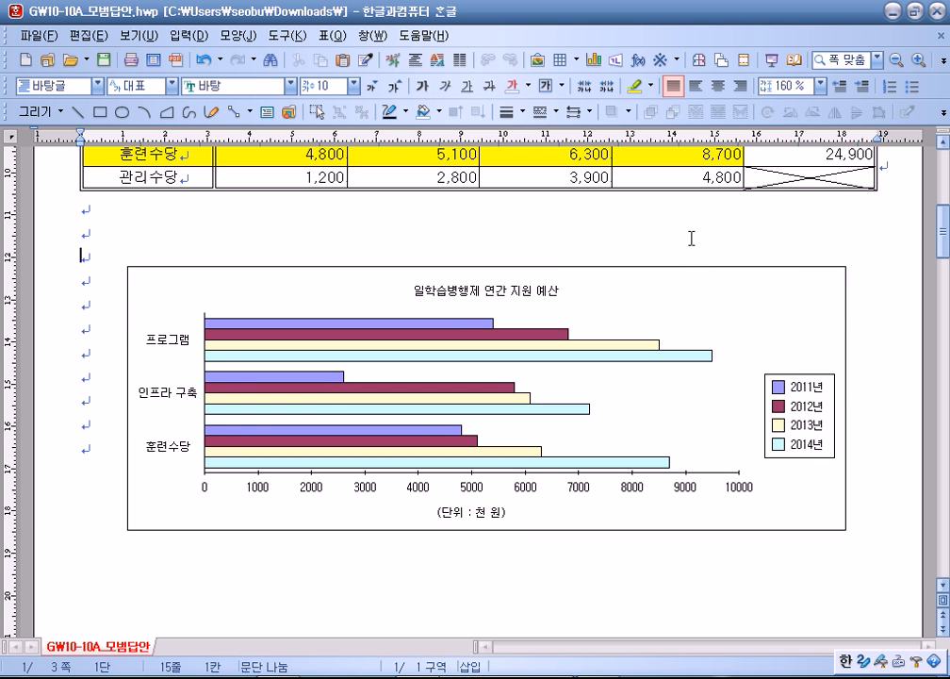
pyautogui.scroll(3, 715, 377)
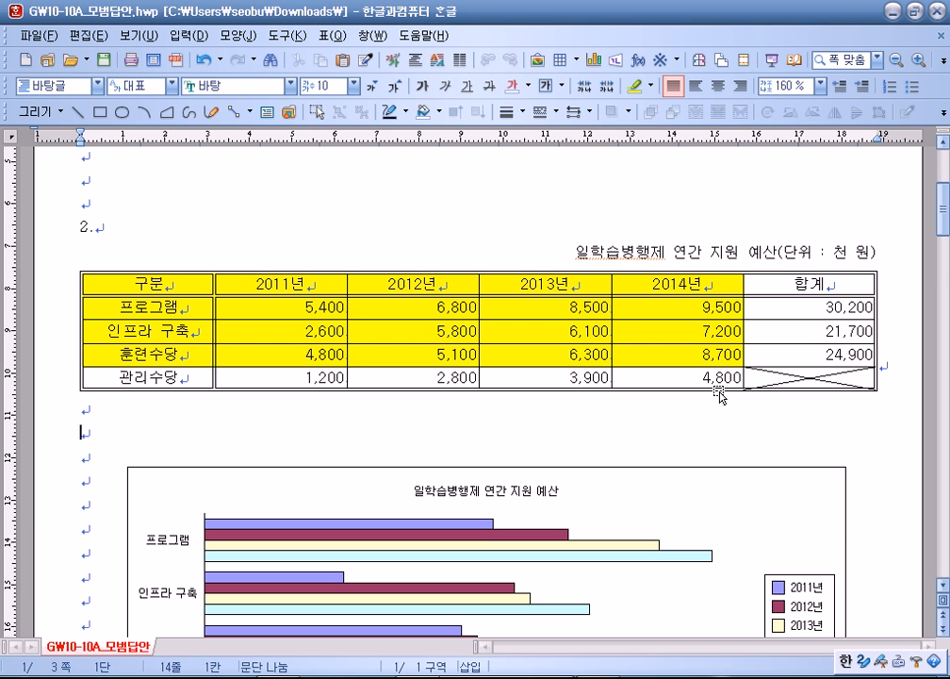
pyautogui.scroll(-3, 721, 395)
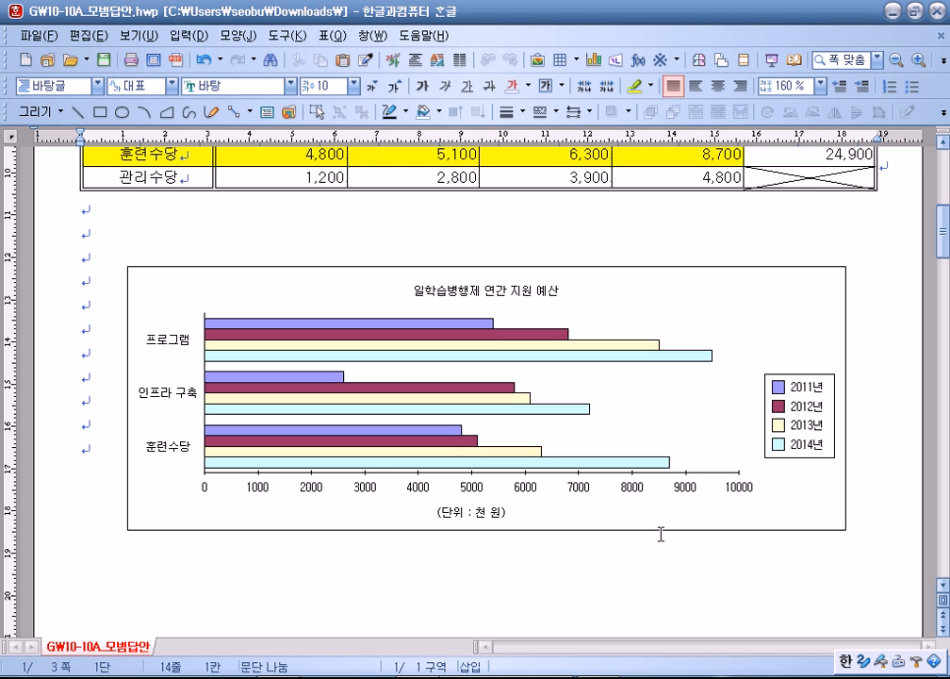
pyautogui.scroll(5, 670, 534)
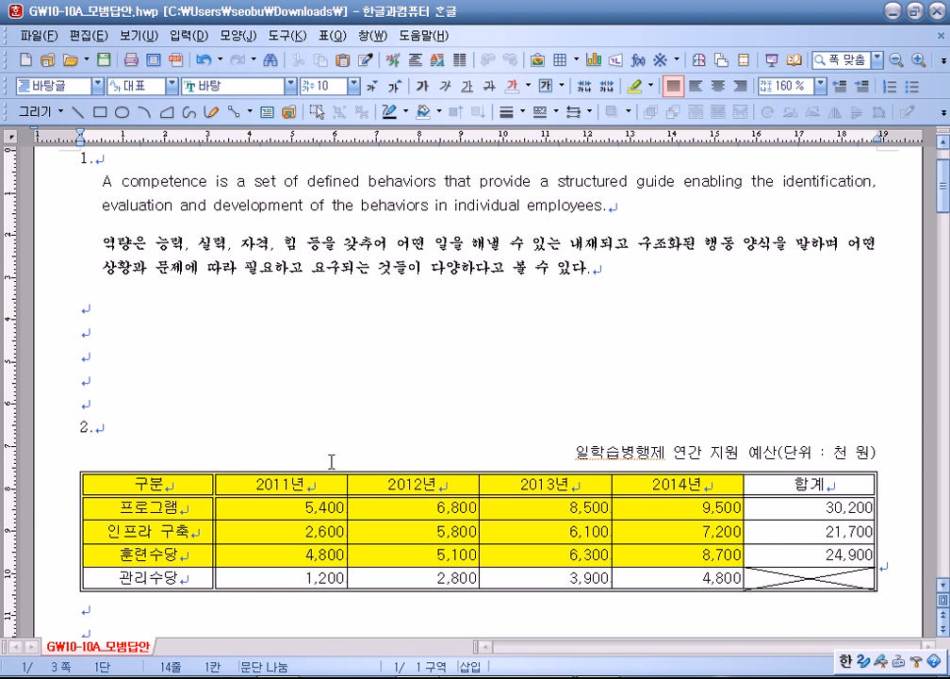
pyautogui.click(233, 469)
pyautogui.scroll(-10, 660, 504)
pyautogui.click(768, 269)
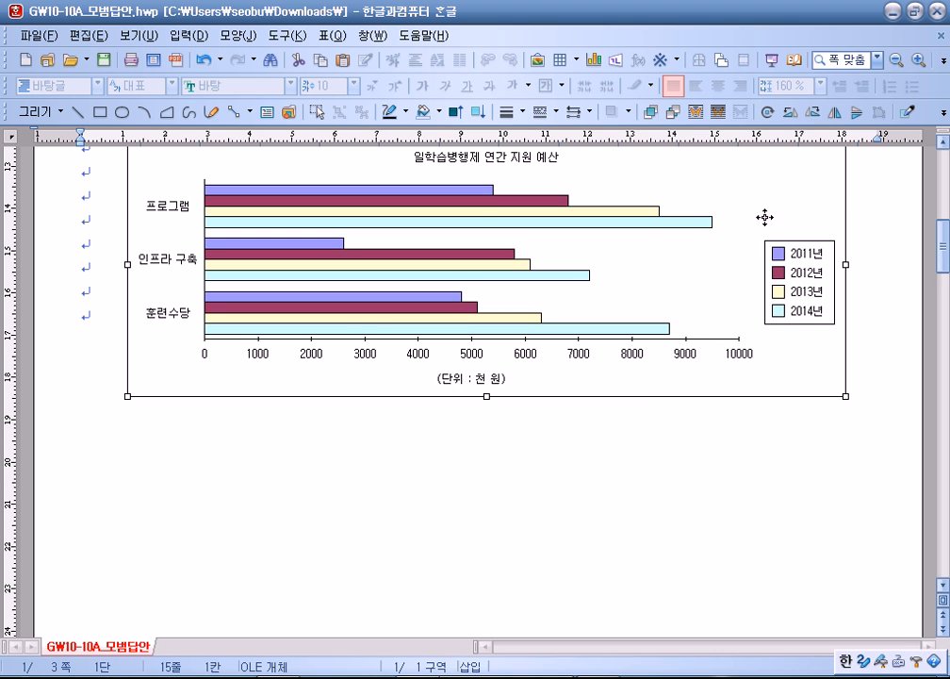
pyautogui.scroll(3, 682, 408)
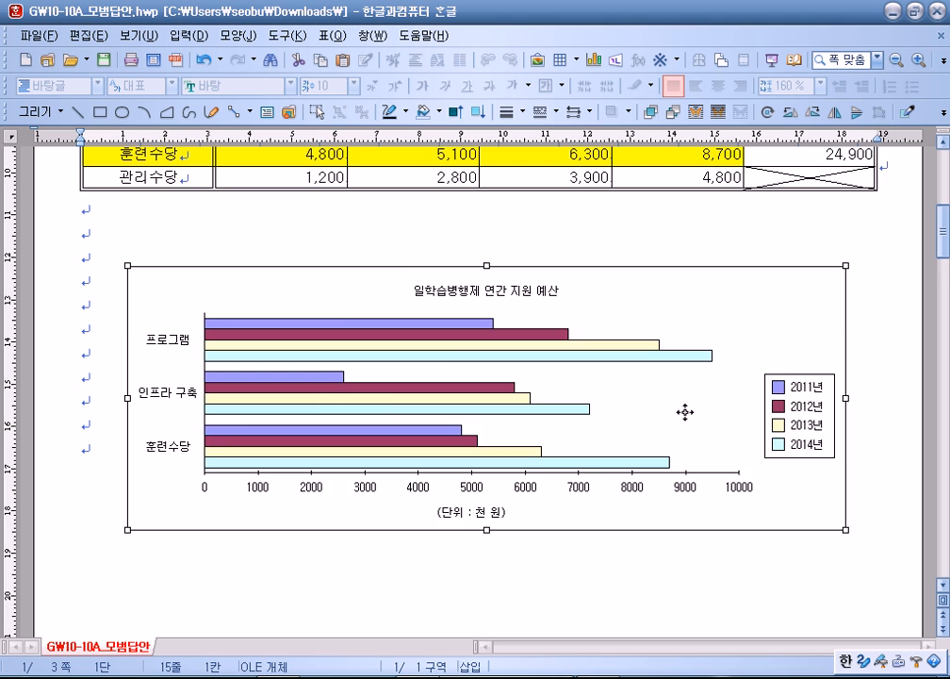
pyautogui.scroll(-15, 684, 411)
pyautogui.scroll(-6, 281, 435)
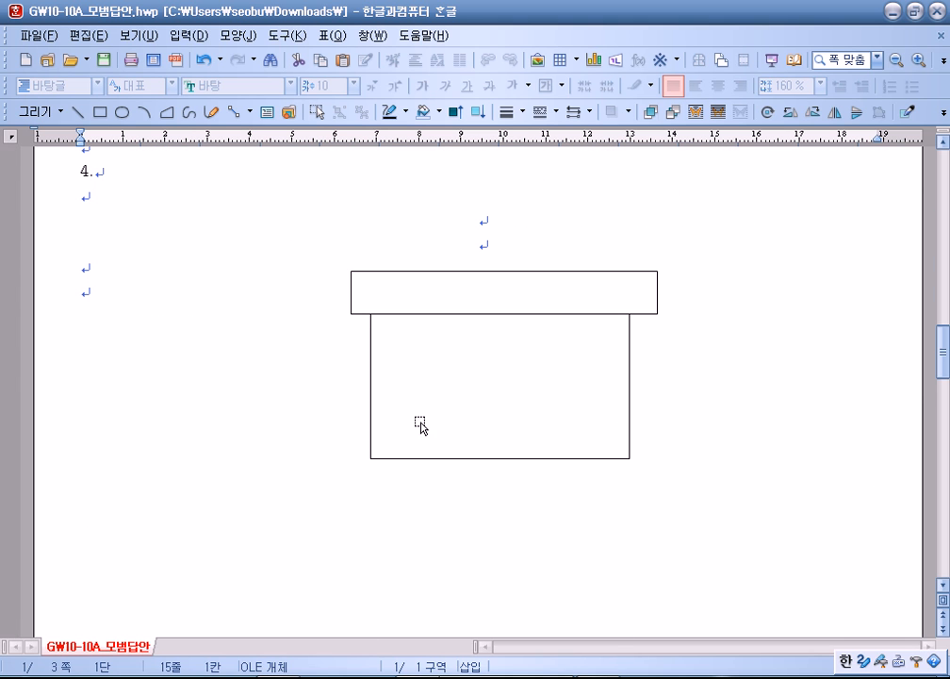
pyautogui.click(456, 389)
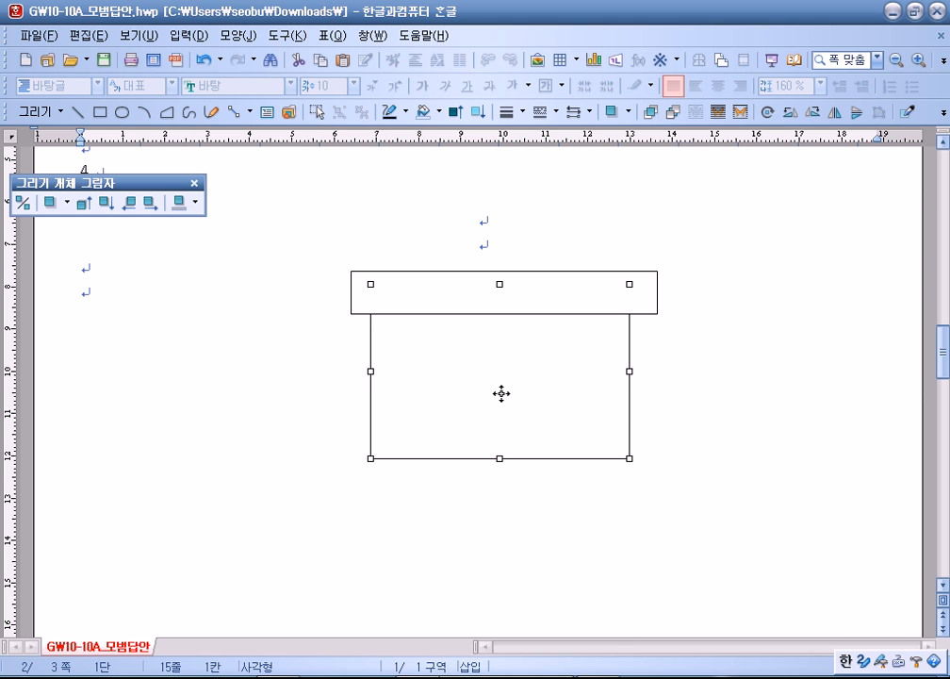
pyautogui.scroll(-15, 500, 394)
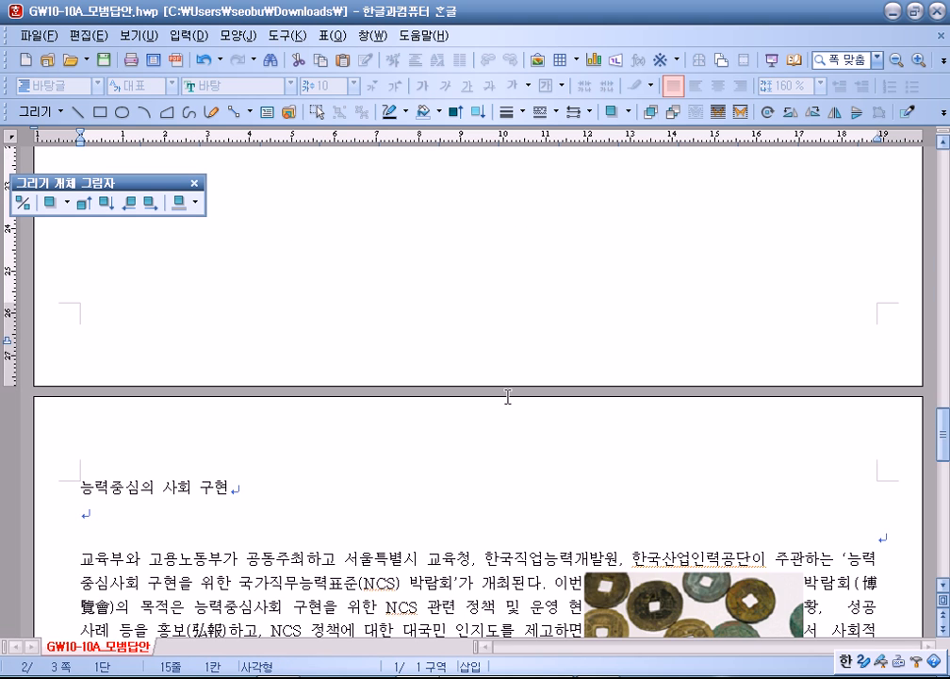
pyautogui.click(672, 291)
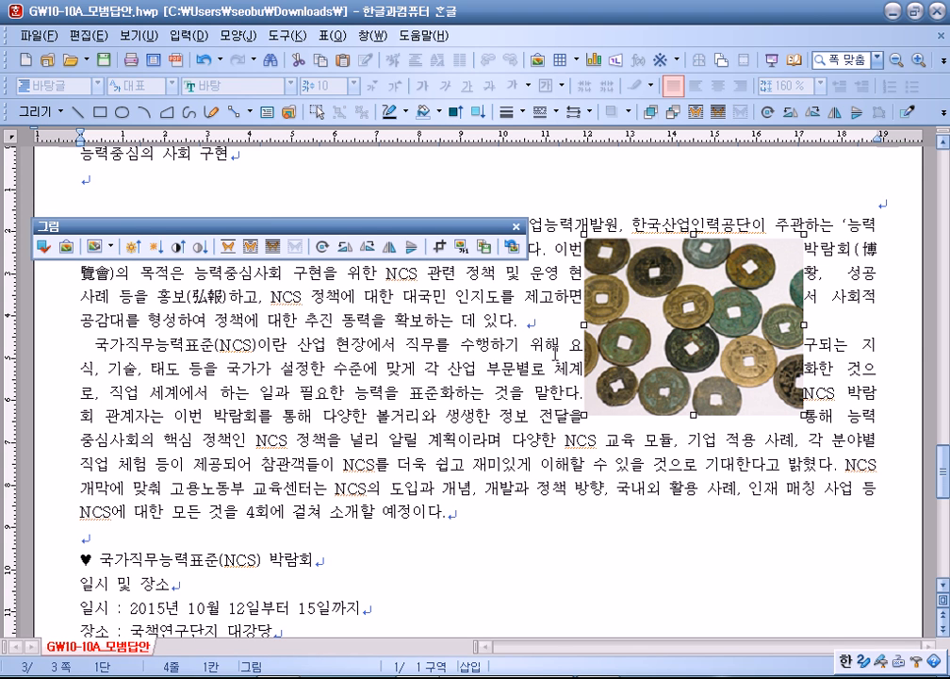
pyautogui.scroll(20, 554, 358)
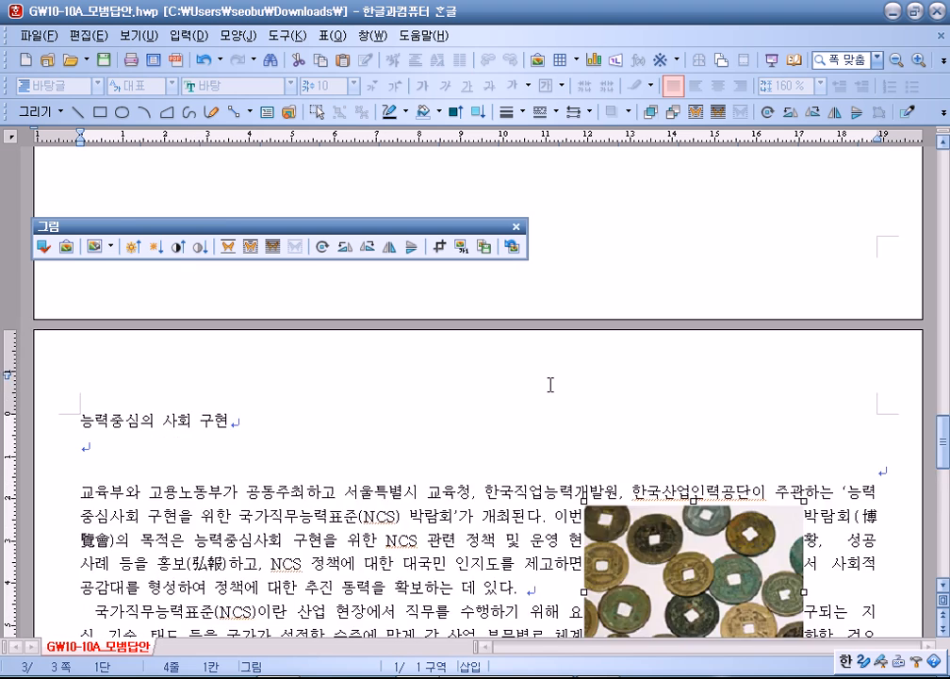
pyautogui.scroll(8, 527, 403)
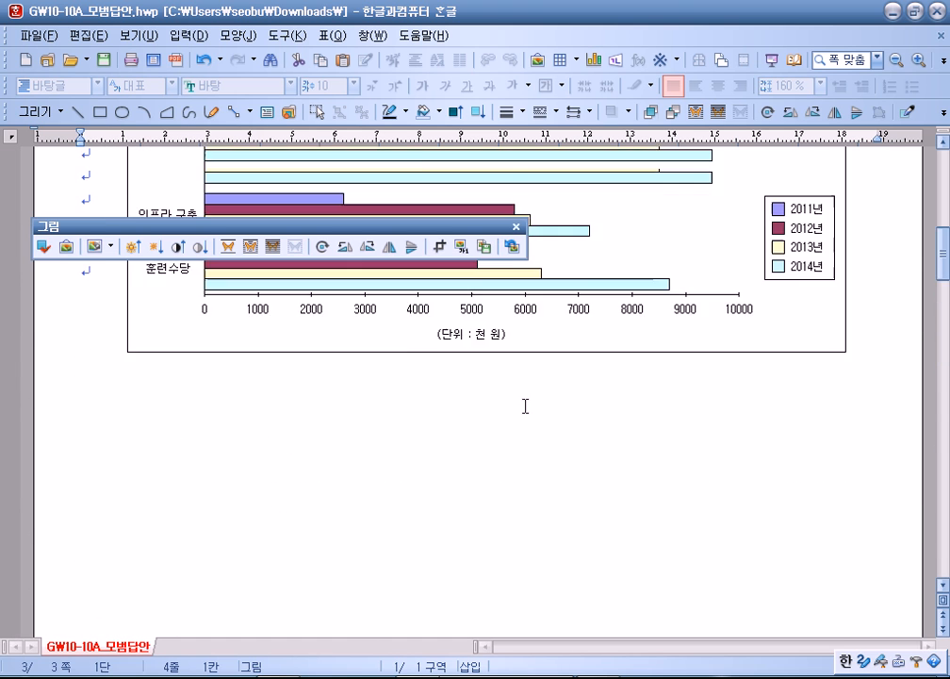
pyautogui.click(760, 296)
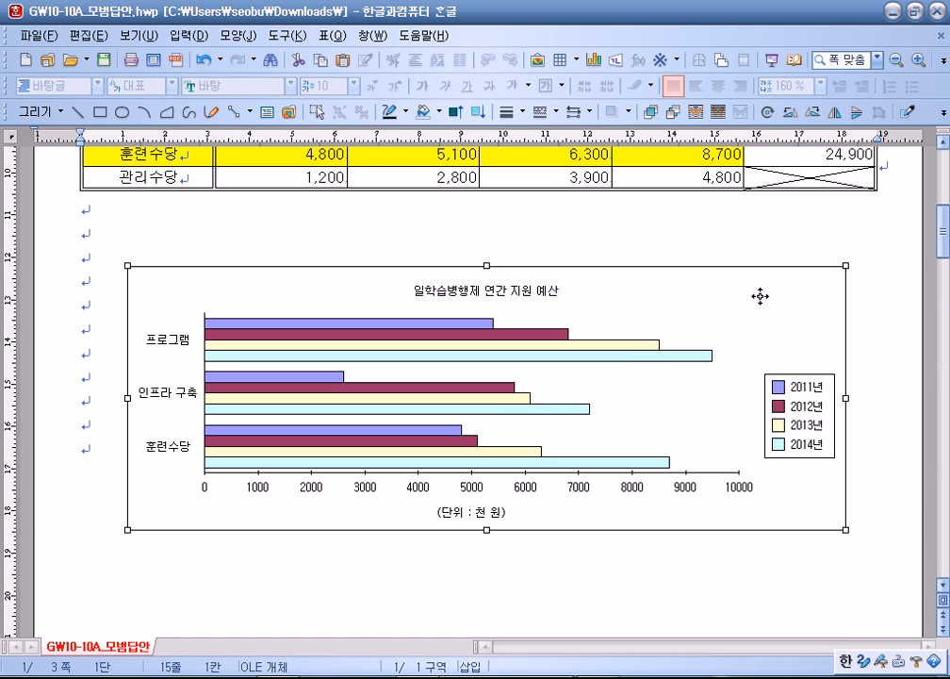
# Tick 글자처럼 취급 for the chart and delete the extra blank lines above it
pyautogui.doubleClick(760, 296)
pyautogui.click(251, 267)
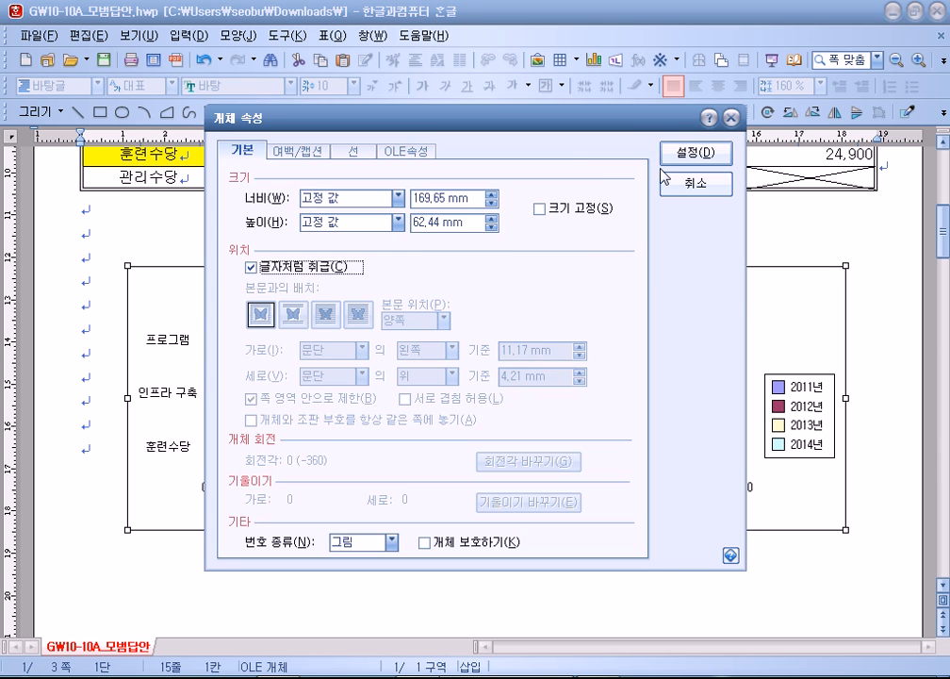
pyautogui.click(694, 151)
pyautogui.click(168, 220)
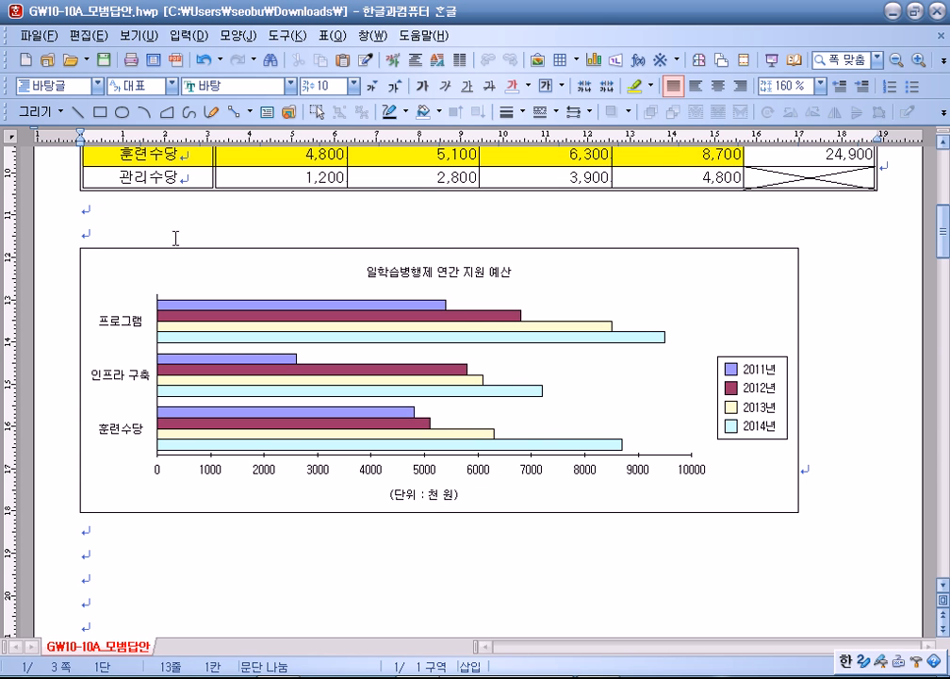
pyautogui.press('Return')
pyautogui.press('Return')
pyautogui.press('Return')
pyautogui.press('Return')
pyautogui.moveTo(91, 236); pyautogui.dragTo(88, 282)
pyautogui.click(114, 274)
pyautogui.scroll(-3, 166, 273)
pyautogui.scroll(3, 168, 276)
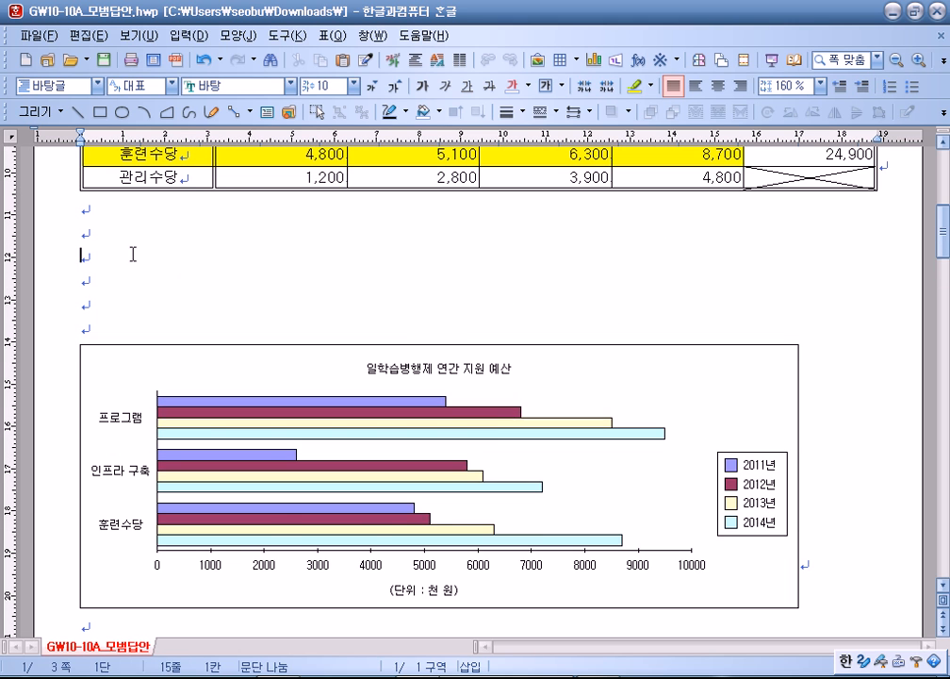
pyautogui.press('Delete')
pyautogui.press('Delete')
pyautogui.press('Delete')
pyautogui.press('Delete')
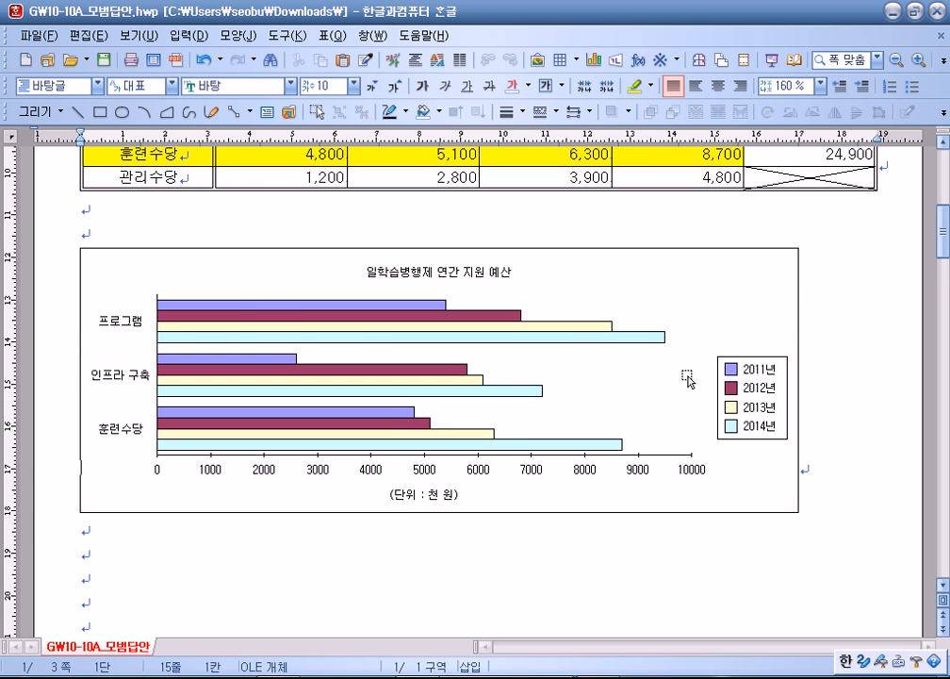
pyautogui.scroll(-3, 733, 397)
pyautogui.scroll(2, 820, 289)
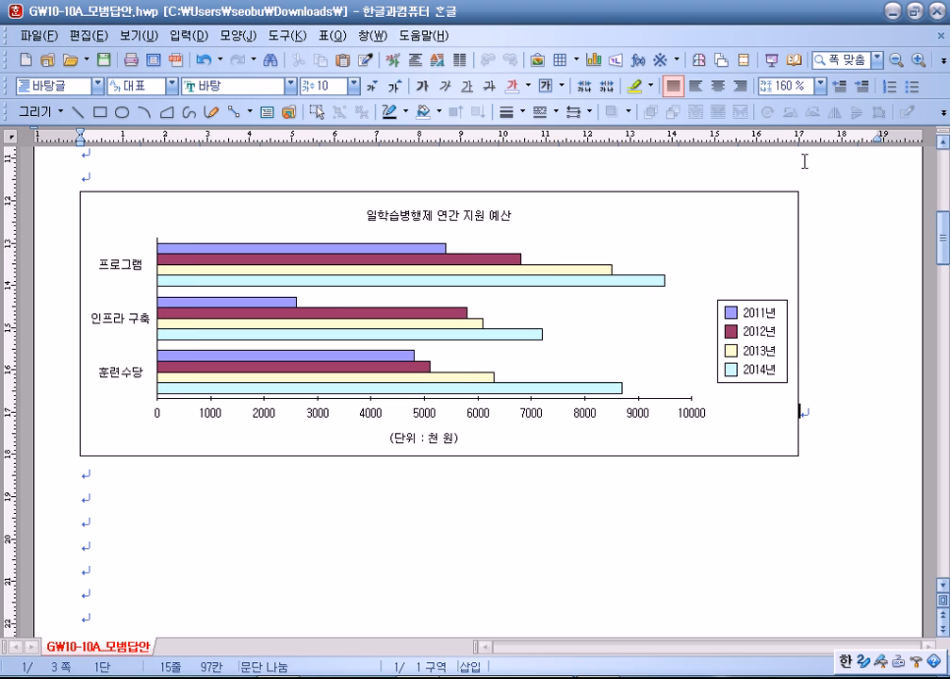
# Centre the chart on the page, then place the insertion point below the budget table
pyautogui.click(719, 86)
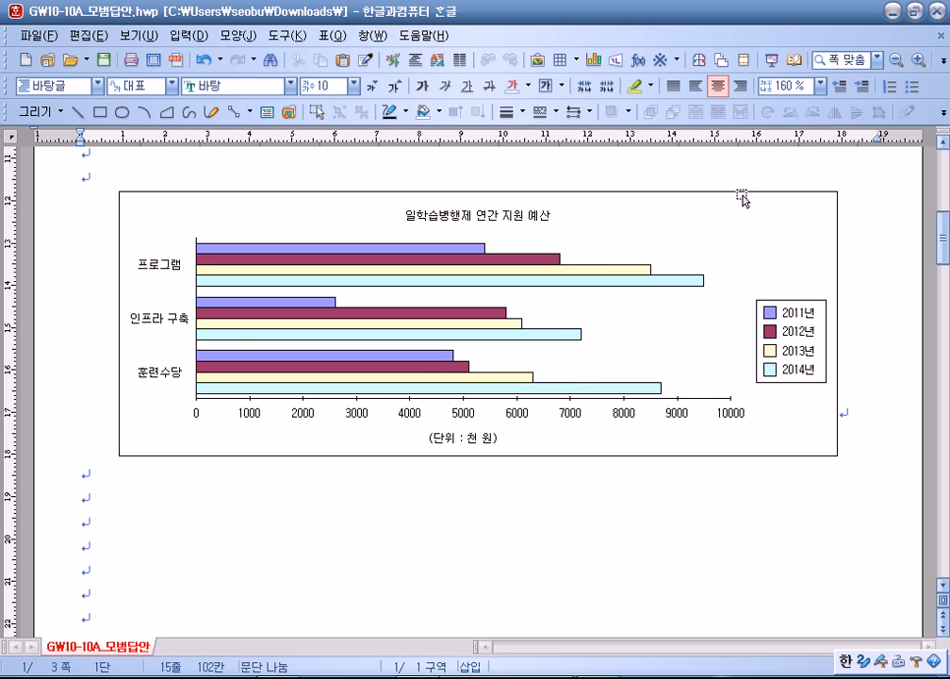
pyautogui.click(742, 87)
pyautogui.click(719, 86)
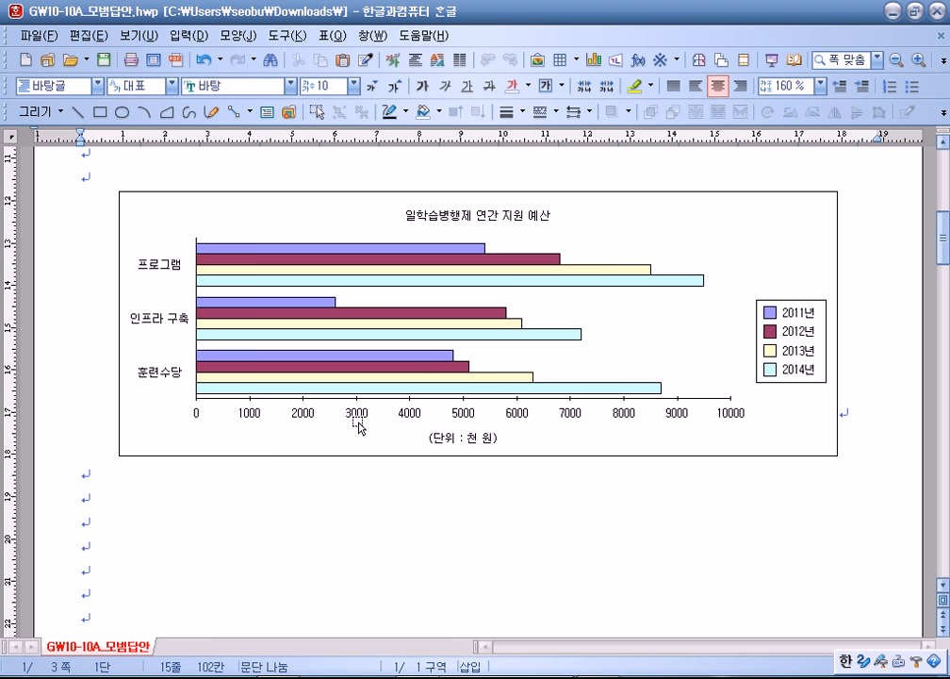
pyautogui.scroll(3, 490, 509)
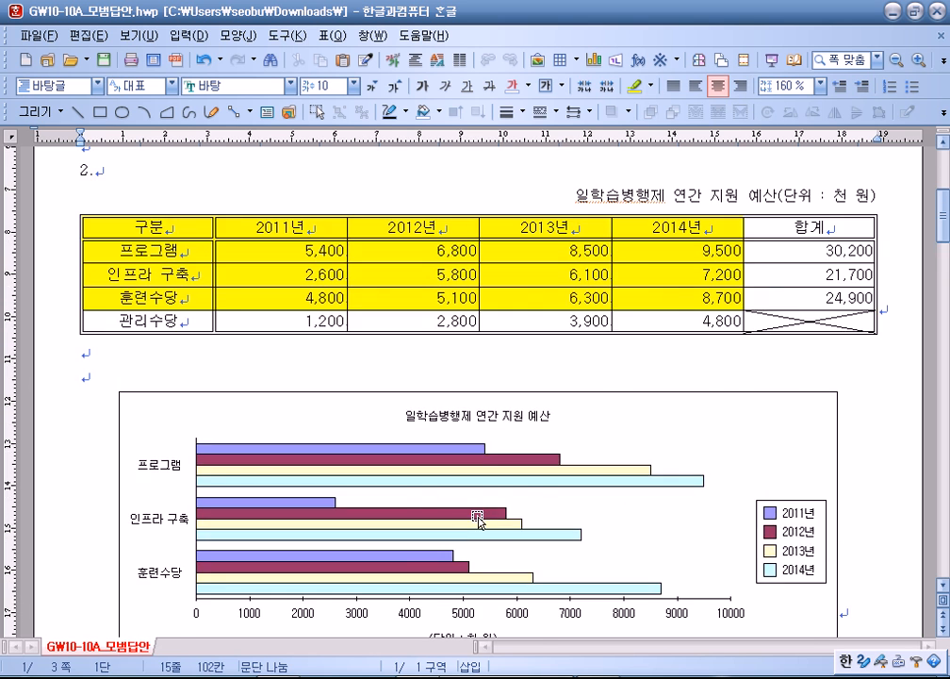
pyautogui.scroll(3, 481, 511)
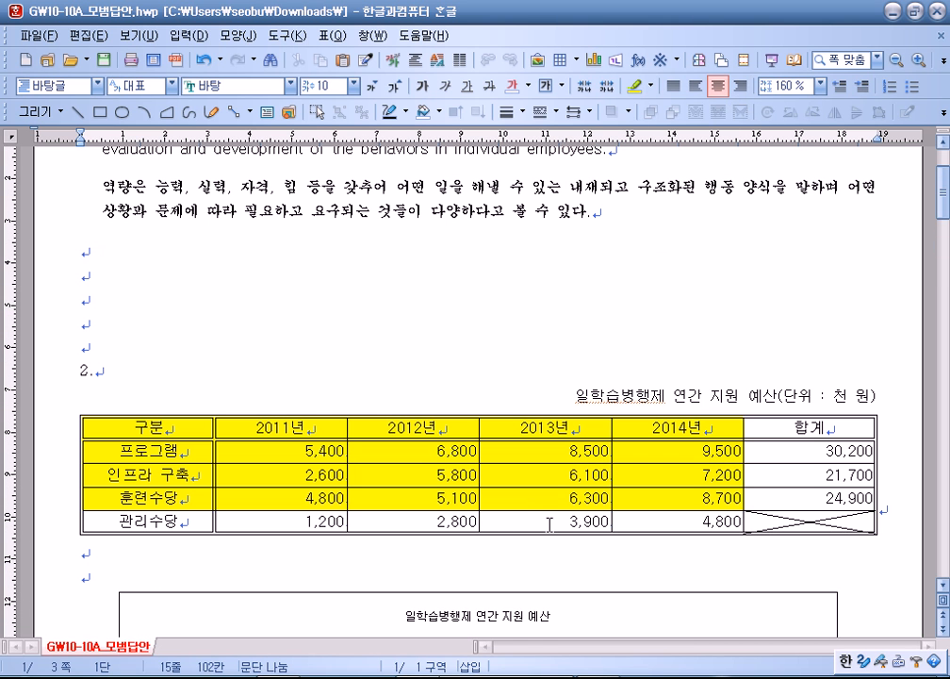
pyautogui.scroll(-5, 550, 524)
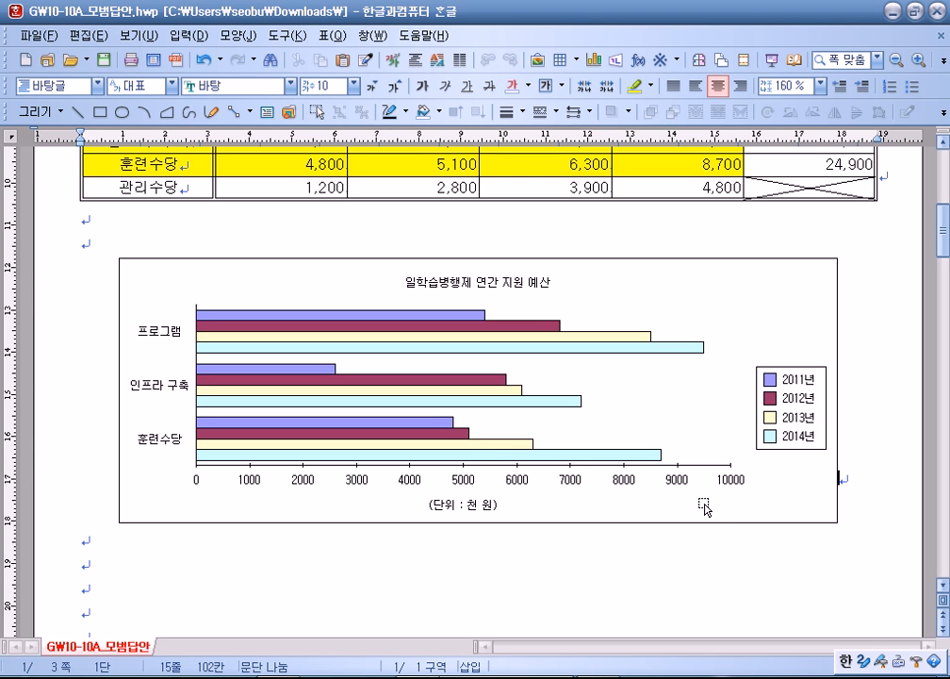
pyautogui.scroll(3, 700, 505)
pyautogui.click(235, 436)
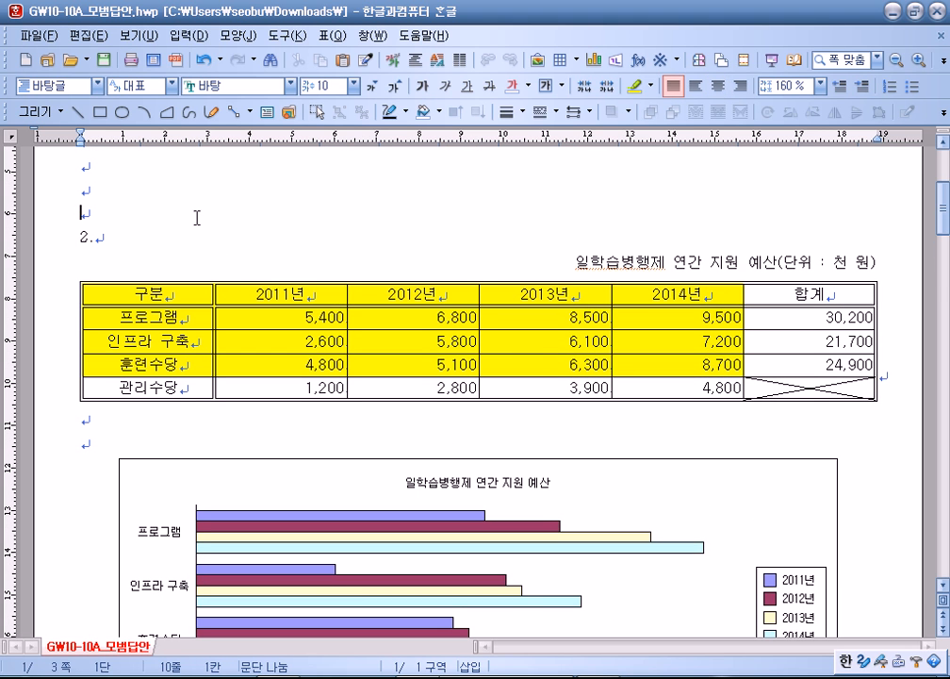
pyautogui.click(560, 60)
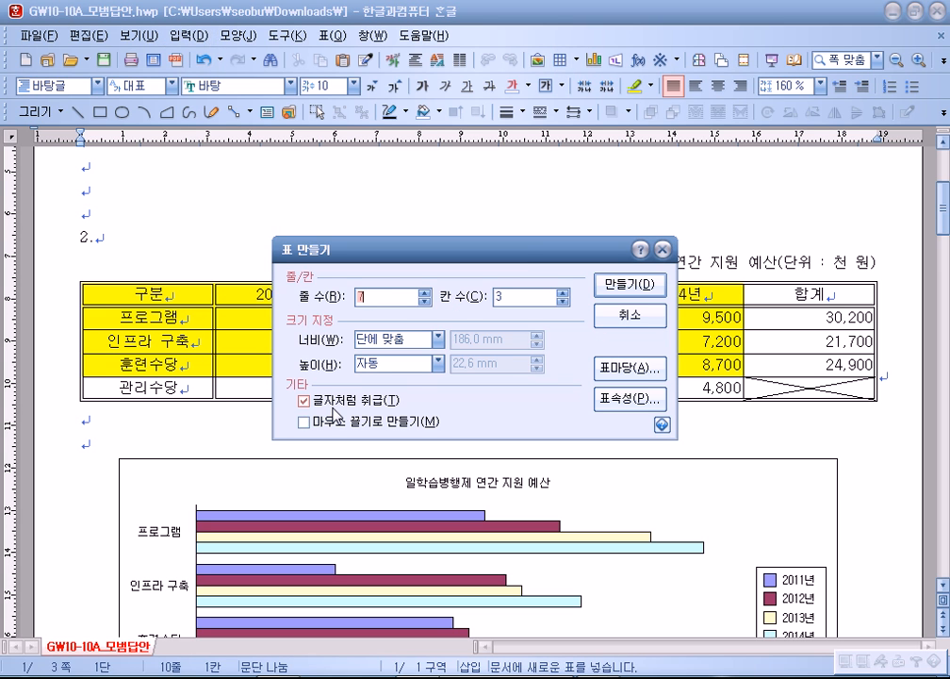
pyautogui.click(622, 284)
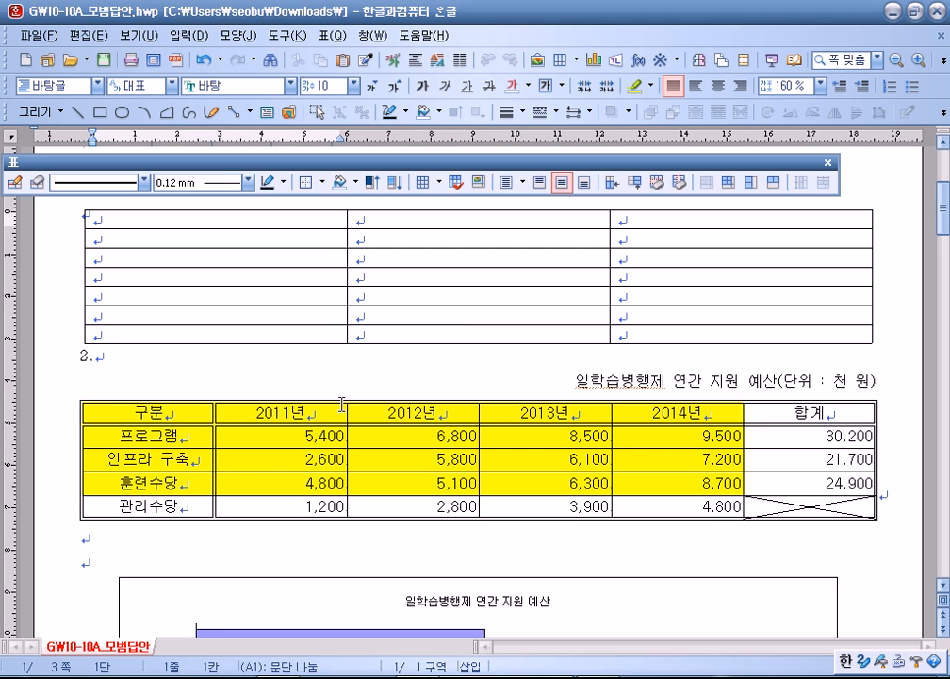
pyautogui.click(873, 294)
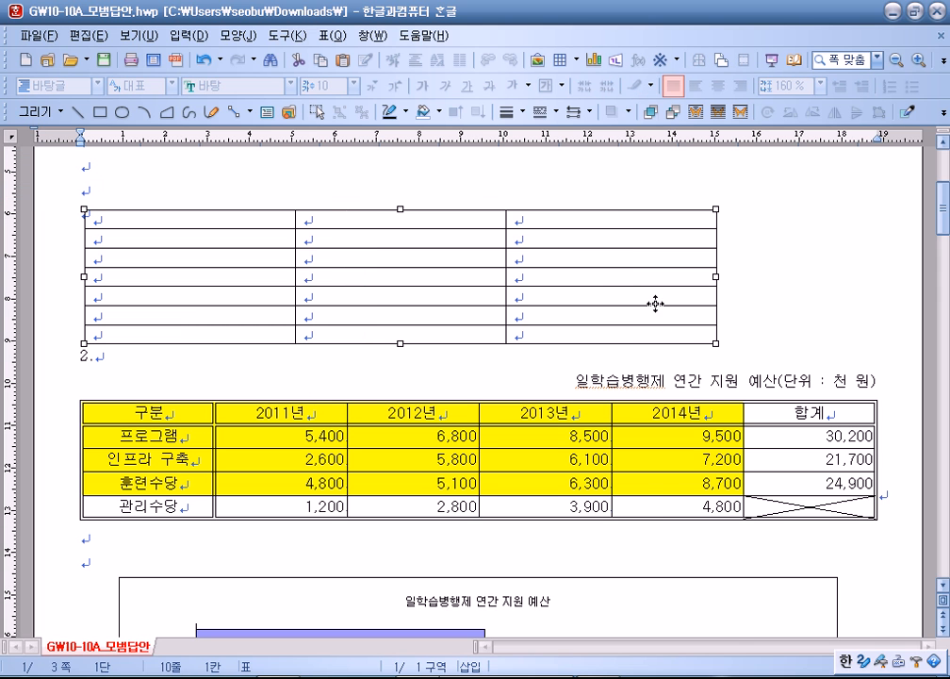
pyautogui.moveTo(602, 237); pyautogui.dragTo(649, 367)
pyautogui.moveTo(557, 430); pyautogui.dragTo(511, 286)
pyautogui.moveTo(502, 329); pyautogui.dragTo(536, 587)
pyautogui.moveTo(568, 541); pyautogui.dragTo(590, 471)
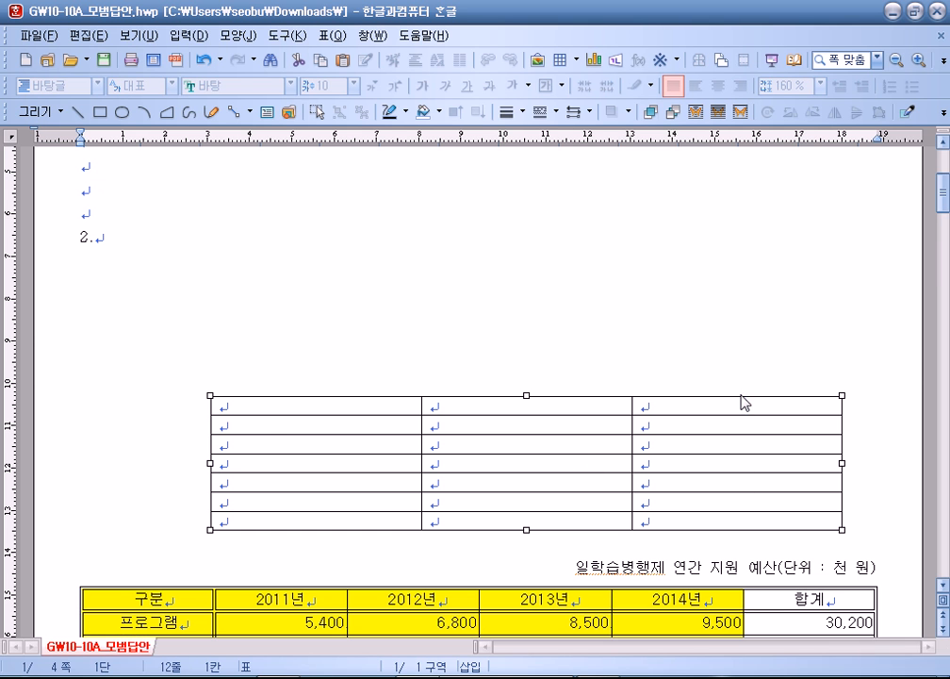
pyautogui.doubleClick(741, 394)
pyautogui.click(261, 314)
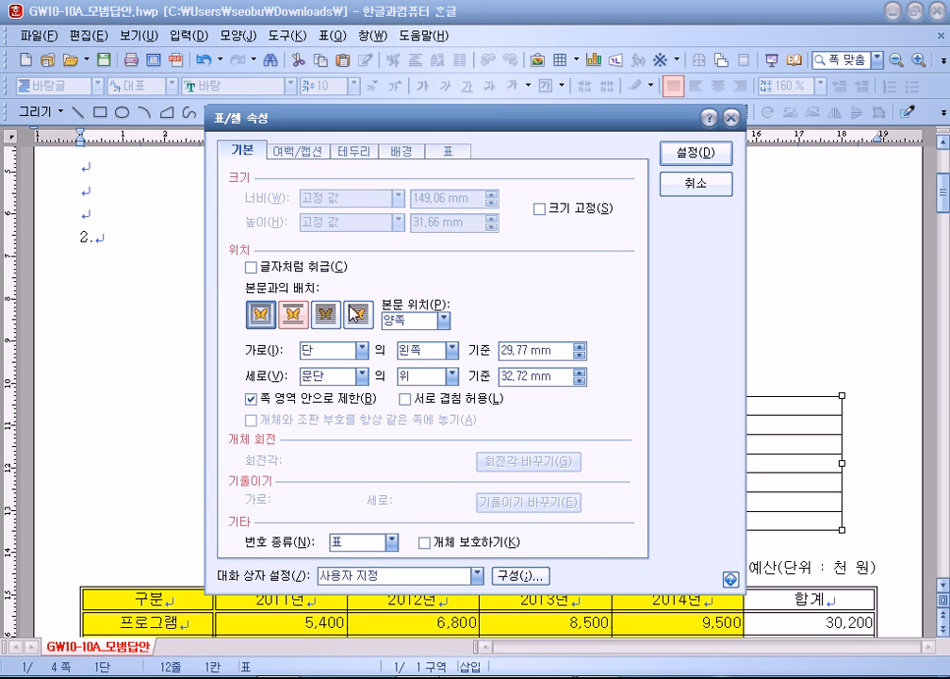
pyautogui.click(675, 184)
pyautogui.hotkey('ctrl', 'z')
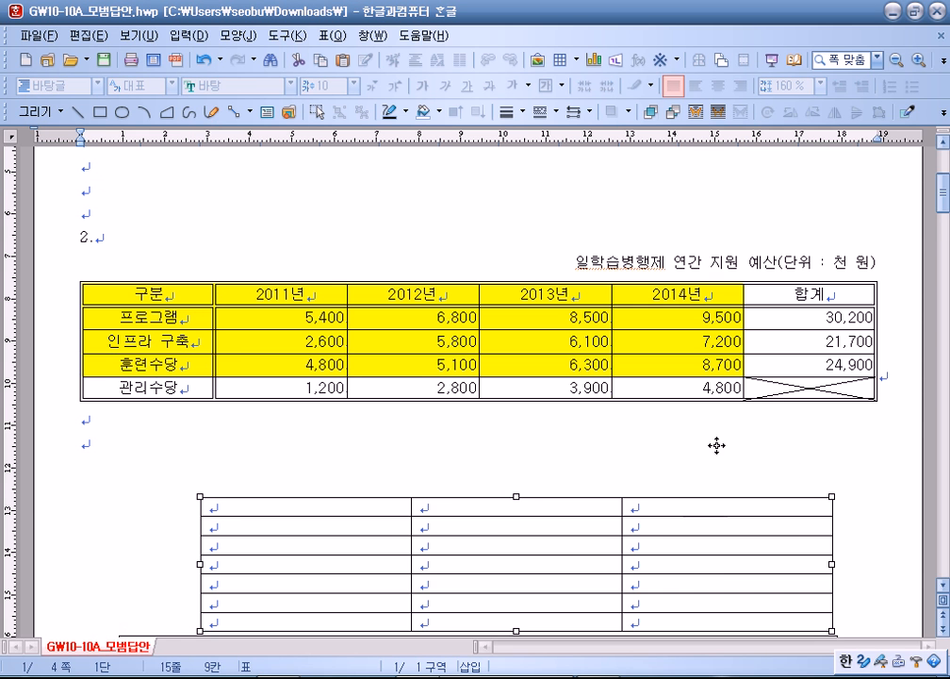
pyautogui.moveTo(704, 516); pyautogui.dragTo(716, 412)
pyautogui.scroll(-3, 696, 490)
pyautogui.moveTo(661, 224); pyautogui.dragTo(651, 547)
pyautogui.scroll(-3, 651, 547)
pyautogui.moveTo(635, 387); pyautogui.dragTo(594, 480)
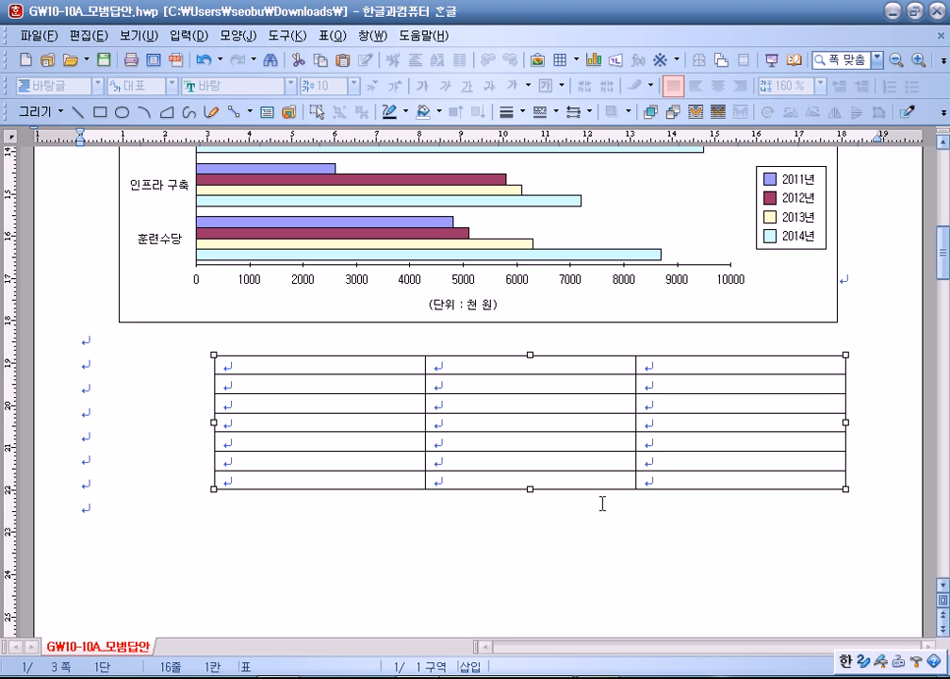
pyautogui.press('Delete')
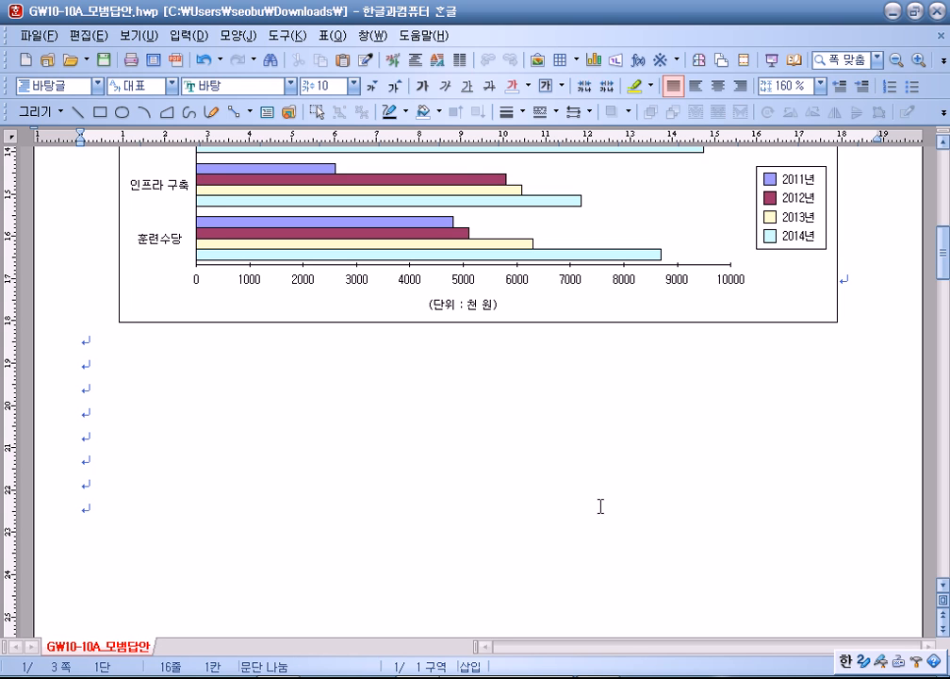
pyautogui.scroll(5, 521, 485)
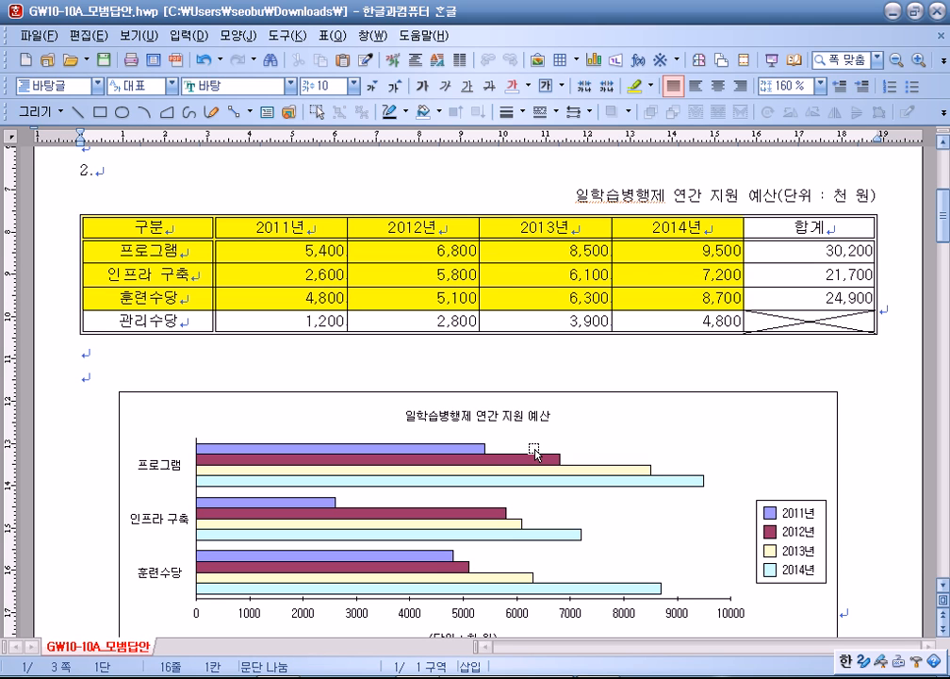
# Review the chart title's font settings, then leave chart editing
pyautogui.click(379, 357)
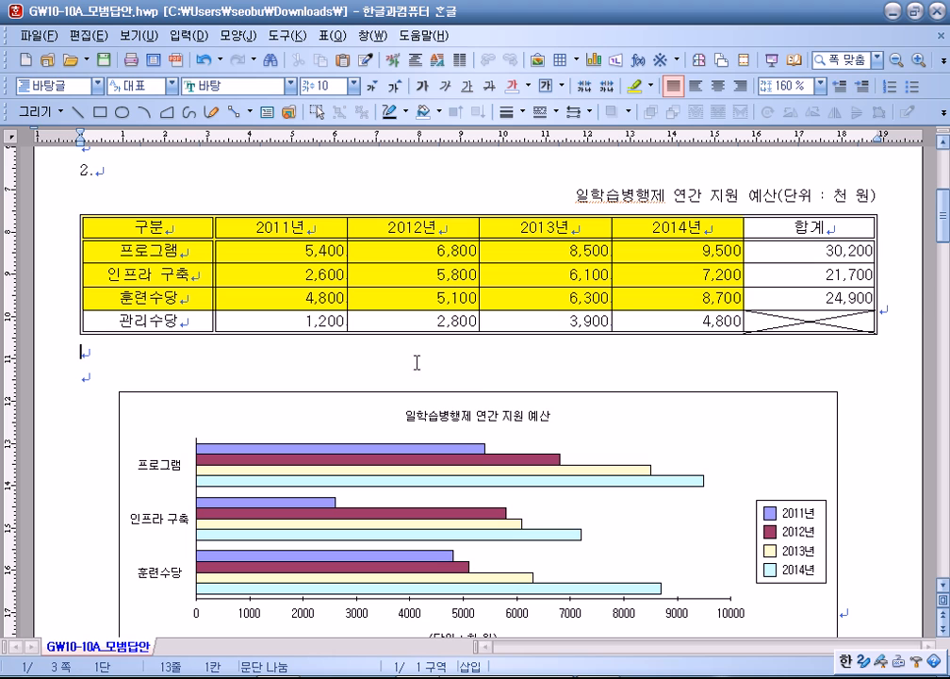
pyautogui.doubleClick(473, 416)
pyautogui.doubleClick(502, 397)
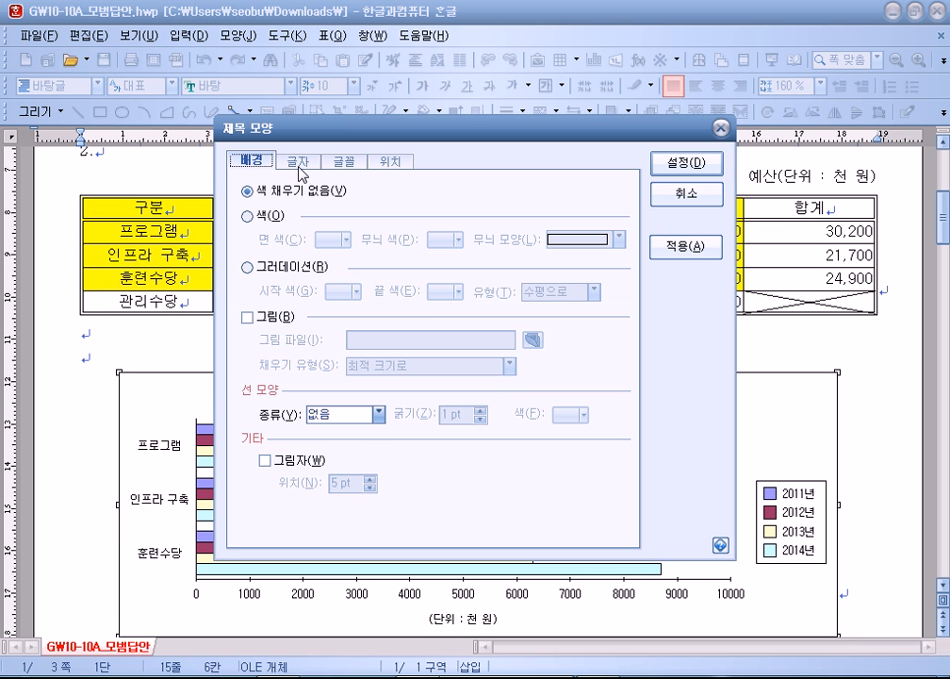
pyautogui.click(344, 165)
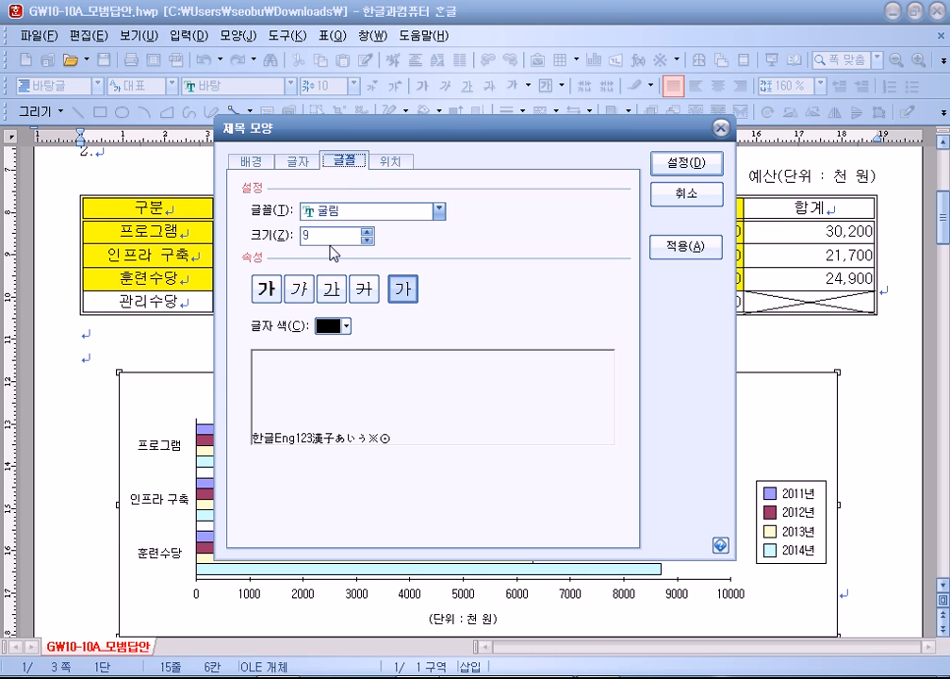
pyautogui.press('Return')
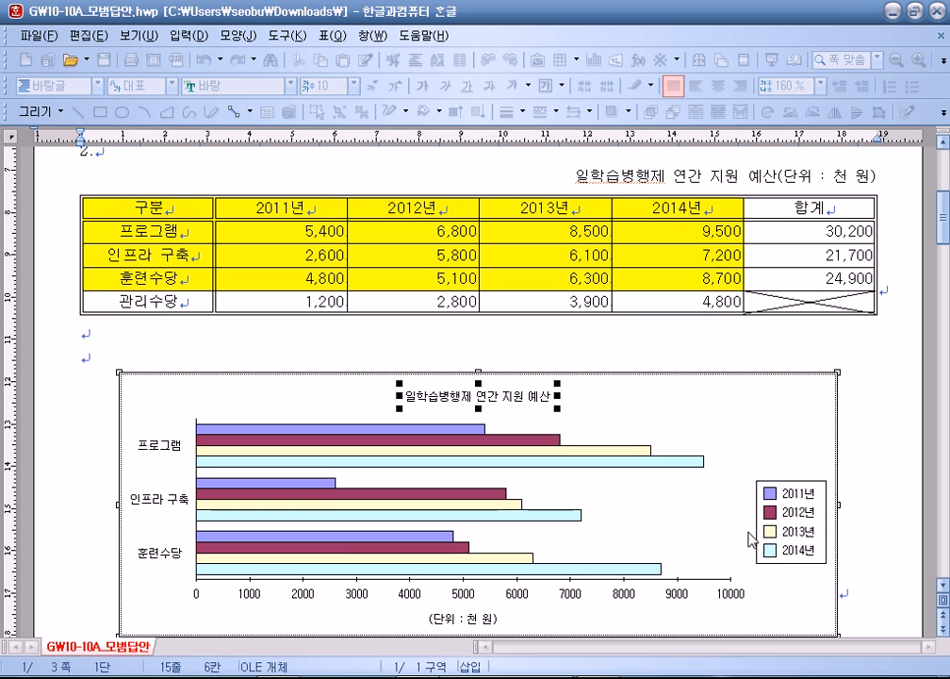
pyautogui.scroll(-3, 589, 524)
pyautogui.click(421, 484)
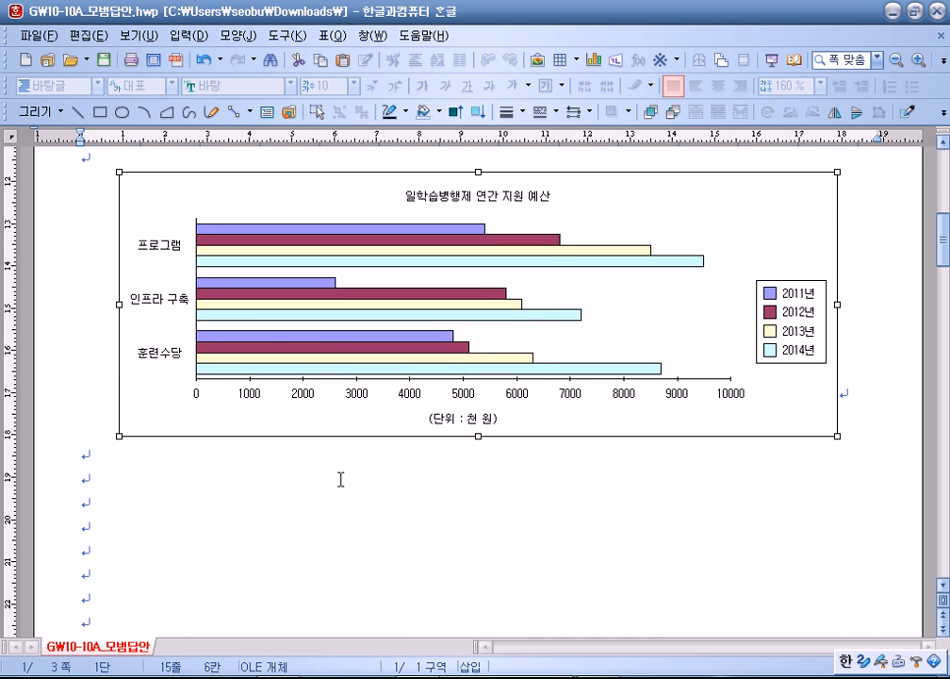
pyautogui.scroll(-8, 340, 479)
# After (1) in question 3, start an equation with overlined AB = and a root of (x-x)+(y-y)
pyautogui.click(128, 238)
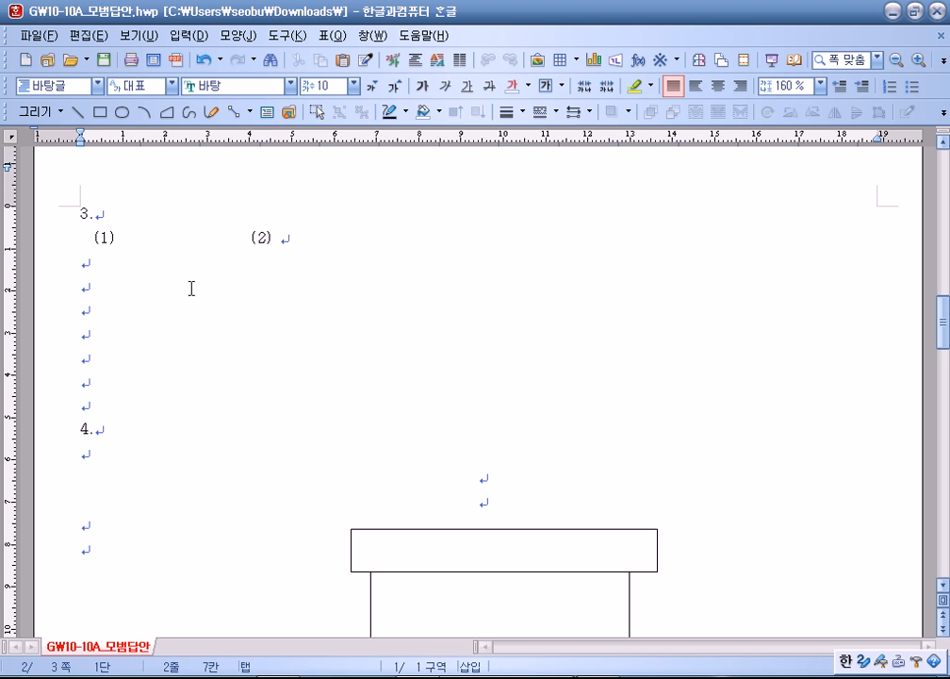
pyautogui.hotkey('ctrl', 'n')
pyautogui.press('m')
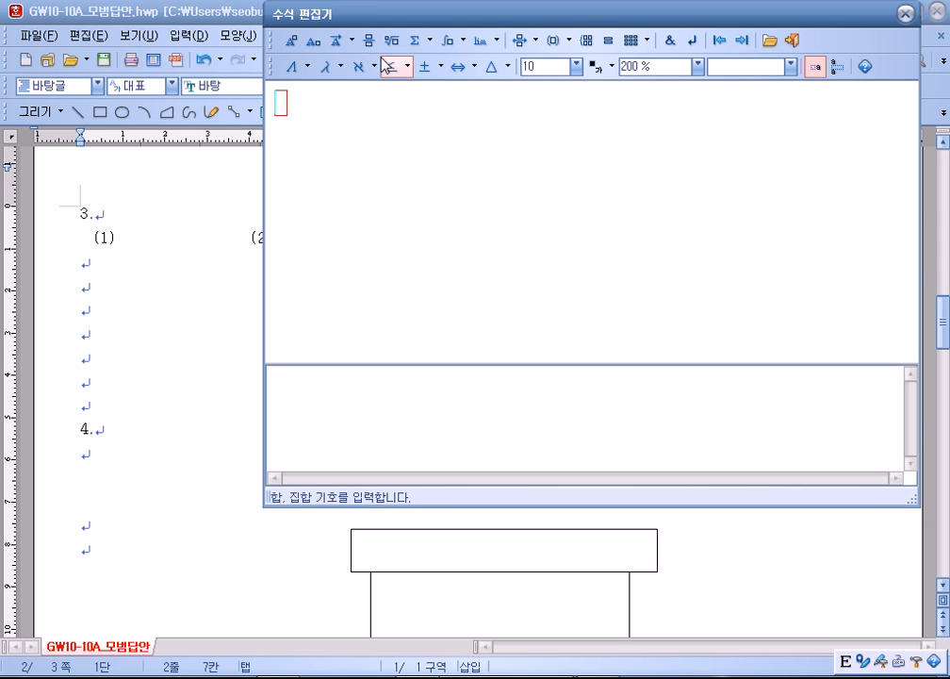
pyautogui.click(351, 45)
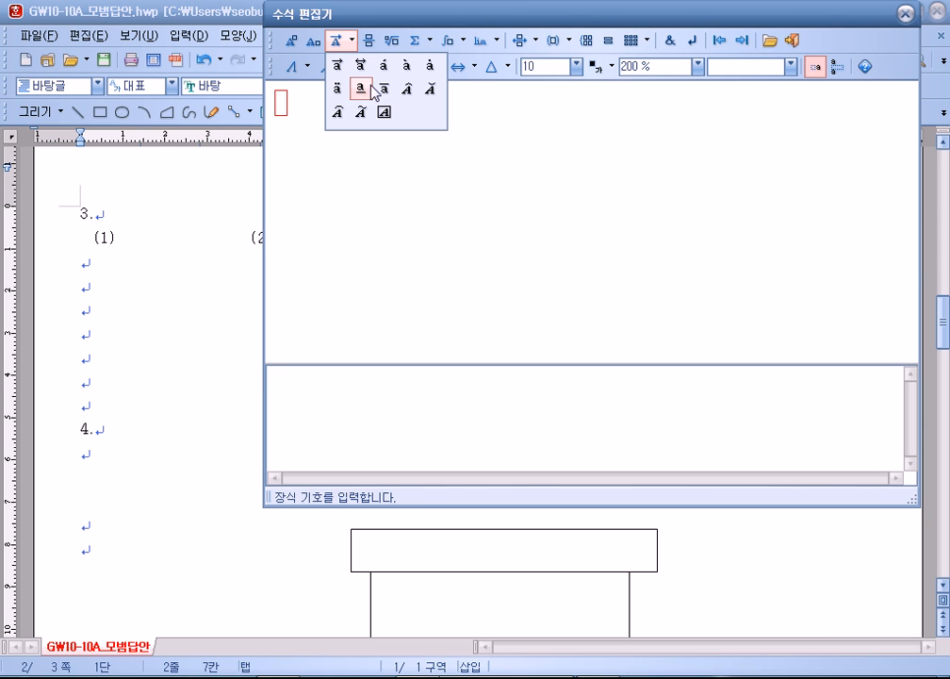
pyautogui.click(384, 90)
pyautogui.write('AB} =')
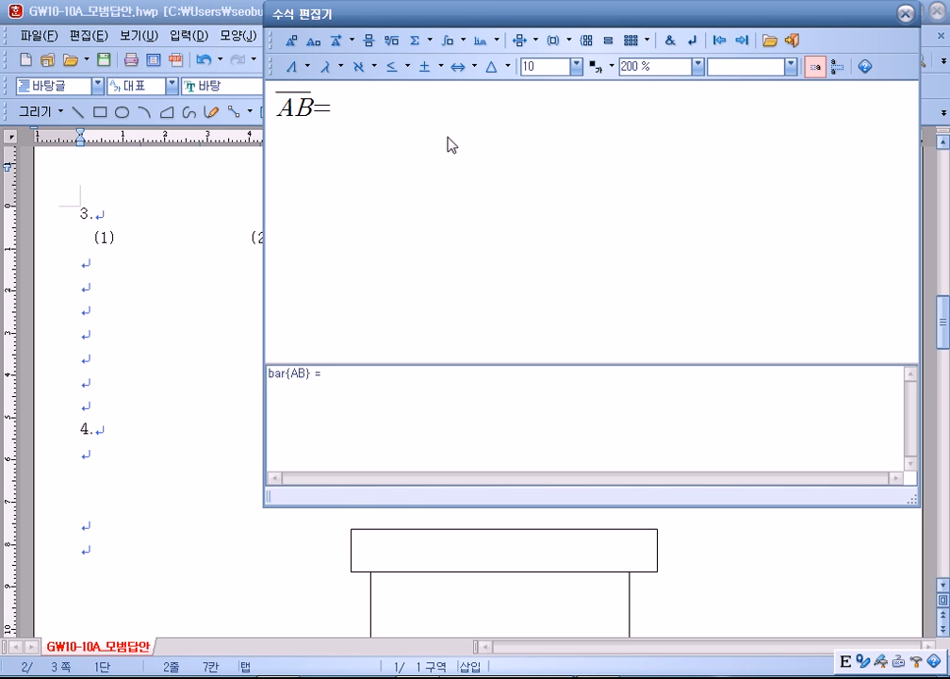
pyautogui.click(391, 41)
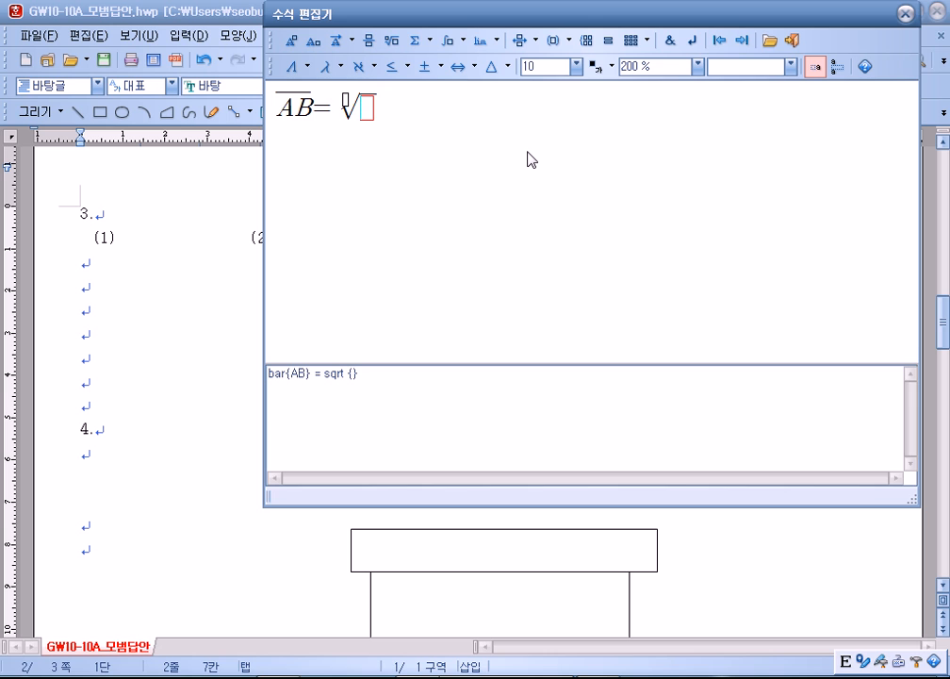
pyautogui.write('(x-x)')
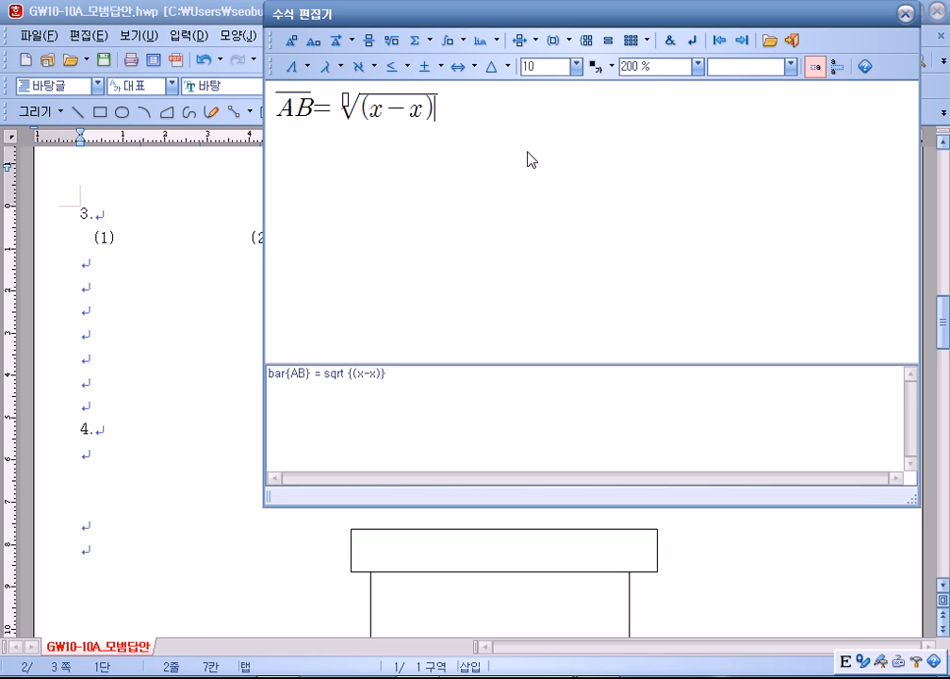
pyautogui.write('+(y-y')
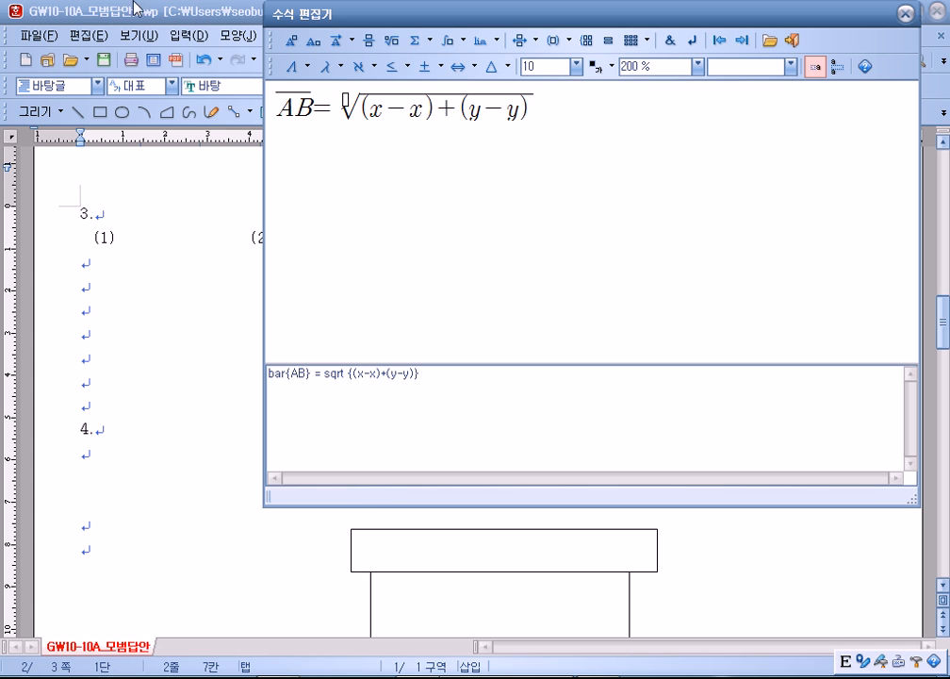
# Add subscripts to the x terms and square the x difference
pyautogui.click(314, 42)
pyautogui.write('2')
pyautogui.click(420, 129)
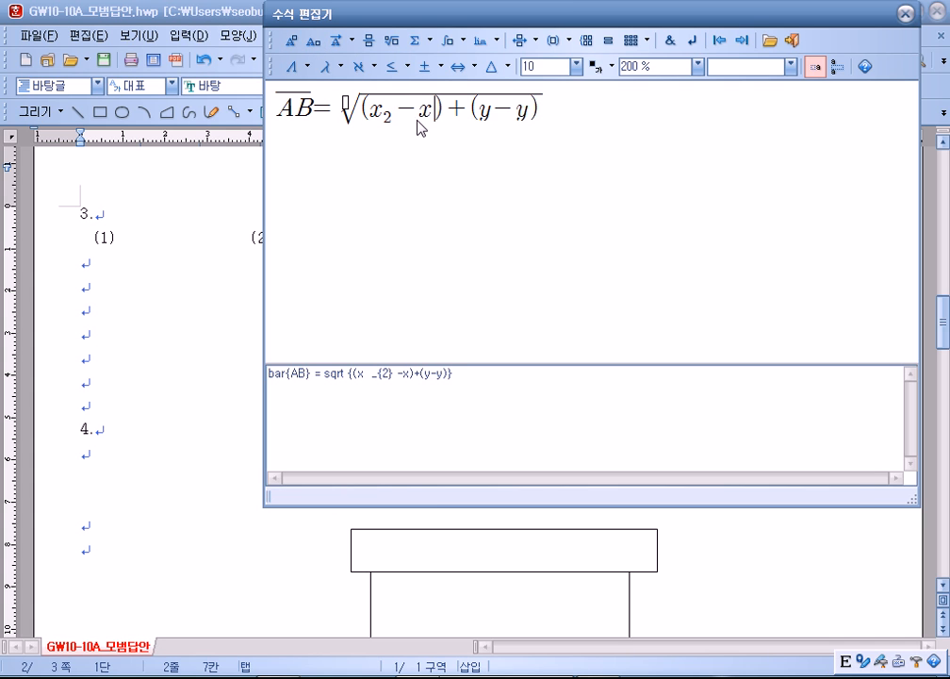
pyautogui.click(314, 43)
pyautogui.write('2')
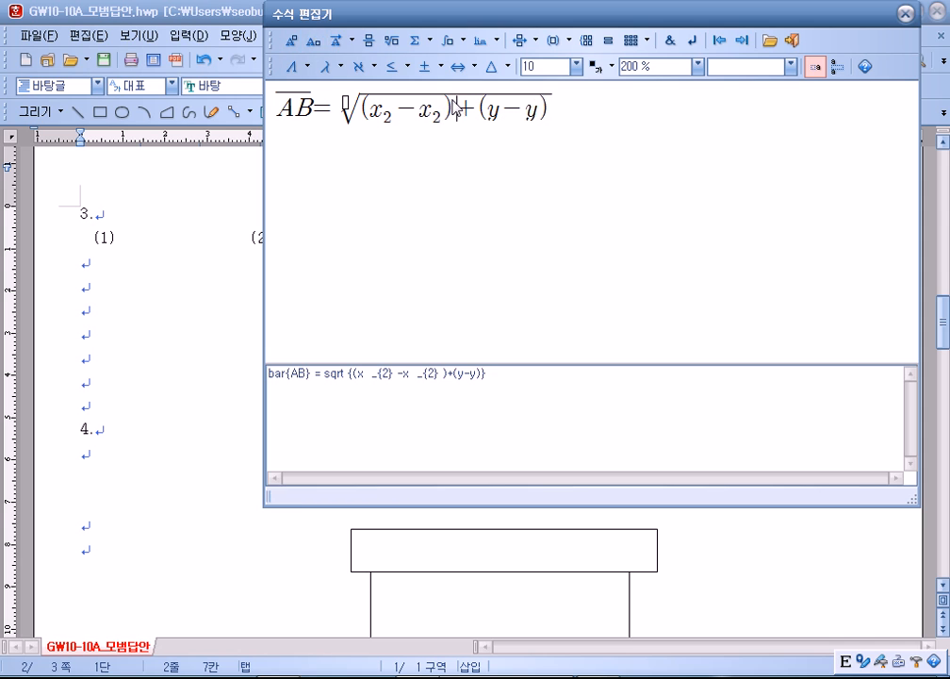
pyautogui.click(292, 42)
pyautogui.write('2')
# Give the y terms subscripts 2 and 1, fix the stray x subscript, square the y difference, and insert the equation
pyautogui.click(505, 114)
pyautogui.click(314, 43)
pyautogui.write('2')
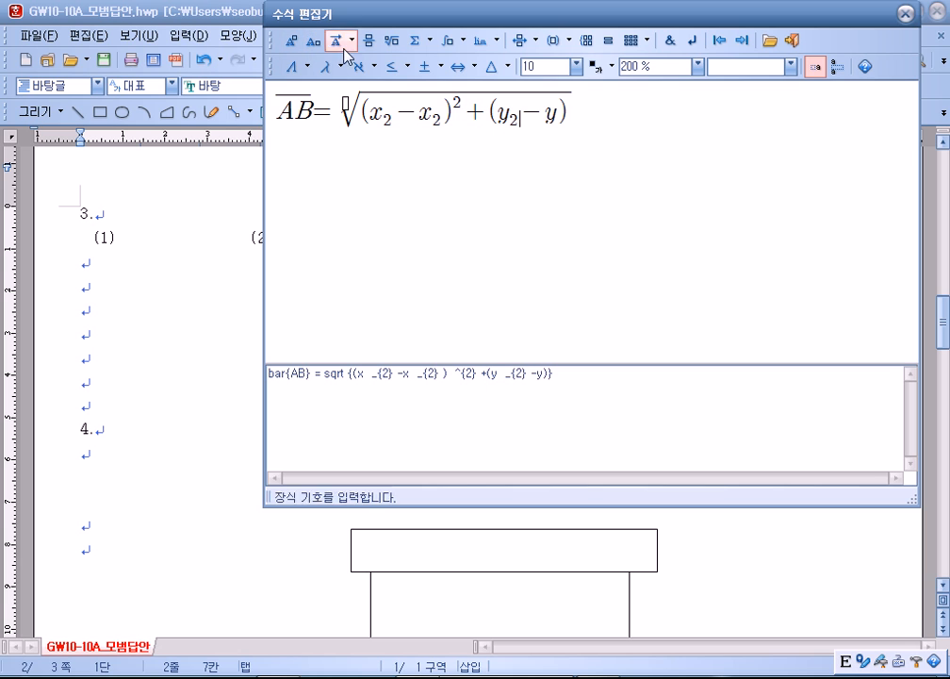
pyautogui.doubleClick(556, 113)
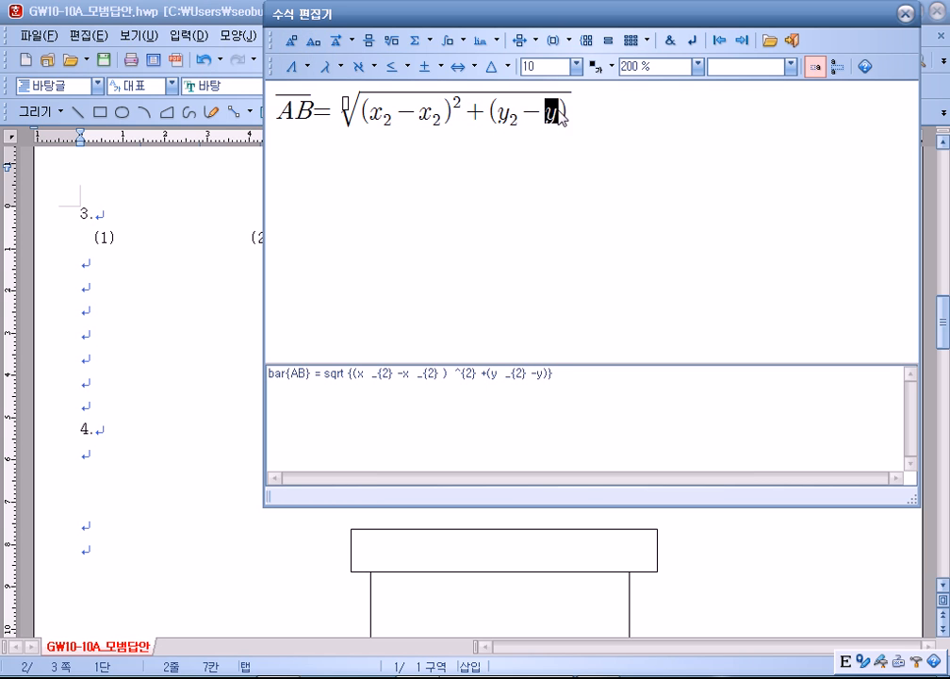
pyautogui.click(314, 42)
pyautogui.write('1')
pyautogui.write('1')
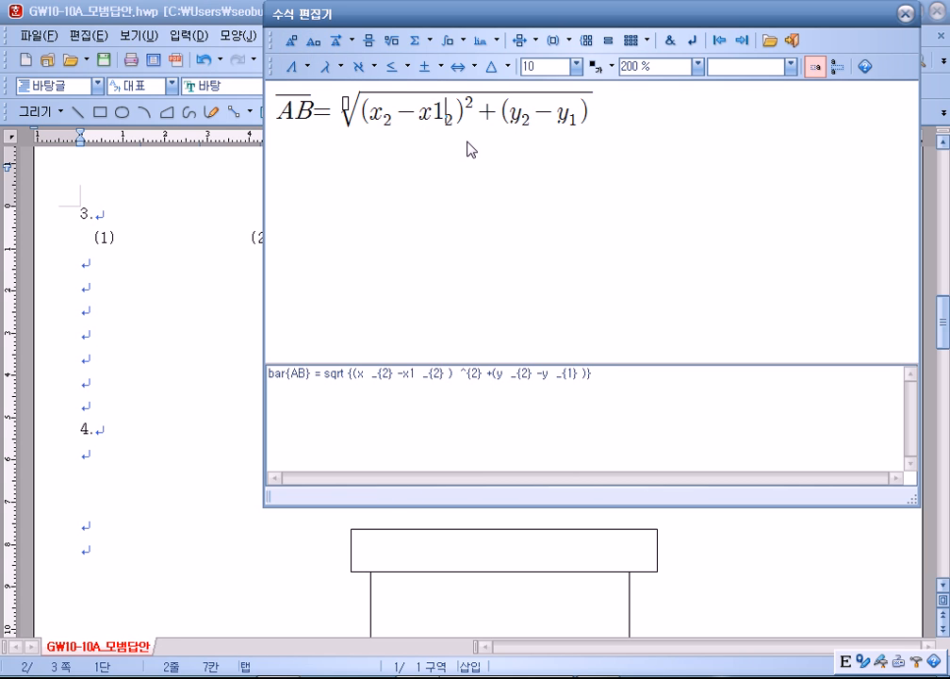
pyautogui.press('BackSpace')
pyautogui.press('Delete')
pyautogui.write('1')
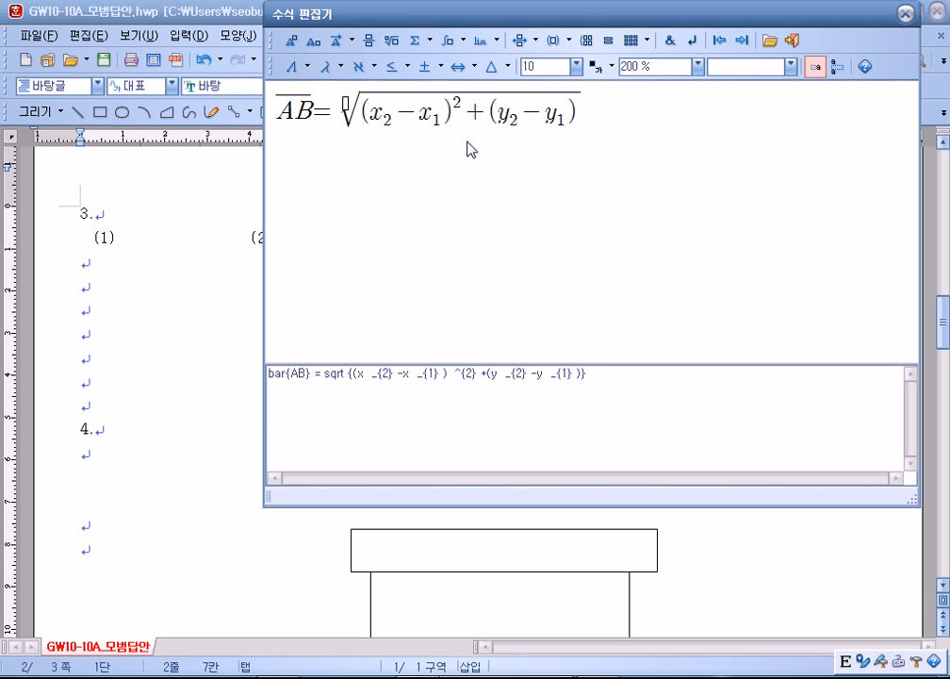
pyautogui.click(593, 128)
pyautogui.click(290, 40)
pyautogui.click(794, 41)
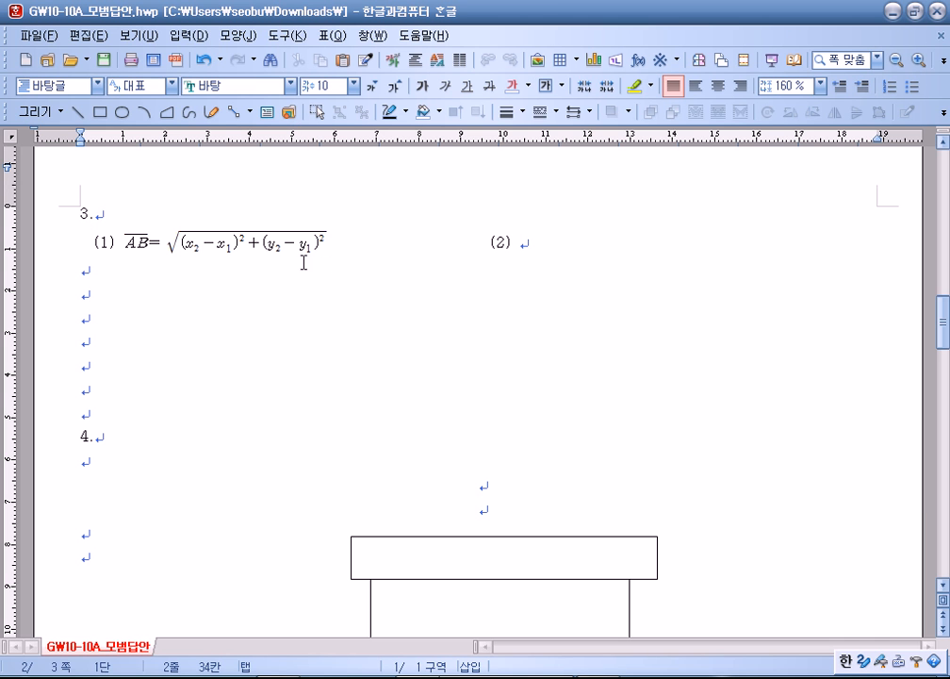
pyautogui.click(525, 258)
# Start equation (2) with 1/λ = 1.097
pyautogui.hotkey('ctrl', 'n')
pyautogui.press('m')
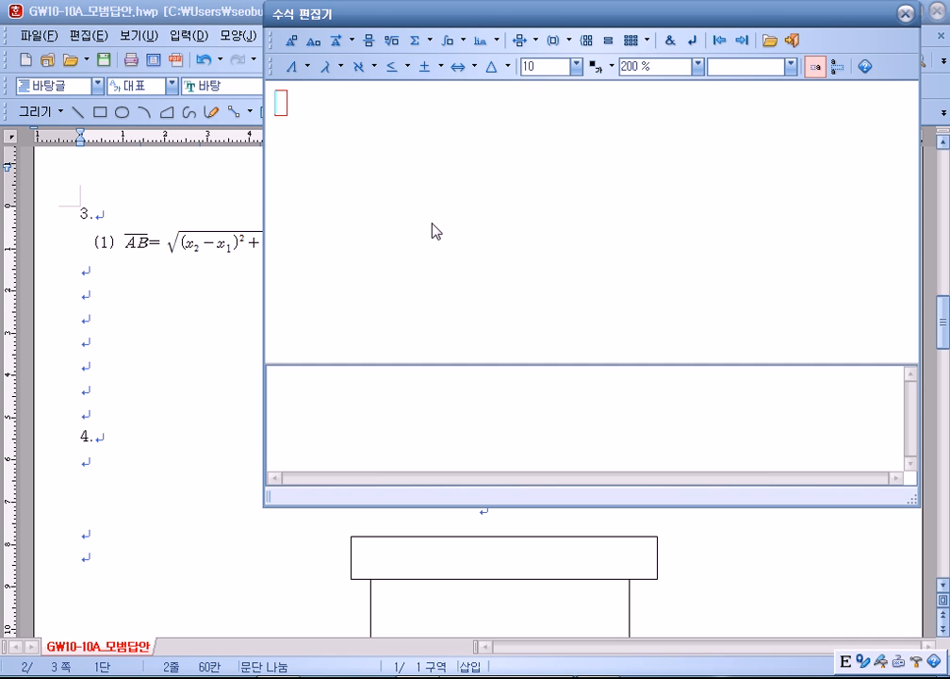
pyautogui.click(335, 41)
pyautogui.write('1} over {}')
pyautogui.press('Tab')
pyautogui.click(330, 66)
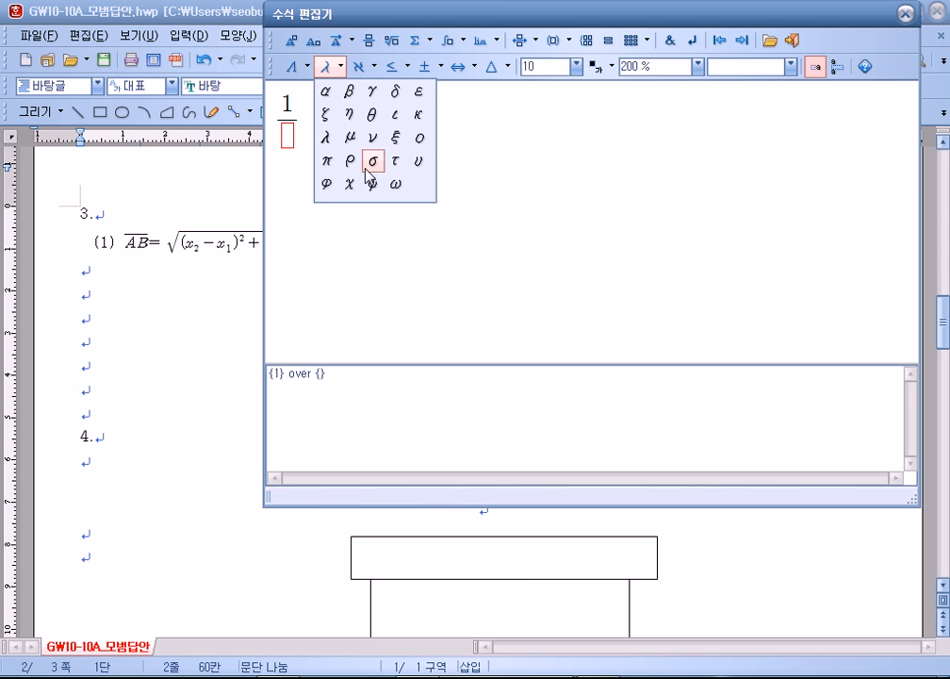
pyautogui.click(326, 138)
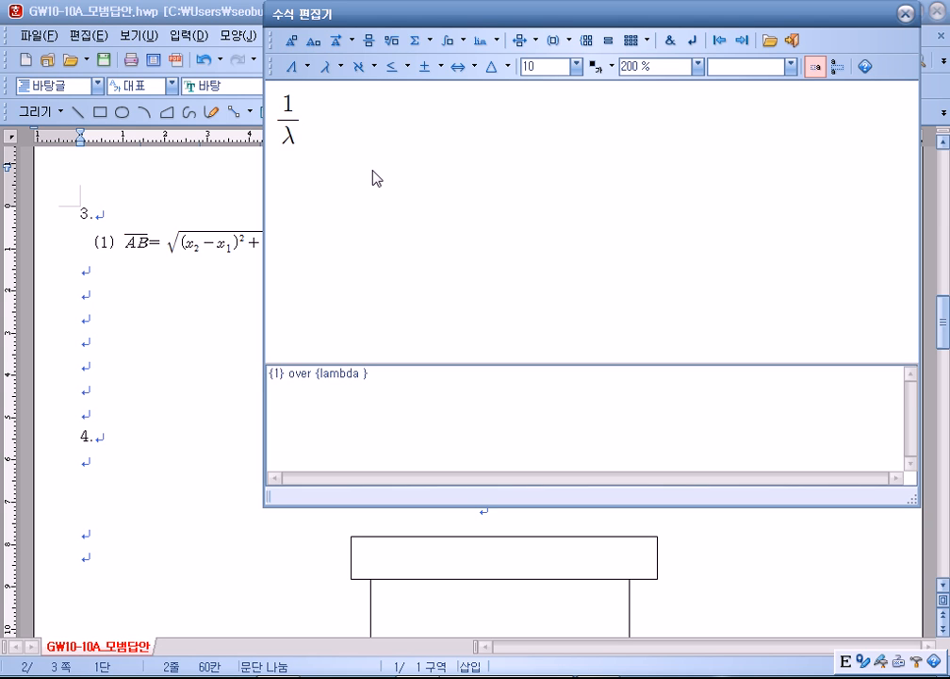
pyautogui.click(315, 145)
pyautogui.write('=1.097')
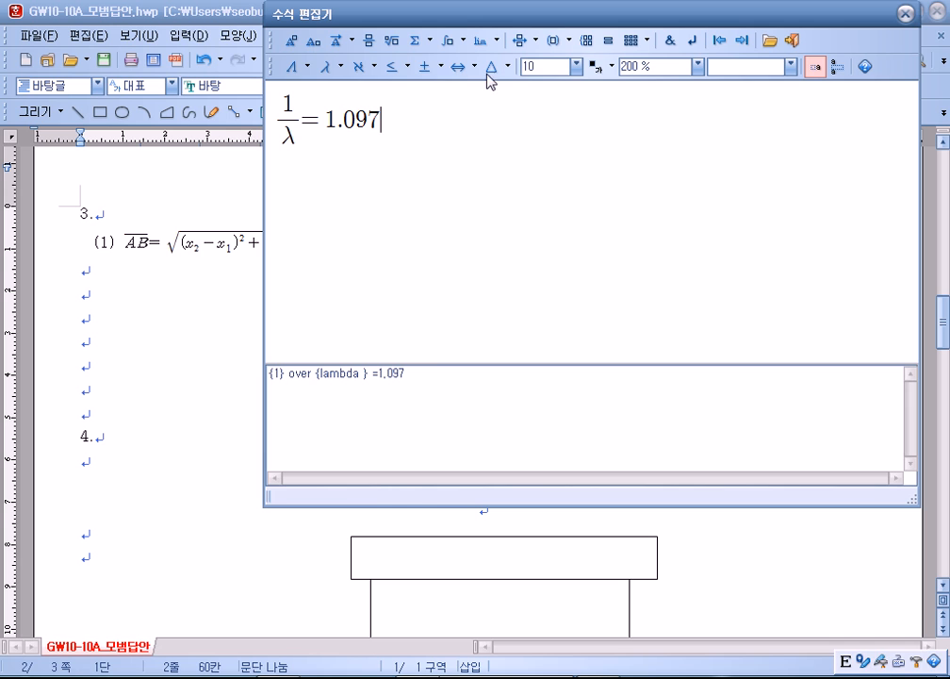
# Append ×10⁵ and an opening parenthesis with a minus sign
pyautogui.click(441, 66)
pyautogui.click(483, 99)
pyautogui.write('10')
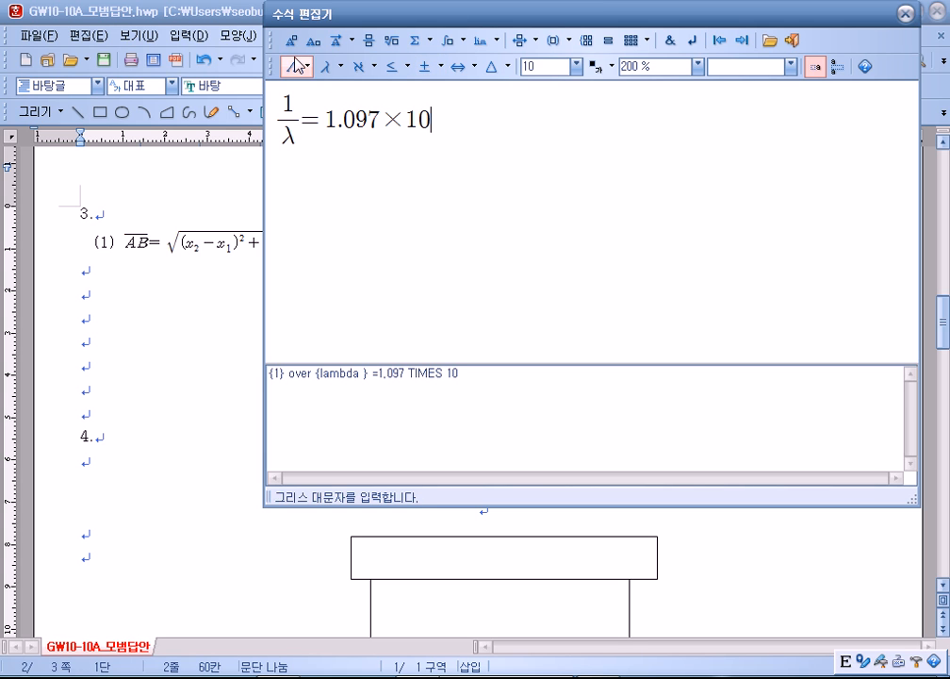
pyautogui.click(291, 40)
pyautogui.write('5')
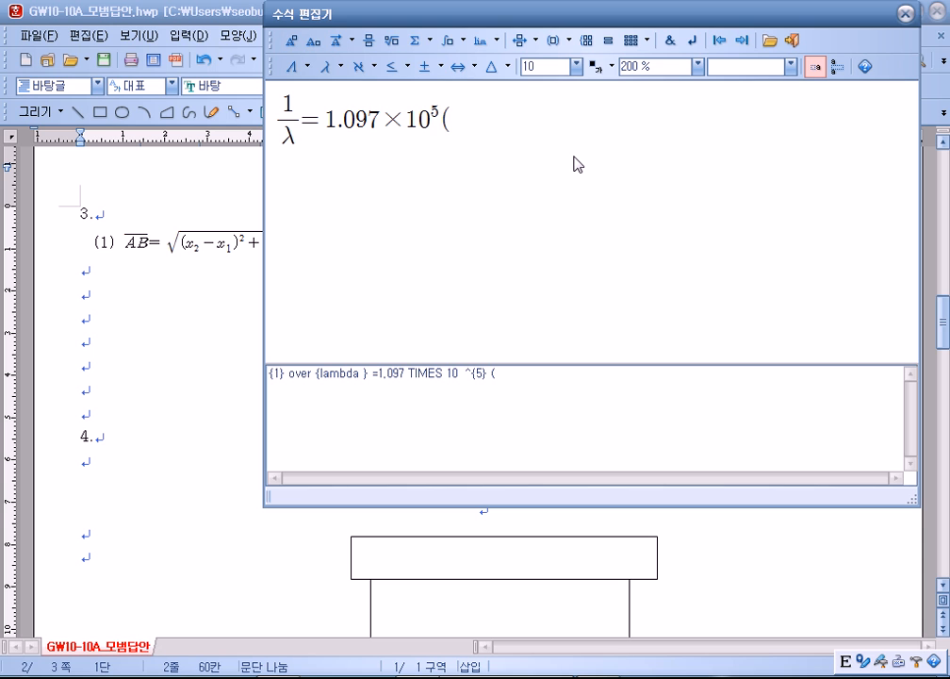
pyautogui.write('(-')
# Fill the parentheses with the fractions 1/2² − 1/n²
pyautogui.click(368, 39)
pyautogui.click(497, 125)
pyautogui.click(368, 40)
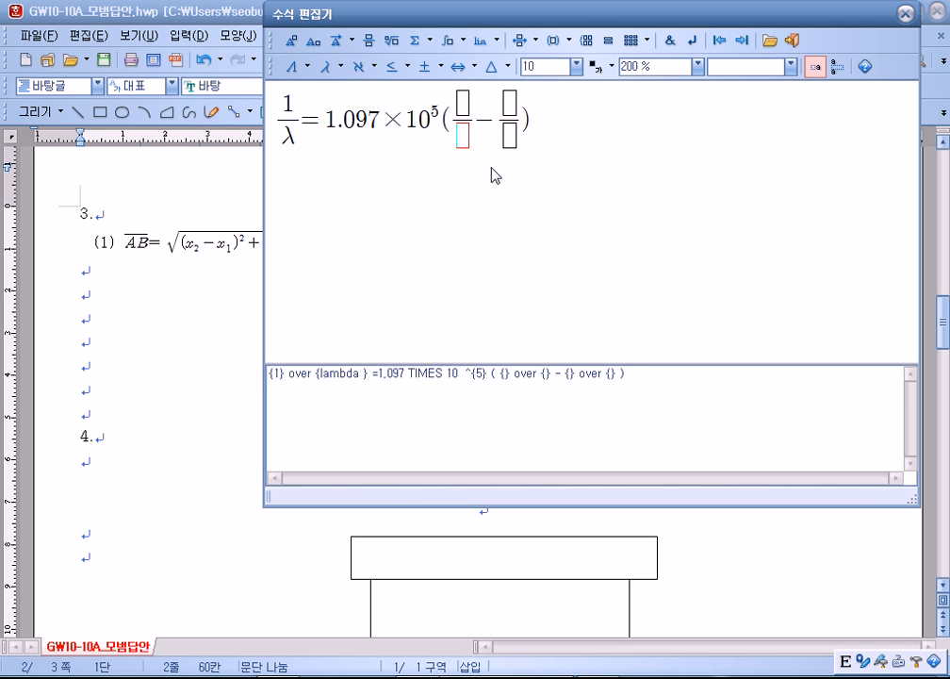
pyautogui.write('1')
pyautogui.press('Tab')
pyautogui.write('2')
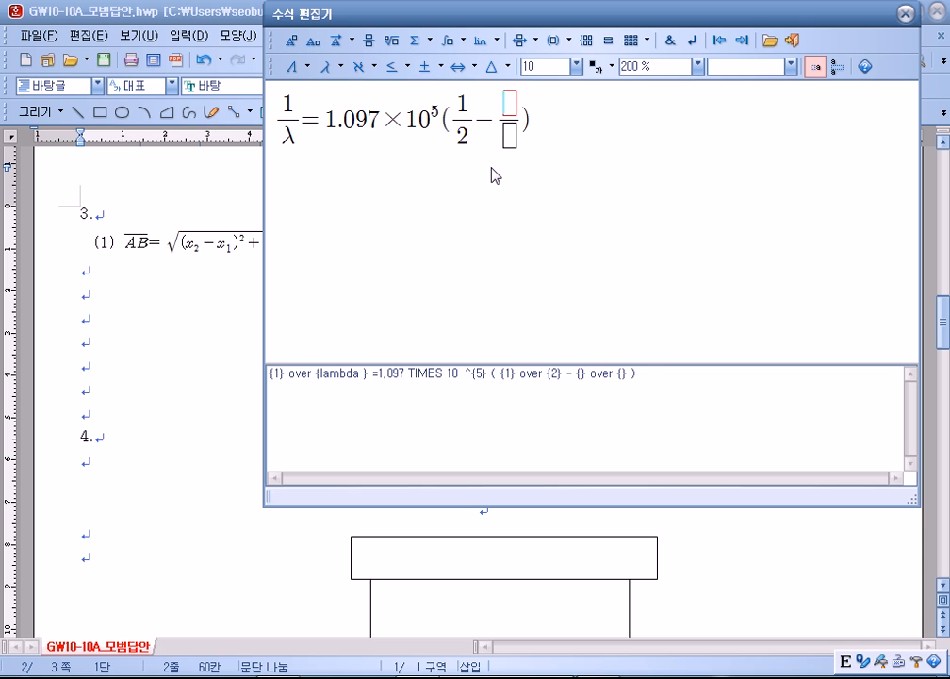
pyautogui.write('1')
pyautogui.press('Tab')
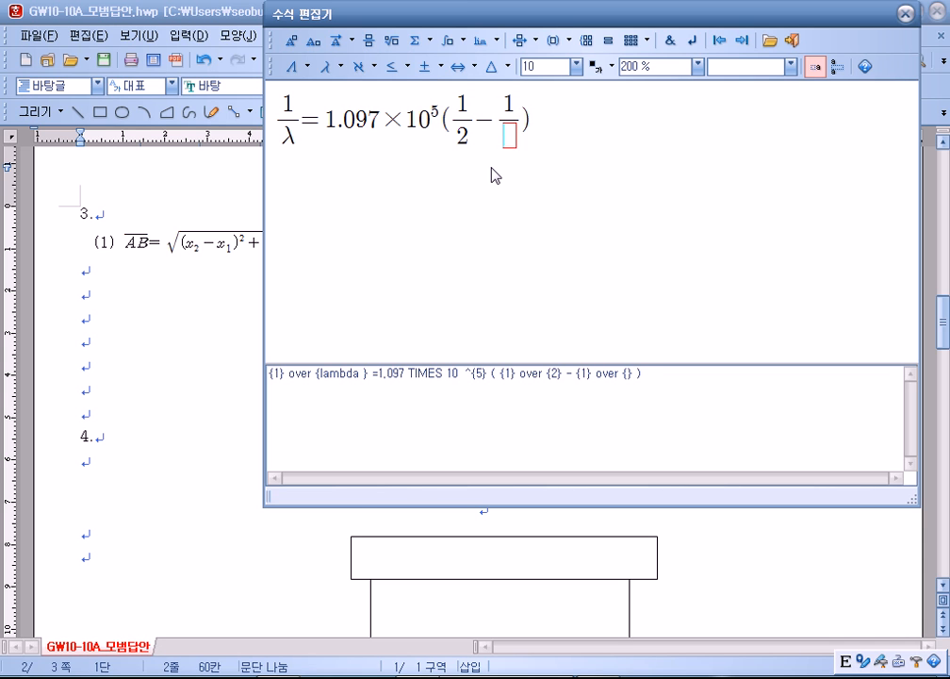
pyautogui.write('n  ^{2')
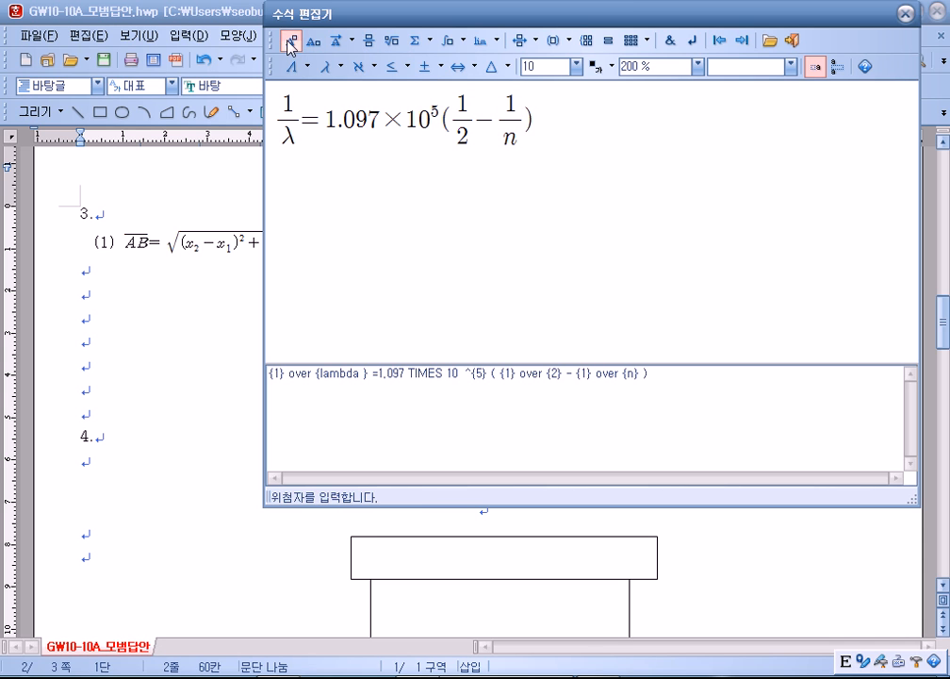
pyautogui.click(290, 42)
pyautogui.write('2')
pyautogui.click(464, 144)
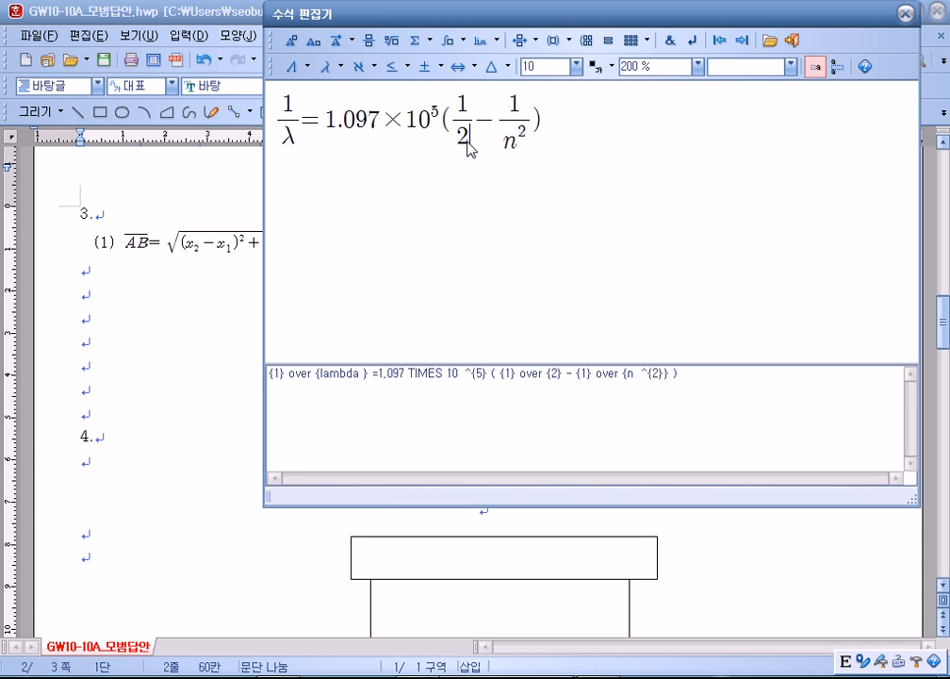
pyautogui.click(289, 42)
pyautogui.write('2')
pyautogui.click(548, 125)
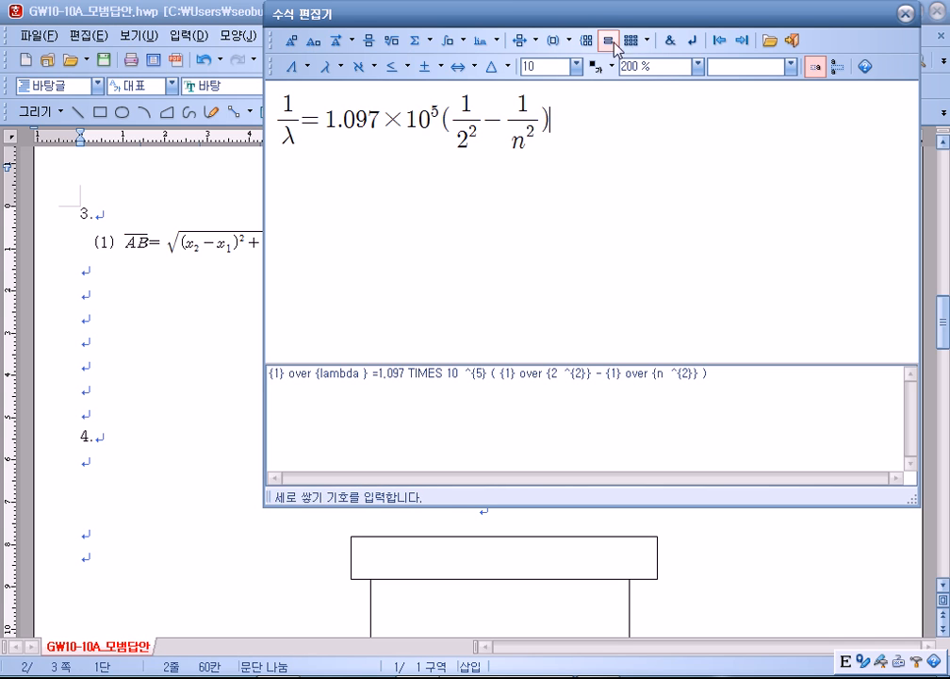
# Add another pair of parentheses holding nested empty fractions
pyautogui.click(568, 41)
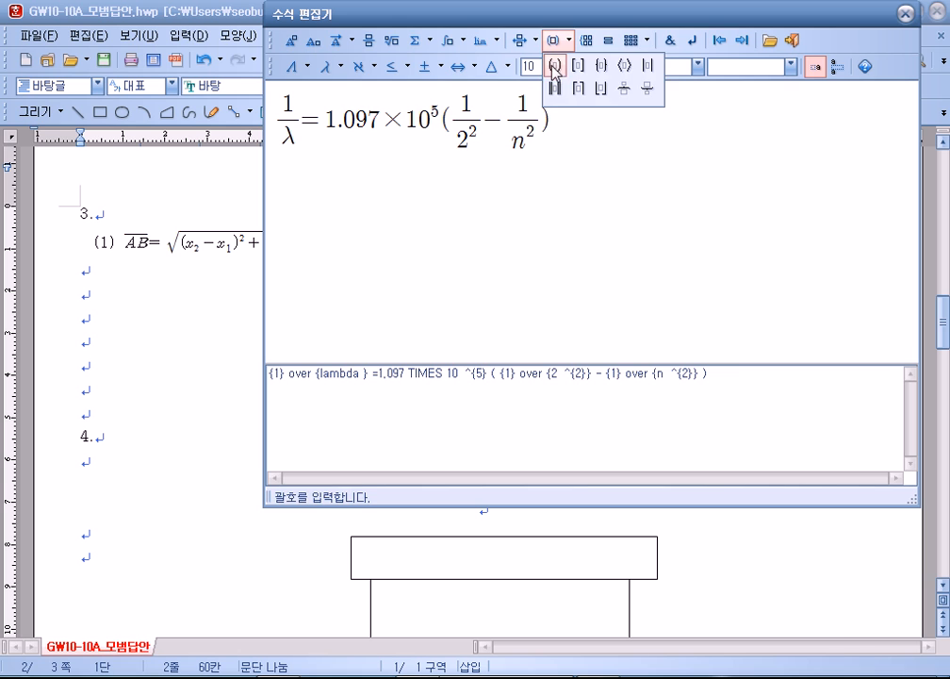
pyautogui.click(556, 66)
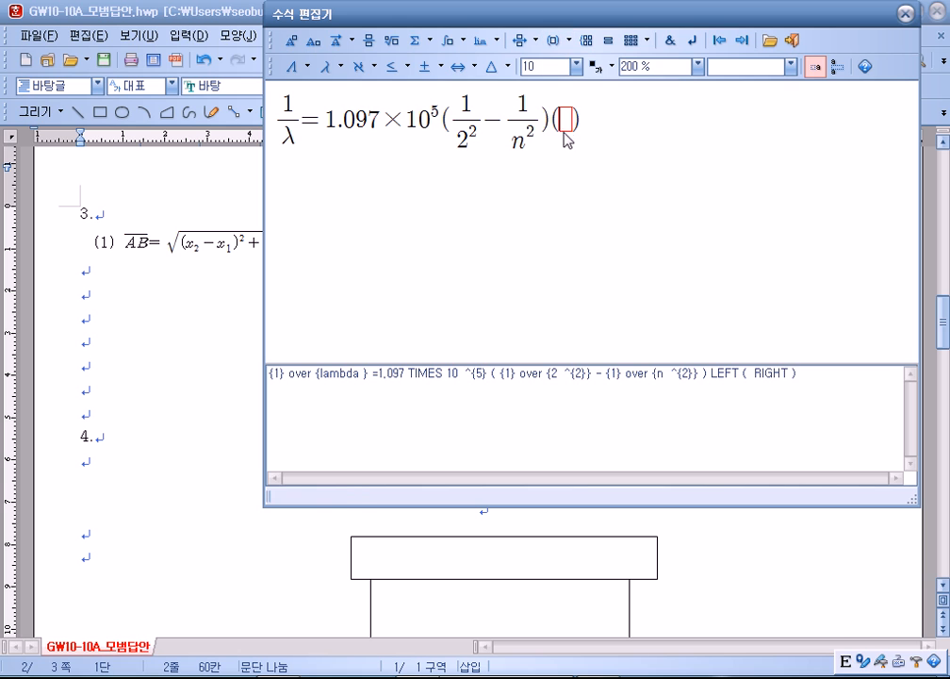
pyautogui.click(368, 41)
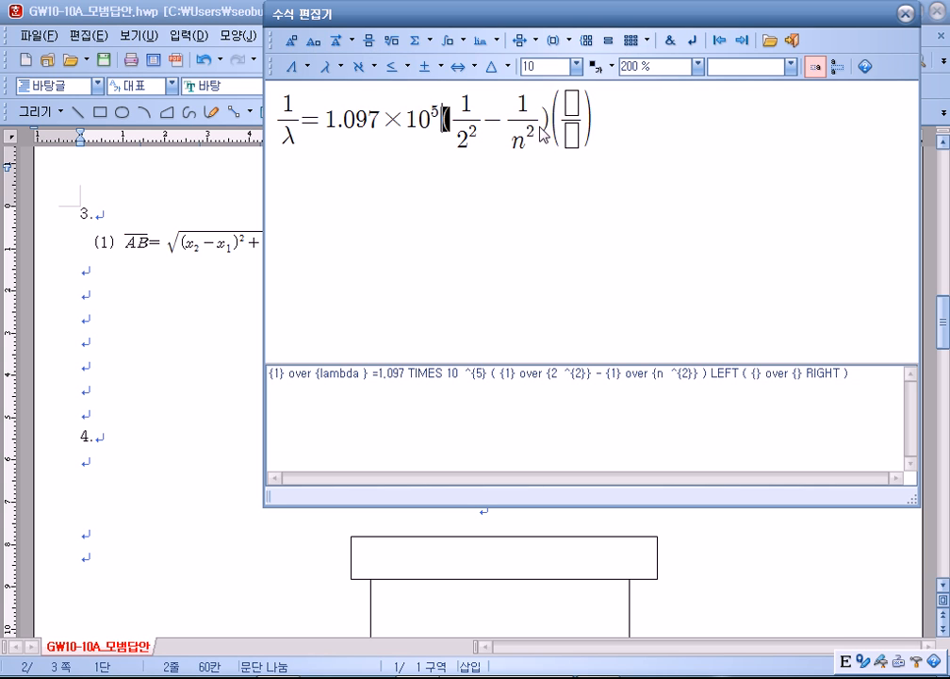
pyautogui.click(571, 41)
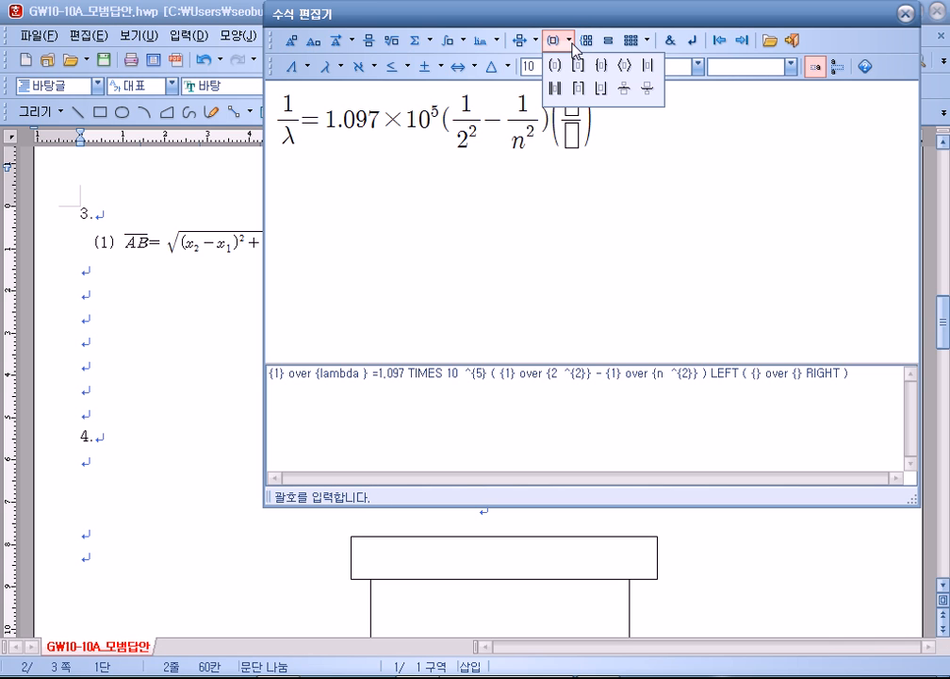
pyautogui.click(561, 77)
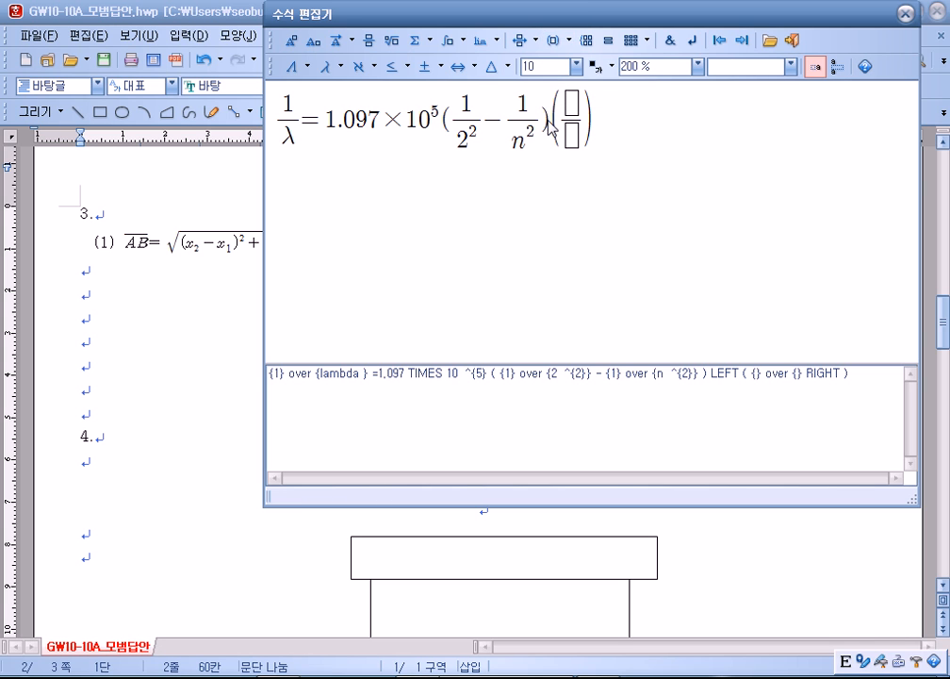
pyautogui.click(571, 106)
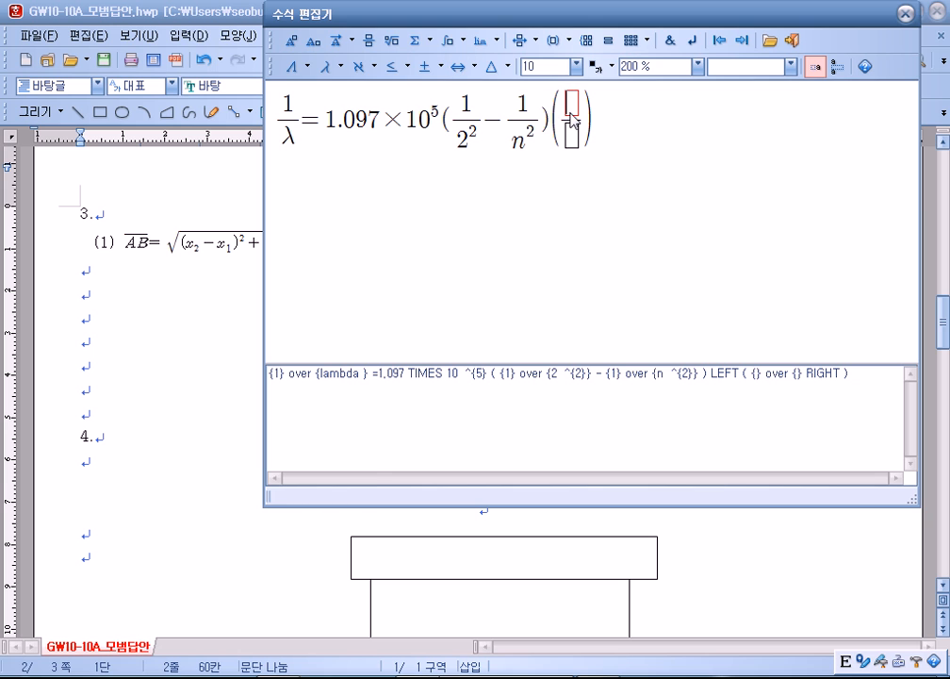
pyautogui.click(368, 44)
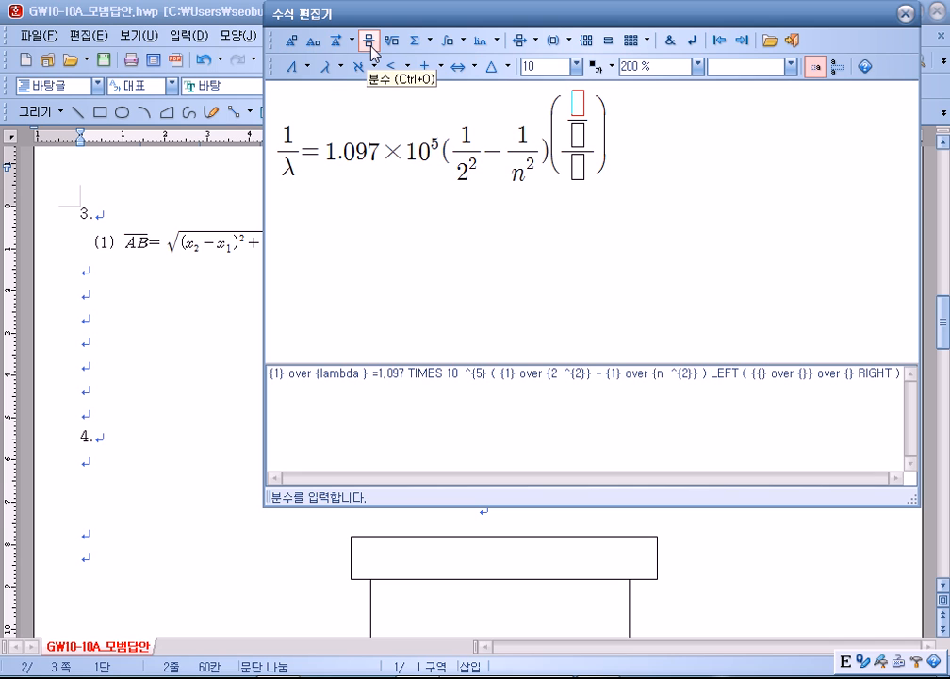
pyautogui.press('Tab')
pyautogui.press('Tab')
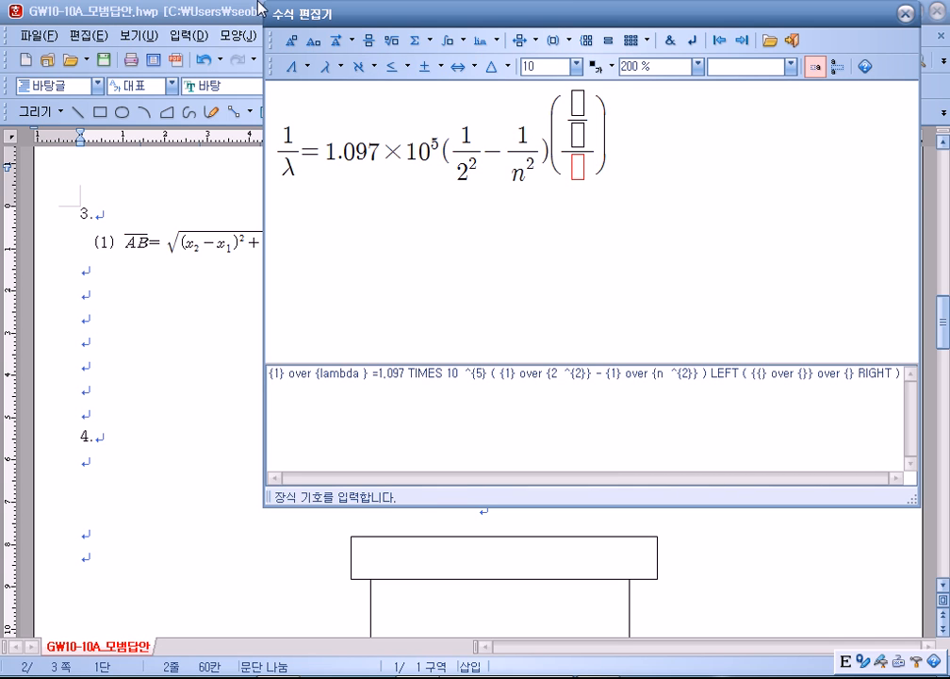
pyautogui.click(369, 43)
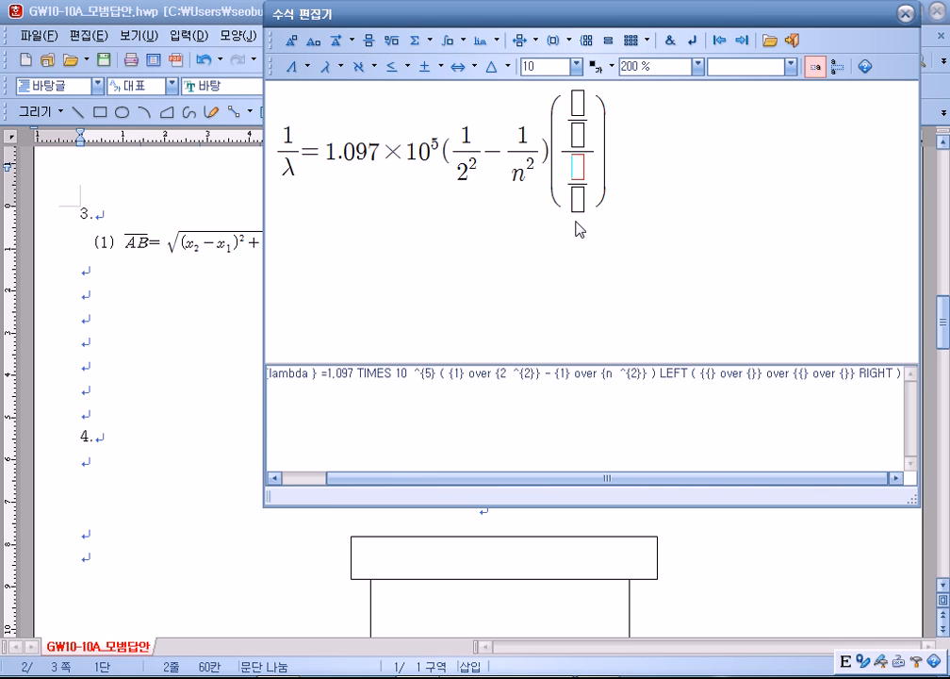
# Insert parentheses right after 10⁵ and move the 1/2² − 1/n² expression into them
pyautogui.click(549, 157)
pyautogui.click(442, 149)
pyautogui.click(555, 43)
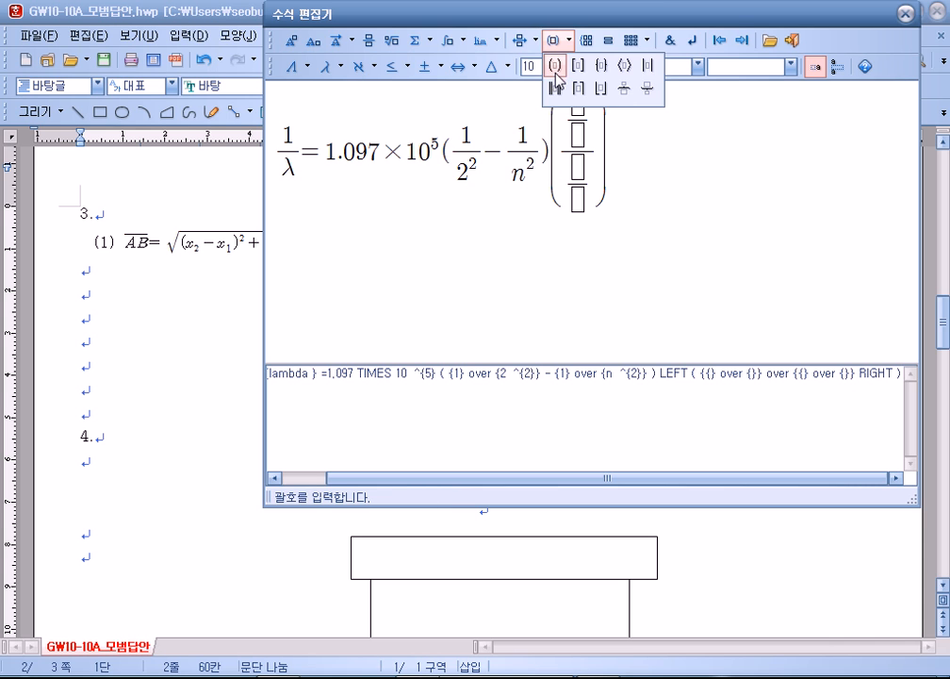
pyautogui.click(555, 64)
pyautogui.moveTo(486, 154); pyautogui.dragTo(562, 170)
pyautogui.hotkey('ctrl', 'c')
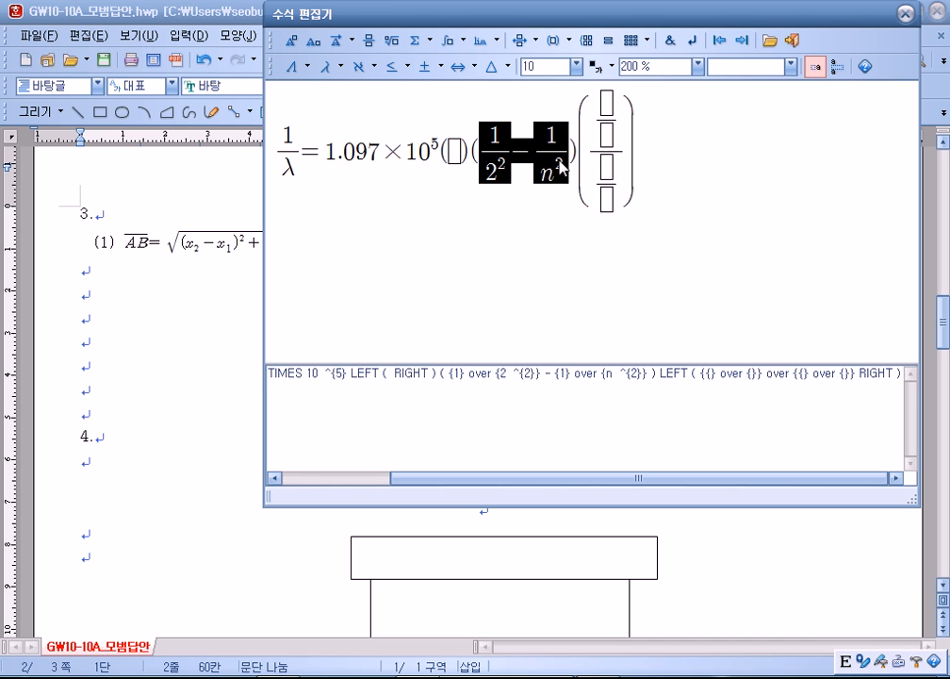
pyautogui.press('Delete')
pyautogui.click(456, 153)
pyautogui.hotkey('ctrl', 'v')
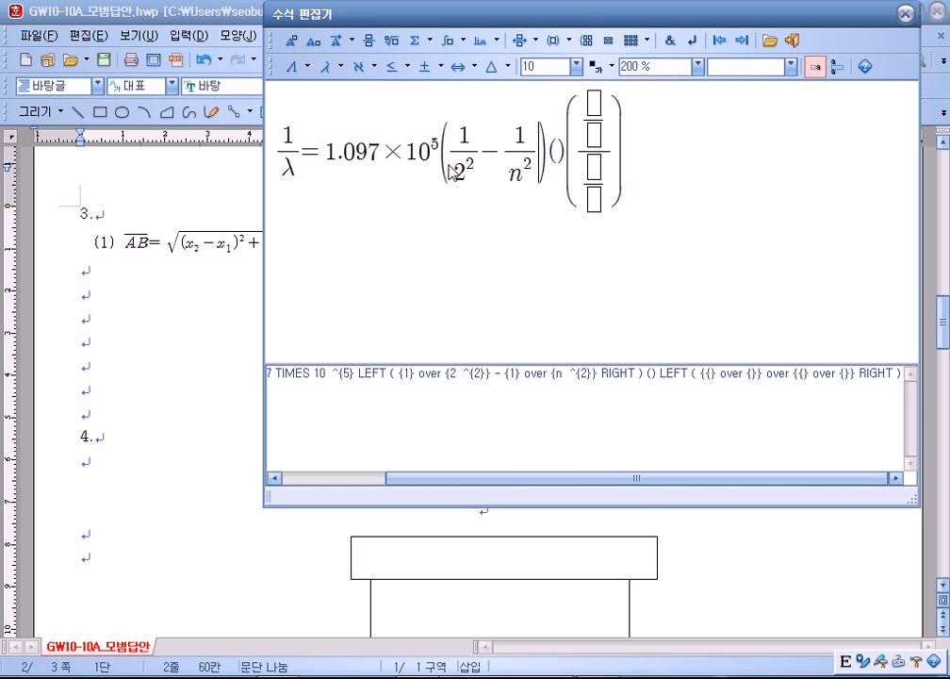
# Paste a second copy of the 1/2² − 1/n² group and insert the equation into the document
pyautogui.doubleClick(491, 172)
pyautogui.moveTo(462, 175); pyautogui.dragTo(636, 134)
pyautogui.hotkey('ctrl', 'c')
pyautogui.click(556, 153)
pyautogui.hotkey('ctrl', 'v')
pyautogui.click(549, 182)
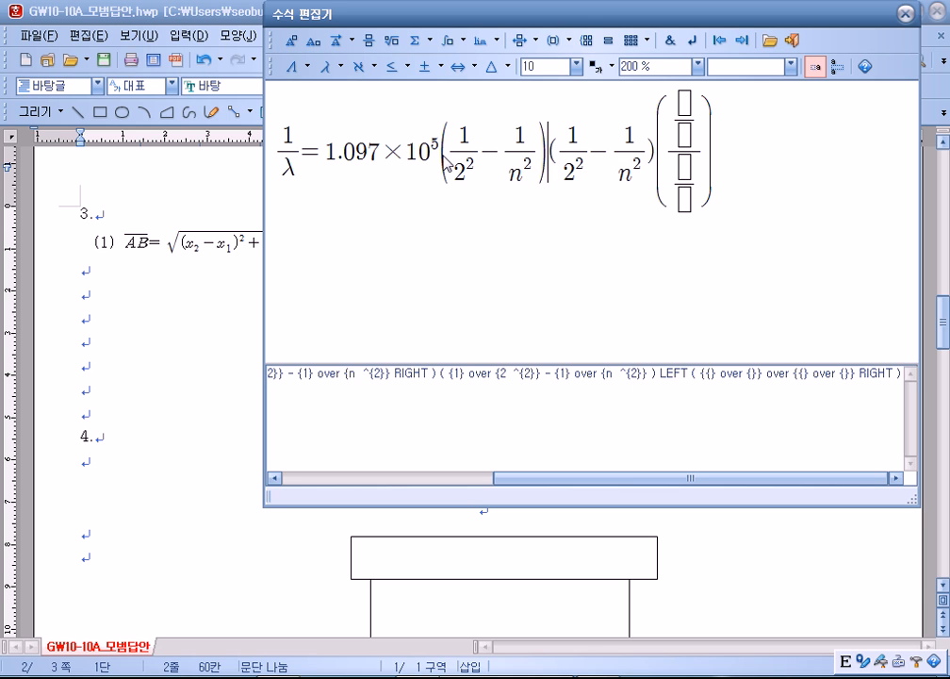
pyautogui.moveTo(447, 156); pyautogui.dragTo(502, 163)
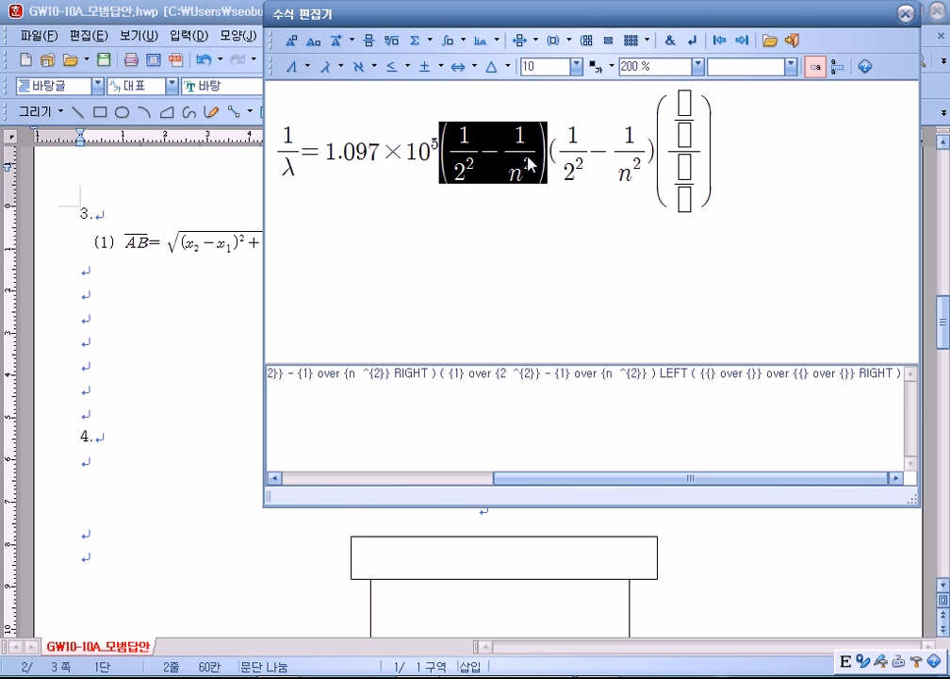
pyautogui.click(791, 40)
pyautogui.click(241, 272)
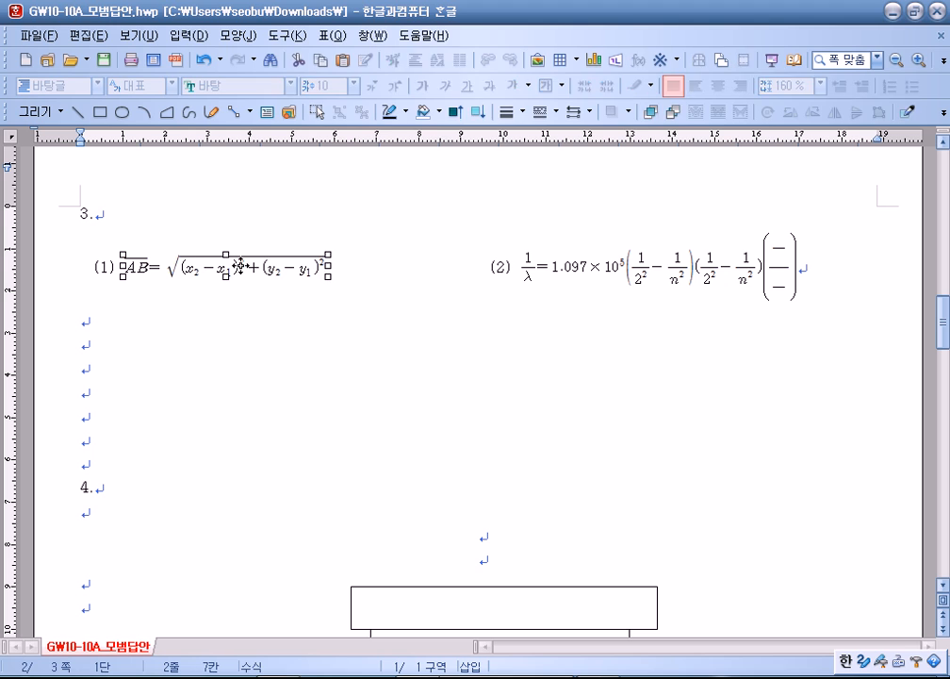
# Reopen equation (1) and add a squared bracketed copy of x₂ − x₁ inside the root
pyautogui.doubleClick(241, 271)
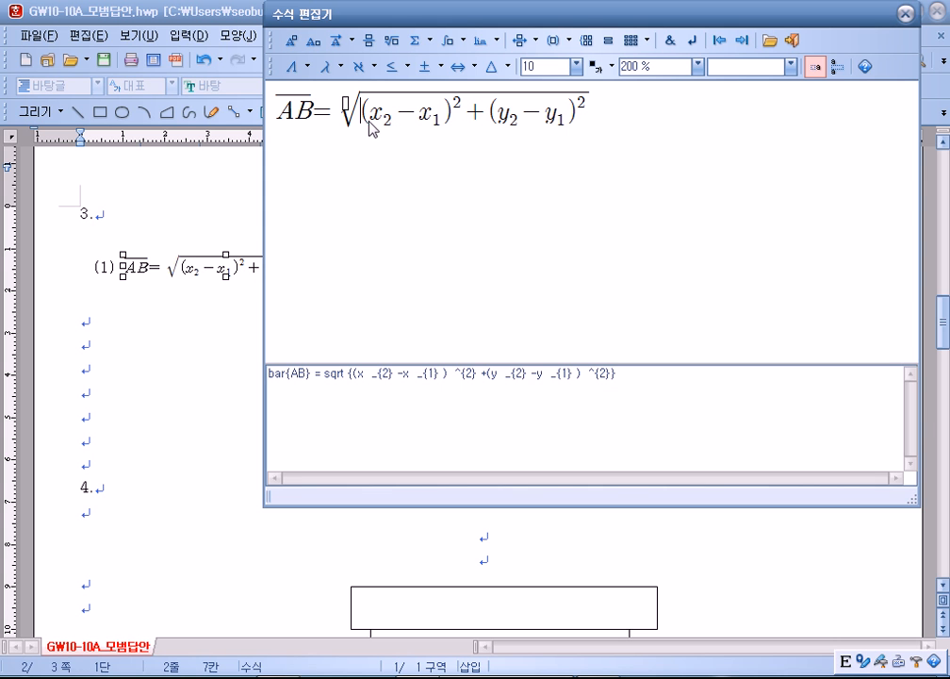
pyautogui.click(556, 46)
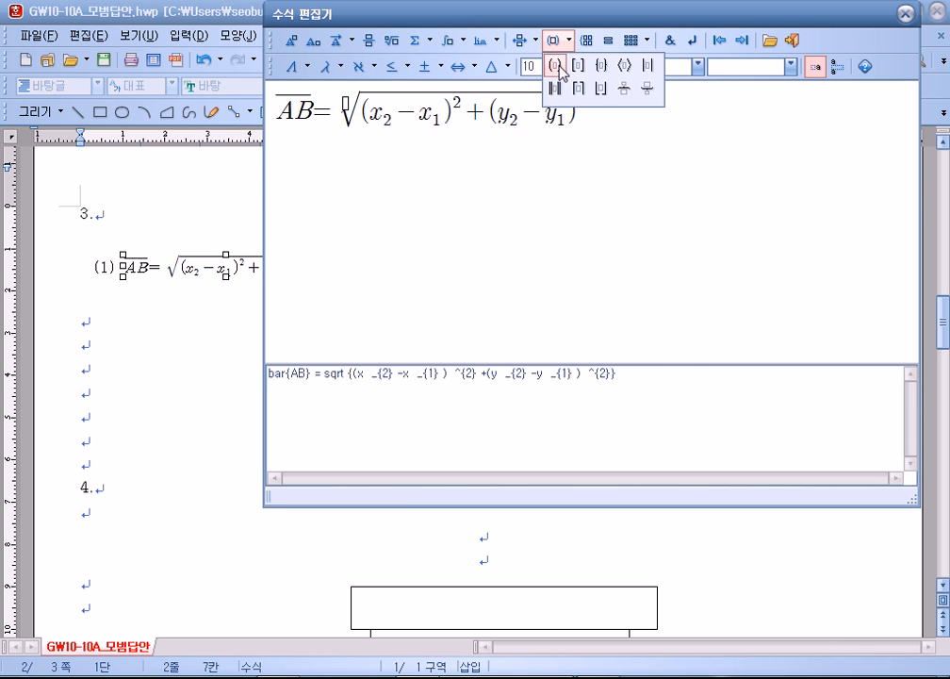
pyautogui.click(555, 66)
pyautogui.click(415, 118)
pyautogui.moveTo(414, 117); pyautogui.dragTo(480, 124)
pyautogui.hotkey('ctrl', 'c')
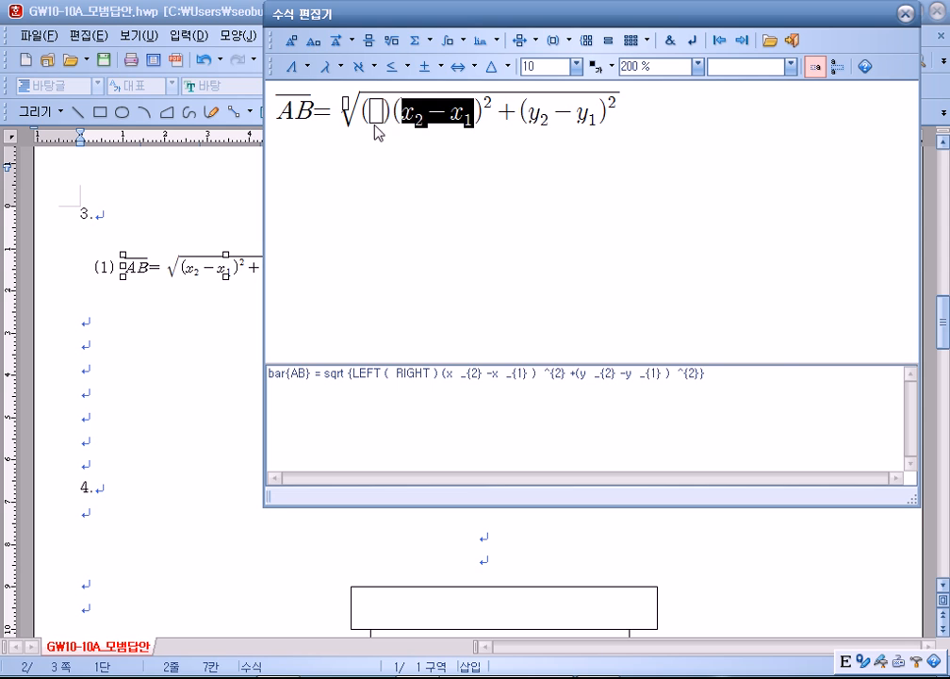
pyautogui.click(376, 110)
pyautogui.hotkey('ctrl', 'v')
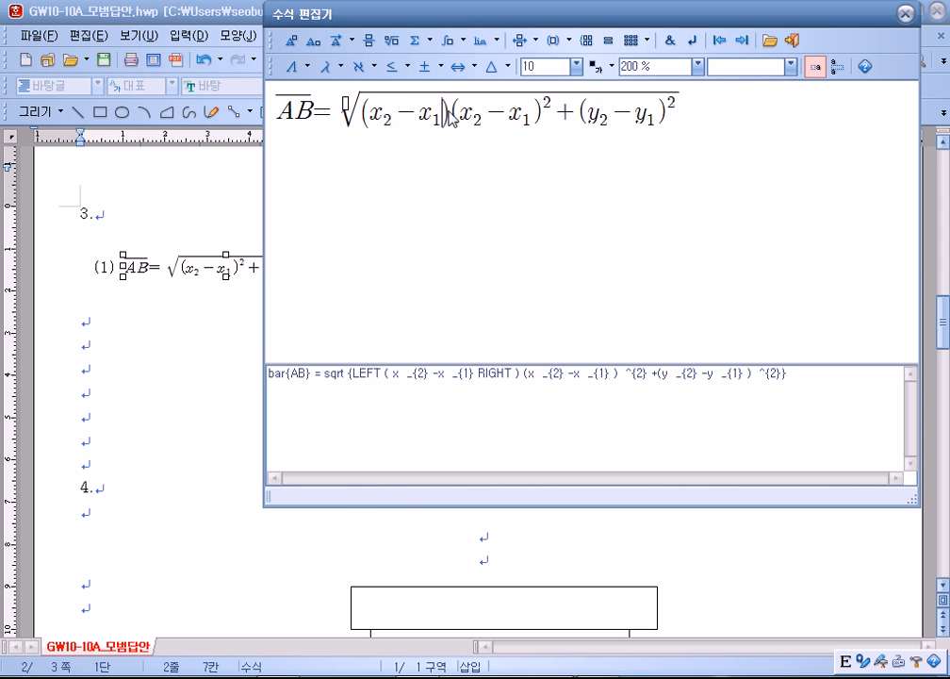
pyautogui.click(293, 43)
pyautogui.click(295, 42)
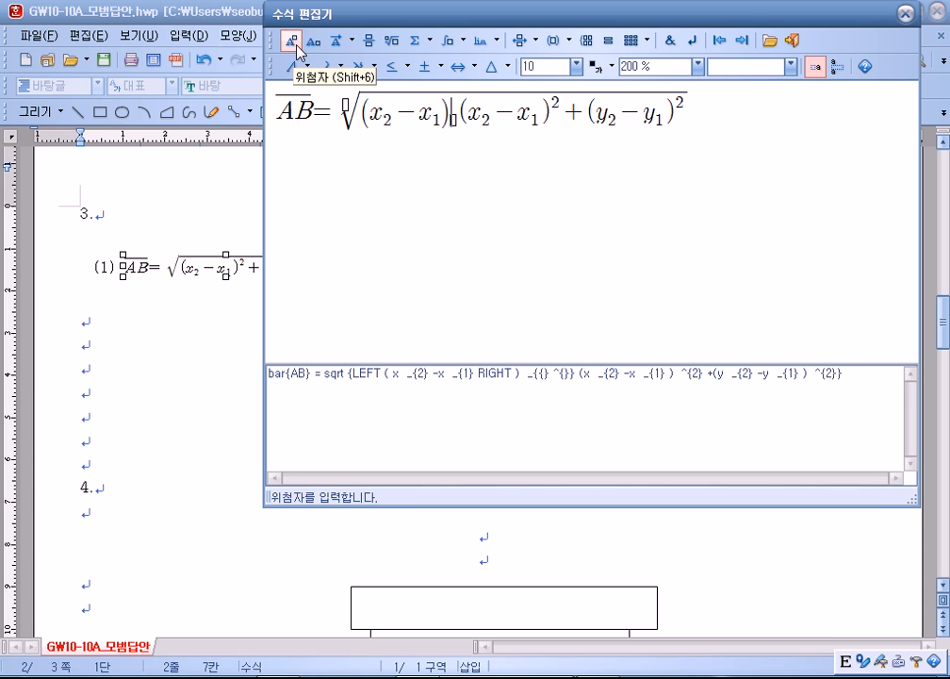
pyautogui.press('Delete')
pyautogui.click(298, 45)
pyautogui.write('2')
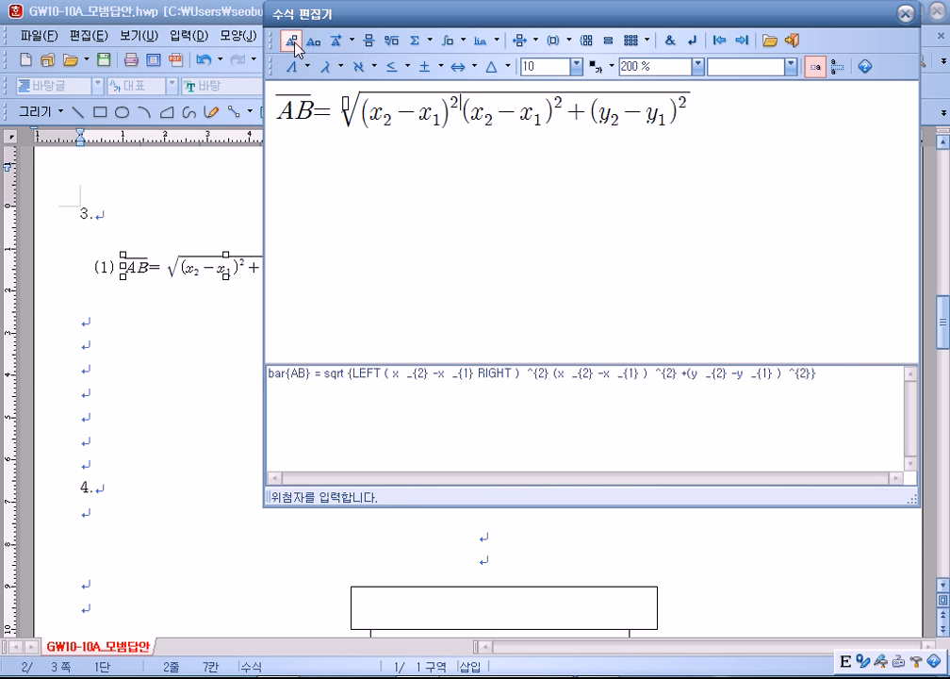
# Remove the stray empty fraction that appeared before x₂
pyautogui.click(431, 109)
pyautogui.click(531, 110)
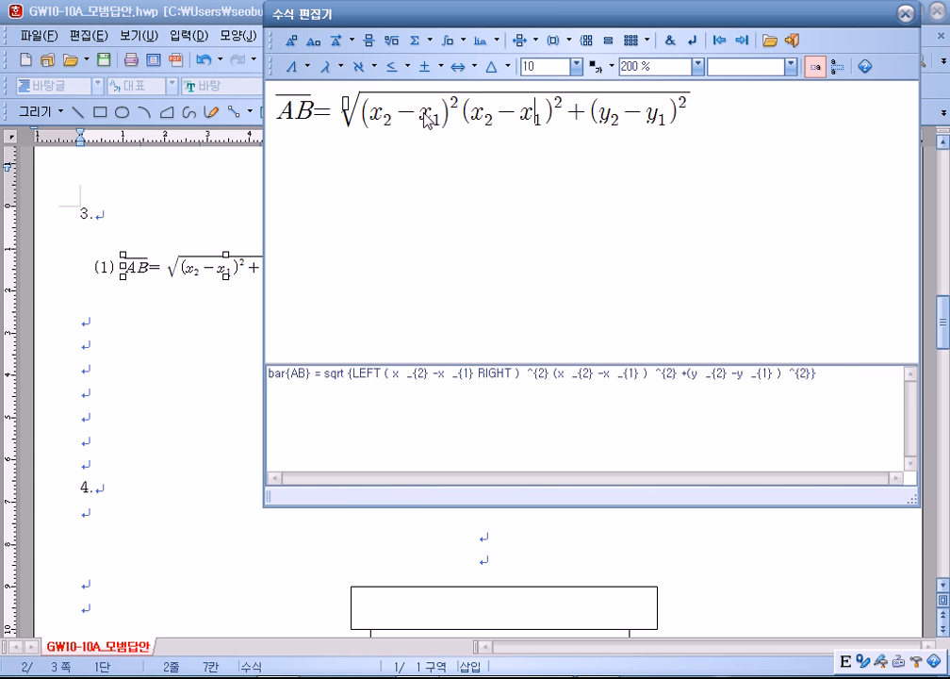
pyautogui.click(375, 124)
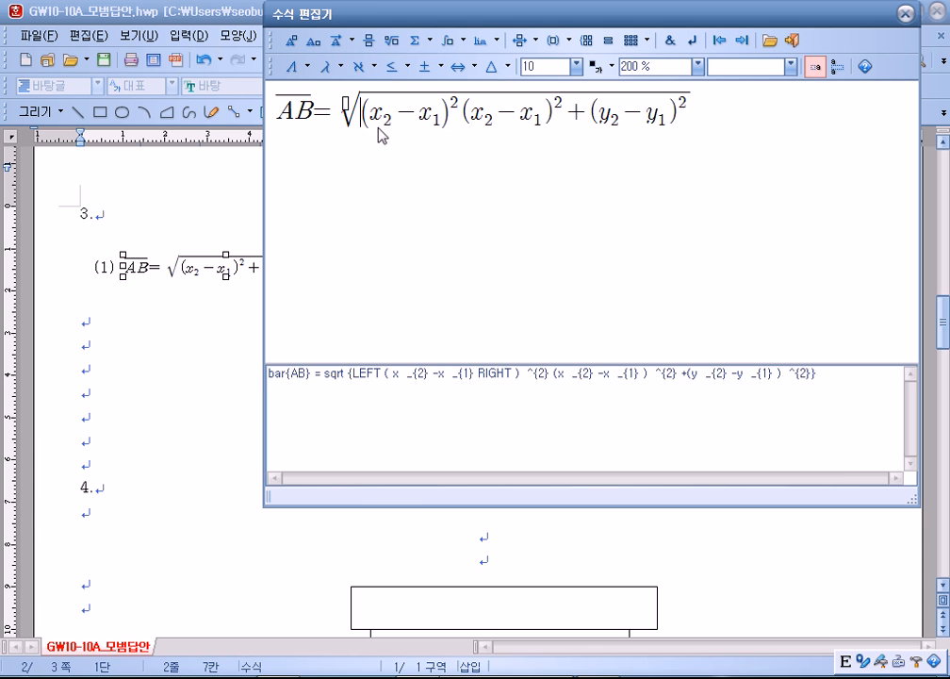
pyautogui.click(368, 40)
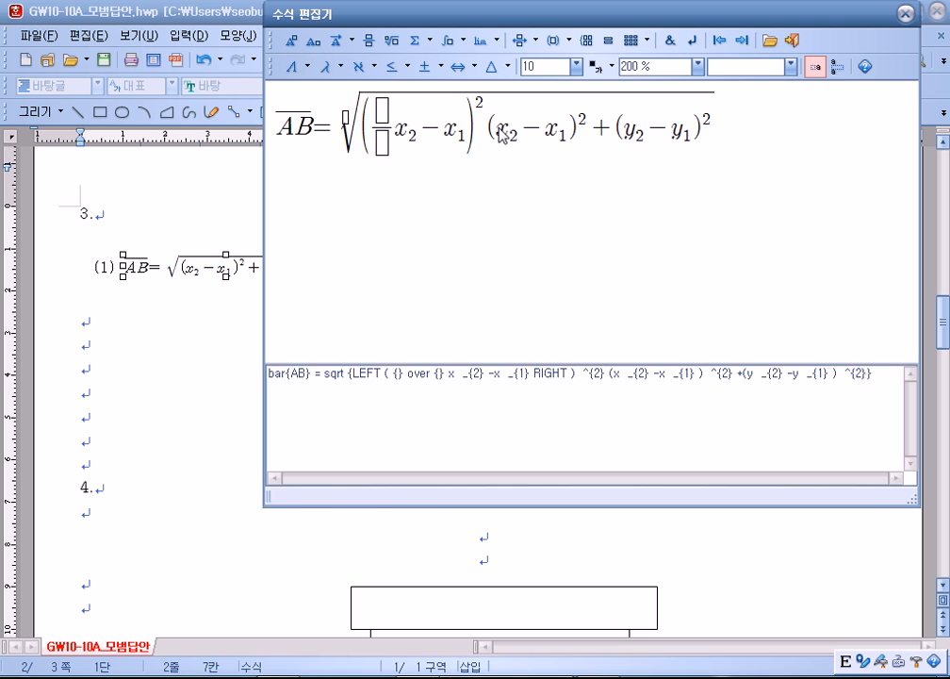
pyautogui.click(370, 42)
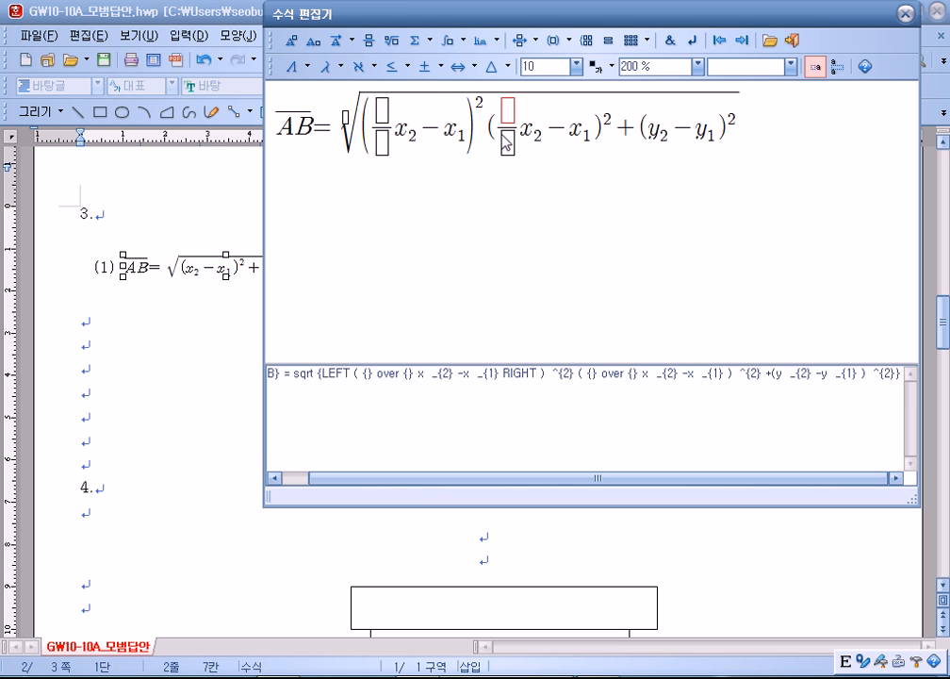
pyautogui.click(381, 131)
pyautogui.press('Delete')
pyautogui.press('Delete')
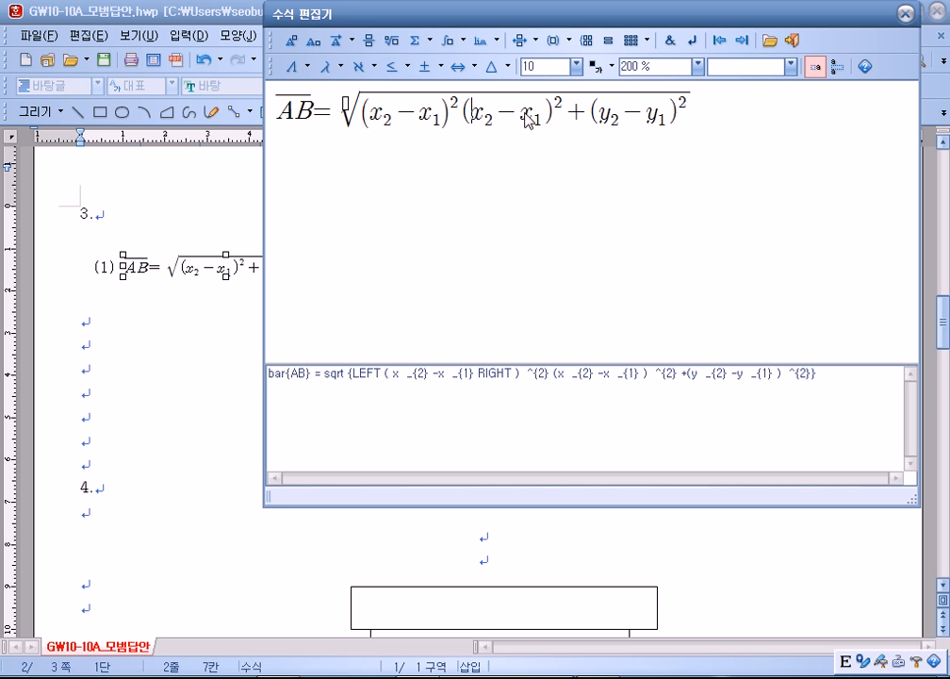
# Delete the extra (x₂−x₁)² group, reinsert equation (1), and reopen equation (2)
pyautogui.moveTo(460, 120); pyautogui.dragTo(377, 117)
pyautogui.click(492, 117)
pyautogui.moveTo(461, 113); pyautogui.dragTo(382, 118)
pyautogui.press('Delete')
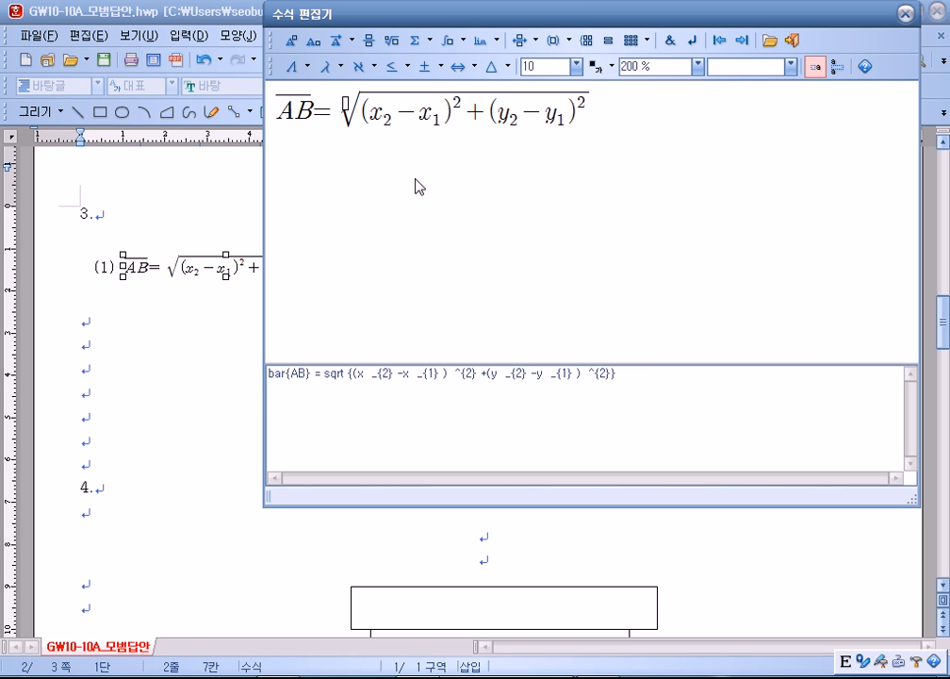
pyautogui.click(554, 43)
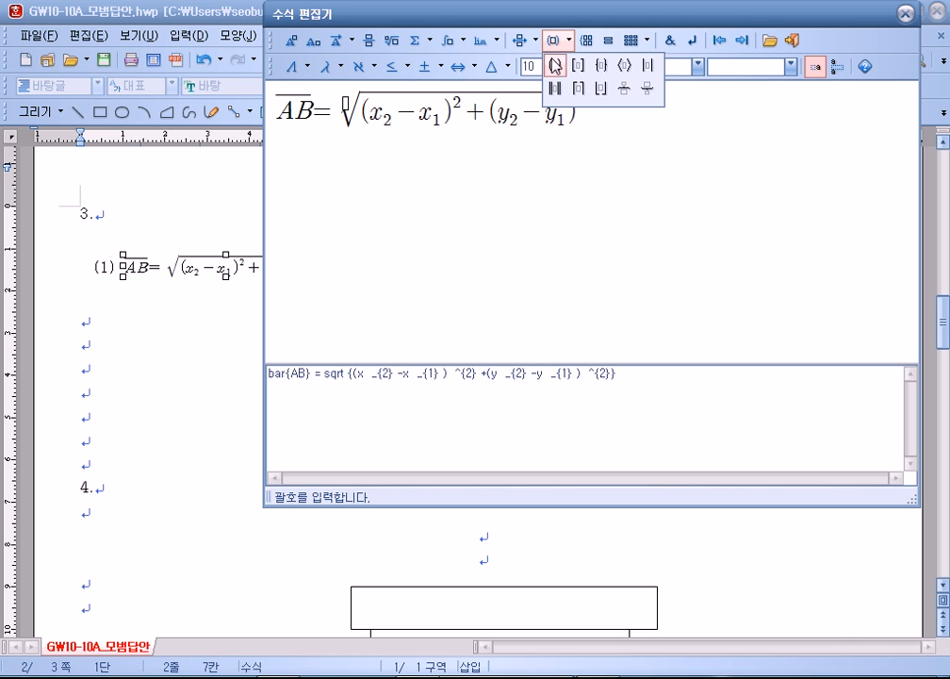
pyautogui.click(822, 40)
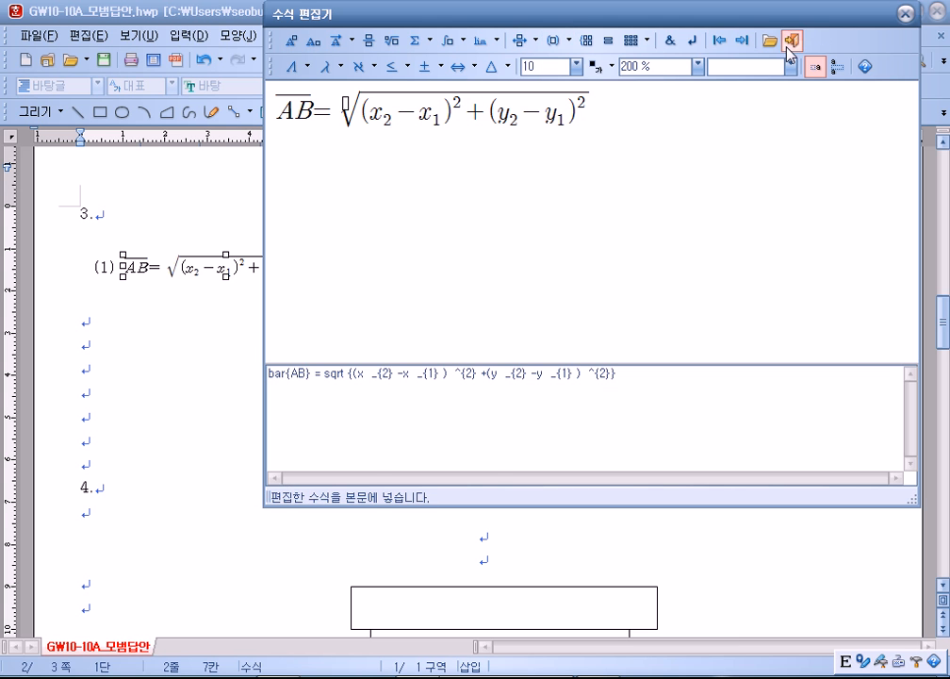
pyautogui.click(790, 41)
pyautogui.doubleClick(521, 269)
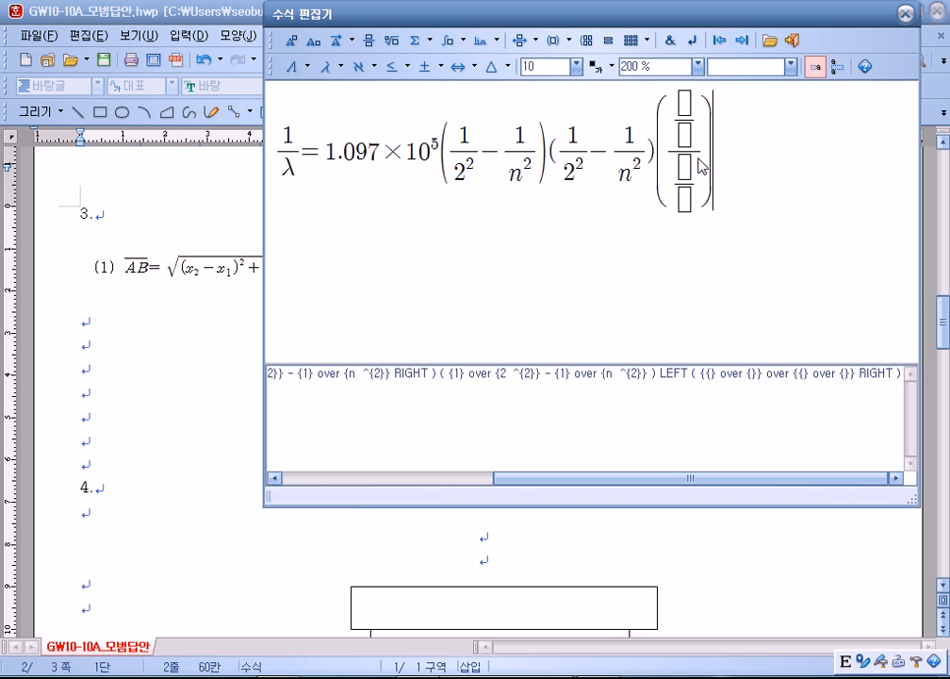
# Remove the empty-fraction bracket and duplicate (1/2² − 1/n²) group, then reinsert equation (2)
pyautogui.press('BackSpace')
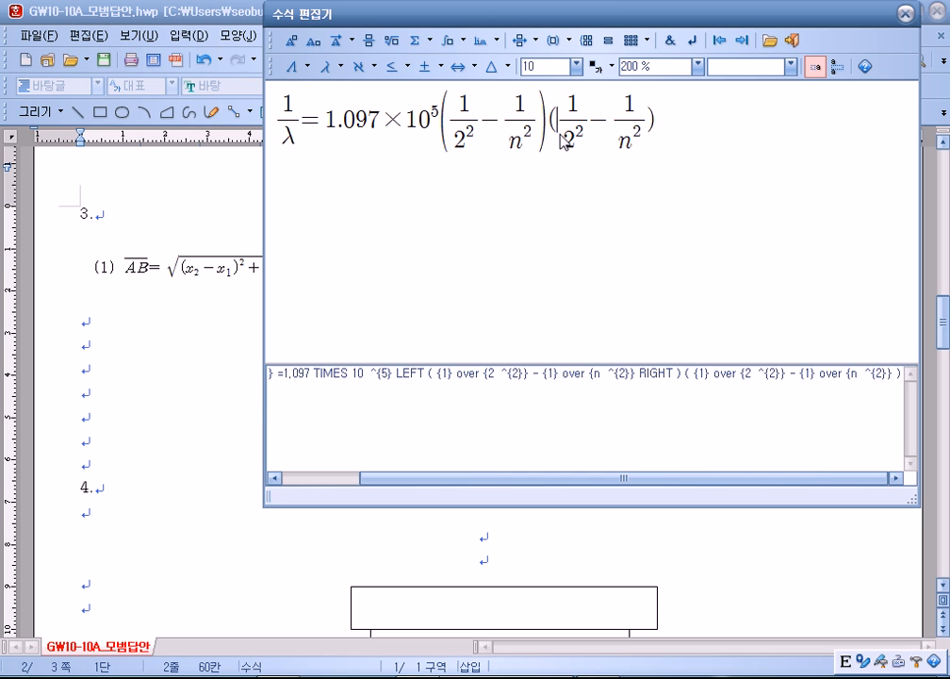
pyautogui.moveTo(458, 140); pyautogui.dragTo(534, 139)
pyautogui.click(451, 136)
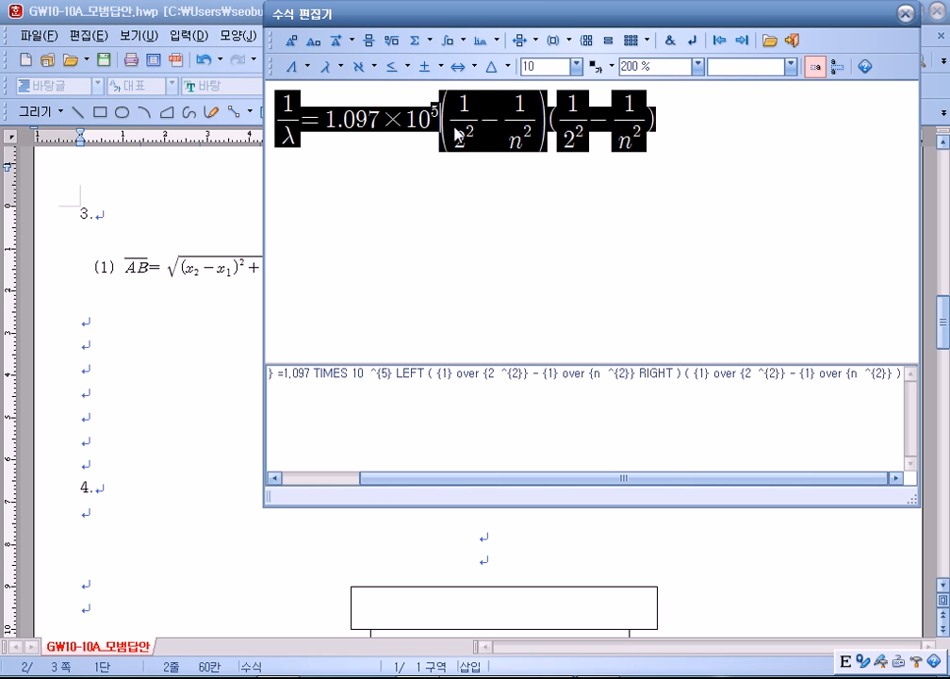
pyautogui.click(450, 137)
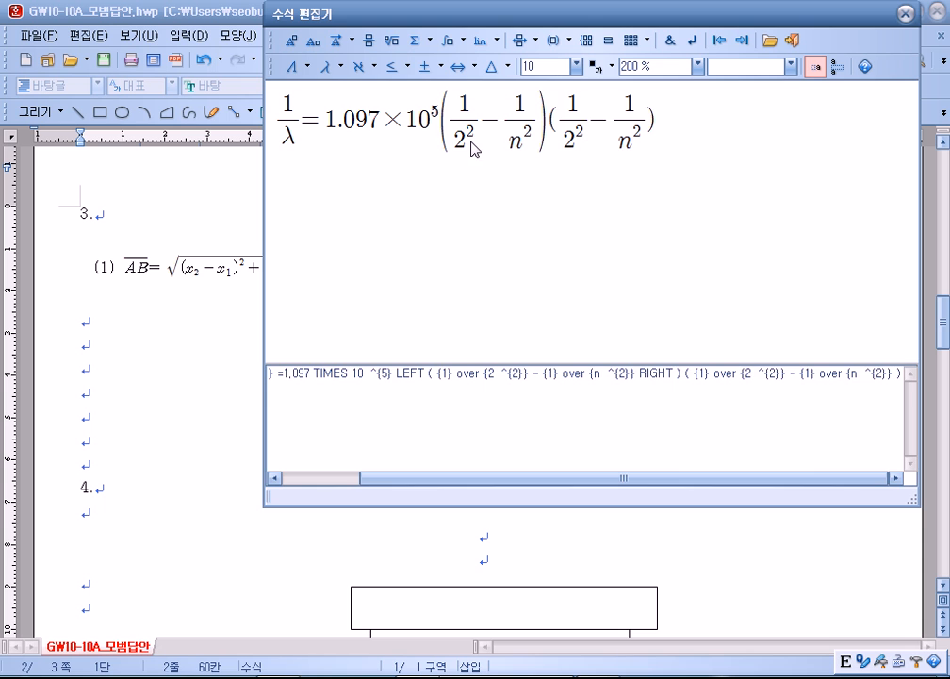
pyautogui.press('Delete')
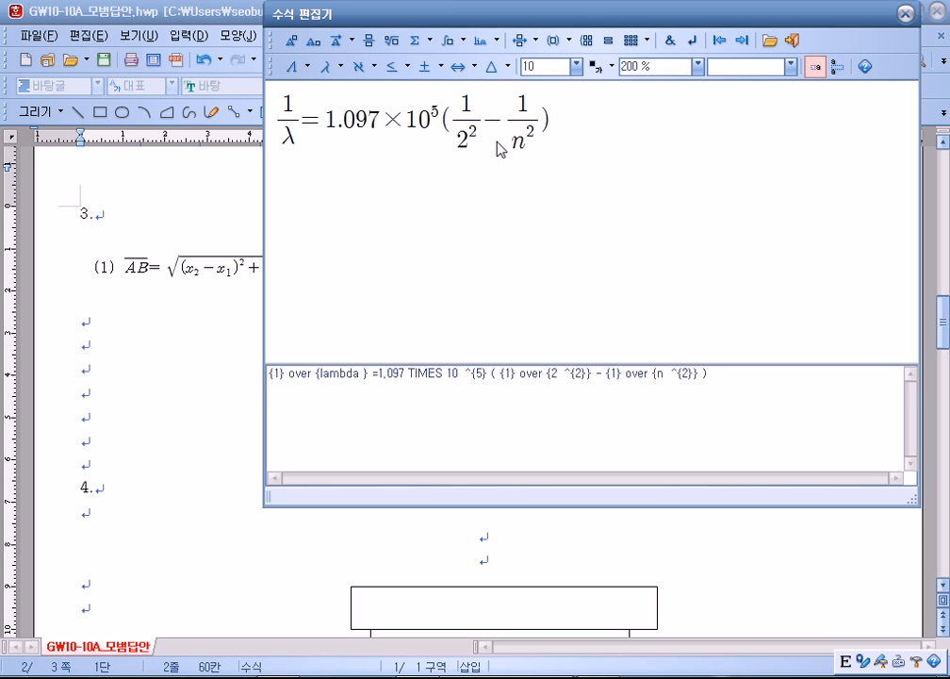
pyautogui.click(792, 41)
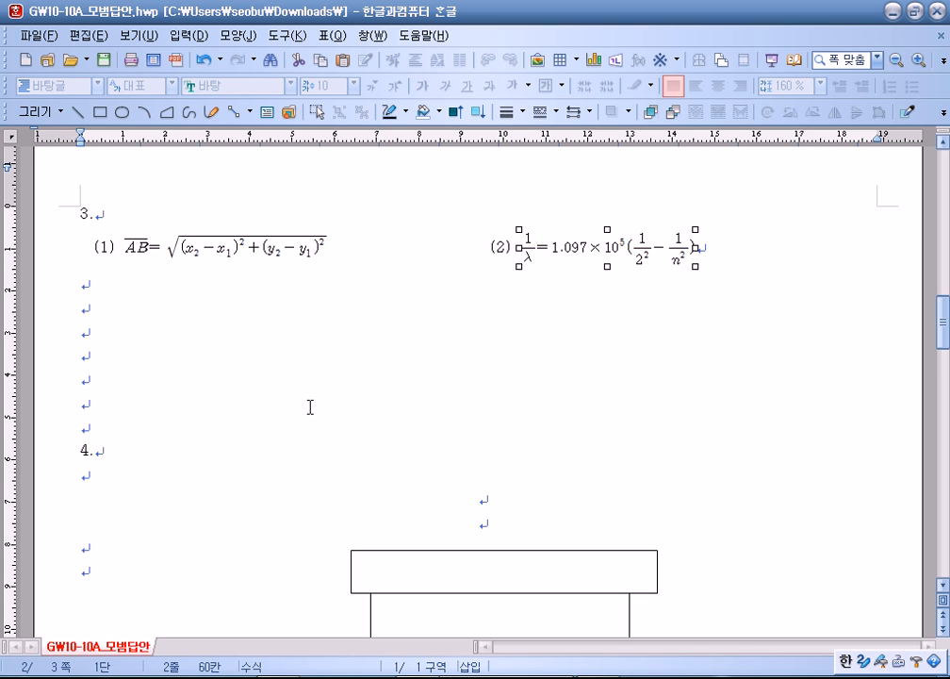
# Move to the empty centred line and bring up the Windows Start menu
pyautogui.scroll(-3, 274, 335)
pyautogui.click(164, 367)
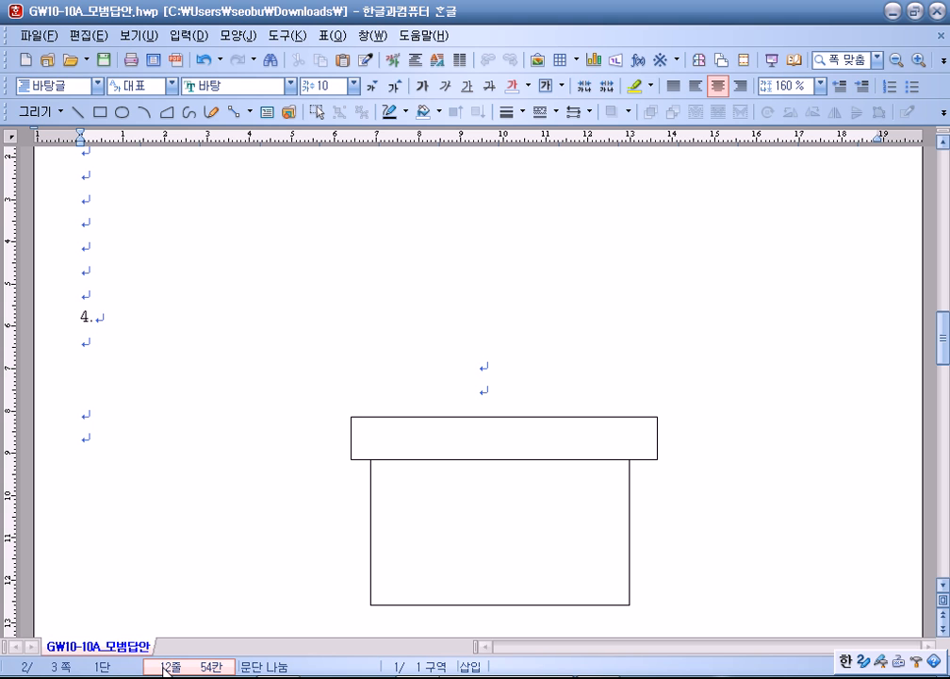
pyautogui.press('super')
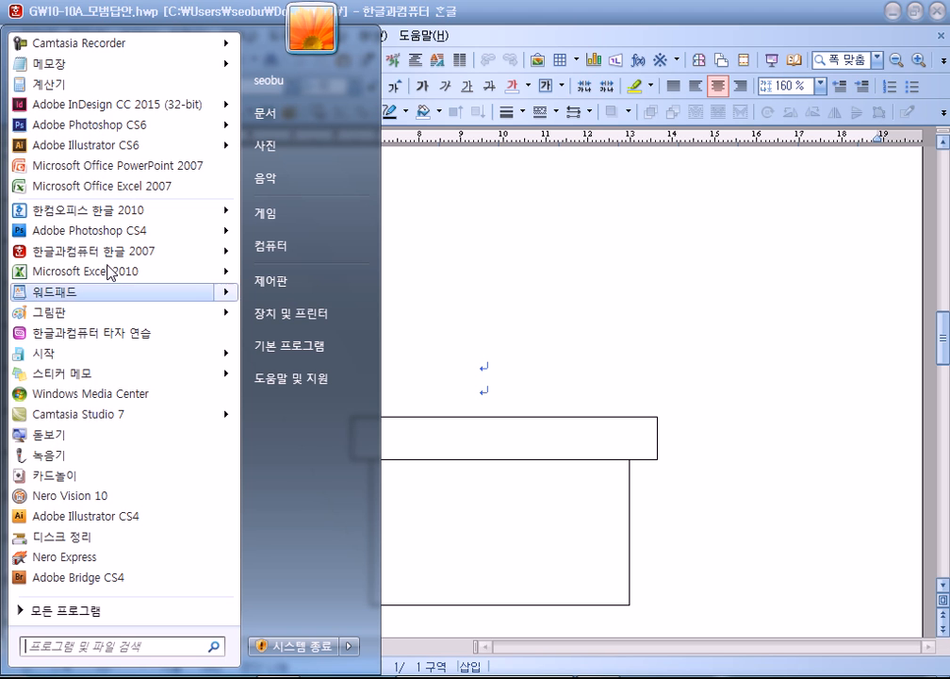
# Launch Notepad, enter NCS on the first line, and switch to the browser
pyautogui.click(59, 70)
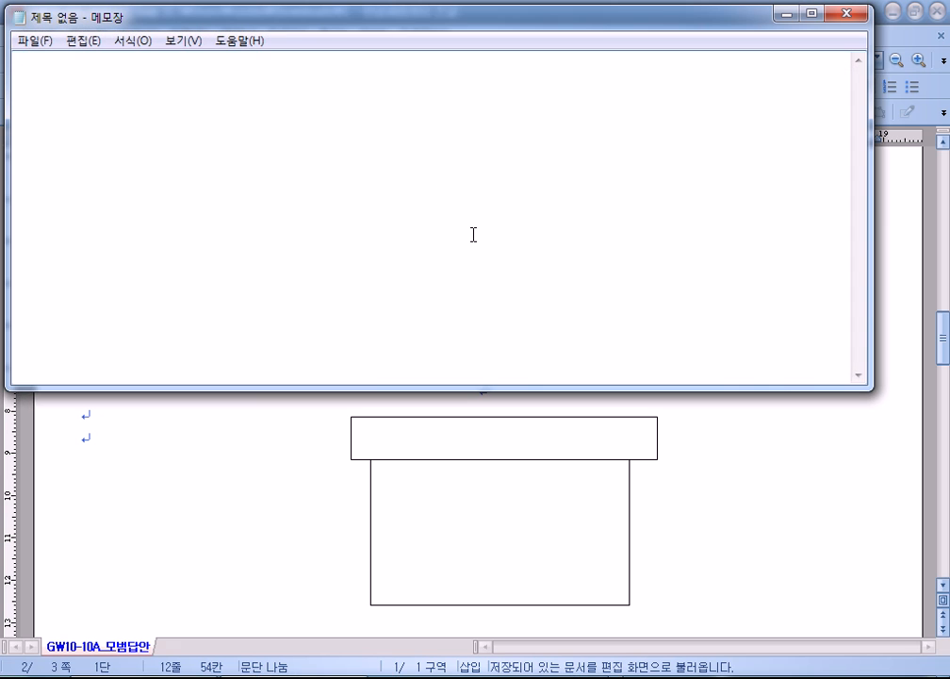
pyautogui.write('NCS')
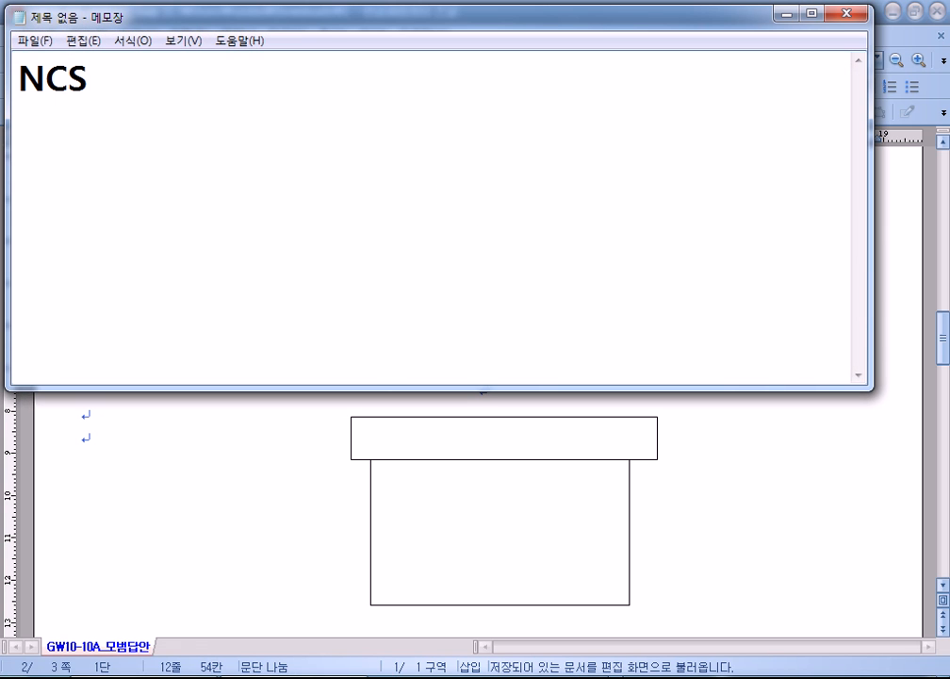
pyautogui.press('Return')
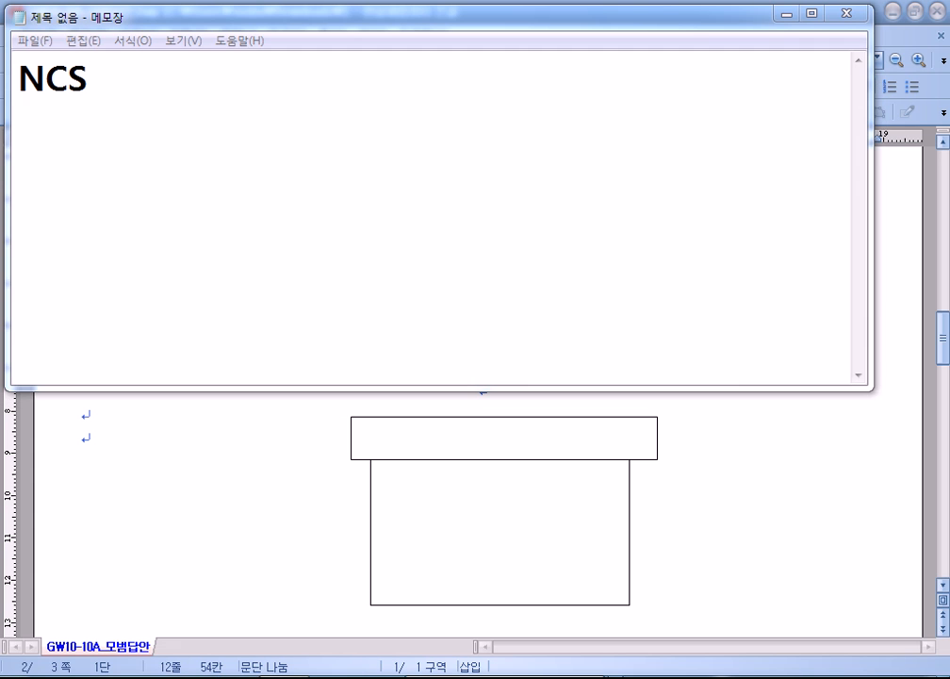
pyautogui.hotkey('alt', 'Tab')
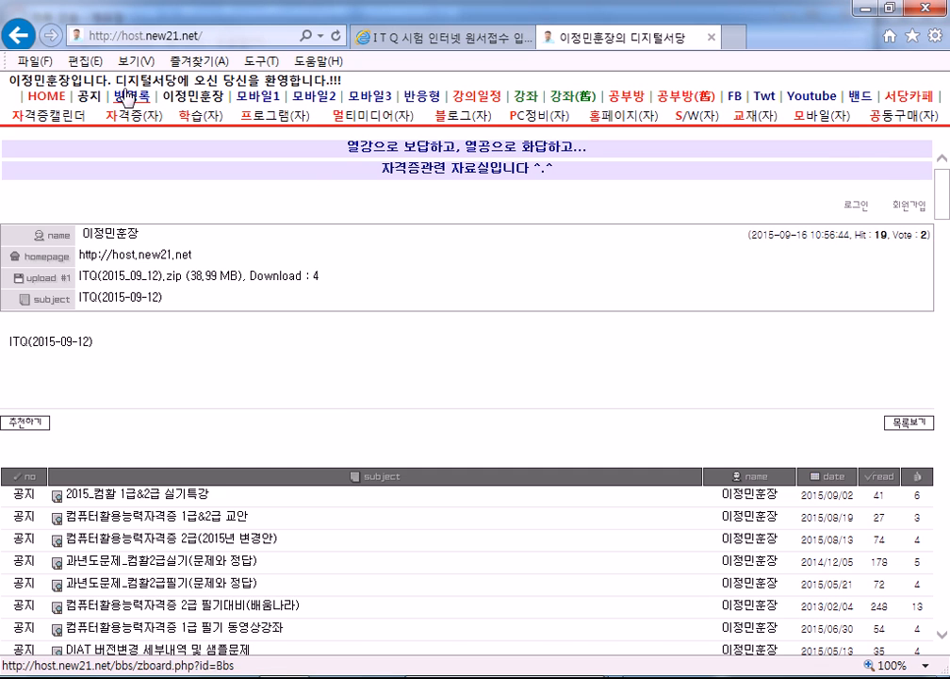
# Go from the site's home page via the links page to the NCS site, review it, and close it
pyautogui.click(53, 97)
pyautogui.click(451, 350)
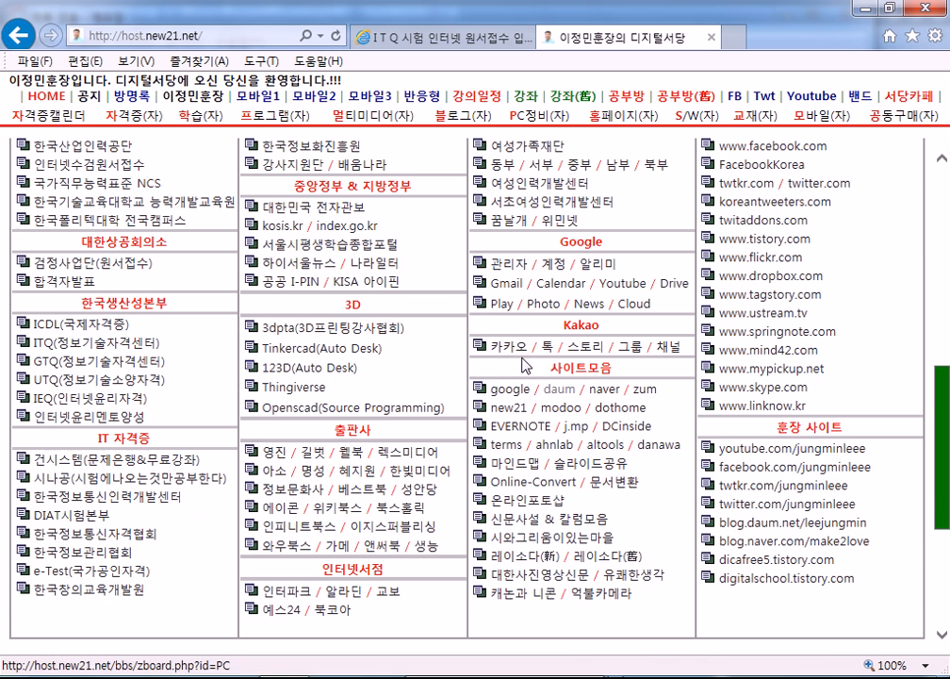
pyautogui.click(138, 193)
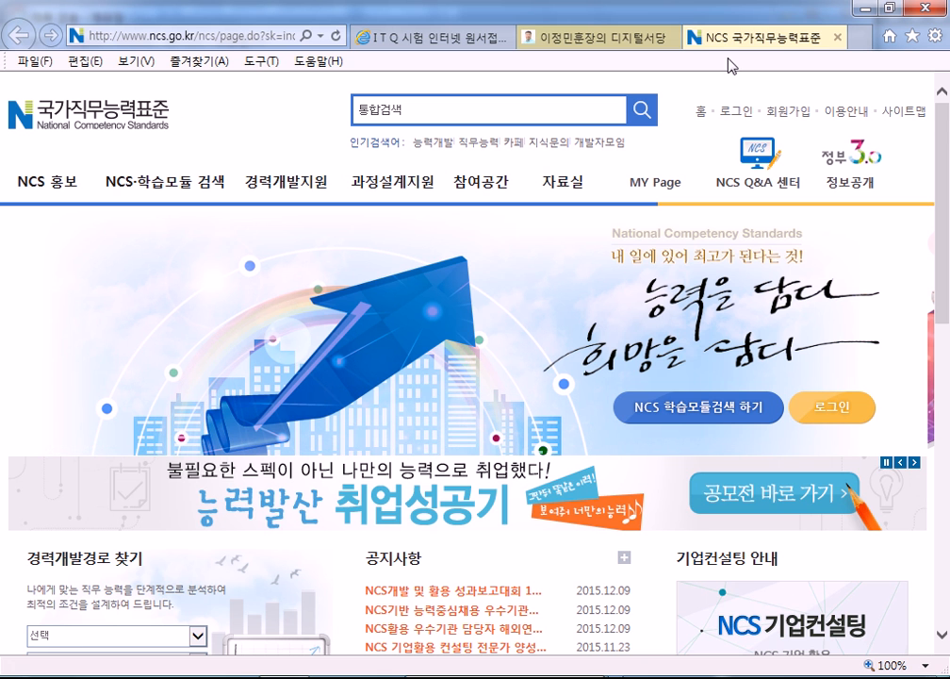
pyautogui.click(838, 39)
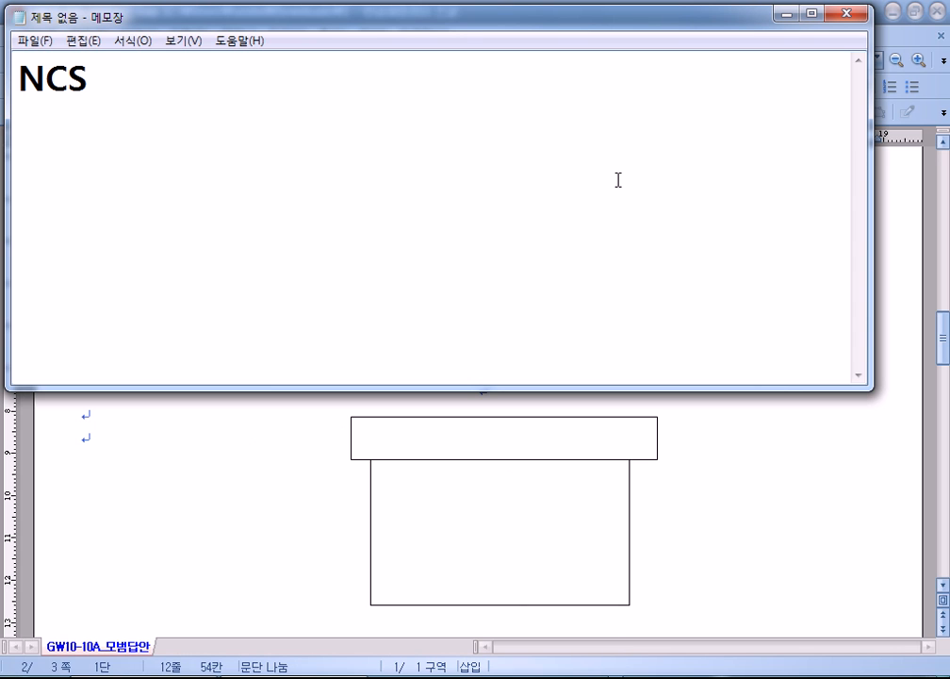
# Append 기반 교육, 취업 directly after NCS and begin a new line
pyautogui.click(341, 78)
pyautogui.write('기반 교')
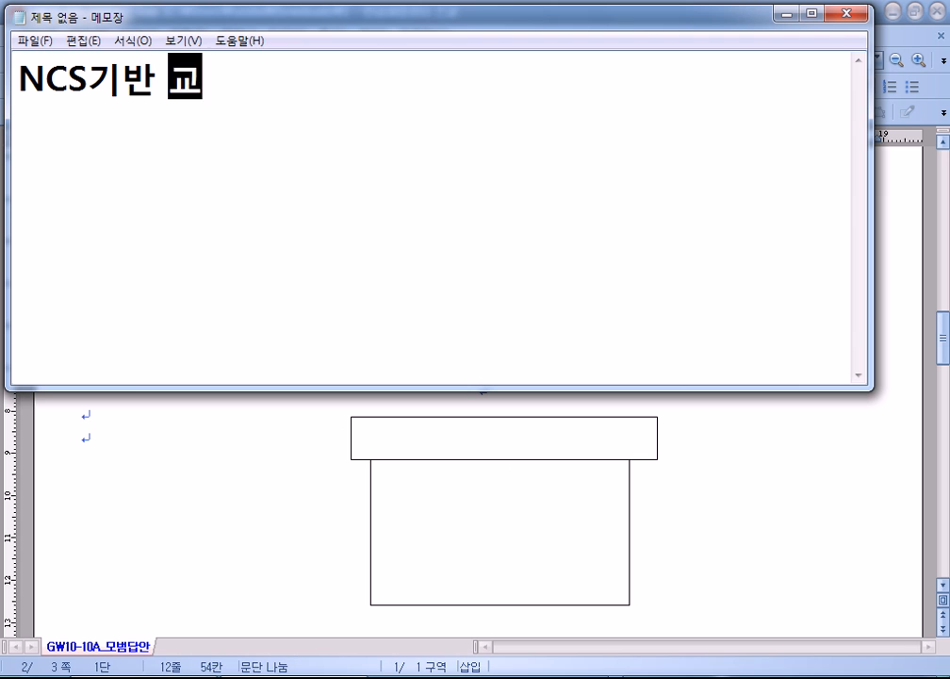
pyautogui.write('육, 취업')
pyautogui.press('Return')
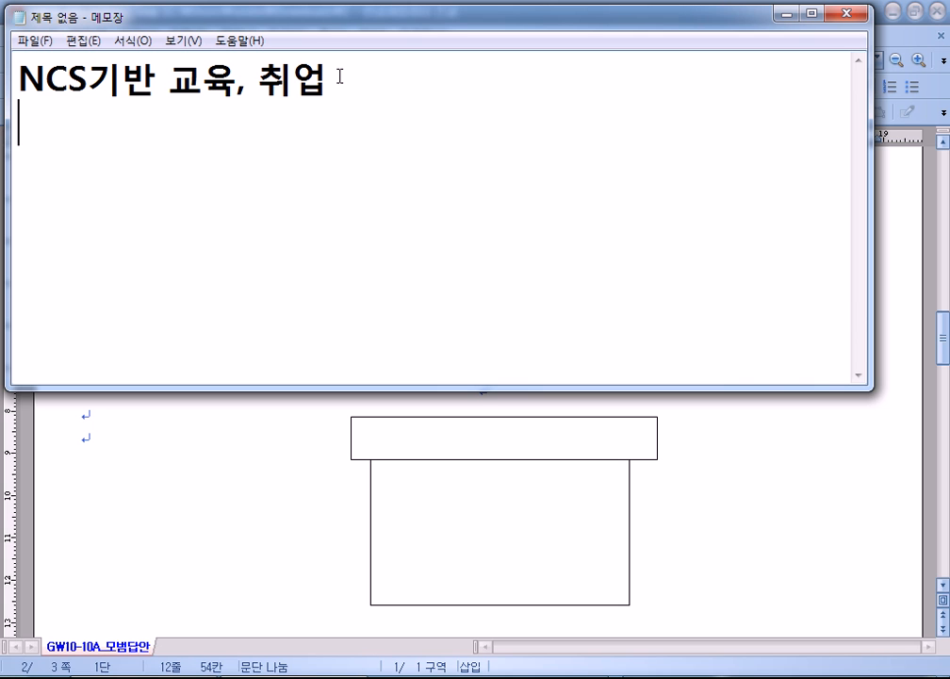
# Start a new Notepad line and type '교육, 훈련', correcting the mistyped 훈련
pyautogui.press('Return')
pyautogui.write('교육, 후ㅠㄴ')
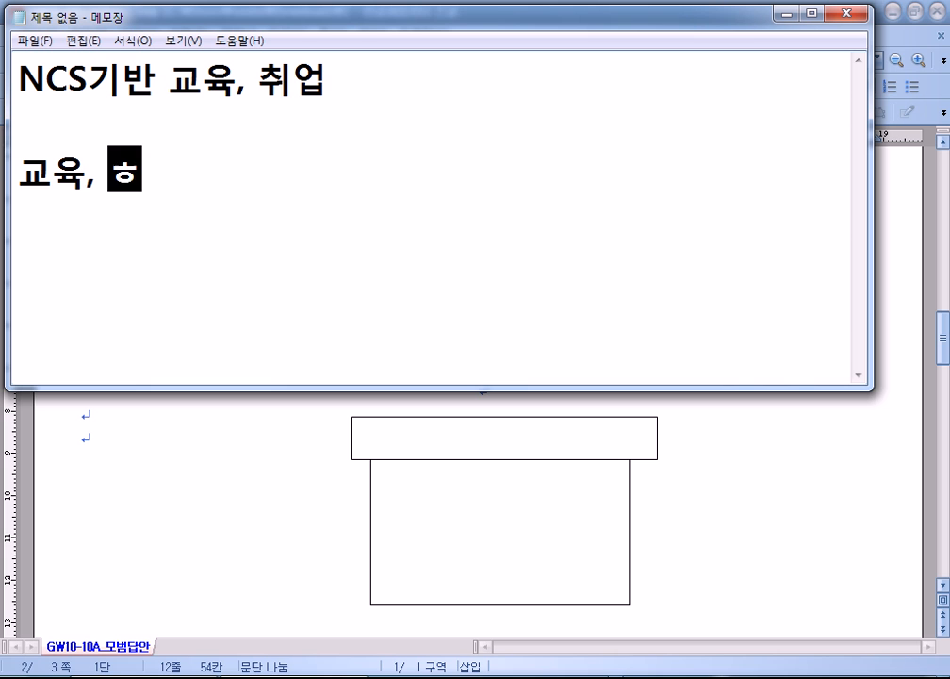
pyautogui.press('BackSpace')
pyautogui.press('BackSpace')
pyautogui.press('BackSpace')
pyautogui.write('훈련')
pyautogui.press('Left')
pyautogui.press('Left')
pyautogui.press('Left')
pyautogui.press('Left')
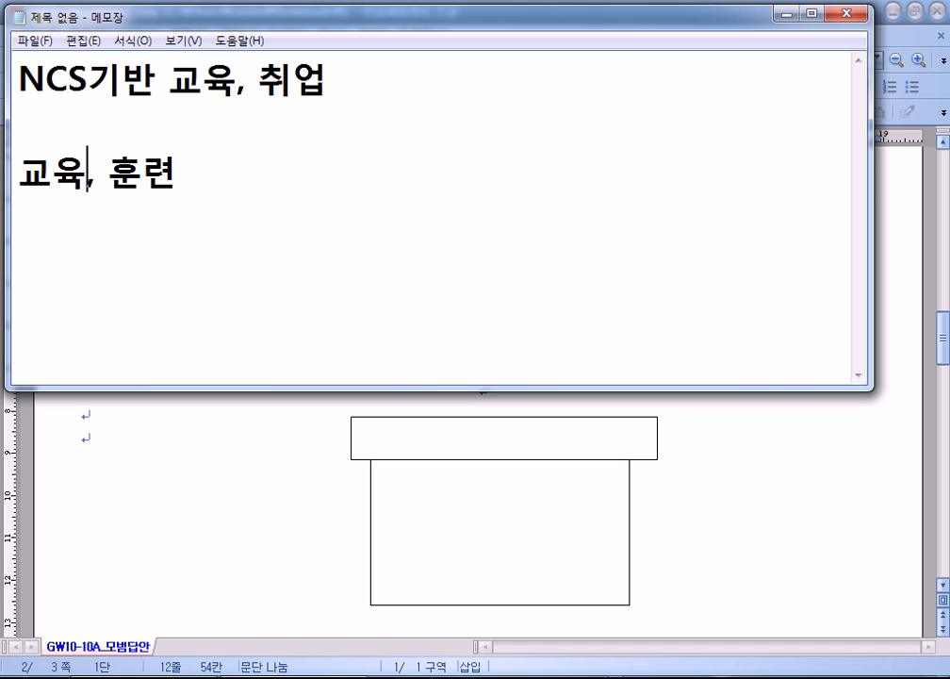
# Go to the 자격증 folder, widen the name column, and open 2016년도 국가기술자격검정 시행 공고.hwp
pyautogui.click(385, 676)
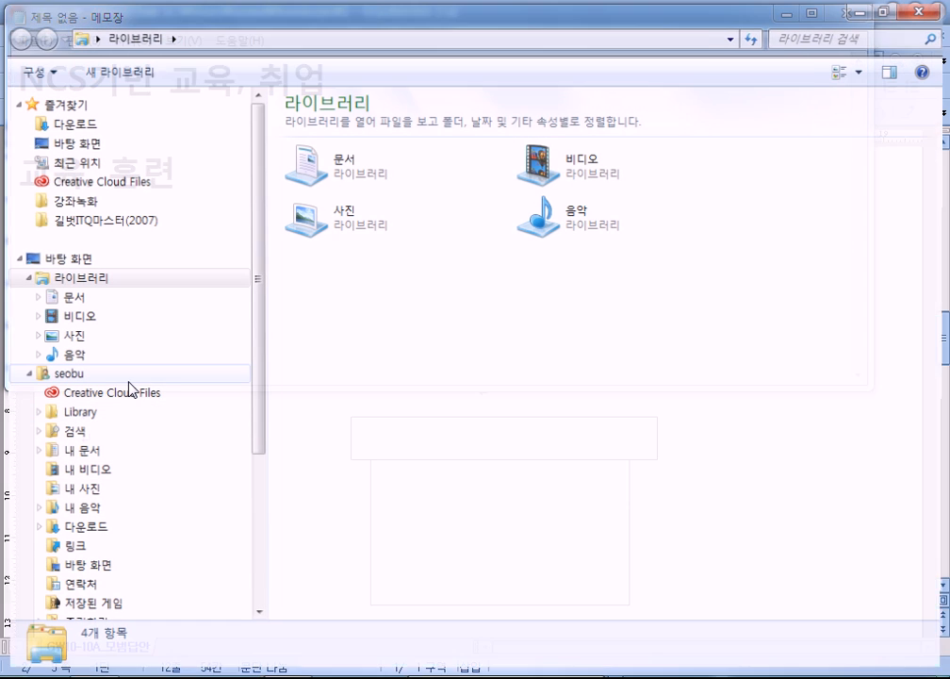
pyautogui.click(70, 201)
pyautogui.moveTo(252, 335); pyautogui.dragTo(251, 516)
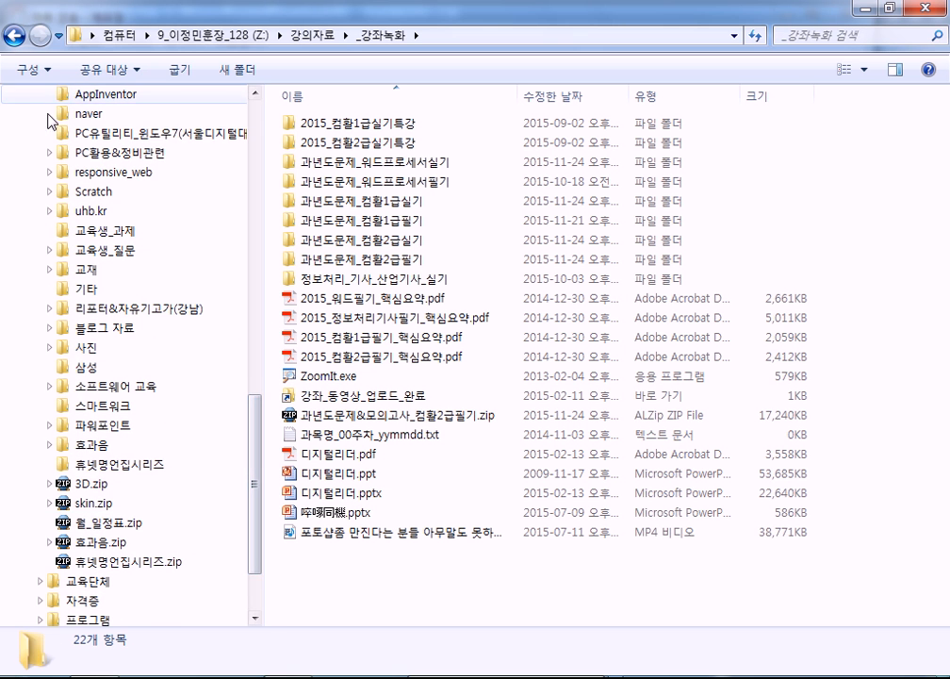
pyautogui.scroll(2, 53, 97)
pyautogui.click(42, 168)
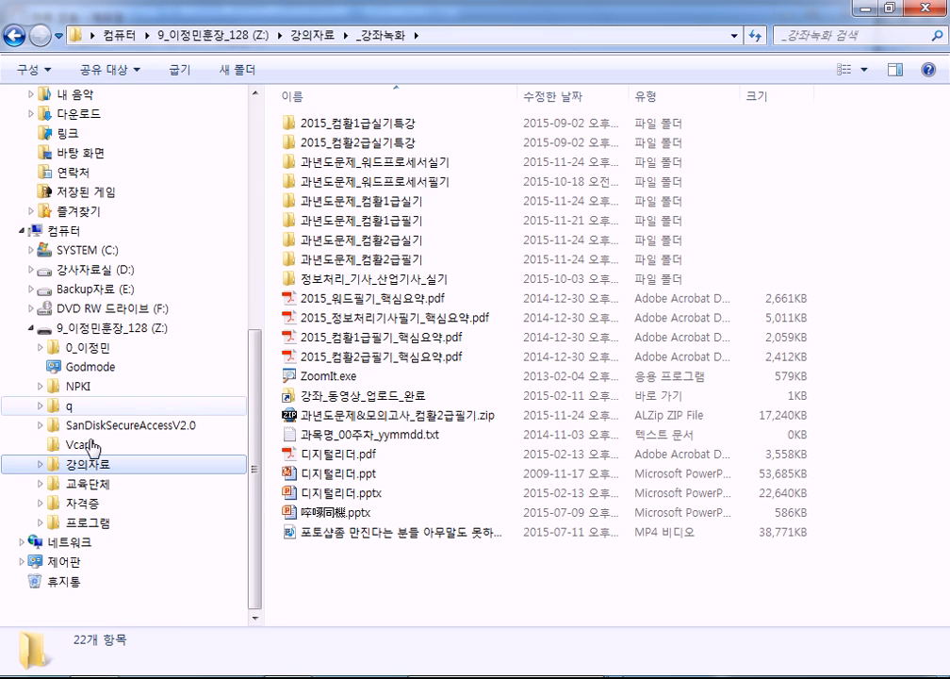
pyautogui.click(73, 503)
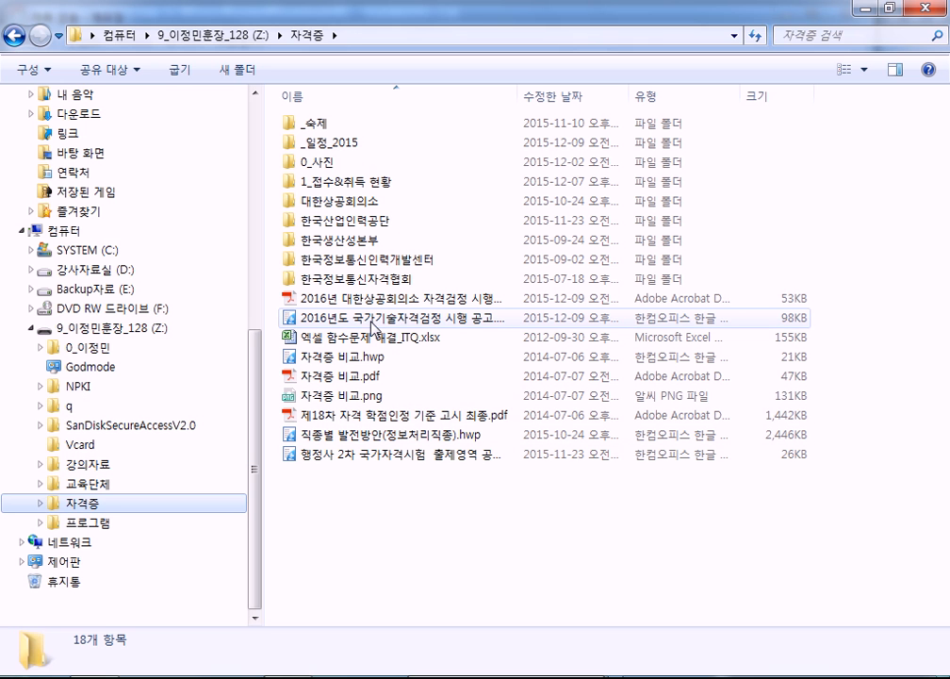
pyautogui.doubleClick(517, 93)
pyautogui.doubleClick(457, 321)
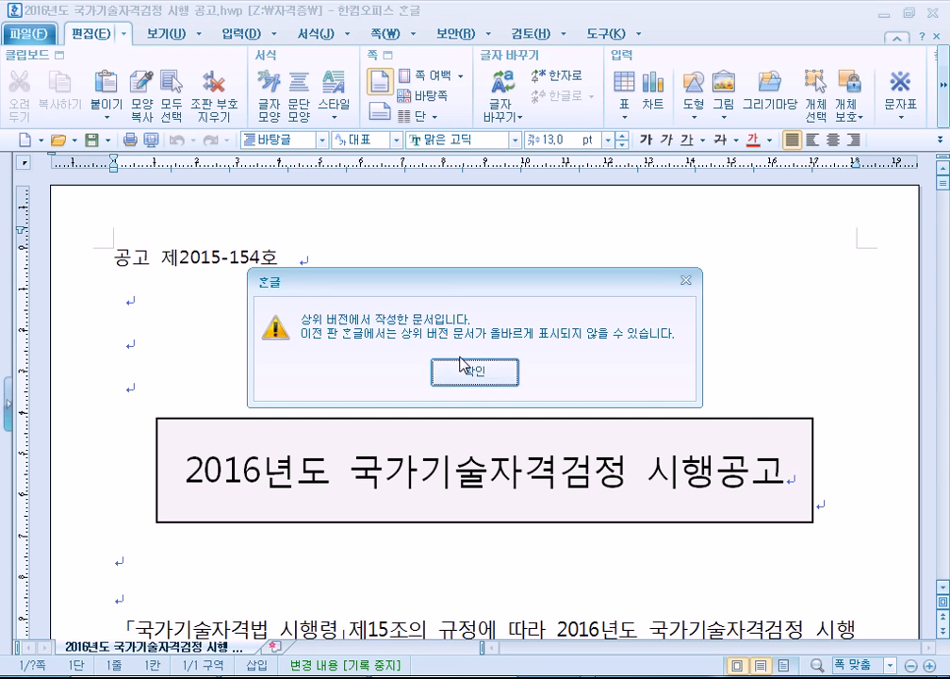
# Dismiss the newer-version warning and start scrolling through the exam notice's first pages
pyautogui.click(358, 366)
pyautogui.scroll(-5, 494, 380)
pyautogui.scroll(-1, 741, 387)
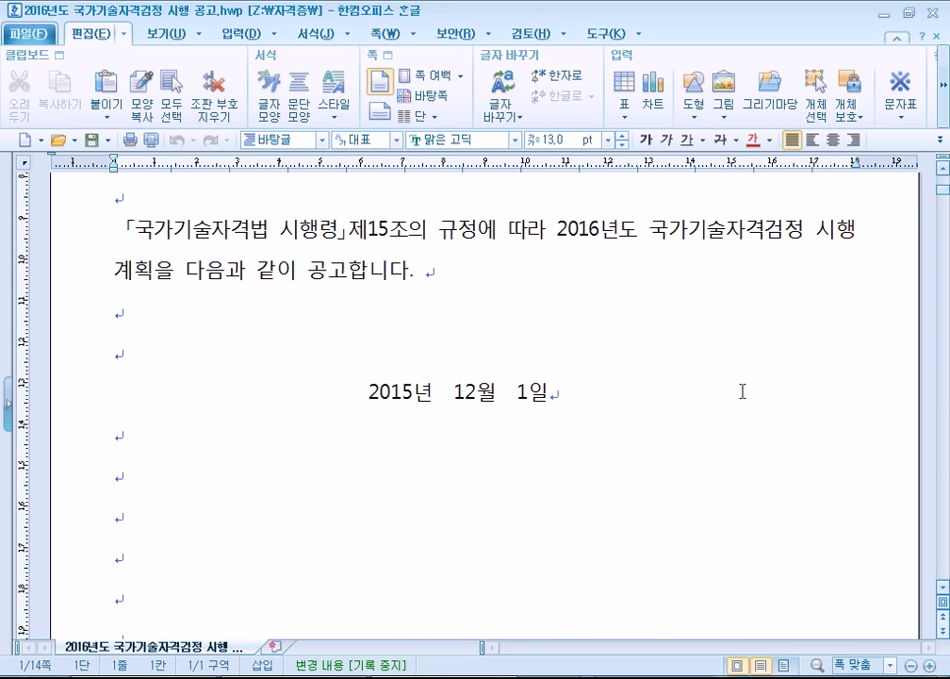
pyautogui.scroll(-4, 751, 393)
pyautogui.click(751, 393)
pyautogui.scroll(-15, 757, 390)
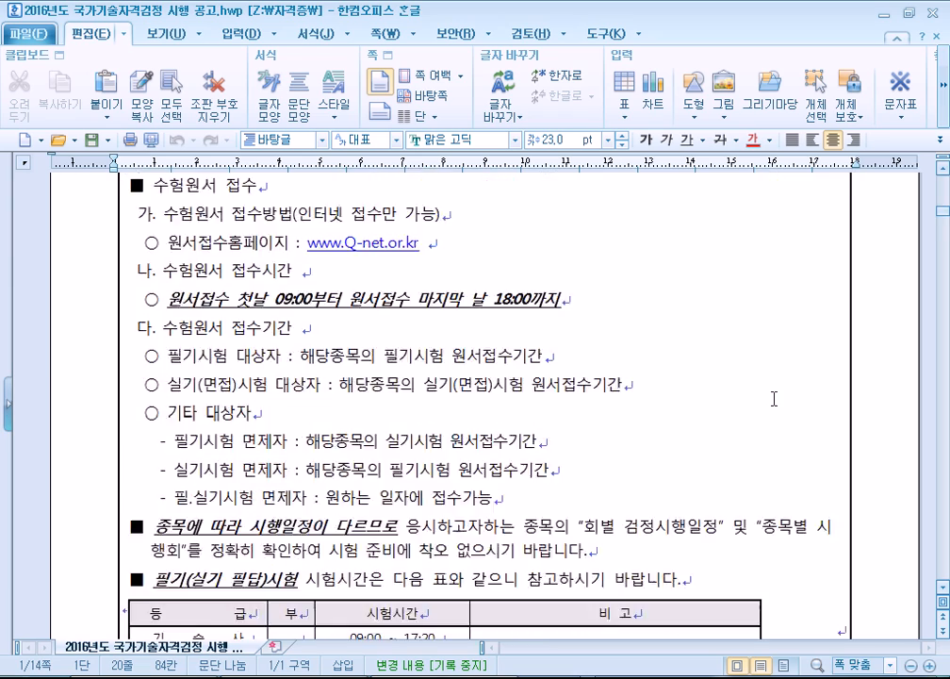
pyautogui.scroll(-15, 773, 403)
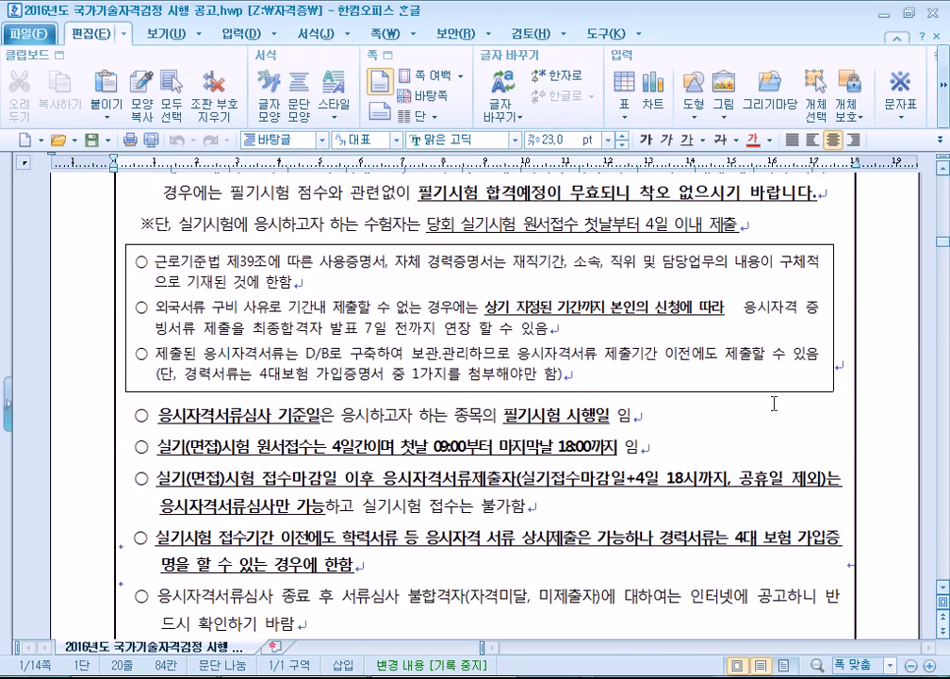
pyautogui.scroll(-5, 773, 402)
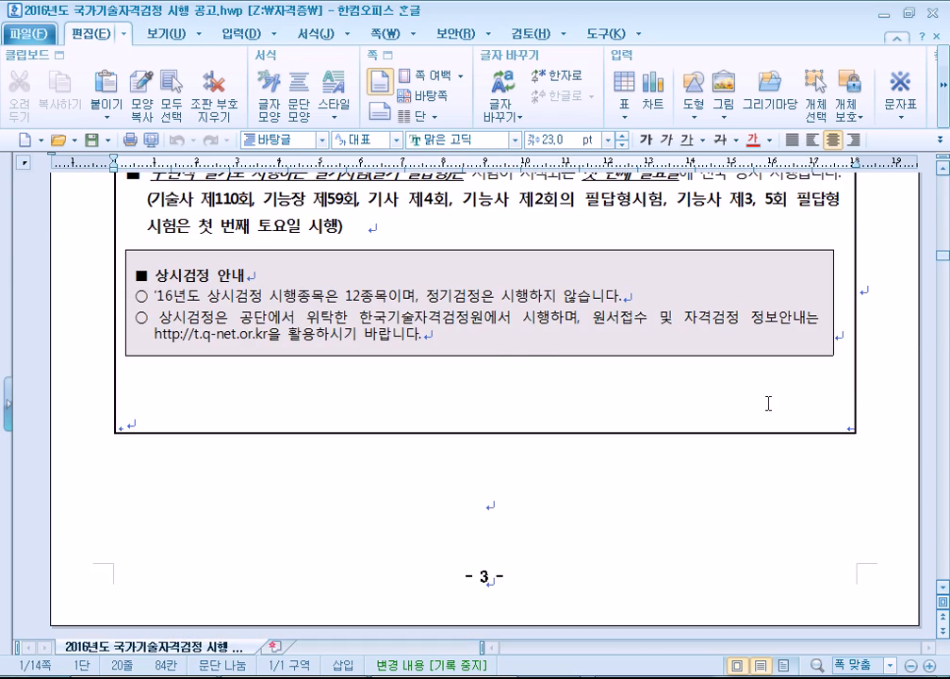
# Keep paging through the 14-page notice, then drag the scrollbar back to the top
pyautogui.scroll(1, 493, 360)
pyautogui.scroll(-12, 451, 356)
pyautogui.scroll(-10, 461, 356)
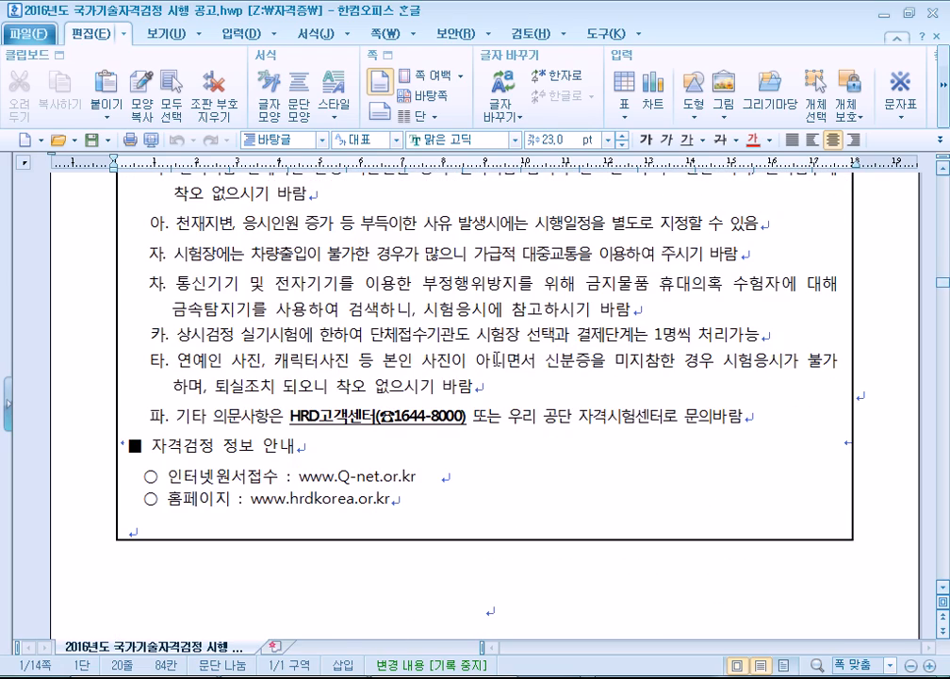
pyautogui.scroll(5, 497, 357)
pyautogui.scroll(-12, 497, 358)
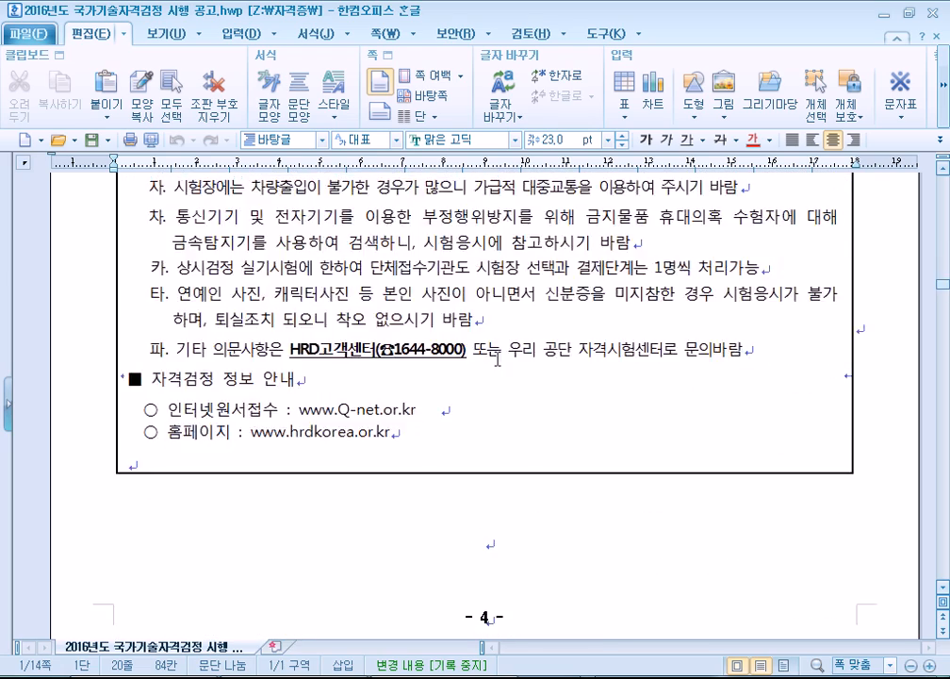
pyautogui.scroll(-15, 498, 359)
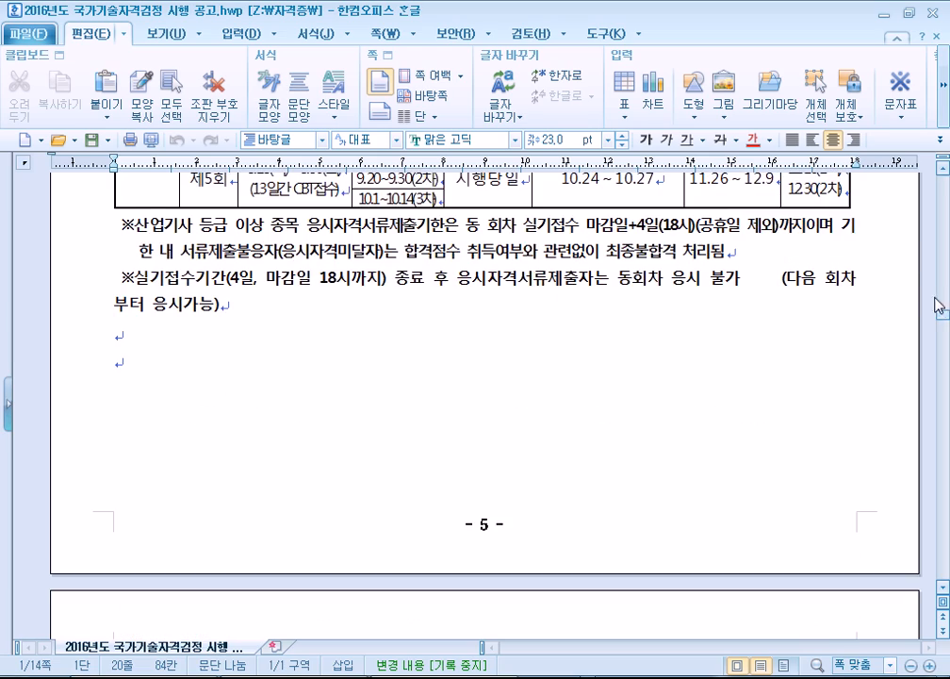
pyautogui.scroll(-1, 946, 321)
pyautogui.moveTo(946, 320); pyautogui.dragTo(939, 123)
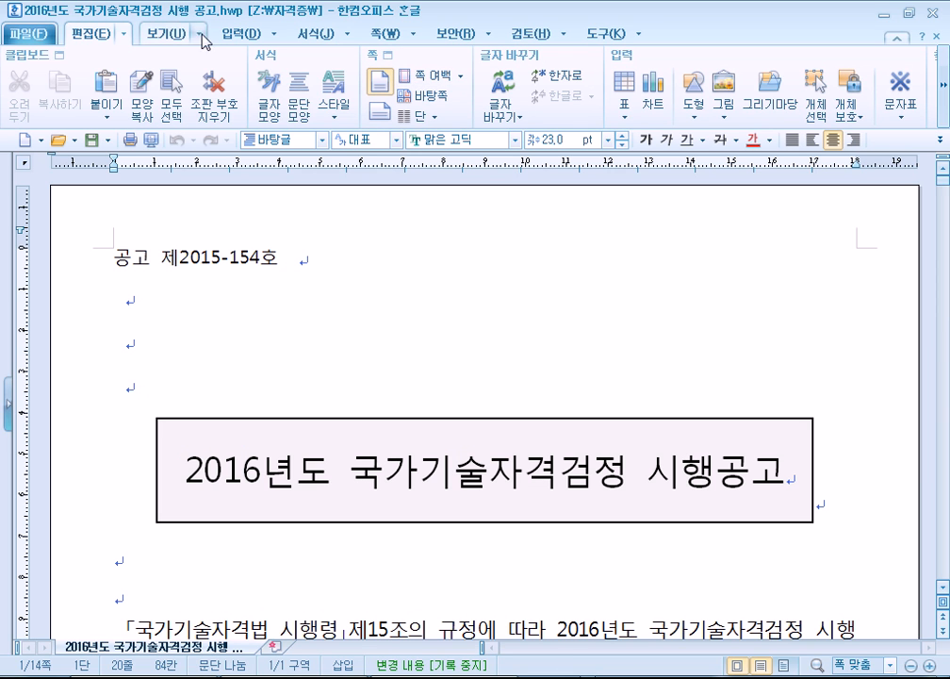
# Search the exam notice for 'ncs' with the 찾기 box on the 편집 ribbon
pyautogui.click(942, 108)
pyautogui.click(944, 111)
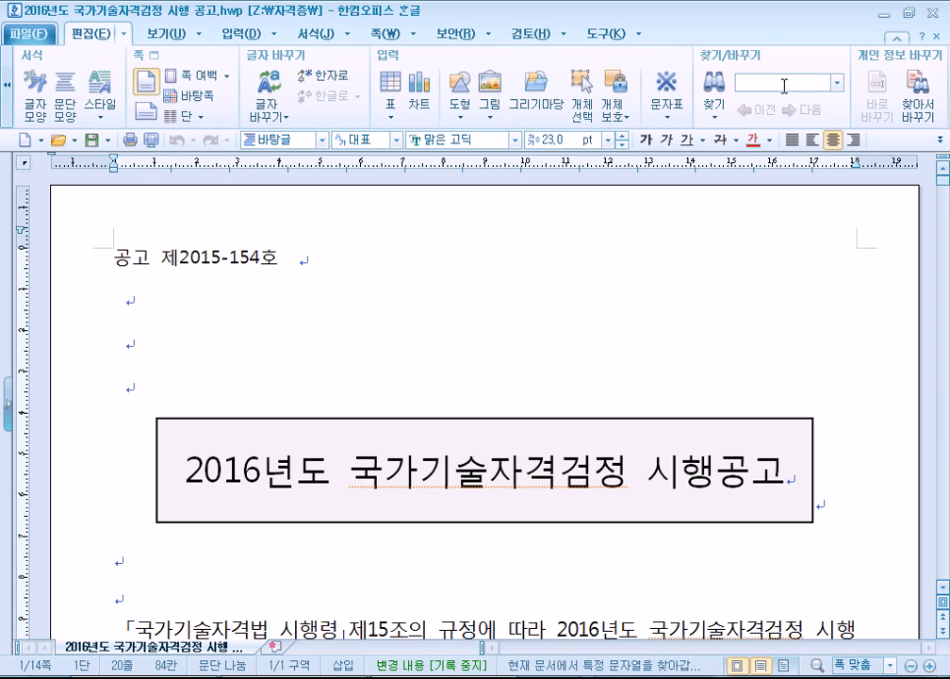
pyautogui.write('ㅈ')
pyautogui.press('BackSpace')
pyautogui.write('n')
pyautogui.press('Return')
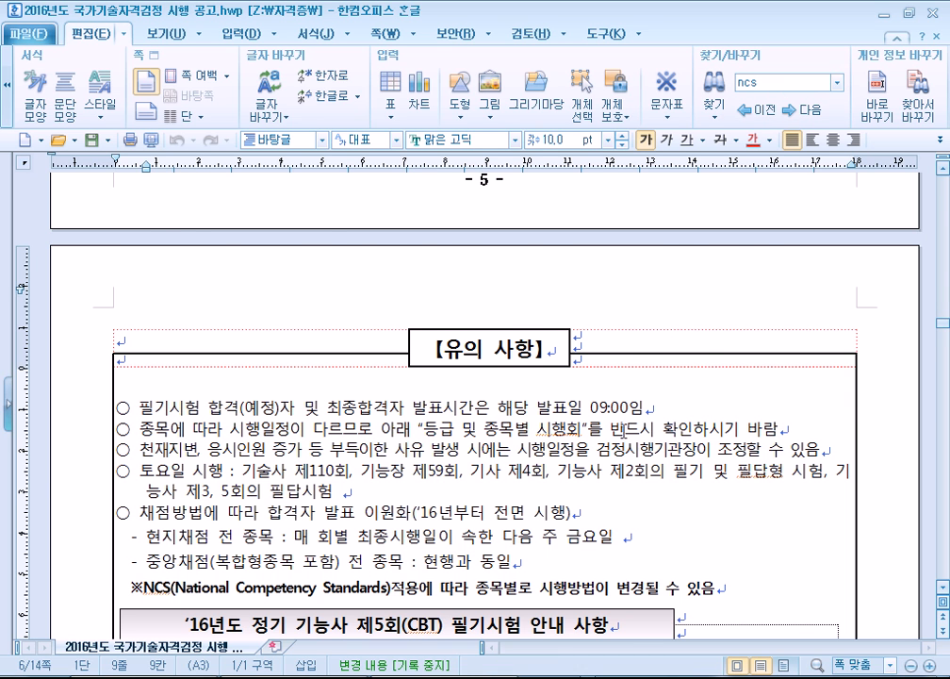
# Inspect the page 6 precautions and scoring-method notes where NCS is mentioned
pyautogui.scroll(-3, 607, 432)
pyautogui.click(639, 445)
pyautogui.scroll(1, 257, 313)
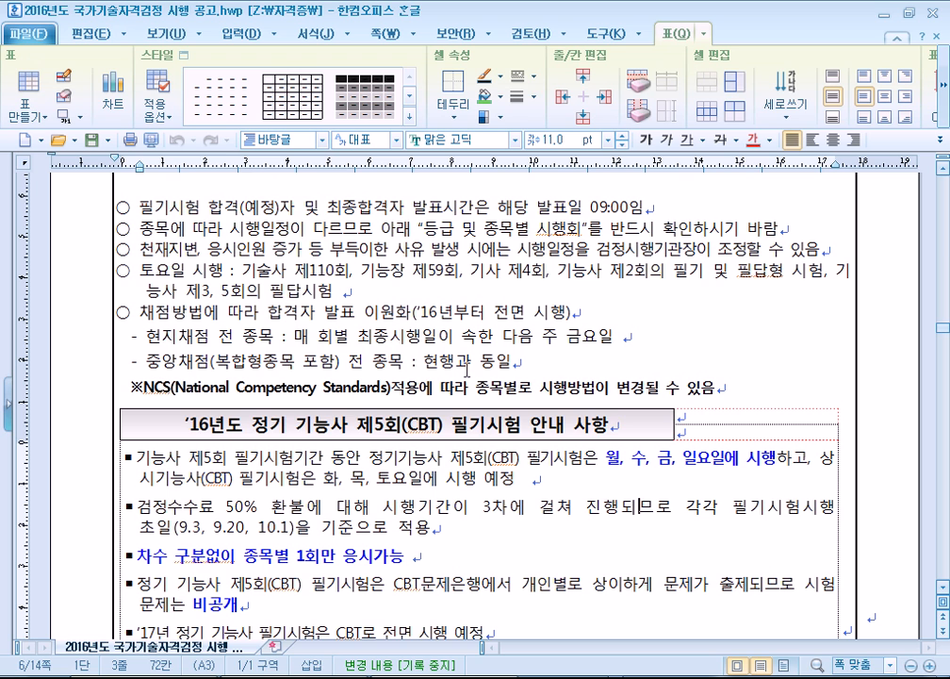
pyautogui.scroll(-2, 283, 273)
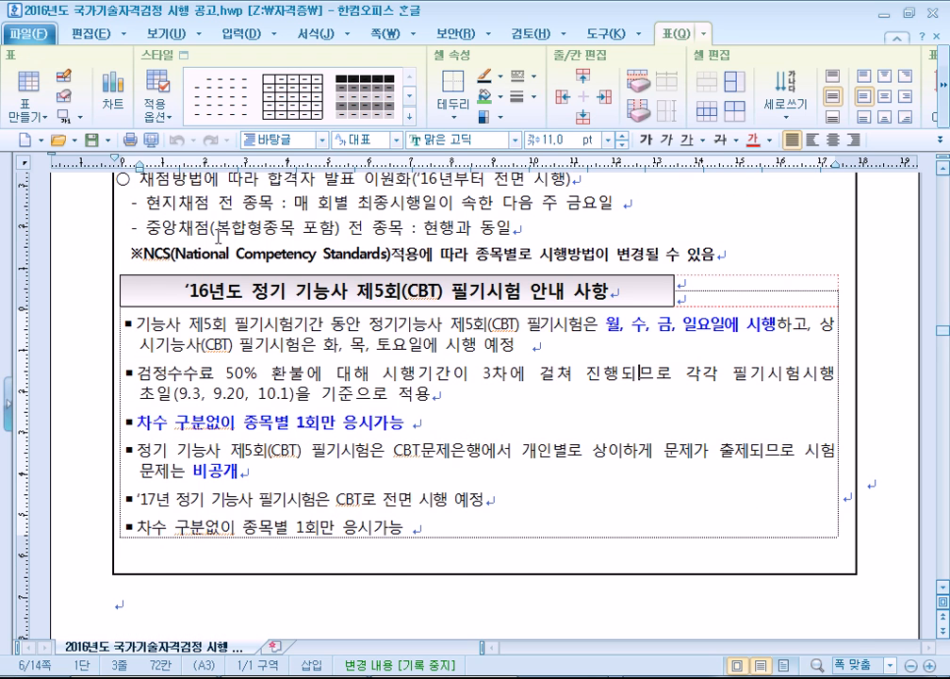
pyautogui.scroll(1, 218, 238)
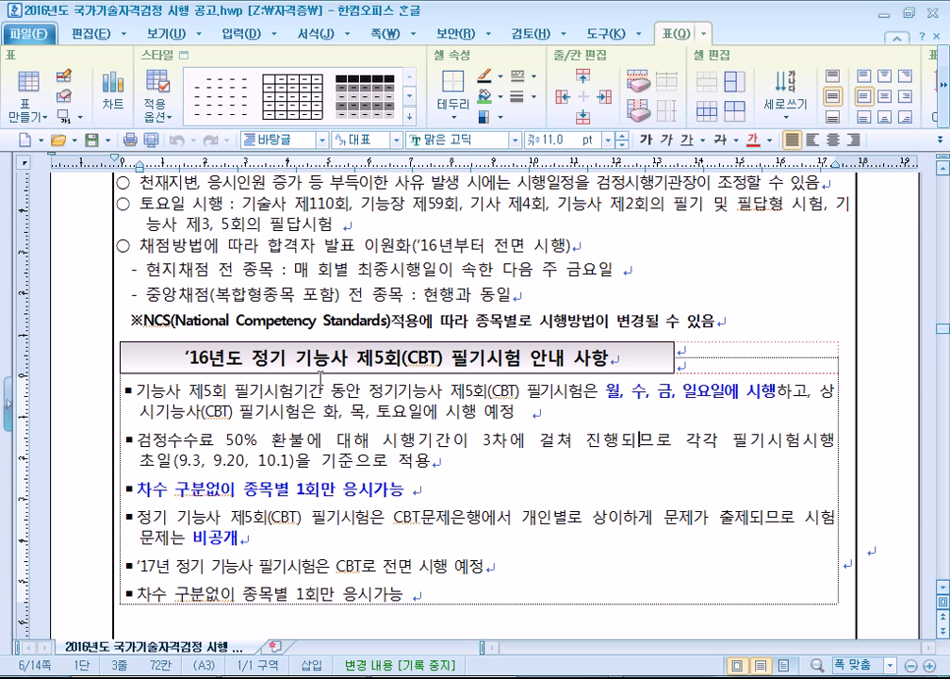
pyautogui.click(503, 270)
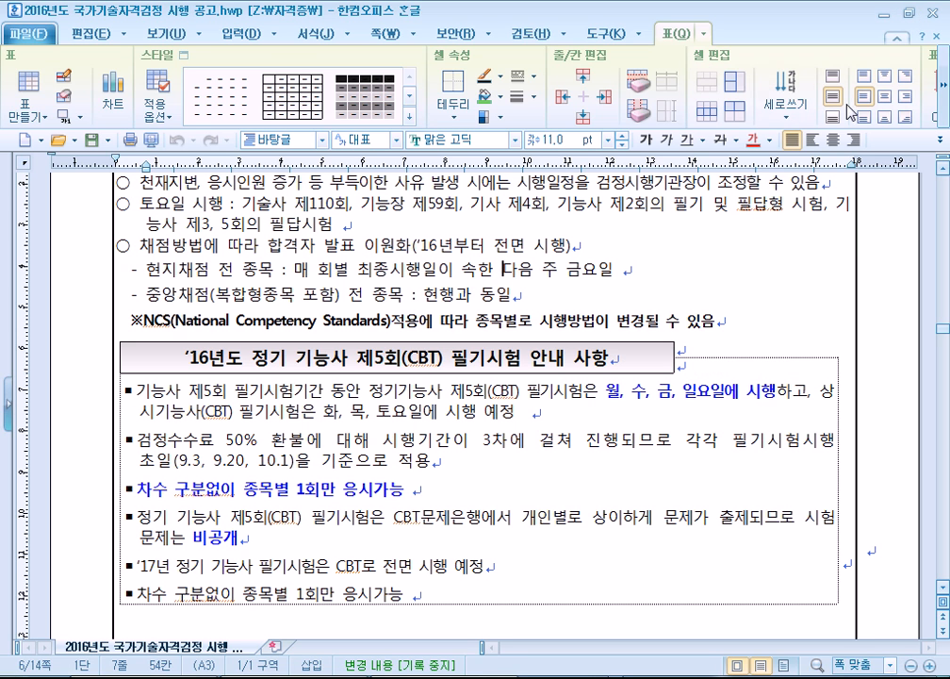
# Close the exam notice and Explorer, then open the 국가직무능력표준 NCS website
pyautogui.click(933, 14)
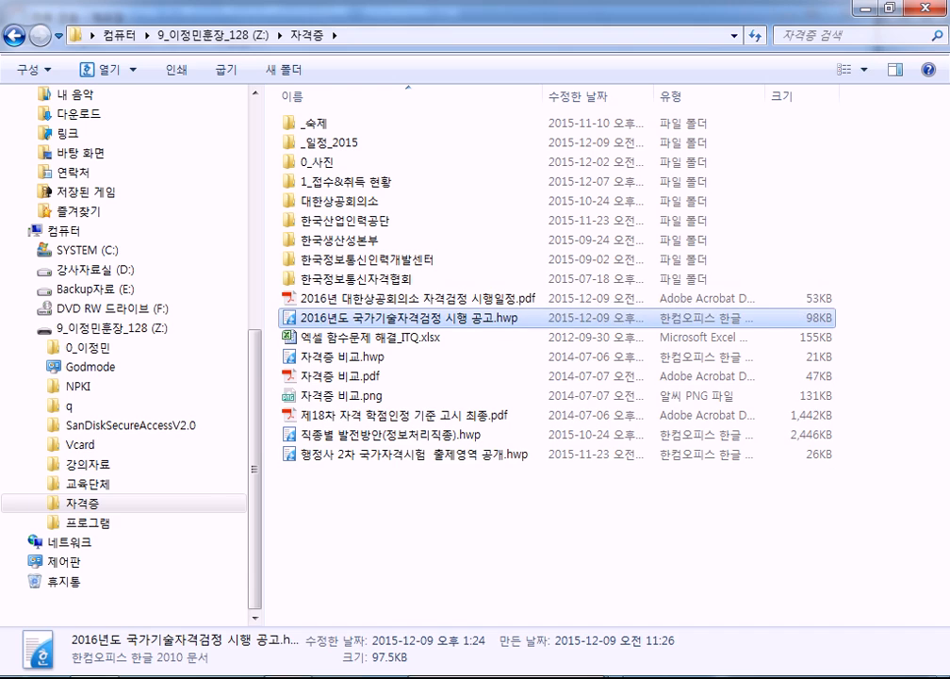
pyautogui.click(933, 12)
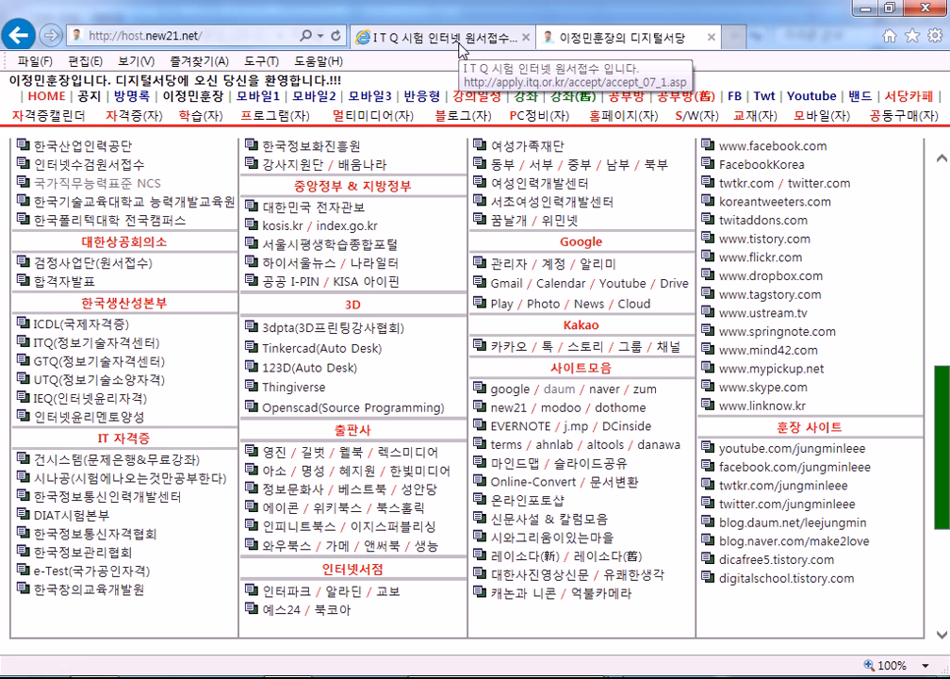
pyautogui.scroll(3, 234, 300)
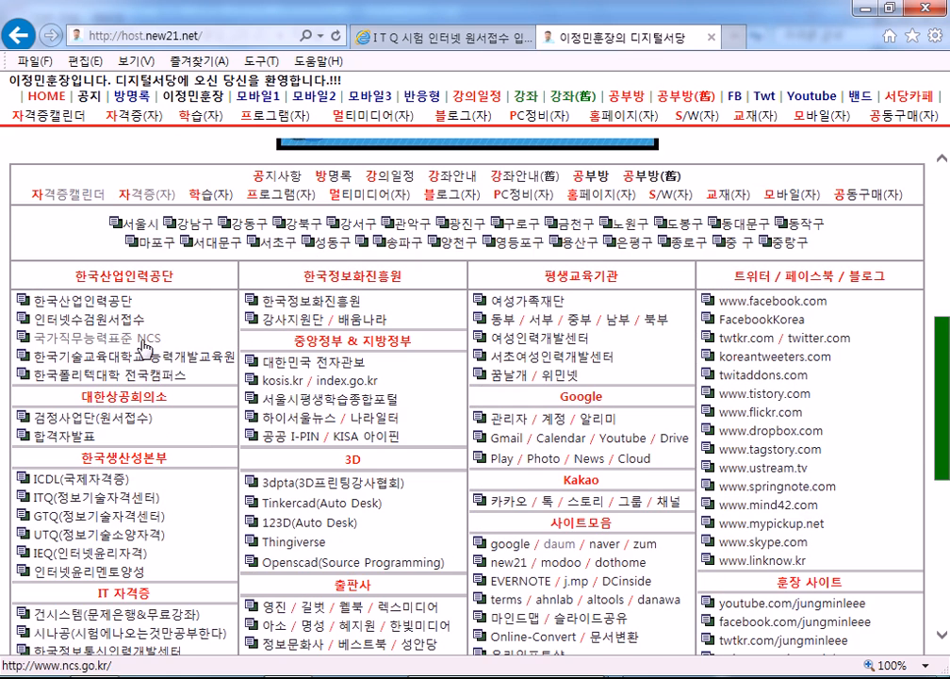
pyautogui.click(109, 273)
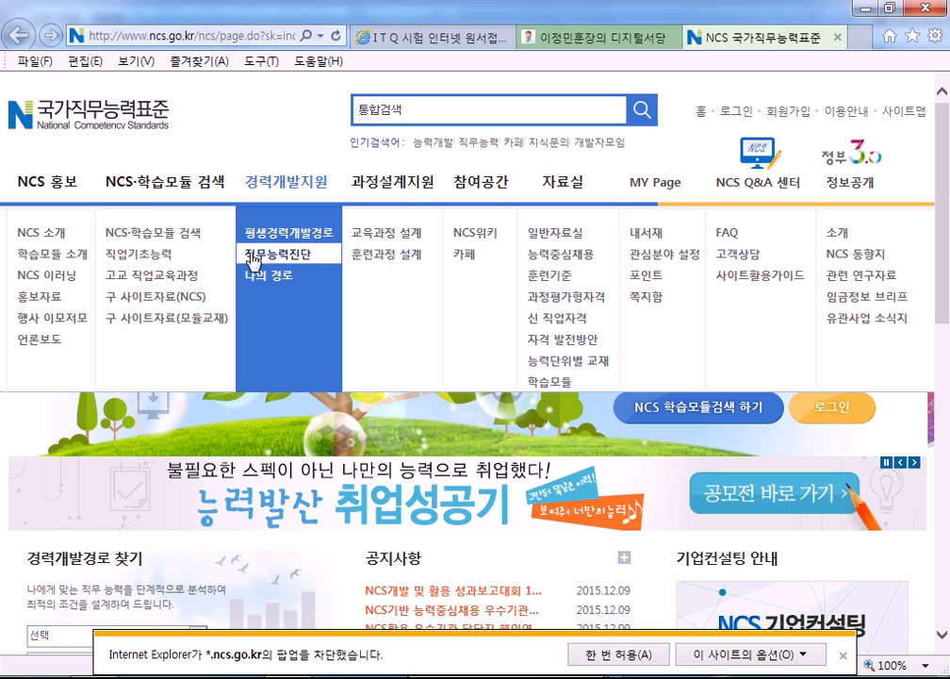
# Search the career path for 02. 경영·회계·사무 › 02. 총무·인사 › 03. 일반사무
pyautogui.scroll(-3, 261, 417)
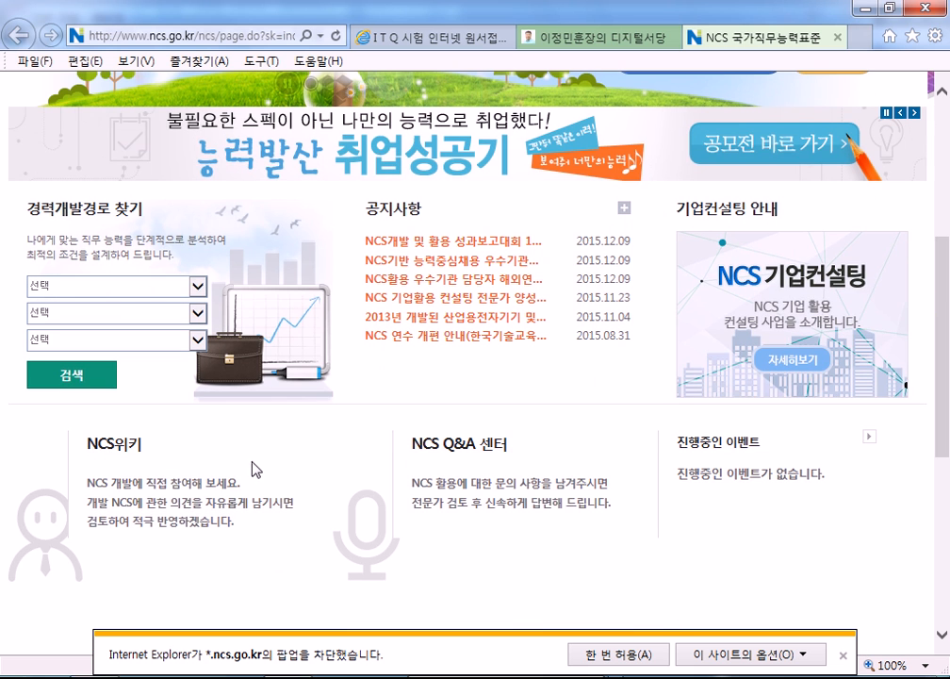
pyautogui.click(110, 292)
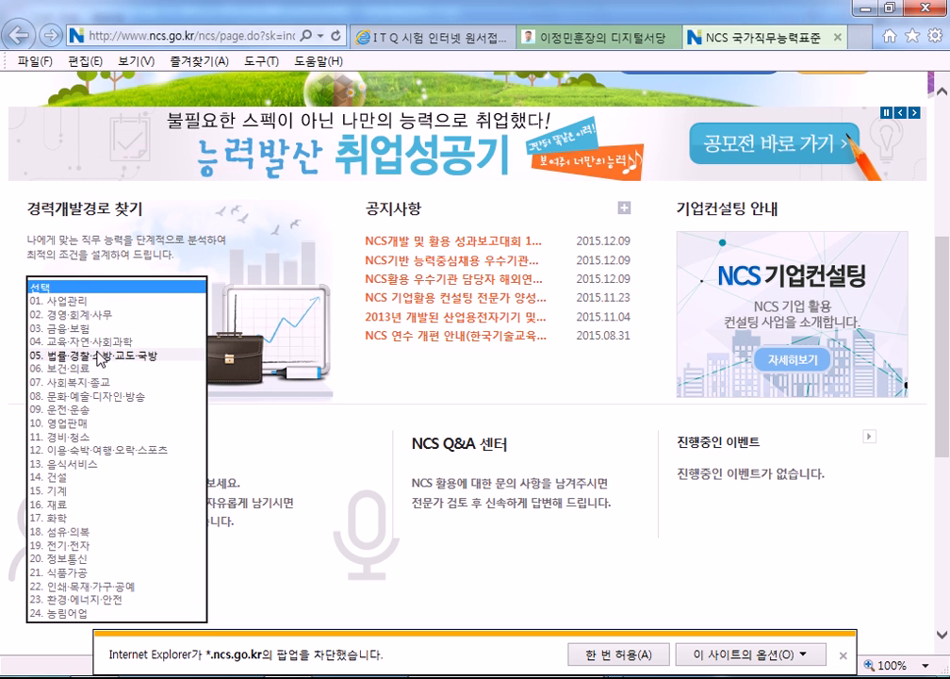
pyautogui.click(104, 314)
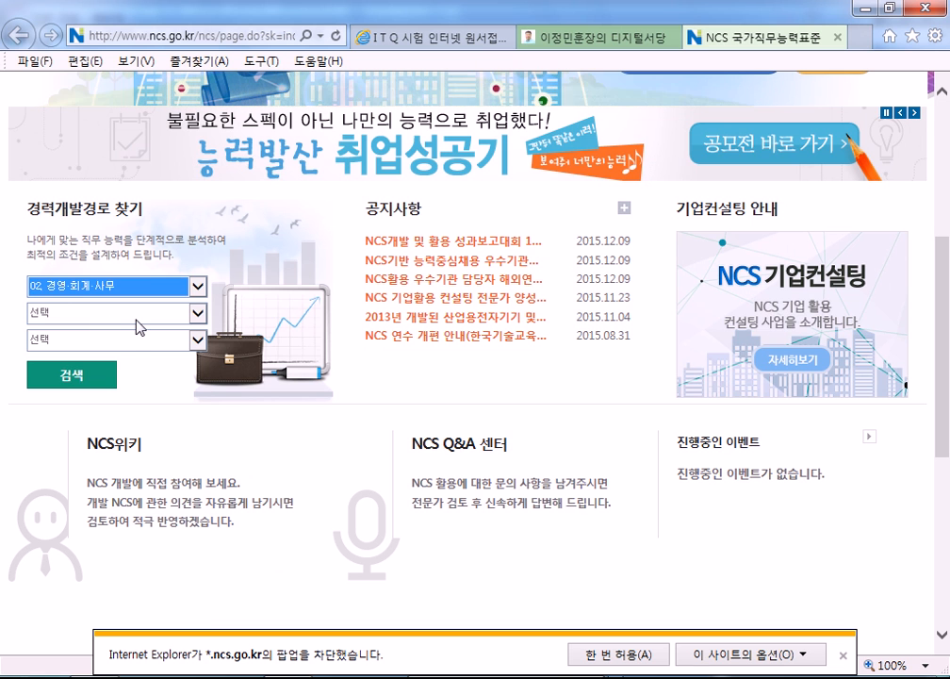
pyautogui.click(136, 319)
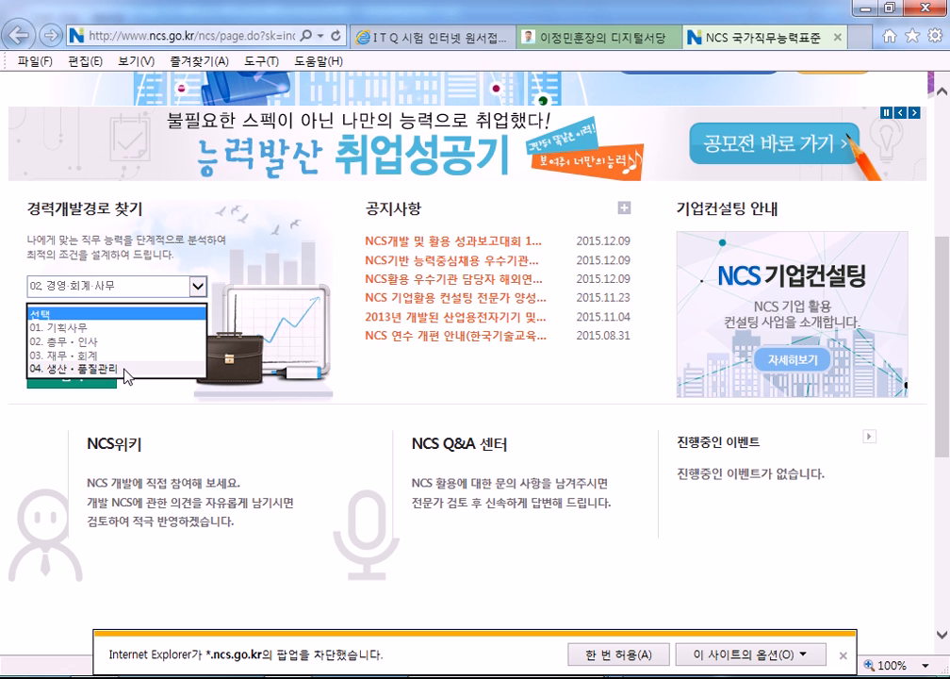
pyautogui.click(127, 341)
pyautogui.click(123, 347)
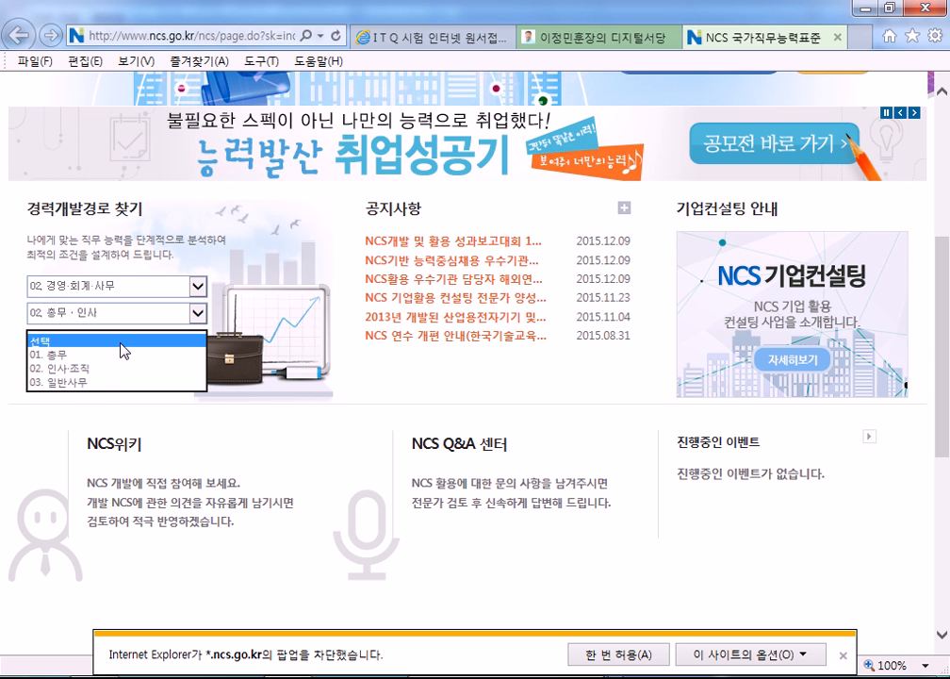
pyautogui.click(113, 385)
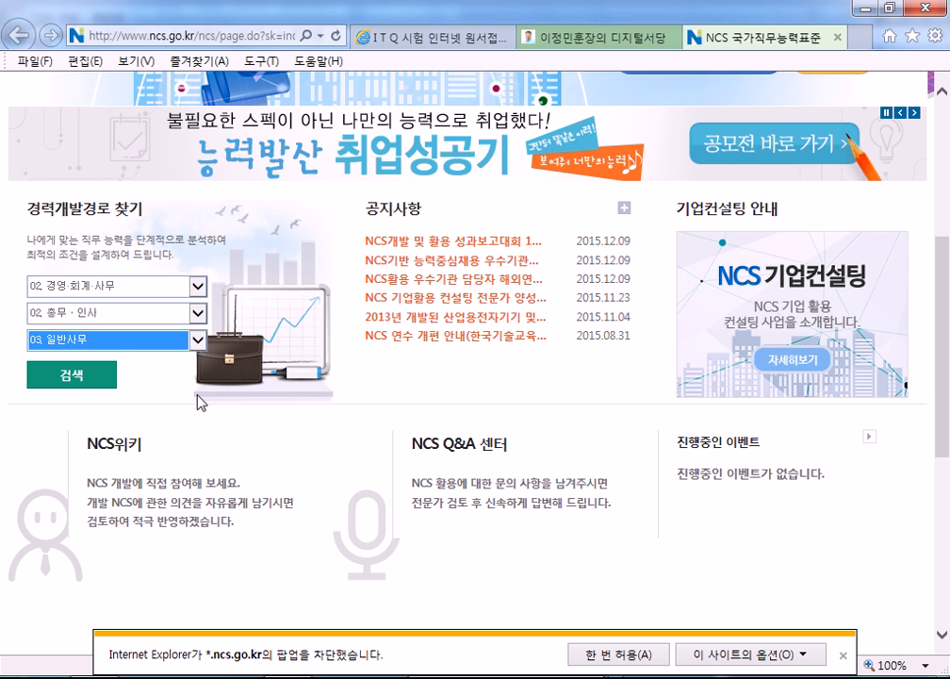
pyautogui.click(71, 375)
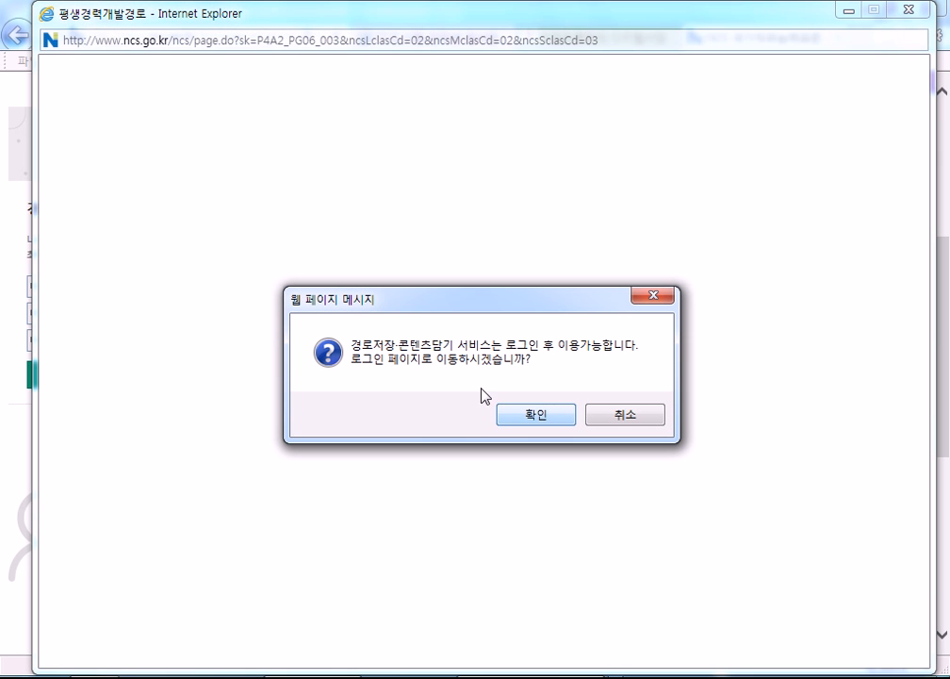
# Dismiss the login prompt, close the 일반사무 평생경력개발경로 popup, and close the NCS tab
pyautogui.click(543, 423)
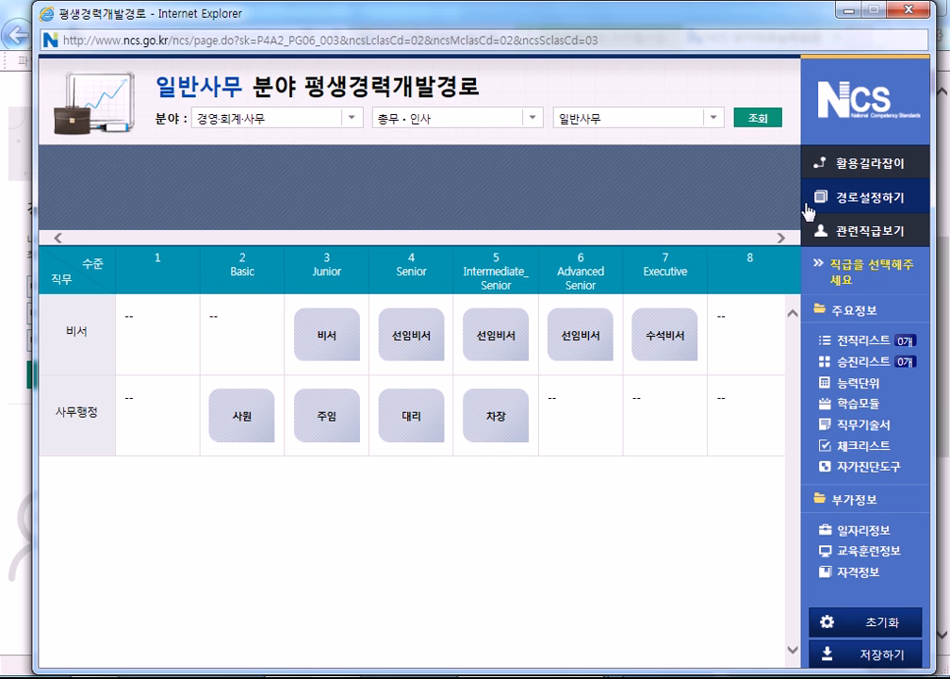
pyautogui.click(910, 13)
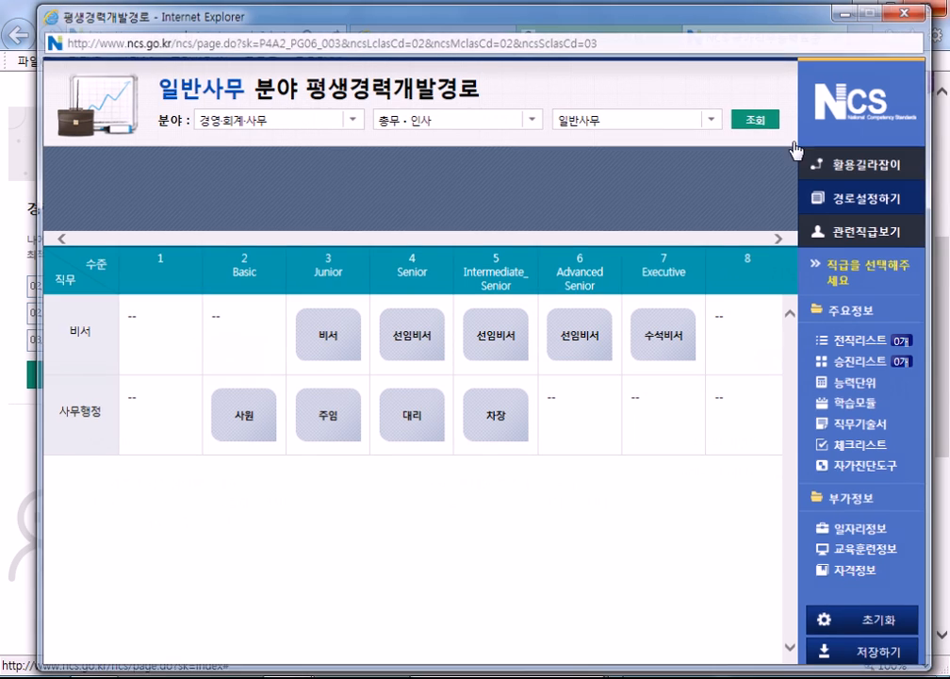
pyautogui.click(838, 36)
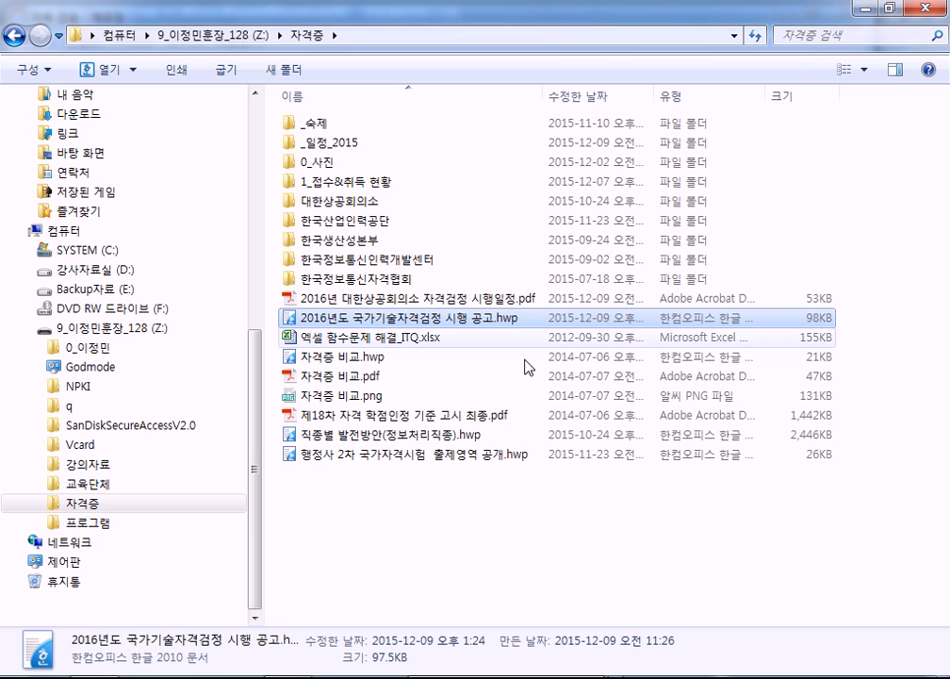
pyautogui.click(864, 8)
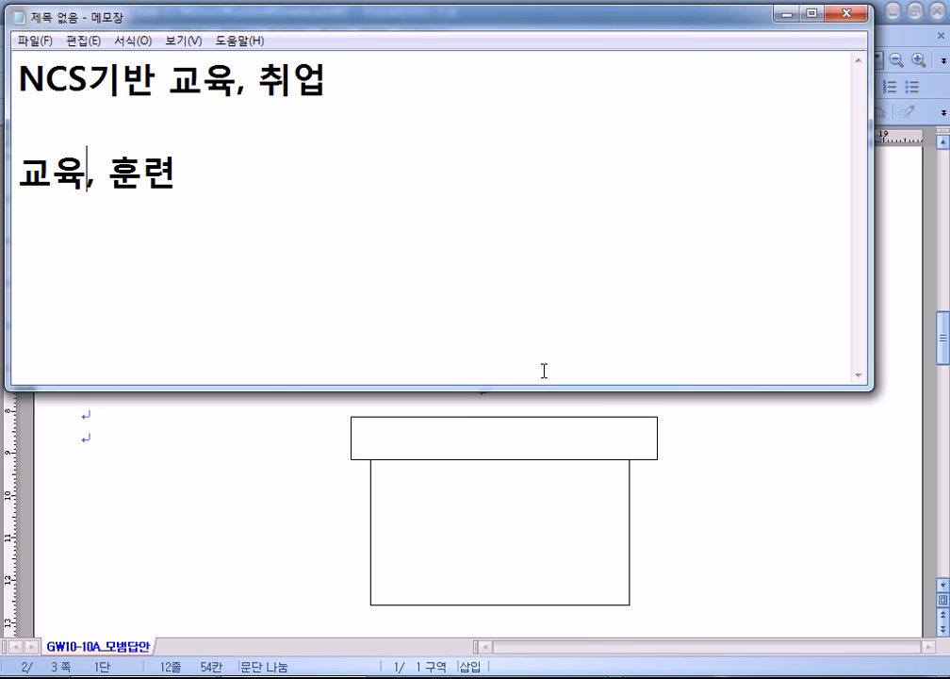
pyautogui.click(786, 12)
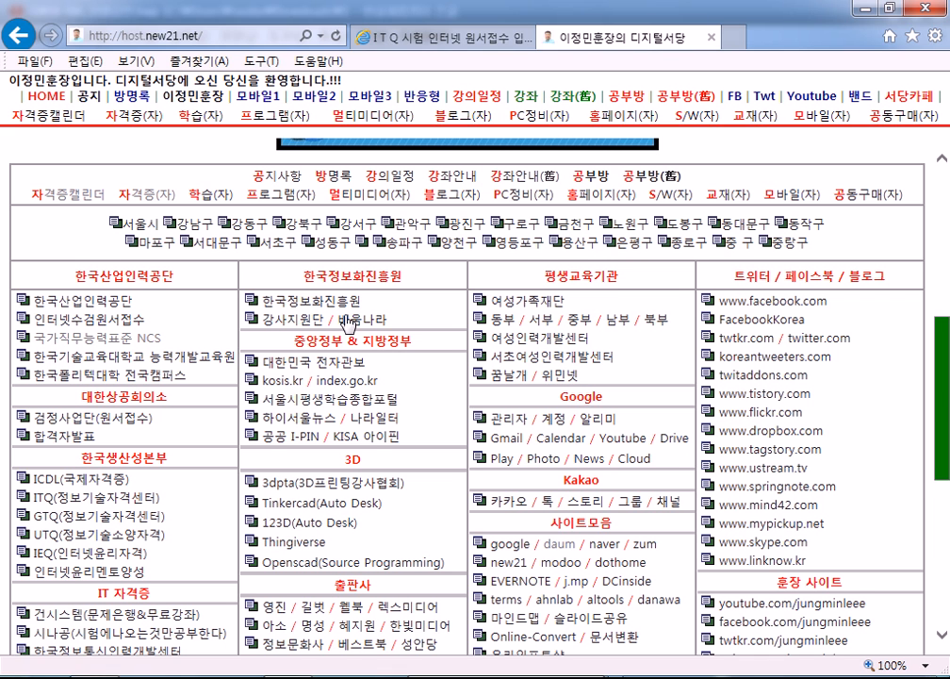
# Open 한국폴리텍대학 and 한국기술교육대학교 능력개발교육원 in new tabs, then return to the 폴리텍 tab
pyautogui.click(130, 382)
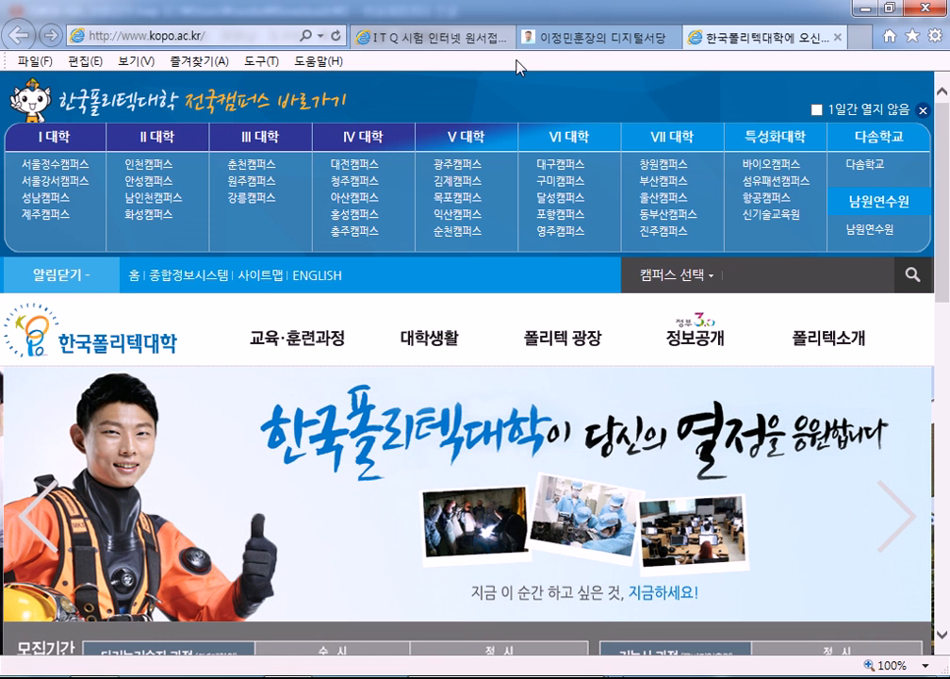
pyautogui.click(577, 36)
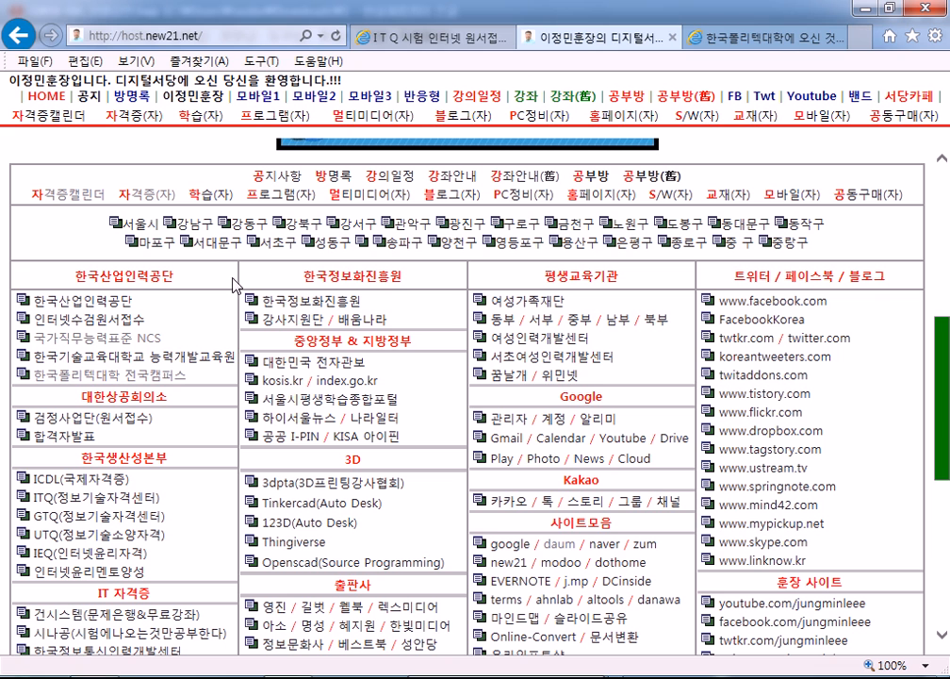
pyautogui.click(174, 364)
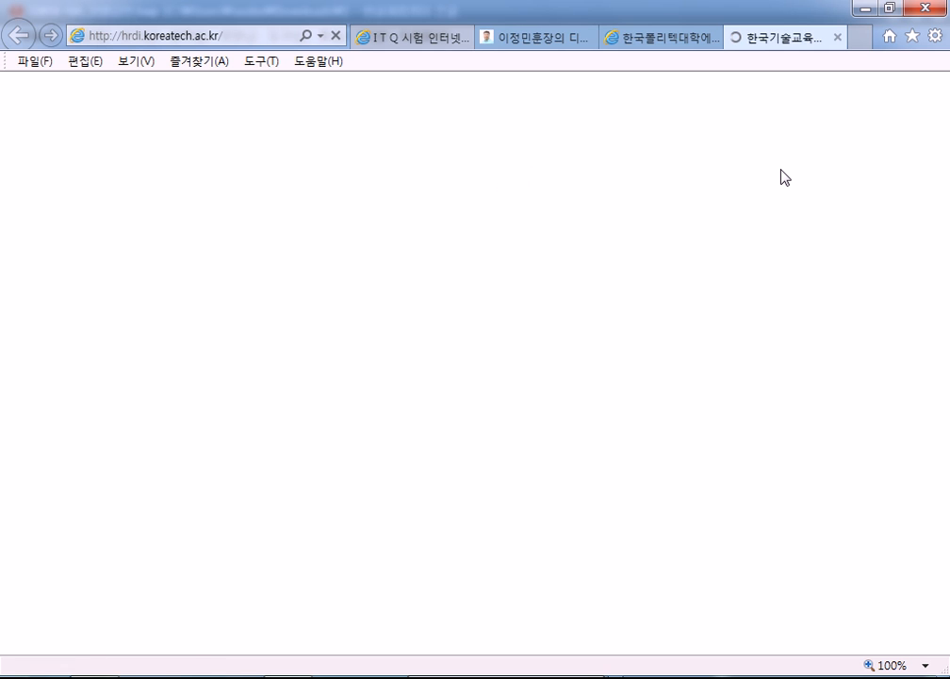
pyautogui.click(666, 39)
pyautogui.moveTo(382, 335)
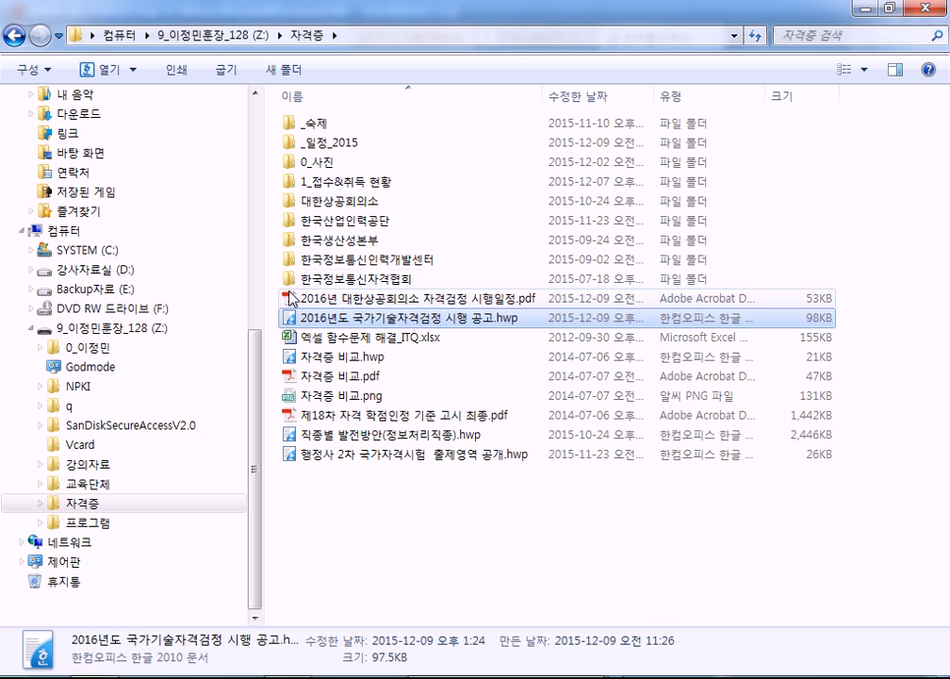
# Go to 교육단체 › NCS, widen the Name column, and open the 150719 workbook .hwp
pyautogui.click(85, 485)
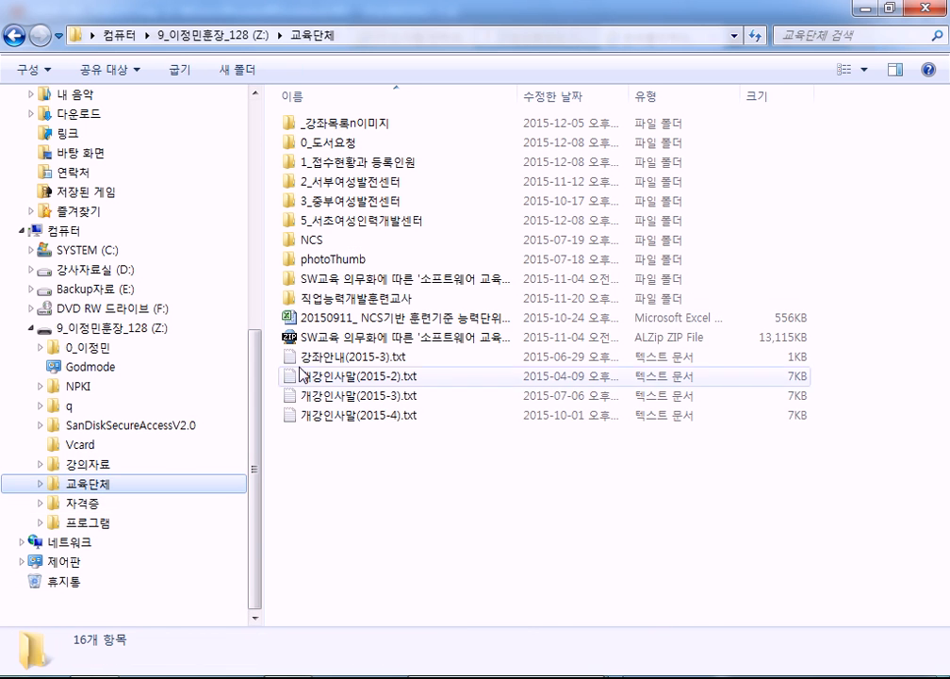
pyautogui.doubleClick(313, 243)
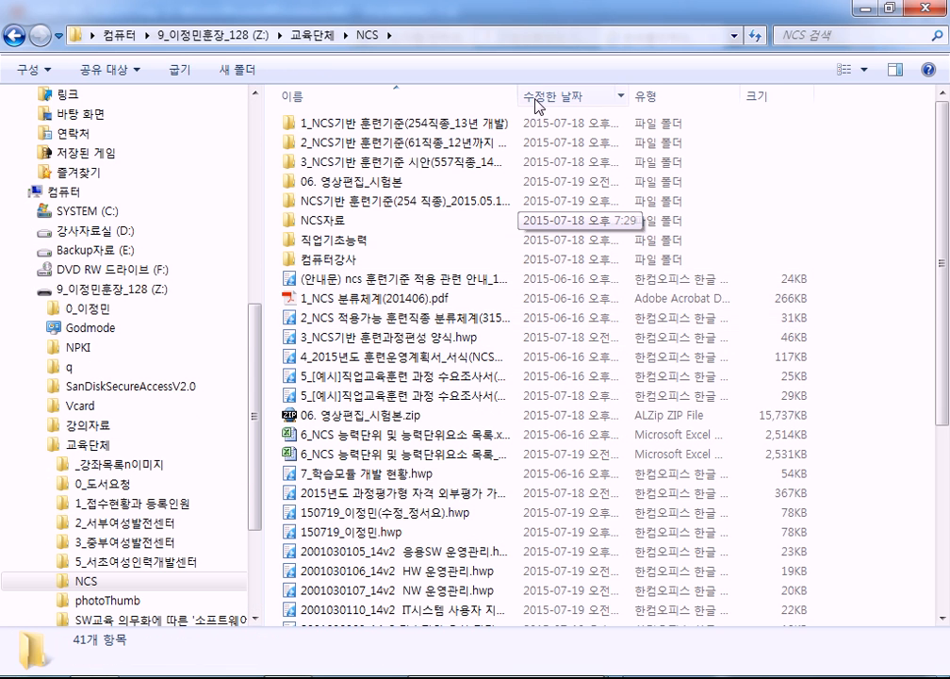
pyautogui.moveTo(518, 95); pyautogui.dragTo(563, 95)
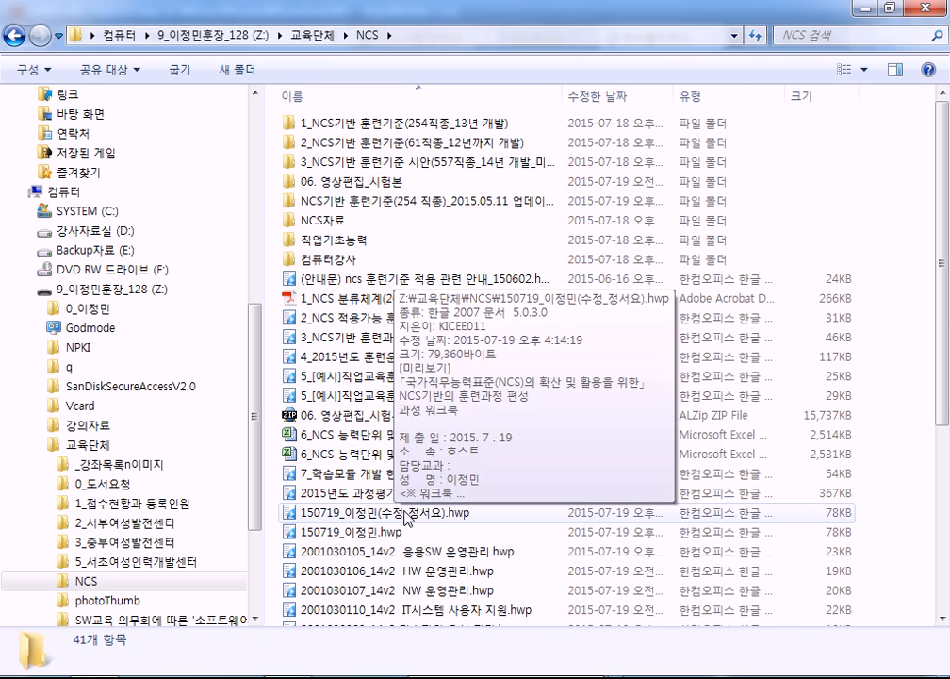
pyautogui.click(435, 511)
pyautogui.scroll(-1, 440, 530)
pyautogui.doubleClick(399, 455)
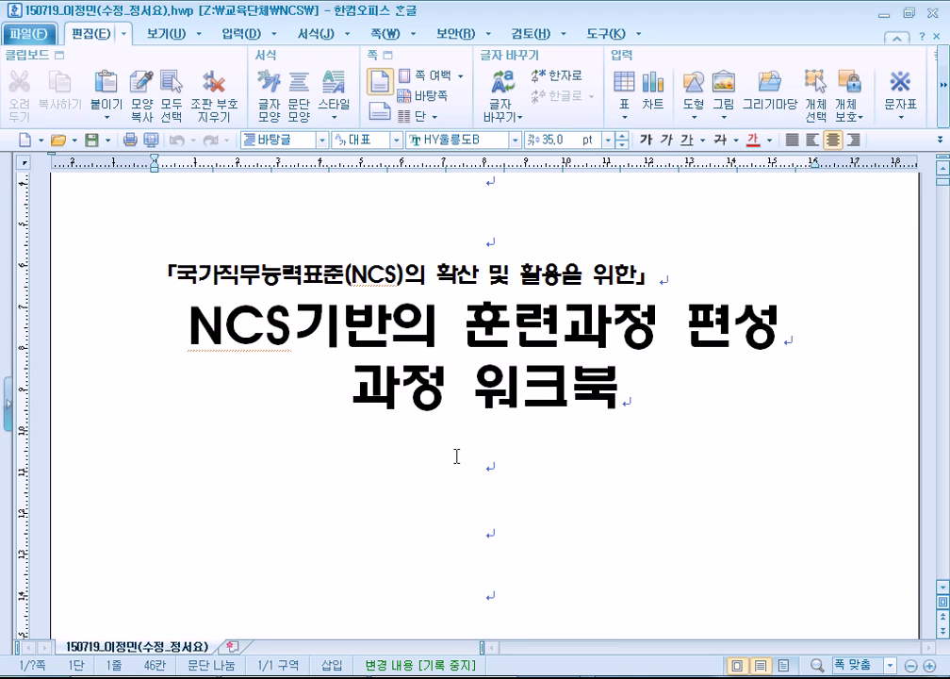
# Highlight IT시스템관리자 in the workbook's course title to point it out
pyautogui.scroll(-10, 457, 455)
pyautogui.scroll(5, 457, 455)
pyautogui.scroll(-5, 339, 429)
pyautogui.scroll(-2, 488, 439)
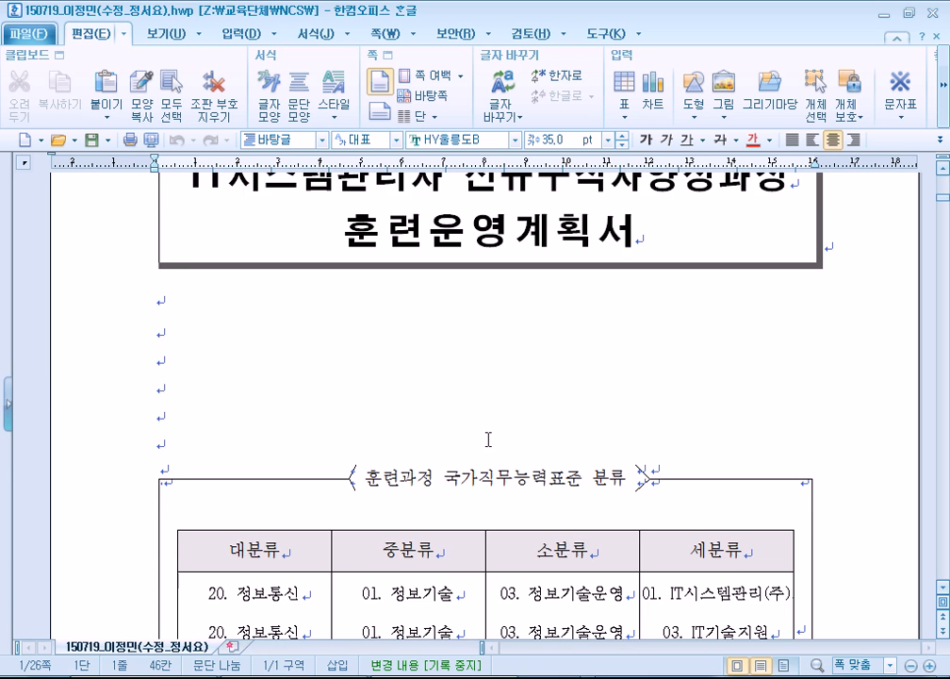
pyautogui.scroll(1, 488, 439)
pyautogui.moveTo(190, 231); pyautogui.dragTo(452, 229)
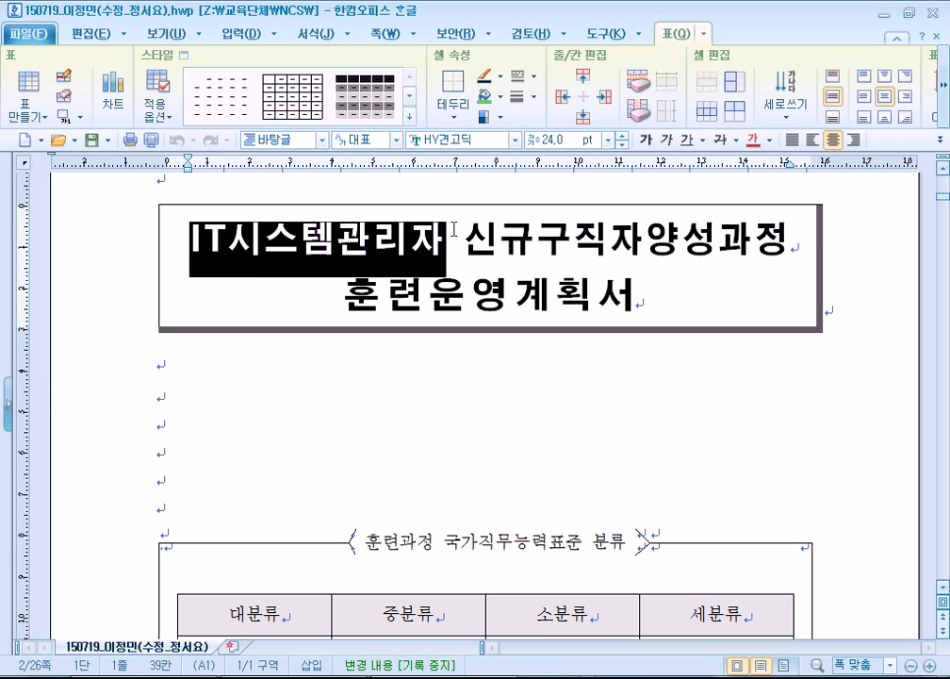
pyautogui.click(345, 295)
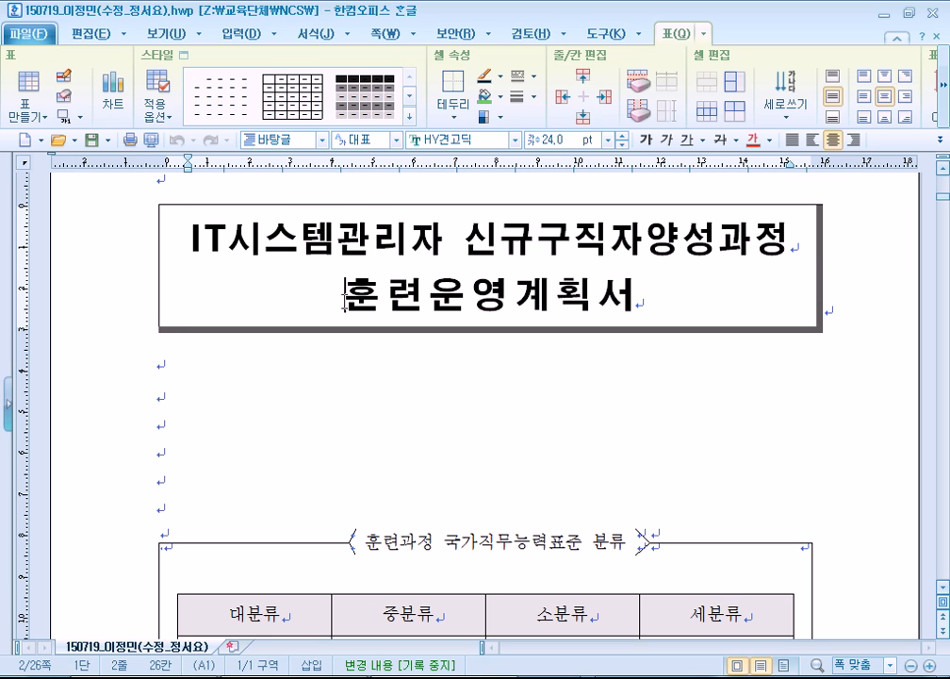
pyautogui.moveTo(190, 242); pyautogui.dragTo(430, 247)
pyautogui.click(345, 297)
# Scroll to the 훈련과정 개요 and highlight the 320시간 training period
pyautogui.scroll(-5, 401, 307)
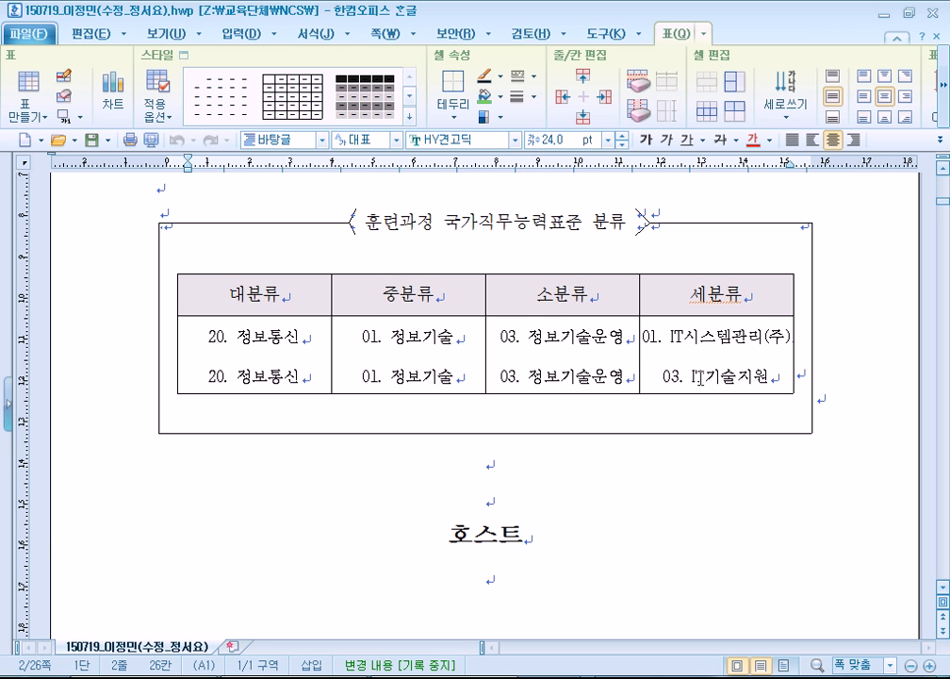
pyautogui.scroll(-3, 695, 390)
pyautogui.scroll(-13, 696, 391)
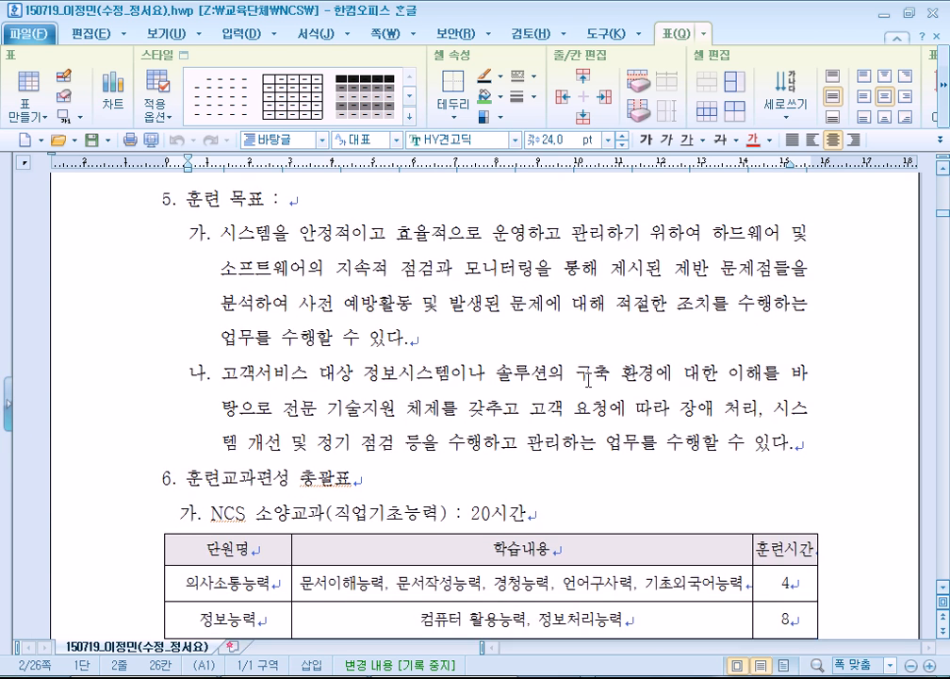
pyautogui.scroll(6, 460, 344)
pyautogui.moveTo(377, 314); pyautogui.dragTo(427, 313)
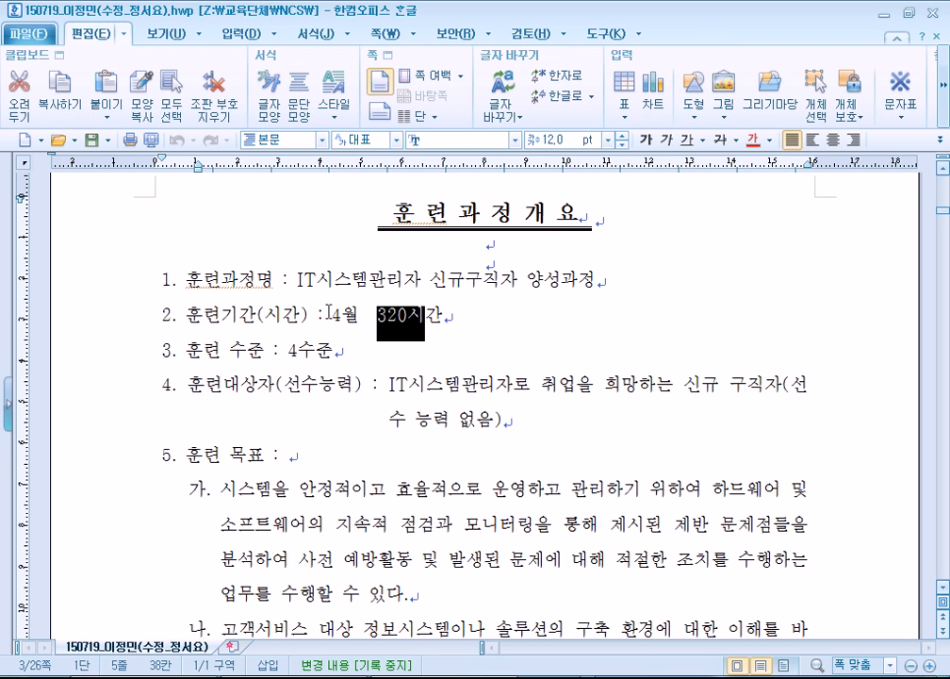
pyautogui.click(398, 334)
pyautogui.scroll(-15, 421, 341)
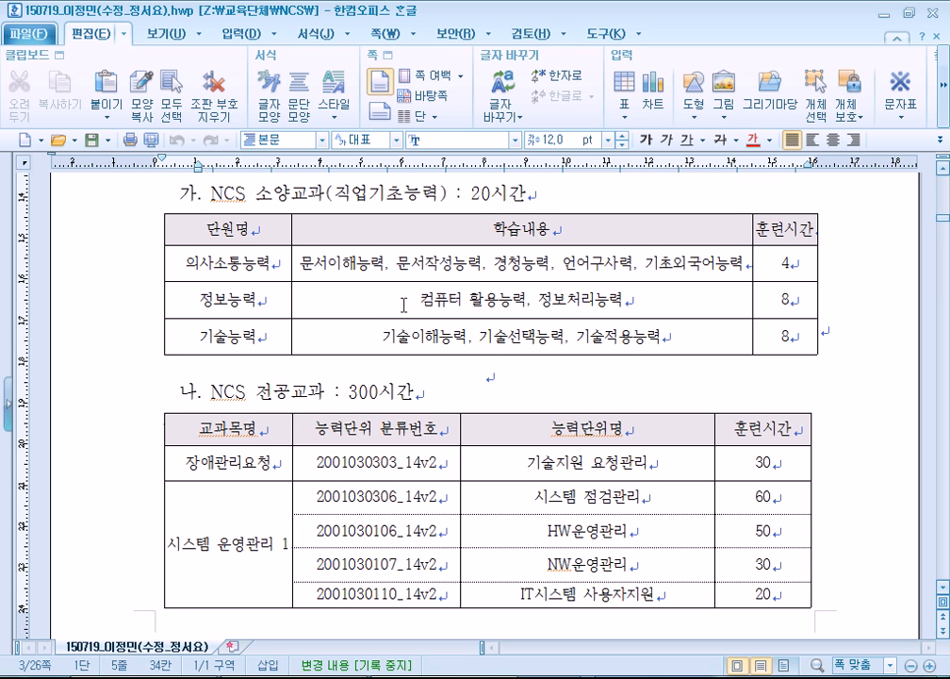
# Highlight 시스템 점검관리, HW운영관리 and NW운영관리 in the major-course table
pyautogui.scroll(-3, 468, 329)
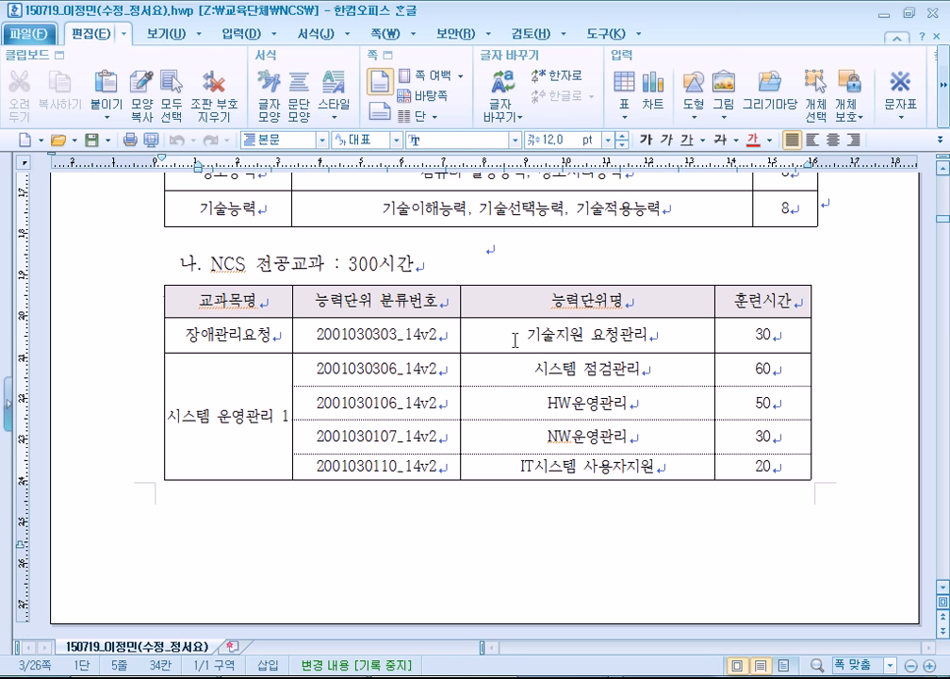
pyautogui.moveTo(514, 333); pyautogui.dragTo(648, 334)
pyautogui.moveTo(514, 368); pyautogui.dragTo(670, 367)
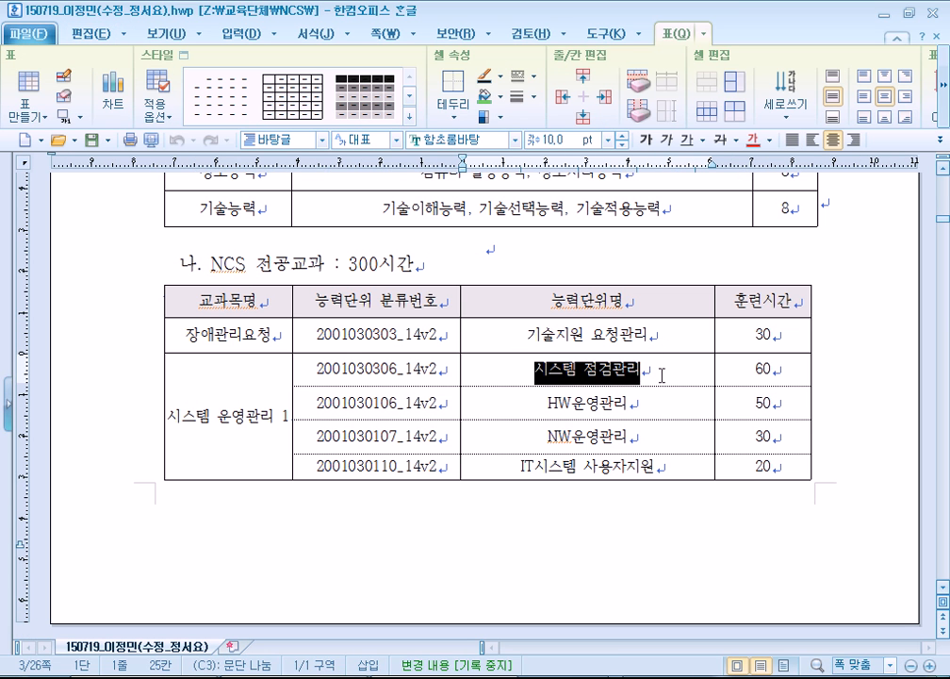
pyautogui.moveTo(487, 405); pyautogui.dragTo(641, 404)
pyautogui.moveTo(543, 436); pyautogui.dragTo(628, 436)
pyautogui.click(556, 464)
# Scroll past the 세부 교수계획 and 수행준거 checklist down to the 학생별 훈련과정 종합평가서 table
pyautogui.scroll(-4, 552, 464)
pyautogui.scroll(-5, 552, 463)
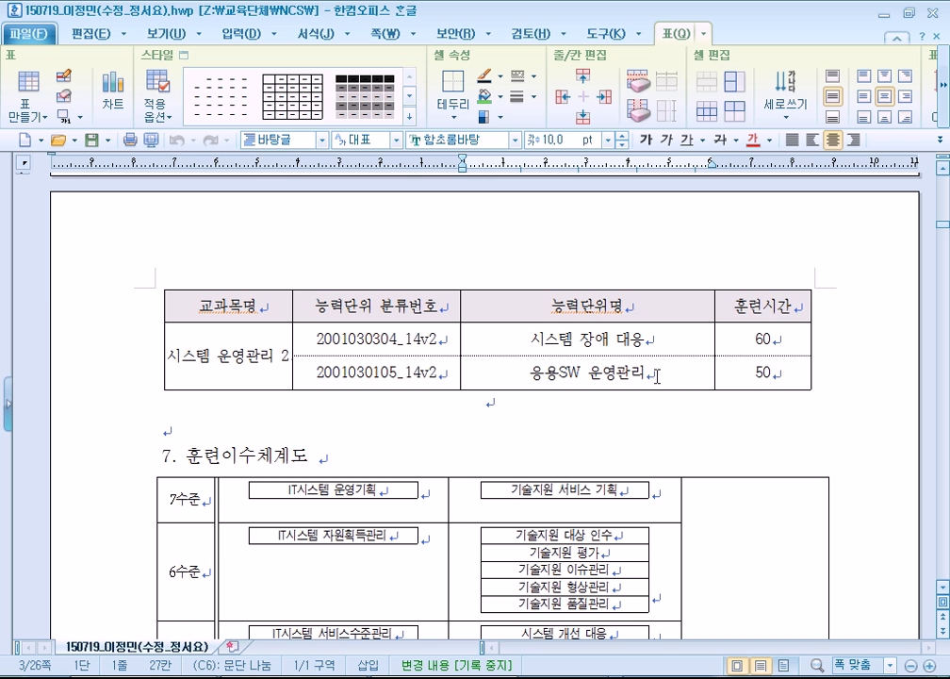
pyautogui.scroll(-5, 657, 375)
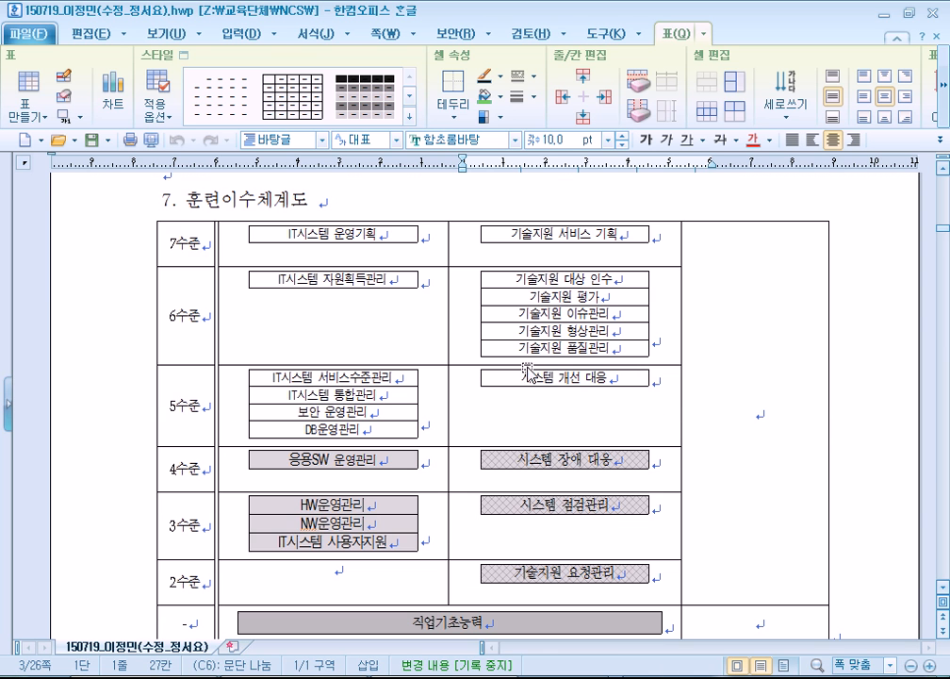
pyautogui.scroll(-5, 464, 365)
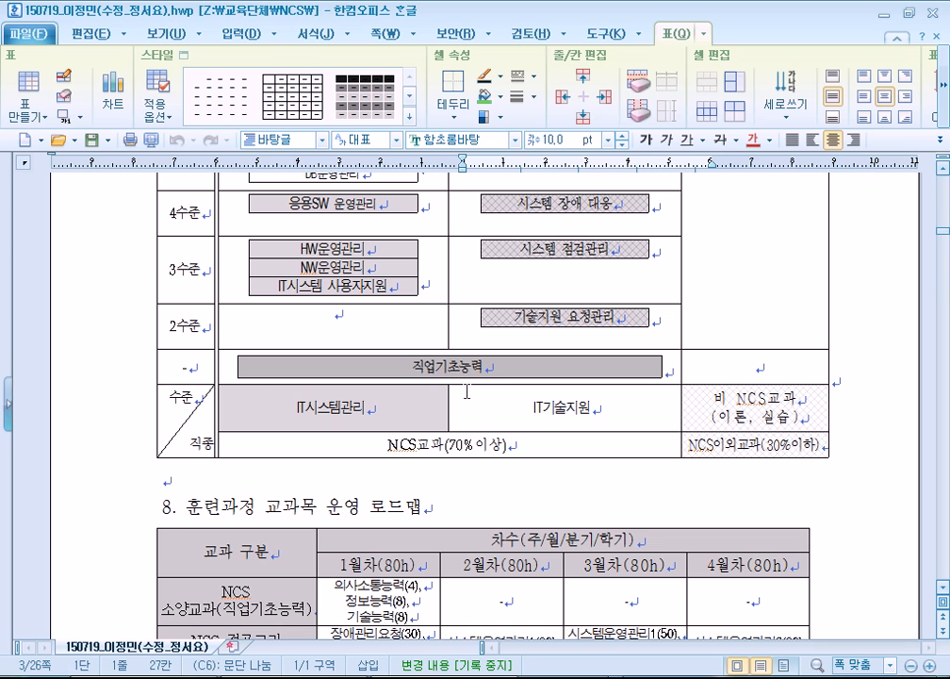
pyautogui.scroll(-3, 467, 391)
pyautogui.scroll(-10, 417, 380)
pyautogui.scroll(-5, 417, 380)
pyautogui.scroll(-4, 416, 380)
pyautogui.scroll(4, 224, 363)
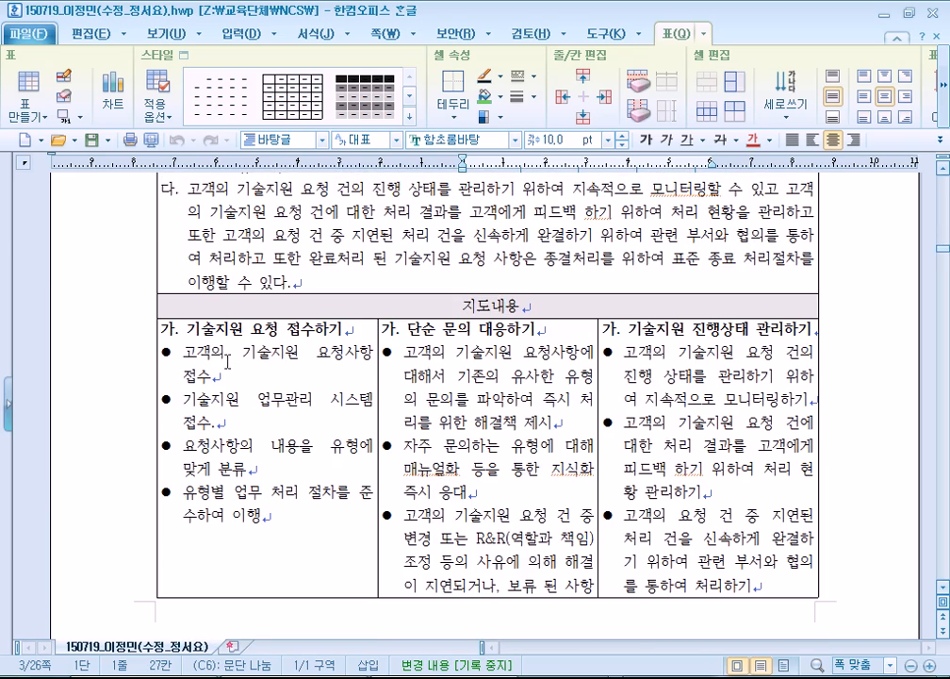
pyautogui.scroll(-5, 410, 425)
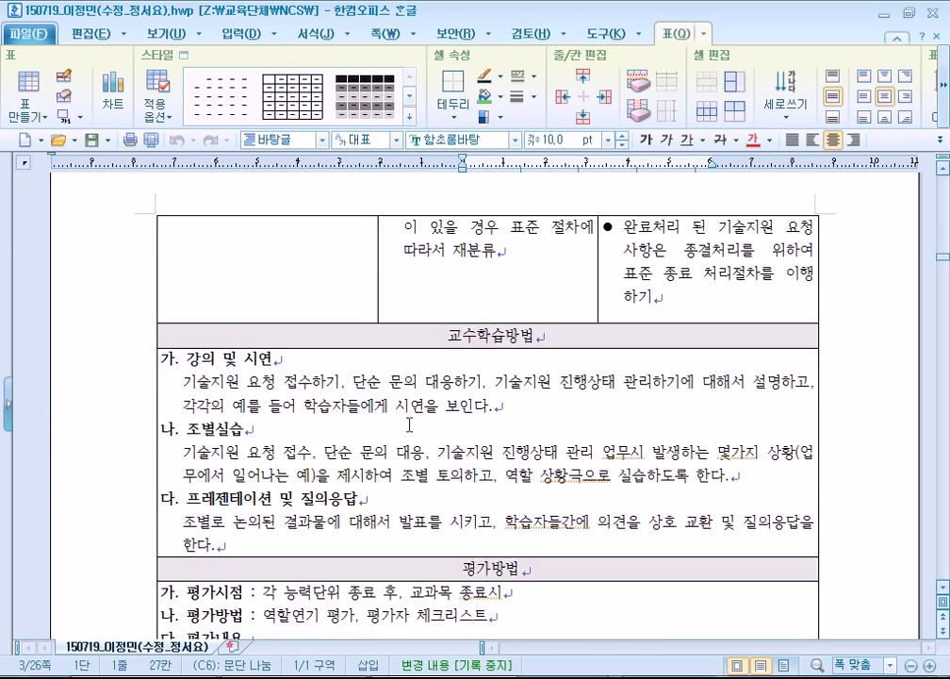
pyautogui.scroll(-3, 410, 425)
pyautogui.scroll(-3, 388, 388)
pyautogui.scroll(1, 534, 356)
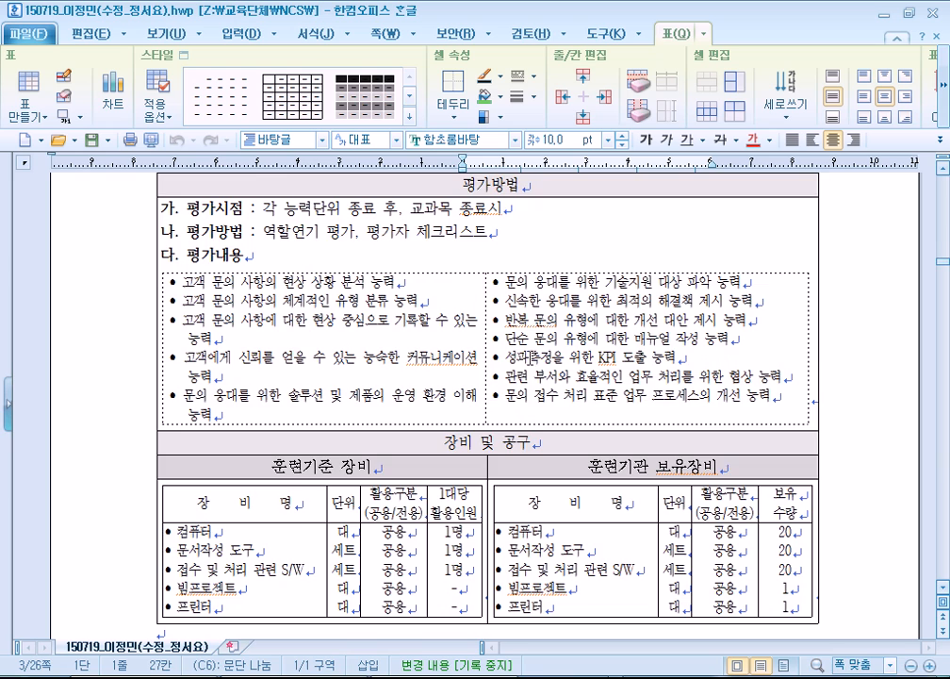
pyautogui.scroll(-15, 535, 356)
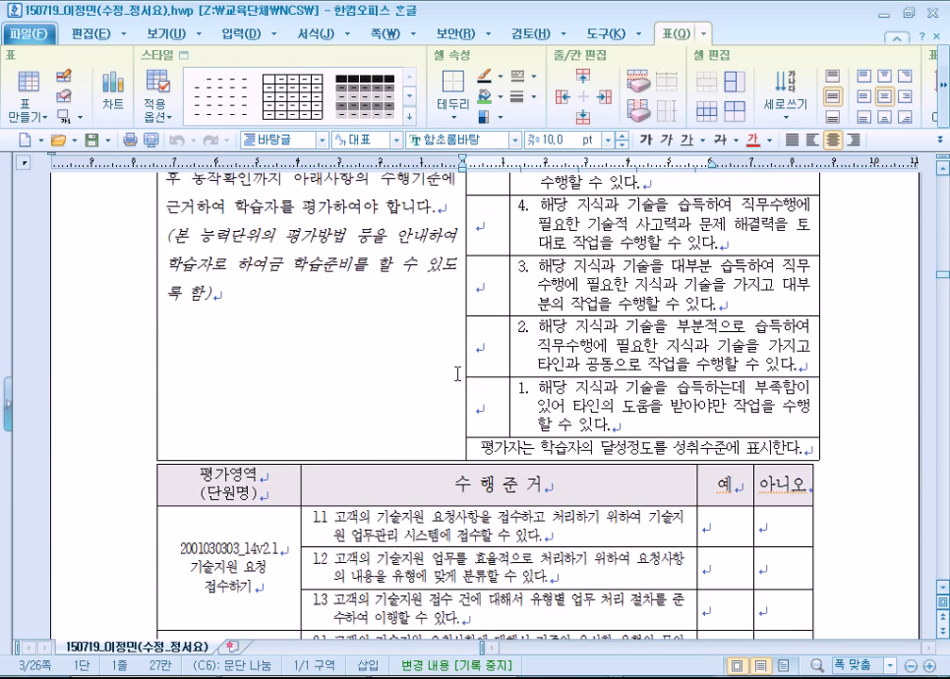
pyautogui.scroll(-3, 461, 373)
pyautogui.scroll(-3, 272, 336)
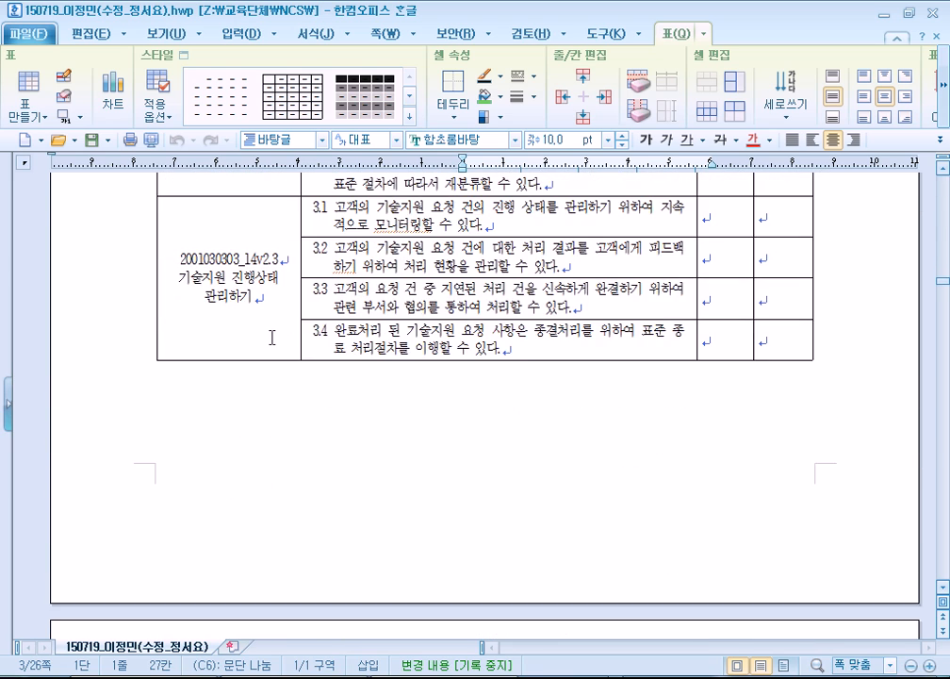
pyautogui.scroll(-3, 272, 336)
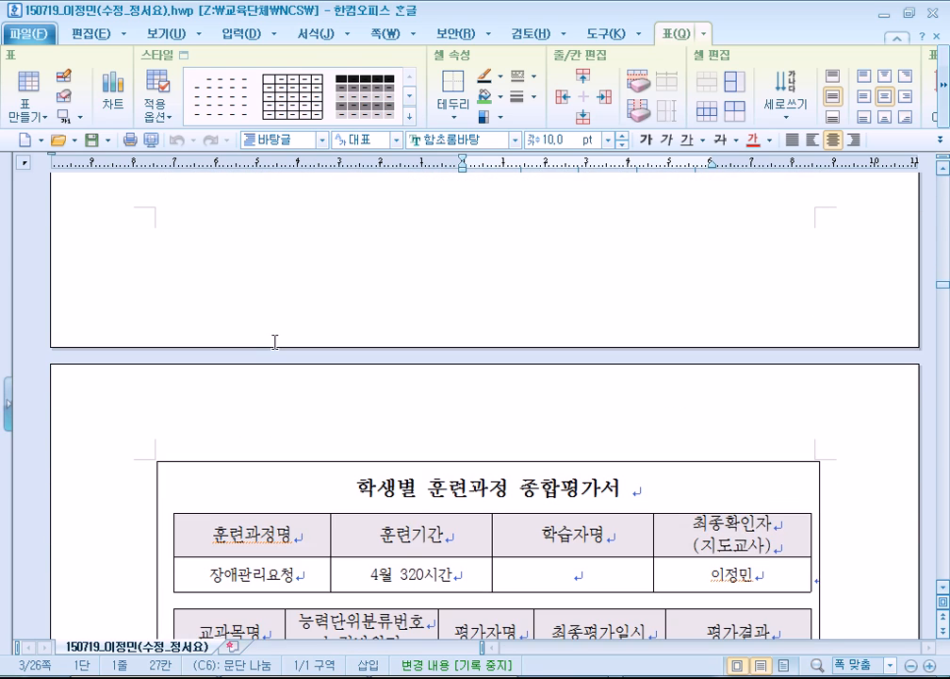
# Scroll past the 학습안내서 title to the 장애관리요청 학습개요 table showing 30 training hours
pyautogui.scroll(-3, 274, 340)
pyautogui.scroll(-3, 425, 341)
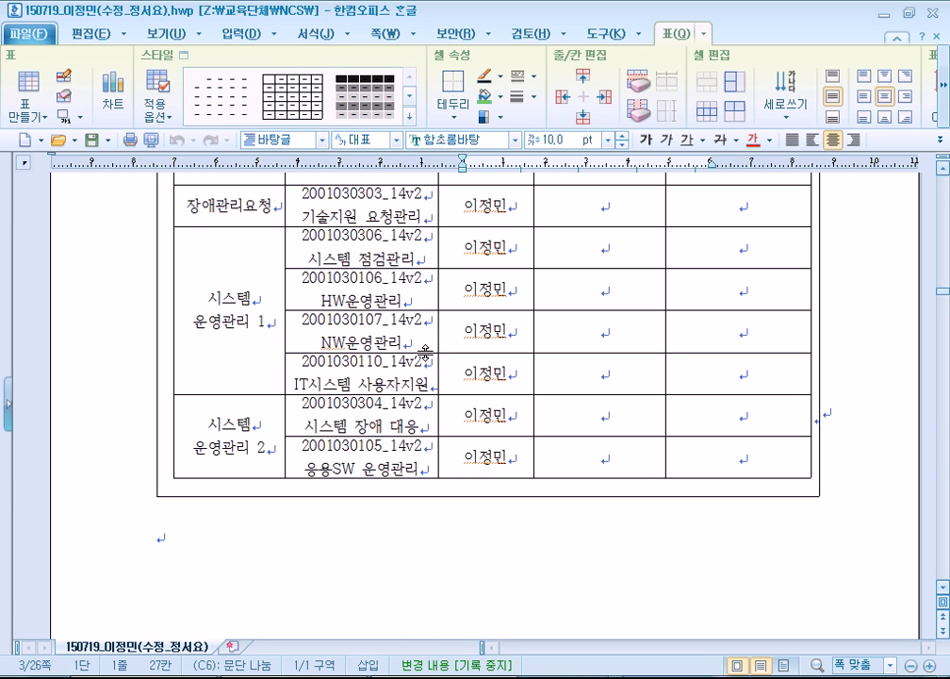
pyautogui.scroll(-10, 436, 394)
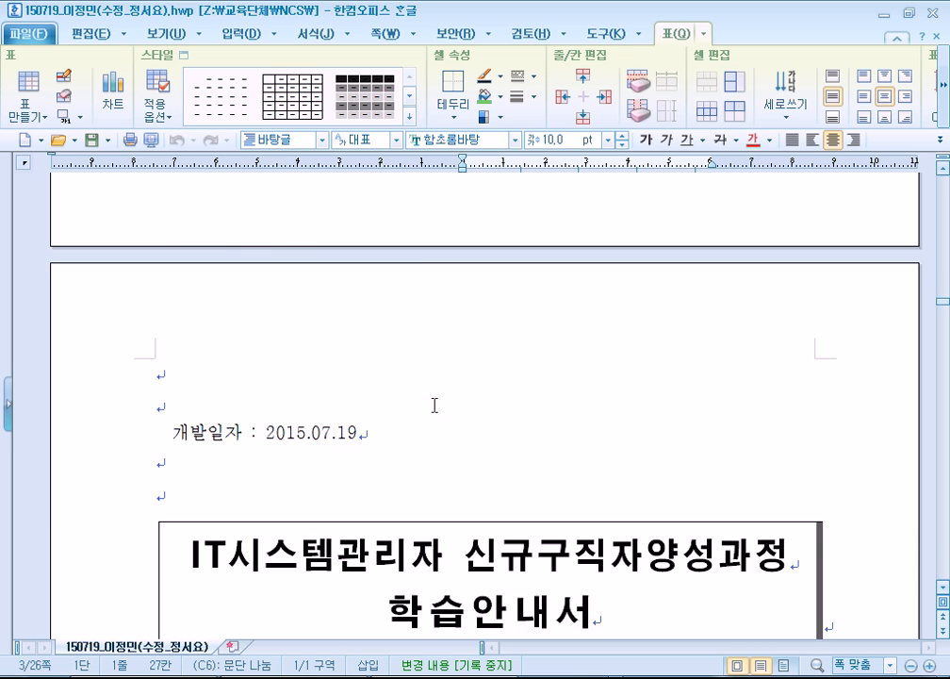
pyautogui.scroll(-5, 434, 404)
pyautogui.click(371, 375)
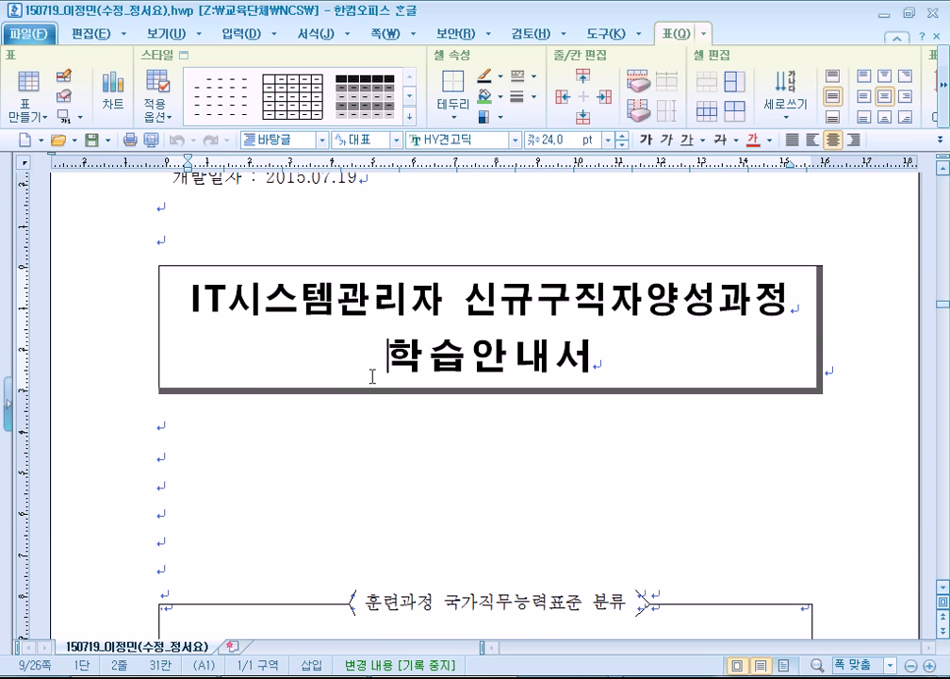
pyautogui.scroll(-15, 380, 373)
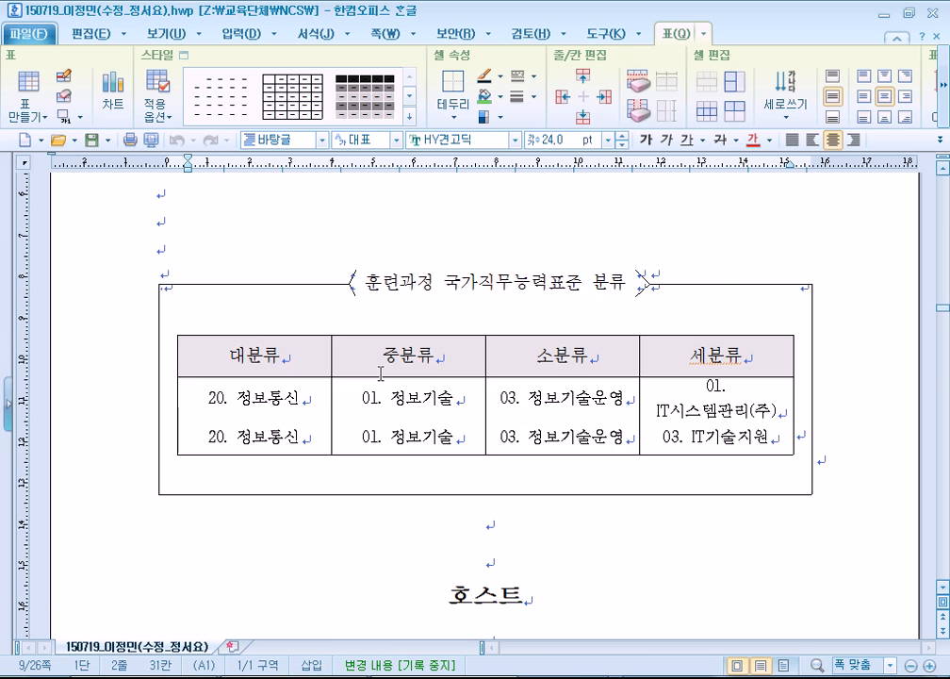
pyautogui.scroll(-20, 483, 381)
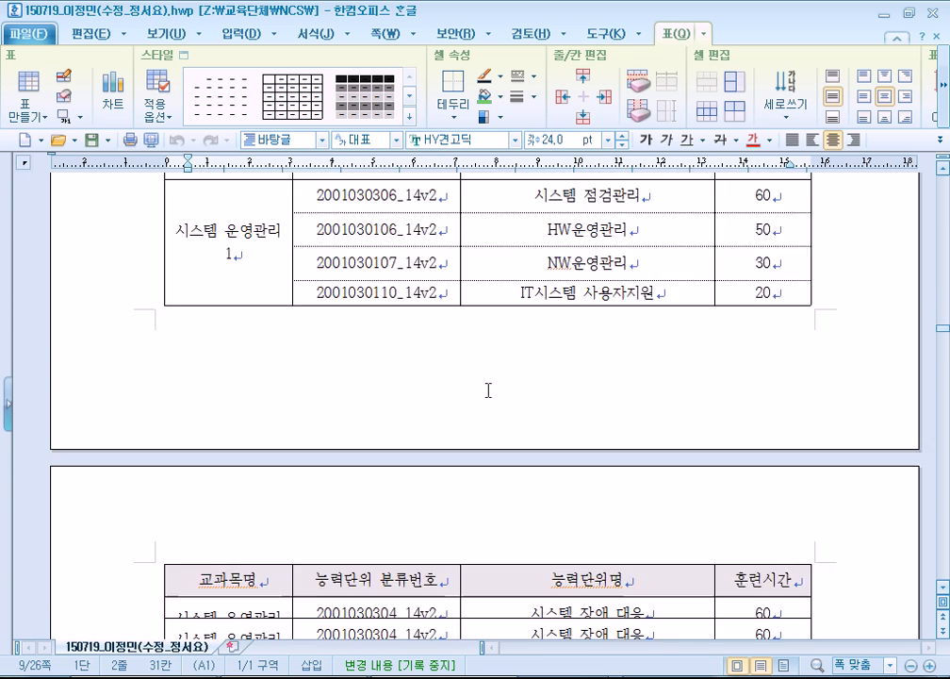
pyautogui.scroll(-5, 486, 388)
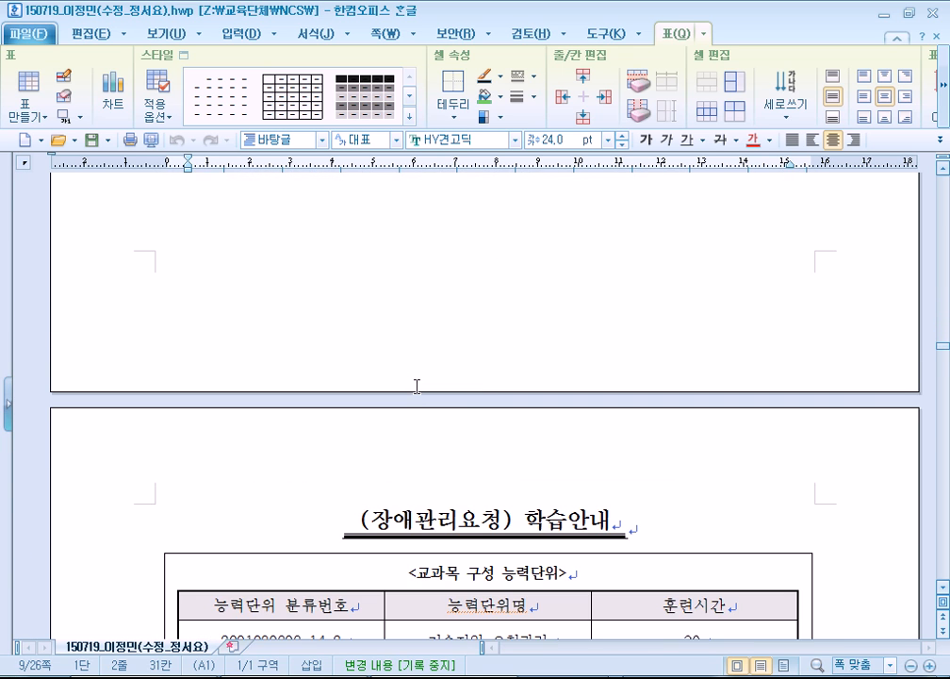
pyautogui.scroll(-5, 475, 388)
pyautogui.scroll(-1, 415, 391)
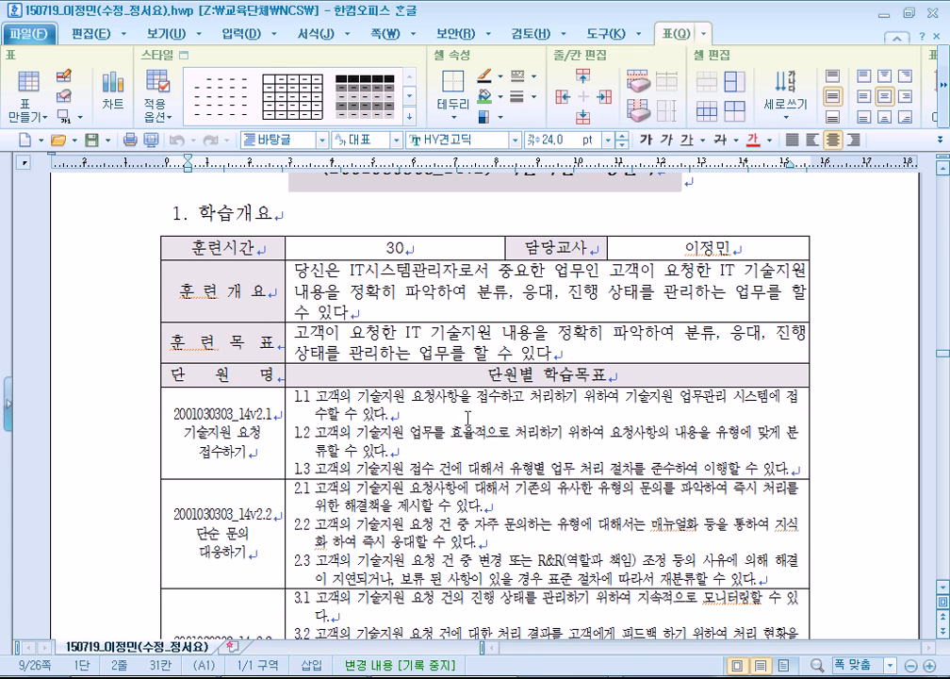
# Review the learning objectives and the 학습활동/특기사항 table of the 장애관리요청 guide
pyautogui.click(504, 423)
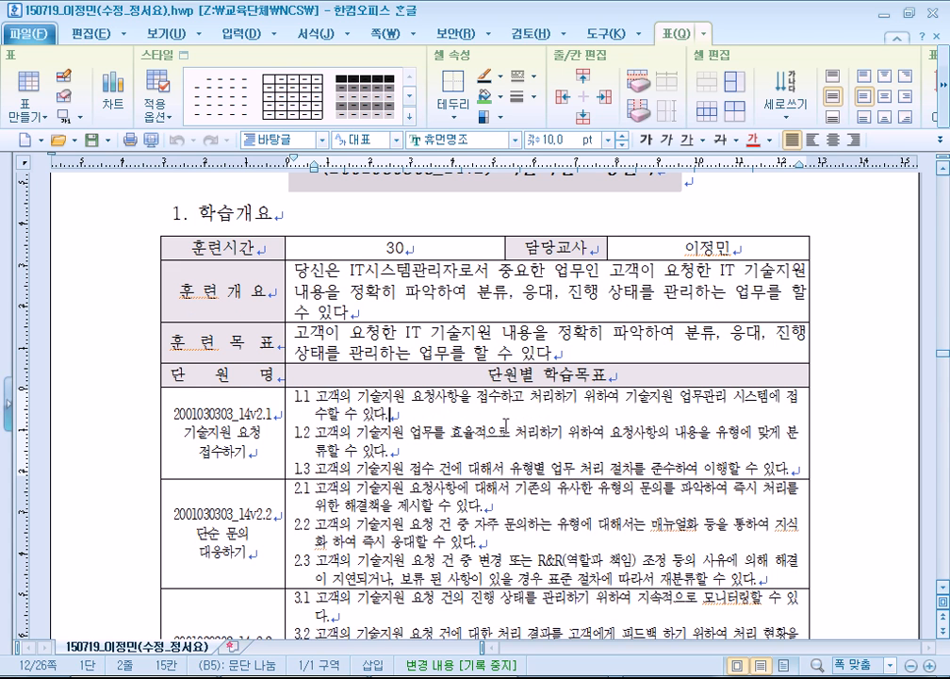
pyautogui.scroll(-10, 504, 425)
pyautogui.scroll(4, 459, 424)
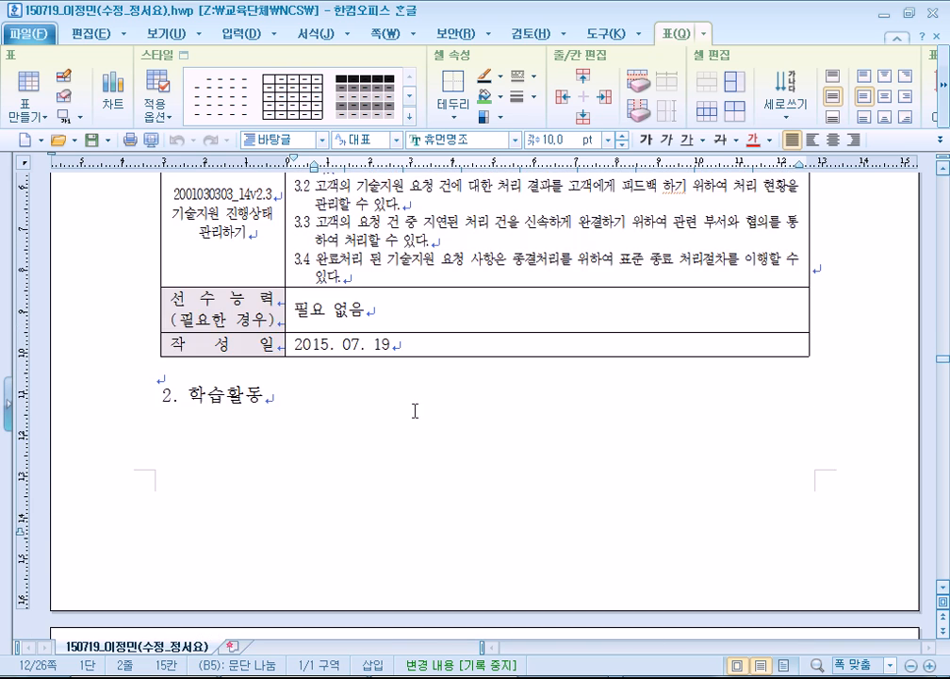
pyautogui.scroll(-7, 406, 382)
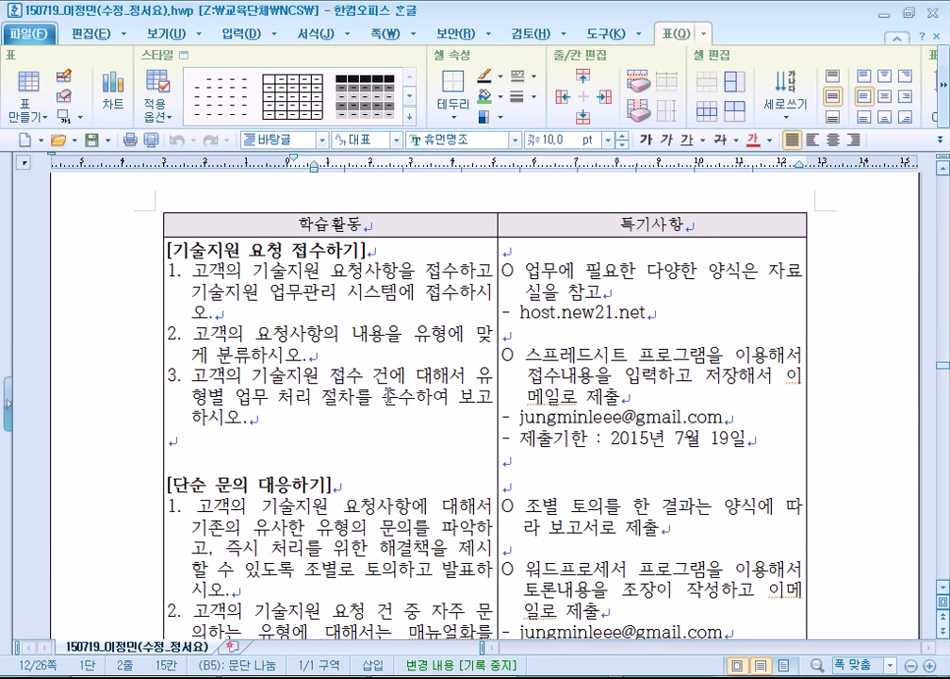
pyautogui.scroll(-4, 421, 321)
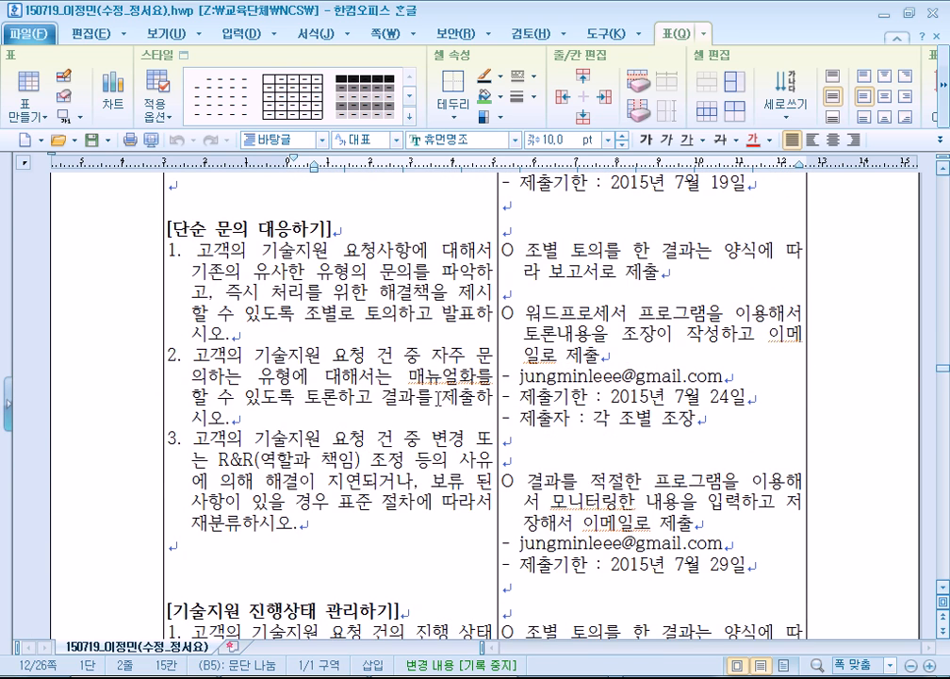
pyautogui.scroll(-5, 302, 325)
pyautogui.scroll(-4, 614, 424)
# Reach the 관련 지식·기술·태도 table and highlight the line 분류체계 해석 기술
pyautogui.scroll(3, 596, 431)
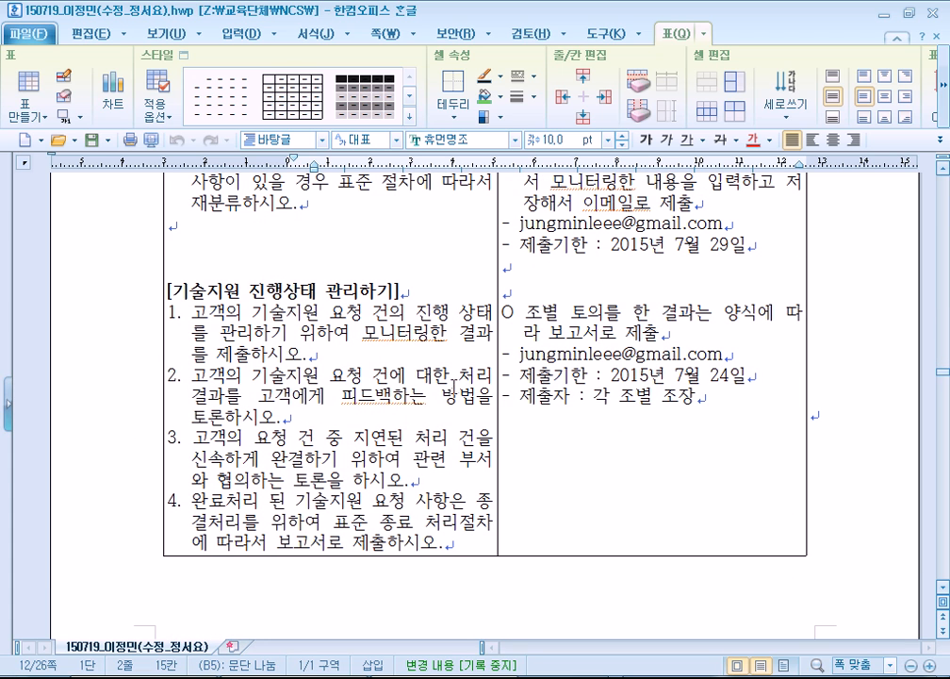
pyautogui.scroll(-20, 431, 388)
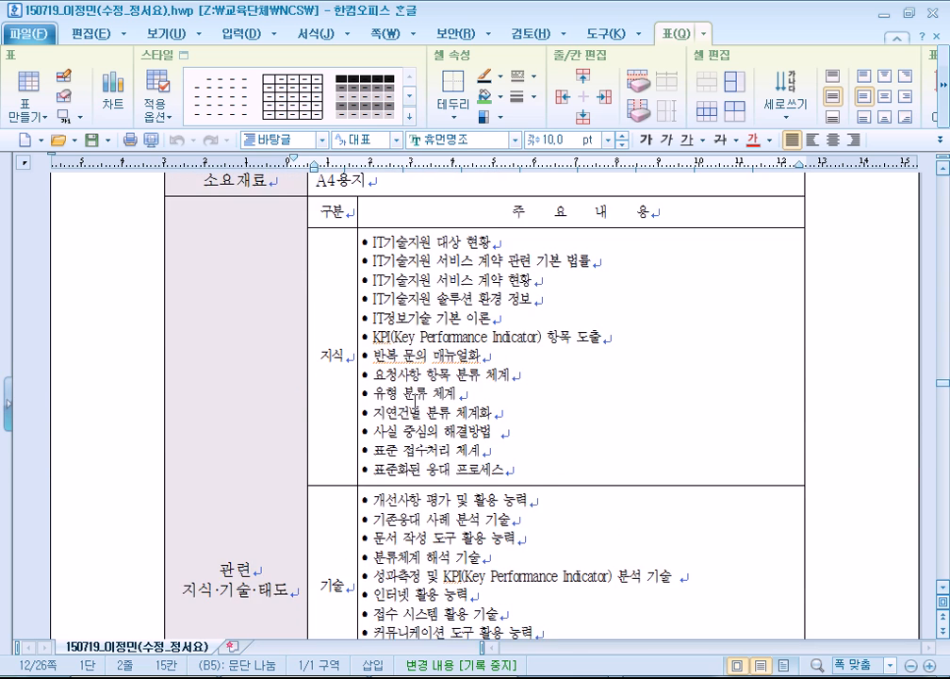
pyautogui.scroll(-4, 787, 322)
pyautogui.scroll(8, 744, 311)
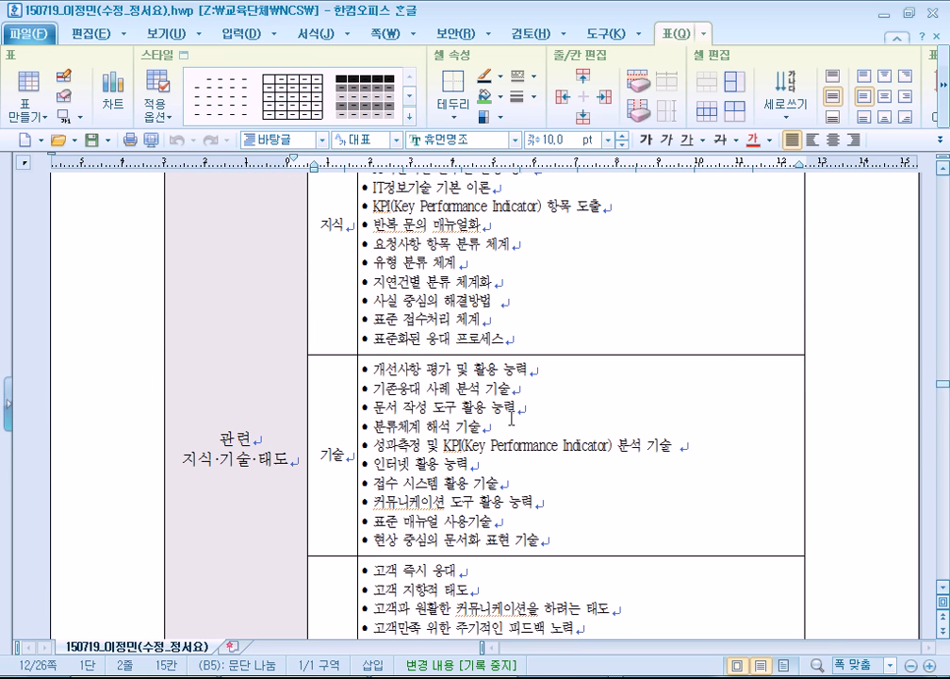
pyautogui.tripleClick(625, 422)
pyautogui.click(624, 405)
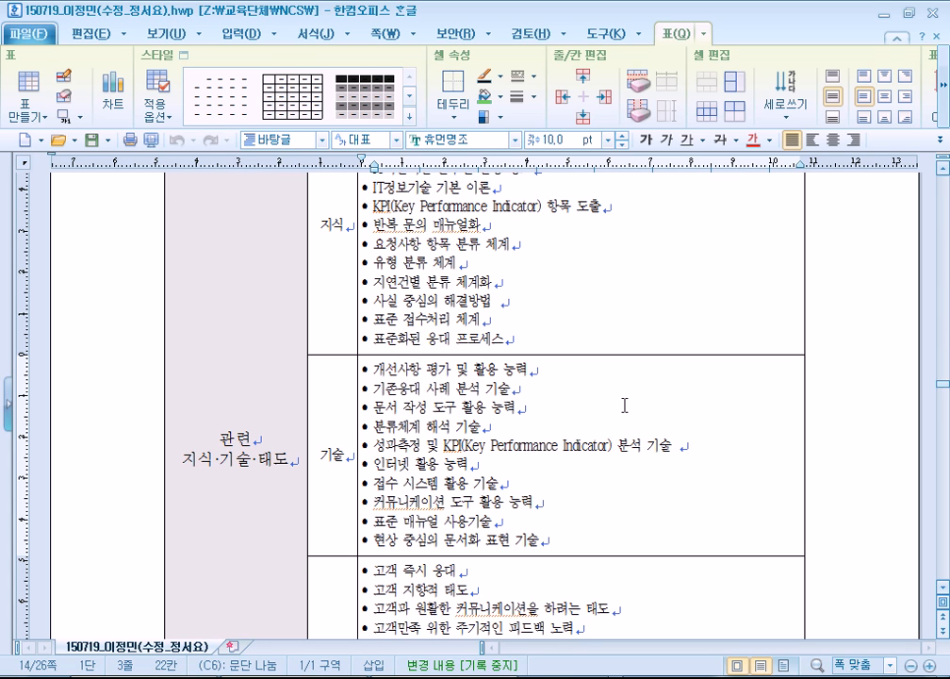
# Close the answer document and open 한글(실무에꼭필요한) 교육에 따른 문제지.hwp from 5_서초여성인력개발센터
pyautogui.click(931, 13)
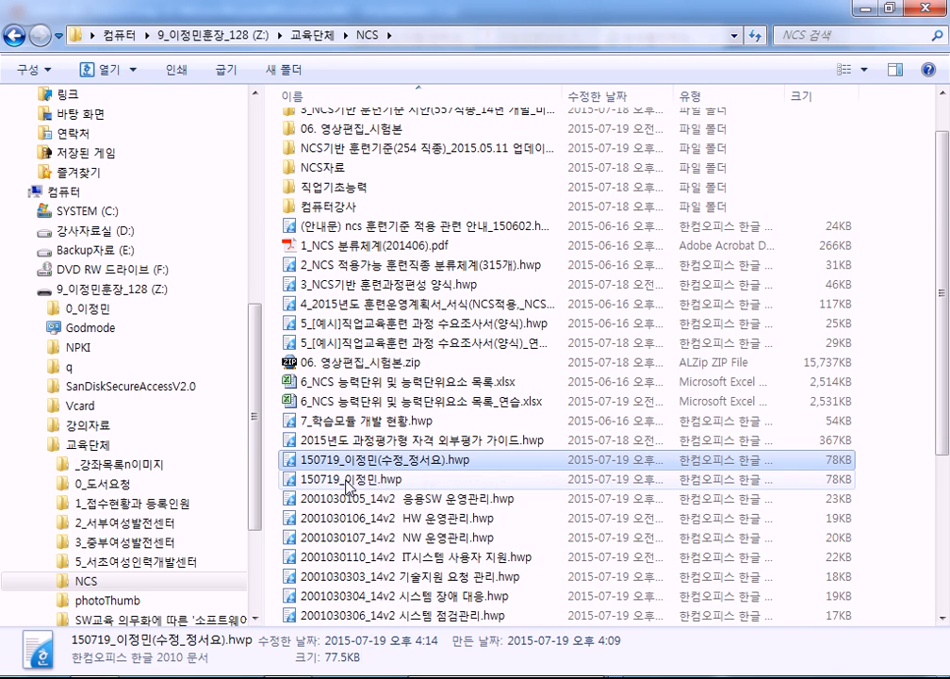
pyautogui.scroll(-3, 89, 426)
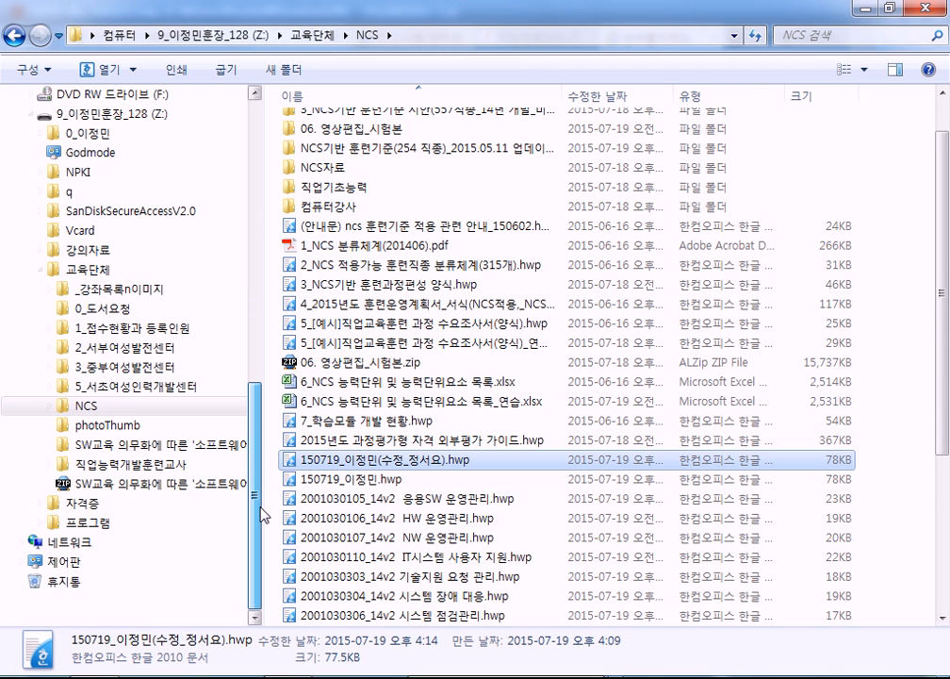
pyautogui.click(94, 388)
pyautogui.click(490, 336)
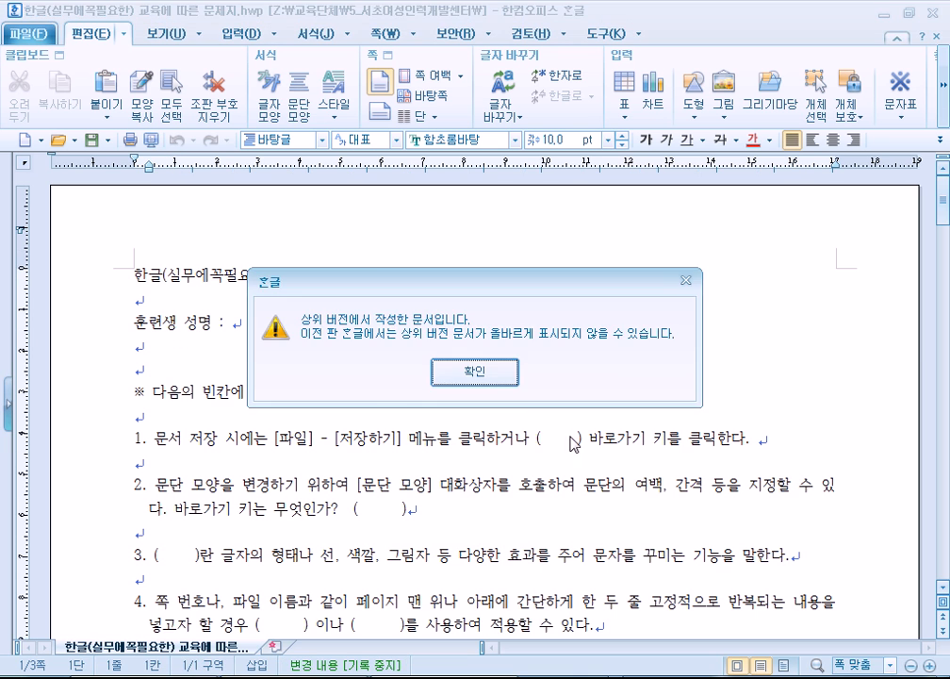
# Dismiss the newer-version warning and highlight 바로가기 키 in question 1
pyautogui.click(490, 373)
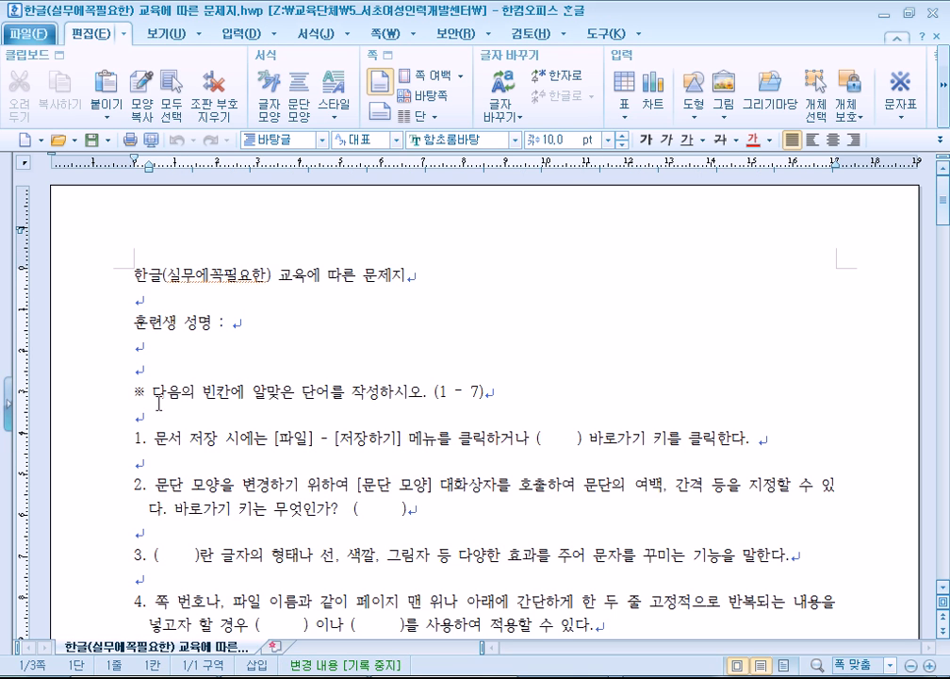
pyautogui.scroll(-5, 212, 325)
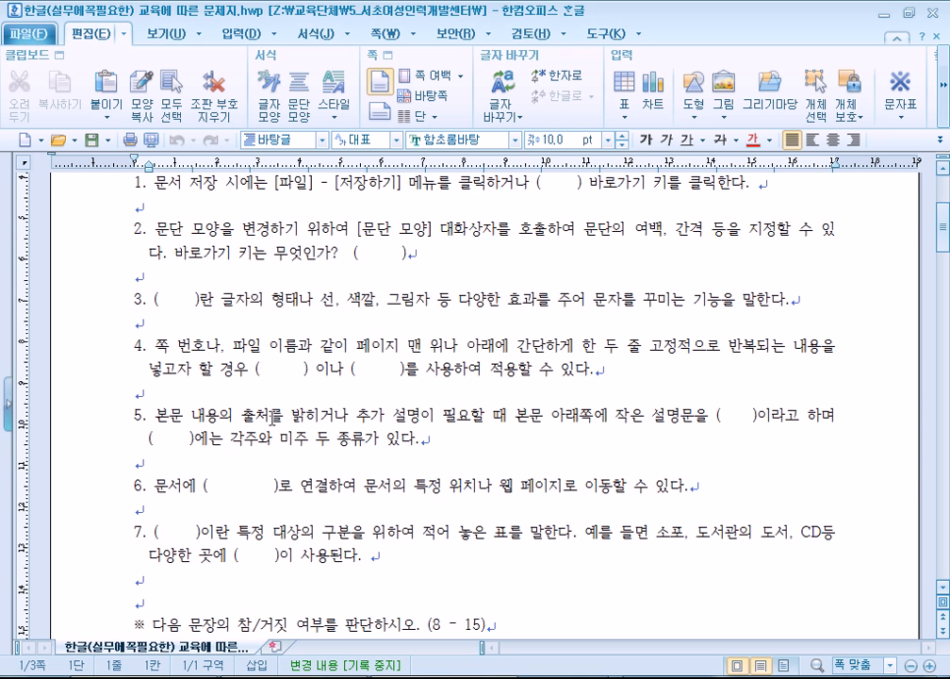
pyautogui.scroll(4, 274, 415)
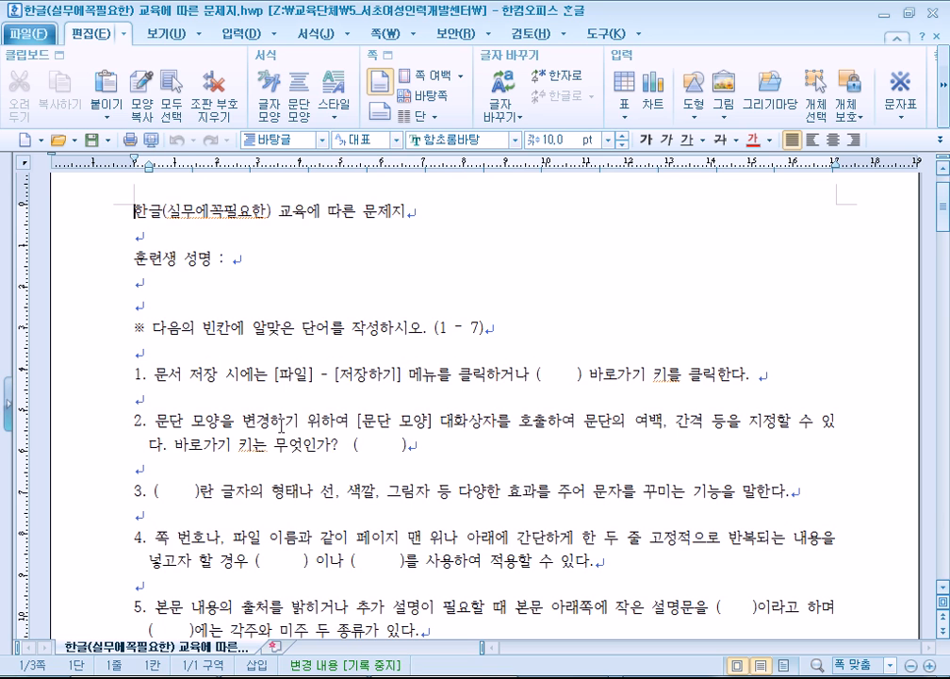
pyautogui.scroll(-3, 282, 426)
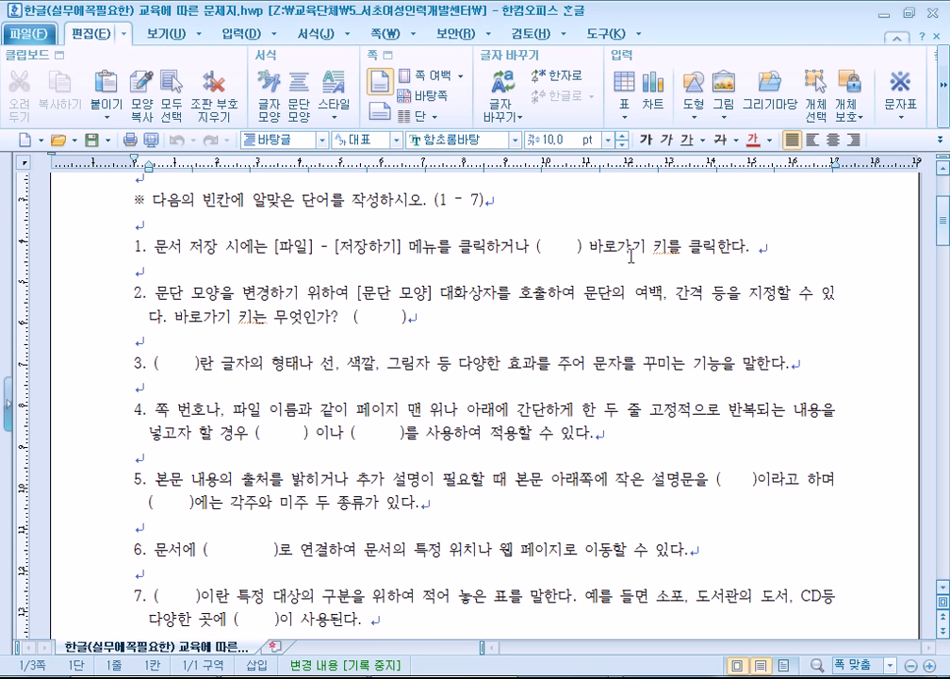
pyautogui.moveTo(587, 248); pyautogui.dragTo(670, 250)
pyautogui.click(635, 292)
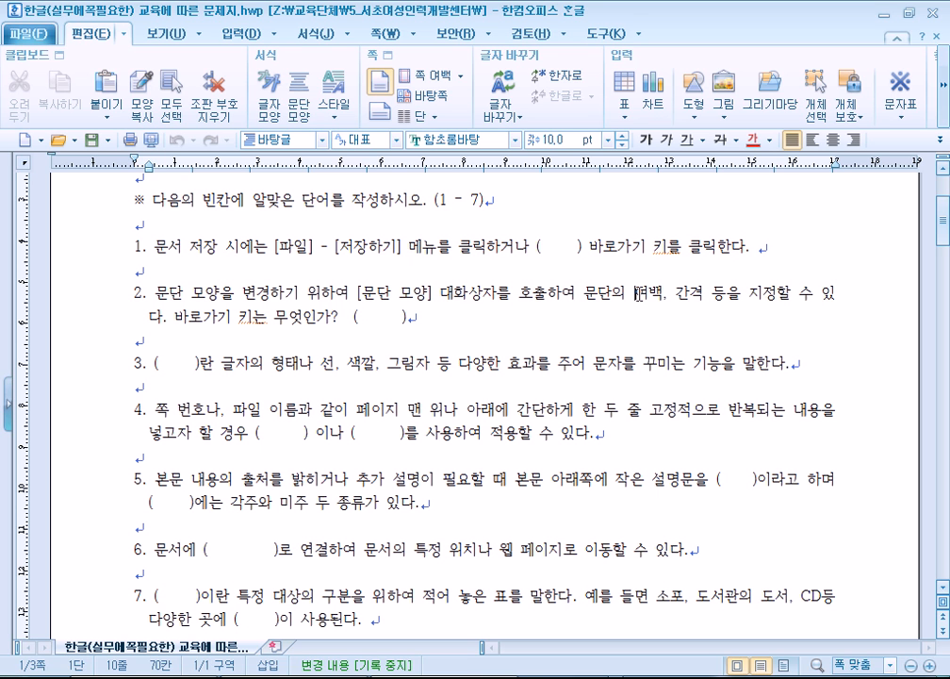
# Highlight 문단 모양 in question 2 and 글자의 형태나 선 in question 3
pyautogui.moveTo(362, 293); pyautogui.dragTo(430, 293)
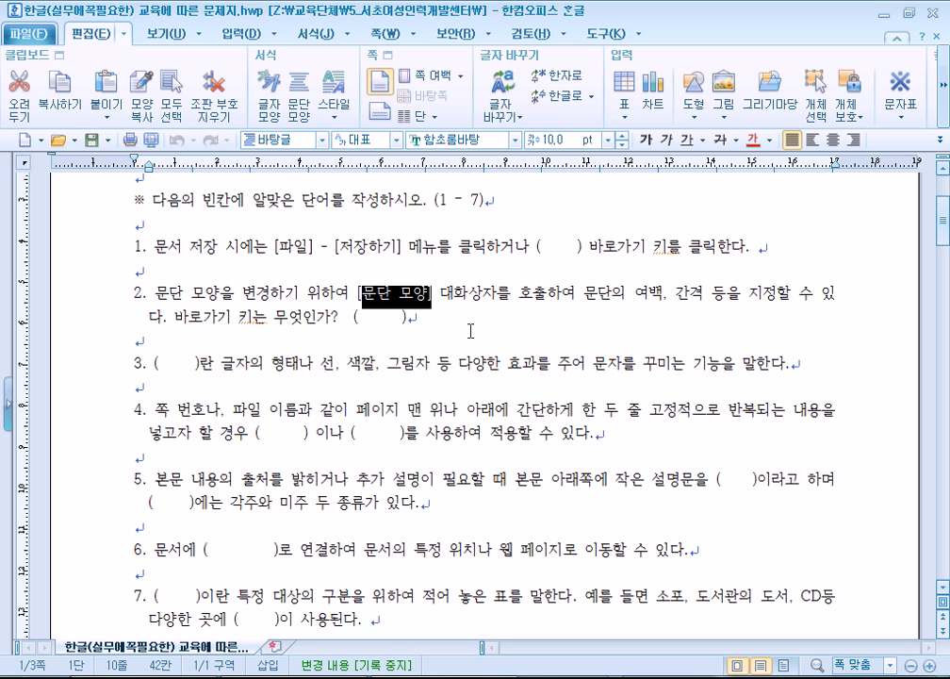
pyautogui.click(322, 249)
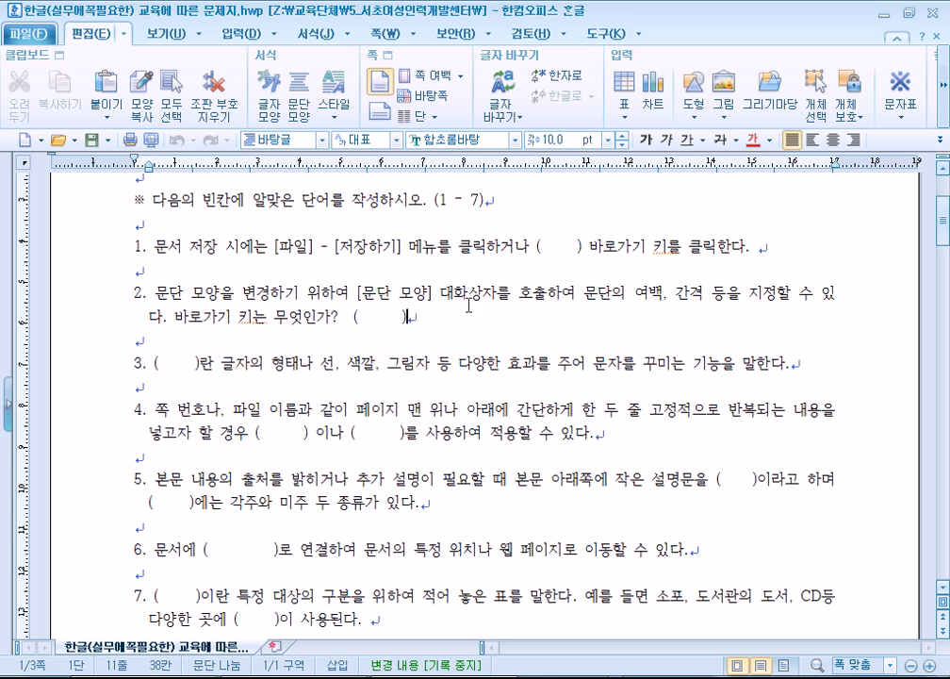
pyautogui.click(315, 34)
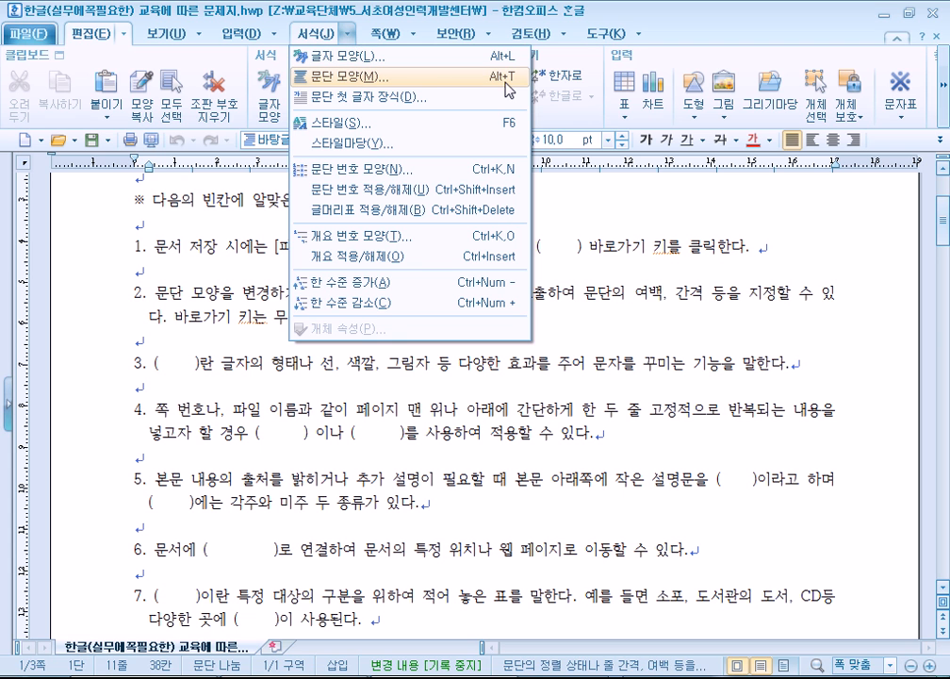
pyautogui.click(587, 275)
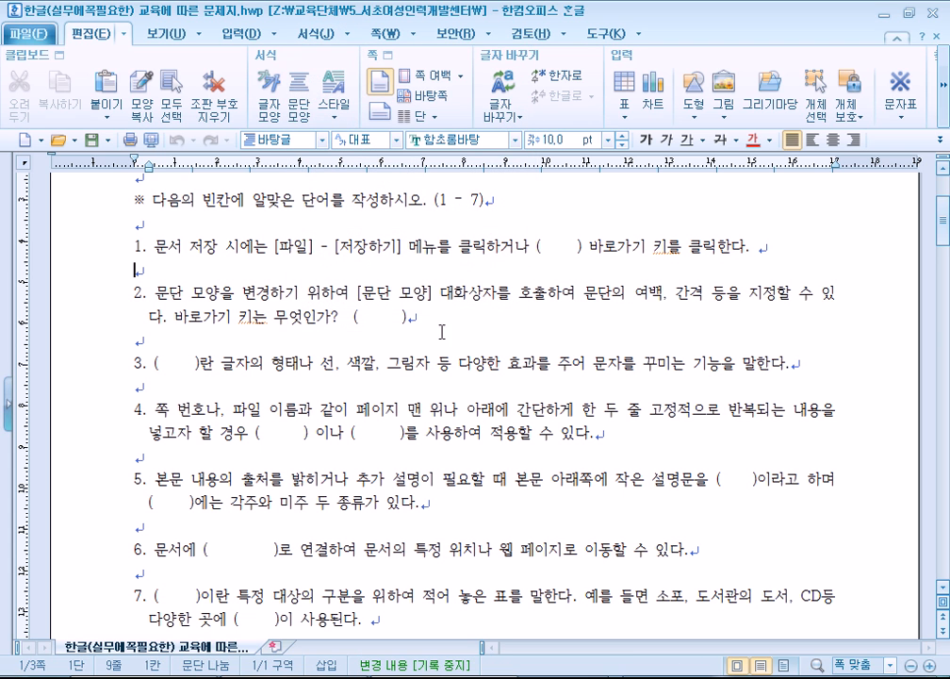
pyautogui.moveTo(221, 362); pyautogui.dragTo(338, 365)
pyautogui.click(434, 363)
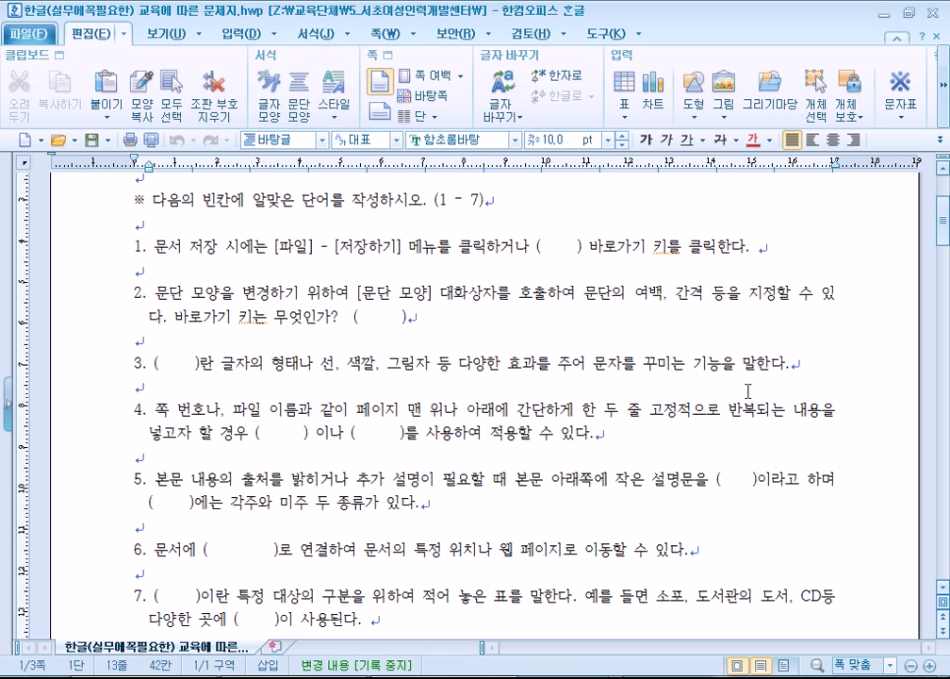
# Switch to the 입력 tab and highlight 맨 위 in question 4 and question 5's first line
pyautogui.click(237, 35)
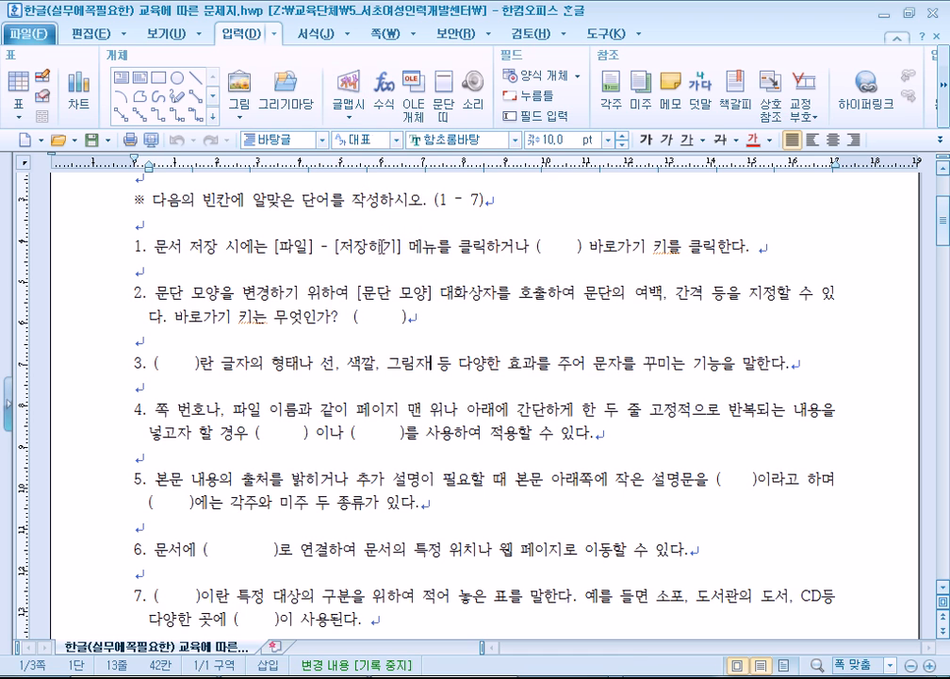
pyautogui.scroll(-2, 301, 362)
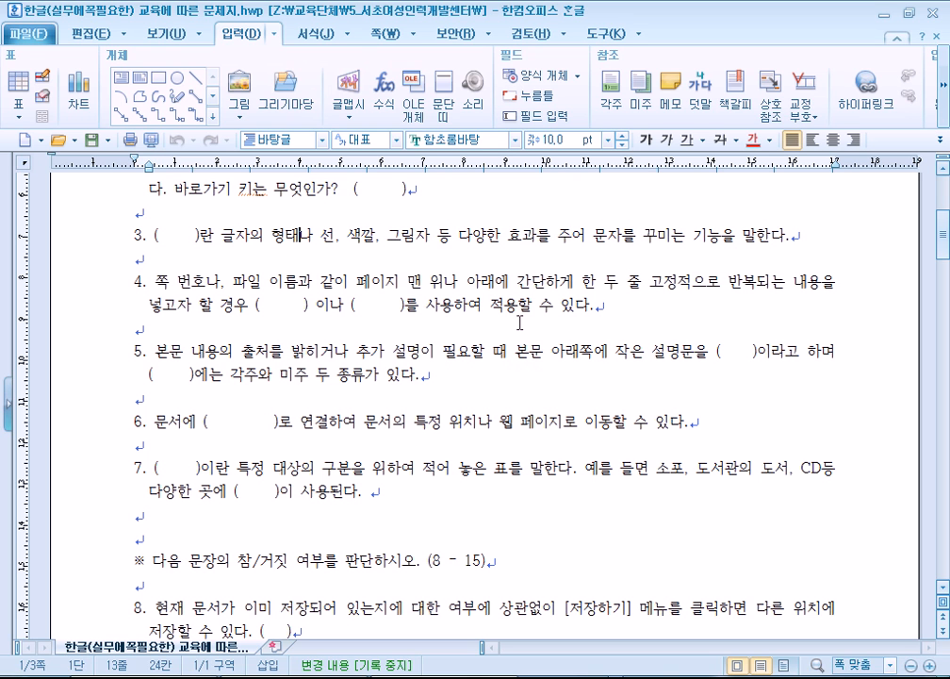
pyautogui.moveTo(407, 281); pyautogui.dragTo(445, 281)
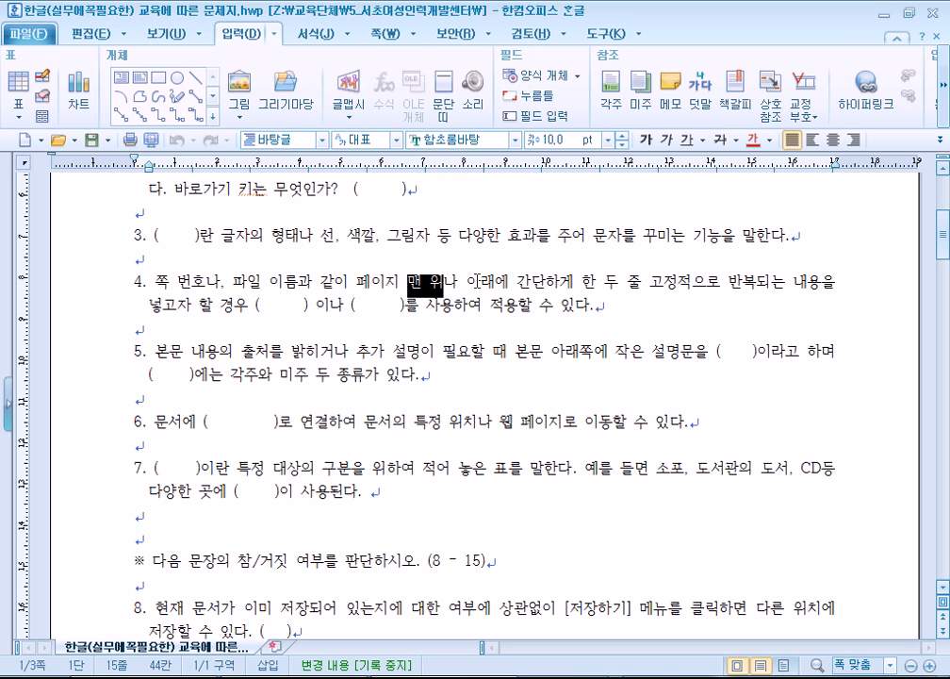
pyautogui.click(479, 306)
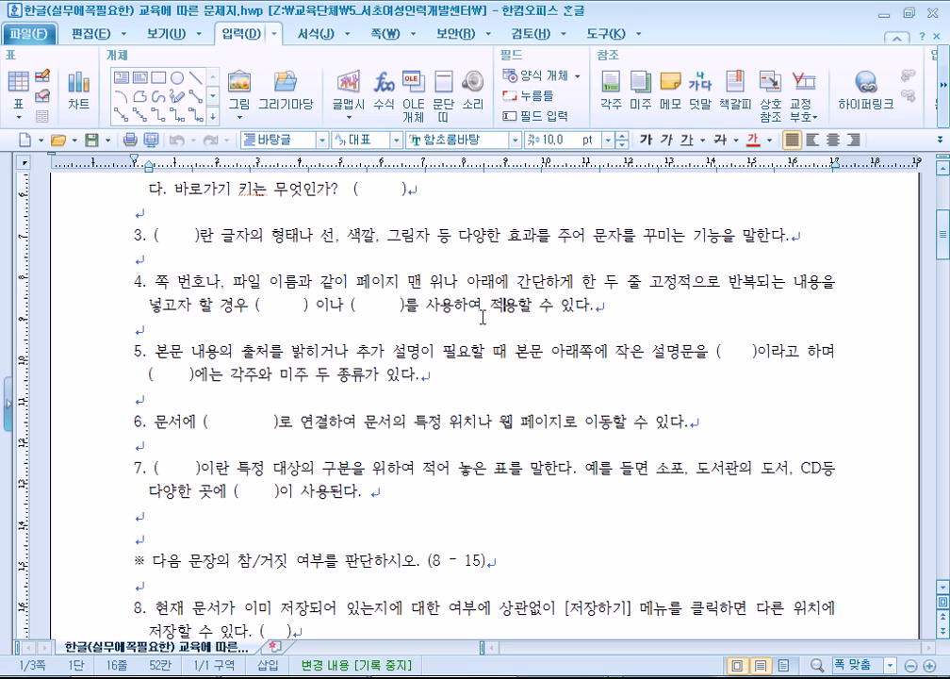
pyautogui.moveTo(284, 350); pyautogui.dragTo(456, 352)
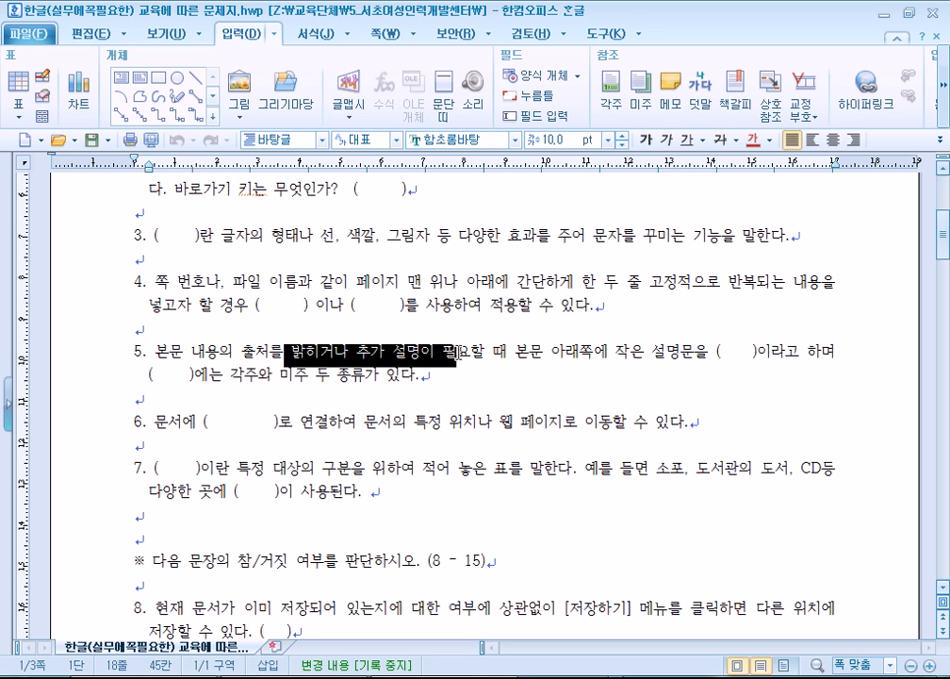
pyautogui.click(519, 351)
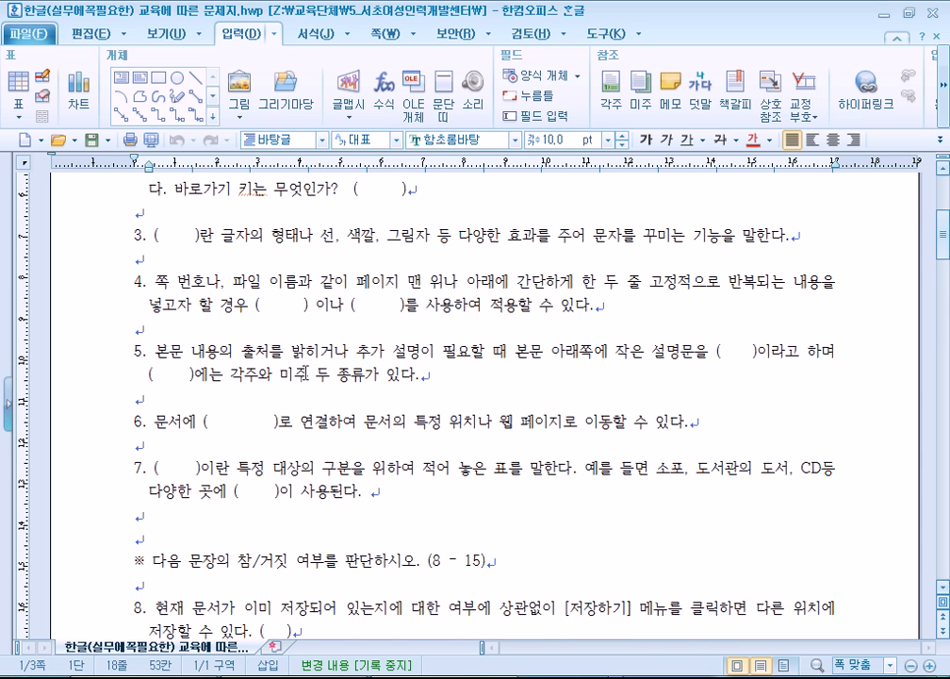
# Highlight question 7's first line, then move to the true/false questions and select question 8's text
pyautogui.scroll(-3, 313, 377)
pyautogui.moveTo(249, 347); pyautogui.dragTo(552, 346)
pyautogui.click(577, 340)
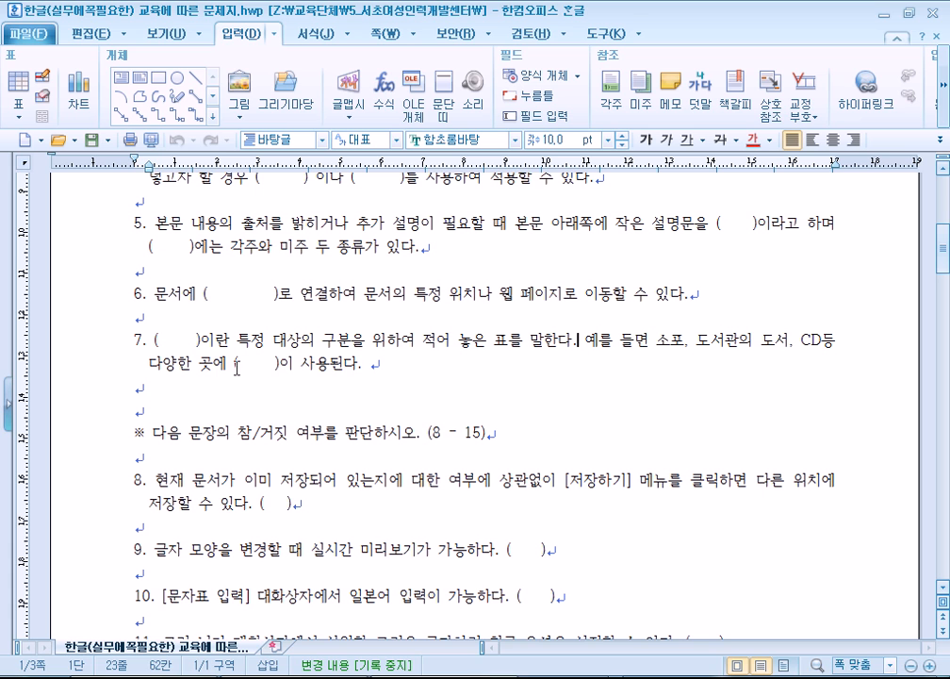
pyautogui.click(326, 363)
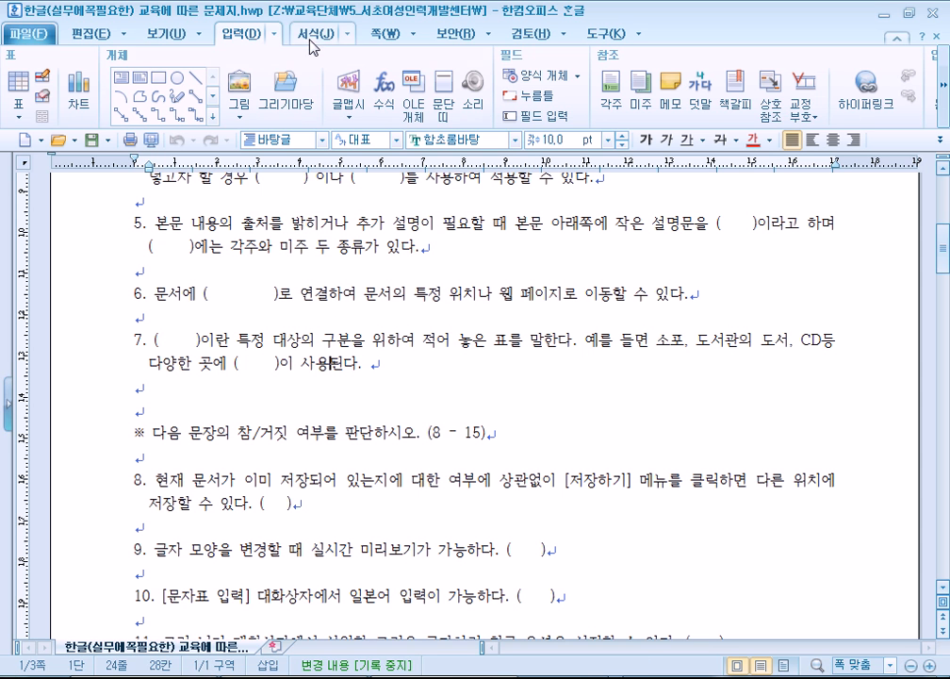
pyautogui.scroll(-3, 381, 369)
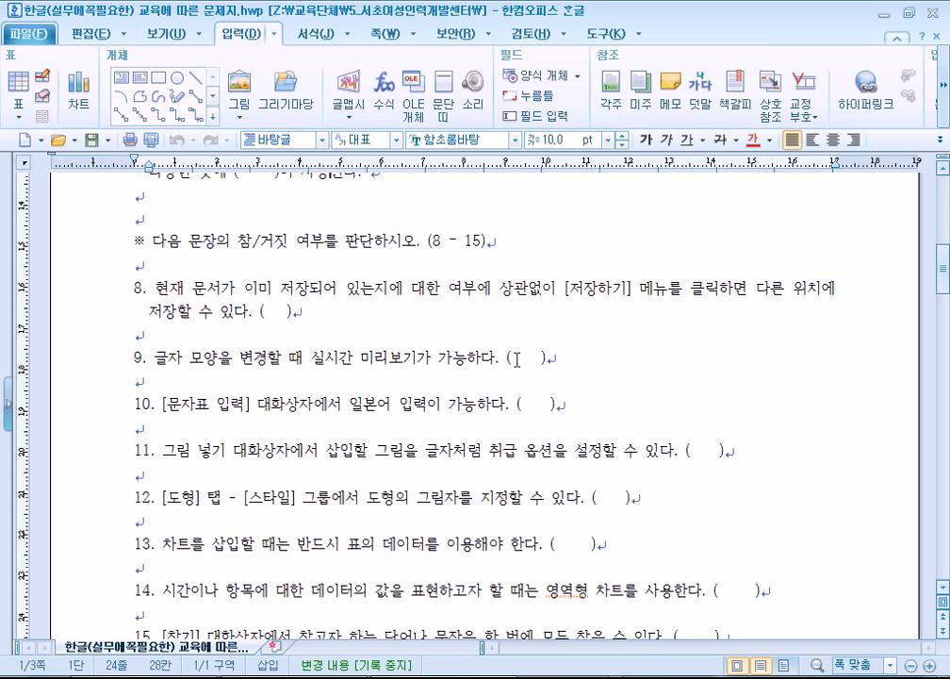
pyautogui.moveTo(296, 292); pyautogui.dragTo(401, 293)
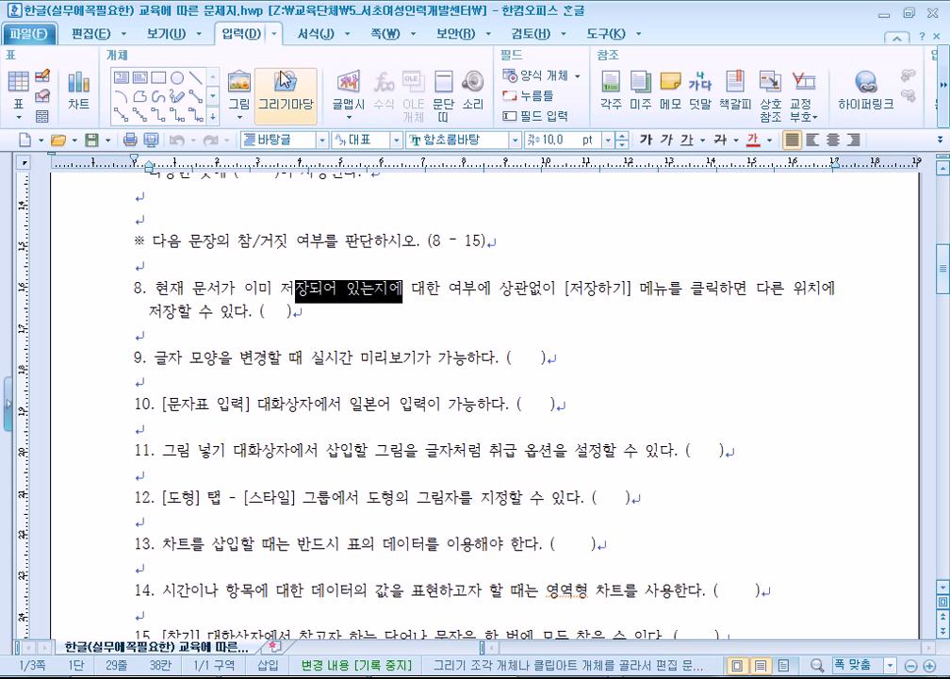
# Preview the 함초롬돋움 font in the 글자 모양 dialog, then cancel without applying it
pyautogui.click(347, 34)
pyautogui.click(372, 57)
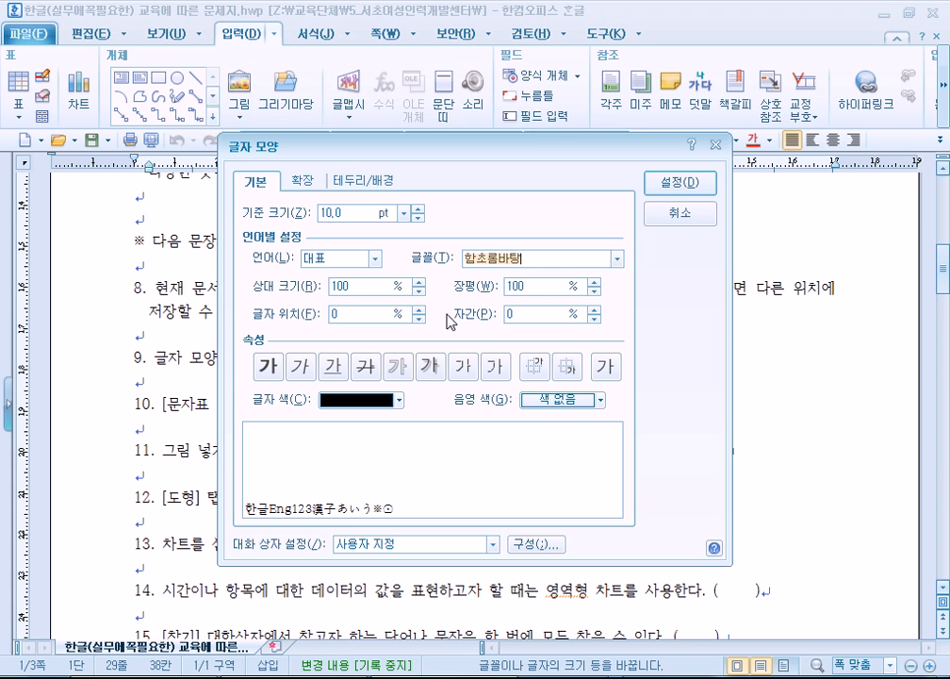
pyautogui.click(617, 258)
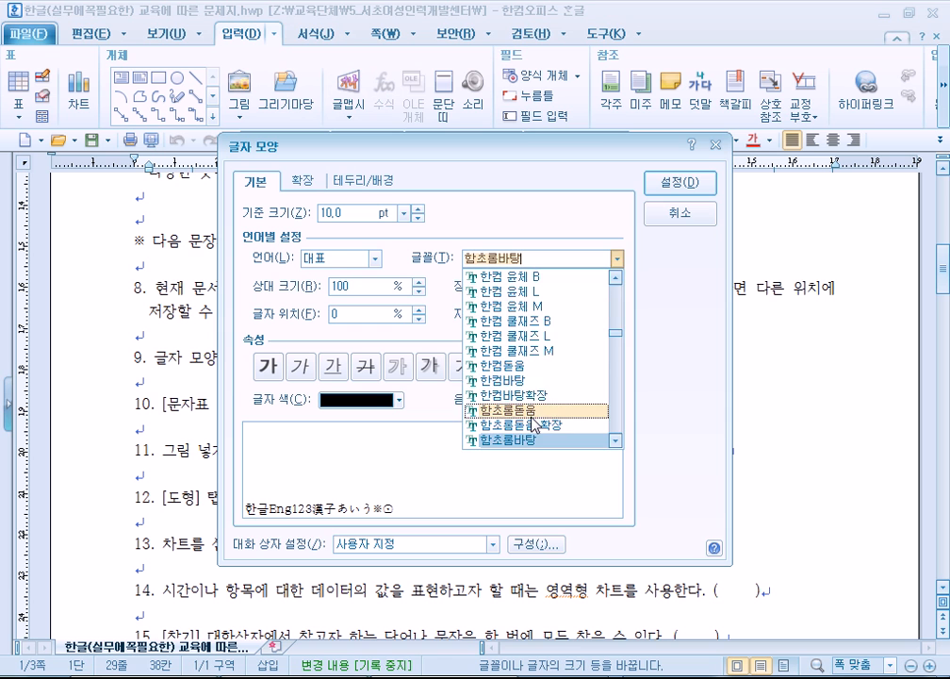
pyautogui.click(532, 412)
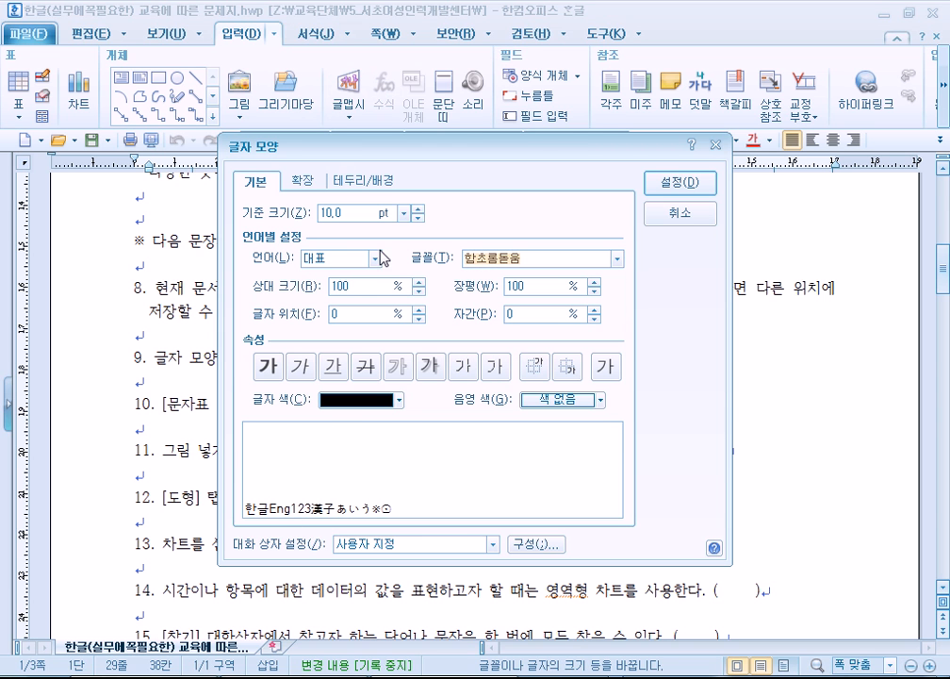
pyautogui.click(677, 213)
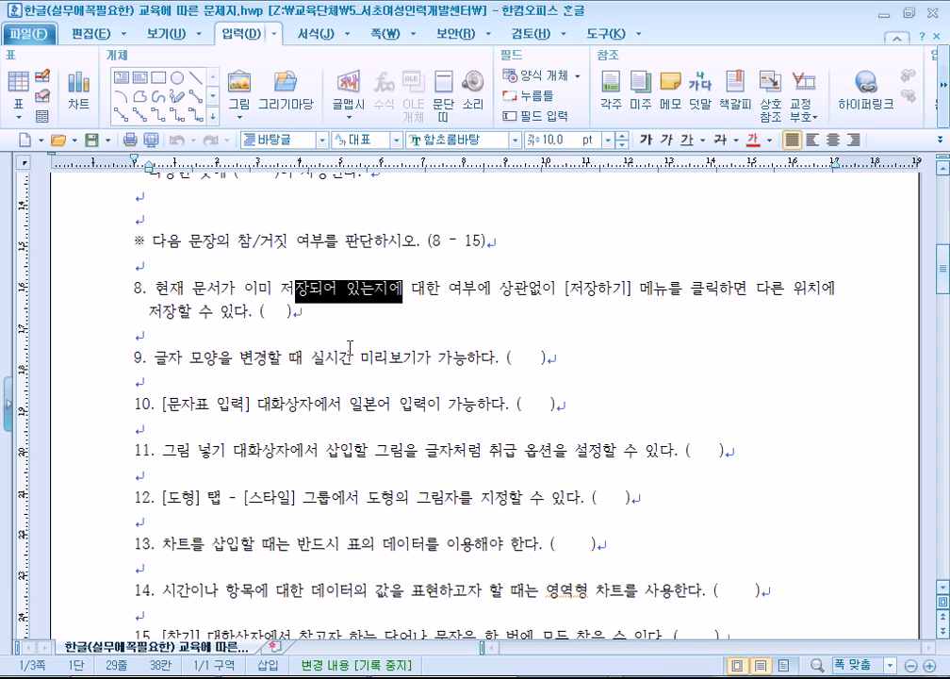
pyautogui.click(350, 347)
# Select the blank in question 8's parentheses and scroll on to page 2 of the worksheet
pyautogui.moveTo(273, 309); pyautogui.dragTo(288, 312)
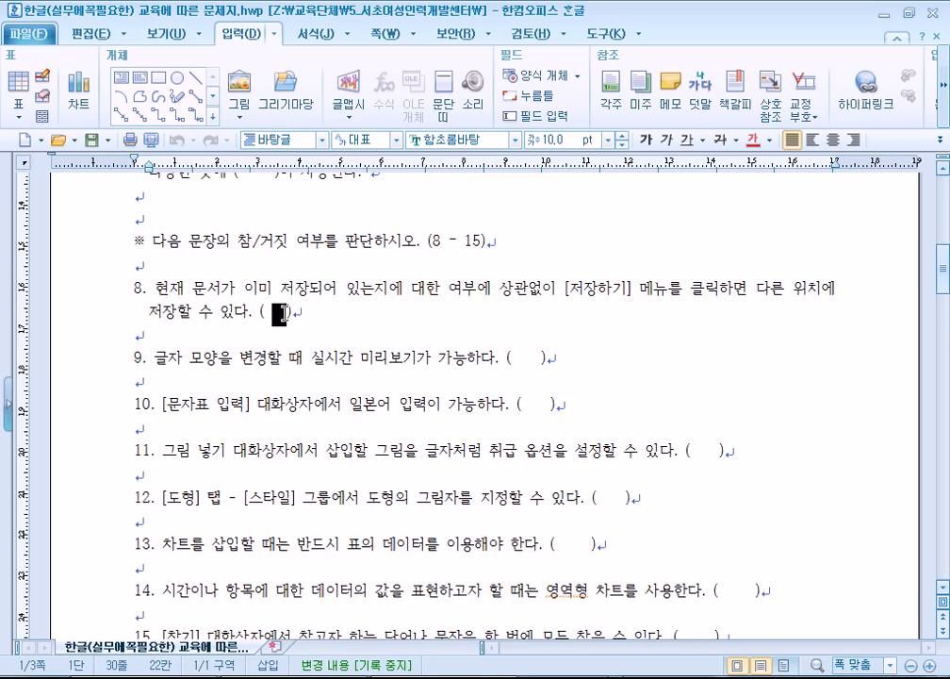
pyautogui.moveTo(943, 267); pyautogui.dragTo(946, 544)
pyautogui.moveTo(943, 531); pyautogui.dragTo(943, 311)
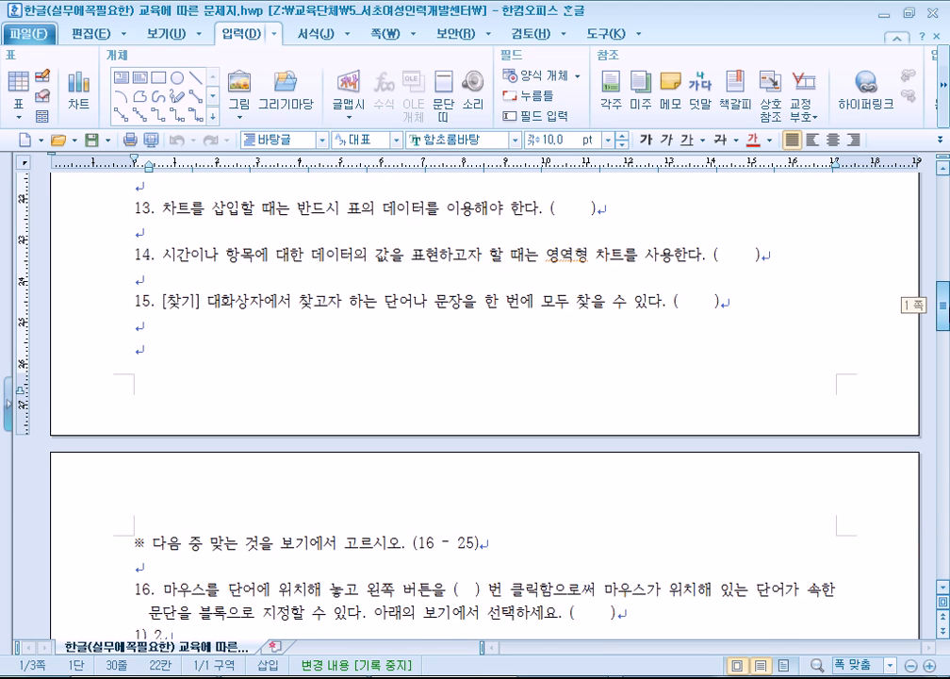
pyautogui.click(573, 326)
pyautogui.scroll(-3, 295, 354)
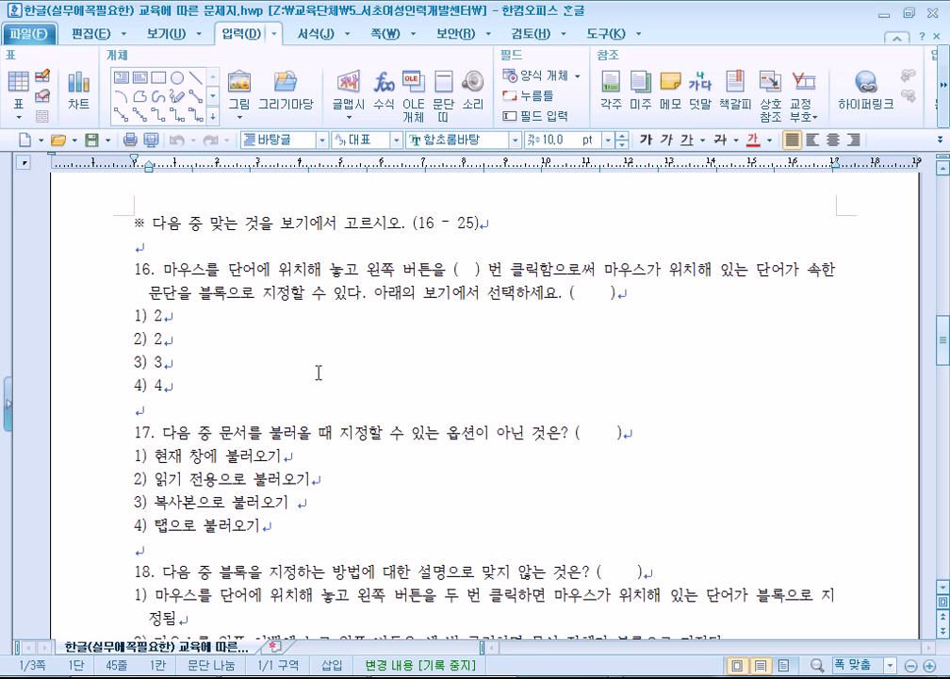
# Close the quiz worksheet, the file folder, and the 한국폴리텍대학 and 한국기술교육대학 website tabs
pyautogui.click(934, 16)
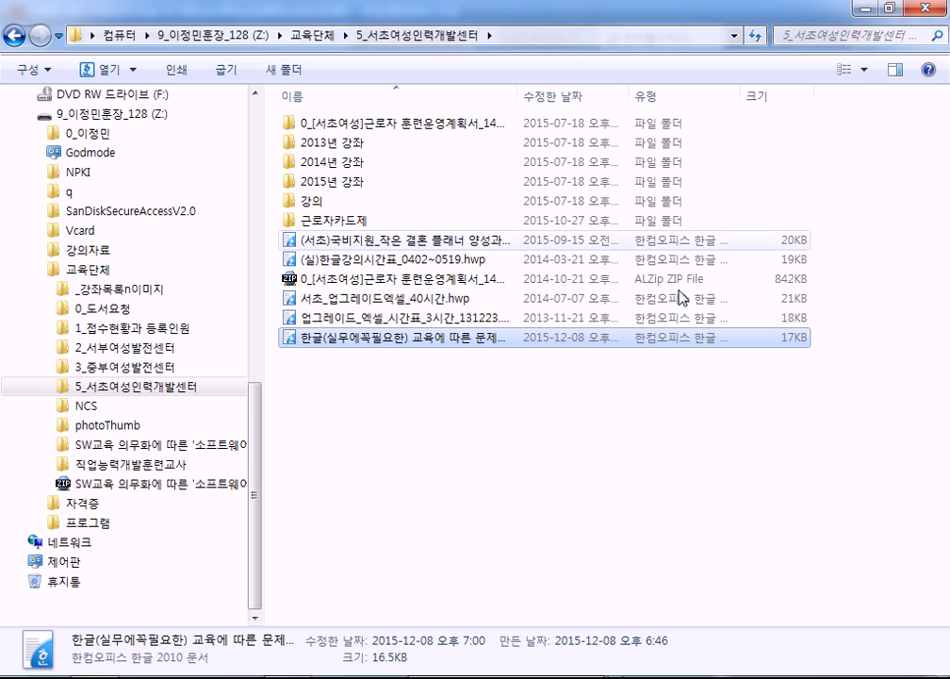
pyautogui.click(924, 14)
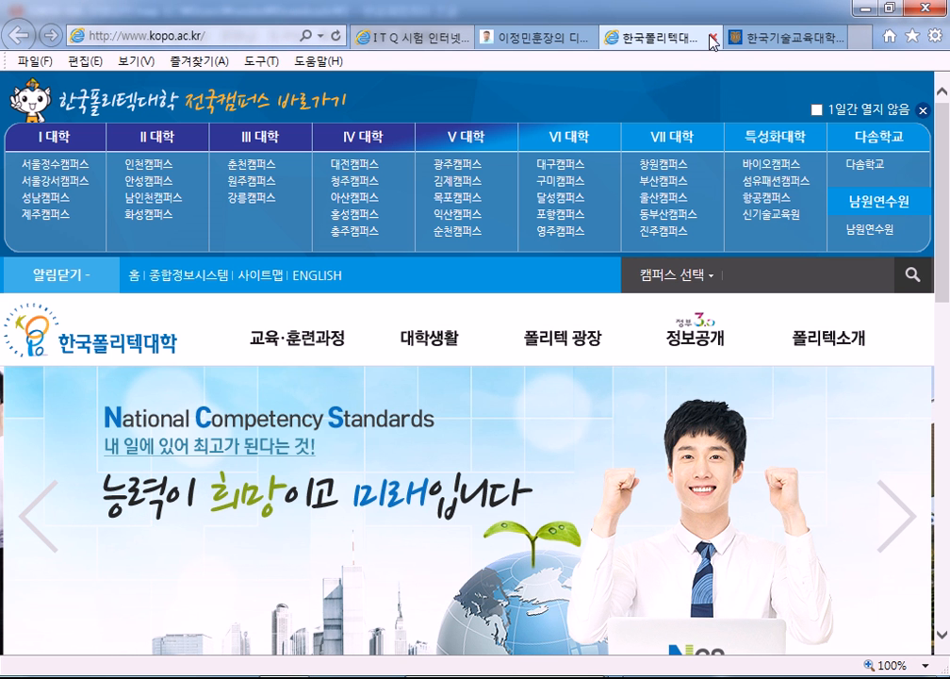
pyautogui.click(712, 38)
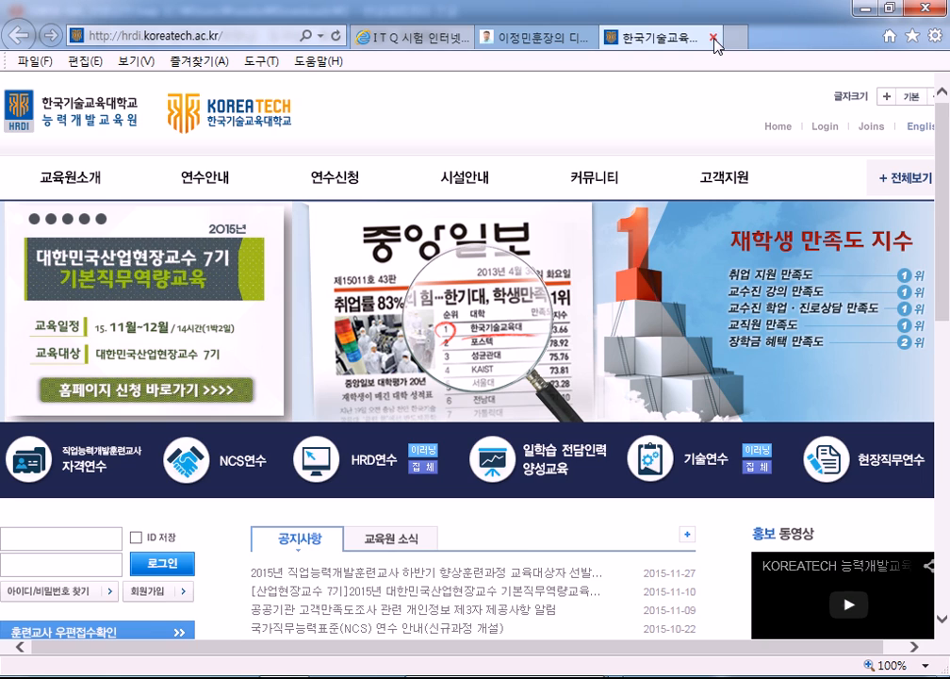
pyautogui.click(713, 38)
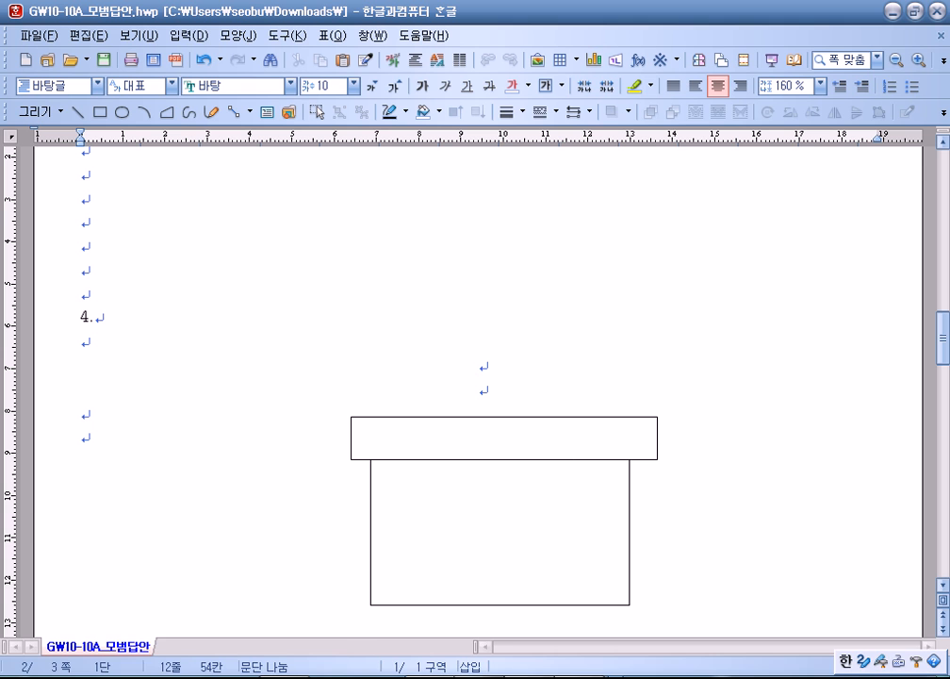
# Bring back the GW10-10A_모범답안.hwp window from the taskbar, showing item 4's two empty rectangles
pyautogui.moveTo(490, 675)
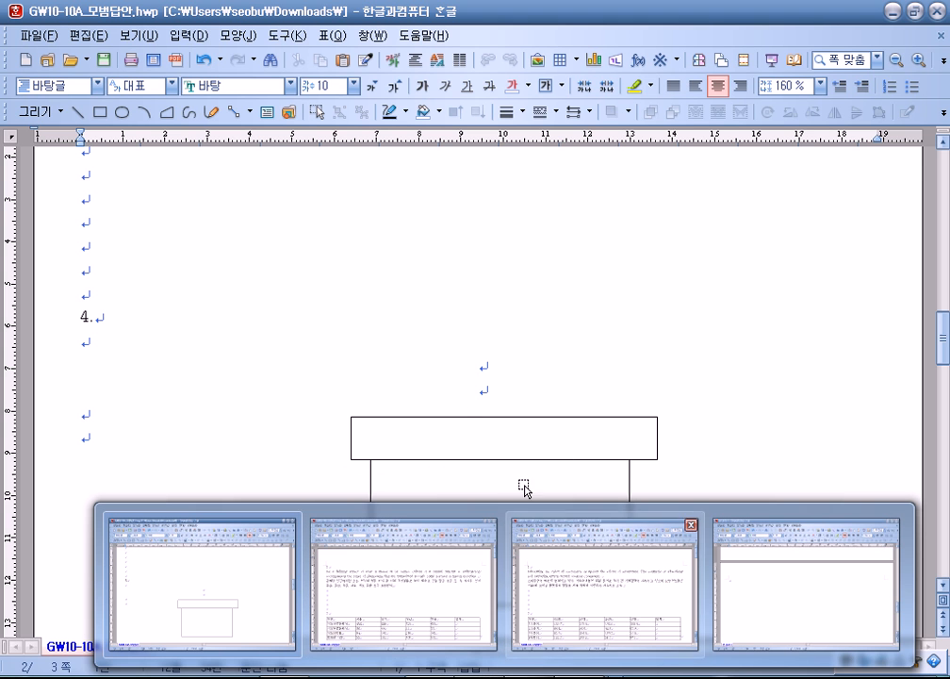
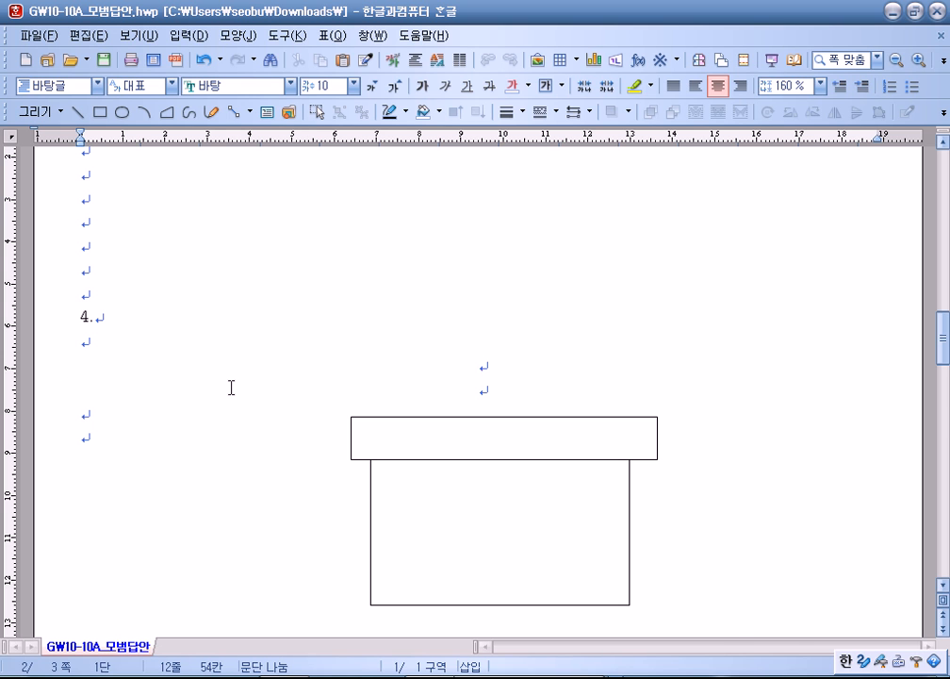
# Label the 일시 및 장소 heading '[1]', indent the 일시 line, and open the character map with Ctrl+F10
pyautogui.scroll(-10, 230, 387)
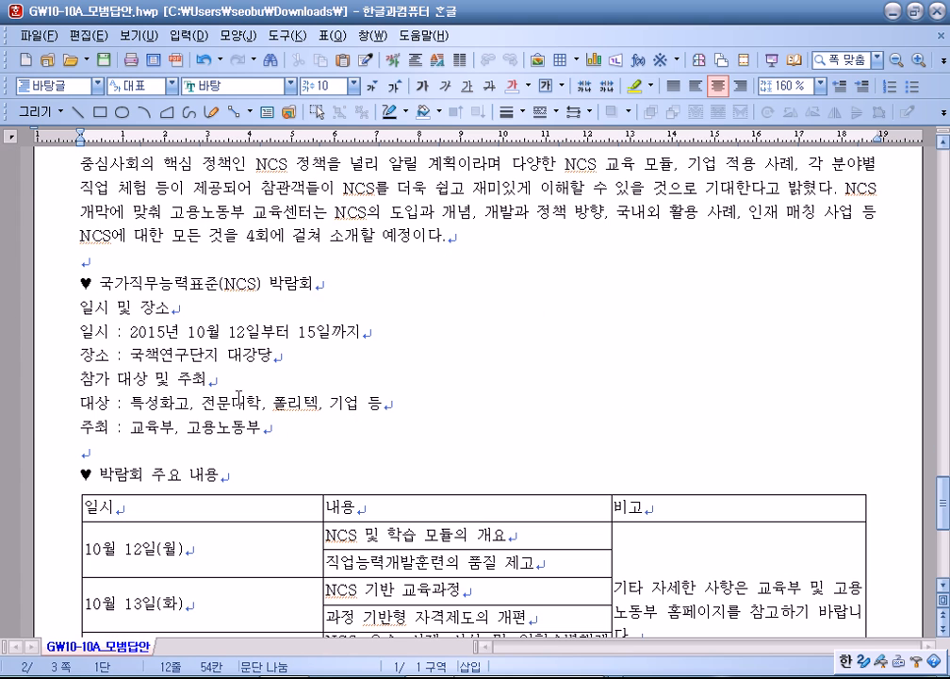
pyautogui.moveTo(80, 304); pyautogui.dragTo(265, 441)
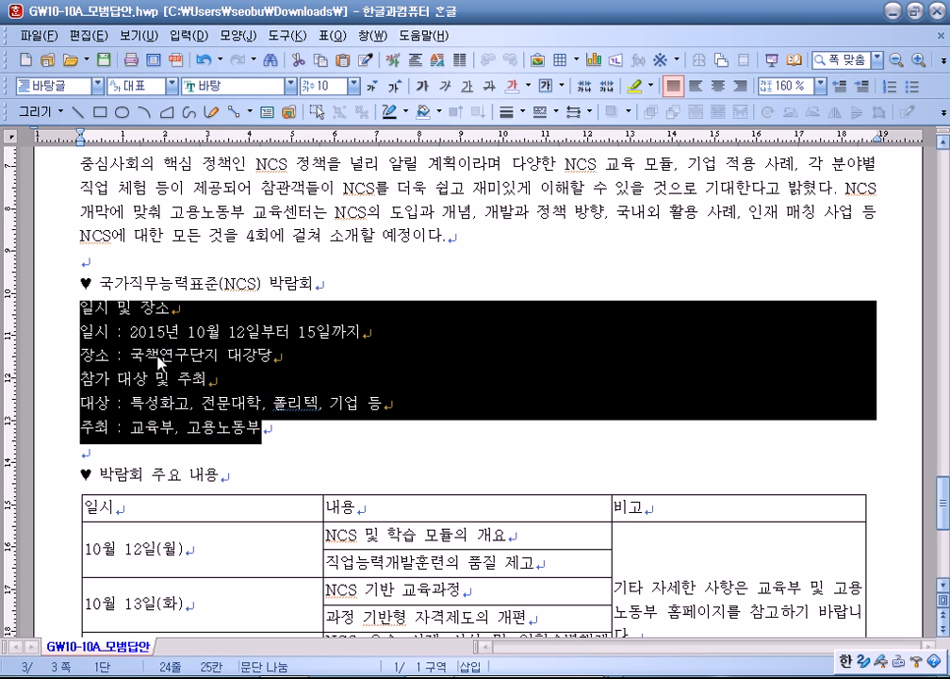
pyautogui.click(84, 307)
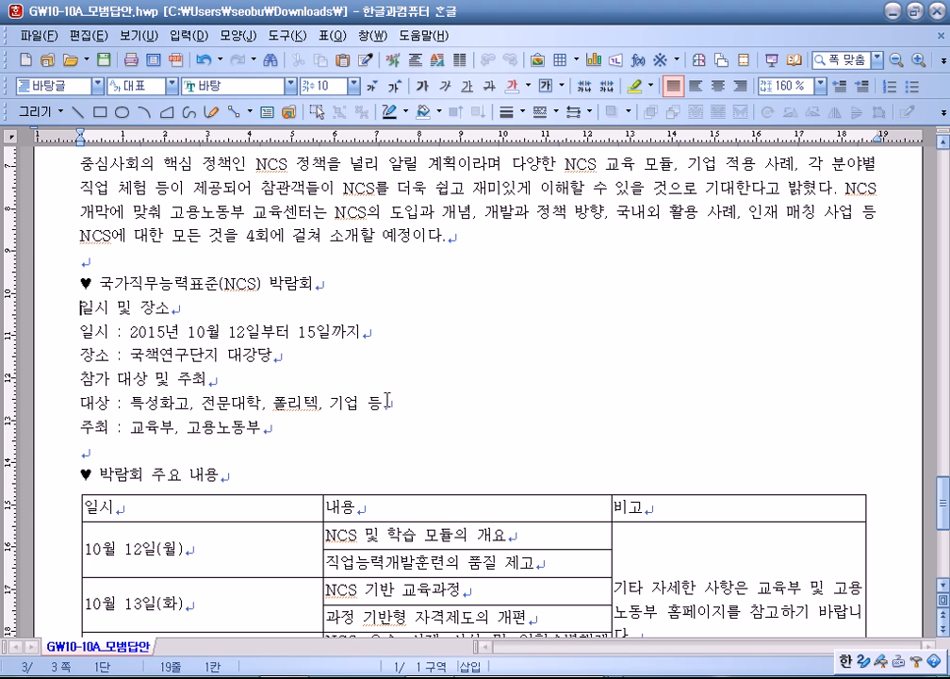
pyautogui.write('[1]')
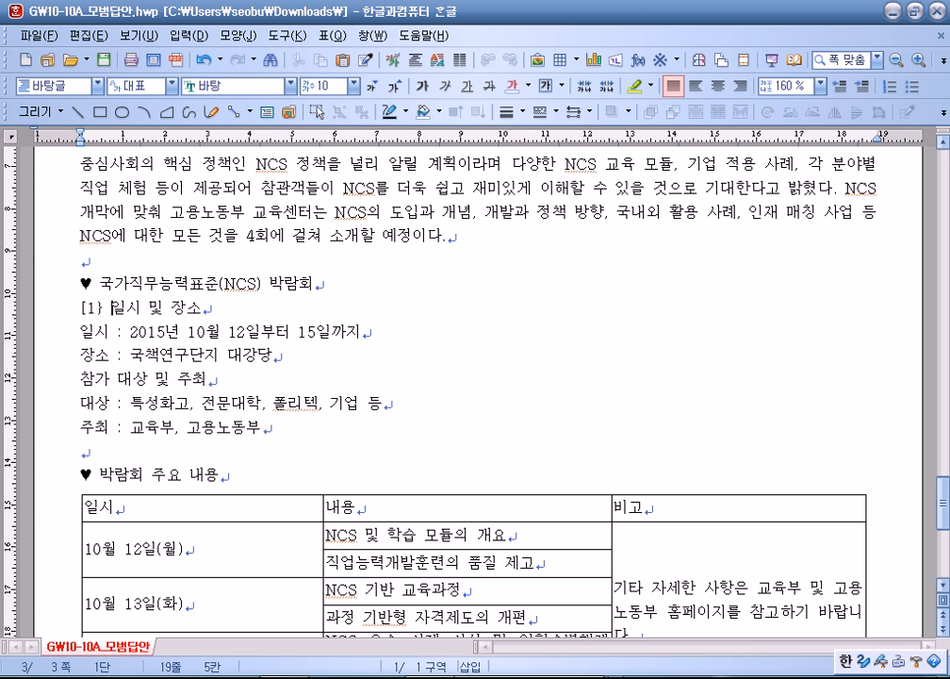
pyautogui.press('Down')
pyautogui.press('Home')
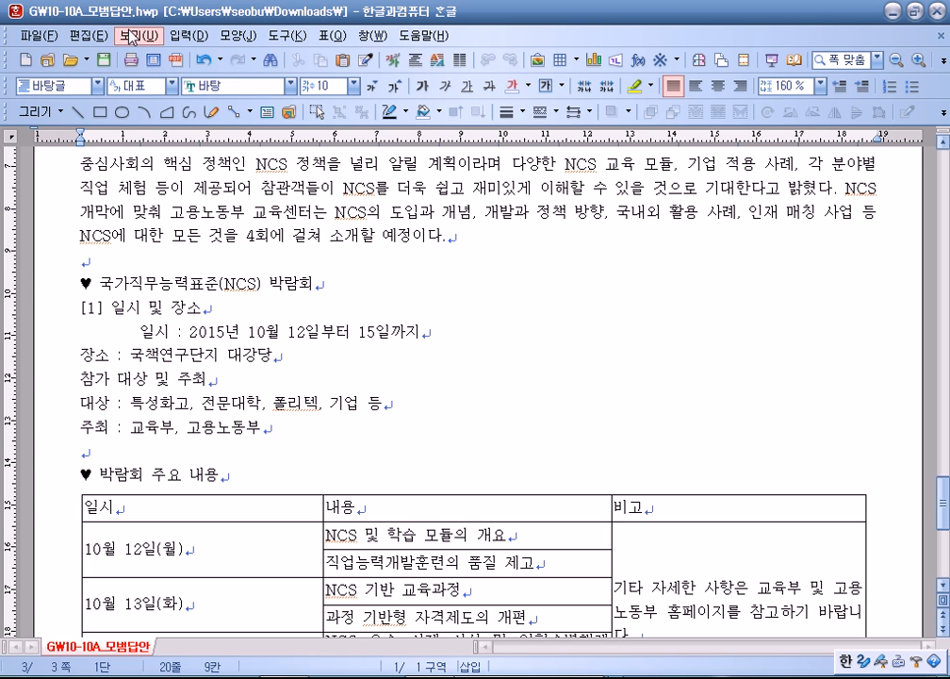
pyautogui.hotkey('ctrl', 'F10')
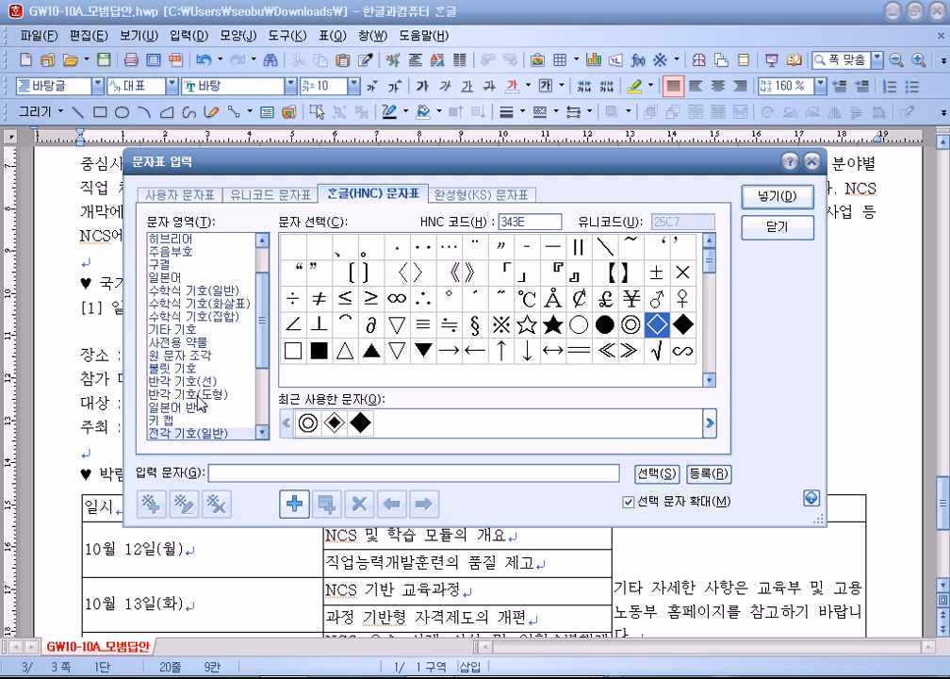
# Insert ①②③ from the 전각 기호(원) set at the start of the 일시 line
pyautogui.scroll(-3, 231, 377)
pyautogui.click(228, 370)
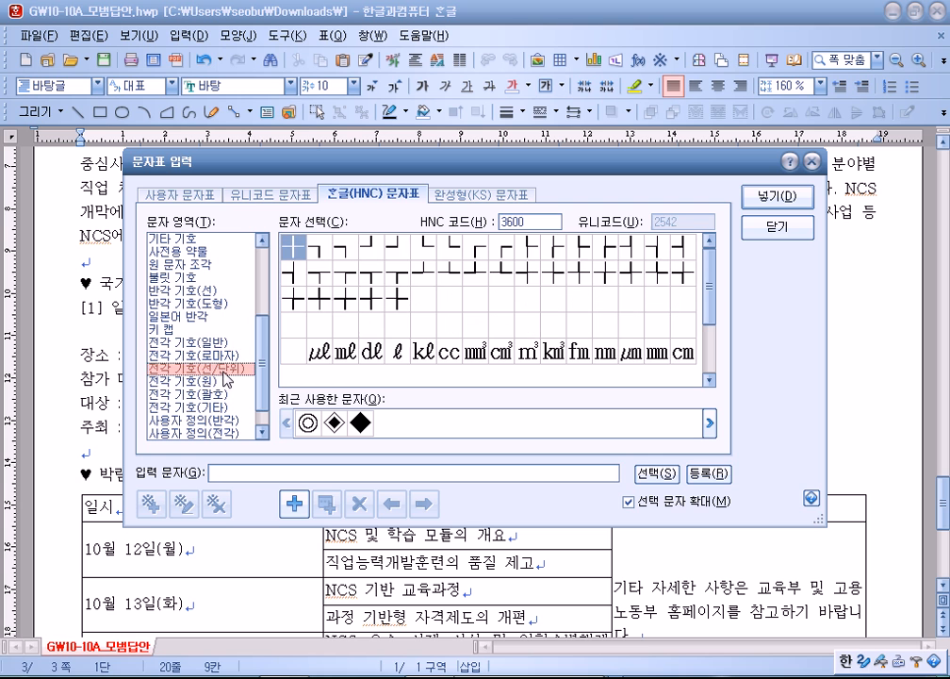
pyautogui.click(222, 382)
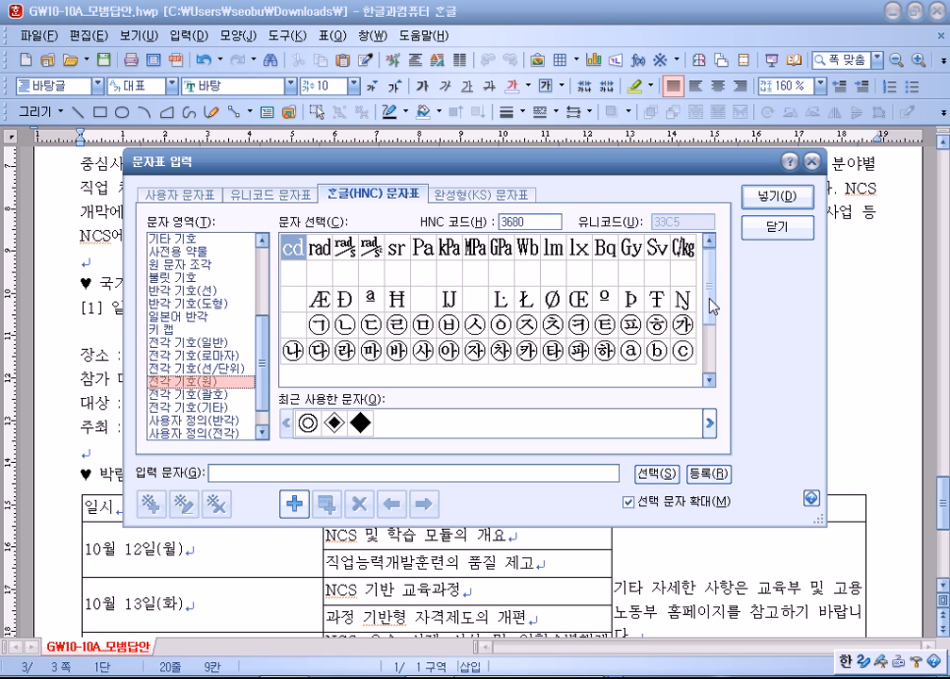
pyautogui.moveTo(709, 303); pyautogui.dragTo(715, 352)
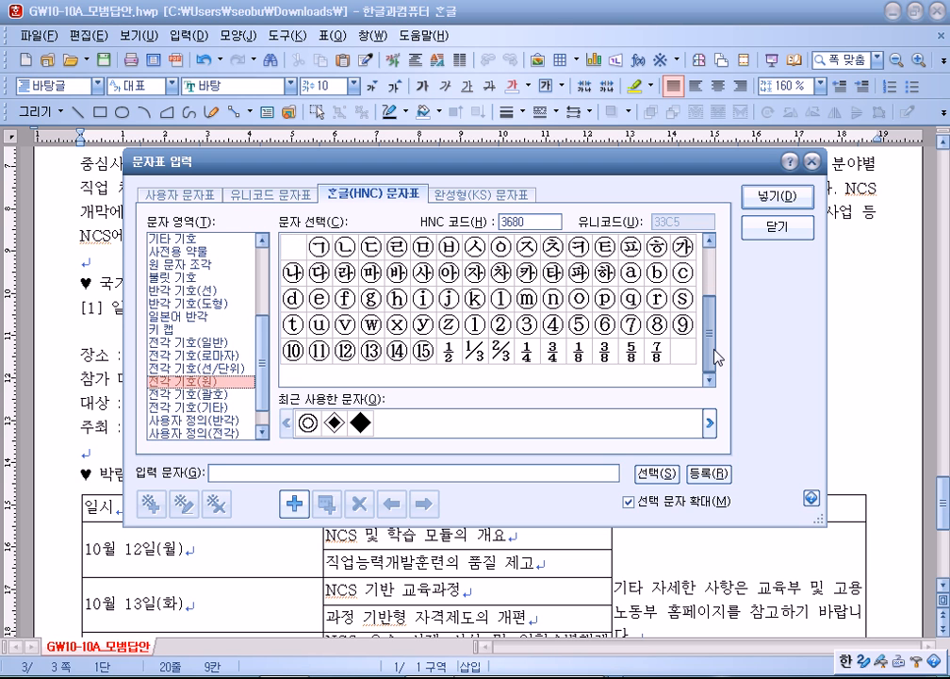
pyautogui.click(475, 324)
pyautogui.doubleClick(475, 324)
pyautogui.doubleClick(501, 324)
pyautogui.doubleClick(527, 324)
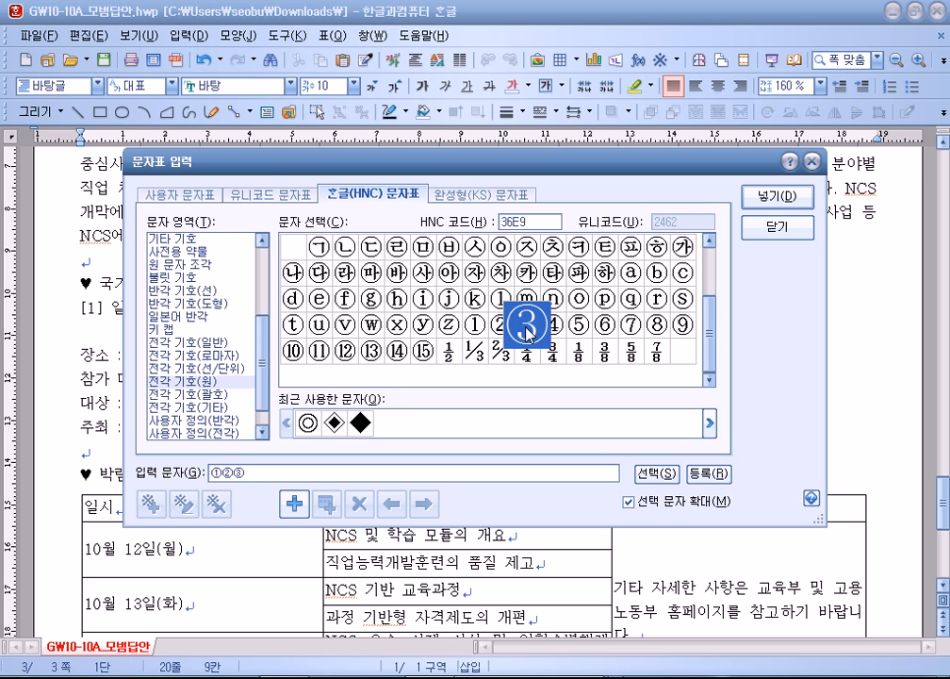
pyautogui.press('Return')
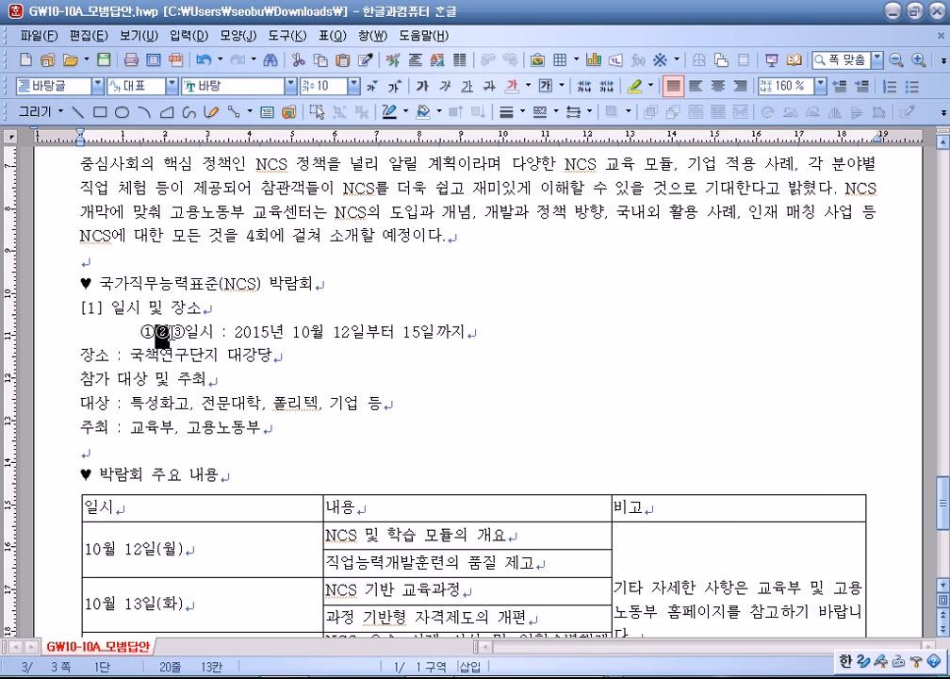
# Move ② before 장소, delete the extra ③, and indent the 장소 line
pyautogui.hotkey('ctrl', 'x')
pyautogui.click(82, 352)
pyautogui.hotkey('ctrl', 'v')
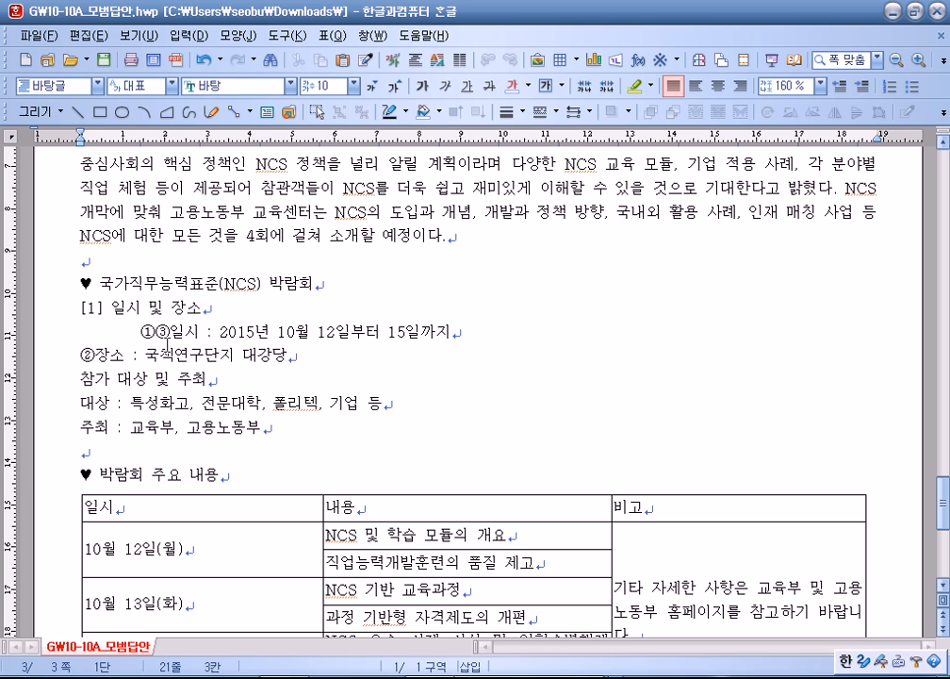
pyautogui.click(166, 332)
pyautogui.press('BackSpace')
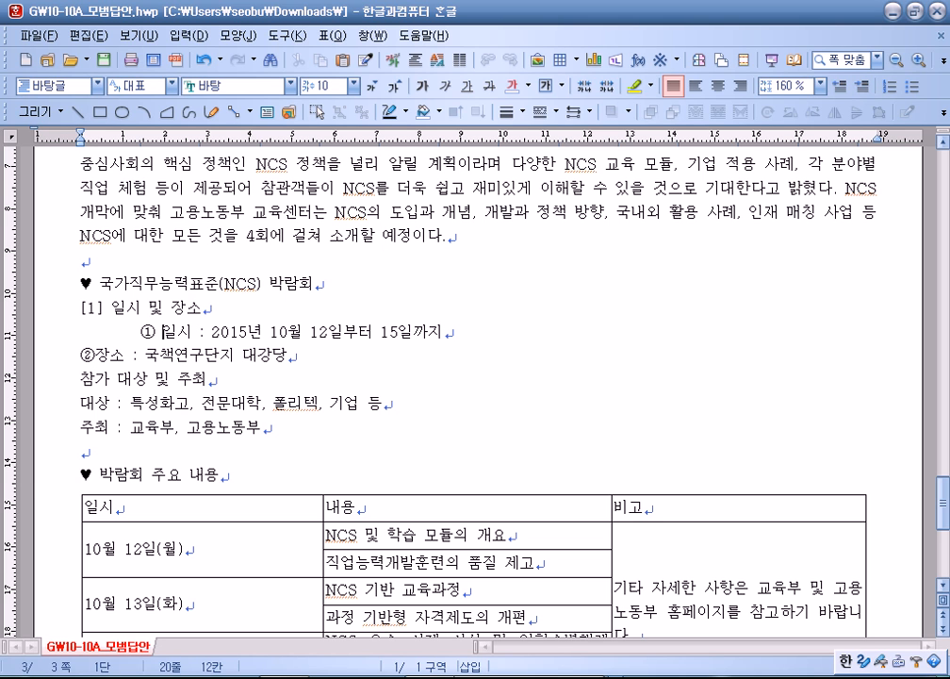
pyautogui.press('Down')
pyautogui.press('Home')
pyautogui.press('Tab')
pyautogui.press('Right')
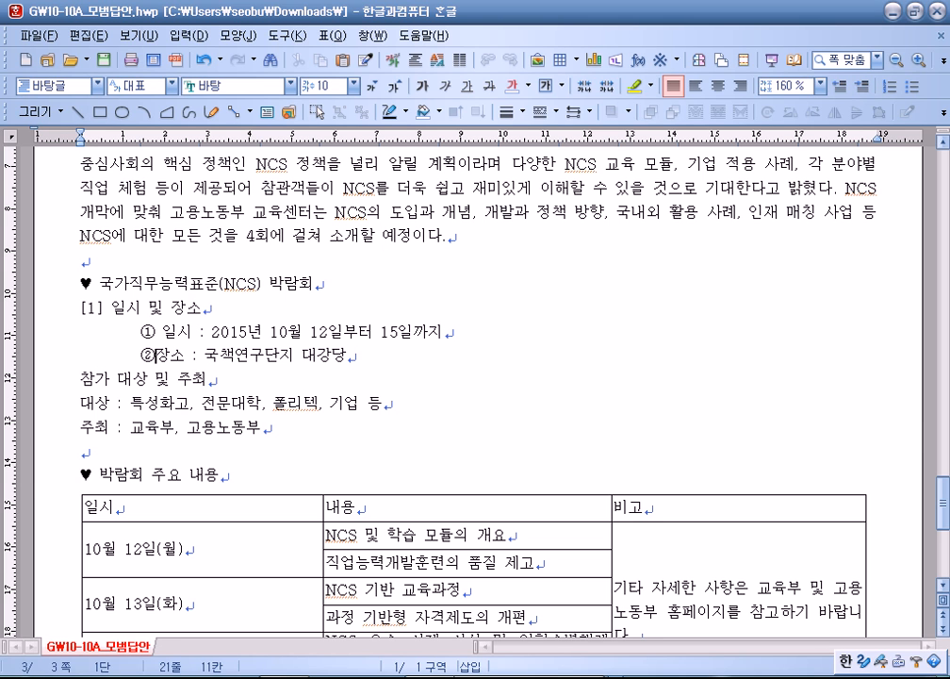
# Label the 참가 대상 및 주최 heading '[2]' and put ② before 주최
pyautogui.press('Down')
pyautogui.press('Home')
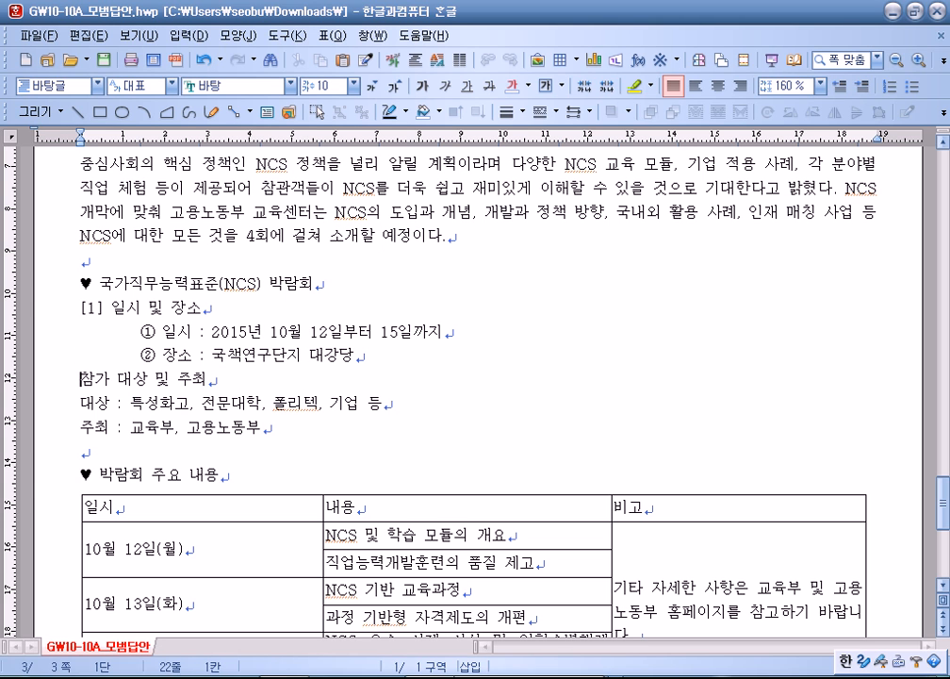
pyautogui.write('[2')
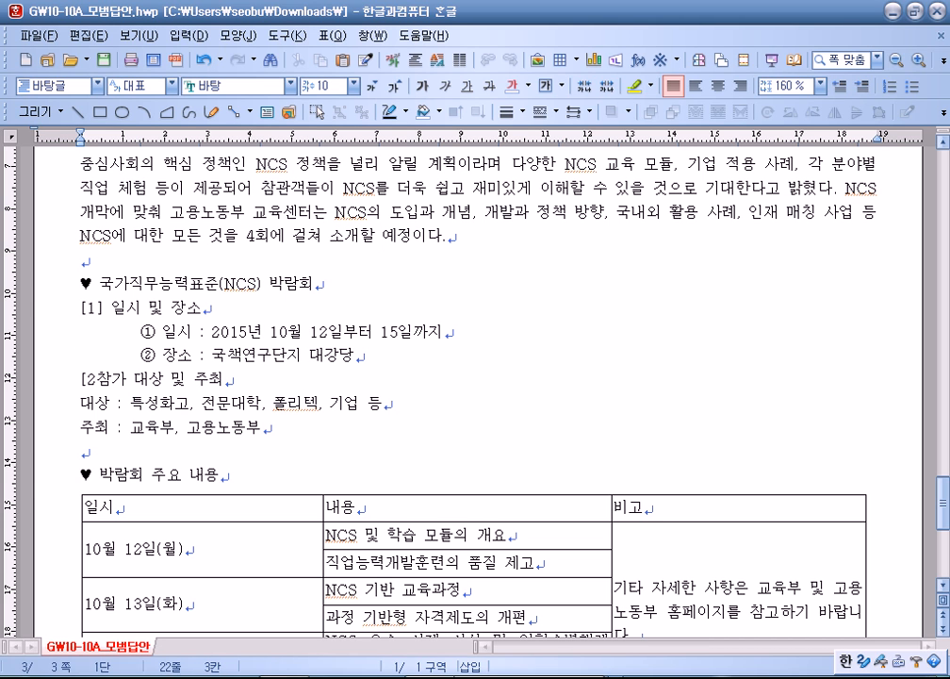
pyautogui.write(']')
pyautogui.press('Down')
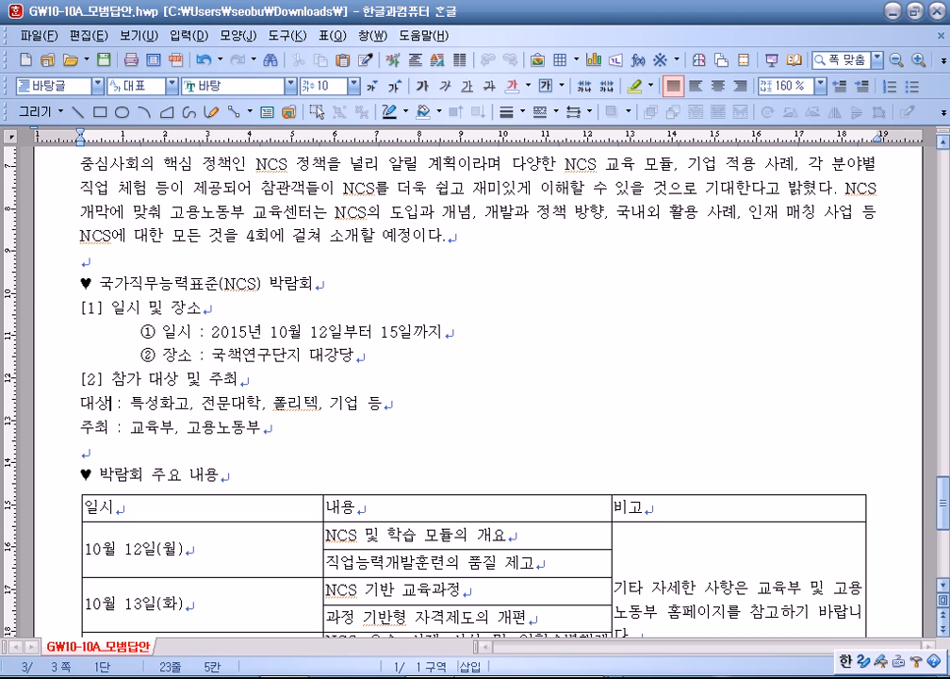
pyautogui.press('Home')
pyautogui.write('②')
# Indent the 대상 and 주최 lines and copy ① from the 일시 line before 대상
pyautogui.press('Up')
pyautogui.press('Home')
pyautogui.press('Tab')
pyautogui.press('Down')
pyautogui.press('Home')
pyautogui.press('Tab')
pyautogui.press('Up')
pyautogui.press('Up')
pyautogui.press('Up')
pyautogui.press('Up')
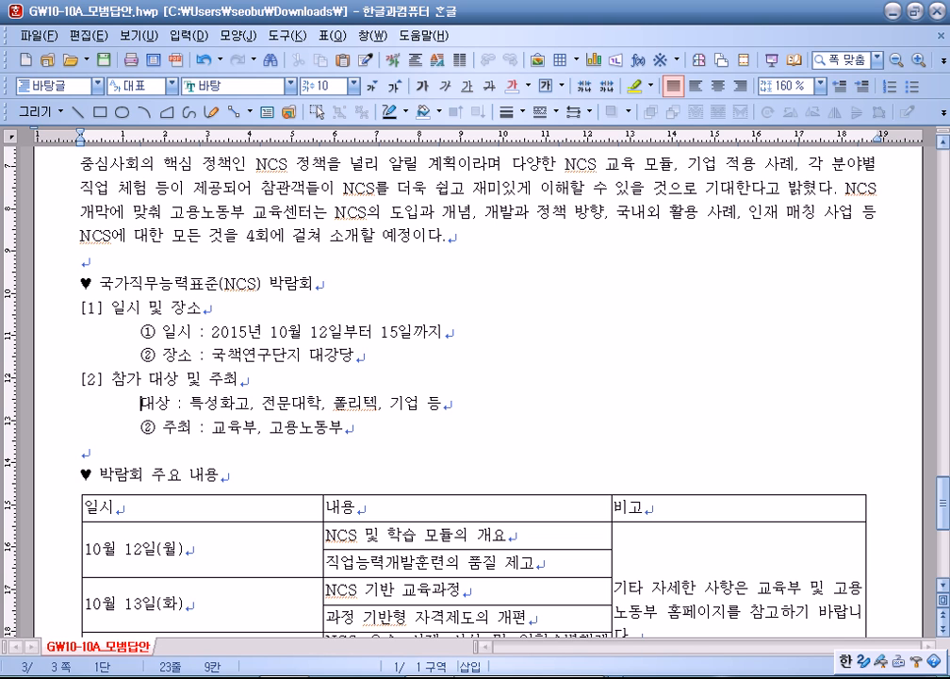
pyautogui.hotkey('shift', 'Right')
pyautogui.hotkey('ctrl', 'c')
pyautogui.press('Down')
pyautogui.press('Down')
pyautogui.press('Down')
pyautogui.hotkey('ctrl', 'v')
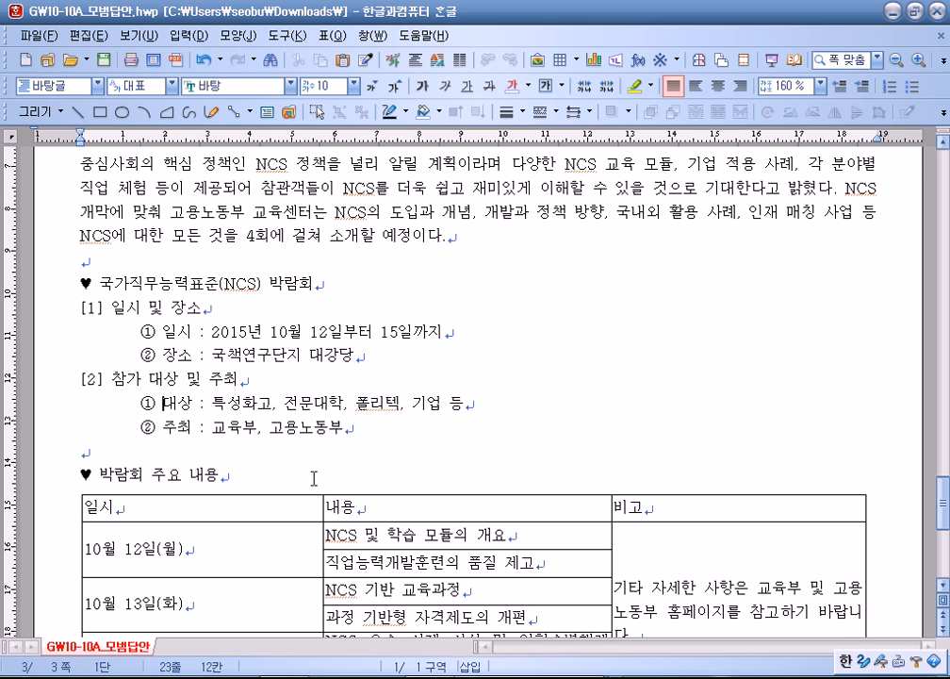
# Select the 장소-to-주최 lines, zoom to 180%, and open 문단 번호 모양 from the context menu
pyautogui.moveTo(163, 309); pyautogui.dragTo(279, 431)
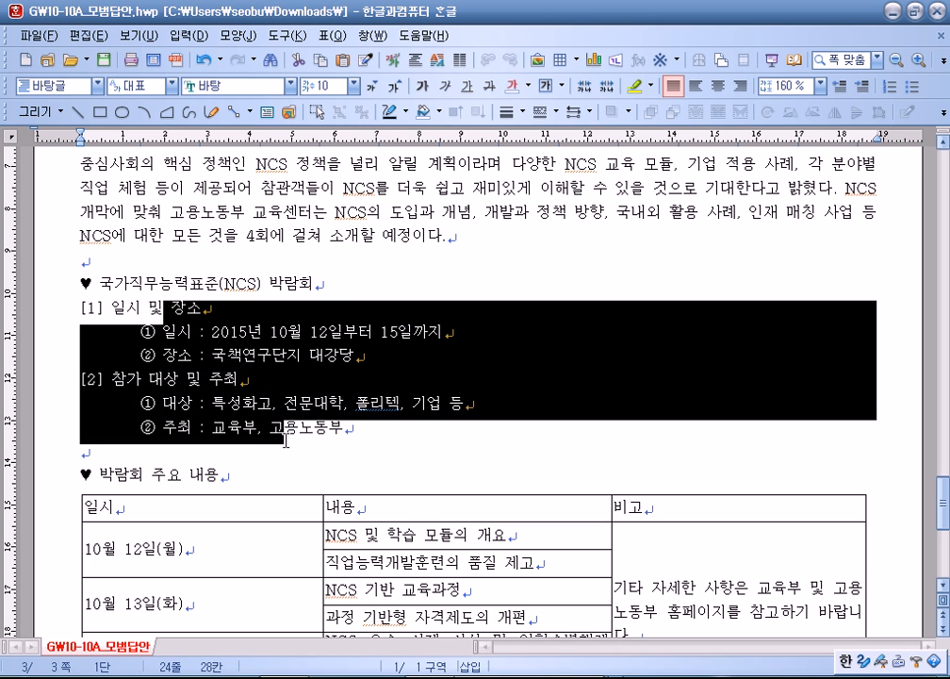
pyautogui.click(826, 85)
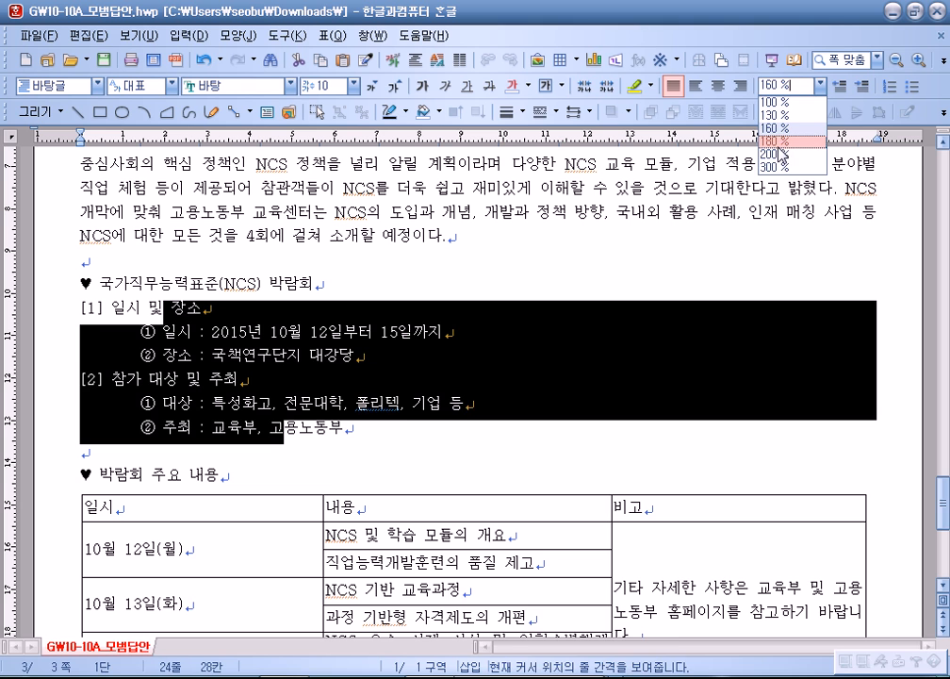
pyautogui.click(787, 135)
pyautogui.rightClick(506, 332)
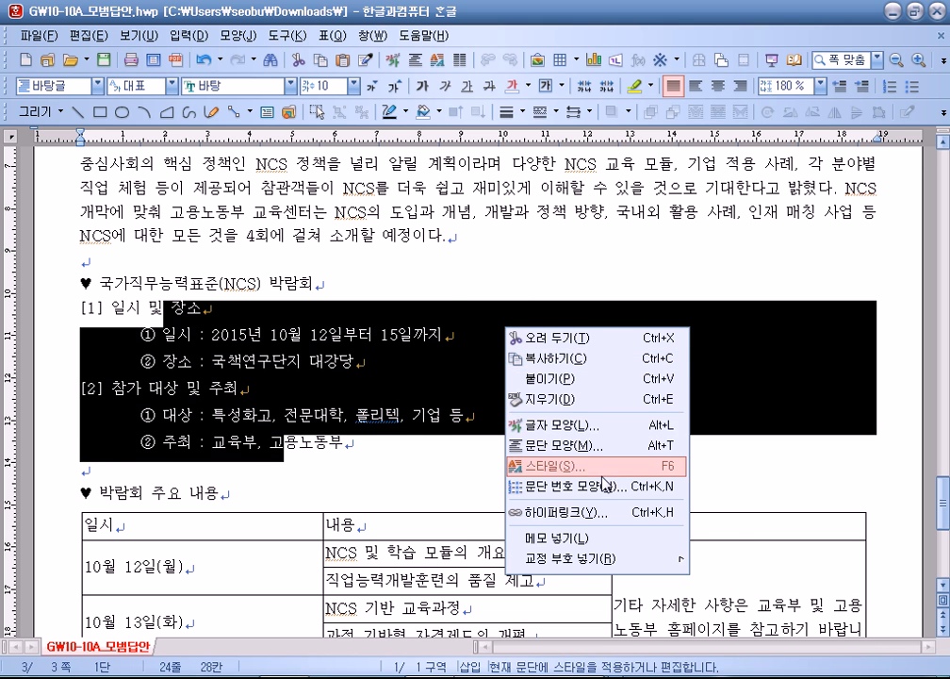
pyautogui.click(552, 483)
pyautogui.moveTo(443, 126); pyautogui.dragTo(566, 56)
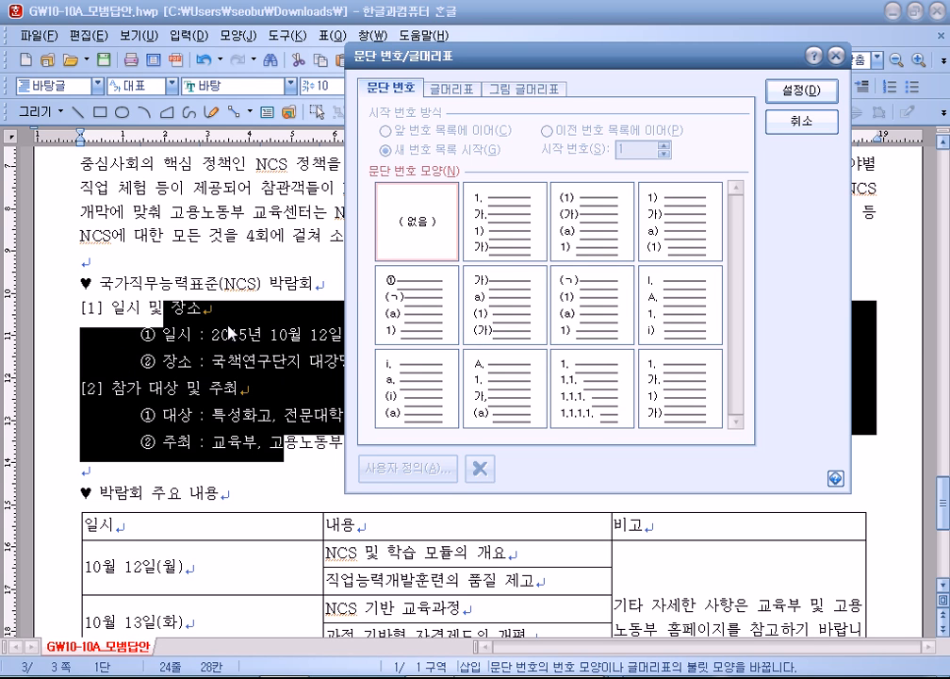
# Choose the 1. 가. 1) 가) style and trim the custom level-1 number format to ^1
pyautogui.click(487, 237)
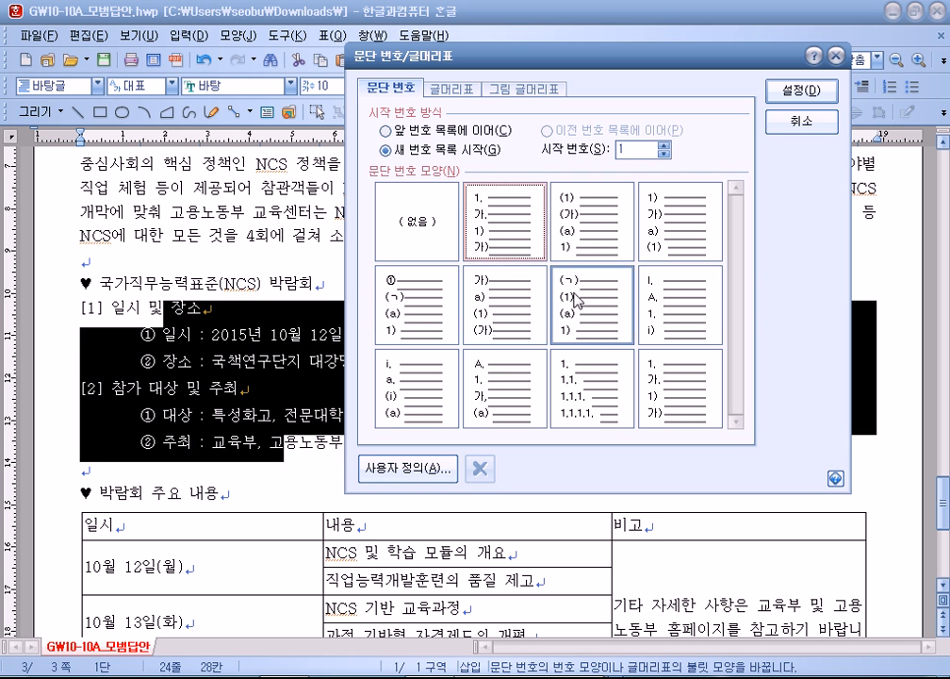
pyautogui.click(437, 472)
pyautogui.moveTo(551, 85); pyautogui.dragTo(451, 175)
pyautogui.click(457, 200)
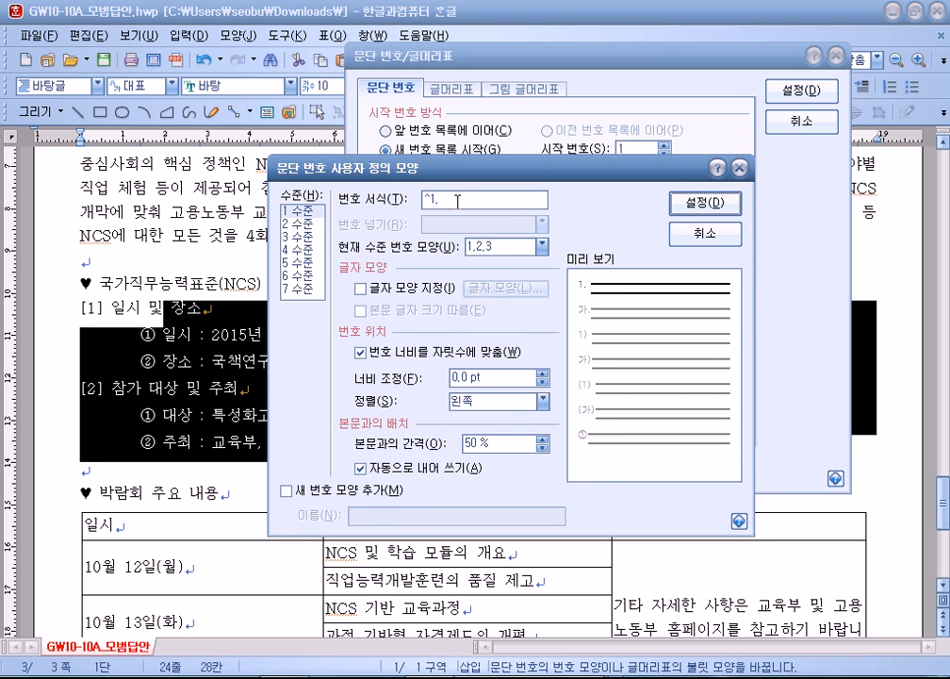
pyautogui.press('BackSpace')
pyautogui.moveTo(459, 201); pyautogui.dragTo(413, 199)
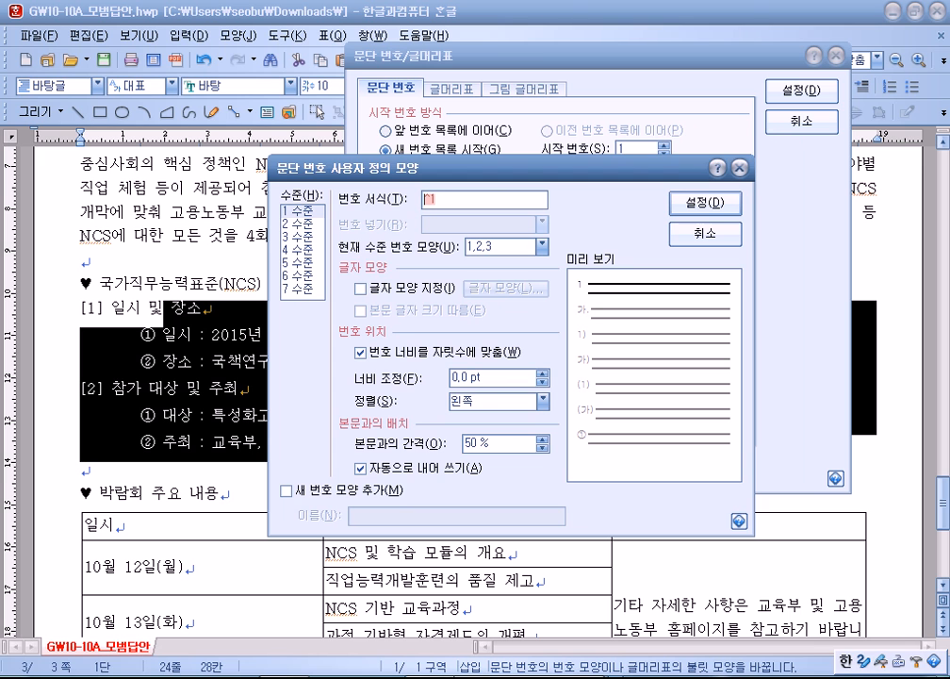
# Paste the copied ^1 into Notepad, replacing its old notes
pyautogui.hotkey('alt', 'Tab')
pyautogui.hotkey('ctrl', 'a')
pyautogui.hotkey('ctrl', 'v')
# Add ': 1수준' after ^1 and example lines [1] and [2] in the Notepad note
pyautogui.write(': ')
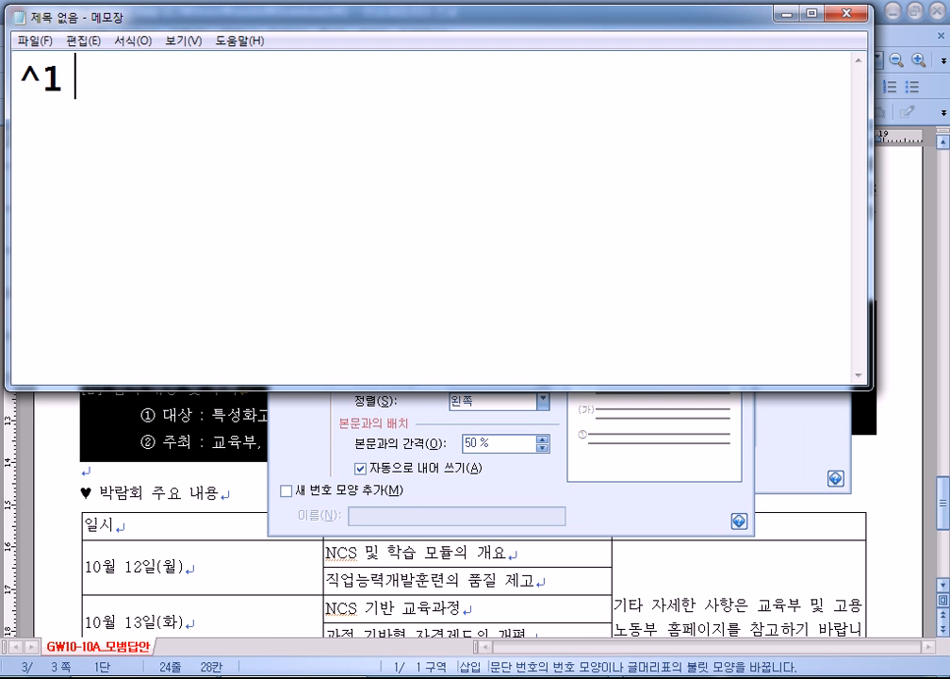
pyautogui.write('1수준')
pyautogui.press('Return')
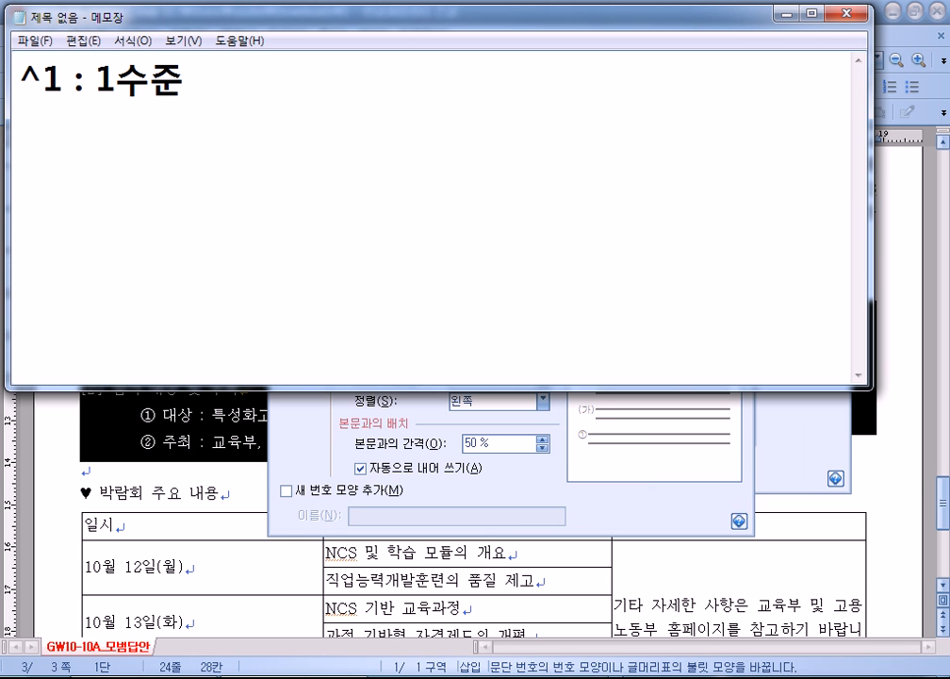
pyautogui.moveTo(170, 16); pyautogui.dragTo(369, 119)
pyautogui.press('Return')
pyautogui.write('[1]')
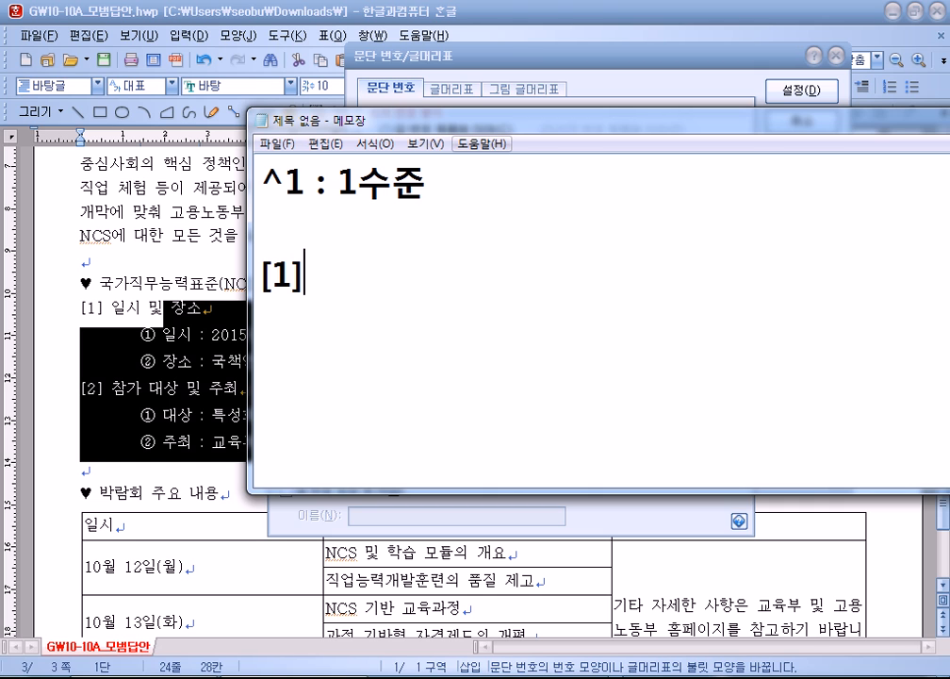
pyautogui.press('Return')
pyautogui.press('Return')
pyautogui.write('[2]')
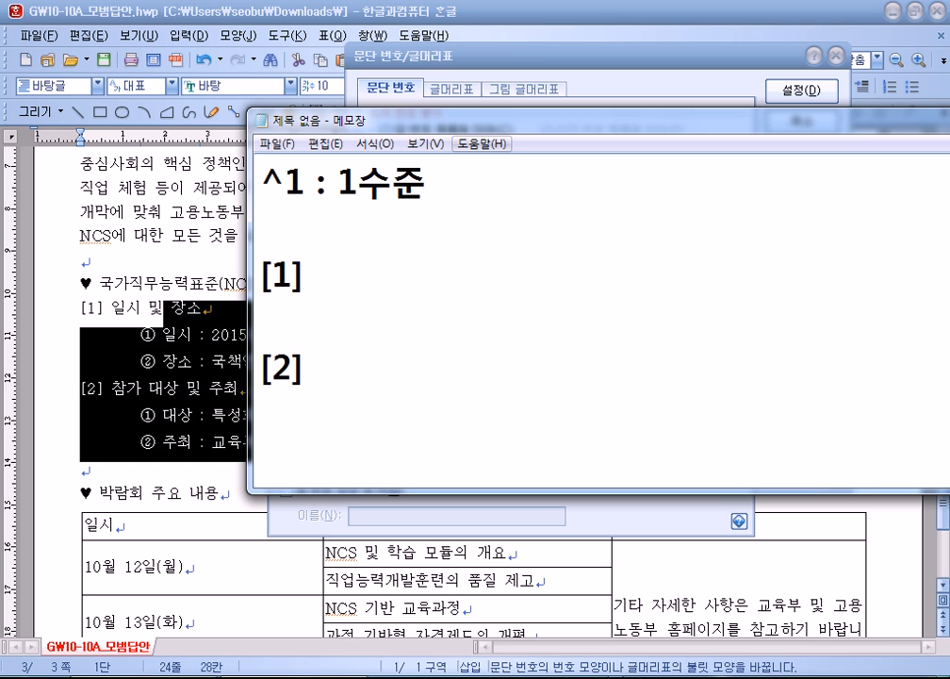
pyautogui.press('Up')
pyautogui.press('Up')
pyautogui.press('Right')
pyautogui.hotkey('shift', 'Right')
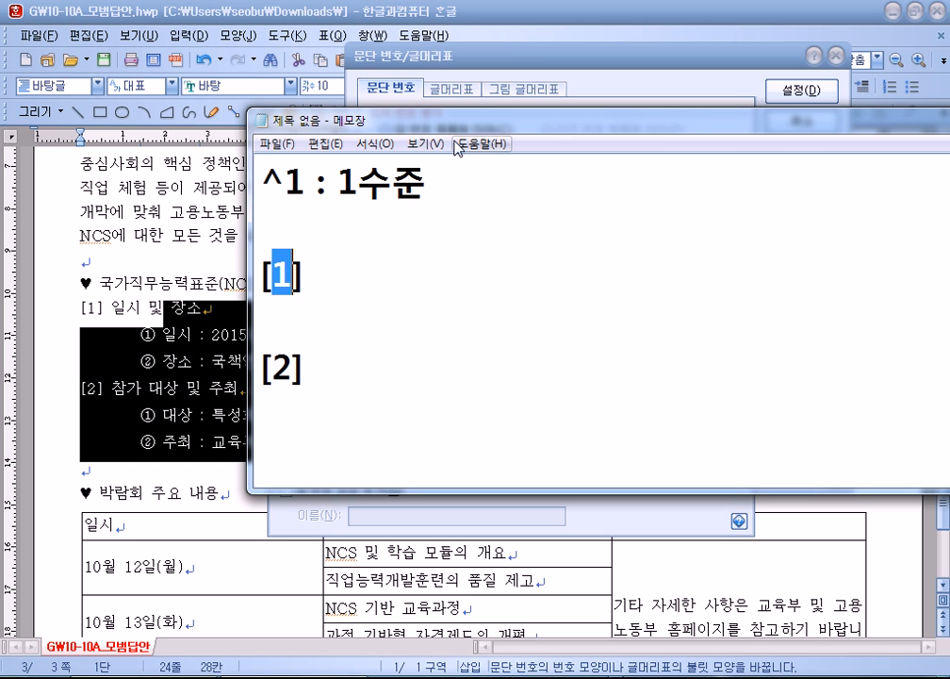
# Wrap the ^1 code in square brackets so it reads [^1], then move Notepad aside
pyautogui.click(263, 181)
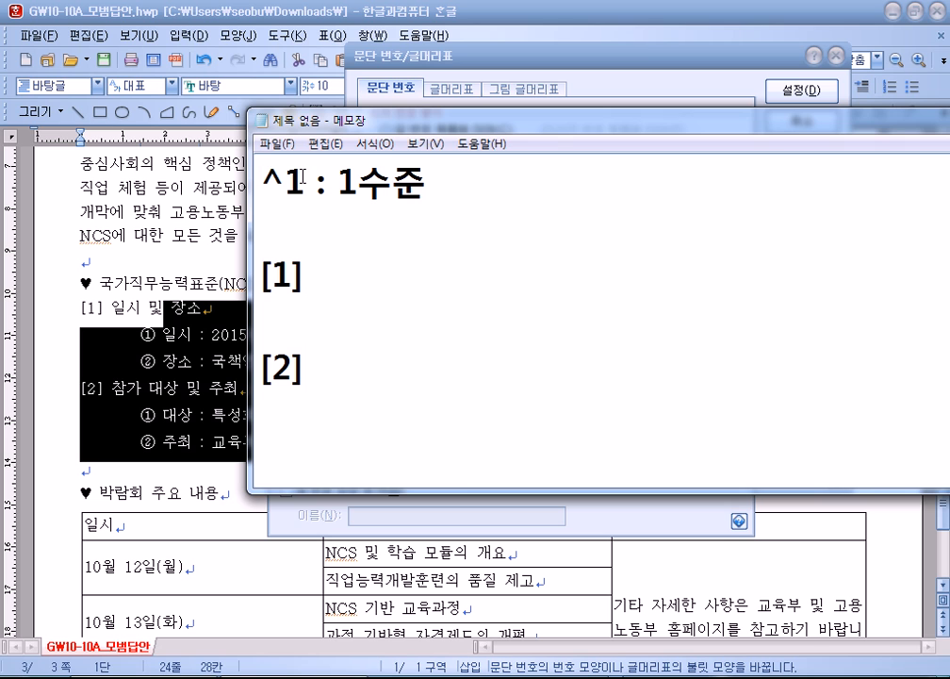
pyautogui.write('[')
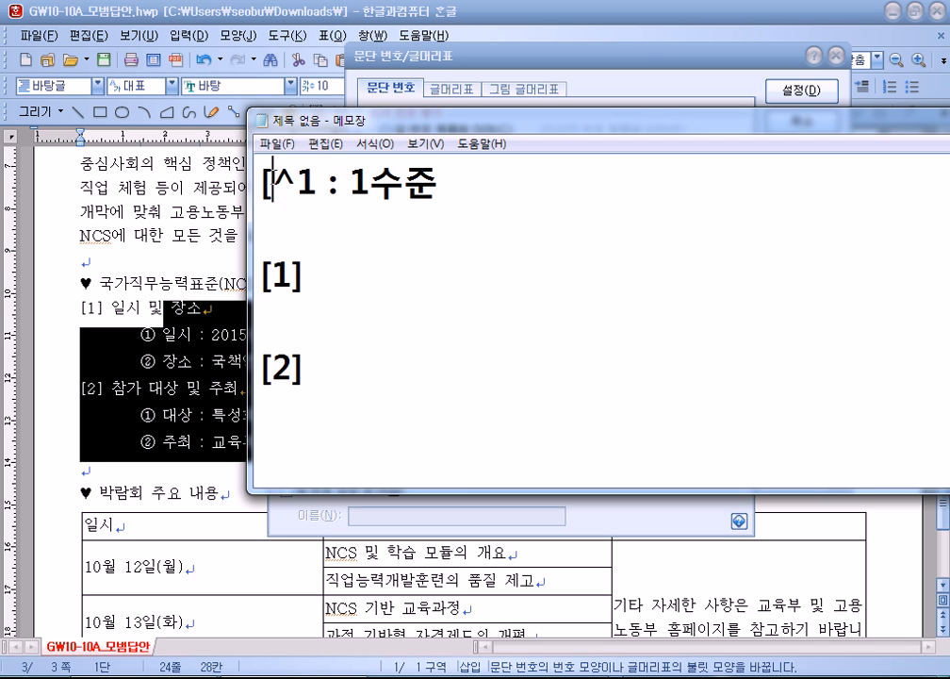
pyautogui.press('Right')
pyautogui.press('Right')
pyautogui.write(']')
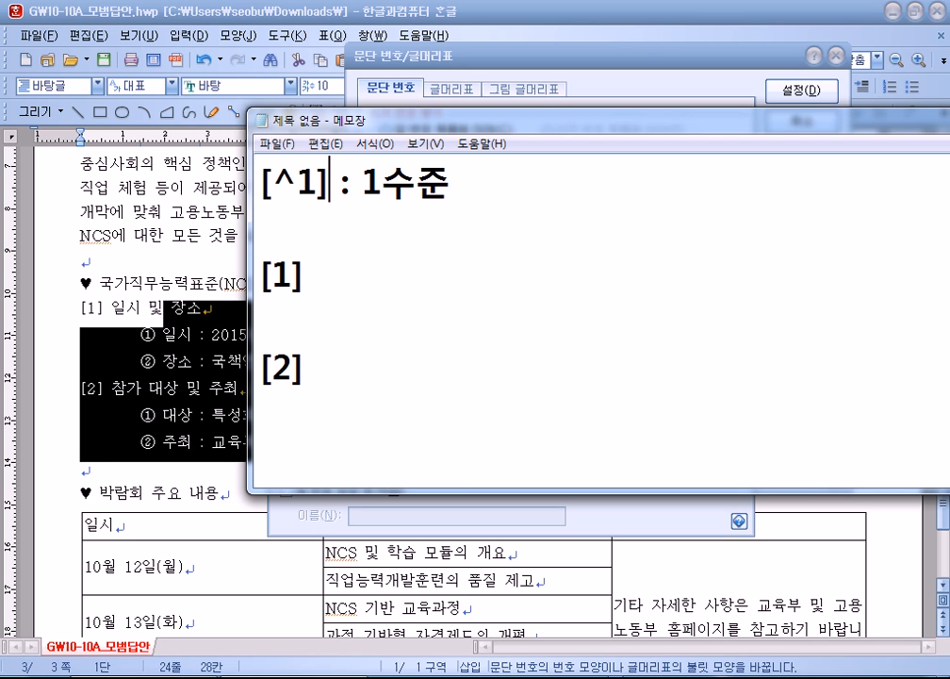
pyautogui.moveTo(274, 178); pyautogui.dragTo(313, 180)
pyautogui.click(329, 187)
pyautogui.moveTo(451, 123); pyautogui.dragTo(427, 327)
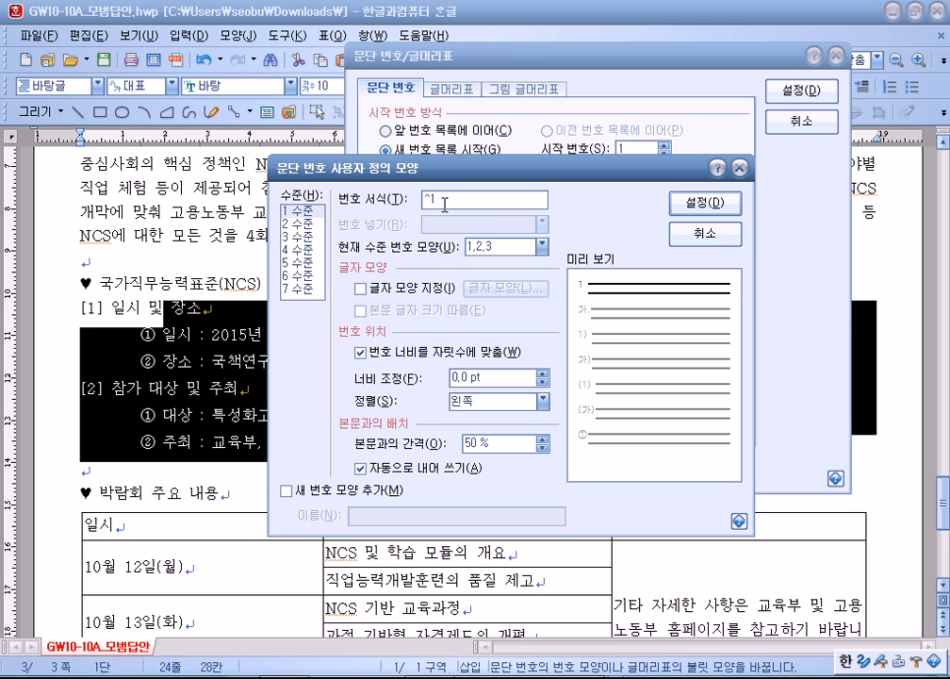
# Start the level-1 format with '[' and add a '1, 2, 3' line to the Notepad note
pyautogui.click(497, 224)
pyautogui.write('[')
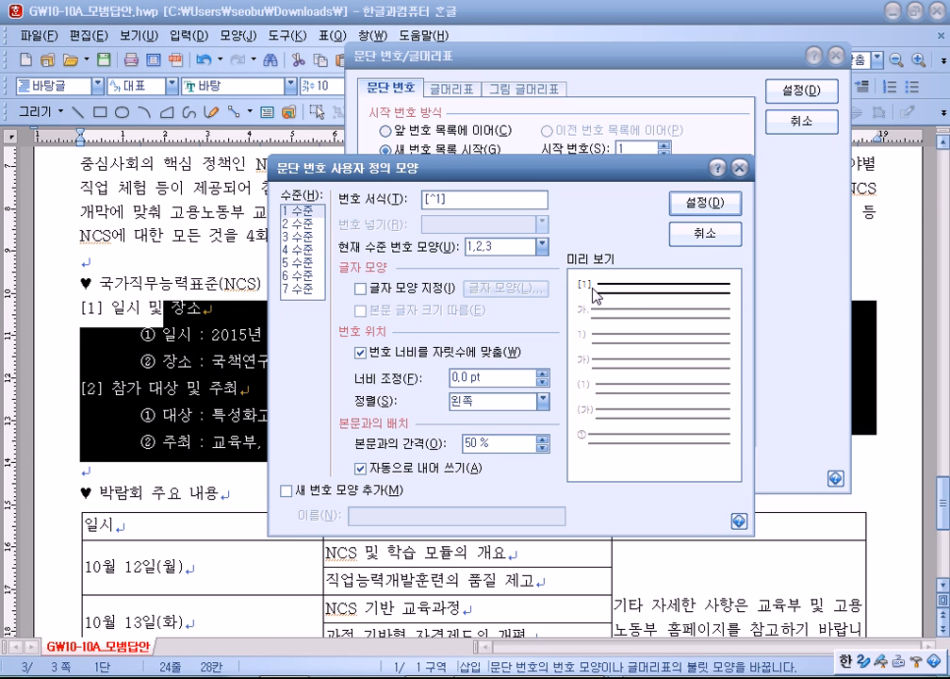
pyautogui.moveTo(490, 177); pyautogui.dragTo(528, 149)
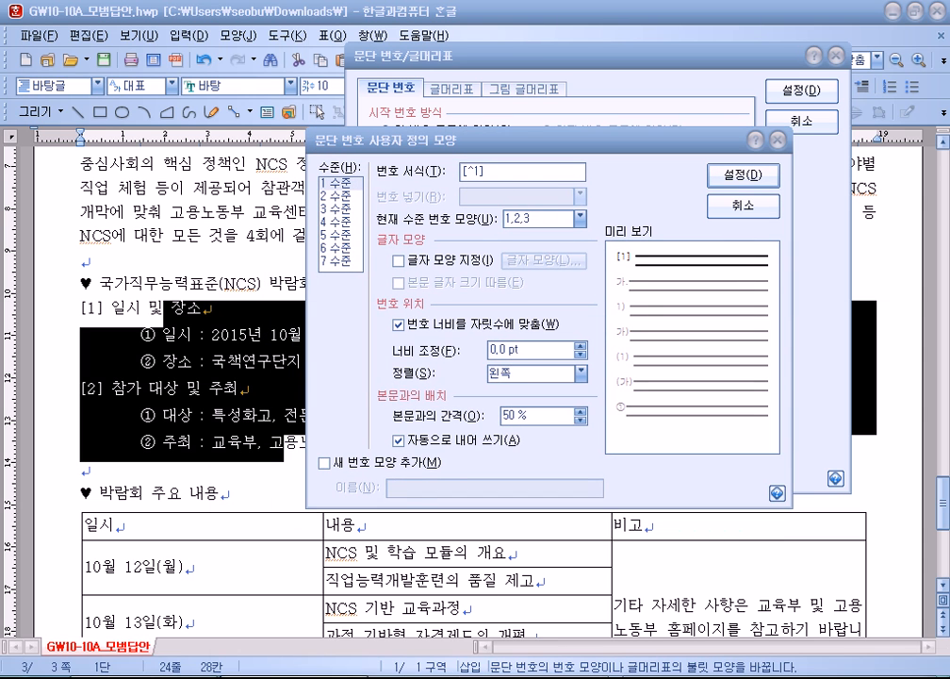
pyautogui.hotkey('alt', 'Tab')
pyautogui.moveTo(440, 325); pyautogui.dragTo(525, 252)
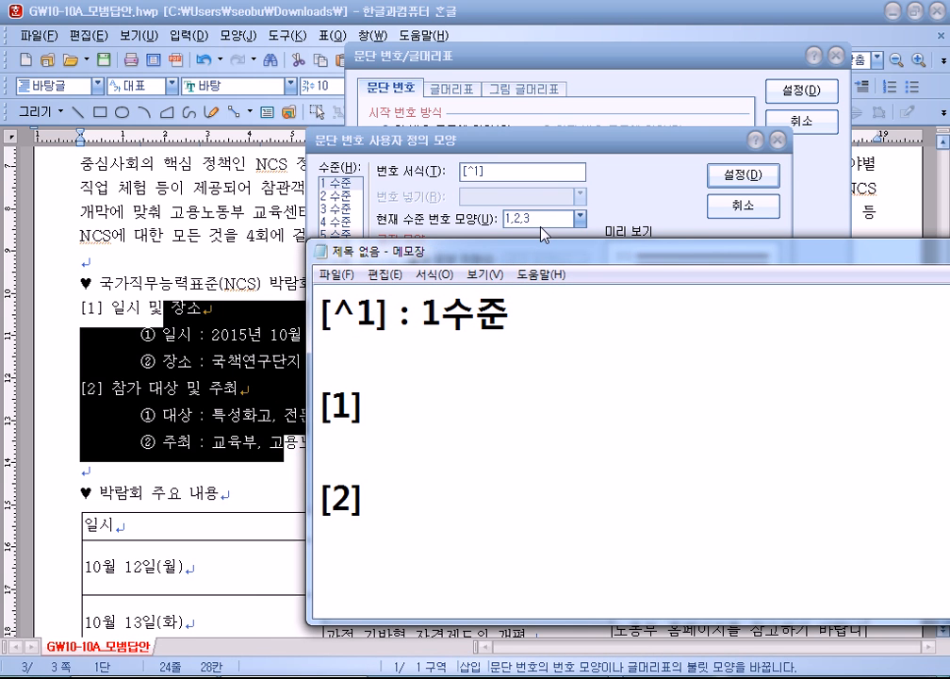
pyautogui.click(484, 360)
pyautogui.write('1, 2, 3')
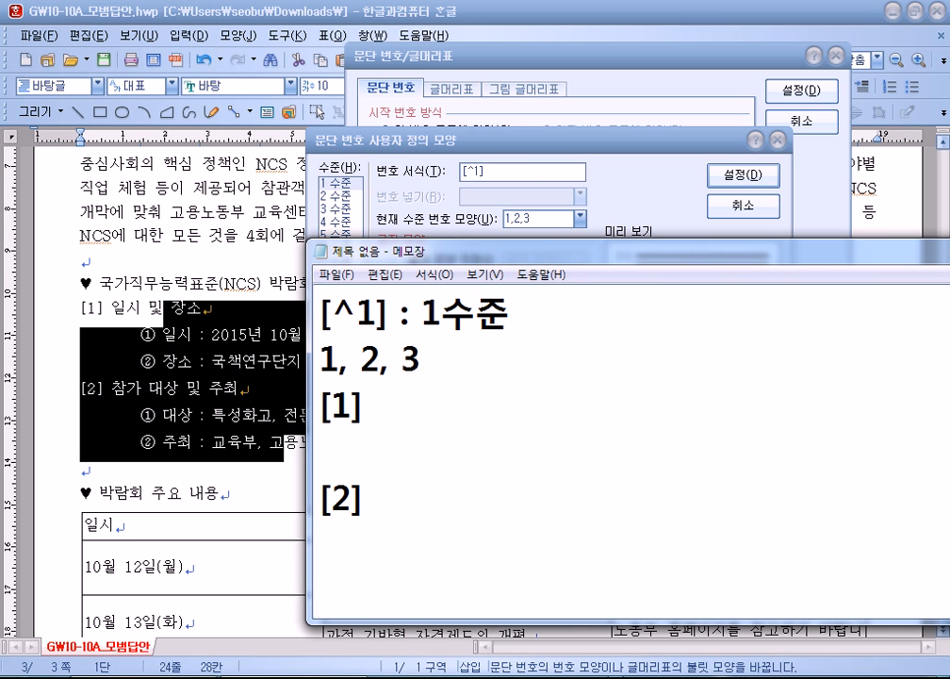
pyautogui.press('Return')
pyautogui.press('Up')
pyautogui.press('Up')
pyautogui.press('Right')
pyautogui.hotkey('shift', 'Right')
pyautogui.hotkey('shift', 'Right')
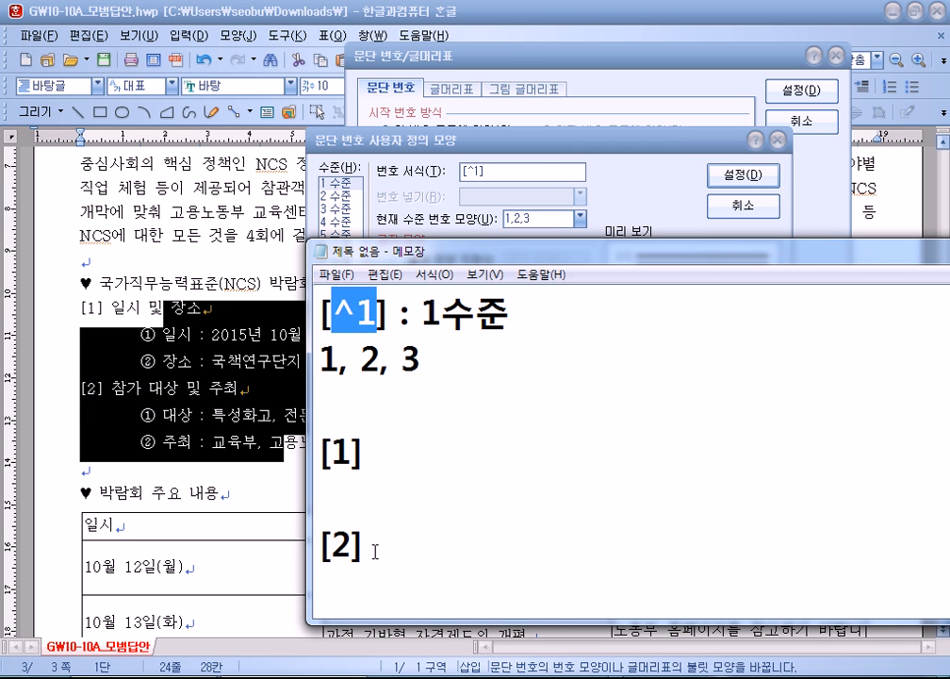
# Give level 1 a 15 pt number width with right alignment
pyautogui.click(454, 201)
pyautogui.moveTo(546, 350); pyautogui.dragTo(443, 352)
pyautogui.write('15')
pyautogui.click(541, 374)
pyautogui.click(519, 413)
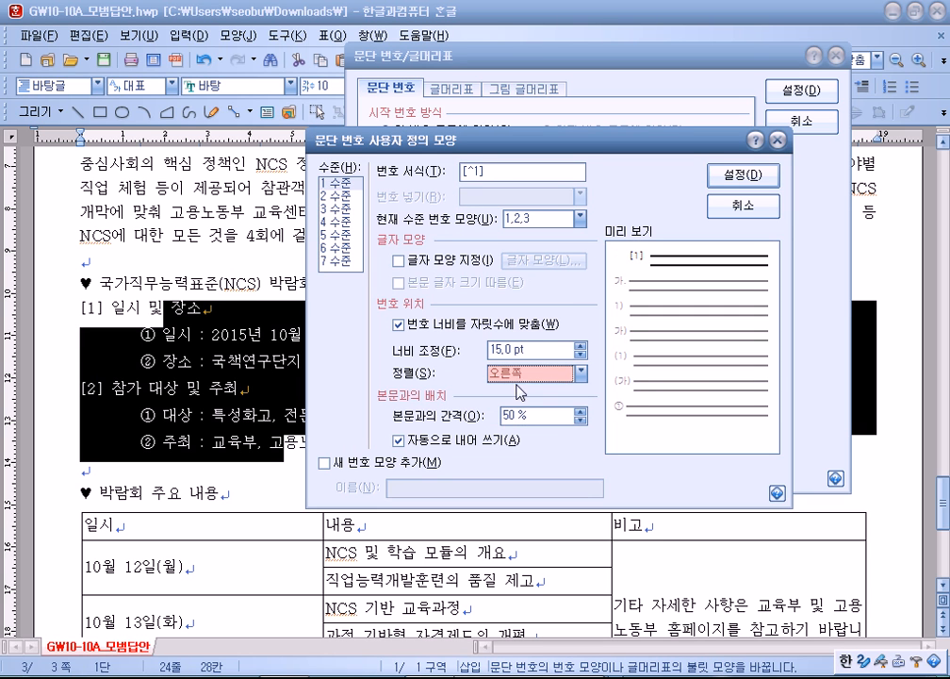
# Set level 2 to format ^2 with ①,②,③ numbers, 25 pt width, right-aligned
pyautogui.click(337, 195)
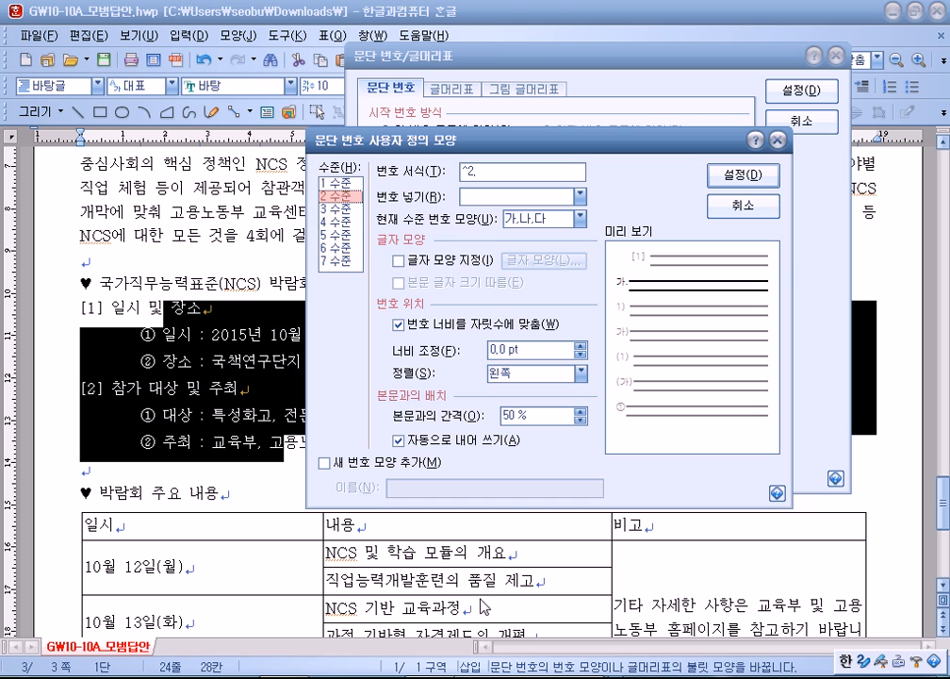
pyautogui.hotkey('alt', 'Tab')
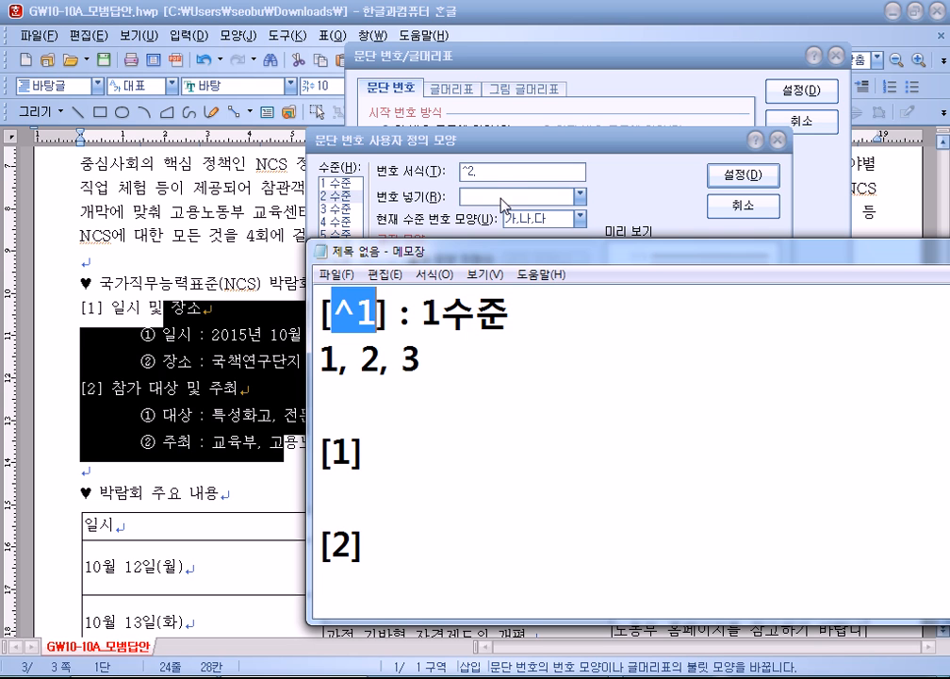
pyautogui.click(489, 172)
pyautogui.press('BackSpace')
pyautogui.press('alt')
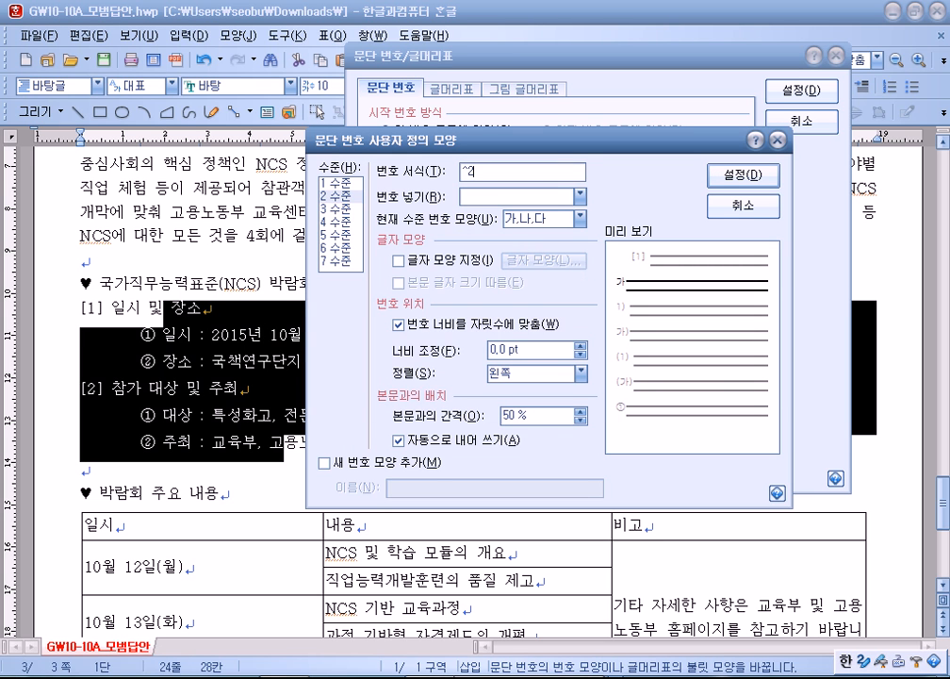
pyautogui.click(528, 218)
pyautogui.click(526, 249)
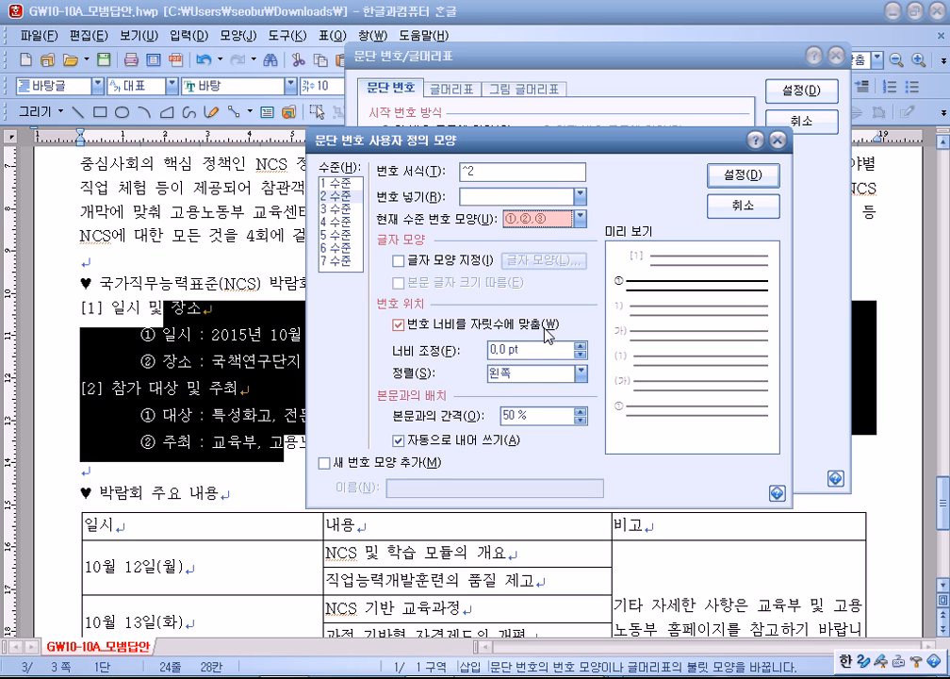
pyautogui.hotkey('alt', 'f')
pyautogui.write('25')
pyautogui.click(516, 373)
pyautogui.click(520, 418)
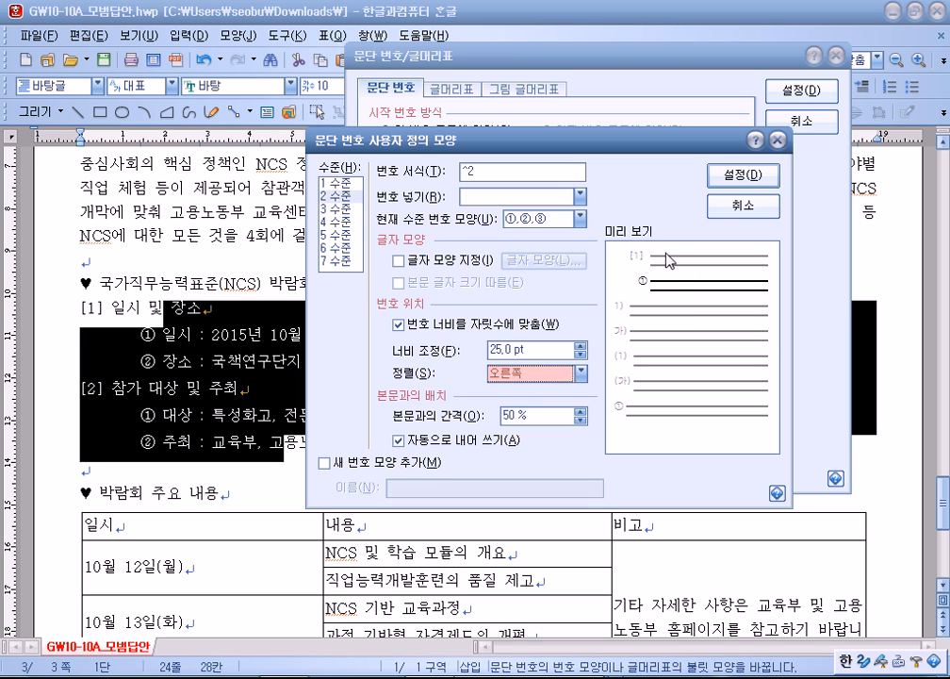
# Keep level 1 as 1,2,3 with format [^1] and confirm both numbering dialogs
pyautogui.click(337, 182)
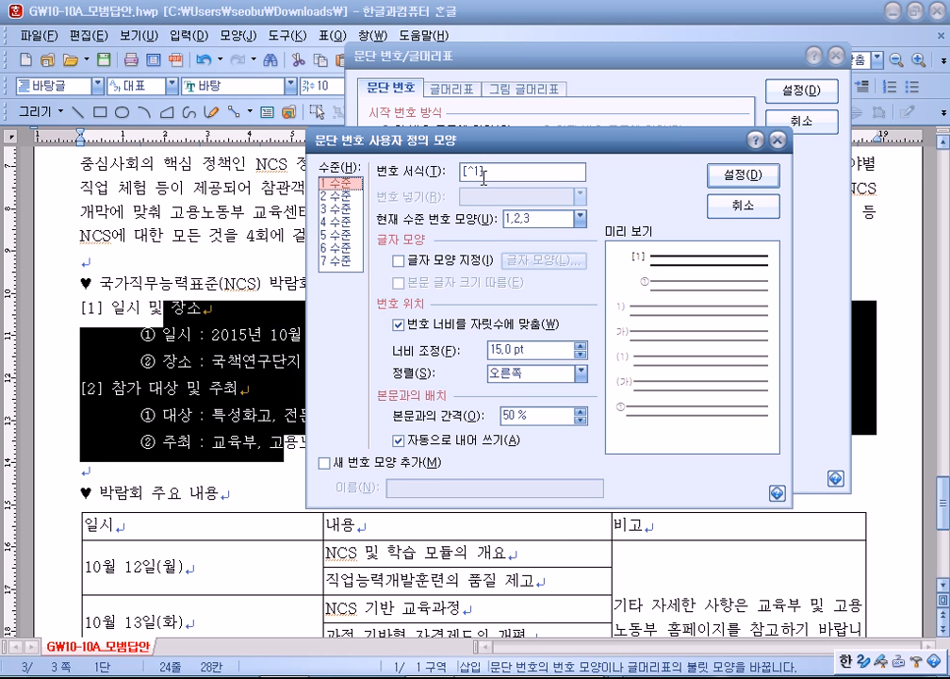
pyautogui.click(565, 218)
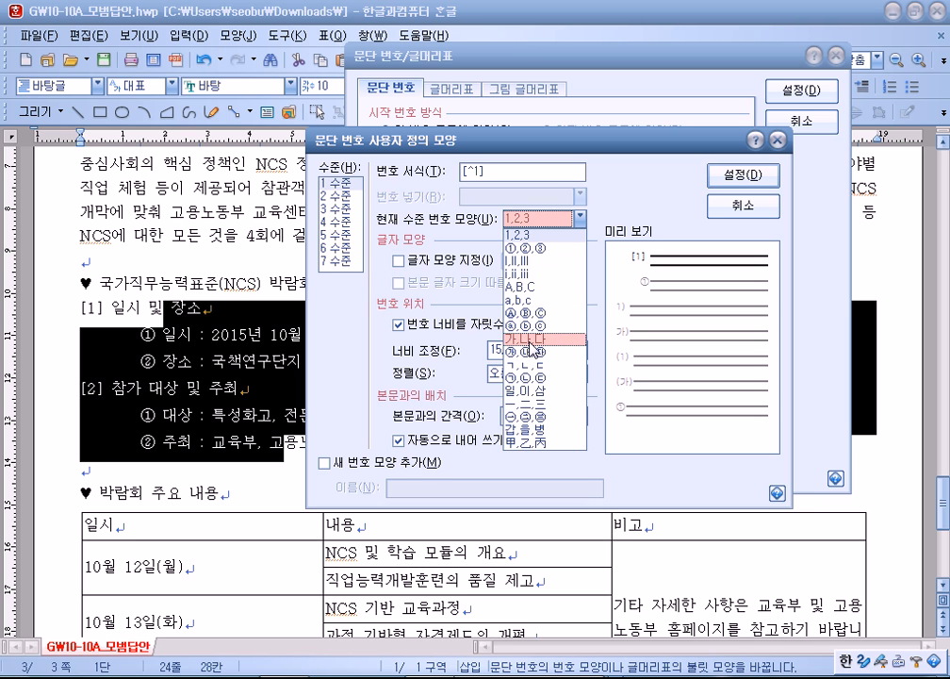
pyautogui.click(525, 235)
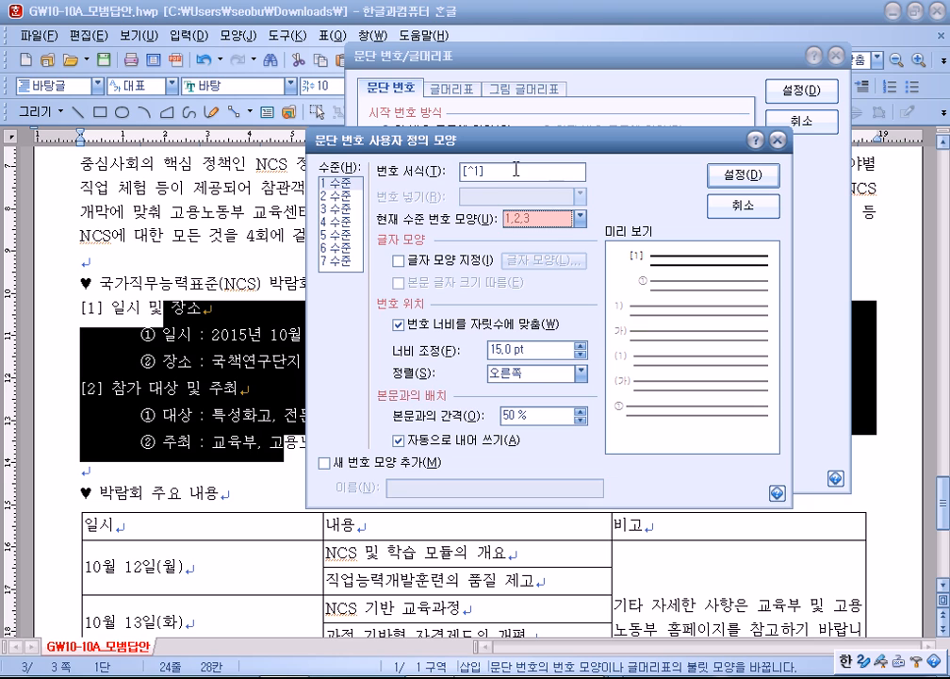
pyautogui.click(555, 170)
pyautogui.moveTo(475, 171); pyautogui.dragTo(479, 172)
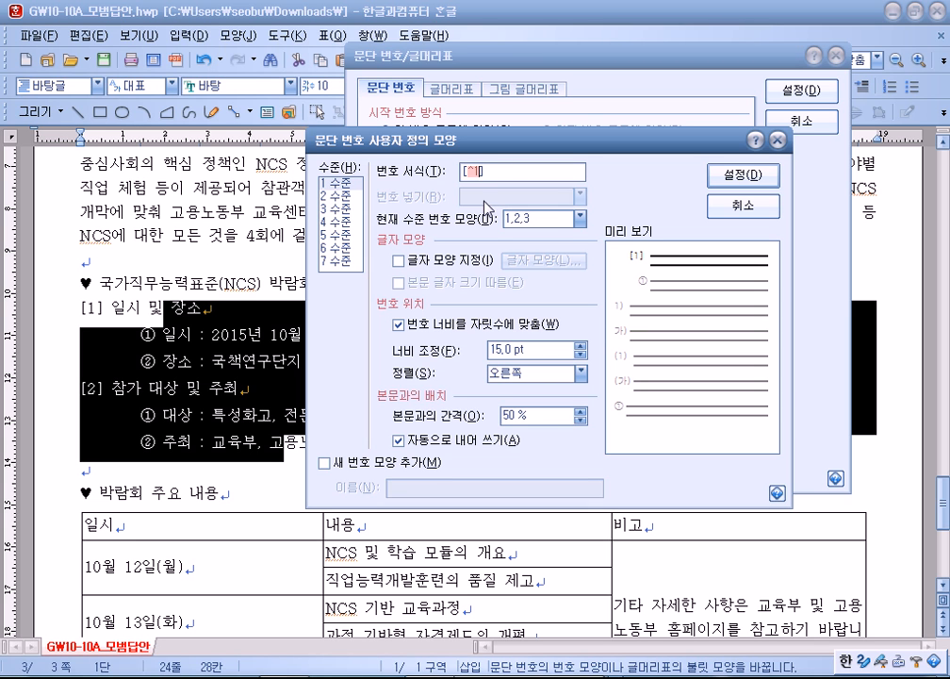
pyautogui.press('Left')
pyautogui.press('BackSpace')
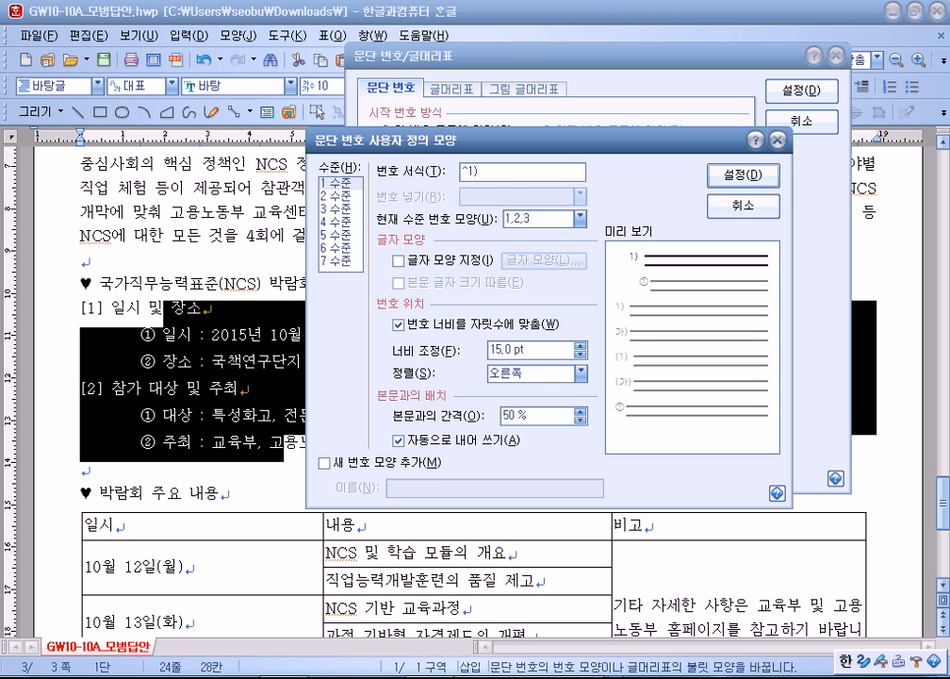
pyautogui.write('[')
pyautogui.click(741, 174)
pyautogui.click(809, 91)
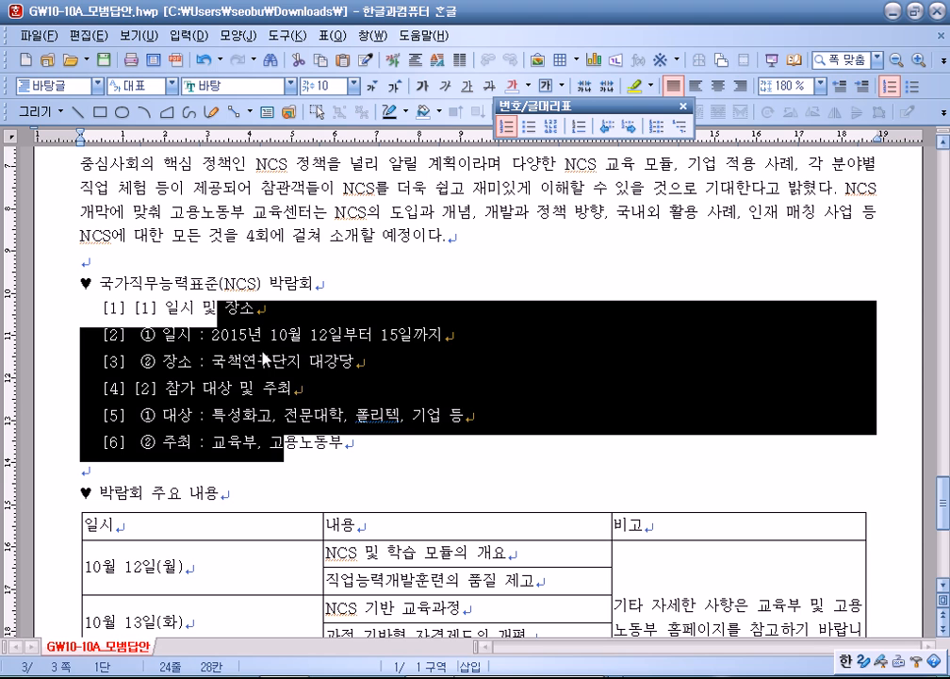
# Demote the 일시/장소 and 대상/주최 lines one level to ① and ② sub-items
pyautogui.click(179, 340)
pyautogui.moveTo(165, 333); pyautogui.dragTo(209, 361)
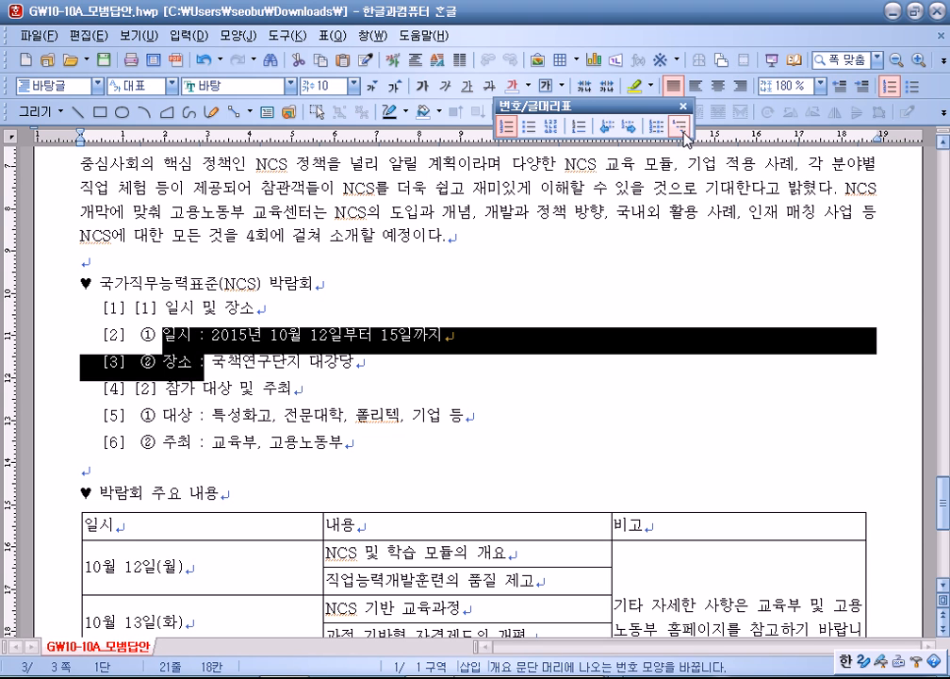
pyautogui.click(627, 125)
pyautogui.moveTo(198, 414); pyautogui.dragTo(226, 441)
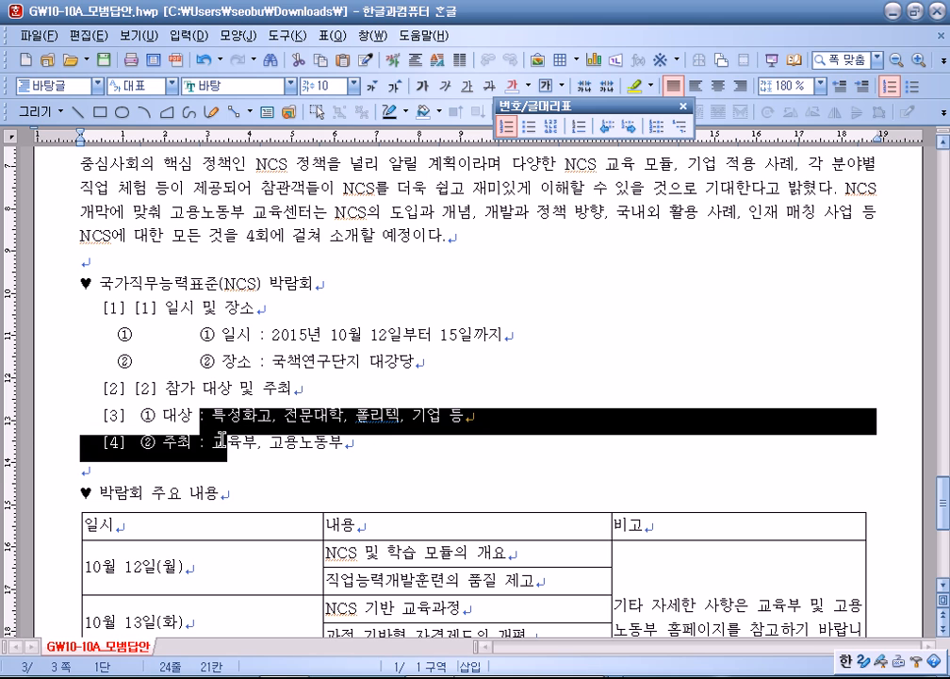
pyautogui.click(628, 125)
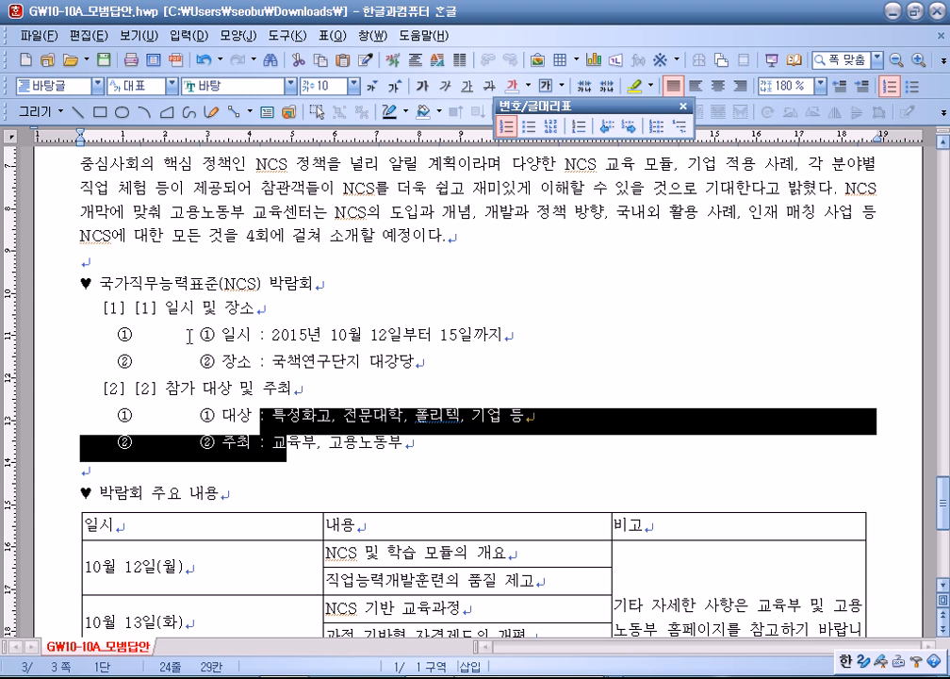
# Reapply the custom [1]/① paragraph numbering to the whole event details list
pyautogui.moveTo(179, 307); pyautogui.dragTo(250, 441)
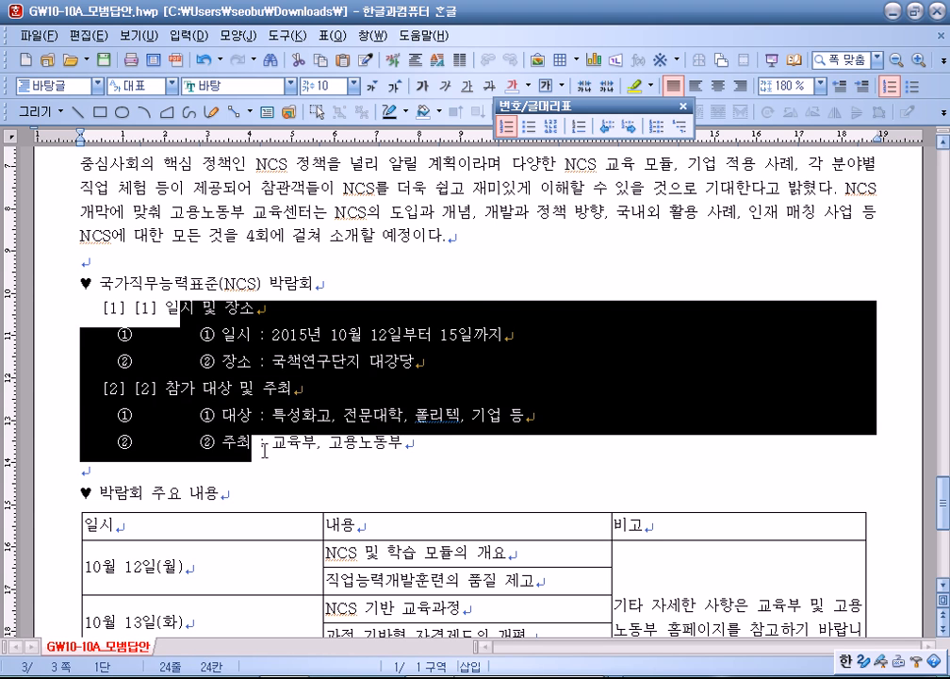
pyautogui.rightClick(456, 360)
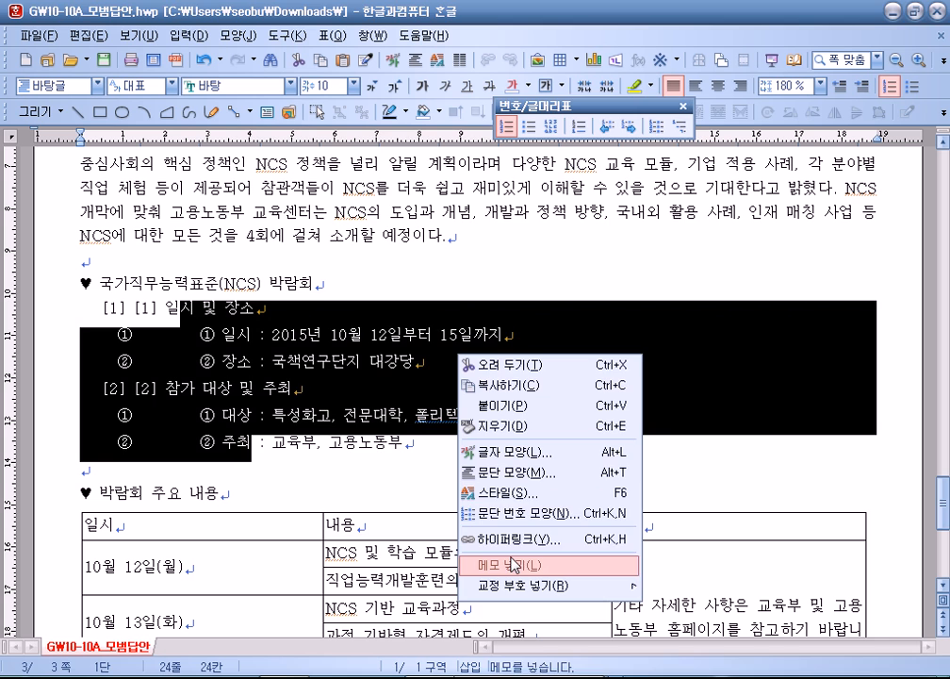
pyautogui.click(509, 490)
pyautogui.press('Escape')
pyautogui.rightClick(496, 492)
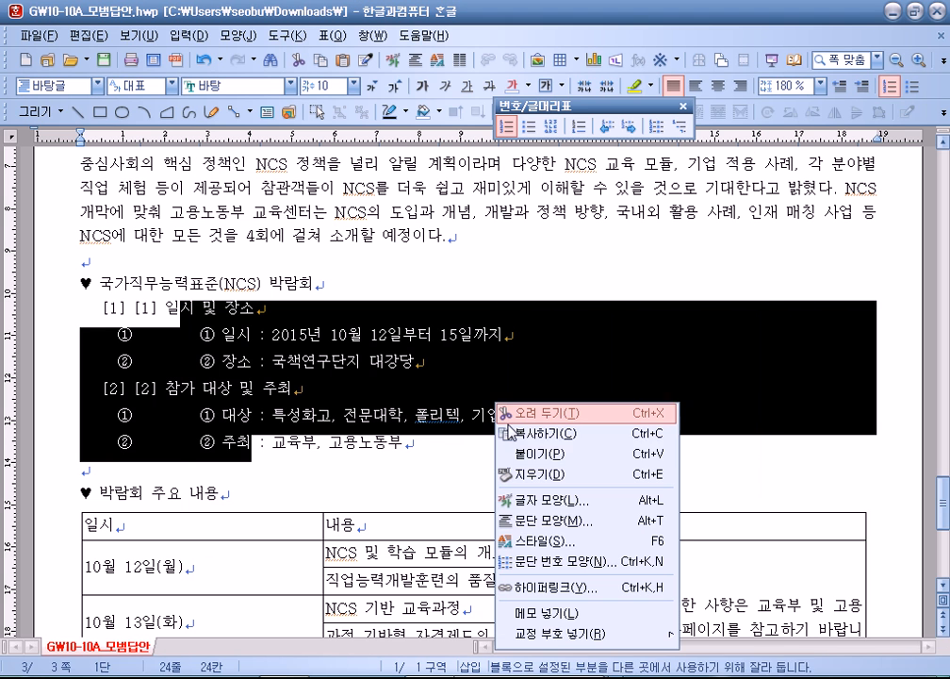
pyautogui.click(526, 562)
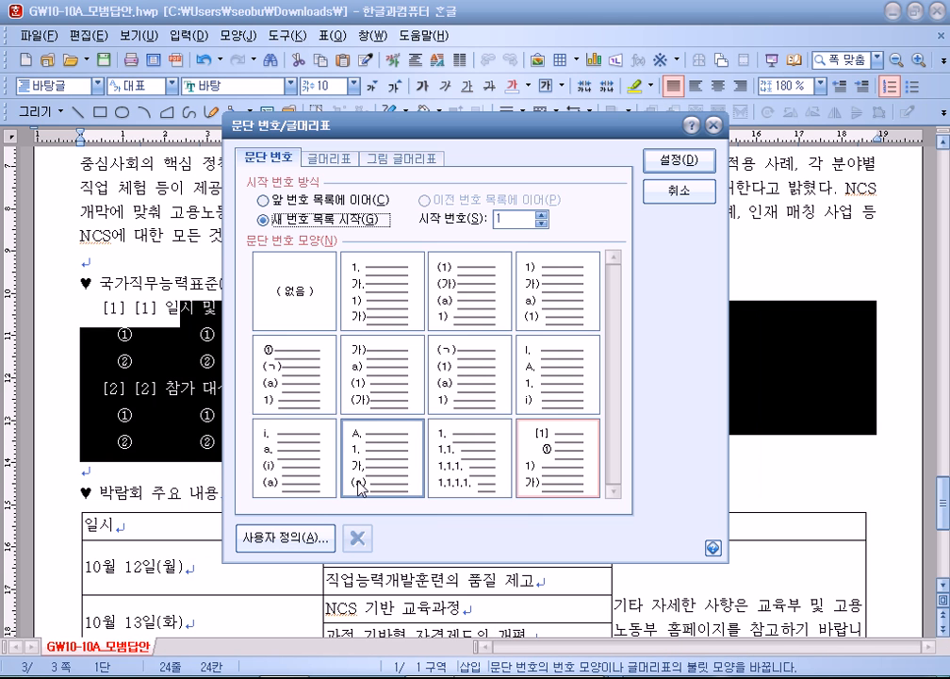
pyautogui.click(285, 537)
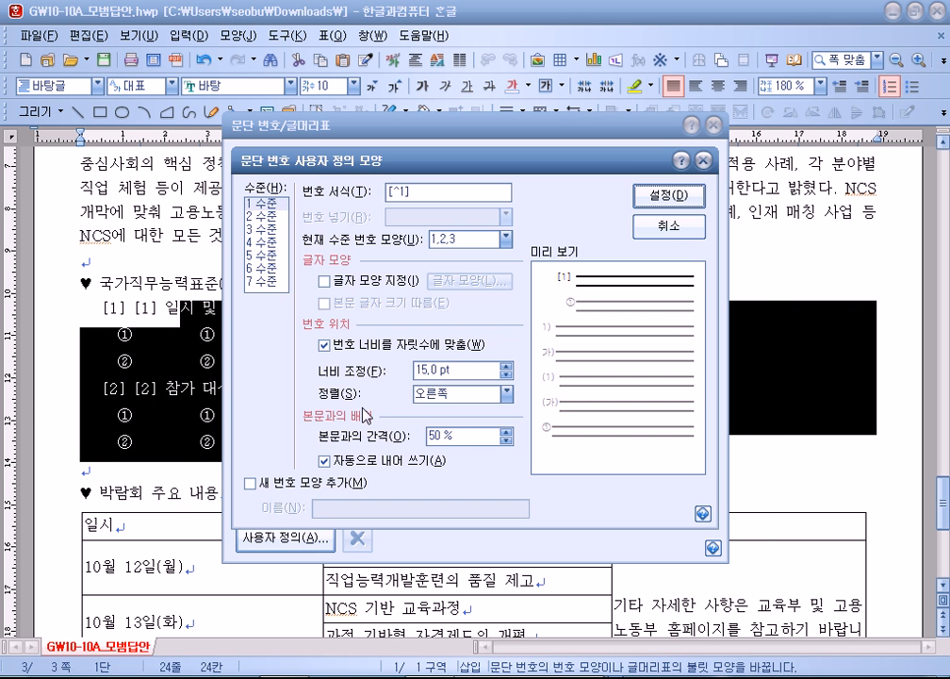
pyautogui.click(283, 216)
pyautogui.click(667, 204)
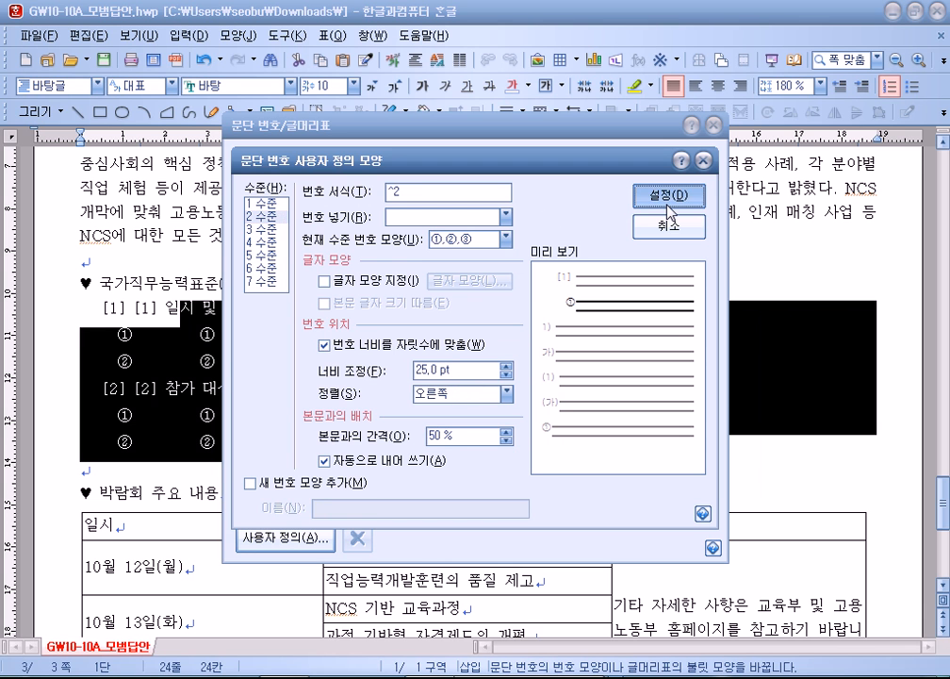
pyautogui.click(681, 159)
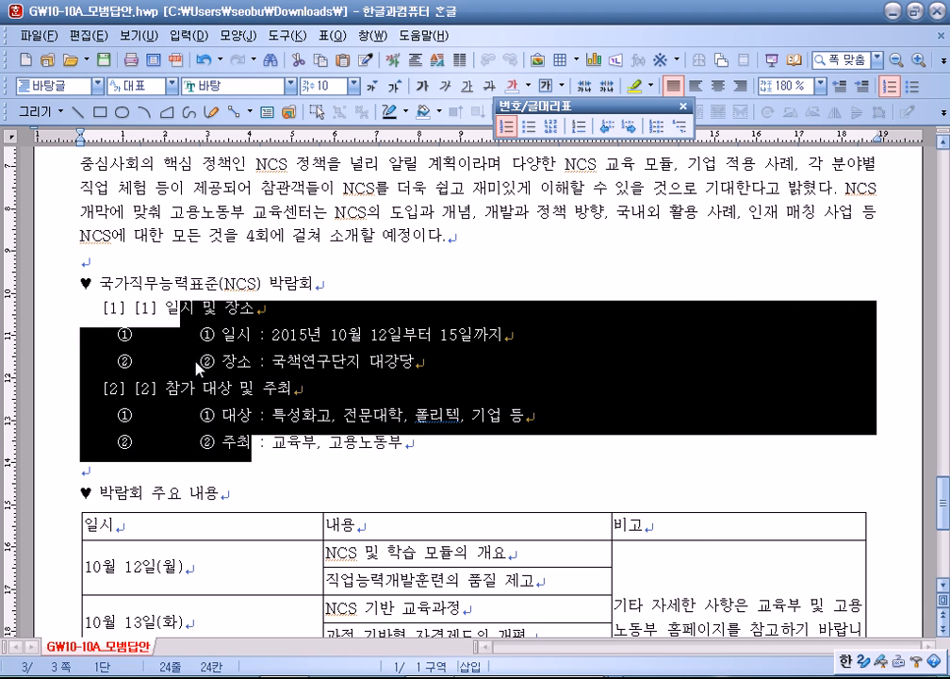
# Delete the duplicate typed '[1]' from the 일시 및 장소 heading
pyautogui.click(182, 341)
pyautogui.moveTo(132, 308); pyautogui.dragTo(220, 361)
pyautogui.press('Delete')
pyautogui.press('Delete')
pyautogui.press('Delete')
# Review the level 2 custom numbering for the event detail lines, closing without changes
pyautogui.moveTo(193, 308); pyautogui.dragTo(259, 443)
pyautogui.rightClick(294, 379)
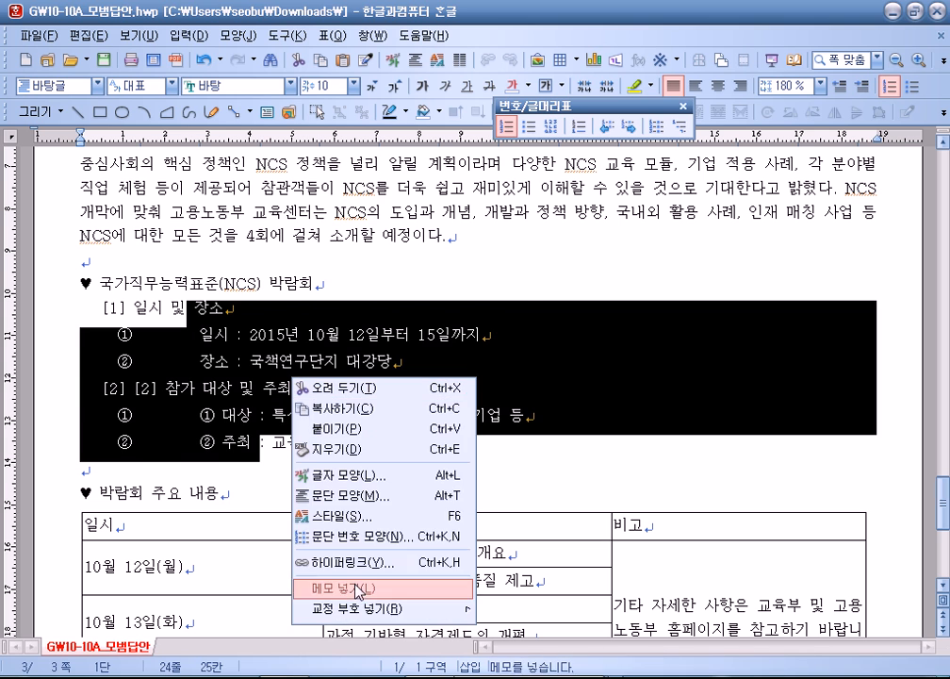
pyautogui.click(340, 537)
pyautogui.click(279, 539)
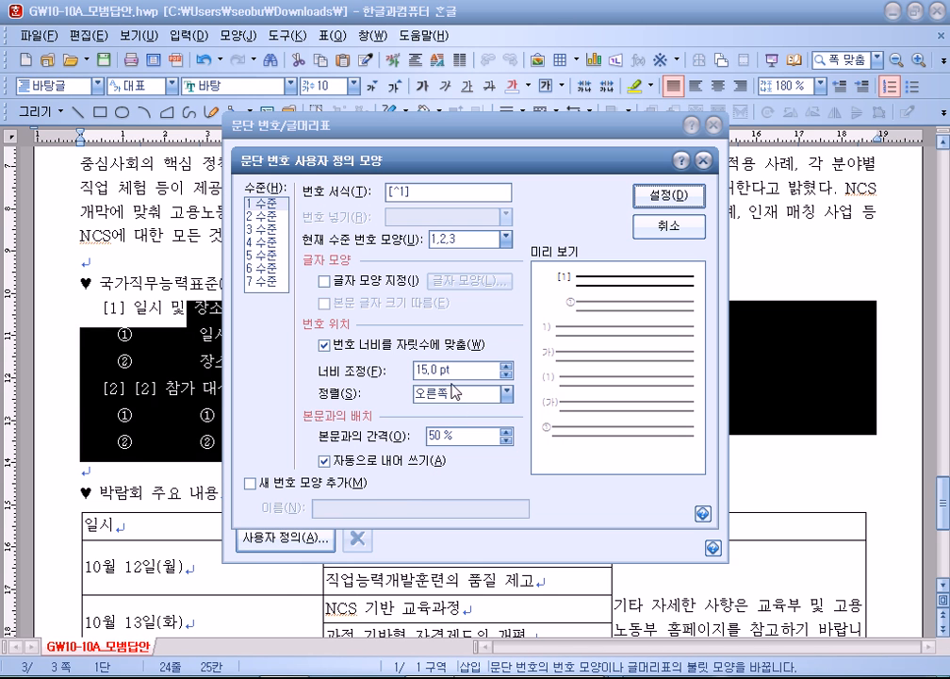
pyautogui.click(271, 216)
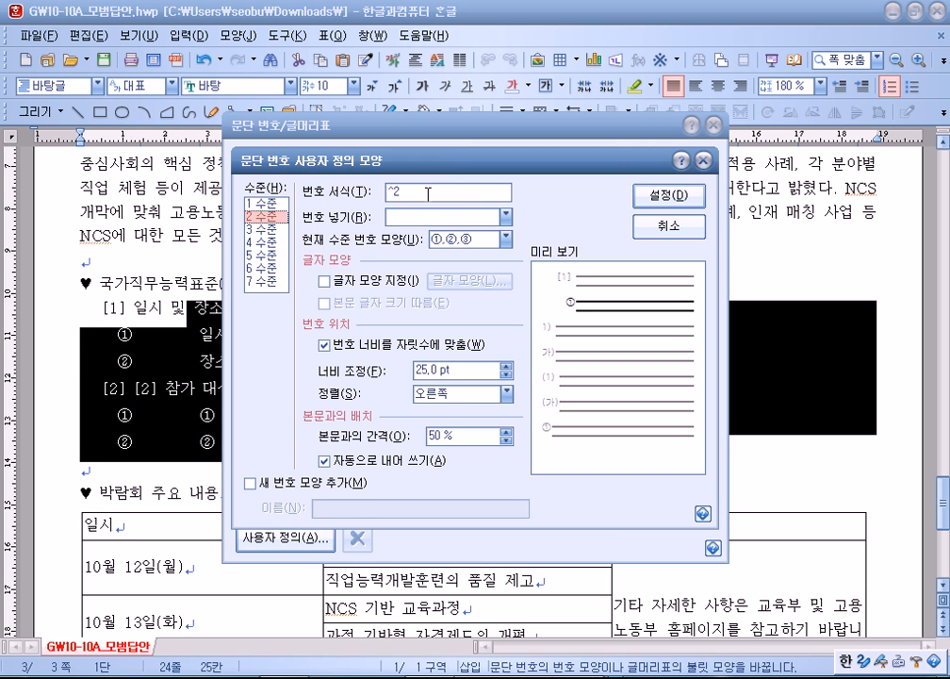
pyautogui.press('Escape')
pyautogui.press('Escape')
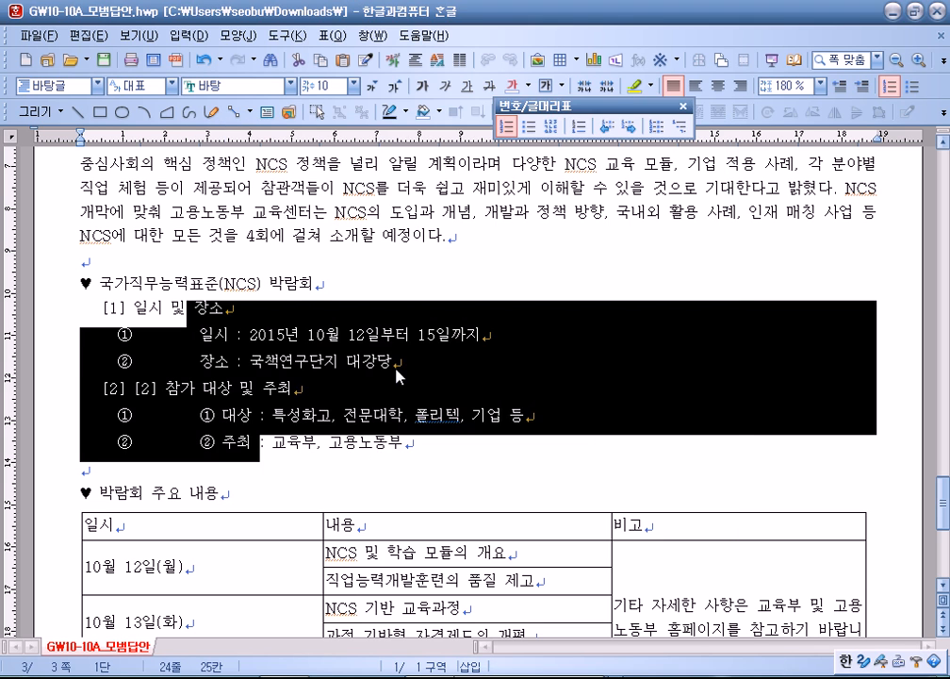
# Delete the duplicate ① before 대상 and the duplicate ② before 주최
pyautogui.click(287, 415)
pyautogui.moveTo(196, 415); pyautogui.dragTo(226, 441)
pyautogui.press('Delete')
pyautogui.press('Delete')
pyautogui.click(137, 442)
# Remove the tab gaps after the numbers and delete the duplicate [2] on the 참가 대상 line
pyautogui.press('Delete')
pyautogui.click(146, 416)
pyautogui.press('Delete')
pyautogui.click(139, 361)
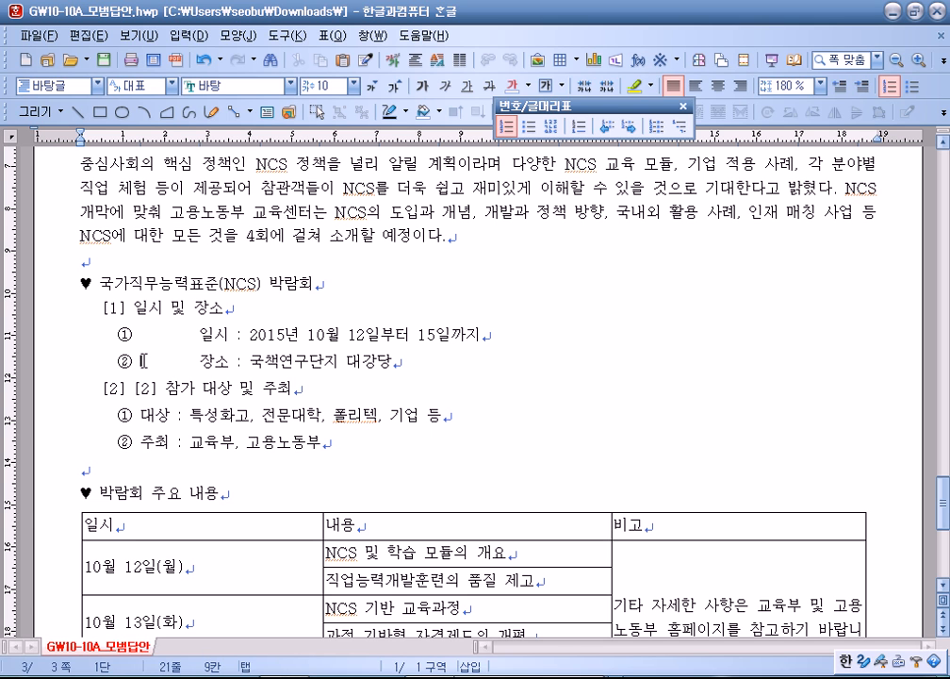
pyautogui.press('Delete')
pyautogui.click(138, 335)
pyautogui.press('Delete')
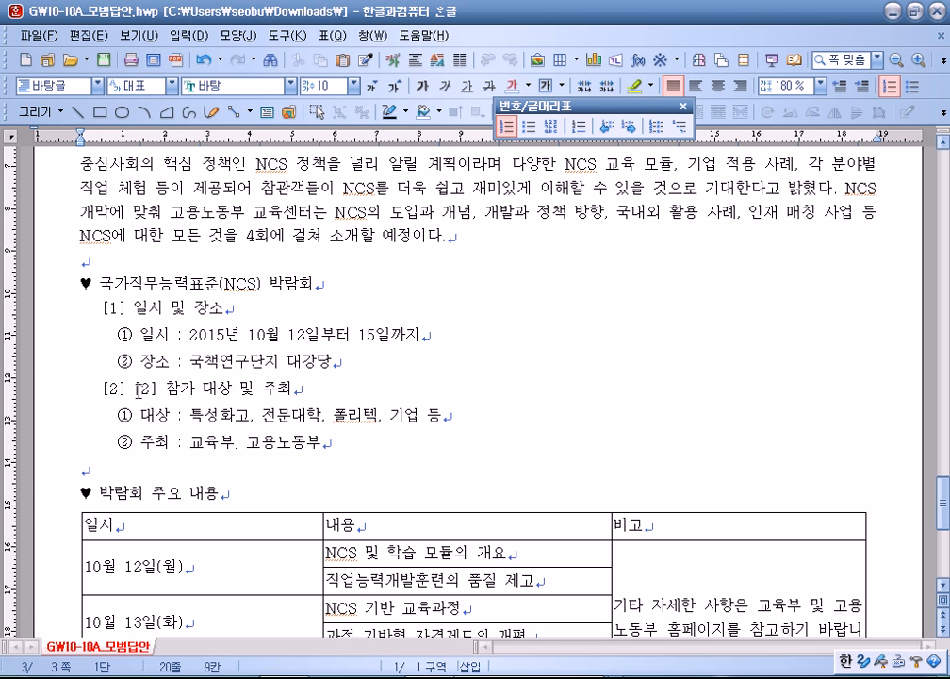
pyautogui.moveTo(134, 387); pyautogui.dragTo(162, 387)
pyautogui.press('Delete')
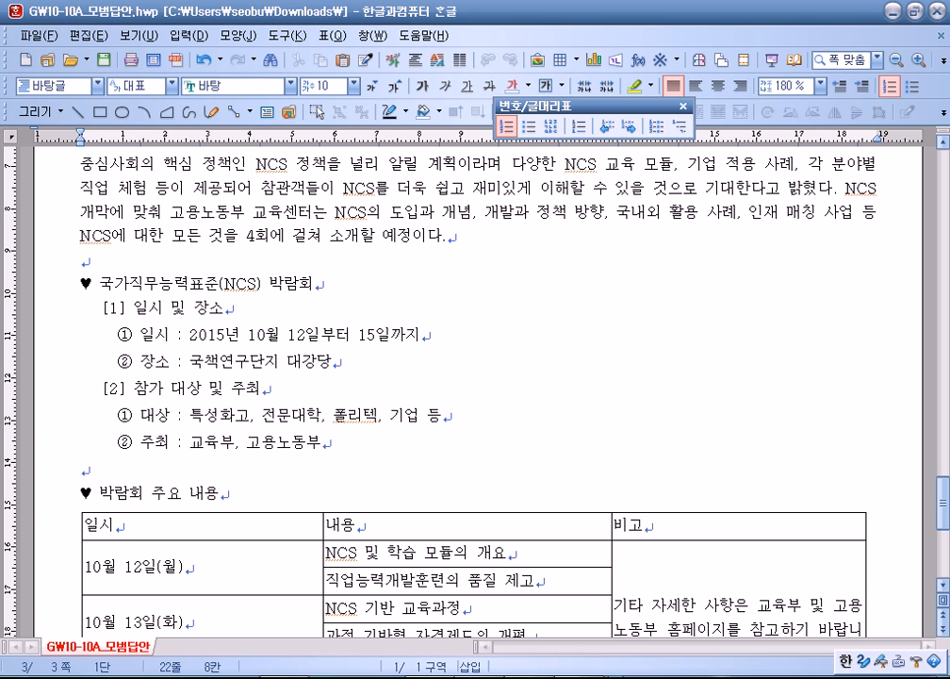
pyautogui.hotkey('alt', 'Tab')
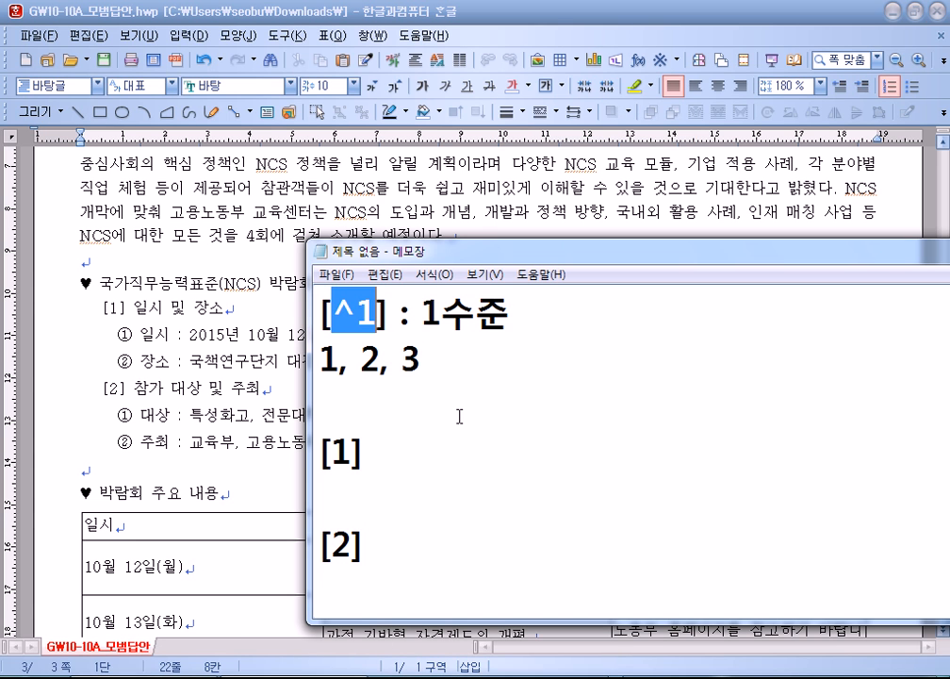
# Replace the notes with outline lines 1, 1-1, 1-2, 2, 2-1 and 2-2
pyautogui.hotkey('ctrl', 'a')
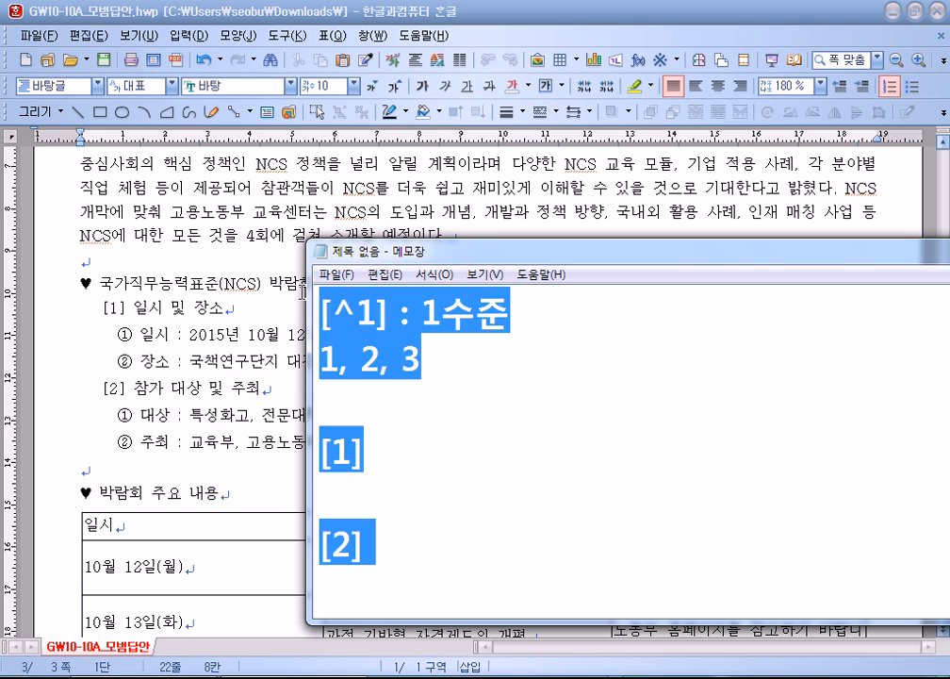
pyautogui.write('1')
pyautogui.press('Return')
pyautogui.write('10-')
pyautogui.press('BackSpace')
pyautogui.press('BackSpace')
pyautogui.write('-1')
pyautogui.press('Return')
pyautogui.write('1-2')
pyautogui.press('Return')
pyautogui.write('2')
pyautogui.press('Return')
pyautogui.write('2-1')
pyautogui.press('Return')
pyautogui.write('2-2')
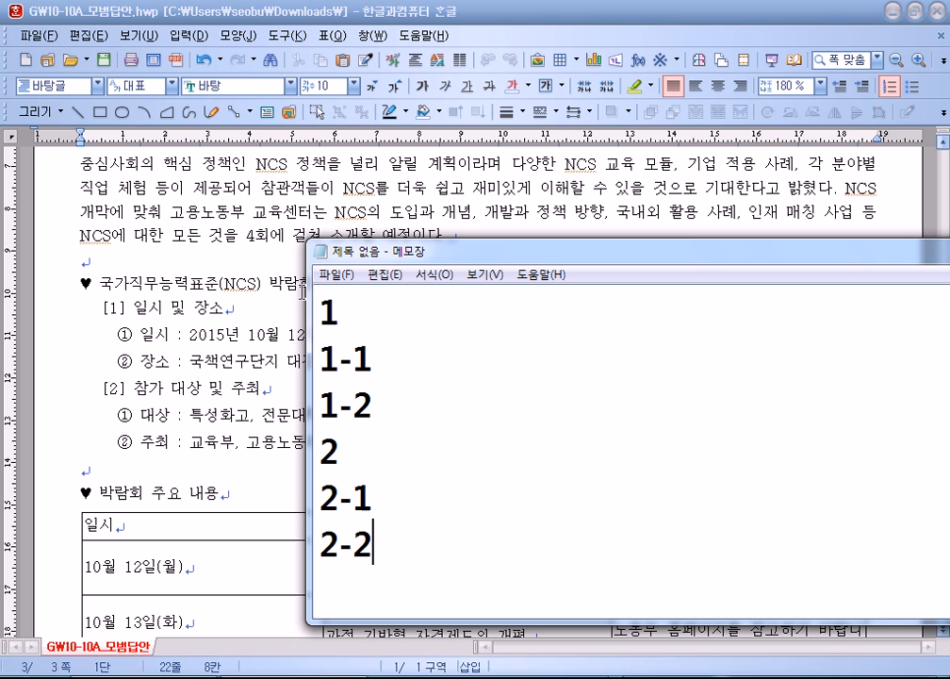
# Indent the sub-items 1-1, 1-2, 2-1 and 2-2 with tabs
pyautogui.press('Up')
pyautogui.press('Up')
pyautogui.press('Up')
pyautogui.press('Up')
pyautogui.press('Left')
pyautogui.press('Tab')
pyautogui.press('Down')
pyautogui.press('Home')
pyautogui.press('Tab')
pyautogui.press('Down')
pyautogui.press('Down')
pyautogui.press('Home')
pyautogui.press('Tab')
pyautogui.press('Down')
pyautogui.press('Home')
pyautogui.press('Tab')
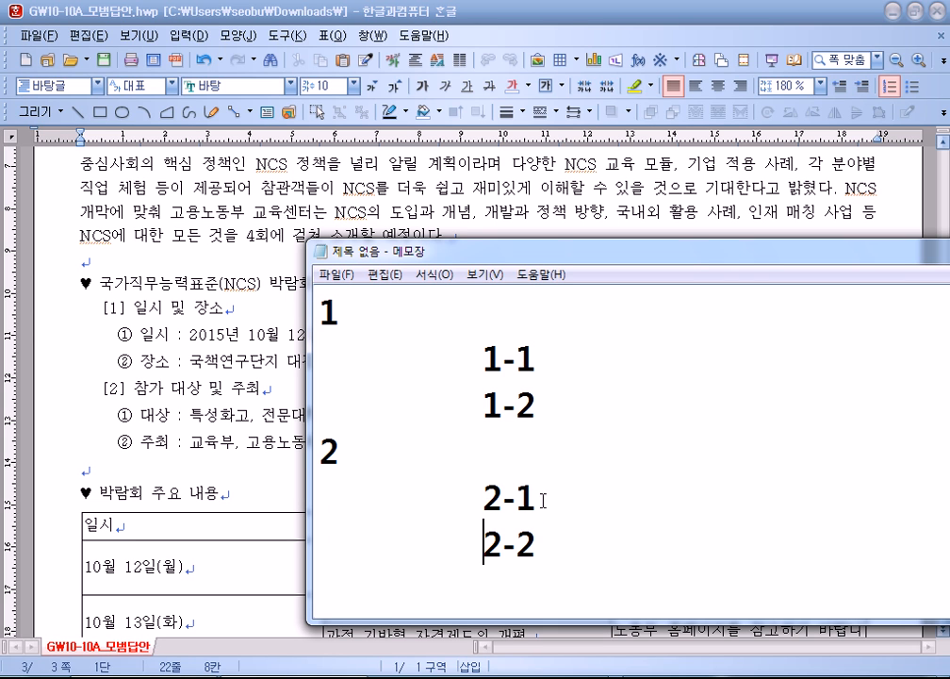
# Add the code ^1 beside line 1 and ^1-^2 beside line 1-1
pyautogui.click(335, 311)
pyautogui.write('^1)')
pyautogui.press('BackSpace')
pyautogui.press('Down')
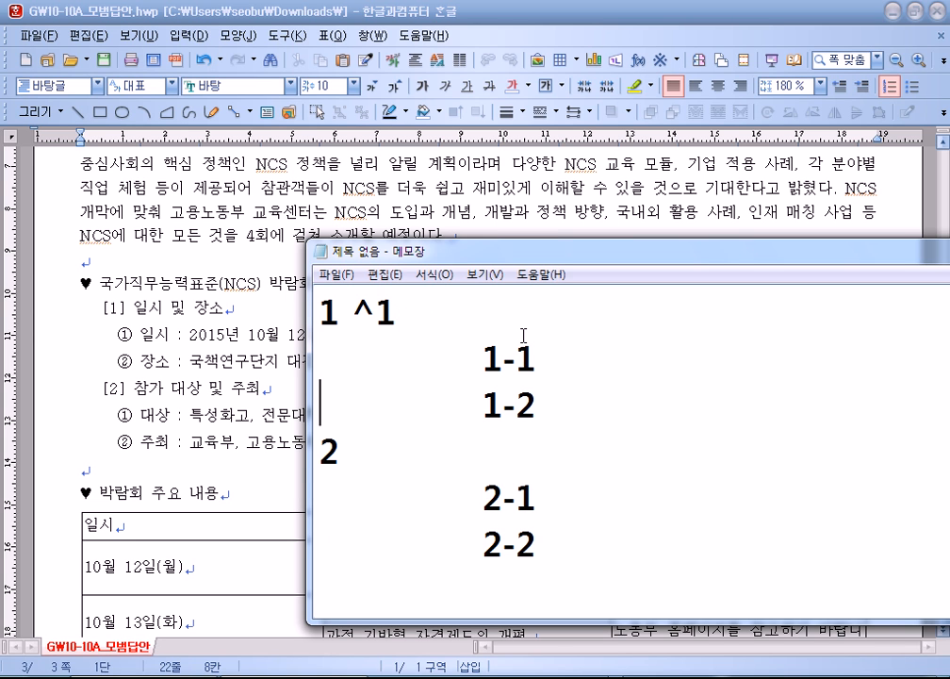
pyautogui.press('End')
pyautogui.write('(')
pyautogui.press('BackSpace')
pyautogui.write('^1-^2')
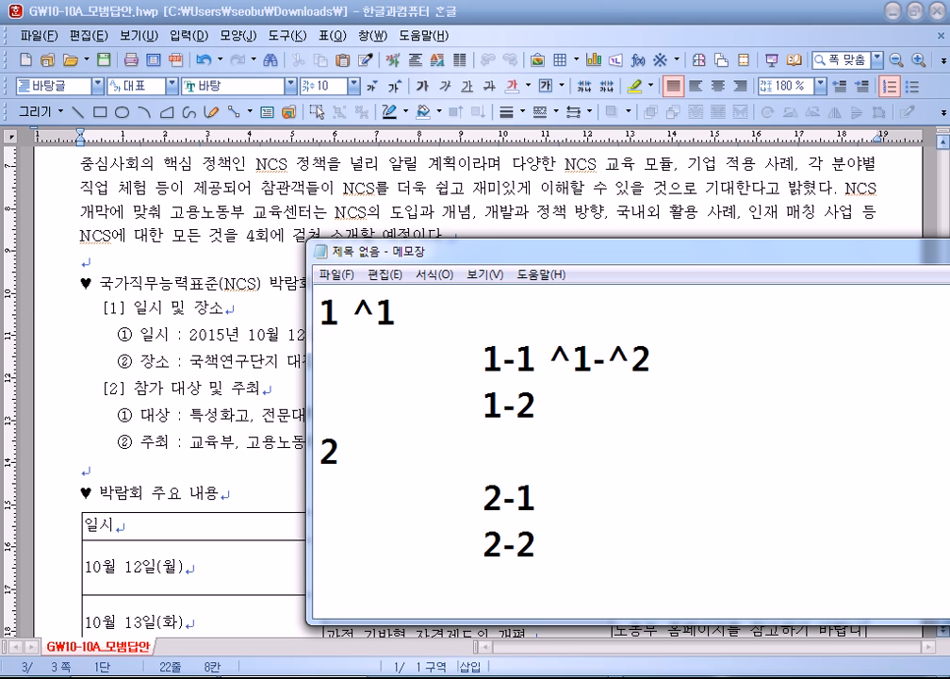
# Highlight how 1-1 and 1-2 map onto the ^1-^2 codes, then reselect Hangul's event lines
pyautogui.press('Home')
pyautogui.hotkey('shift', 'Right')
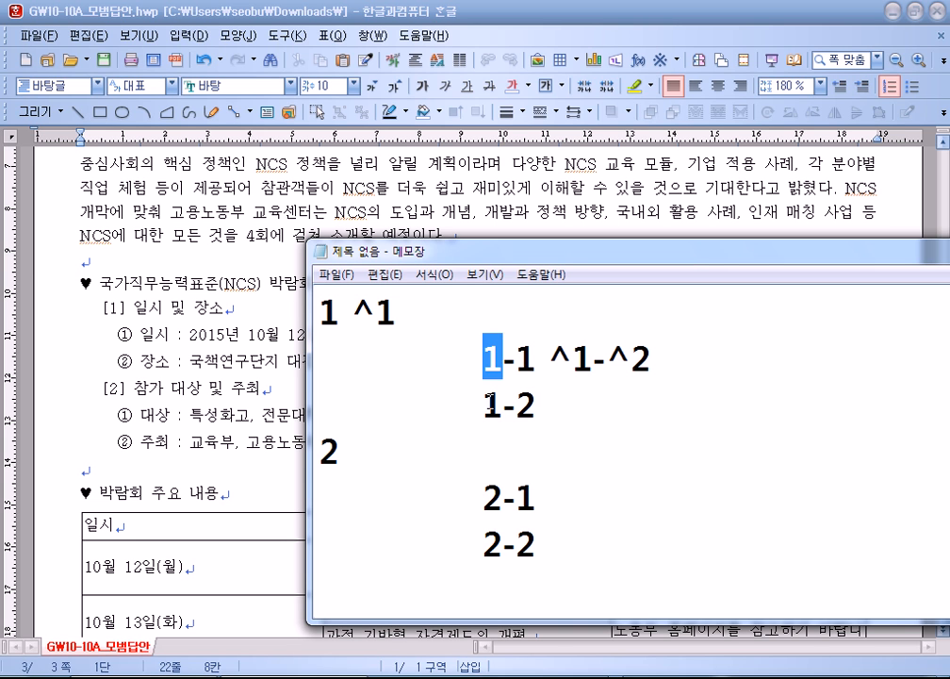
pyautogui.moveTo(485, 405); pyautogui.dragTo(502, 405)
pyautogui.moveTo(549, 360); pyautogui.dragTo(593, 360)
pyautogui.moveTo(497, 359); pyautogui.dragTo(514, 359)
pyautogui.moveTo(594, 359); pyautogui.dragTo(609, 359)
pyautogui.moveTo(517, 359); pyautogui.dragTo(534, 360)
pyautogui.moveTo(516, 405); pyautogui.dragTo(535, 405)
pyautogui.moveTo(606, 359); pyautogui.dragTo(629, 359)
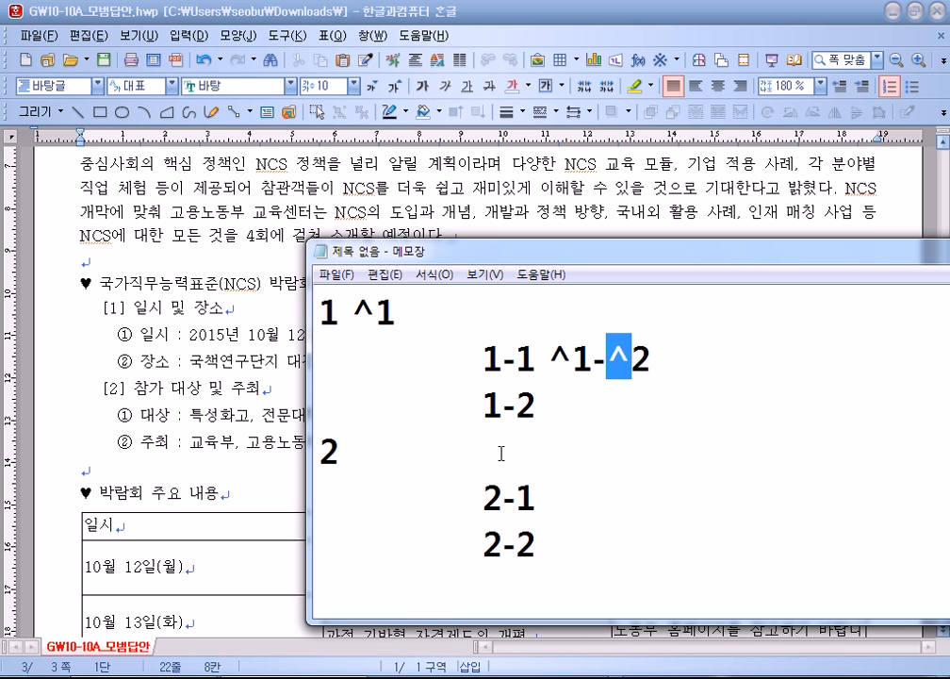
pyautogui.click(551, 359)
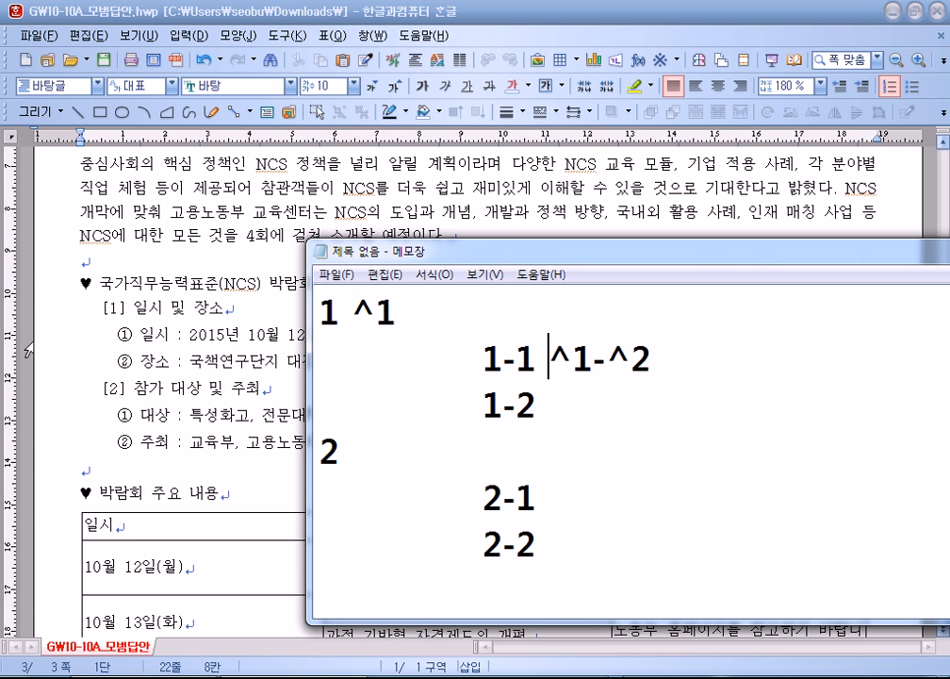
pyautogui.click(186, 360)
pyautogui.moveTo(164, 312); pyautogui.dragTo(246, 438)
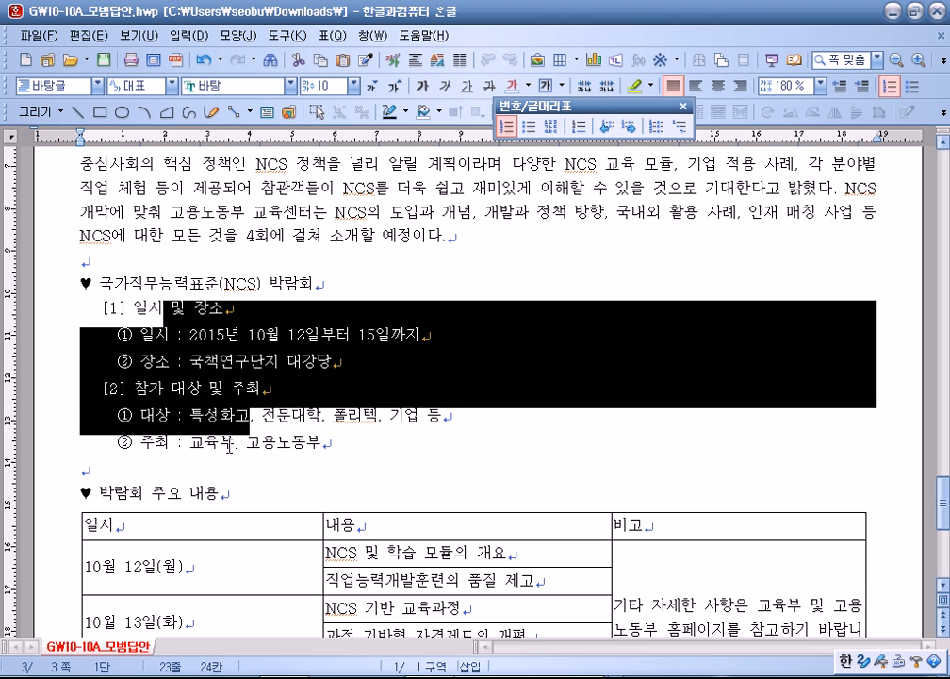
# Set level 1 of the event lines' custom numbering to the ^1) format with A, B, C lettering
pyautogui.moveTo(194, 307); pyautogui.dragTo(219, 443)
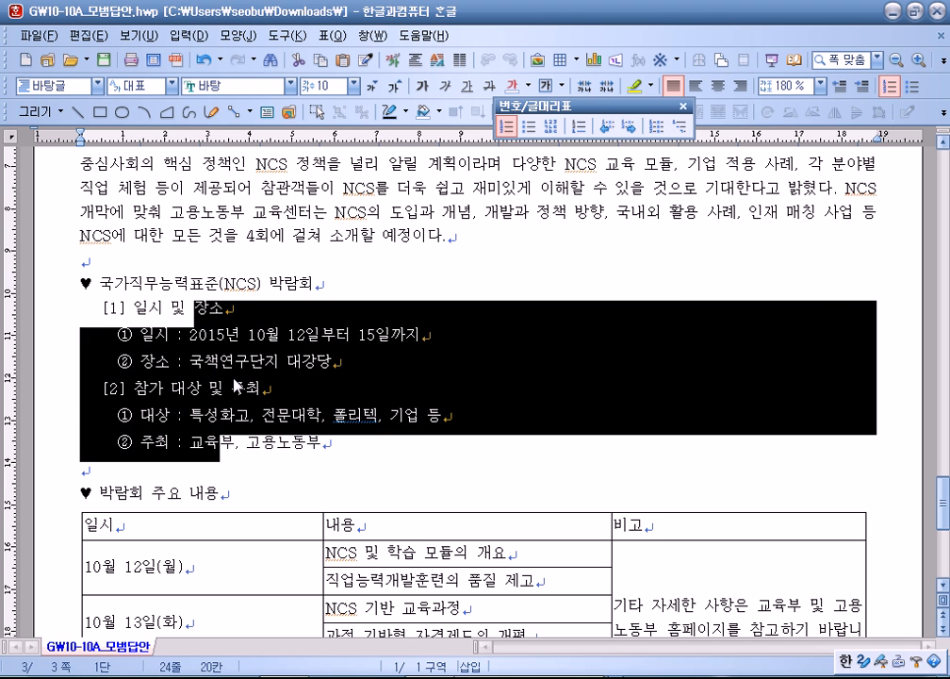
pyautogui.rightClick(229, 381)
pyautogui.click(294, 539)
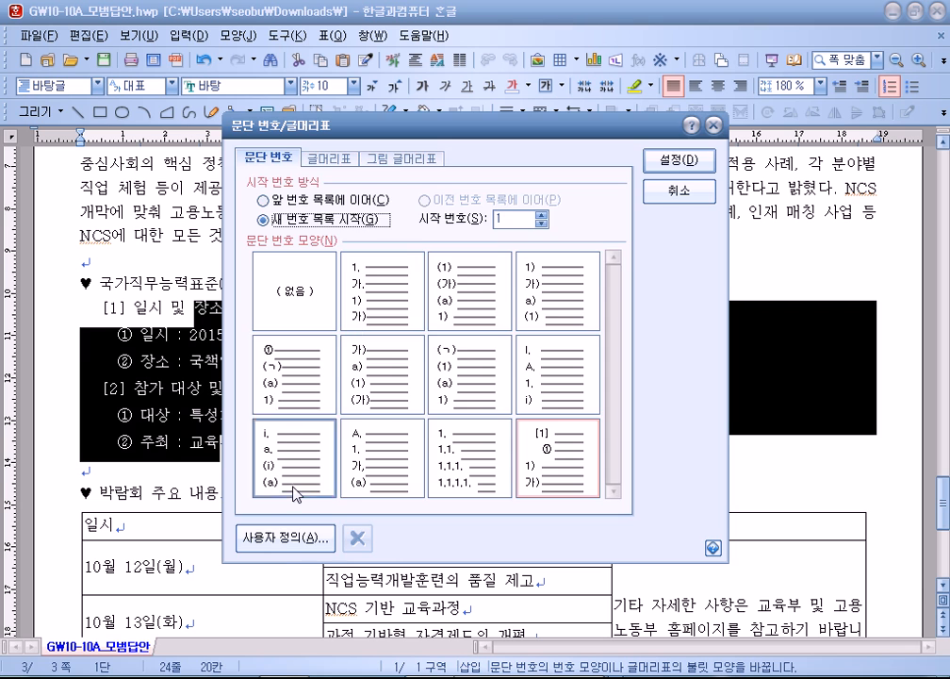
pyautogui.click(286, 538)
pyautogui.doubleClick(453, 178)
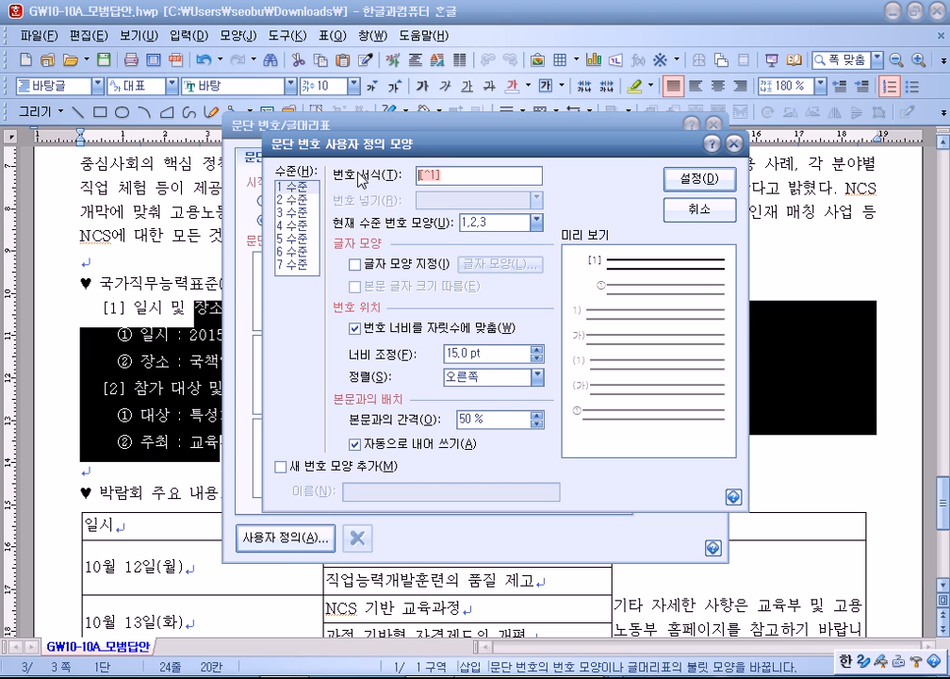
pyautogui.write('^')
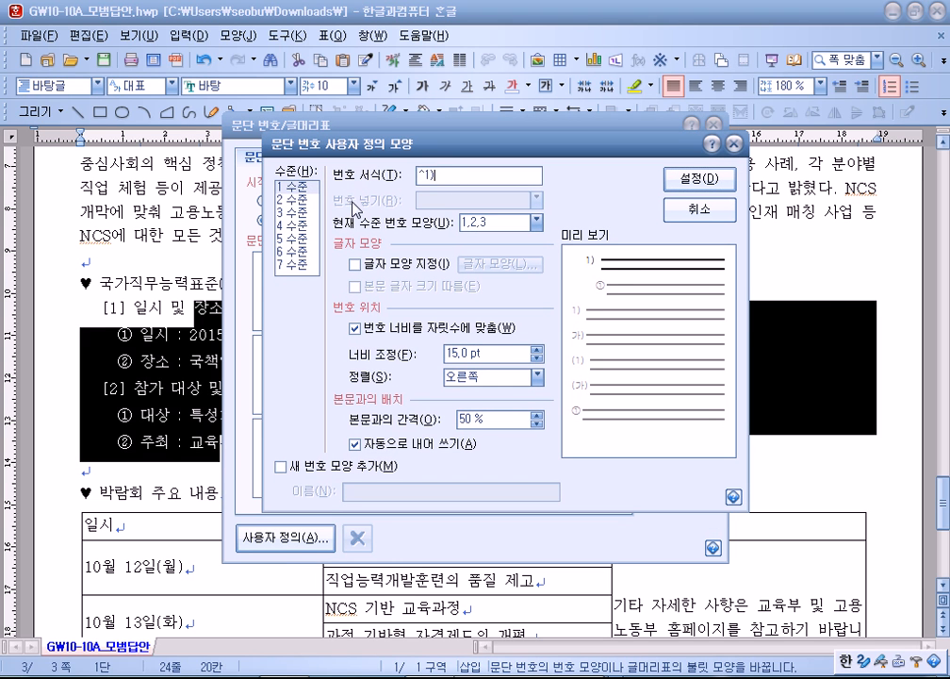
pyautogui.click(484, 224)
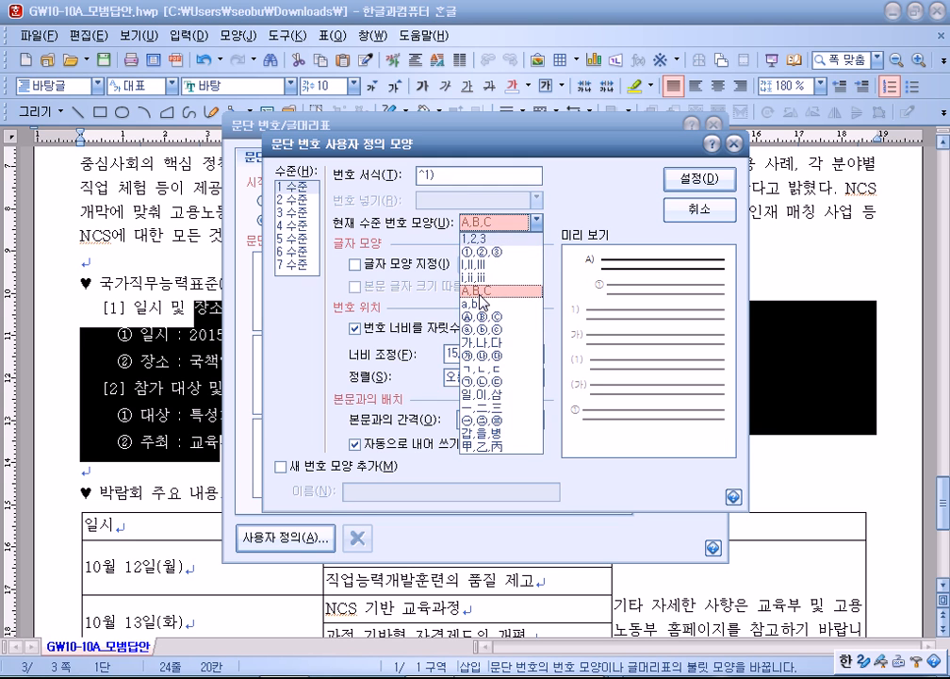
pyautogui.click(479, 291)
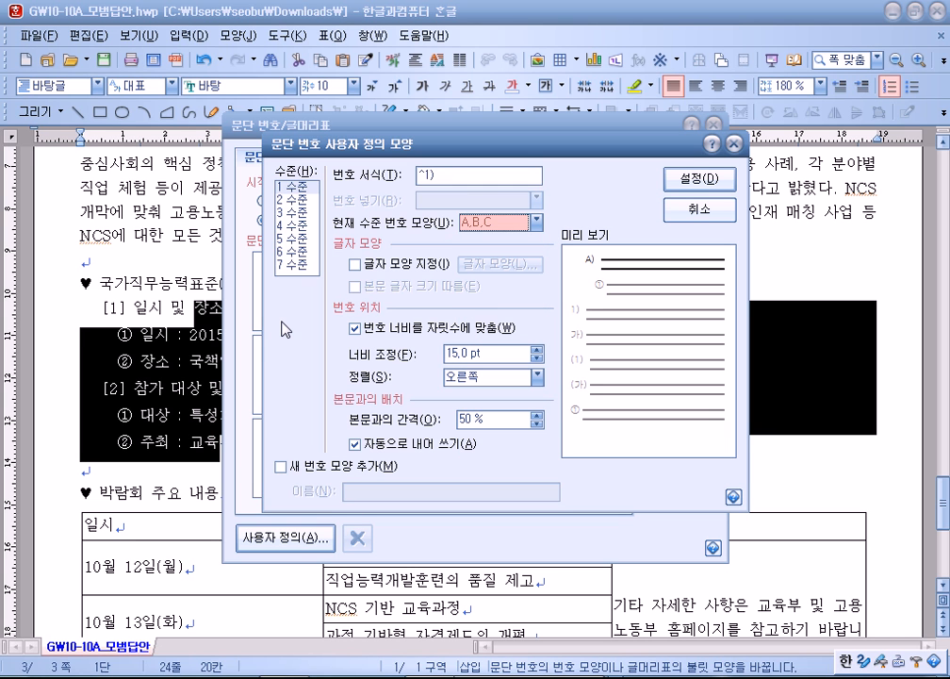
# Give level 2 circled ⓐ, ⓑ, ⓒ letters and apply the numbering to the event lines
pyautogui.click(294, 200)
pyautogui.click(449, 176)
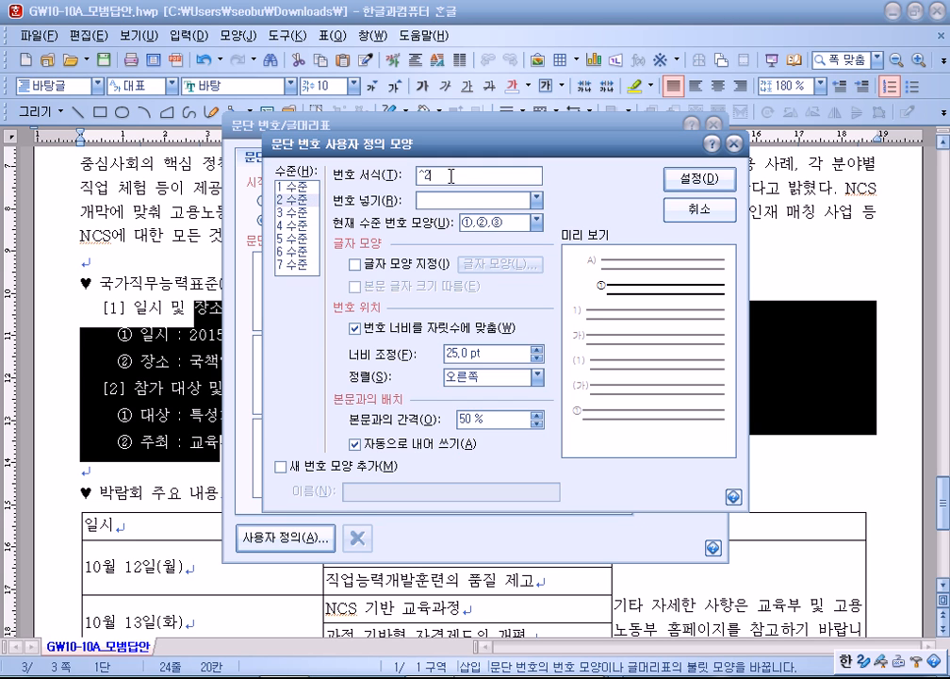
pyautogui.click(479, 226)
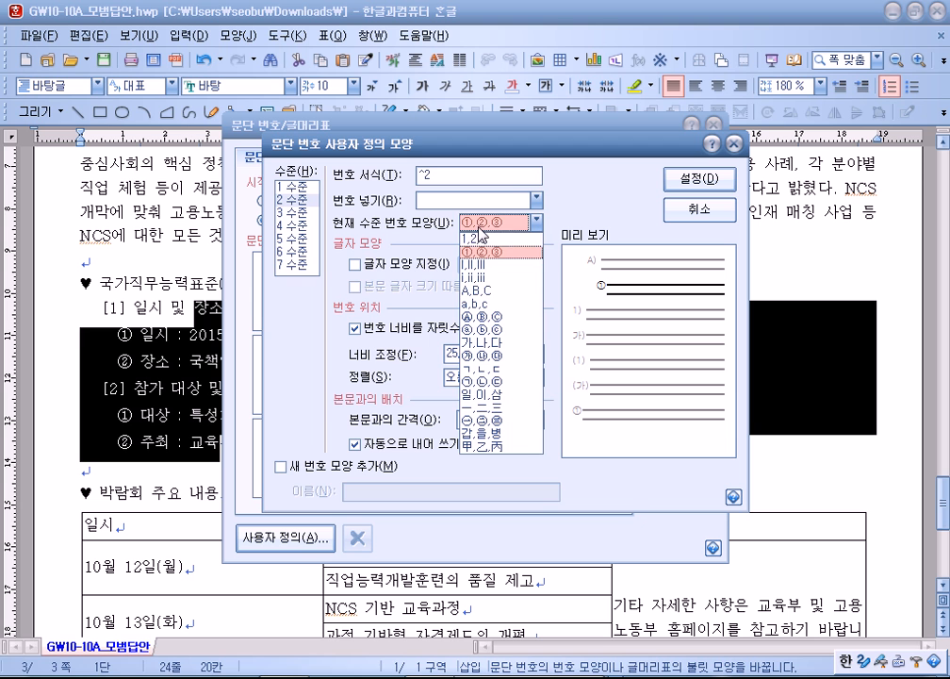
pyautogui.click(520, 330)
pyautogui.click(715, 179)
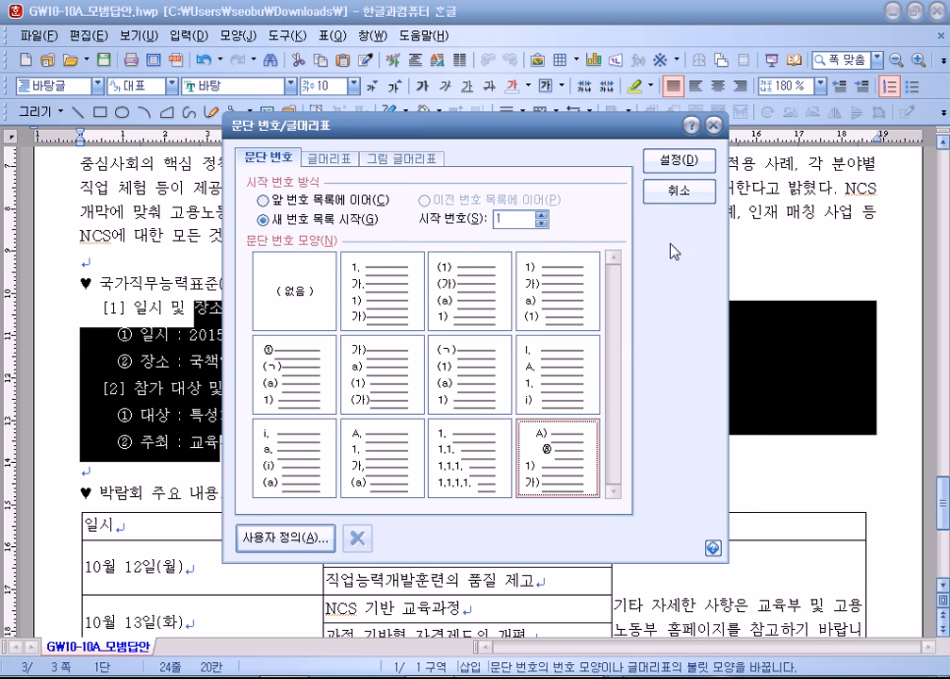
pyautogui.click(675, 160)
pyautogui.click(220, 361)
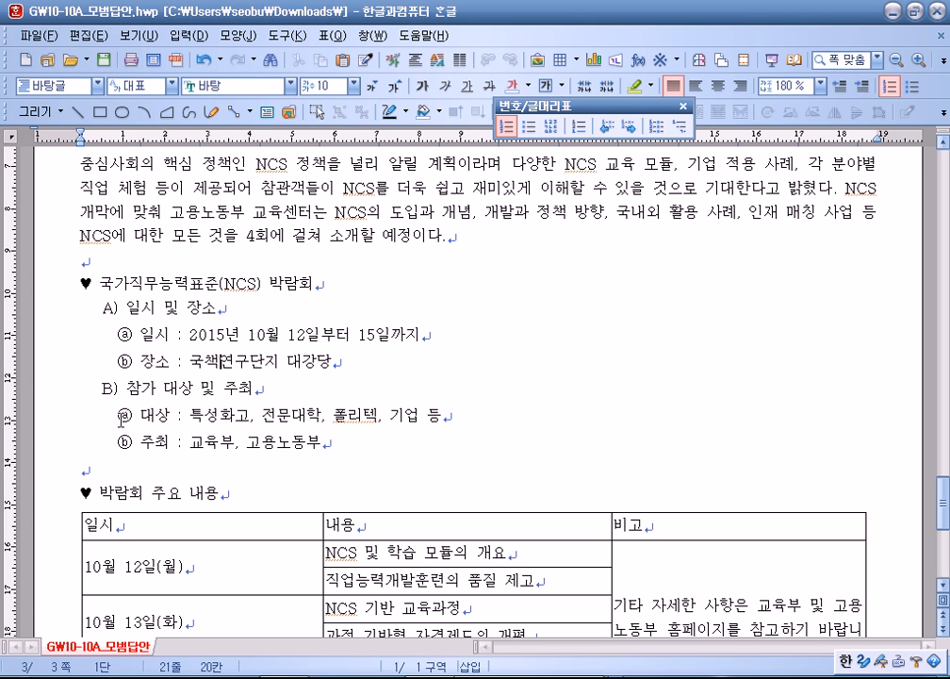
# Change level 1 of the event lines' custom numbering to the ^1. format
pyautogui.moveTo(189, 309); pyautogui.dragTo(204, 446)
pyautogui.rightClick(241, 395)
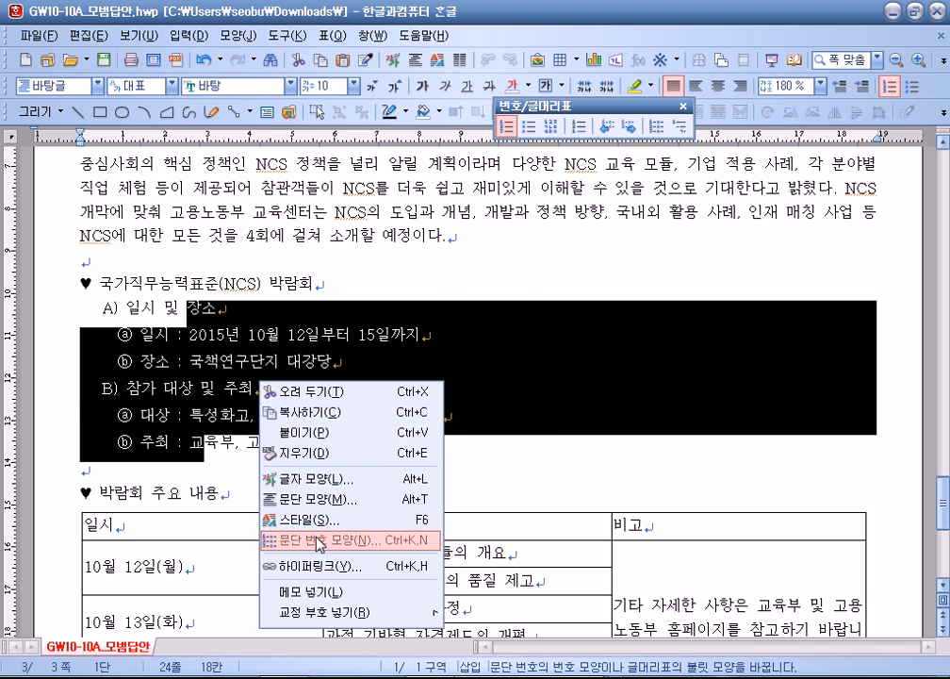
pyautogui.click(251, 425)
pyautogui.click(269, 539)
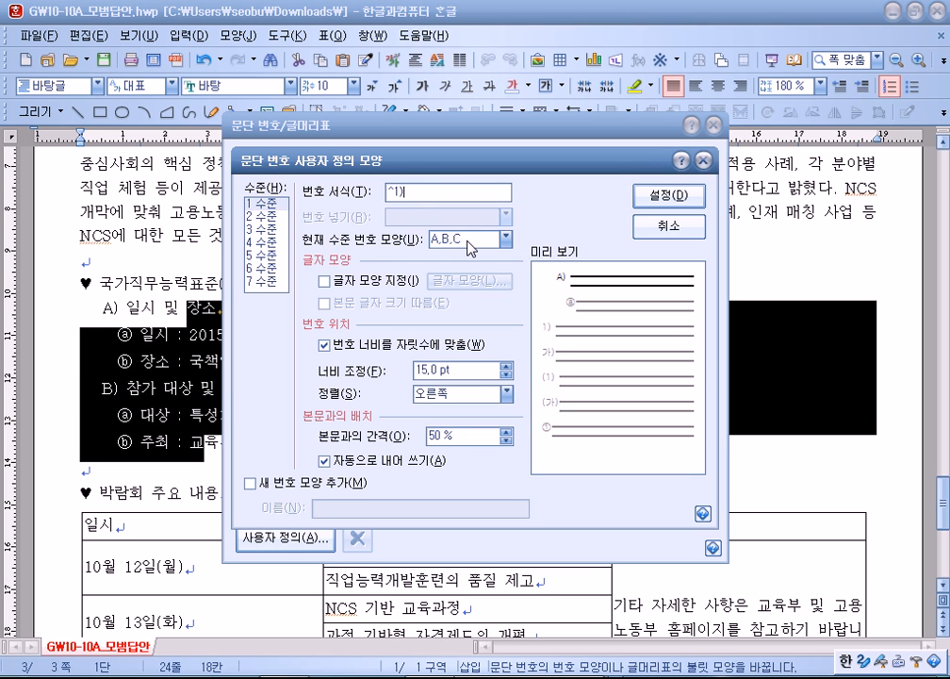
pyautogui.click(266, 216)
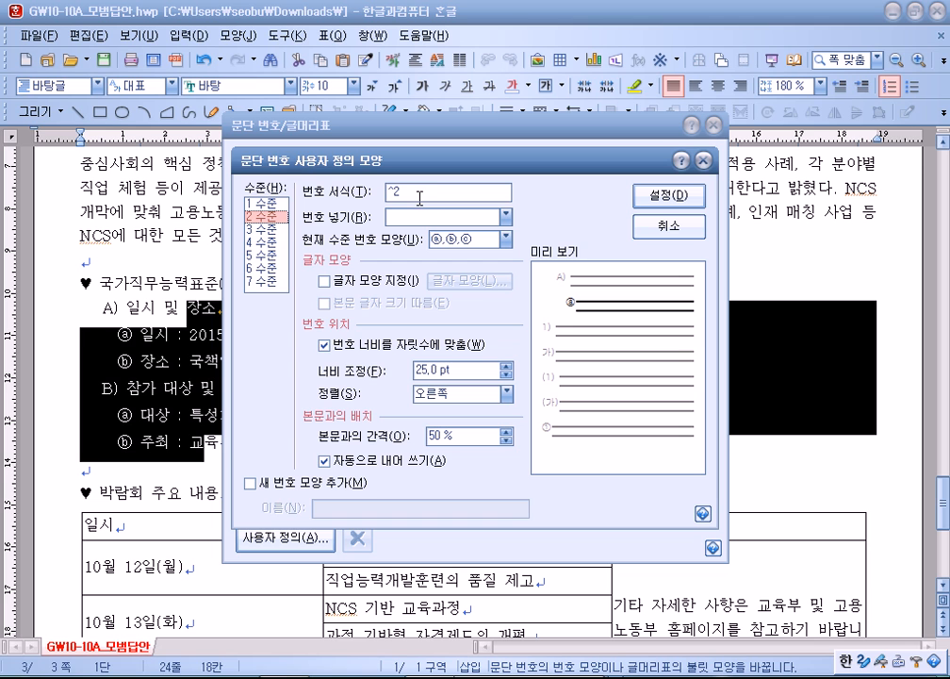
pyautogui.click(471, 240)
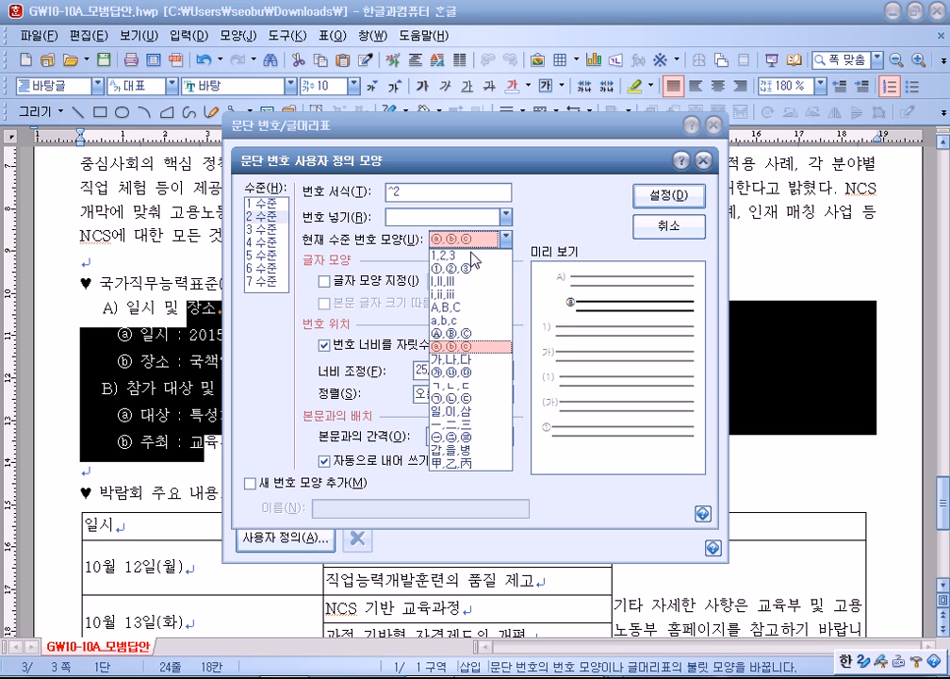
pyautogui.click(451, 347)
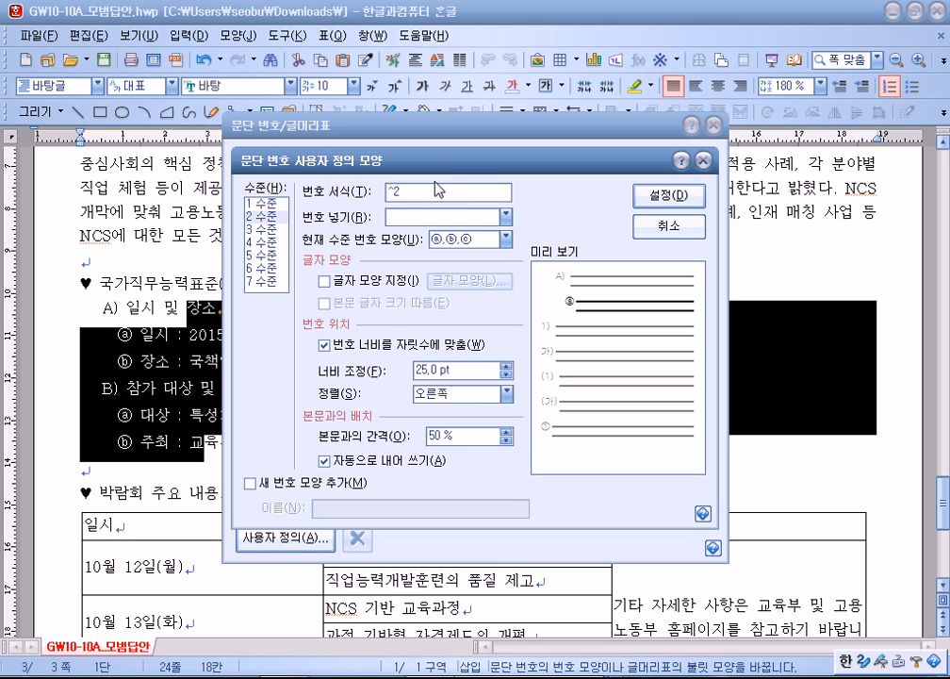
pyautogui.click(267, 203)
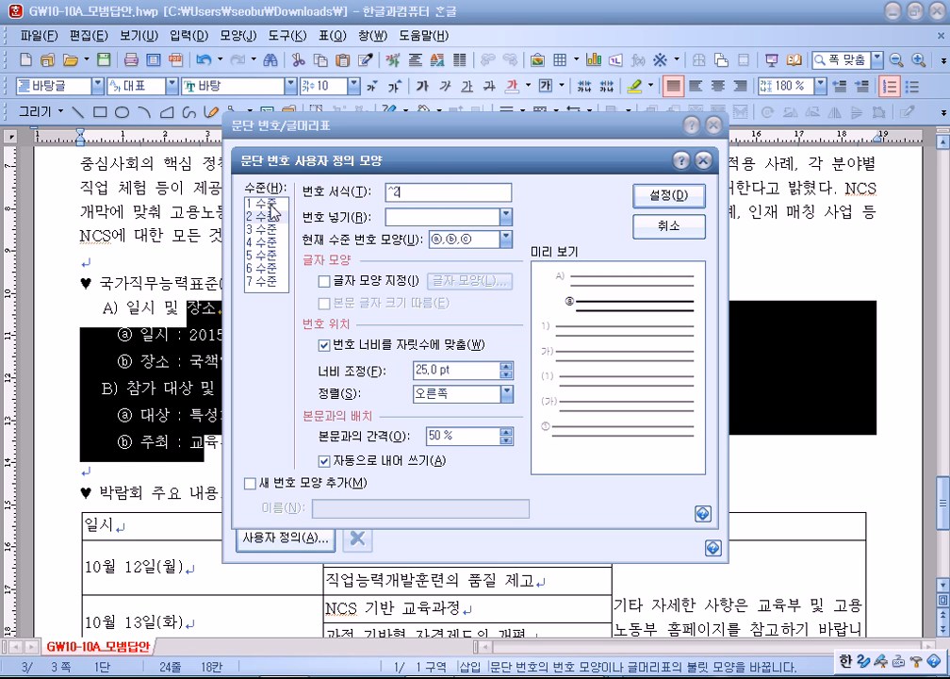
pyautogui.doubleClick(398, 194)
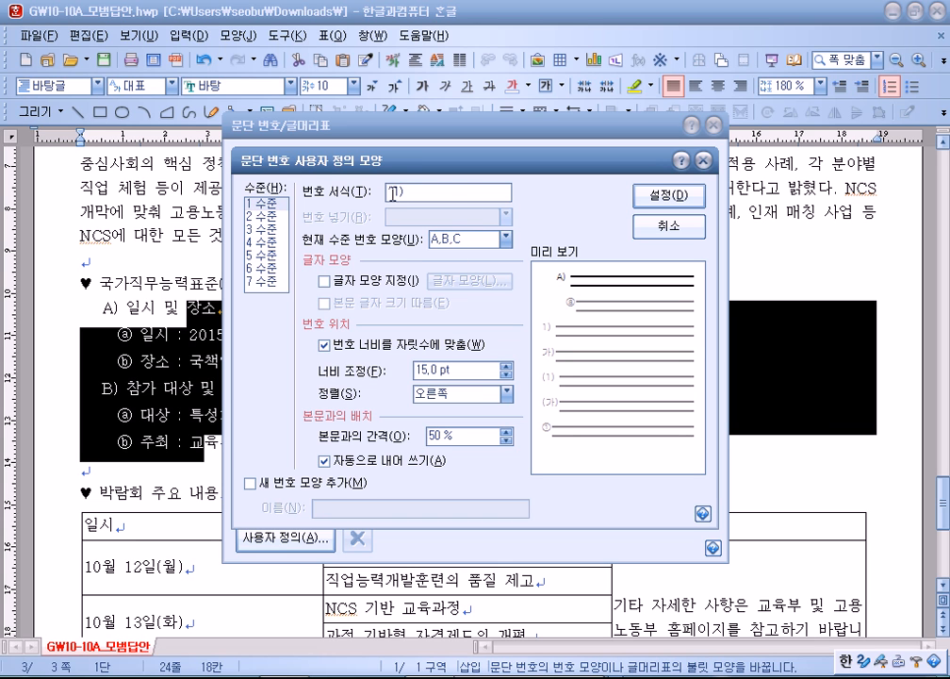
pyautogui.write('^1.')
# Set level 2 to the ^2. format with 1, 2, 3 numbering and apply it to the outline
pyautogui.click(266, 216)
pyautogui.click(423, 194)
pyautogui.write('.')
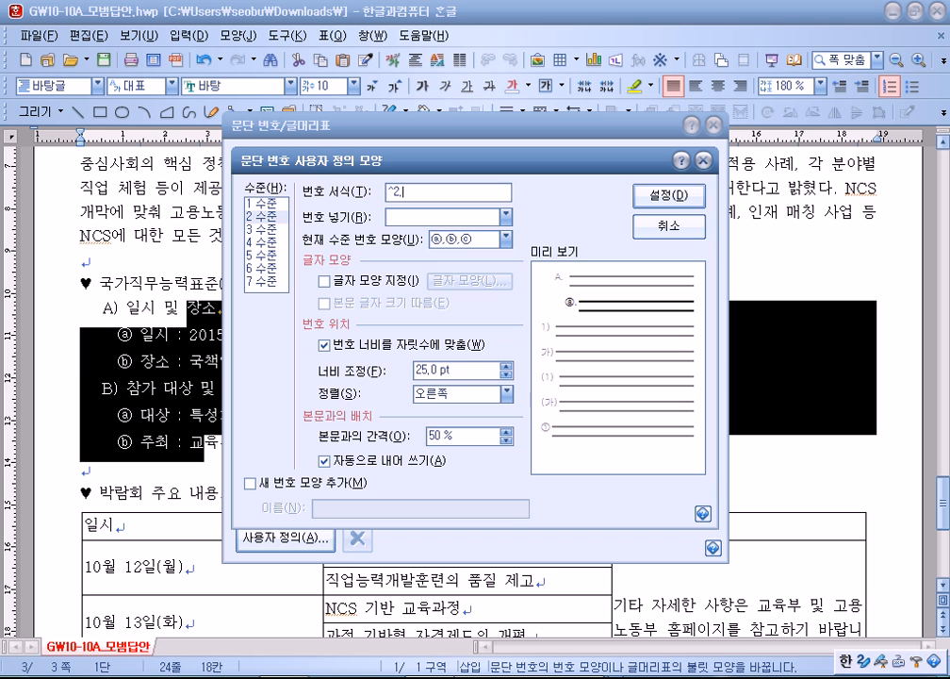
pyautogui.click(506, 239)
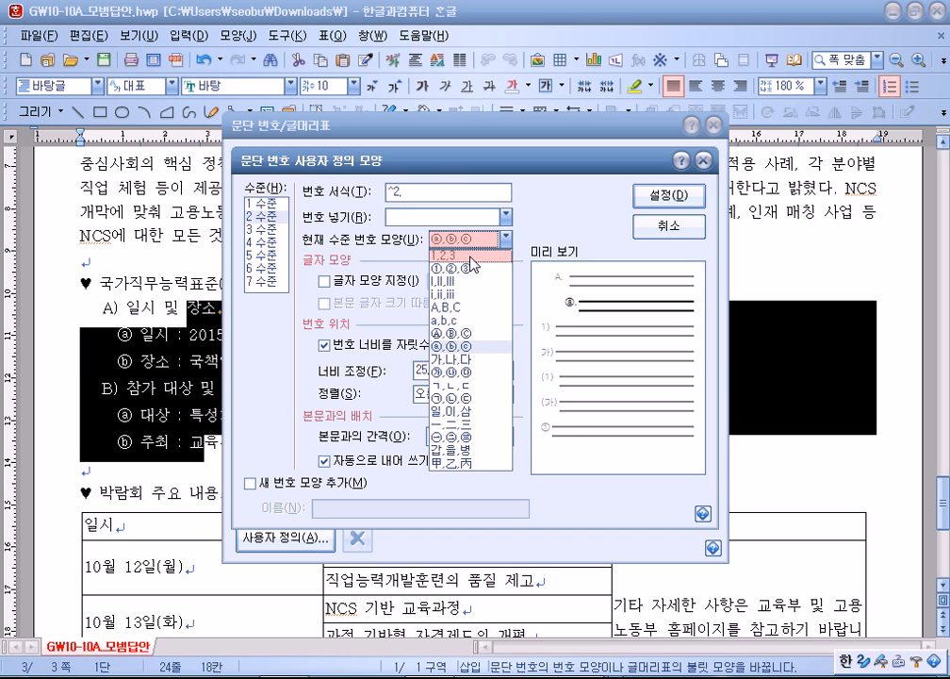
pyautogui.click(471, 266)
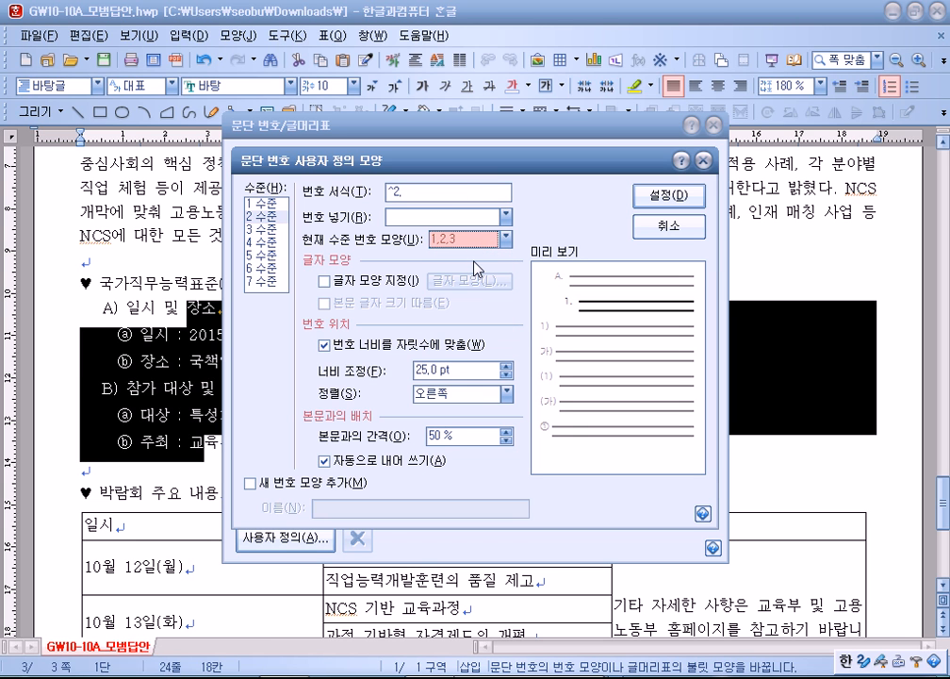
pyautogui.click(648, 208)
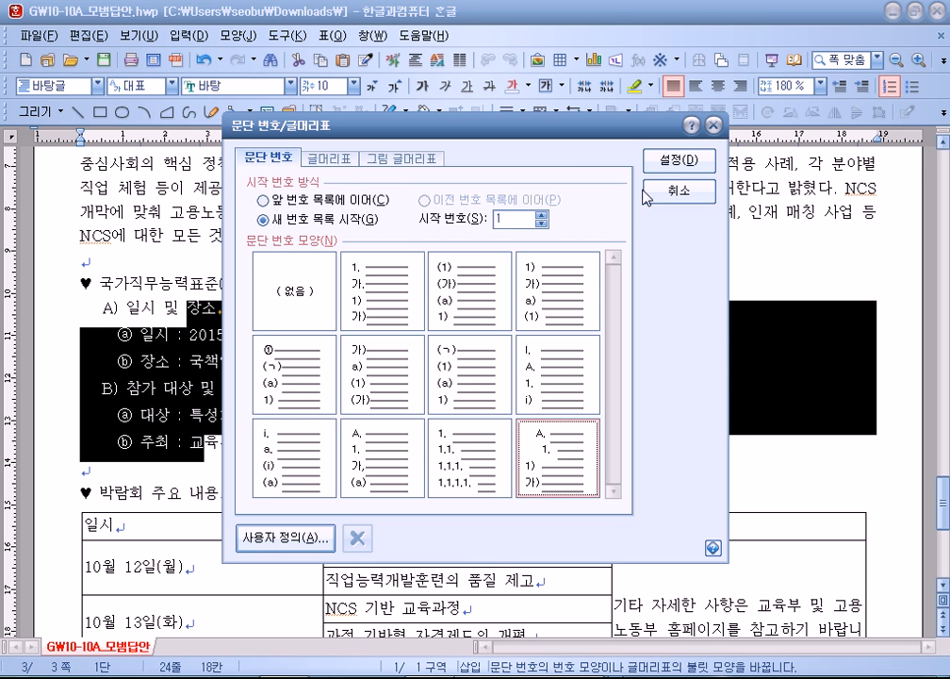
pyautogui.press('Return')
pyautogui.press('Escape')
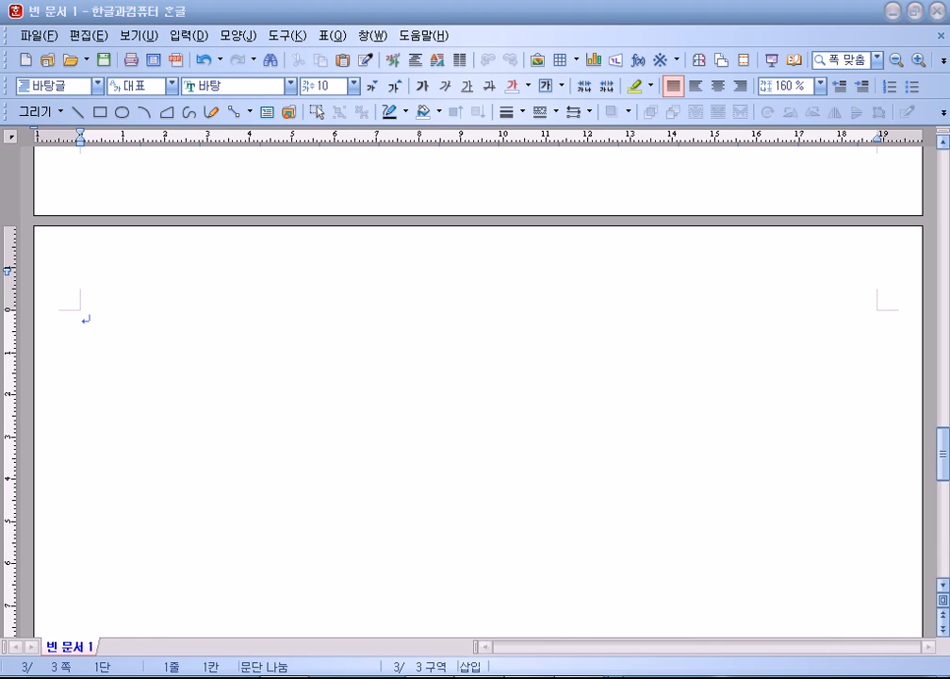
pyautogui.click(514, 639)
# Discard the blank document and replace the notes with '^1.' and an indented 'A, B, C'
pyautogui.click(490, 377)
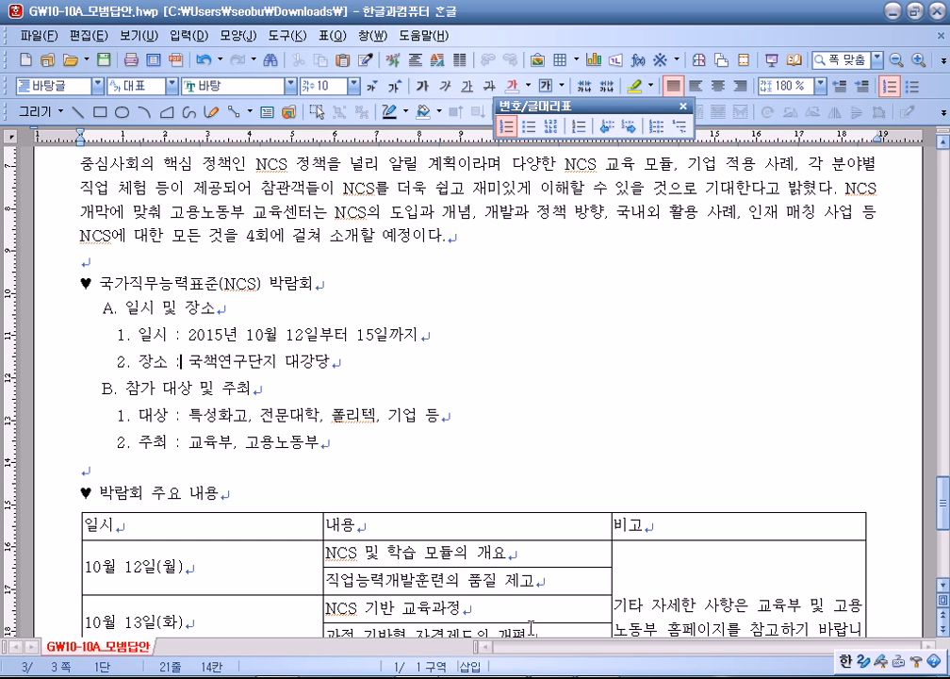
pyautogui.hotkey('alt', 'Tab')
pyautogui.moveTo(494, 260); pyautogui.dragTo(487, 167)
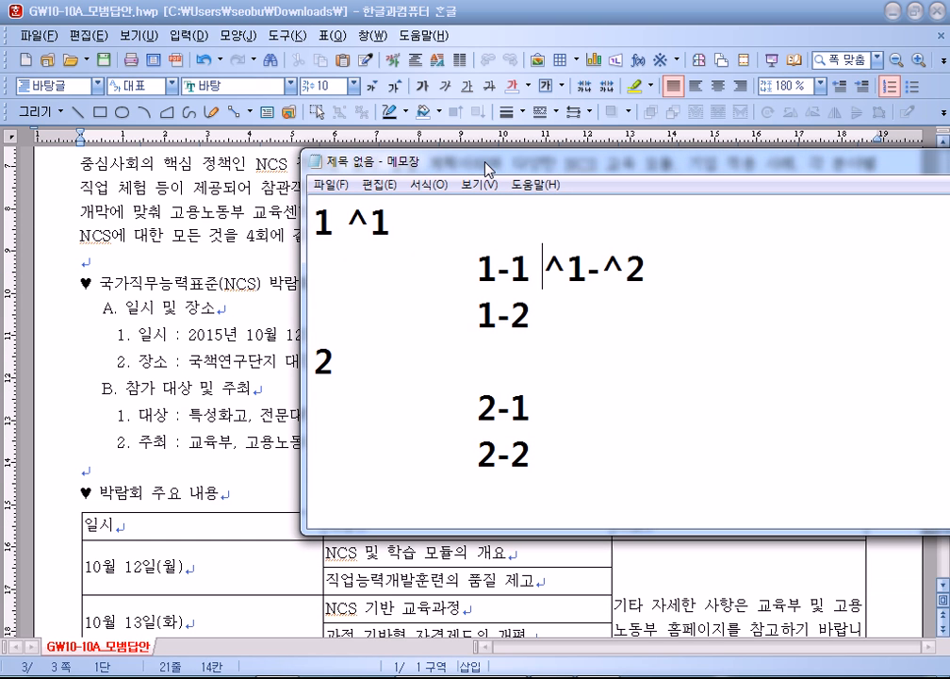
pyautogui.hotkey('ctrl', 'a')
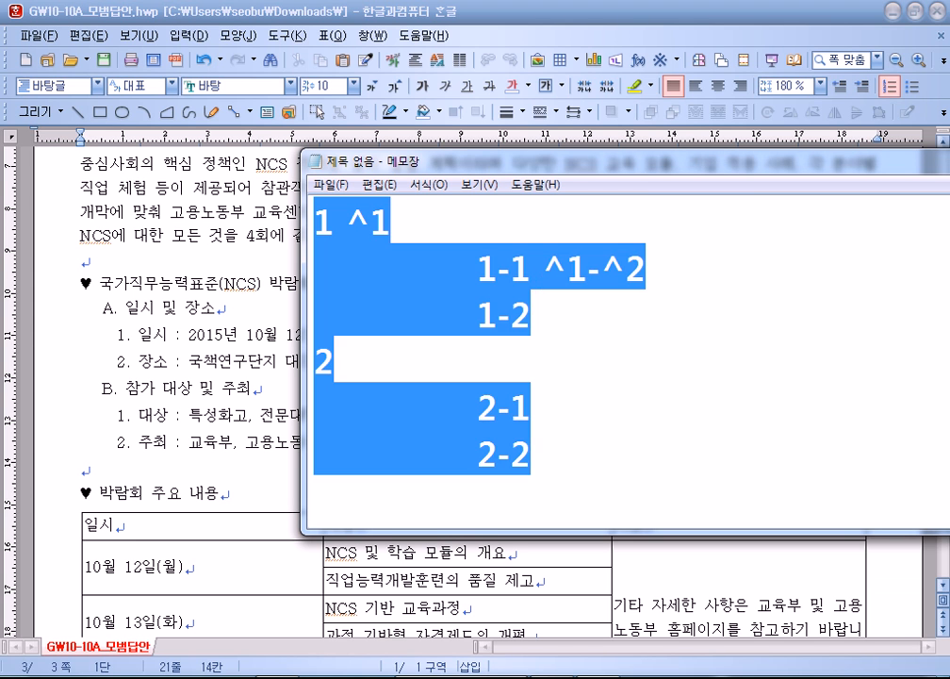
pyautogui.write('^1.')
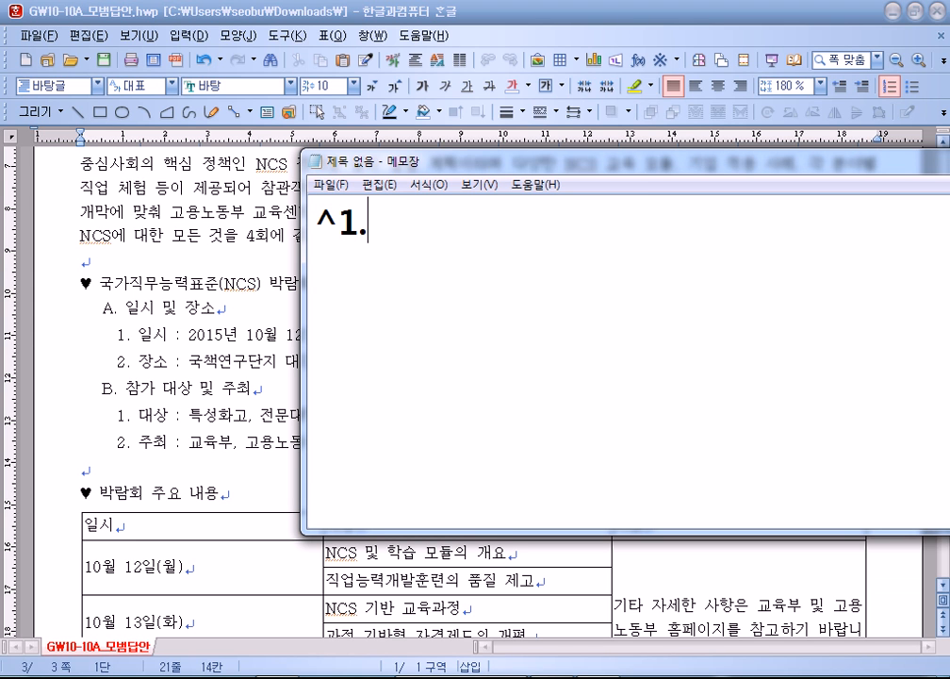
pyautogui.press('Return')
pyautogui.write('ㅁ, ㅠ')
pyautogui.press('BackSpace')
pyautogui.press('BackSpace')
pyautogui.press('BackSpace')
pyautogui.write('A, B, C')
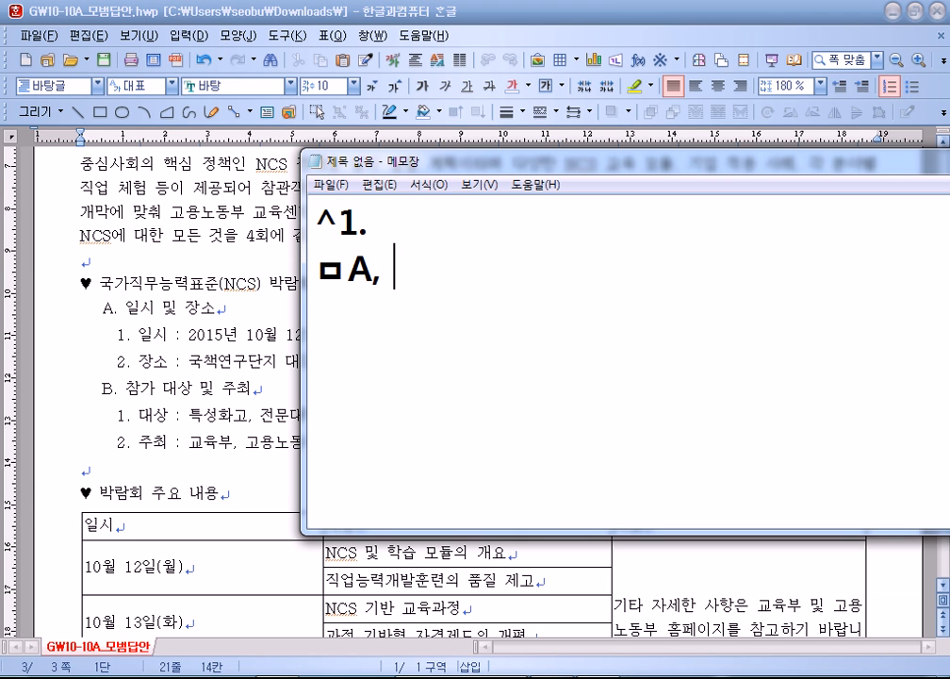
pyautogui.press('Home')
pyautogui.press('Delete')
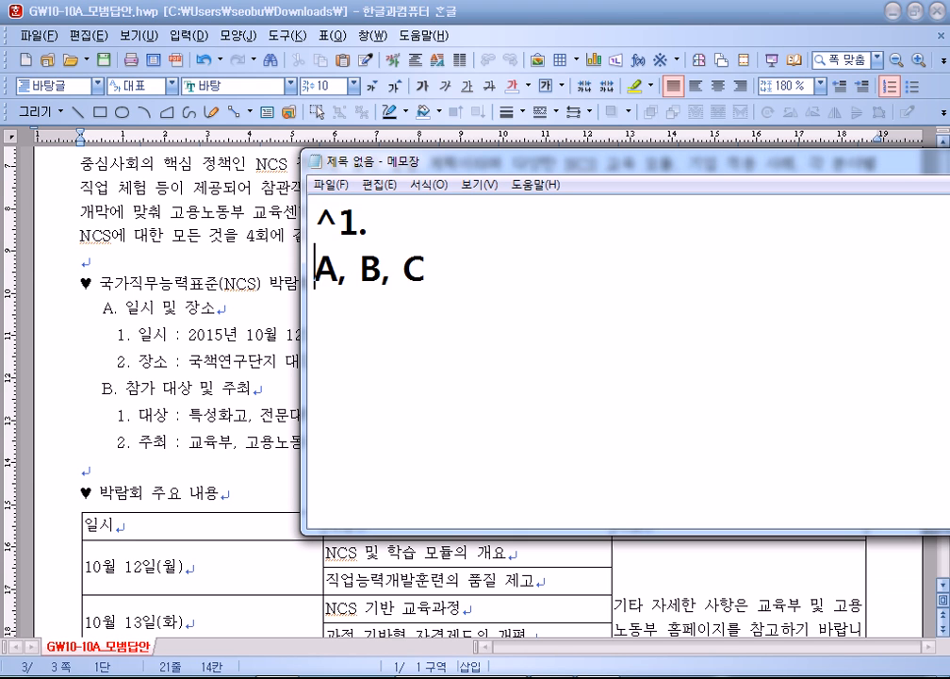
pyautogui.press('Tab')
# Add '^2.' with an indented '1, 2, 3' line below it
pyautogui.press('End')
pyautogui.press('Return')
pyautogui.press('Return')
pyautogui.write('^2.')
pyautogui.press('Return')
pyautogui.press('Tab')
pyautogui.write('1, 2, 3')
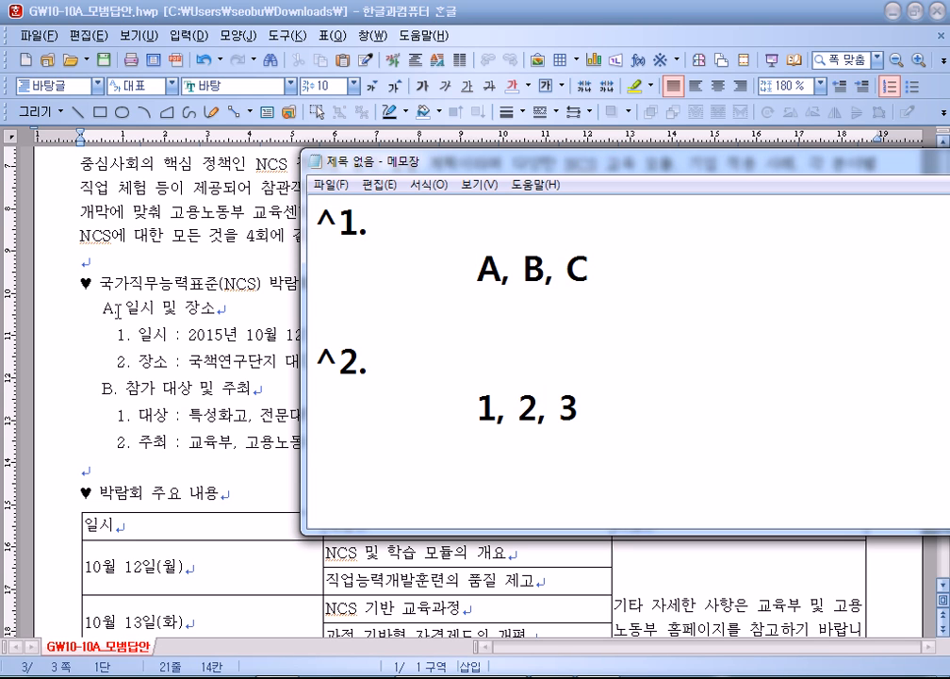
# Highlight the ^1 code, its period, A, B, C and the period after ^2 to explain the pairing
pyautogui.moveTo(360, 224); pyautogui.dragTo(311, 223)
pyautogui.moveTo(360, 230); pyautogui.dragTo(370, 229)
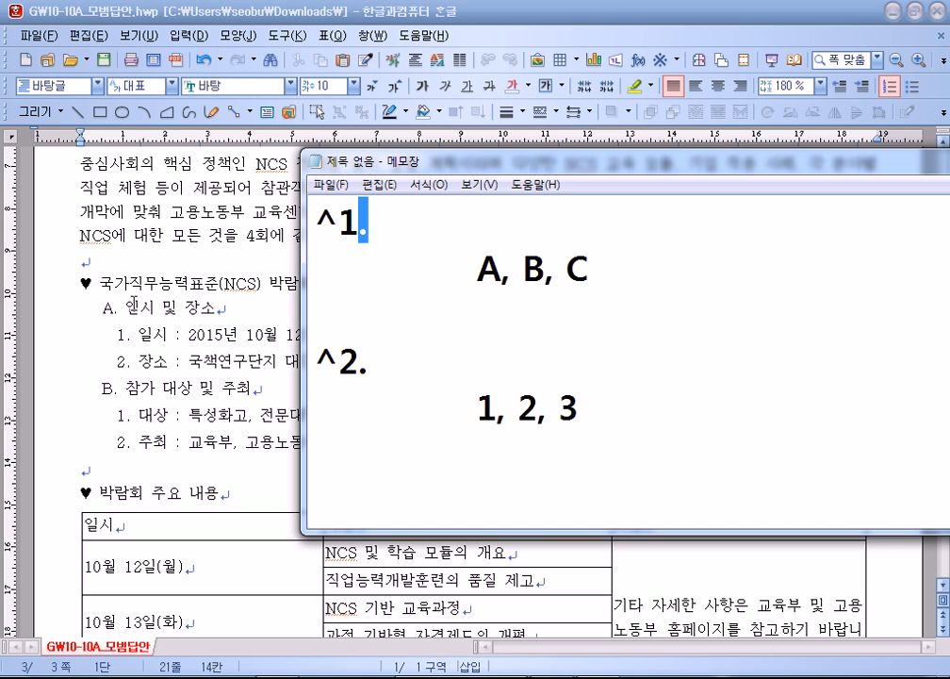
pyautogui.moveTo(476, 270); pyautogui.dragTo(618, 271)
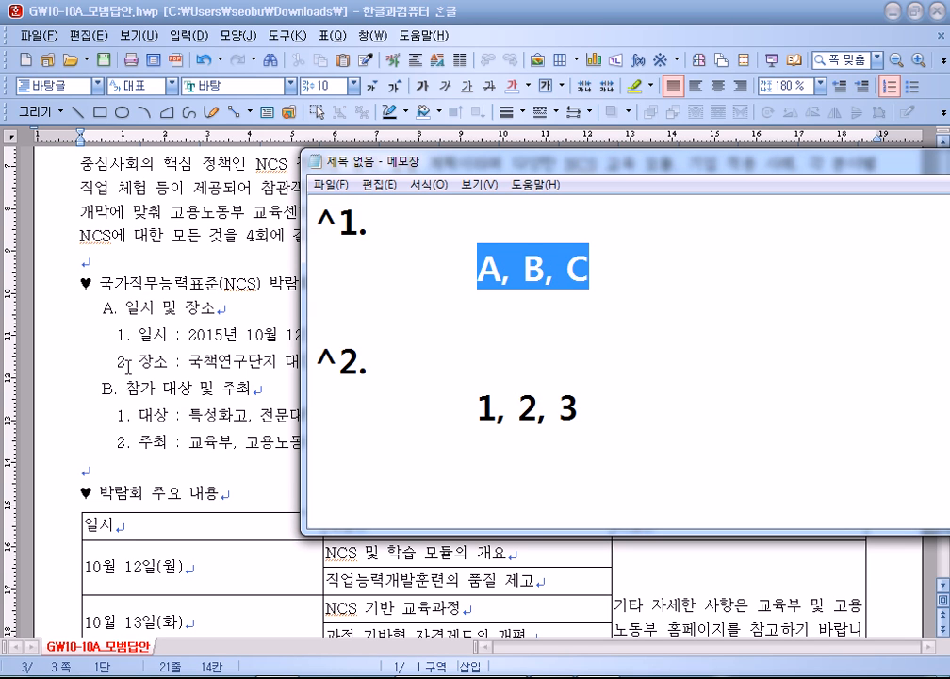
pyautogui.moveTo(362, 369); pyautogui.dragTo(369, 370)
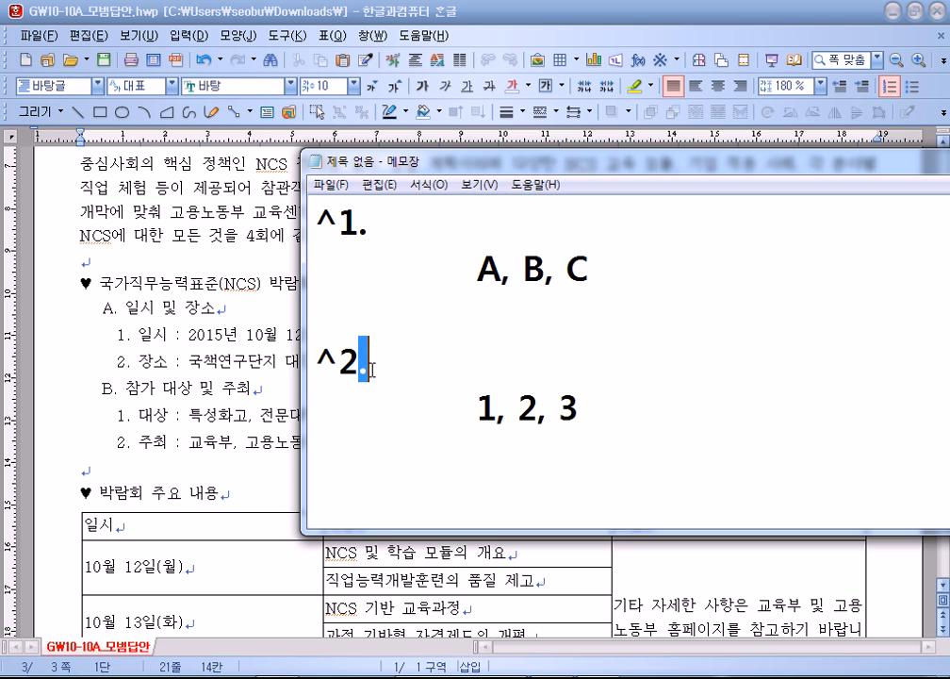
pyautogui.click(670, 430)
pyautogui.press('Return')
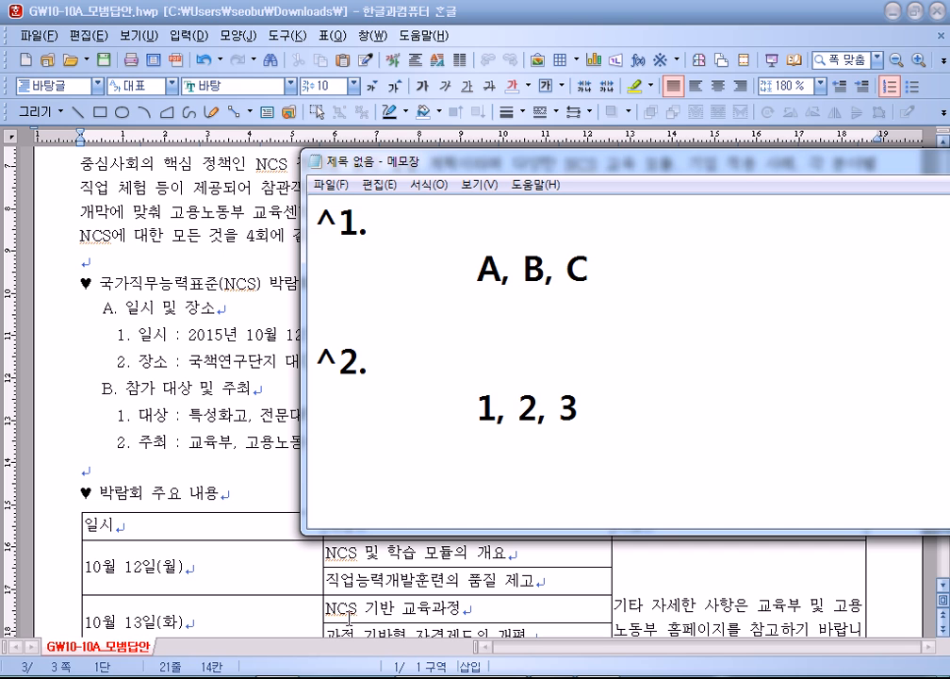
pyautogui.click(396, 589)
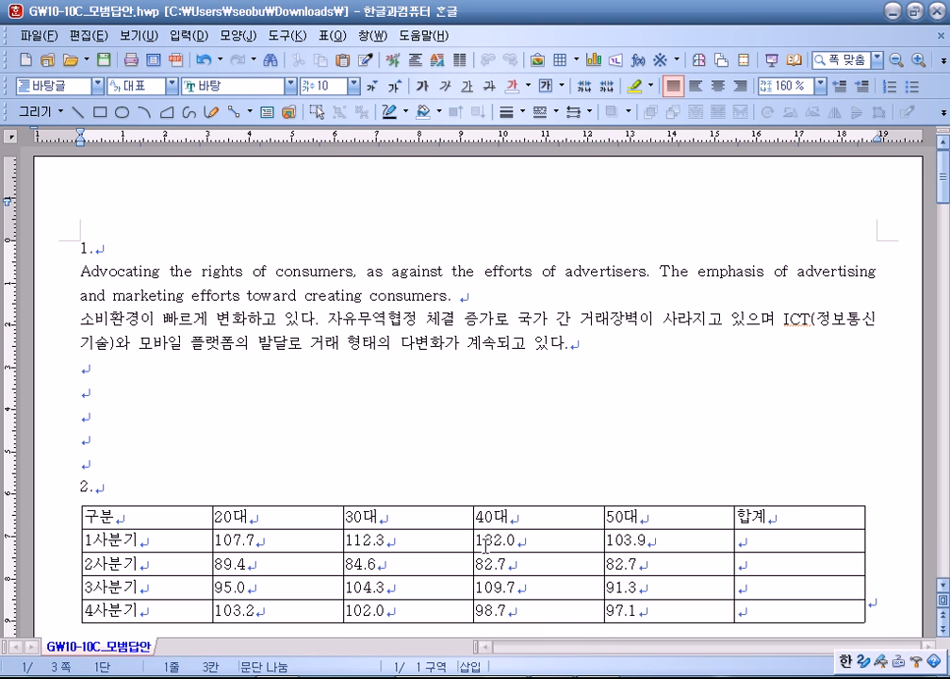
# Merge the first two header cells, the 매매 성립 cells of rows 1–5, and the last two header cells
pyautogui.click(486, 545)
pyautogui.hotkey('ctrl', 'pagedown')
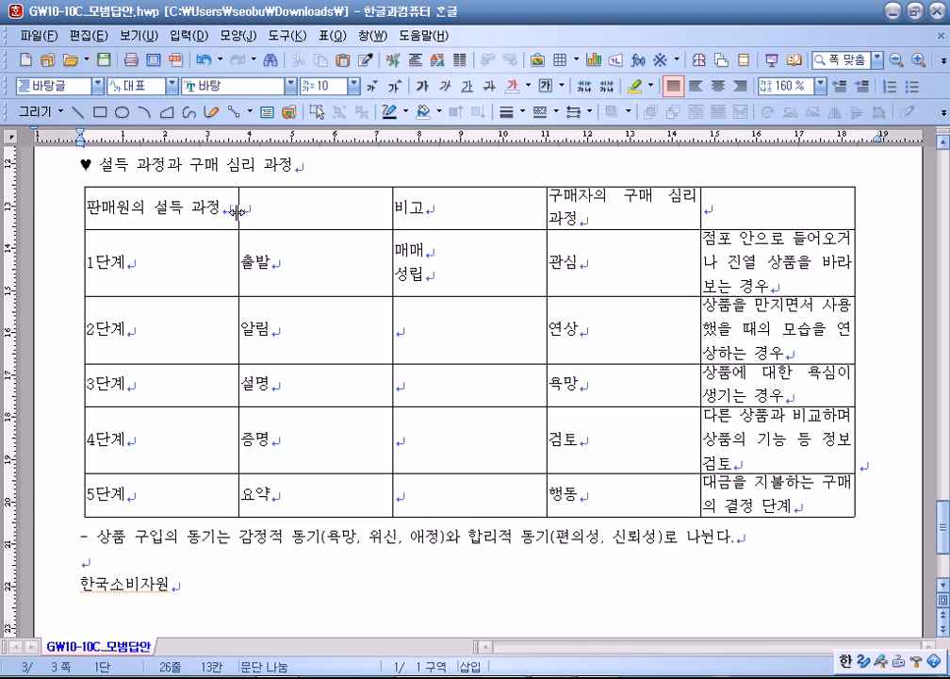
pyautogui.moveTo(160, 207); pyautogui.dragTo(268, 209)
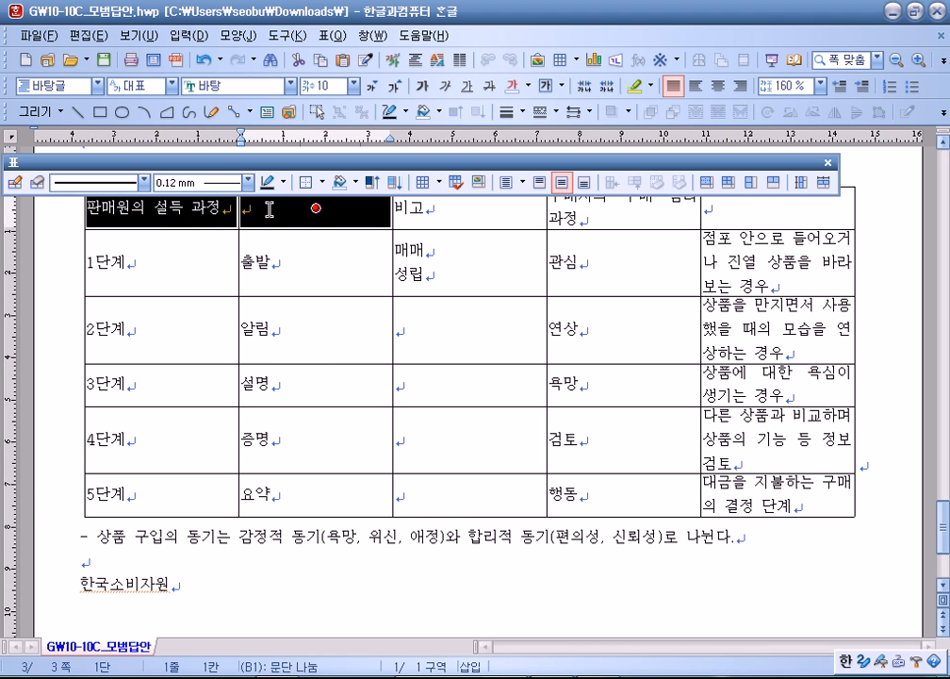
pyautogui.press('m')
pyautogui.moveTo(459, 273); pyautogui.dragTo(435, 487)
pyautogui.press('m')
pyautogui.moveTo(636, 219); pyautogui.dragTo(731, 218)
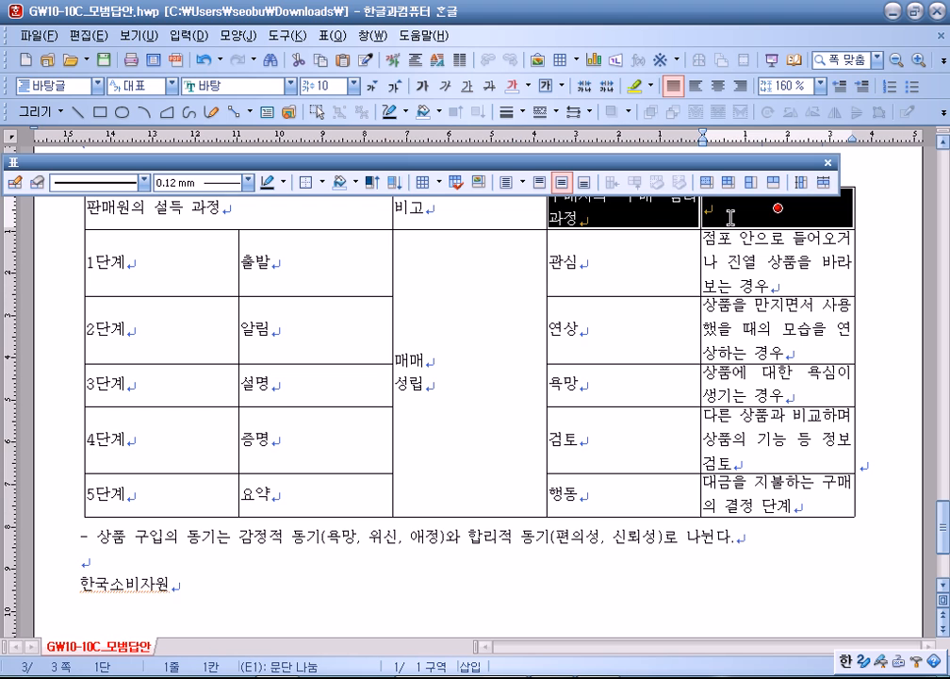
pyautogui.press('m')
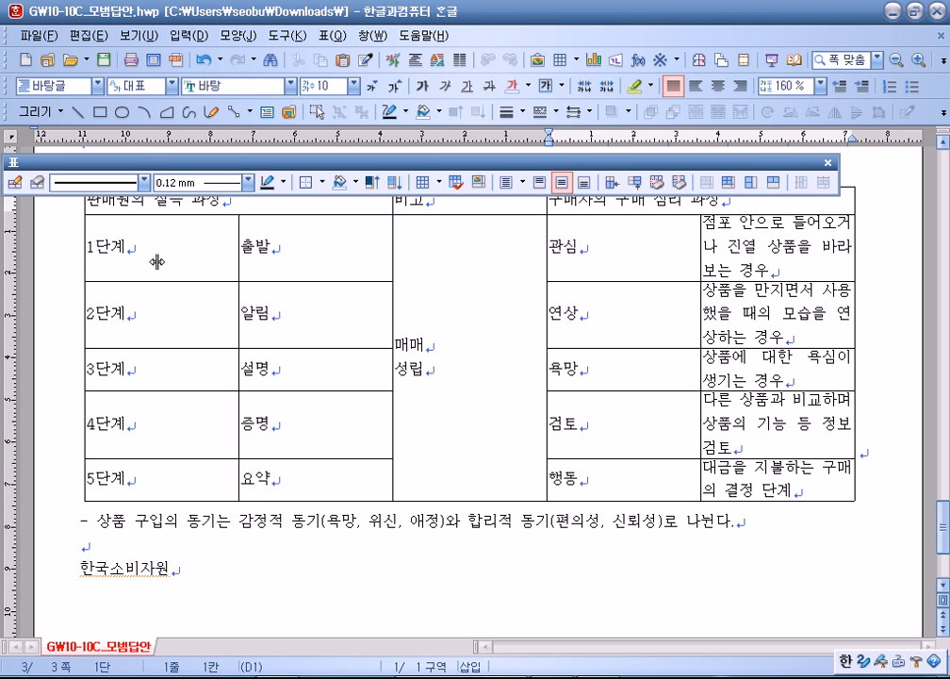
# Narrow the 단계, 출발/알림, 매매 성립 and 관심 columns to widen the description column
pyautogui.moveTo(159, 261); pyautogui.dragTo(157, 261)
pyautogui.moveTo(390, 257); pyautogui.dragTo(228, 257)
pyautogui.moveTo(544, 270); pyautogui.dragTo(298, 278)
pyautogui.moveTo(698, 257); pyautogui.dragTo(396, 257)
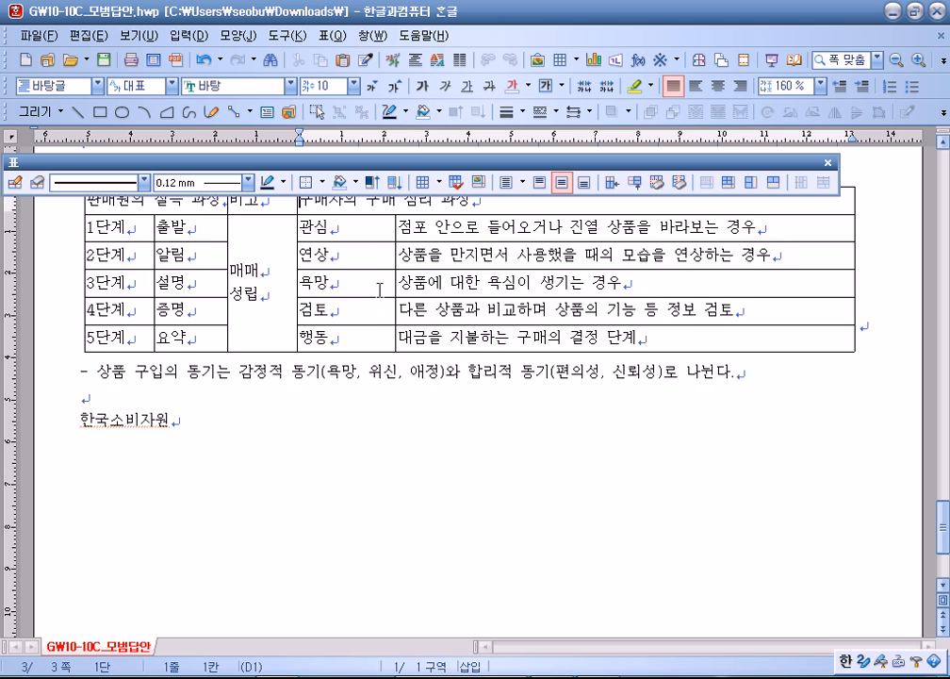
pyautogui.scroll(3, 292, 264)
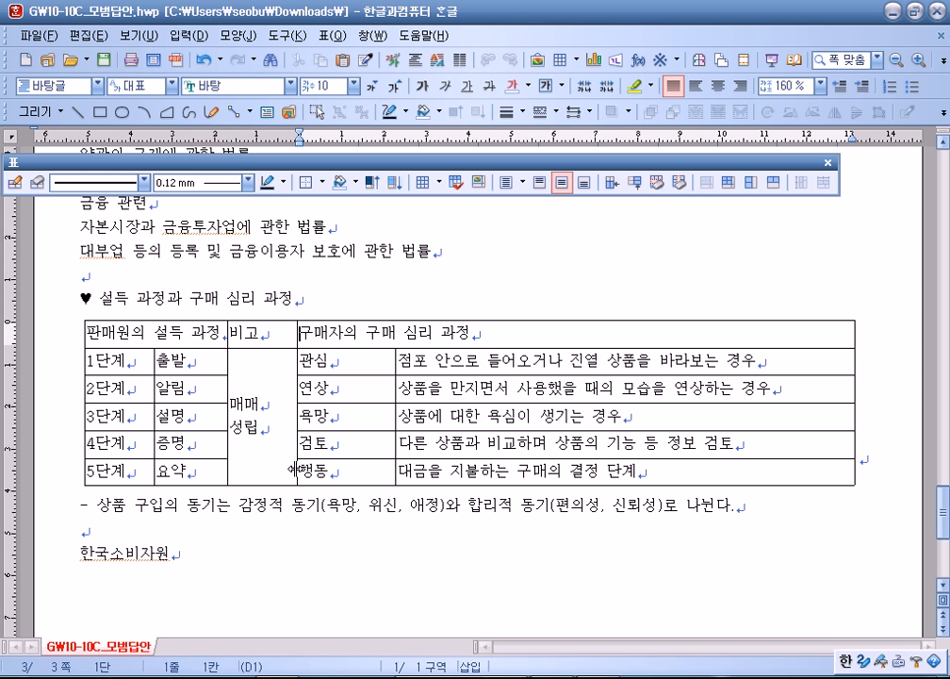
# Slightly widen the 비고, 출발/알림 and 단계 columns
pyautogui.click(810, 388)
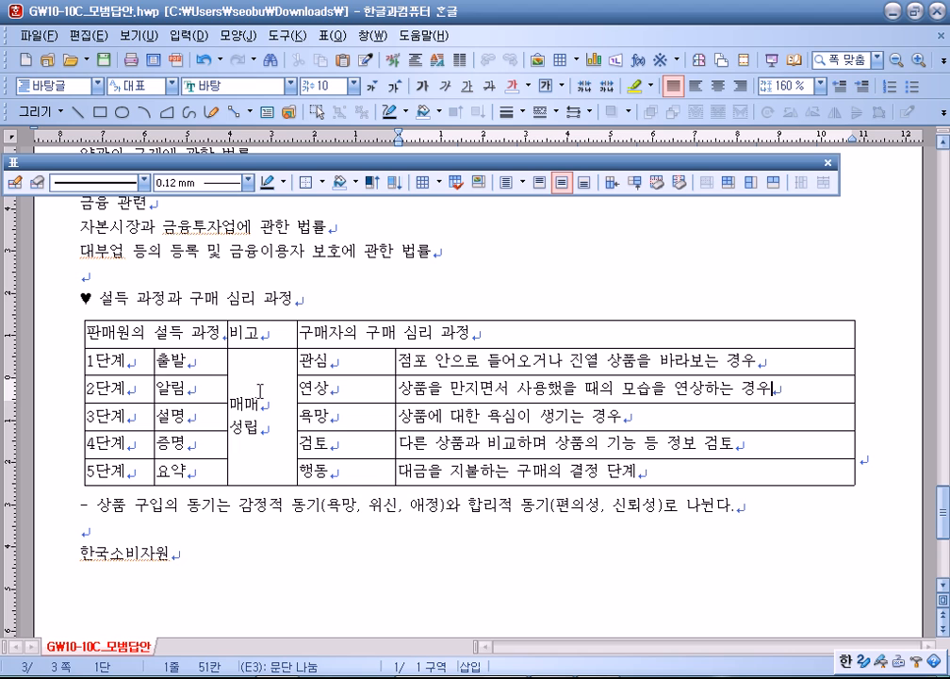
pyautogui.moveTo(298, 387); pyautogui.dragTo(310, 387)
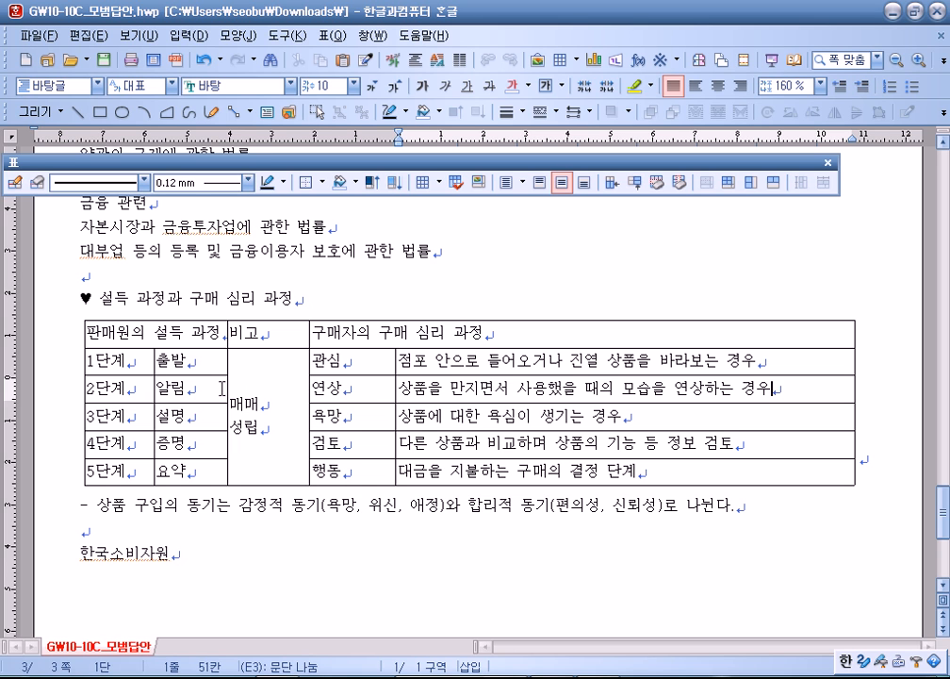
pyautogui.moveTo(226, 387); pyautogui.dragTo(234, 387)
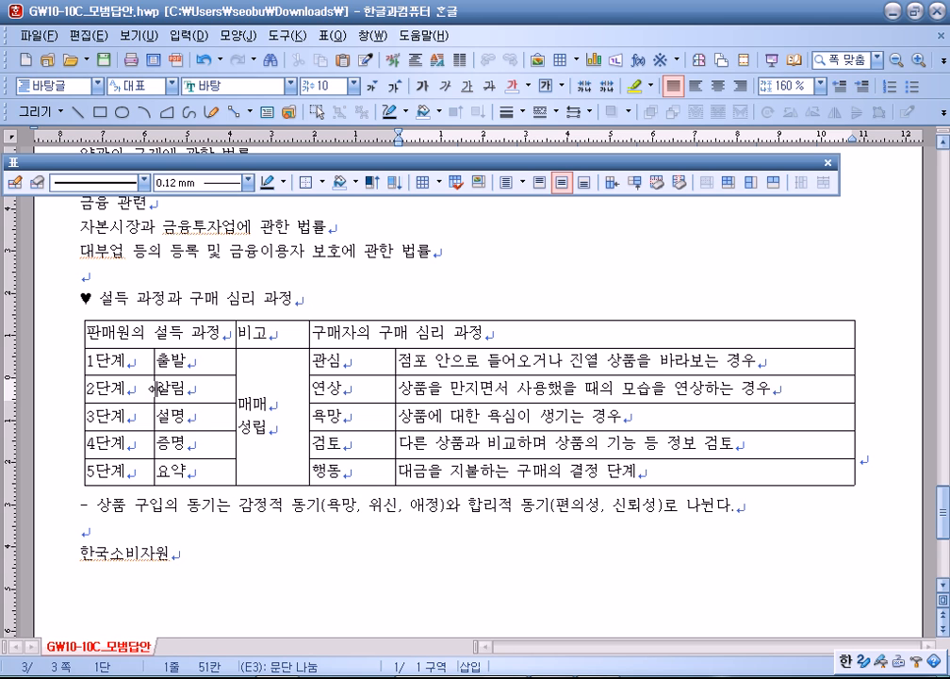
pyautogui.moveTo(151, 388); pyautogui.dragTo(167, 389)
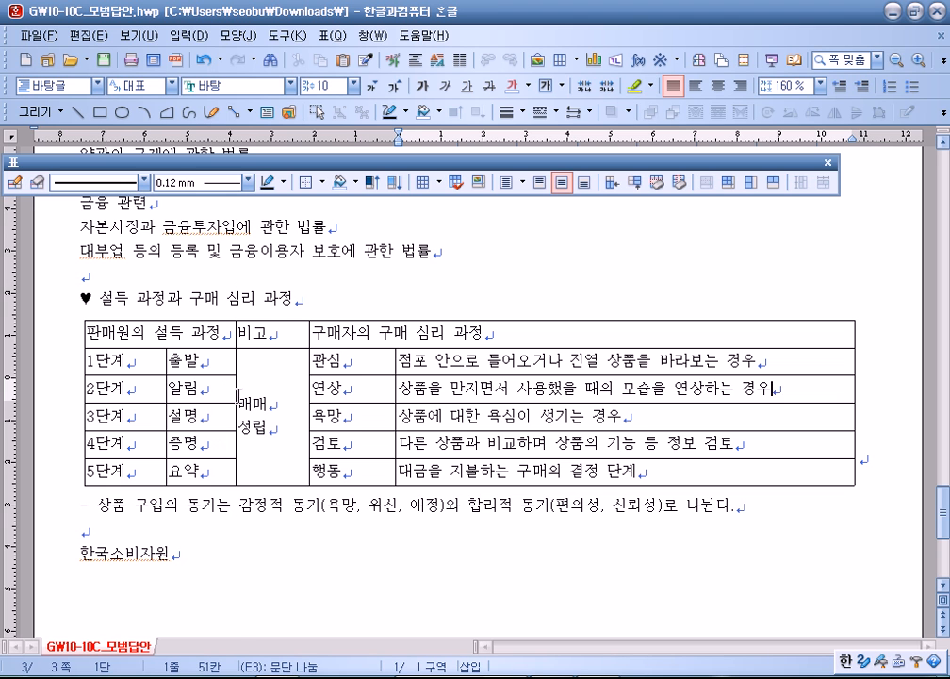
pyautogui.moveTo(235, 388); pyautogui.dragTo(241, 388)
pyautogui.moveTo(309, 381); pyautogui.dragTo(318, 381)
# Center-align the text in the table cells from the 단계 header through the 5단계 row
pyautogui.moveTo(147, 332); pyautogui.dragTo(622, 471)
pyautogui.click(718, 86)
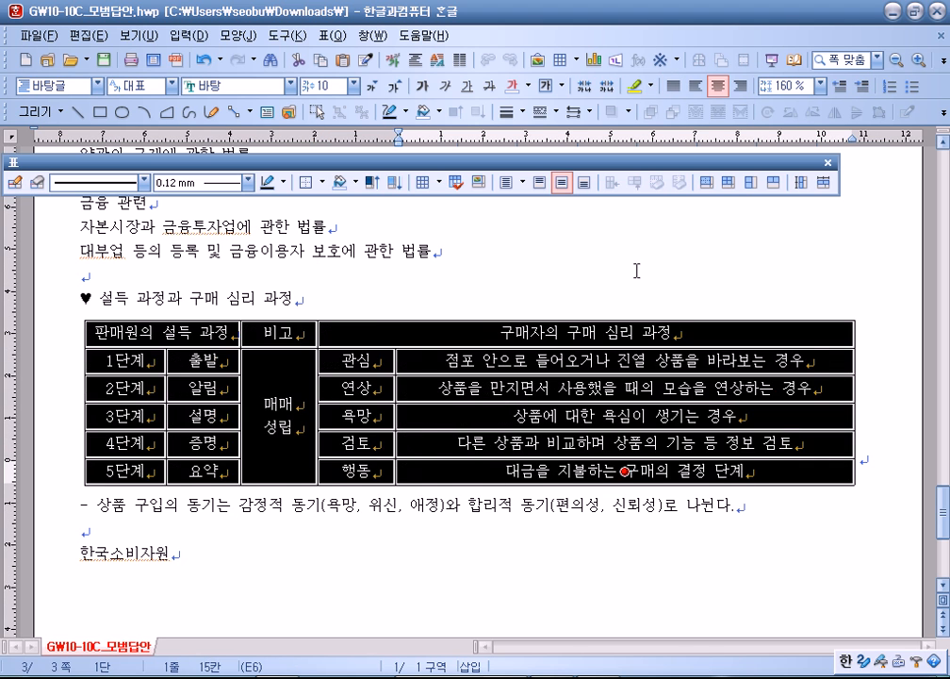
pyautogui.click(643, 265)
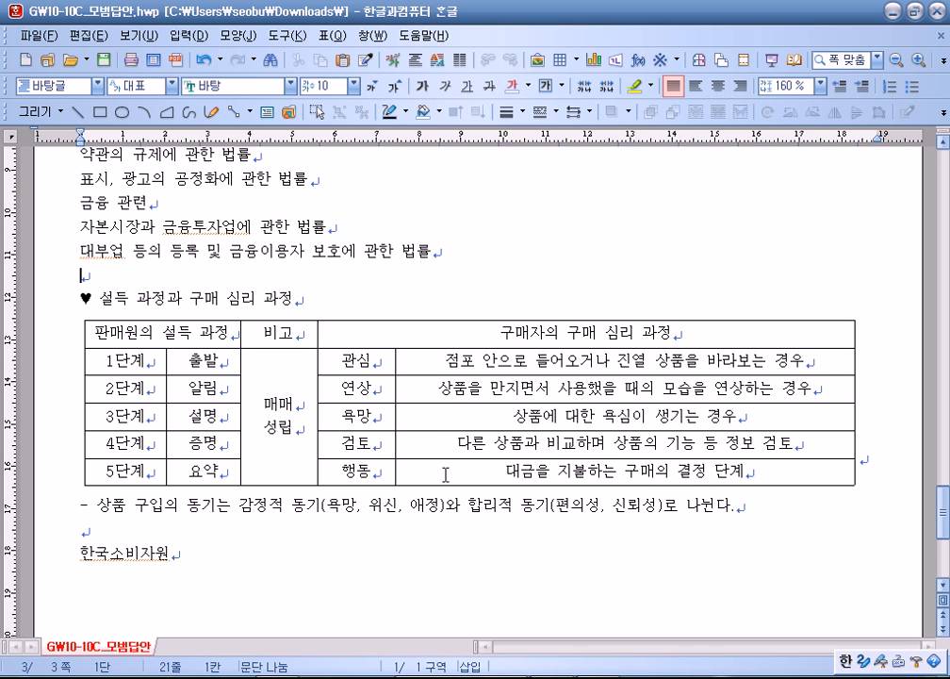
pyautogui.scroll(3, 445, 474)
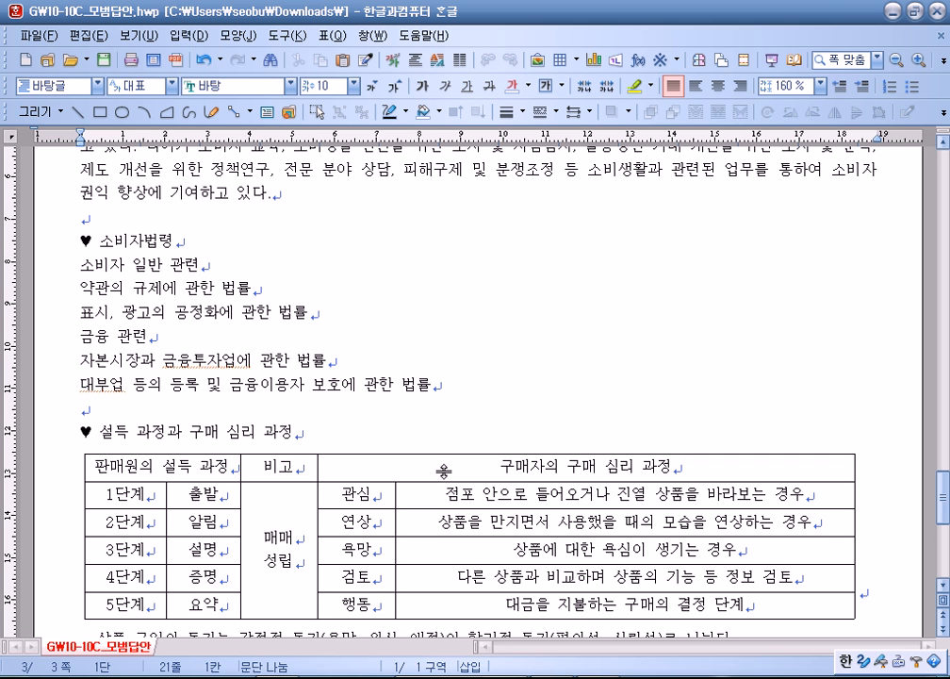
# Switch to the GW10-10B answer document and jump to its 문화가 있는 날 이용가능 시설 table at the end
pyautogui.scroll(10, 443, 462)
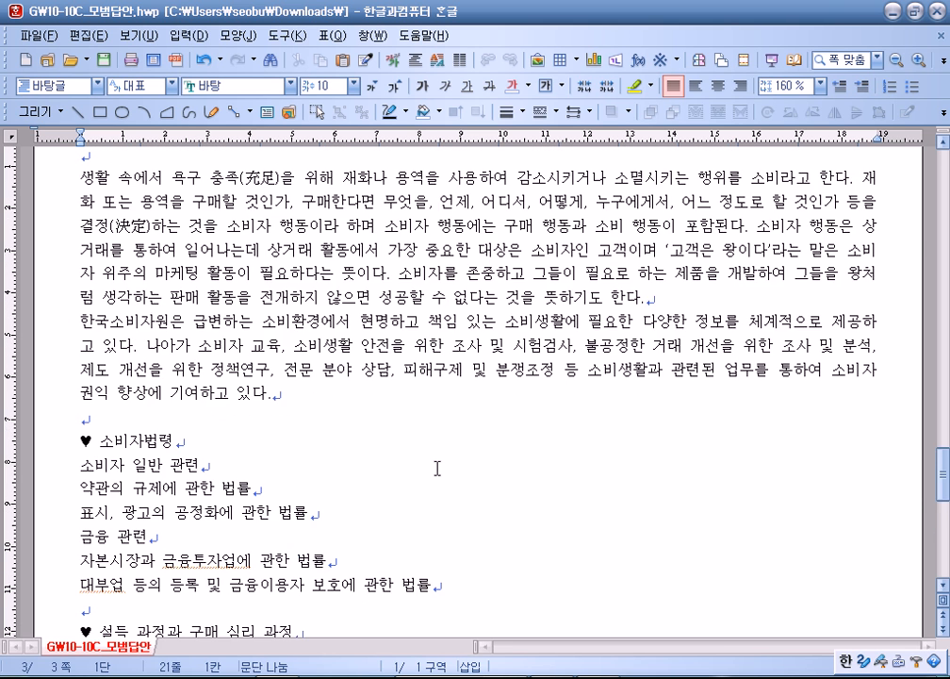
pyautogui.hotkey('alt', 'Tab')
pyautogui.scroll(-3, 448, 513)
pyautogui.scroll(-5, 455, 517)
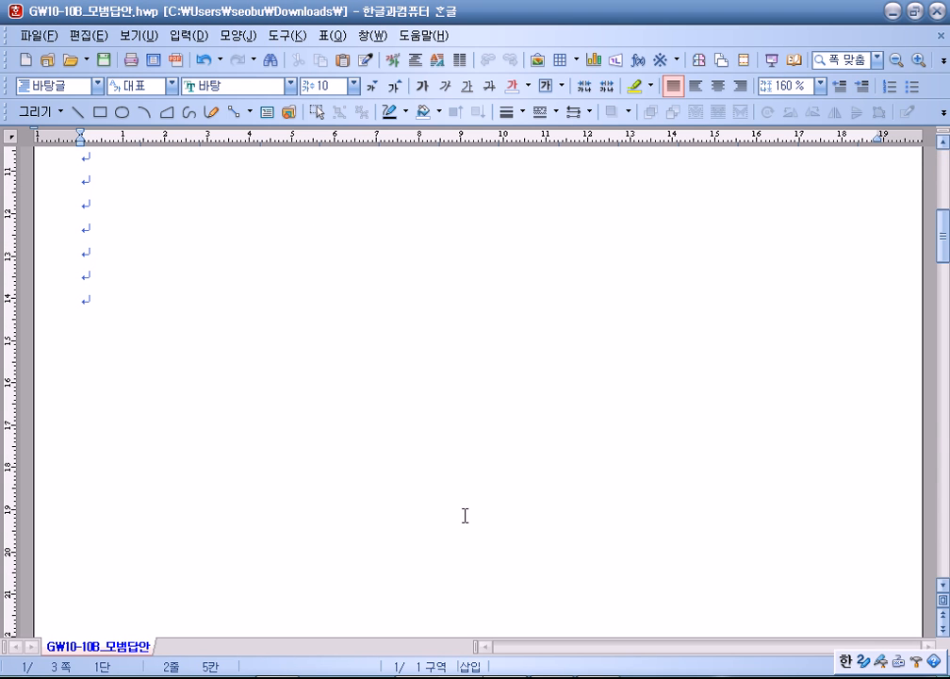
pyautogui.hotkey('ctrl', 'pagedown')
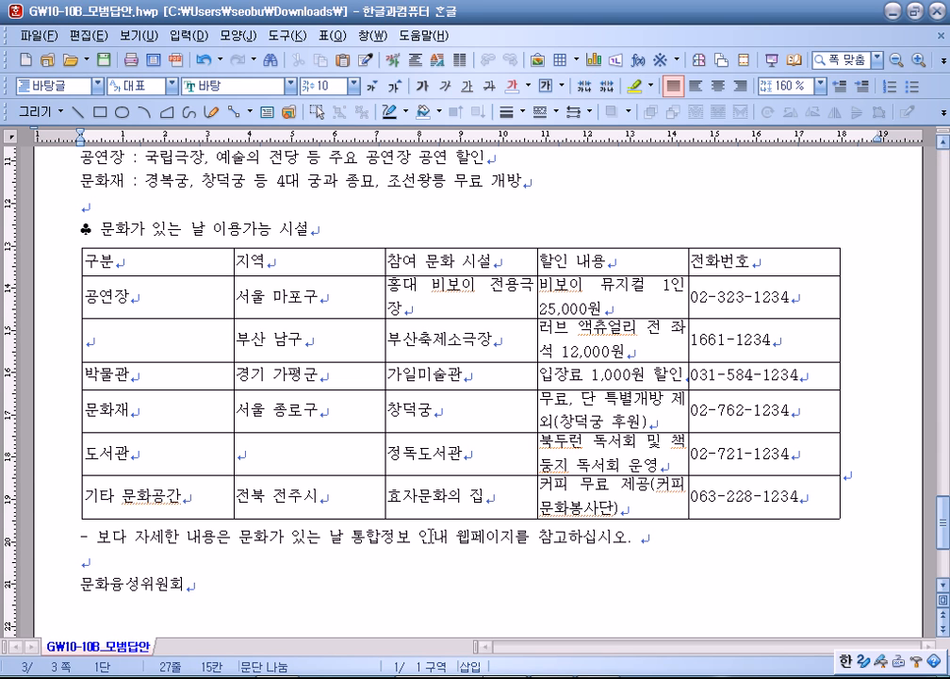
# Merge the 공연장 cell and the 서울 종로구 cell each with the empty cell beneath it
pyautogui.moveTo(153, 303); pyautogui.dragTo(155, 334)
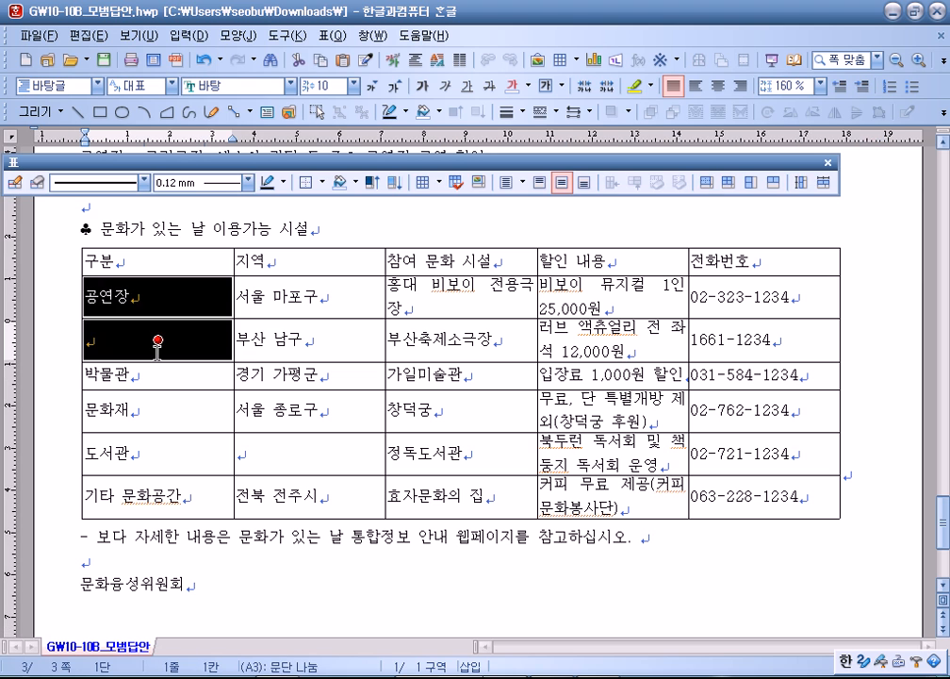
pyautogui.press('m')
pyautogui.moveTo(302, 411); pyautogui.dragTo(302, 447)
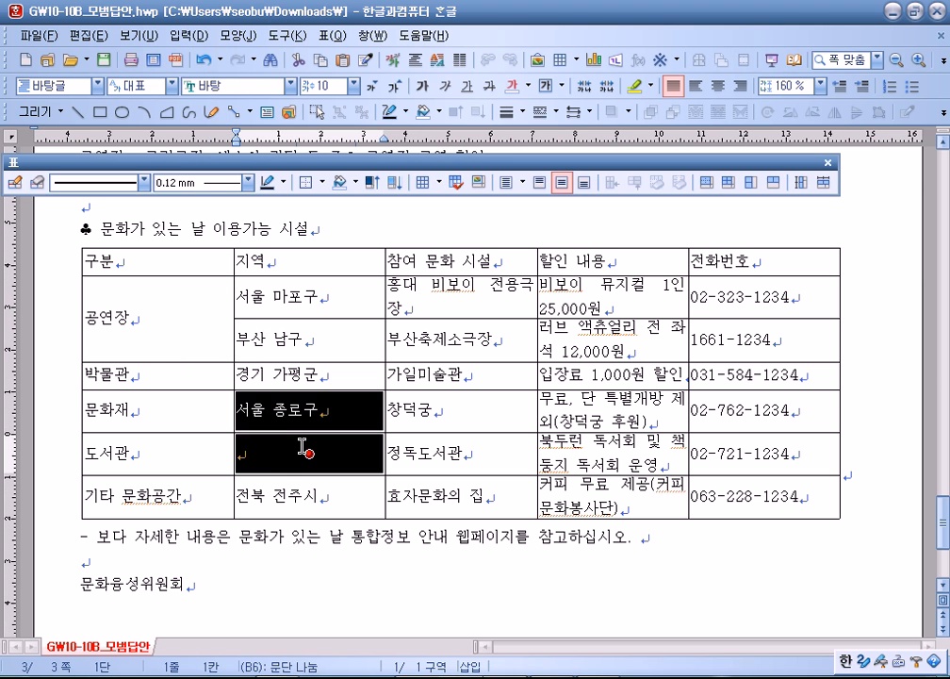
pyautogui.press('m')
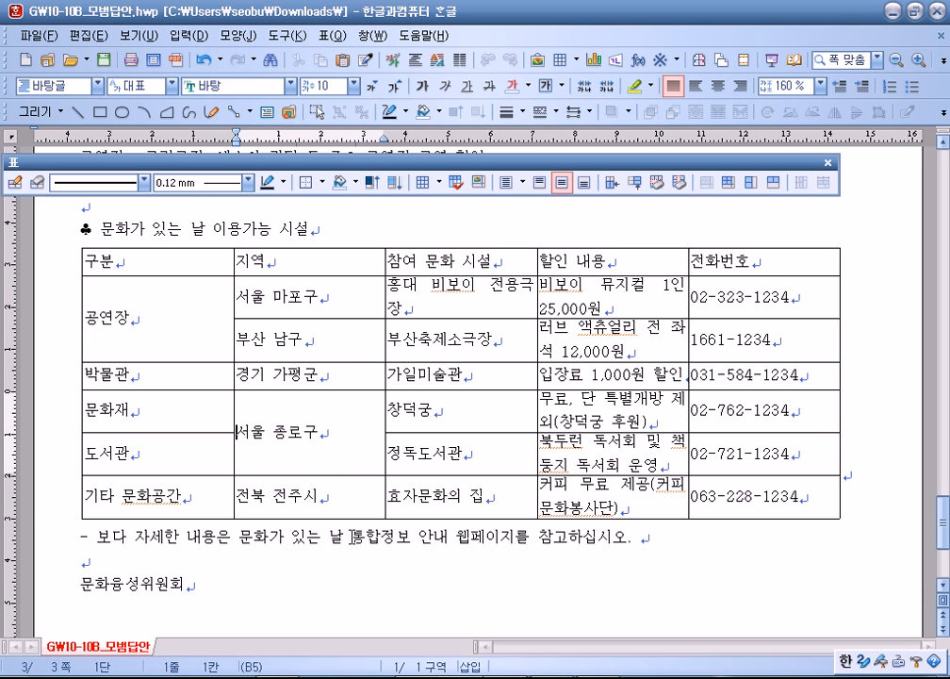
# Narrow the 구분, 지역 and 참여 문화 시설 columns to widen the 할인 내용 column
pyautogui.moveTo(234, 318); pyautogui.dragTo(199, 323)
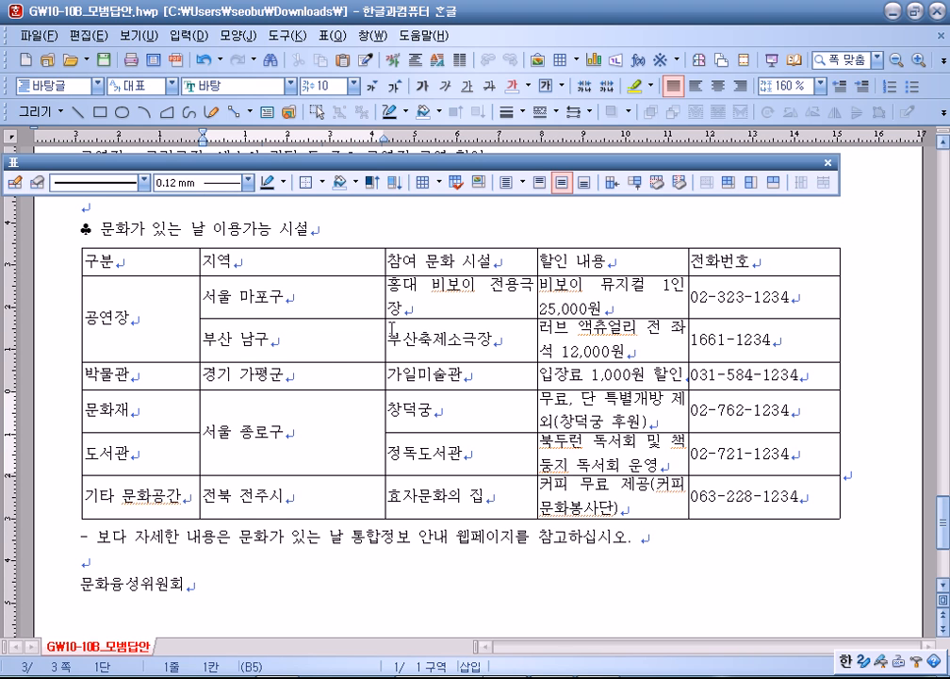
pyautogui.moveTo(385, 334); pyautogui.dragTo(310, 341)
pyautogui.moveTo(536, 338); pyautogui.dragTo(473, 339)
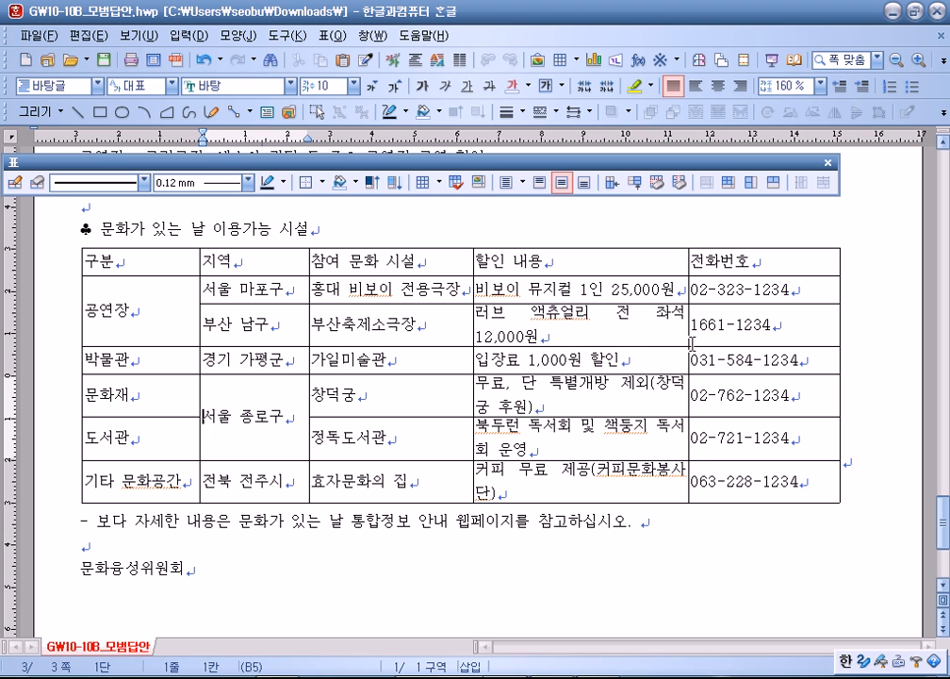
pyautogui.moveTo(688, 336); pyautogui.dragTo(714, 333)
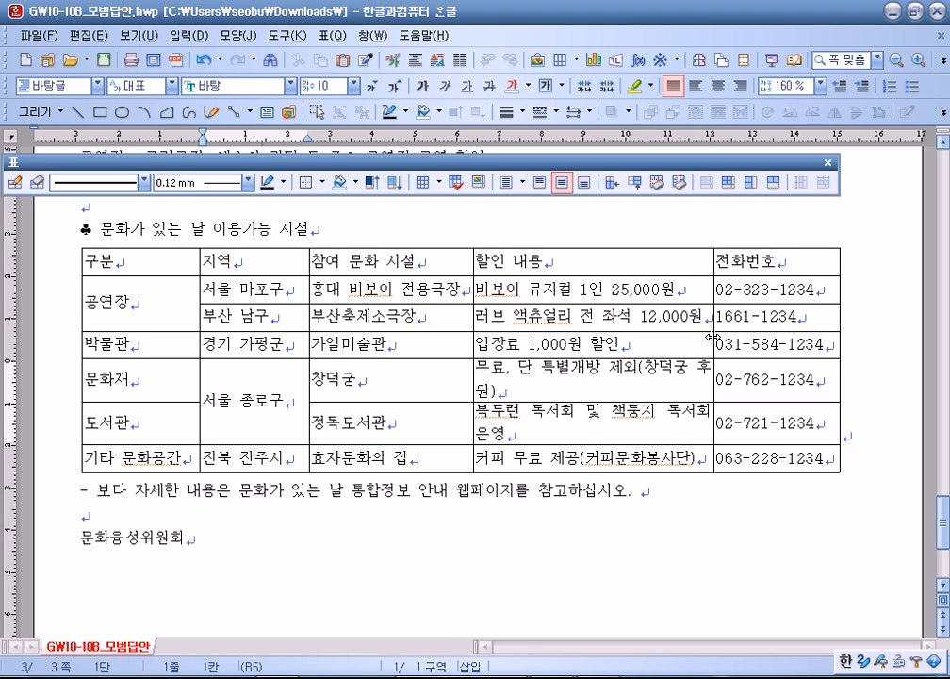
pyautogui.moveTo(471, 368); pyautogui.dragTo(468, 370)
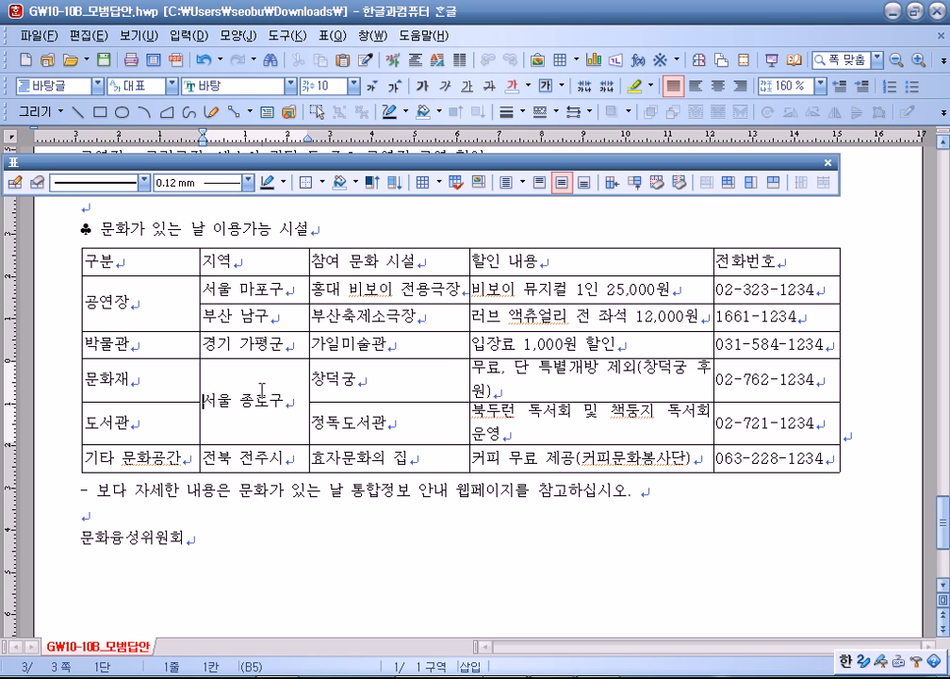
pyautogui.moveTo(309, 386); pyautogui.dragTo(300, 386)
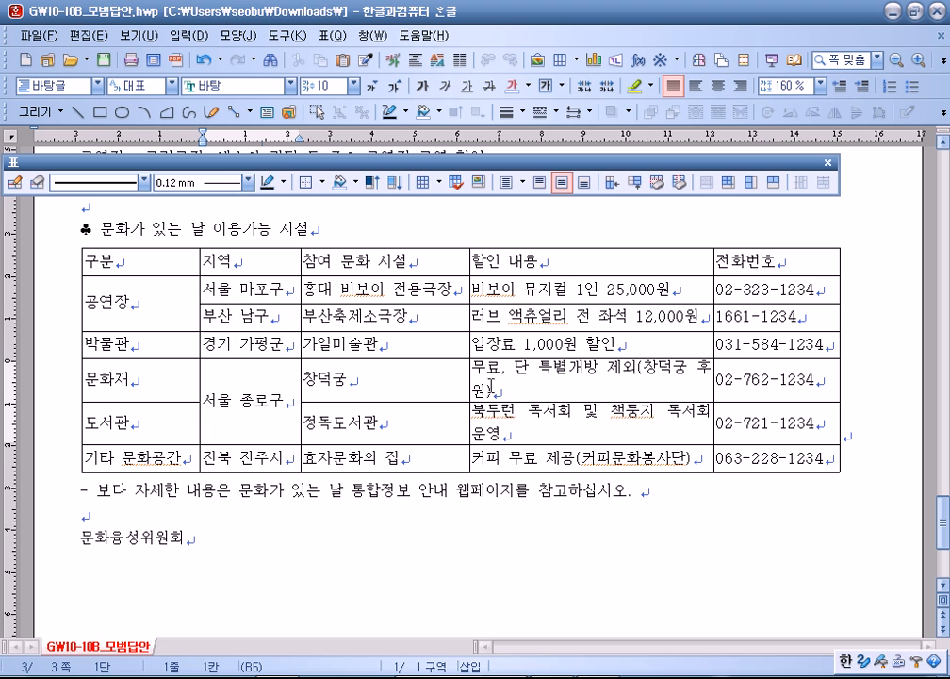
pyautogui.moveTo(469, 378); pyautogui.dragTo(458, 376)
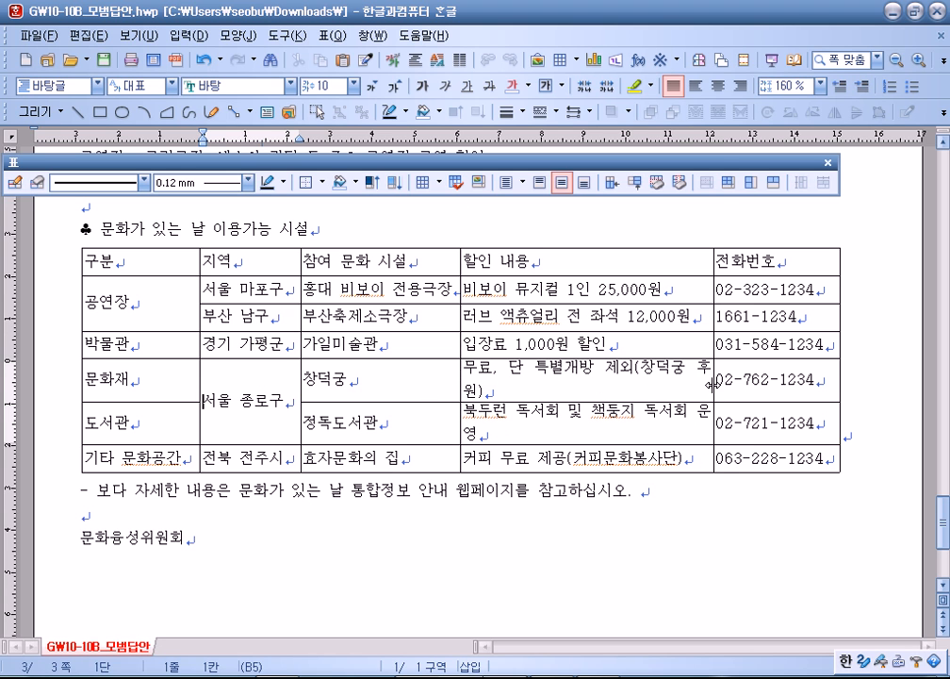
# Fine-tune column widths so every 할인 내용 row fits one line, then center all cell text
pyautogui.moveTo(715, 379); pyautogui.dragTo(724, 380)
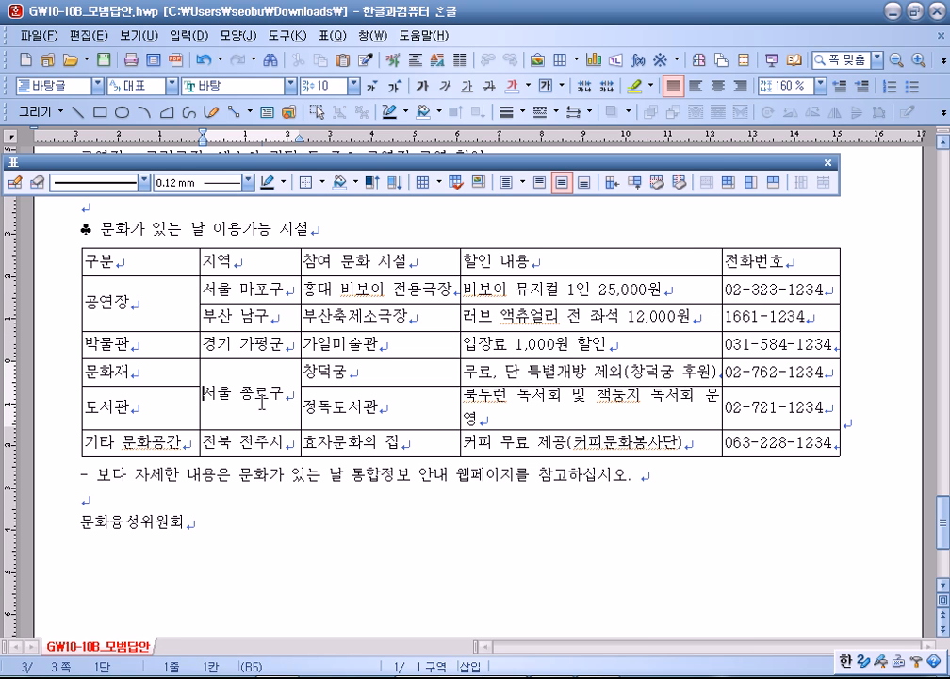
pyautogui.moveTo(197, 401); pyautogui.dragTo(192, 400)
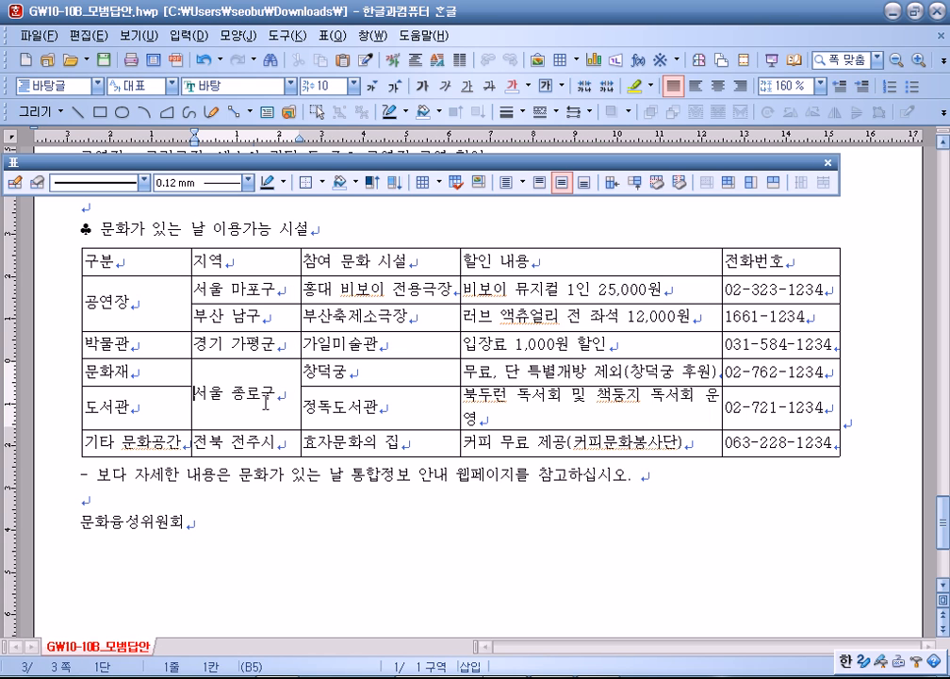
pyautogui.moveTo(294, 398); pyautogui.dragTo(288, 397)
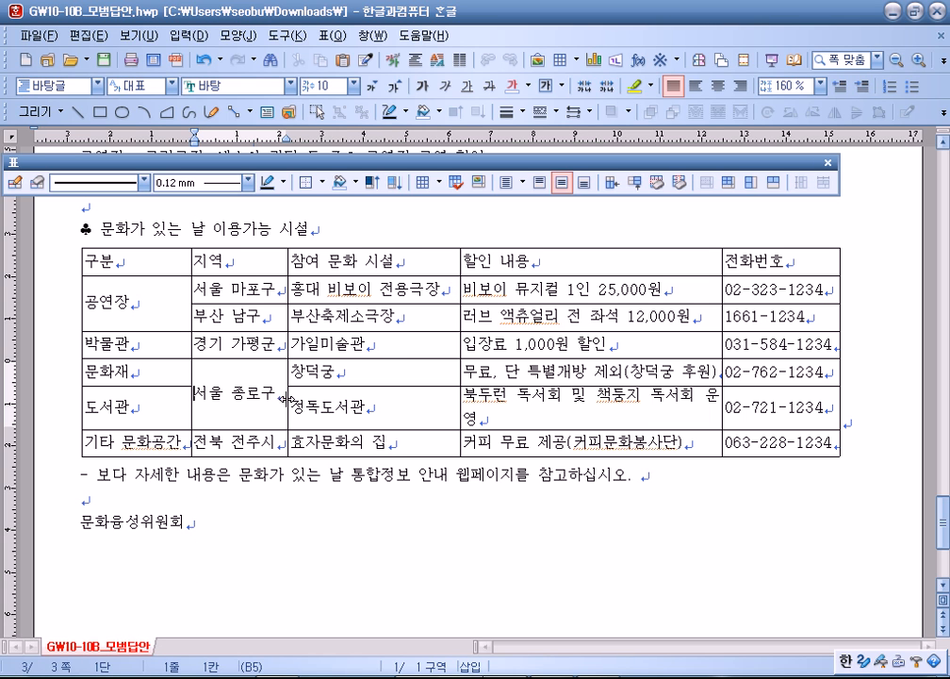
pyautogui.moveTo(460, 403); pyautogui.dragTo(453, 403)
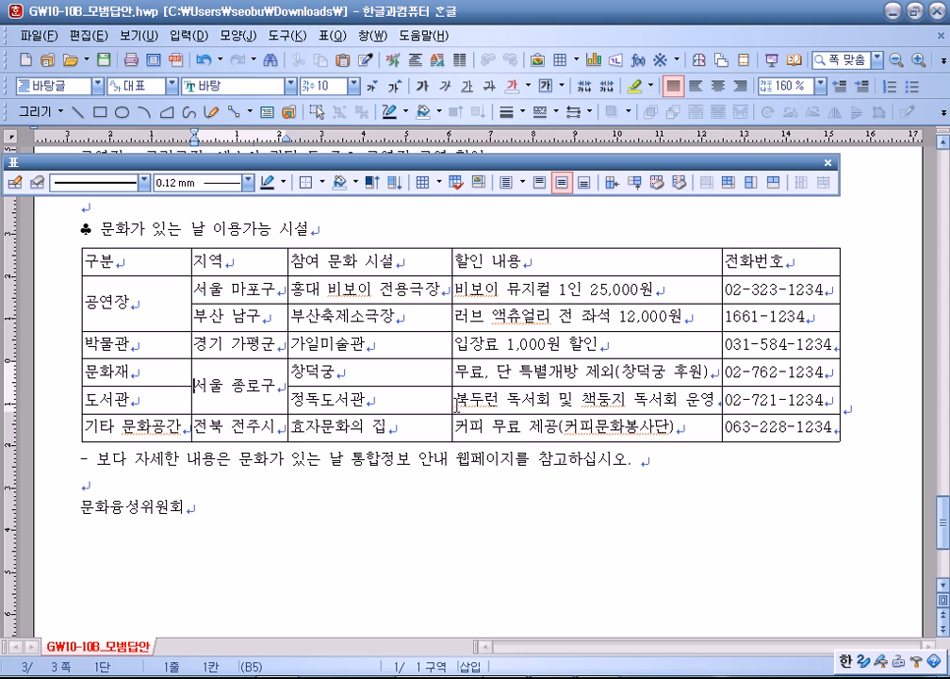
pyautogui.moveTo(163, 270); pyautogui.dragTo(752, 429)
pyautogui.hotkey('ctrl', 'shift', 'c')
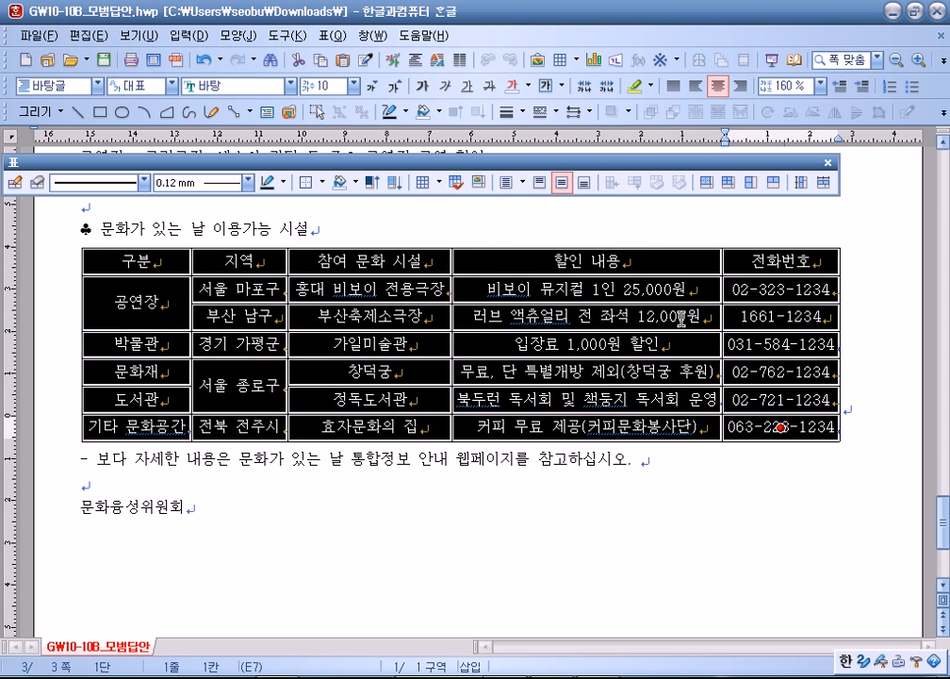
# Widen the 문화가 있는 날 facilities table to the right so it spans the full text width
pyautogui.click(614, 600)
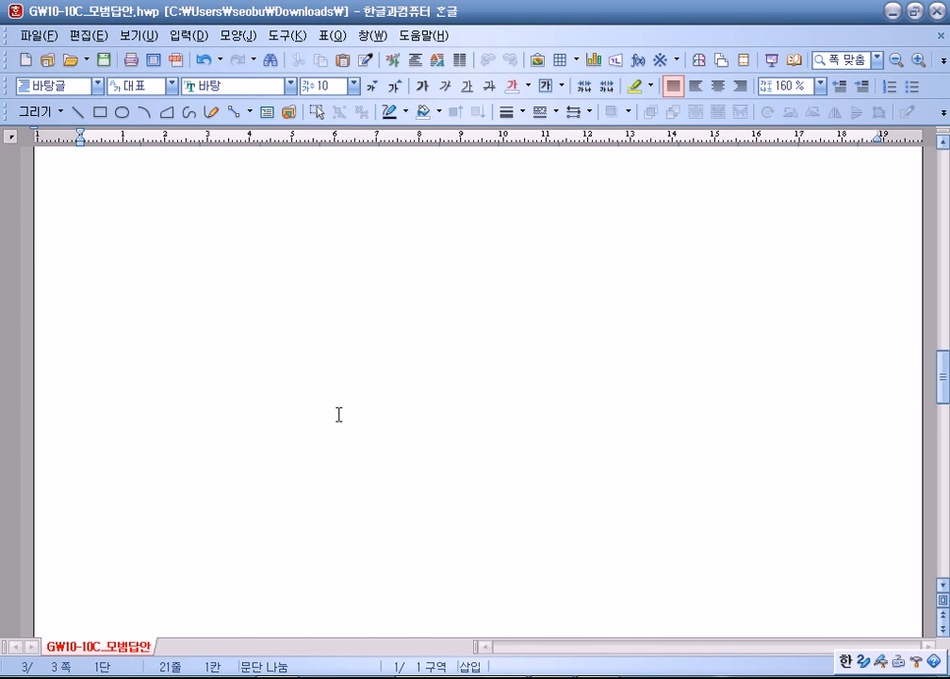
pyautogui.scroll(-20, 338, 414)
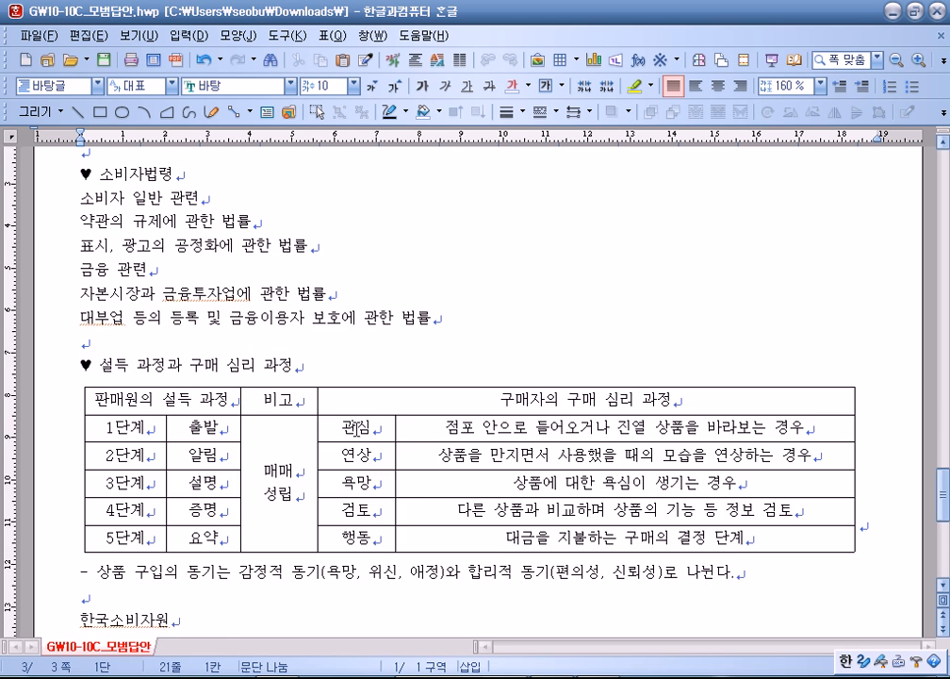
pyautogui.scroll(4, 366, 424)
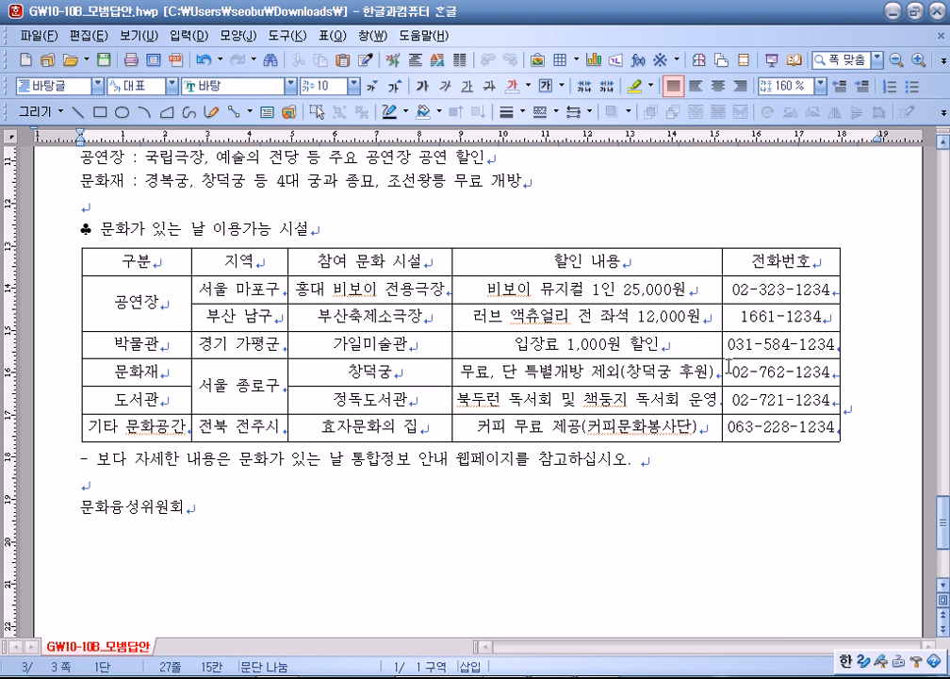
pyautogui.click(741, 484)
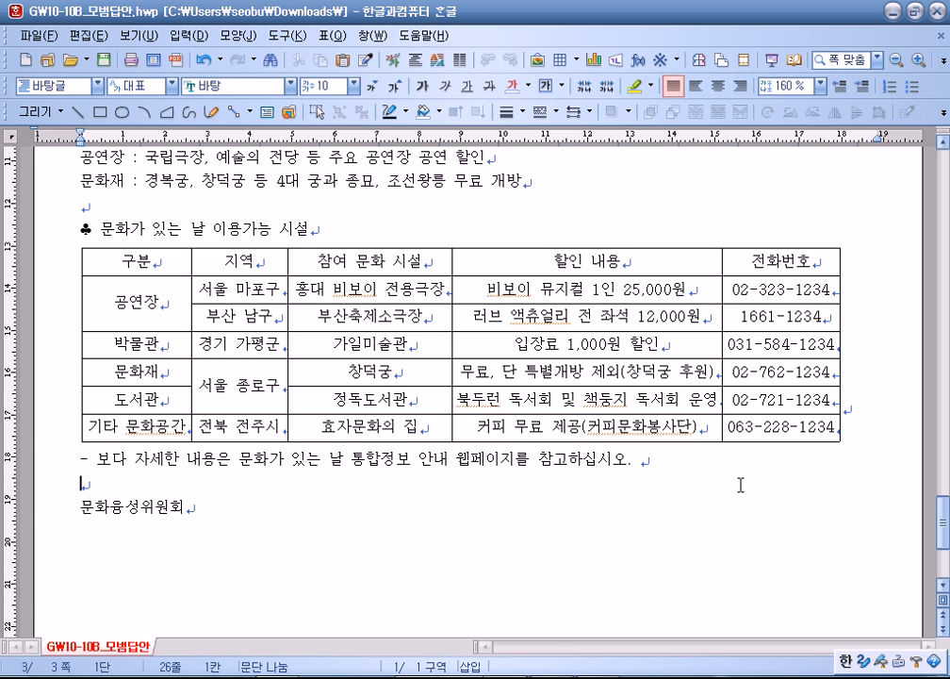
pyautogui.click(843, 351)
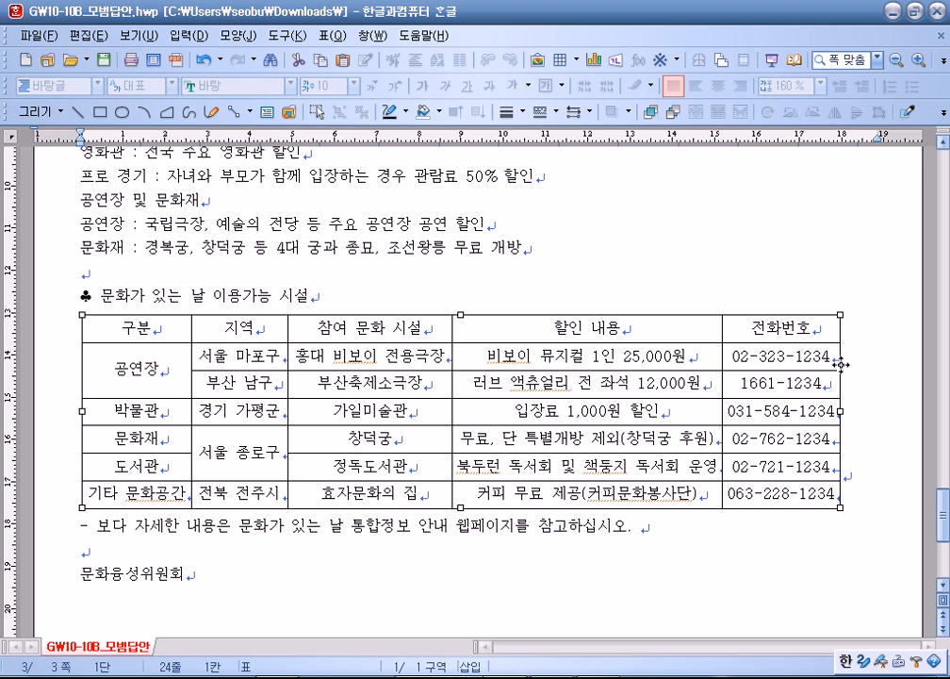
pyautogui.moveTo(839, 410); pyautogui.dragTo(869, 411)
pyautogui.click(798, 544)
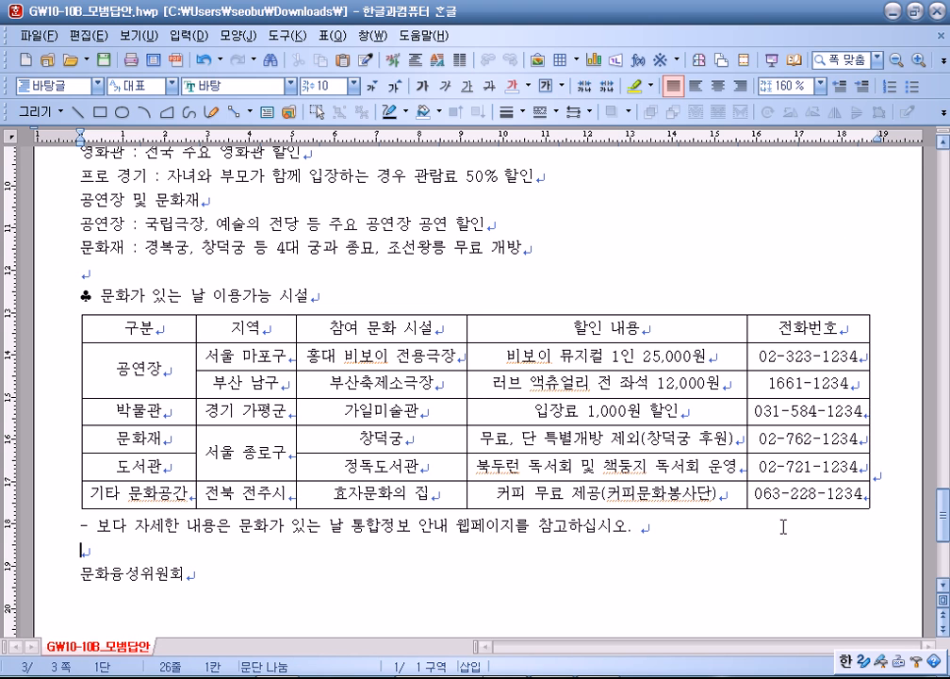
pyautogui.moveTo(878, 140); pyautogui.dragTo(878, 141)
pyautogui.moveTo(878, 140); pyautogui.dragTo(878, 149)
pyautogui.click(450, 223)
pyautogui.scroll(3, 556, 360)
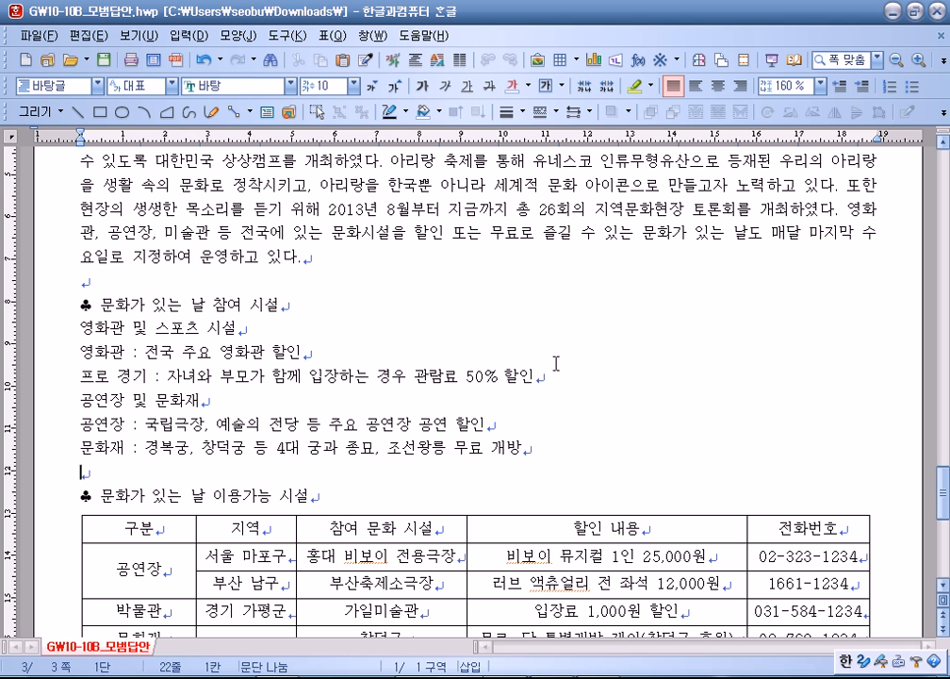
# Switch to the GW10-10A answer document and place the caret below the closing note
pyautogui.hotkey('alt', 'Tab')
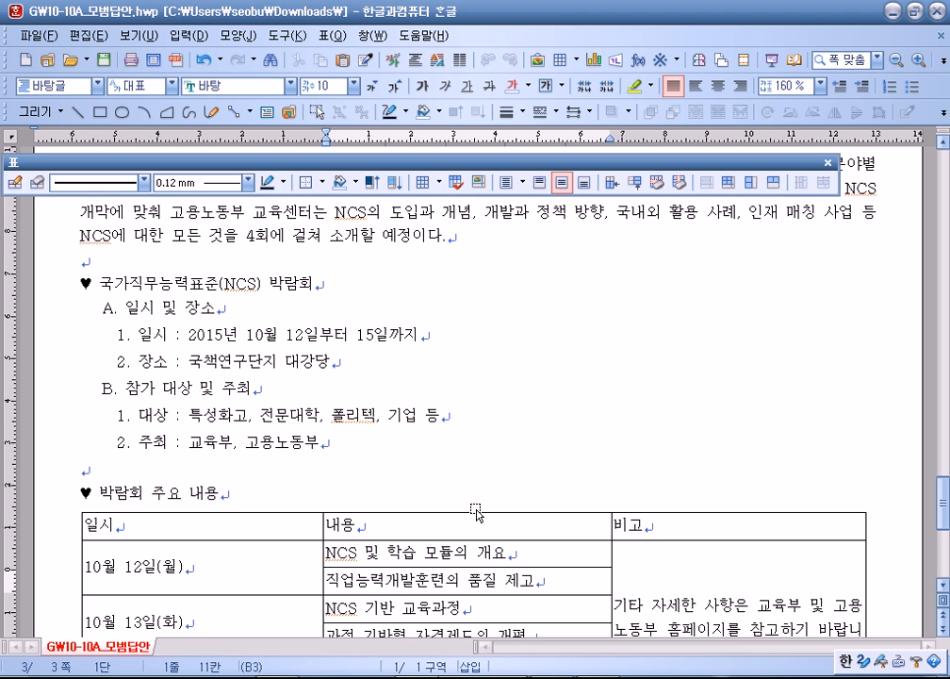
pyautogui.scroll(-6, 476, 513)
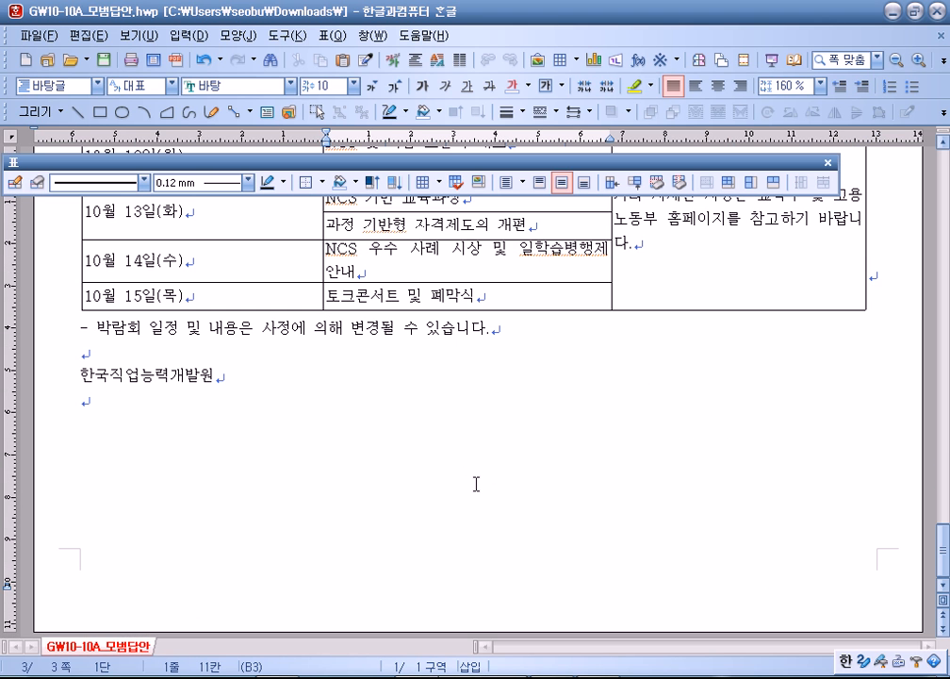
pyautogui.scroll(3, 476, 490)
pyautogui.click(481, 561)
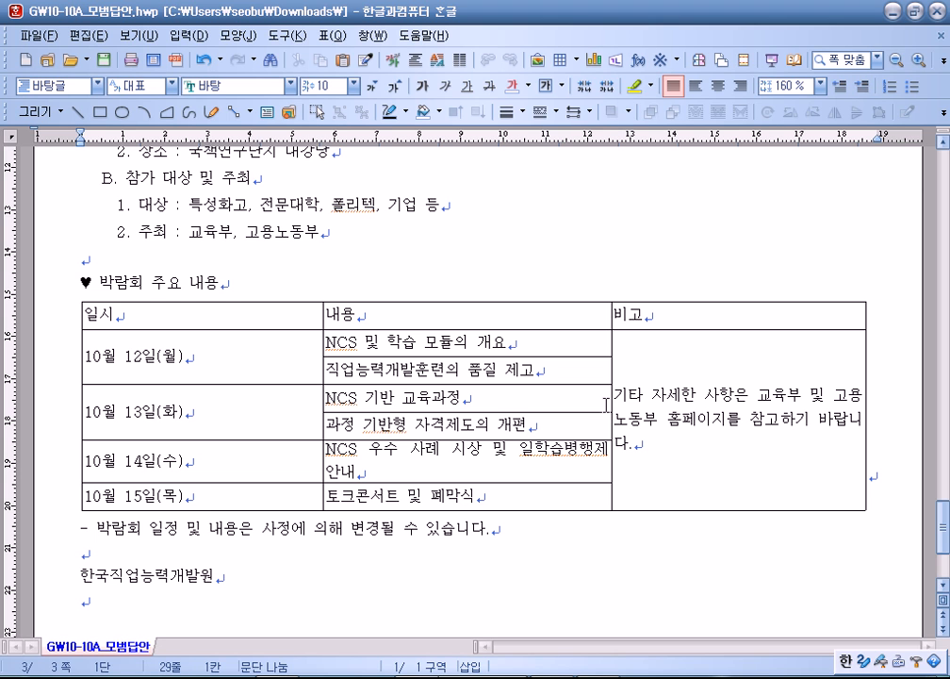
# Break the 비고 remark onto new lines before 교육부, 홈페이지를 and 바랍니다, removing leading spaces
pyautogui.click(746, 396)
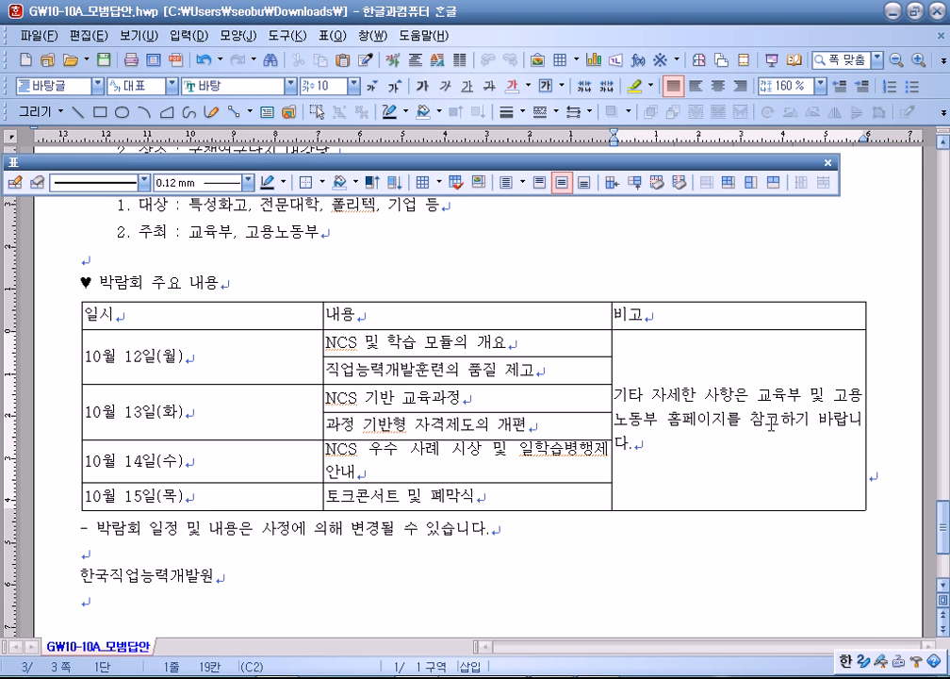
pyautogui.press('Return')
pyautogui.press('Delete')
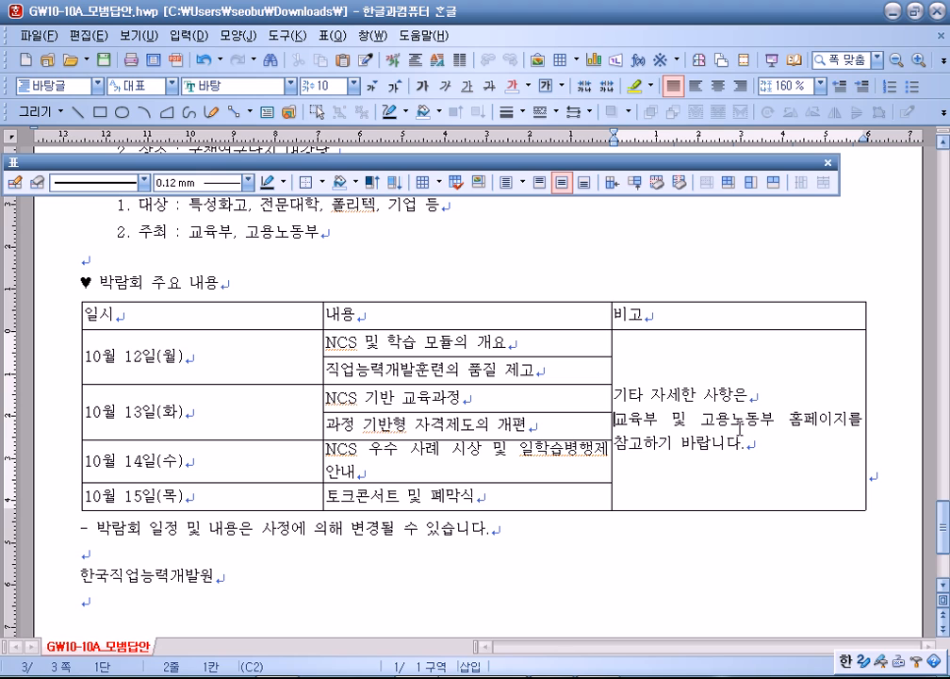
pyautogui.click(787, 430)
pyautogui.press('Return')
pyautogui.press('Delete')
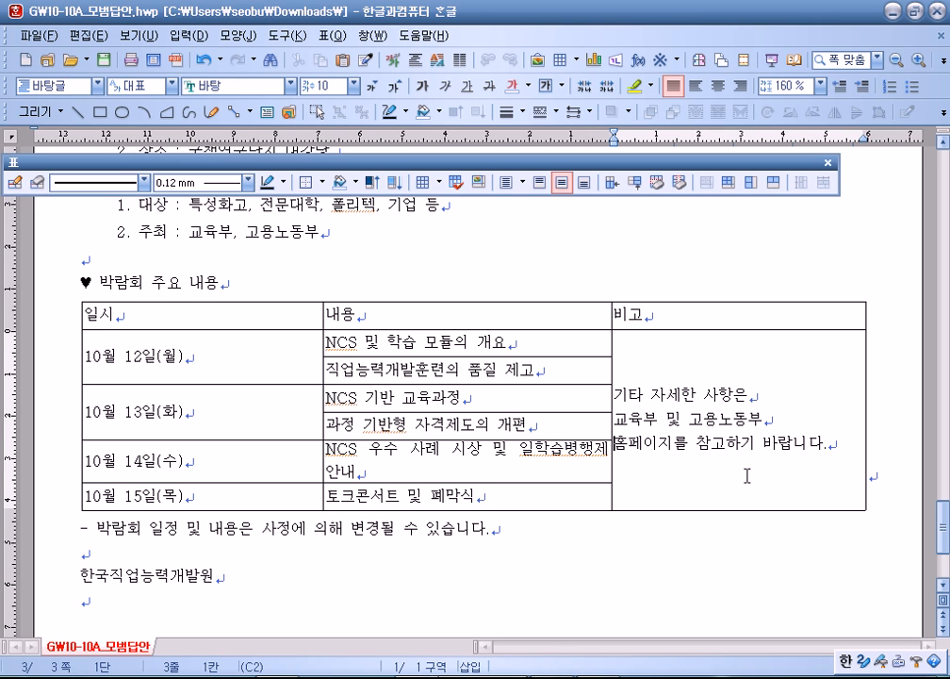
pyautogui.click(769, 445)
pyautogui.press('Return')
pyautogui.press('Delete')
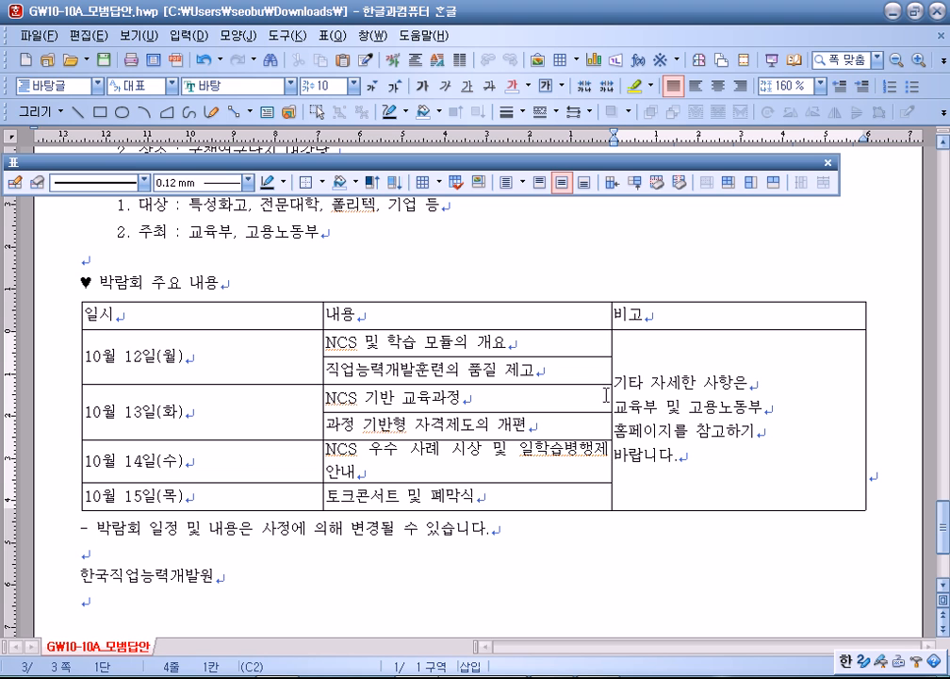
# Widen the 내용 column, undo, then widen it again by a smaller amount
pyautogui.moveTo(613, 393); pyautogui.dragTo(722, 392)
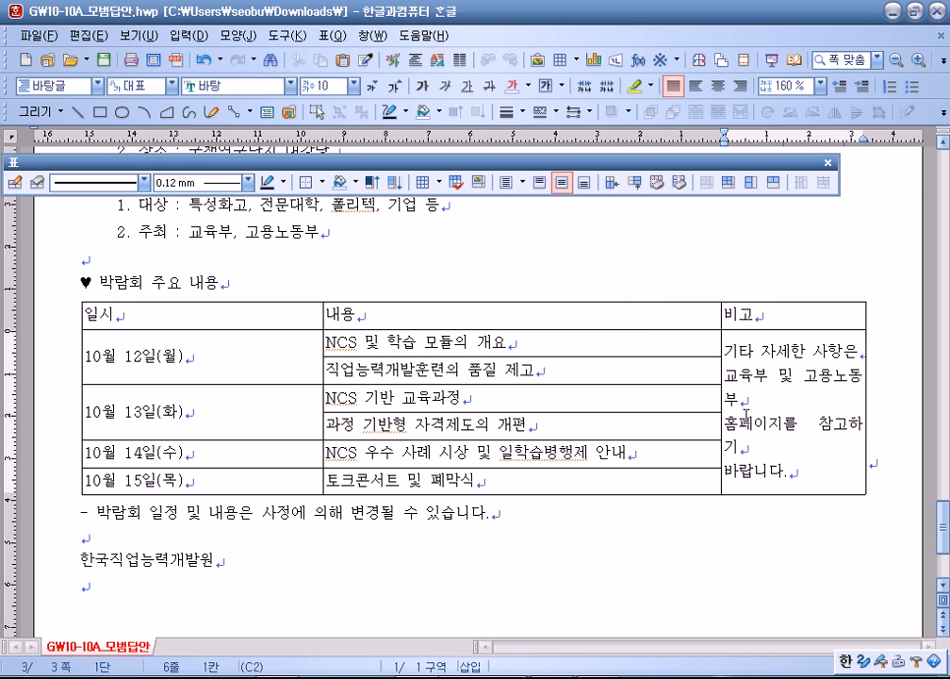
pyautogui.hotkey('ctrl', 'z')
pyautogui.hotkey('ctrl', 'z')
pyautogui.hotkey('ctrl', 'z')
pyautogui.hotkey('ctrl', 'z')
pyautogui.hotkey('ctrl', 'z')
pyautogui.hotkey('ctrl', 'z')
pyautogui.hotkey('ctrl', 'z')
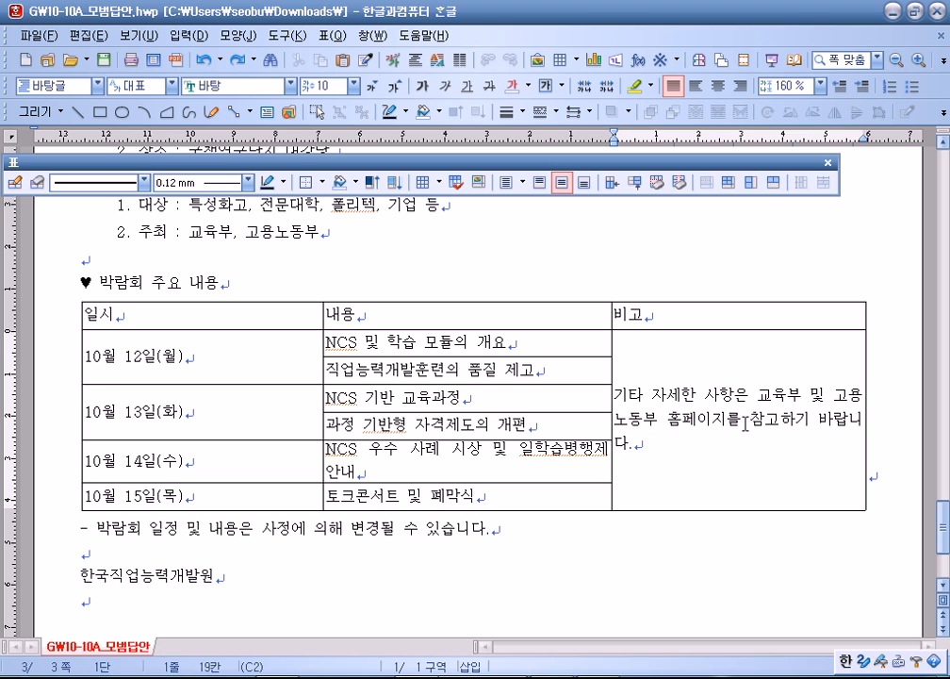
pyautogui.moveTo(611, 401); pyautogui.dragTo(709, 375)
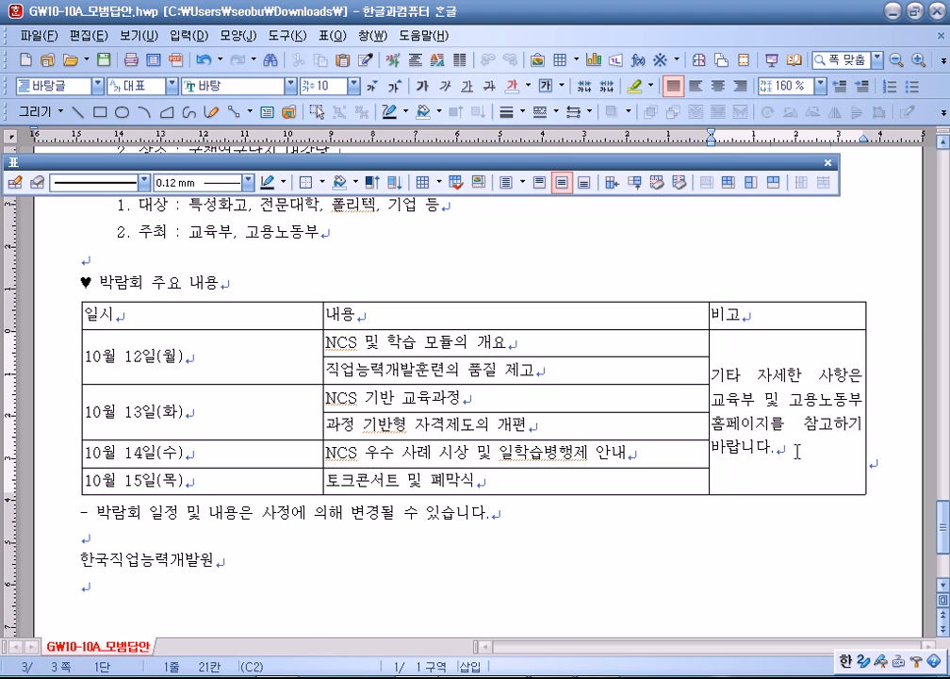
# Centre-align the text in every cell of the schedule table
pyautogui.moveTo(796, 451); pyautogui.dragTo(718, 374)
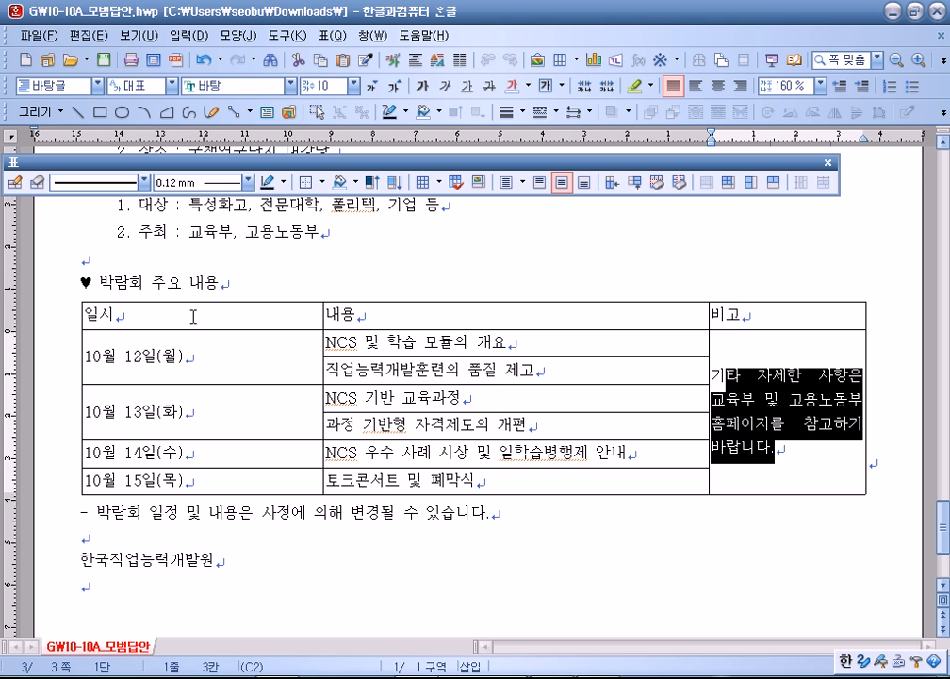
pyautogui.moveTo(181, 316); pyautogui.dragTo(787, 412)
pyautogui.hotkey('ctrl', 'shift', 'c')
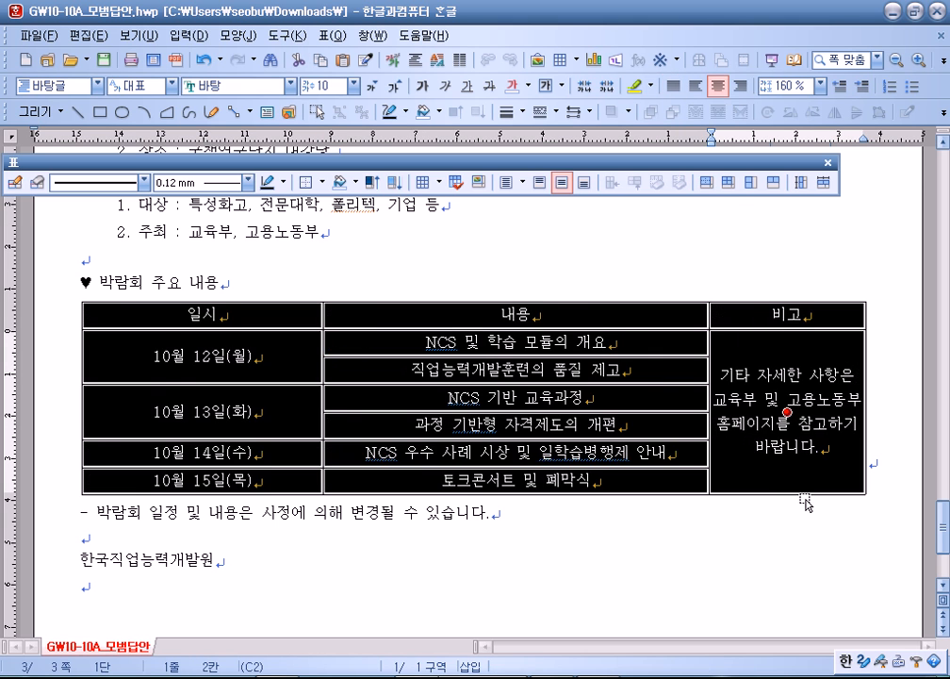
pyautogui.click(813, 538)
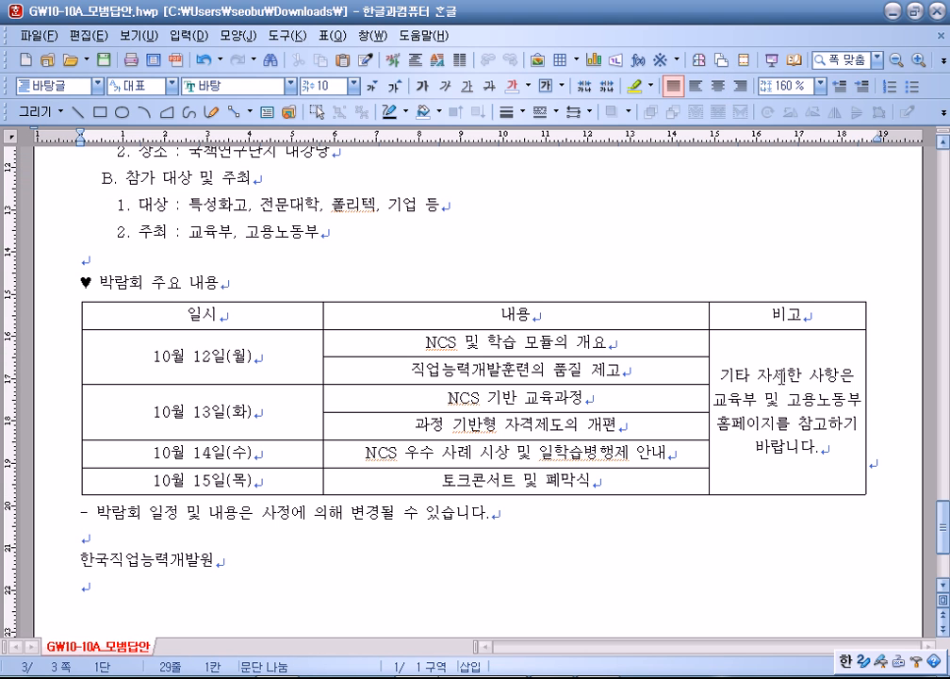
# Widen the 비고 column slightly and narrow the 일시 column to give 내용 more room
pyautogui.click(851, 375)
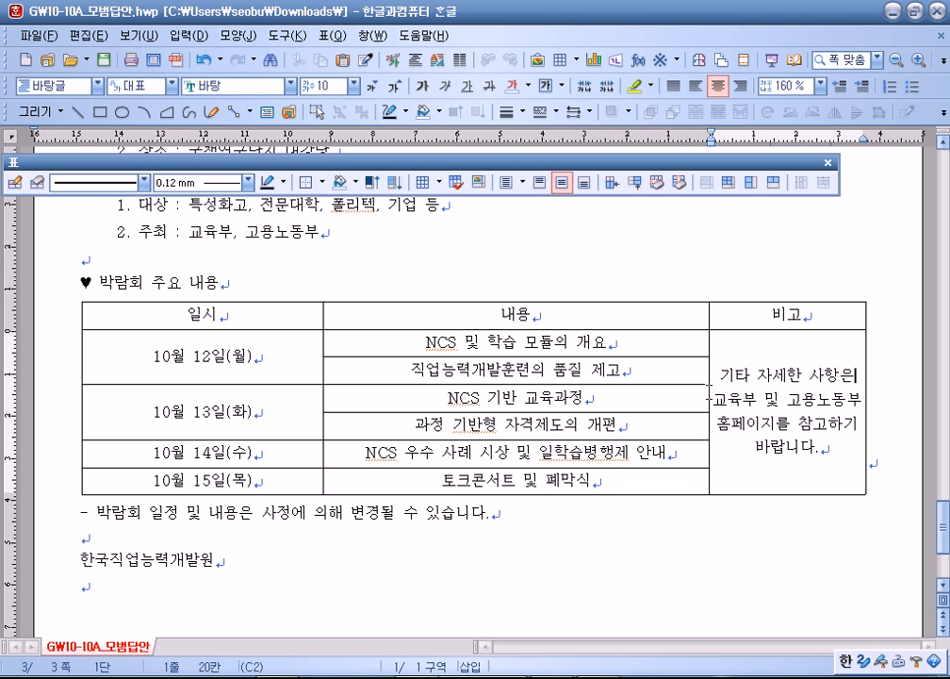
pyautogui.moveTo(706, 392)
pyautogui.mouseDown()
pyautogui.moveTo(699, 413)
pyautogui.moveTo(682, 394)
pyautogui.moveTo(657, 397)
pyautogui.moveTo(674, 397)
pyautogui.mouseUp()
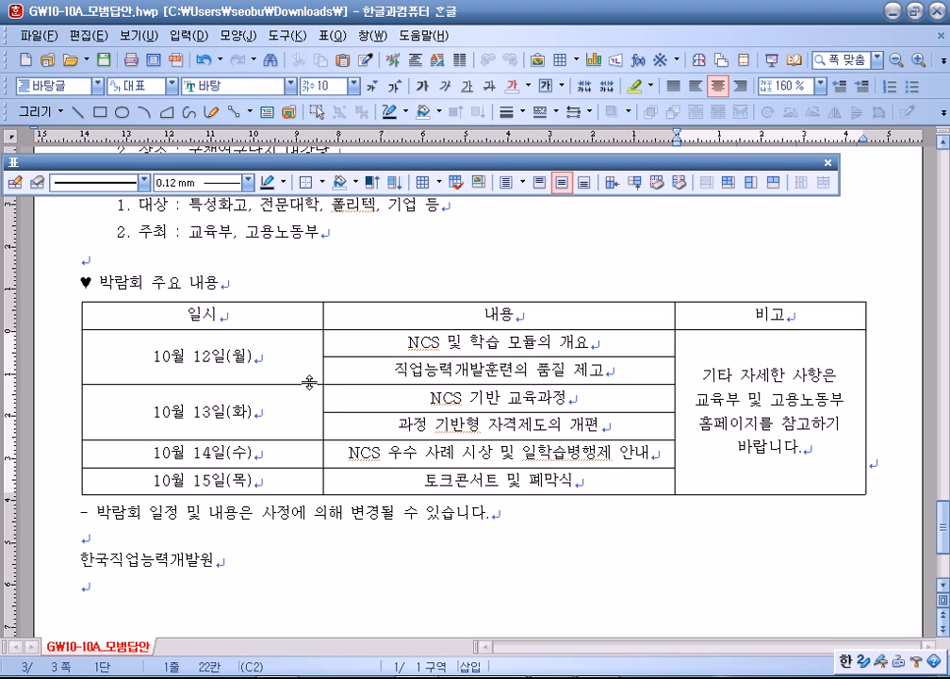
pyautogui.moveTo(273, 362); pyautogui.dragTo(249, 358)
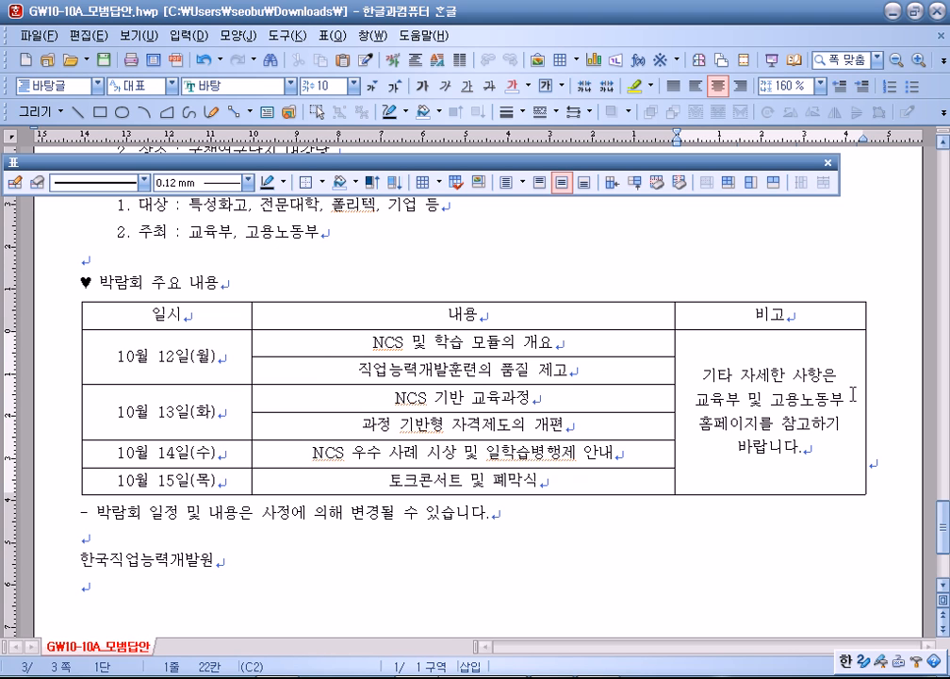
pyautogui.scroll(10, 851, 393)
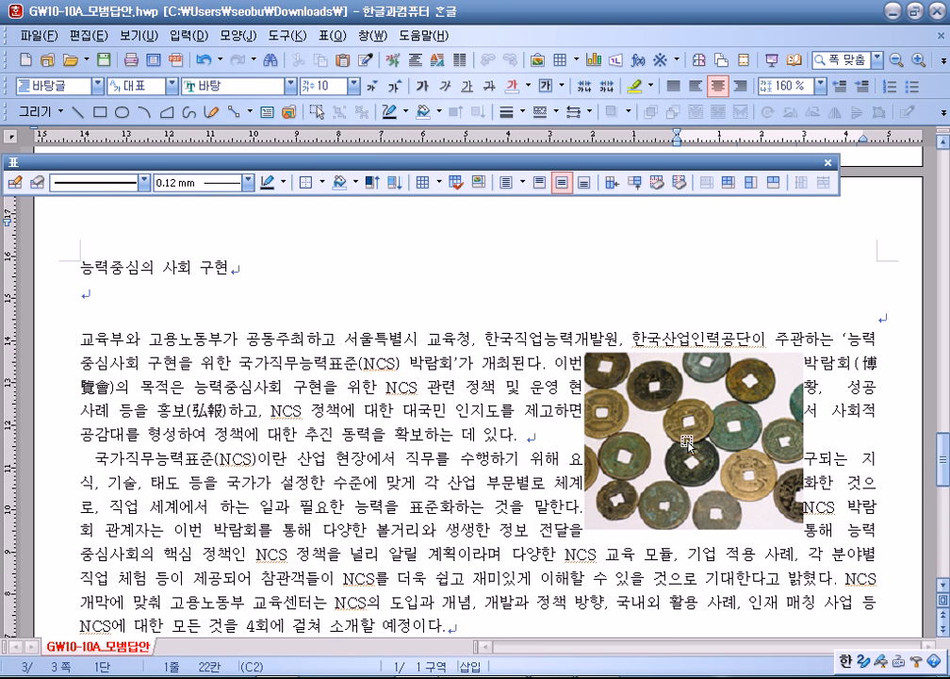
pyautogui.click(442, 386)
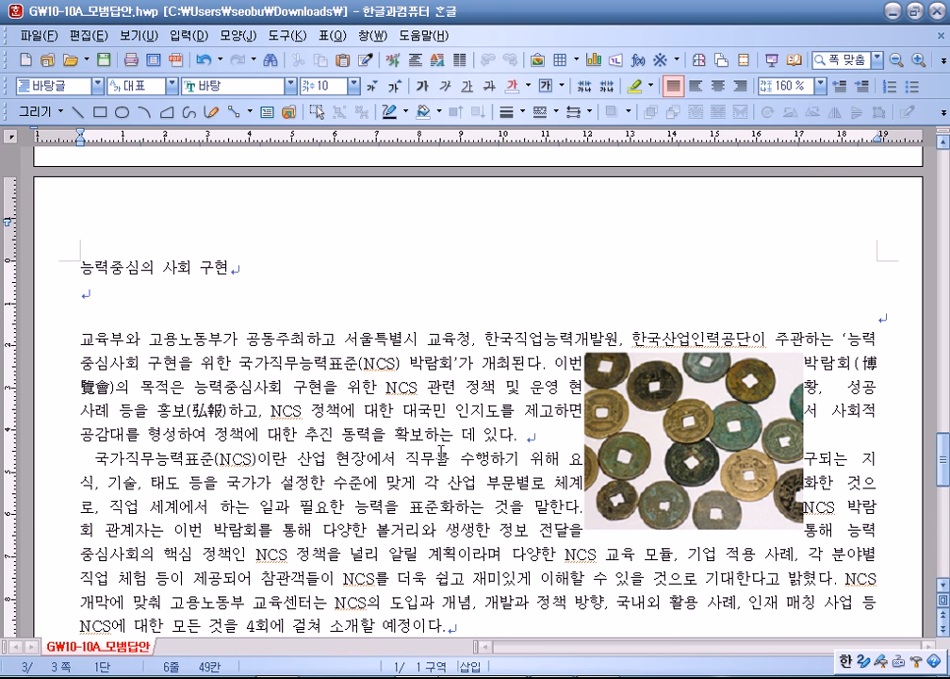
pyautogui.click(876, 346)
pyautogui.scroll(-8, 830, 387)
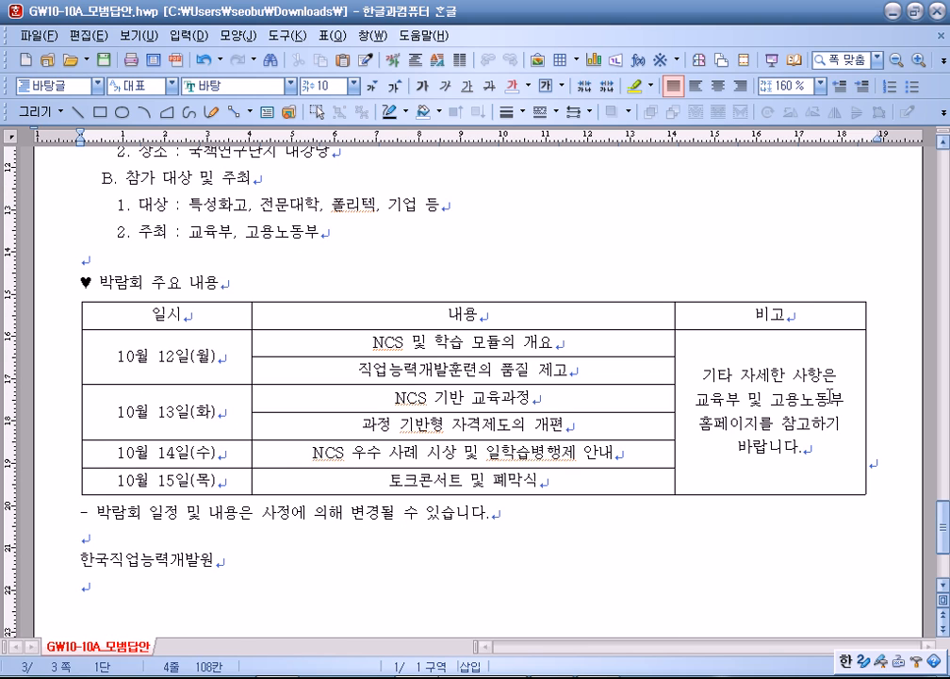
pyautogui.scroll(8, 829, 386)
pyautogui.moveTo(270, 280); pyautogui.dragTo(404, 424)
pyautogui.scroll(-5, 424, 437)
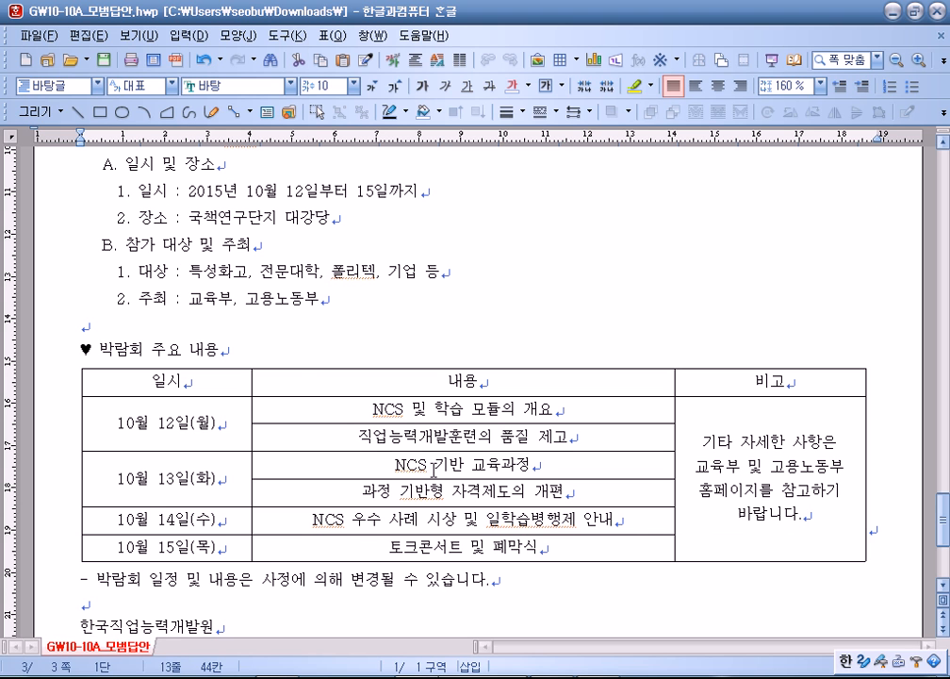
pyautogui.scroll(8, 430, 471)
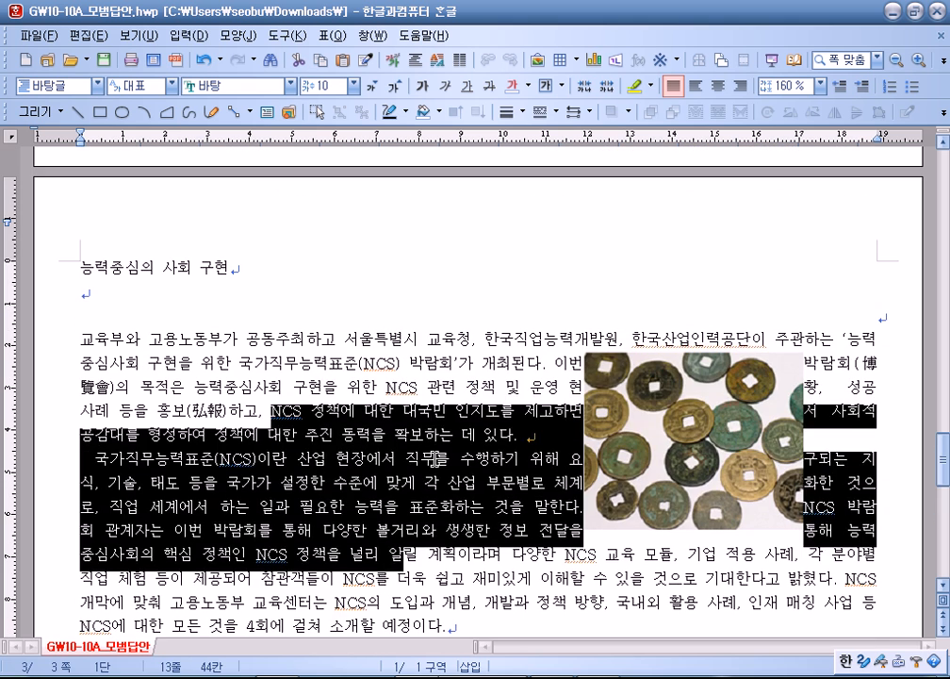
pyautogui.scroll(10, 405, 450)
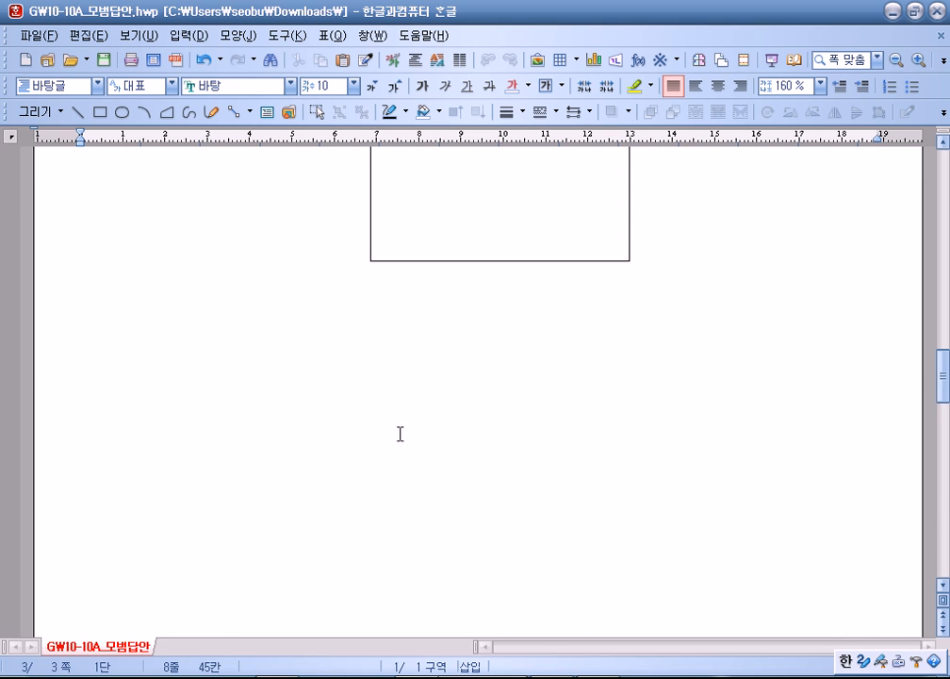
pyautogui.scroll(-3, 377, 443)
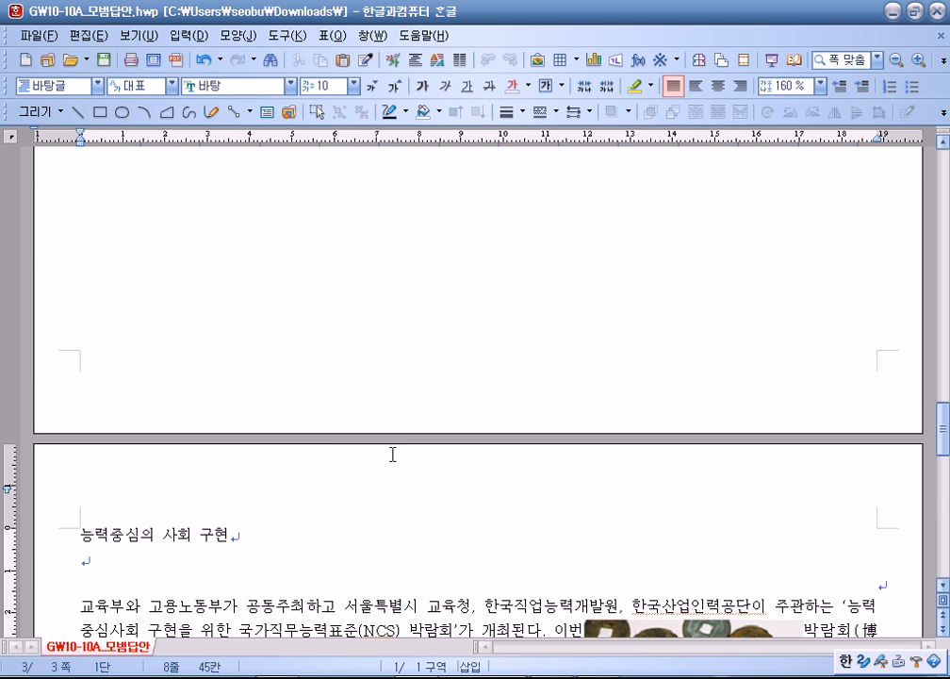
pyautogui.scroll(-3, 395, 460)
pyautogui.scroll(7, 222, 432)
pyautogui.scroll(-3, 170, 412)
pyautogui.scroll(-15, 166, 408)
pyautogui.scroll(3, 166, 407)
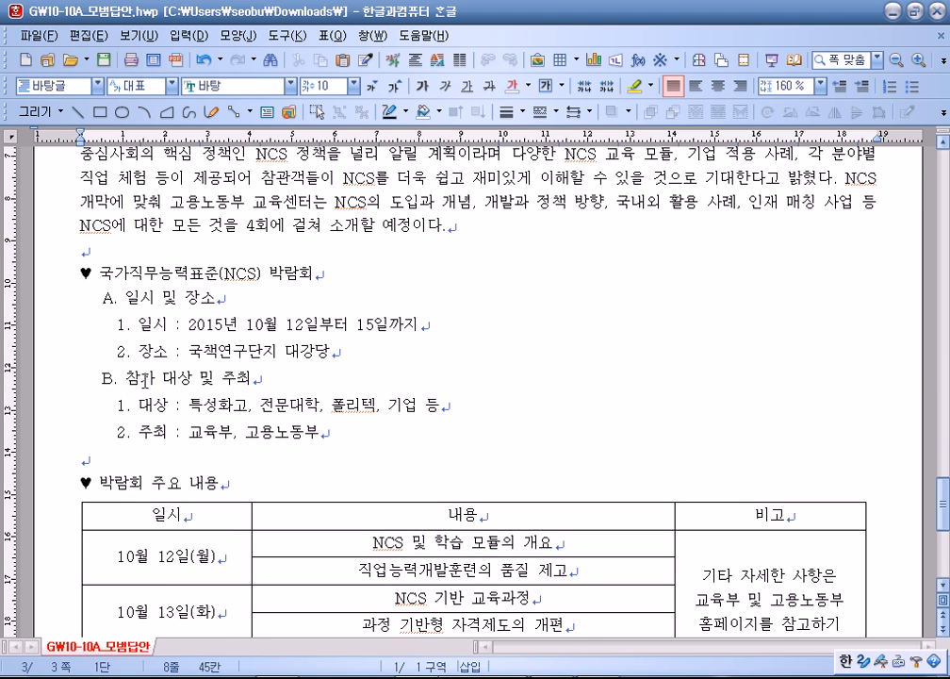
# Set the ♥ 국가직무능력표준(NCS) 박람회 and ♥ 박람회 주요 내용 headings to 돋움 18 pt
pyautogui.moveTo(78, 283); pyautogui.dragTo(314, 275)
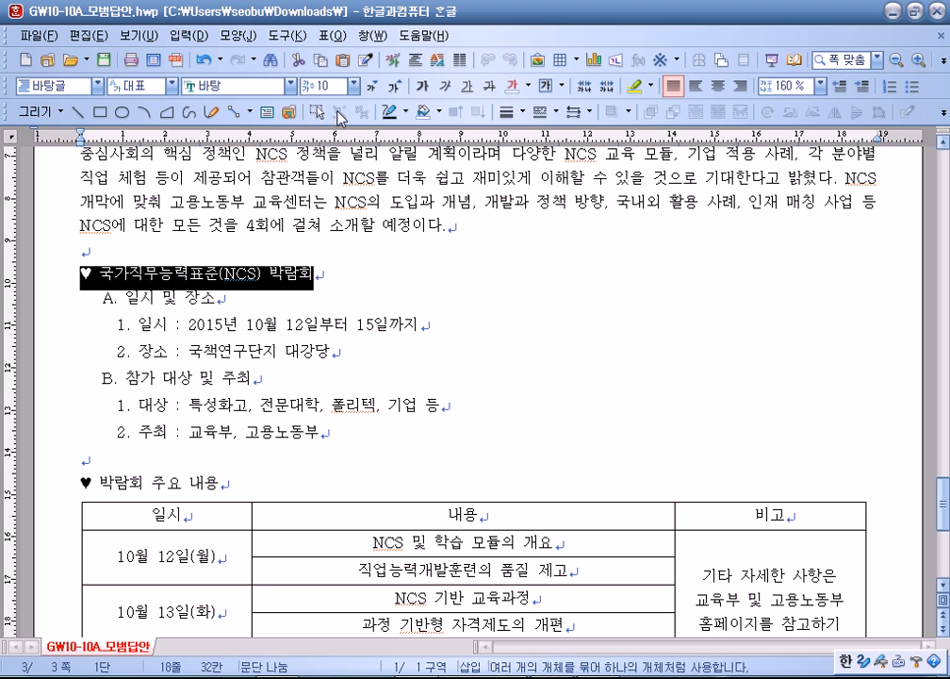
pyautogui.click(294, 88)
pyautogui.click(222, 154)
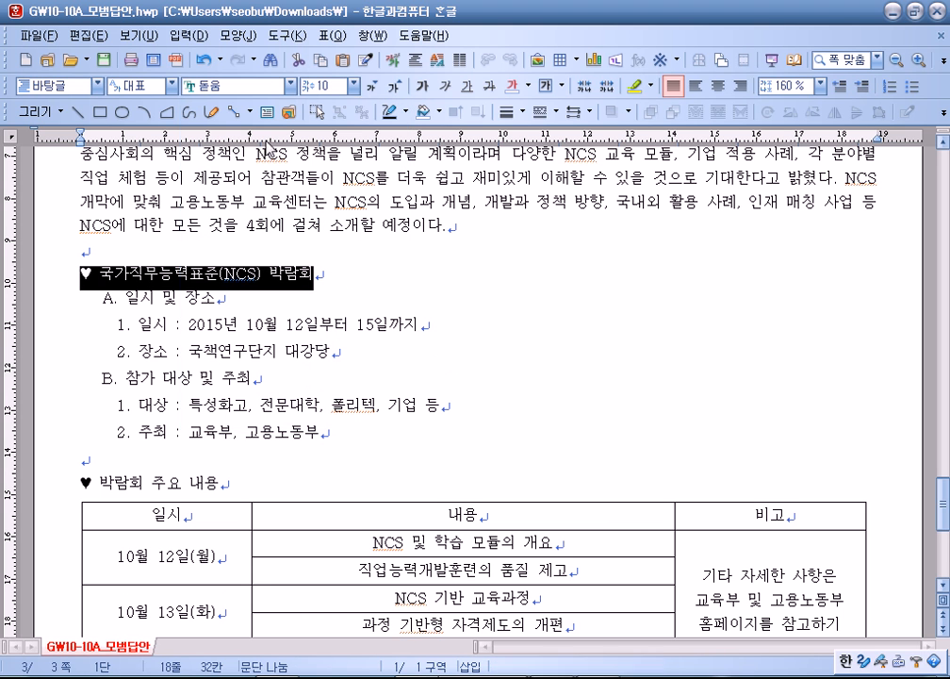
pyautogui.click(345, 85)
pyautogui.write('18')
pyautogui.press('Return')
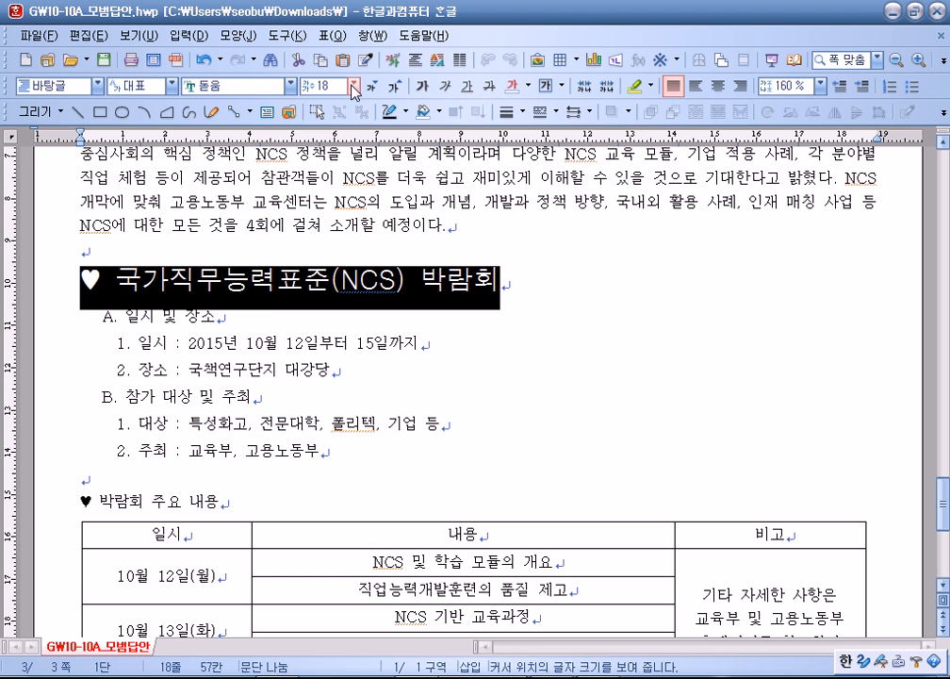
pyautogui.moveTo(83, 502); pyautogui.dragTo(258, 502)
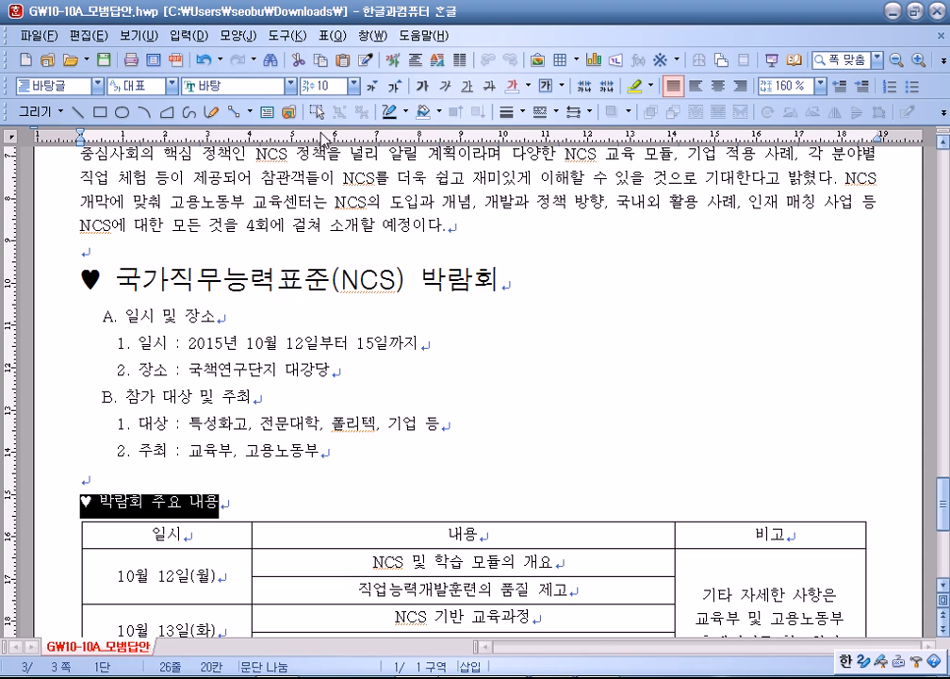
pyautogui.click(291, 86)
pyautogui.click(244, 149)
pyautogui.click(330, 86)
pyautogui.write('18')
pyautogui.press('Return')
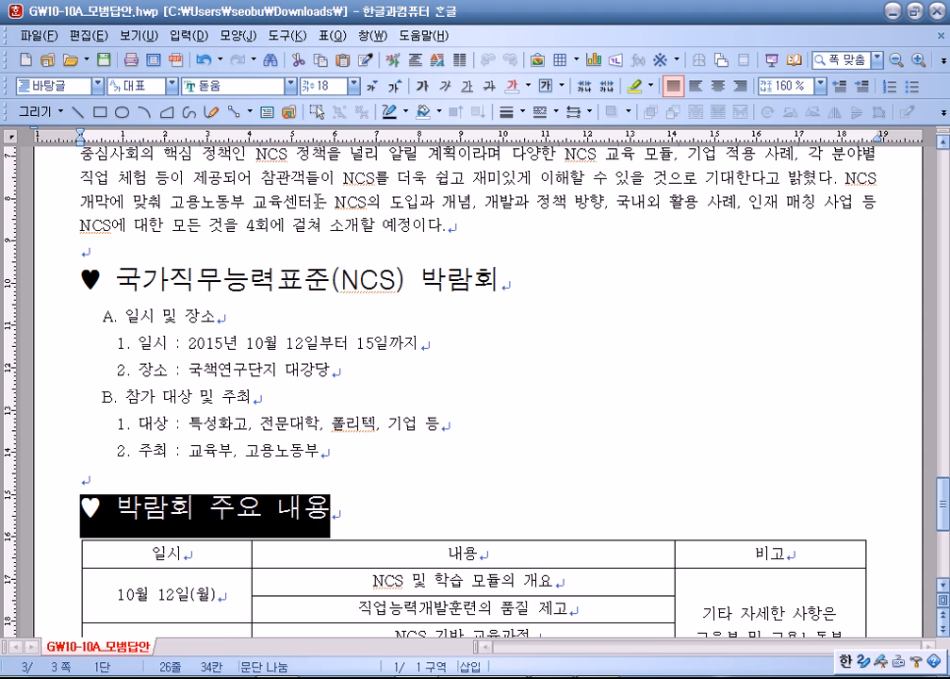
# Give the NCS 박람회 heading text white colour with blue shading via 글자 모양
pyautogui.moveTo(115, 279); pyautogui.dragTo(497, 280)
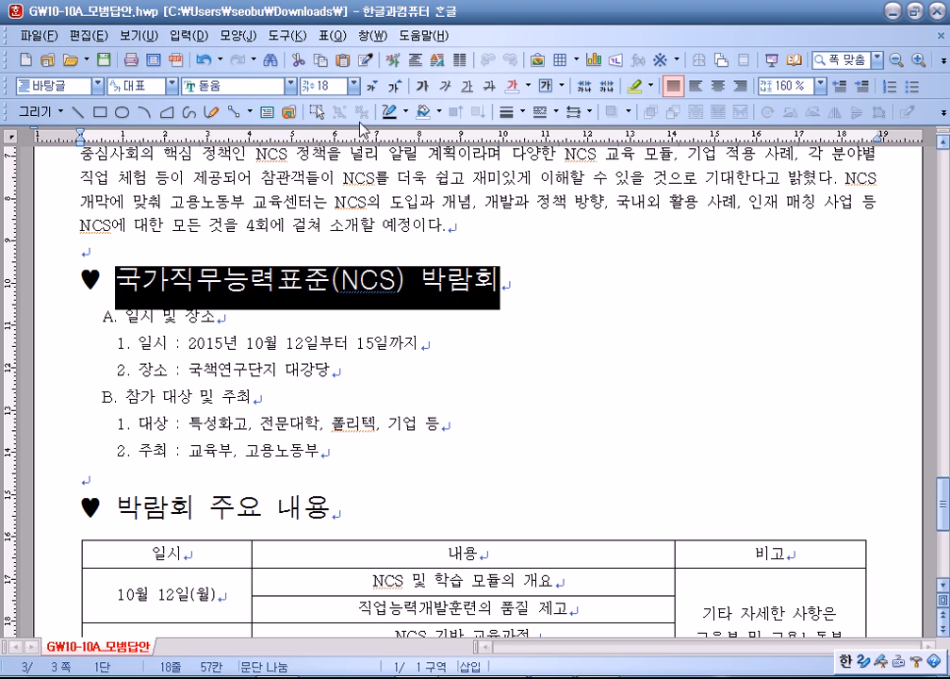
pyautogui.click(238, 36)
pyautogui.click(250, 59)
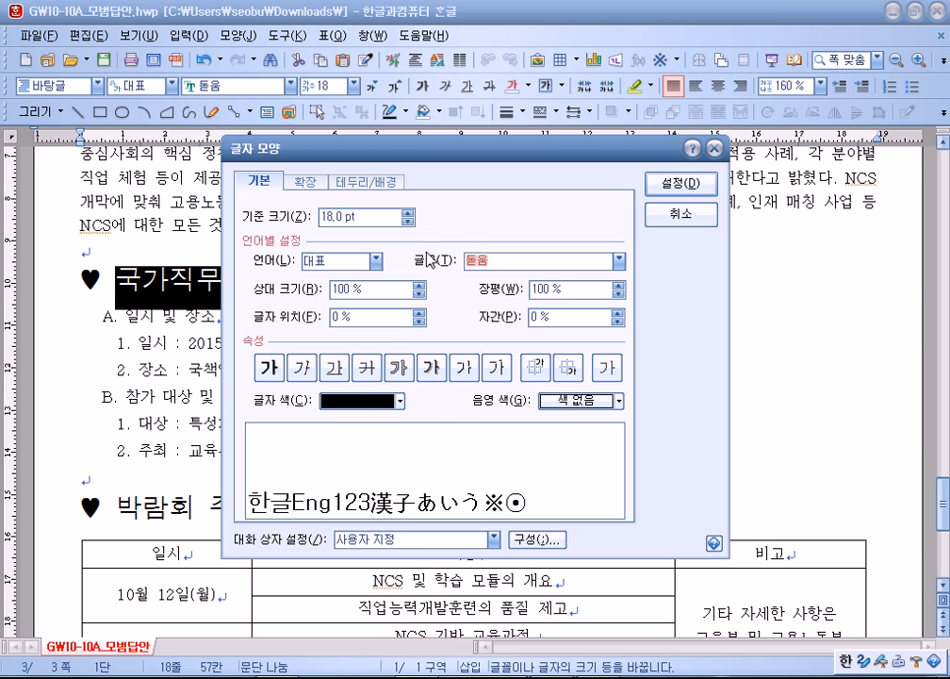
pyautogui.click(358, 402)
pyautogui.click(331, 439)
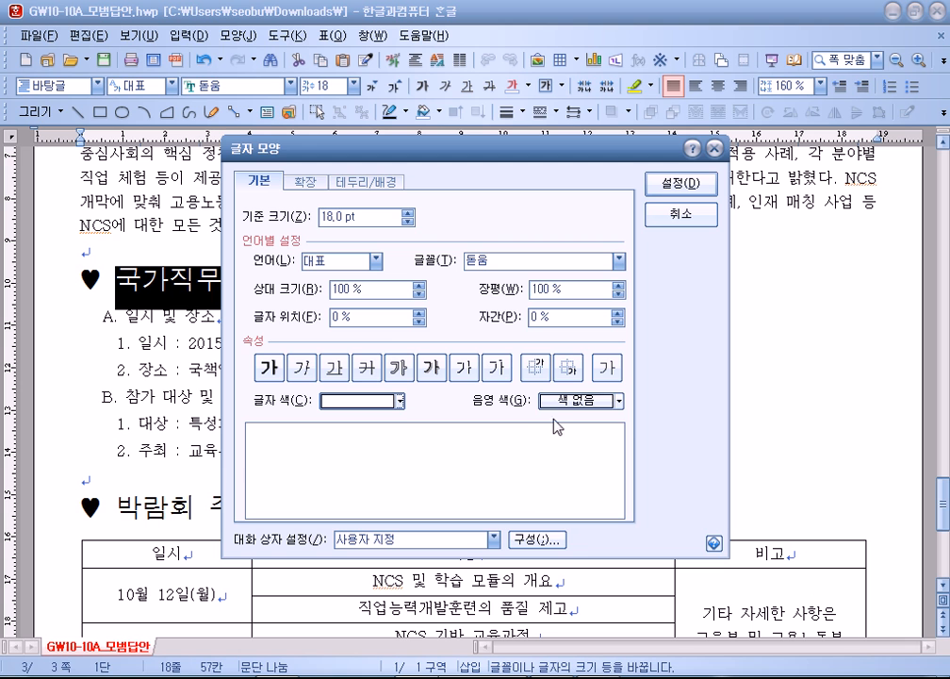
pyautogui.click(619, 400)
pyautogui.click(592, 430)
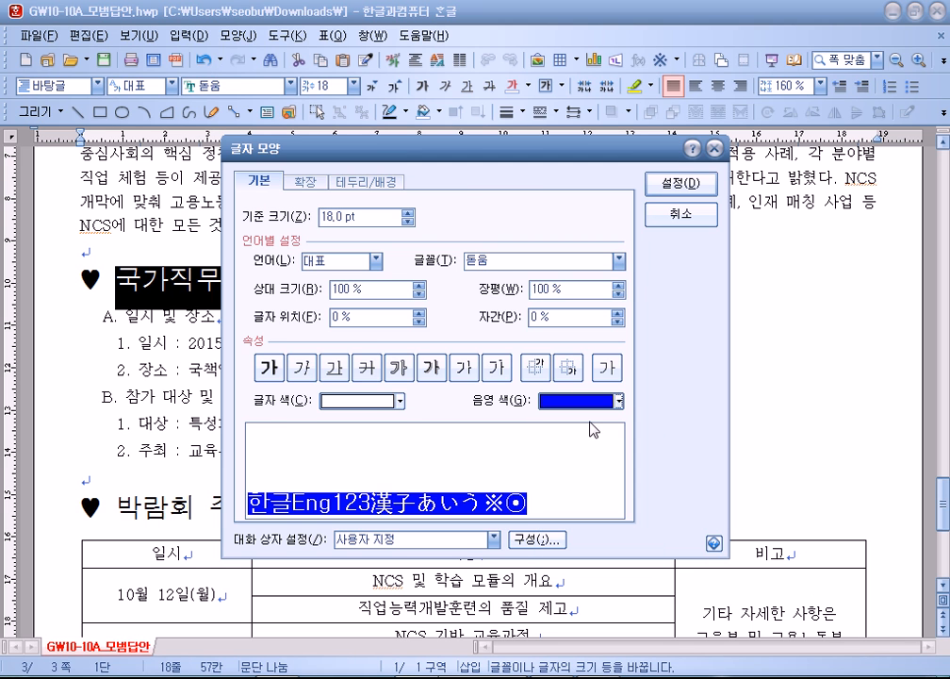
pyautogui.click(680, 183)
# Underline the 박람회 주요 내용 heading
pyautogui.scroll(-2, 342, 318)
pyautogui.moveTo(115, 374); pyautogui.dragTo(330, 374)
pyautogui.click(466, 88)
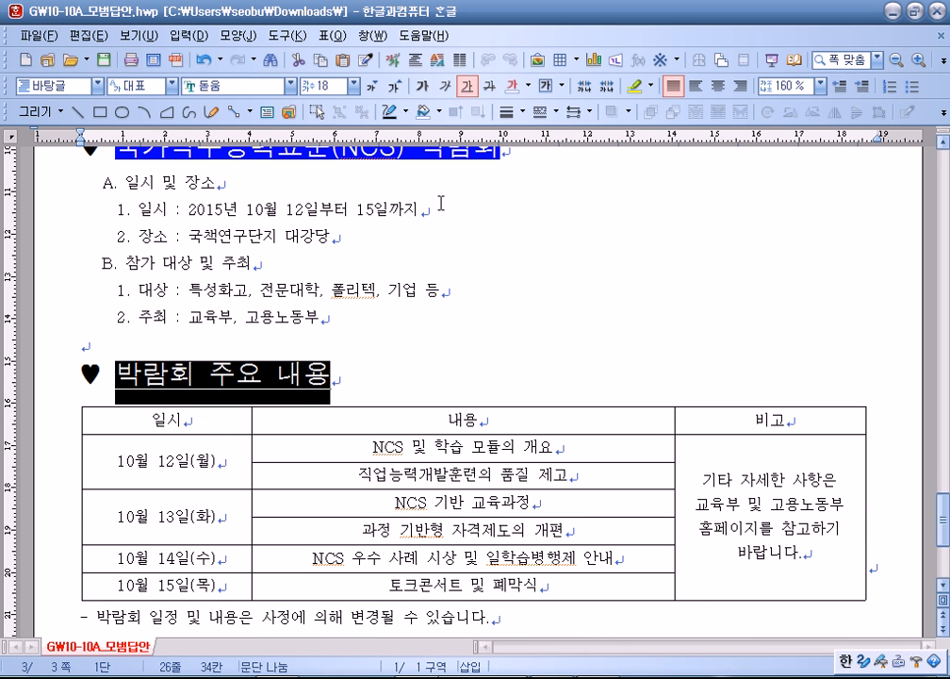
# Add the ring 강조점 above 박람회 using the 글자 모양 확장 options
pyautogui.click(403, 292)
pyautogui.moveTo(187, 377); pyautogui.dragTo(113, 377)
pyautogui.click(237, 35)
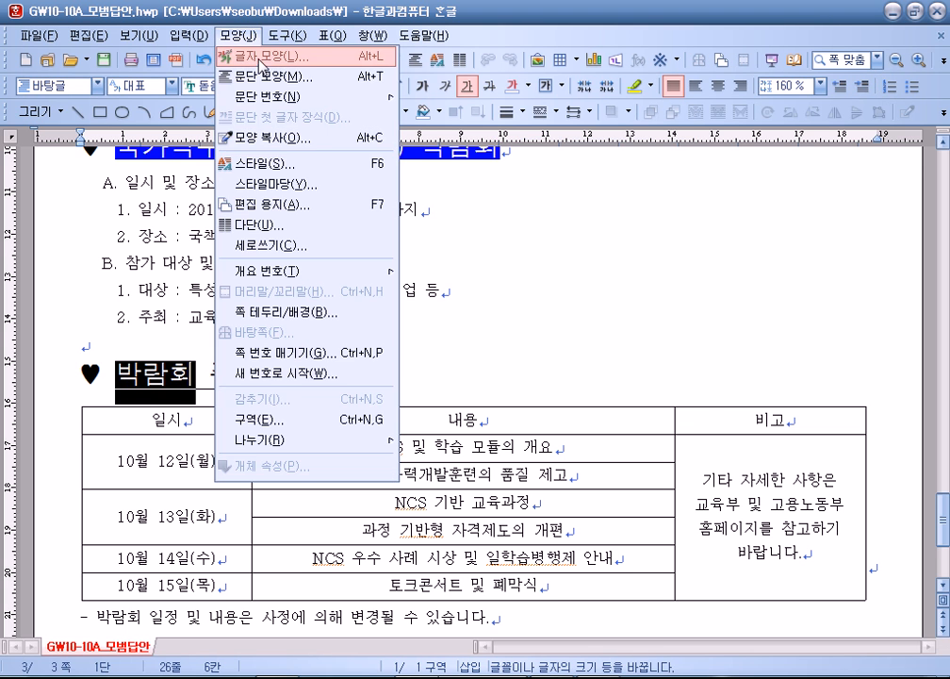
pyautogui.click(215, 57)
pyautogui.click(306, 181)
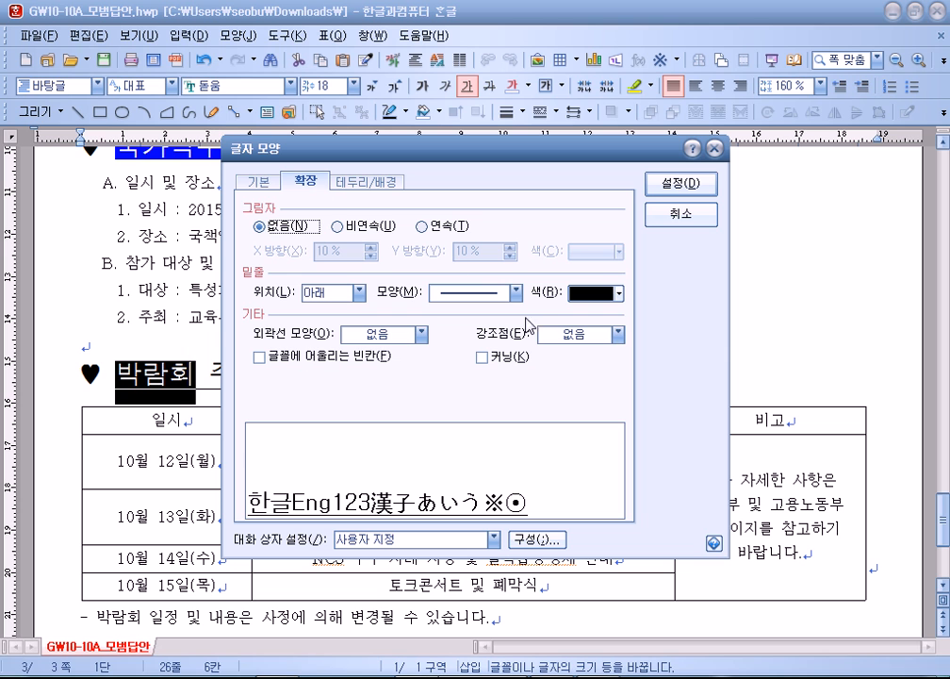
pyautogui.click(577, 334)
pyautogui.click(579, 380)
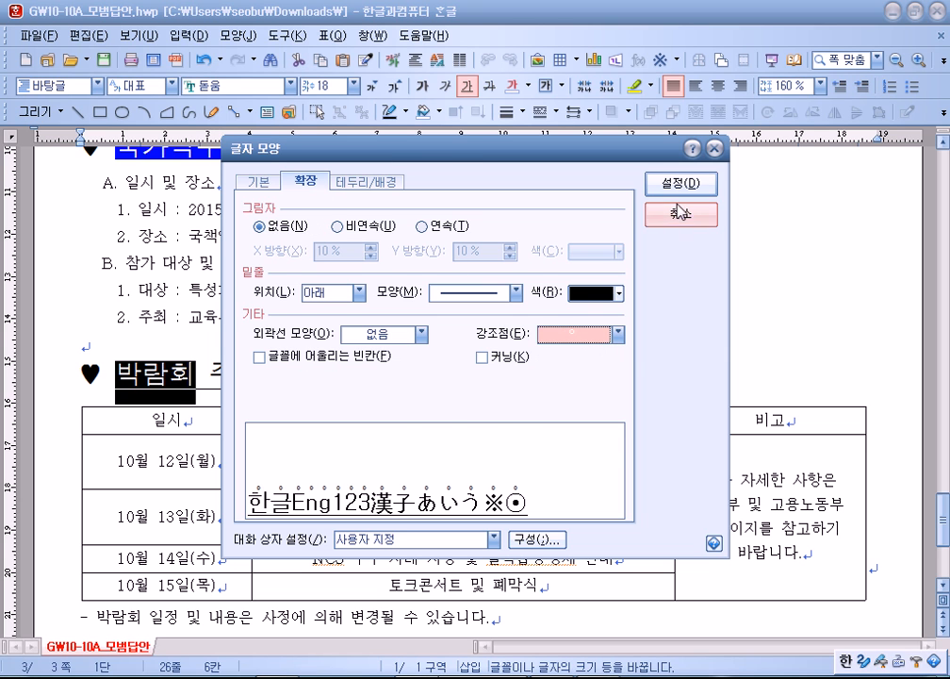
pyautogui.click(681, 183)
pyautogui.click(208, 351)
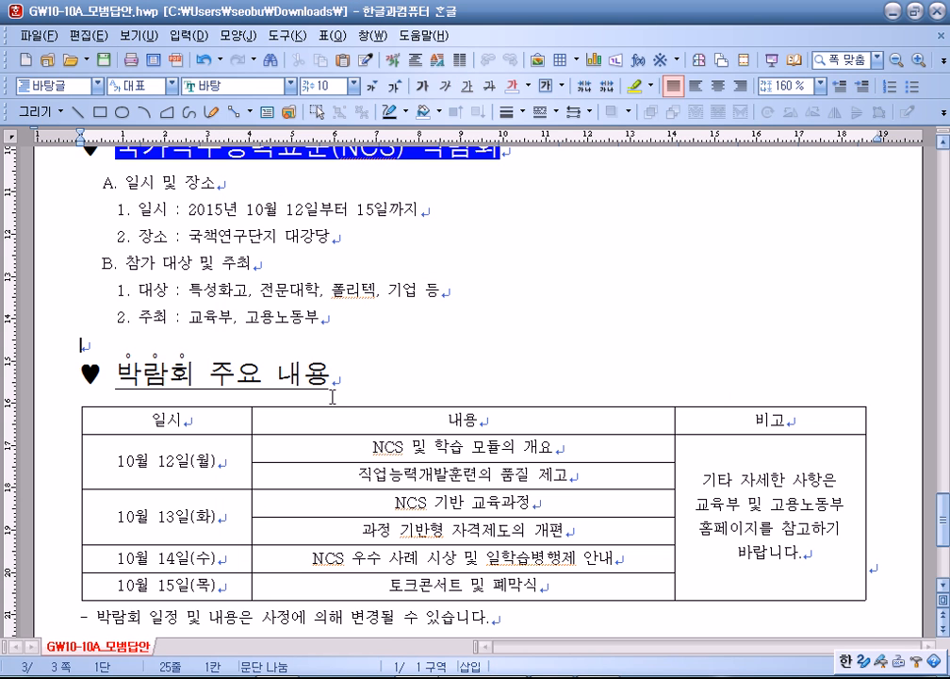
# Review the A. 일시 및 장소 numbering and scroll through the items and table
pyautogui.scroll(1, 121, 337)
pyautogui.moveTo(78, 280); pyautogui.dragTo(111, 280)
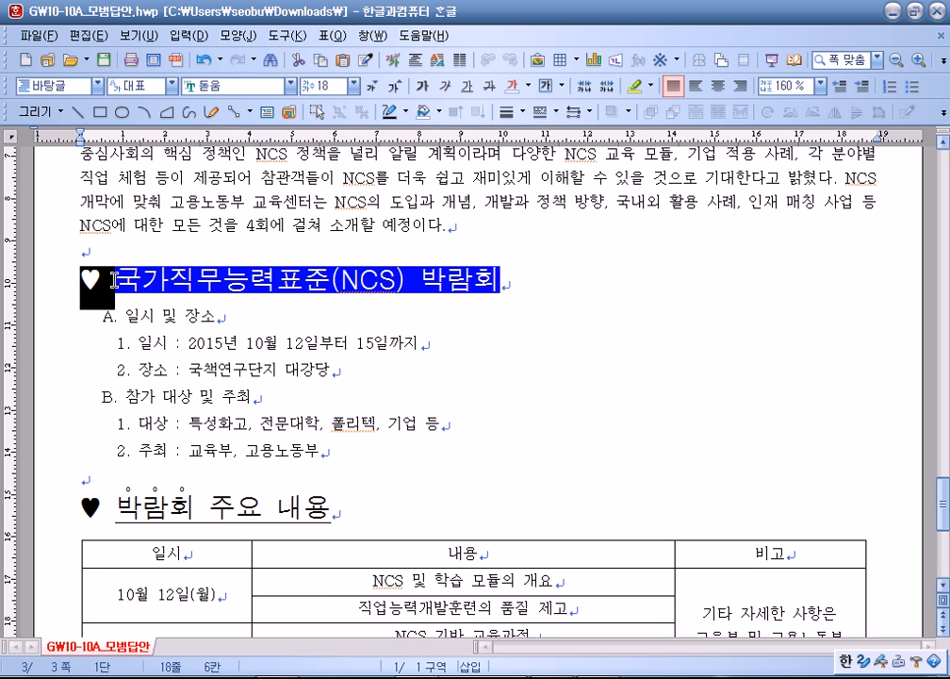
pyautogui.click(79, 298)
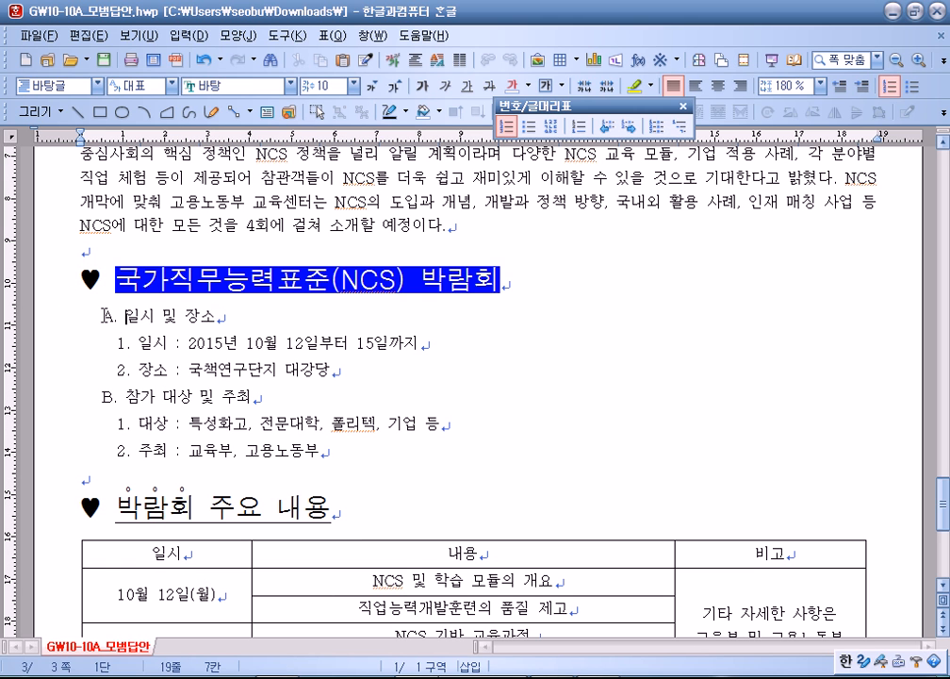
pyautogui.scroll(-3, 94, 250)
pyautogui.scroll(2, 95, 250)
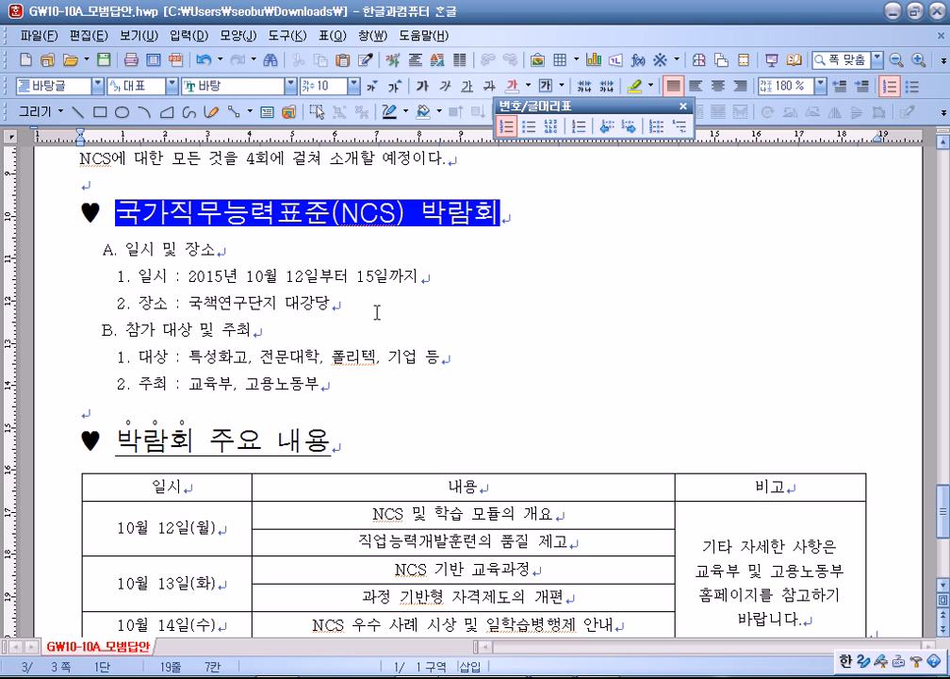
pyautogui.scroll(-5, 384, 330)
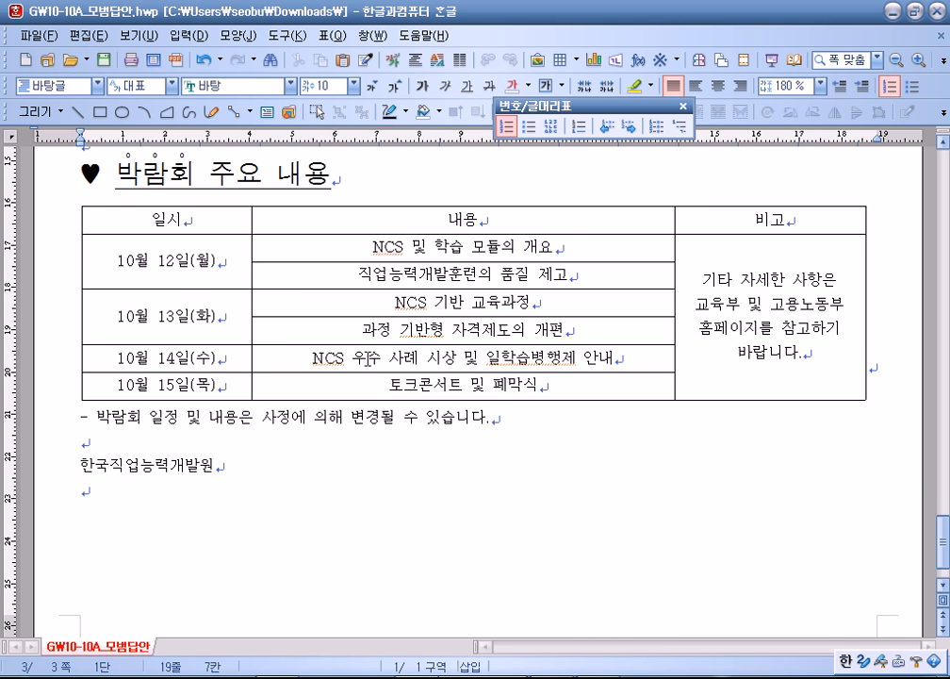
pyautogui.scroll(-1, 366, 364)
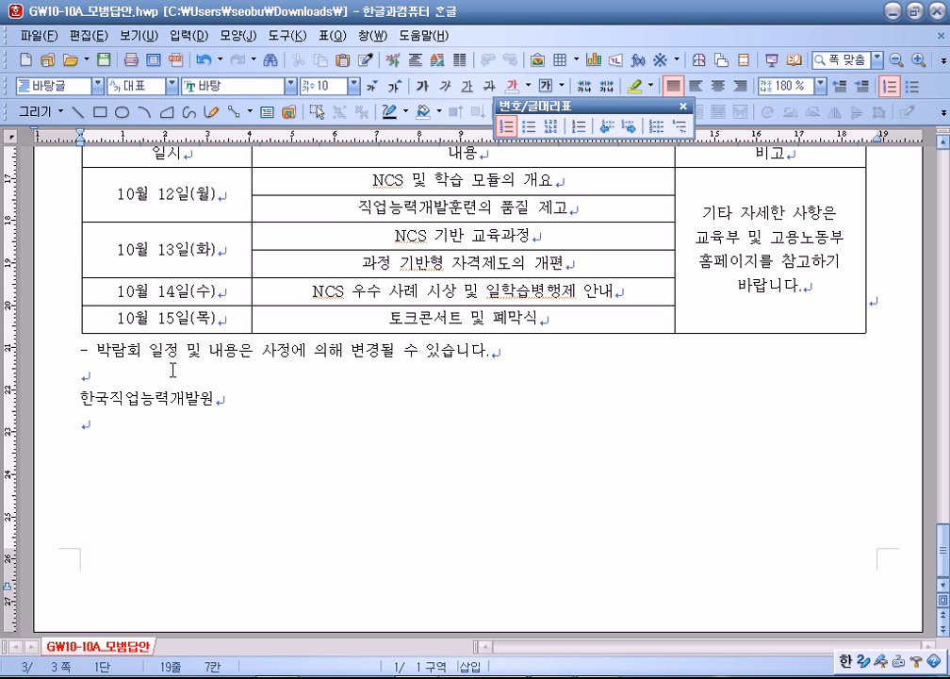
pyautogui.scroll(6, 172, 370)
# Inspect the blank lines above both headings, below the schedule note and under the page title
pyautogui.click(51, 418)
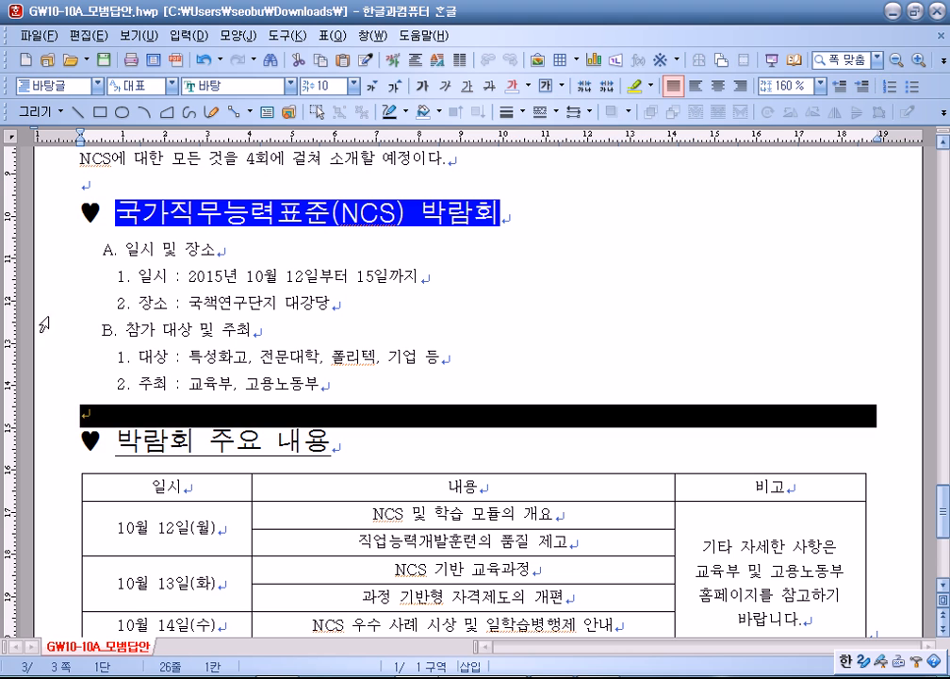
pyautogui.click(33, 186)
pyautogui.click(52, 417)
pyautogui.scroll(-5, 95, 396)
pyautogui.click(52, 447)
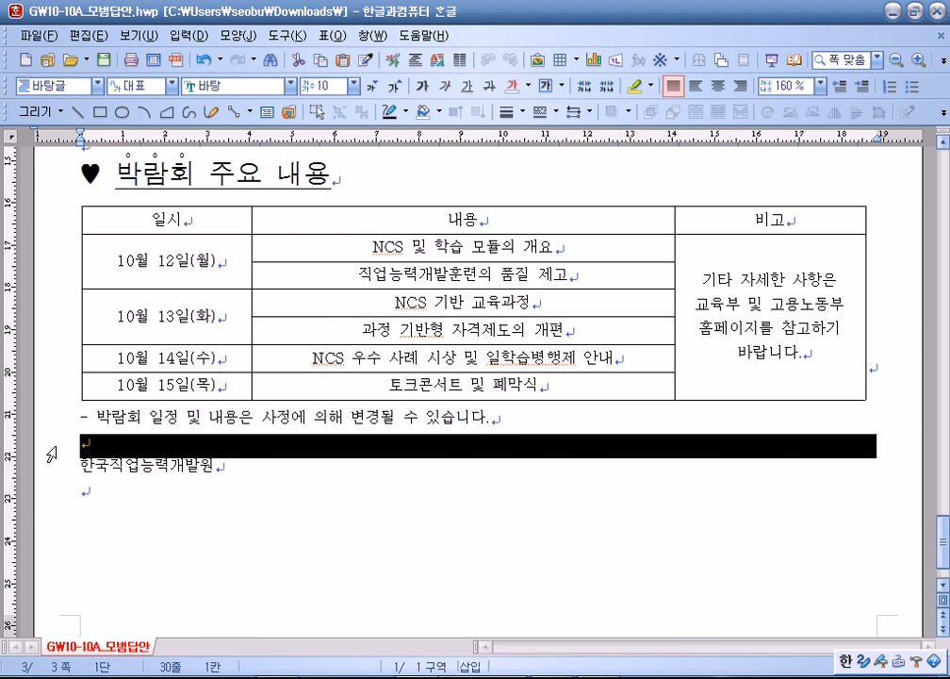
pyautogui.scroll(2, 47, 405)
pyautogui.click(46, 275)
pyautogui.scroll(7, 52, 320)
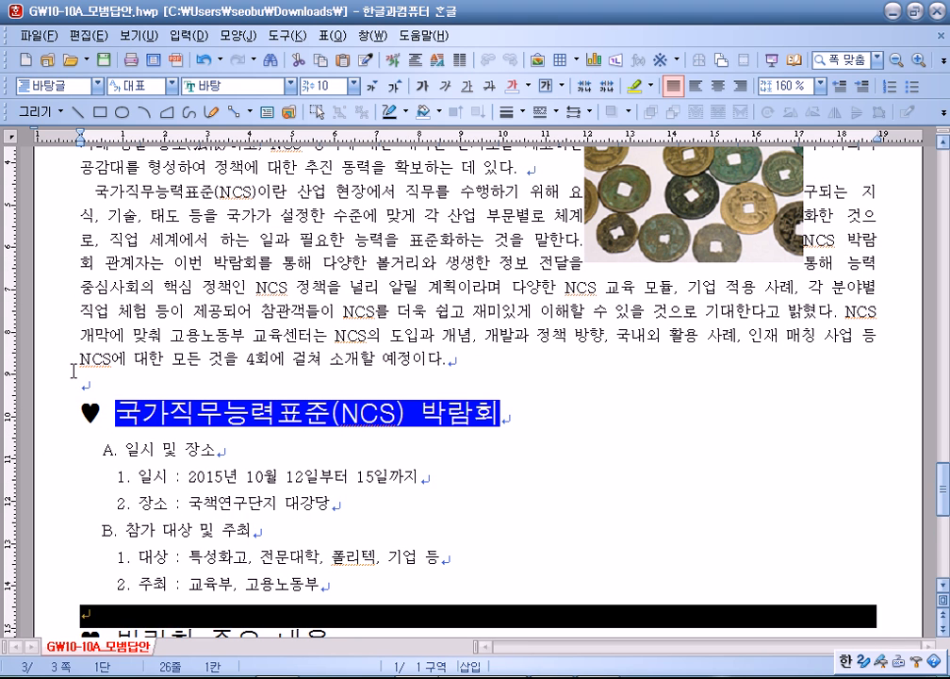
pyautogui.click(57, 388)
pyautogui.scroll(3, 52, 377)
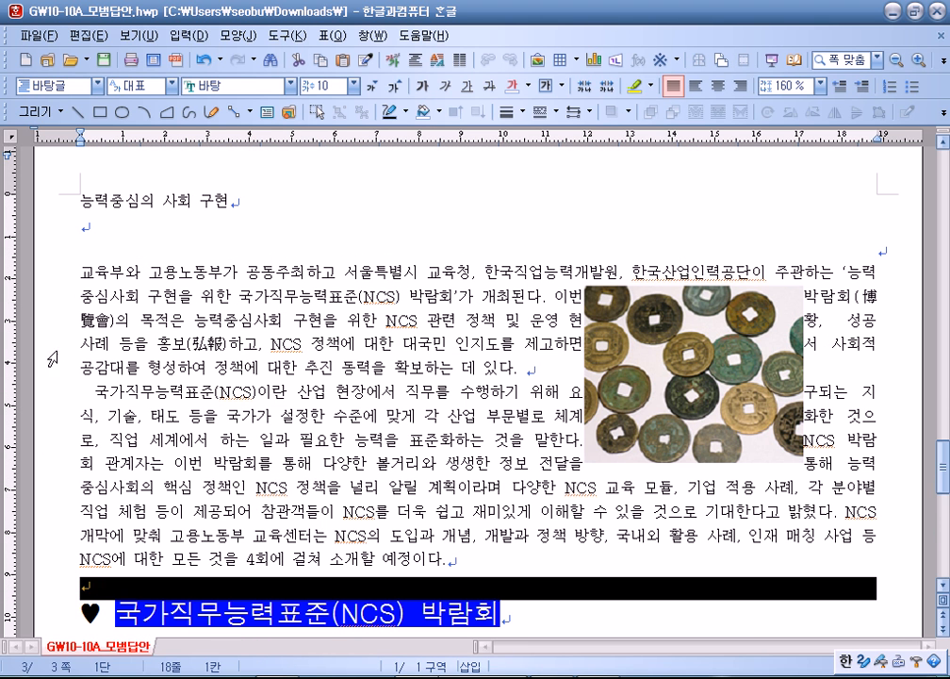
pyautogui.click(57, 229)
# Delete the extra blank line under the title, justify the remaining one, then switch to GW10-10B
pyautogui.click(209, 235)
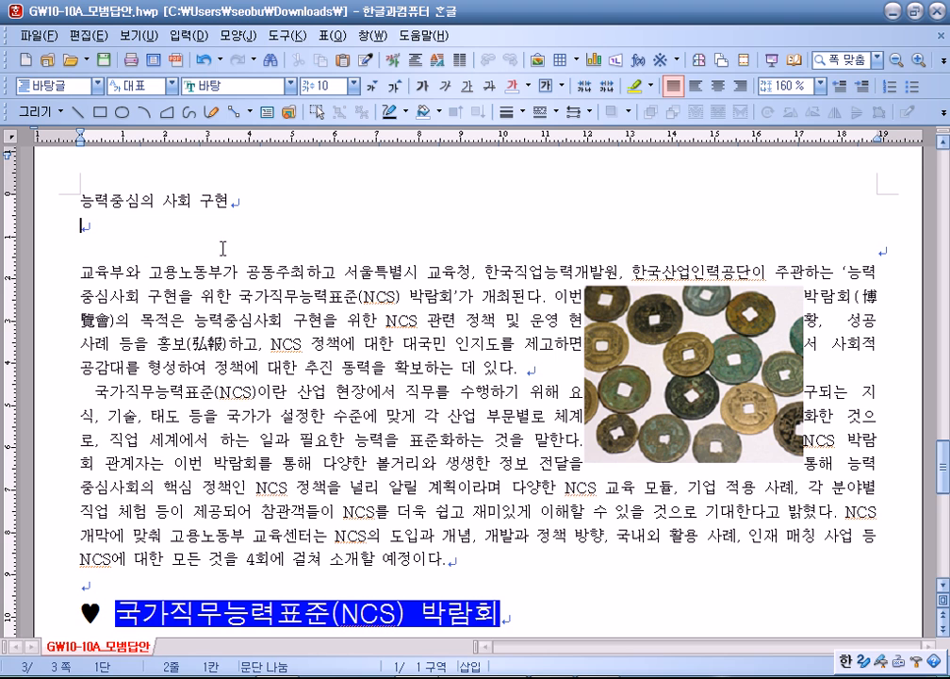
pyautogui.press('Delete')
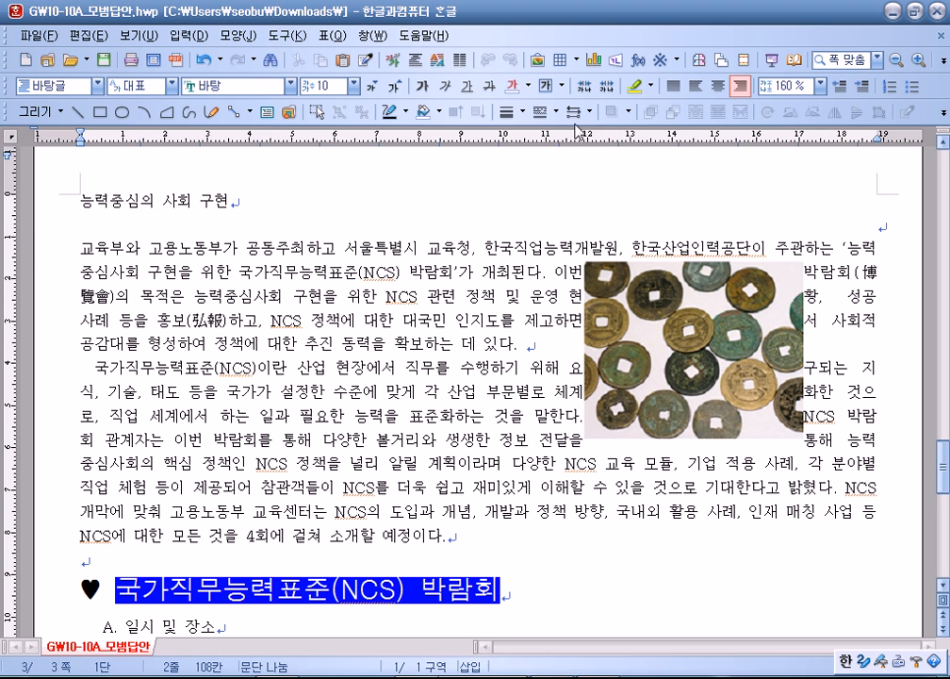
pyautogui.click(673, 86)
pyautogui.click(51, 232)
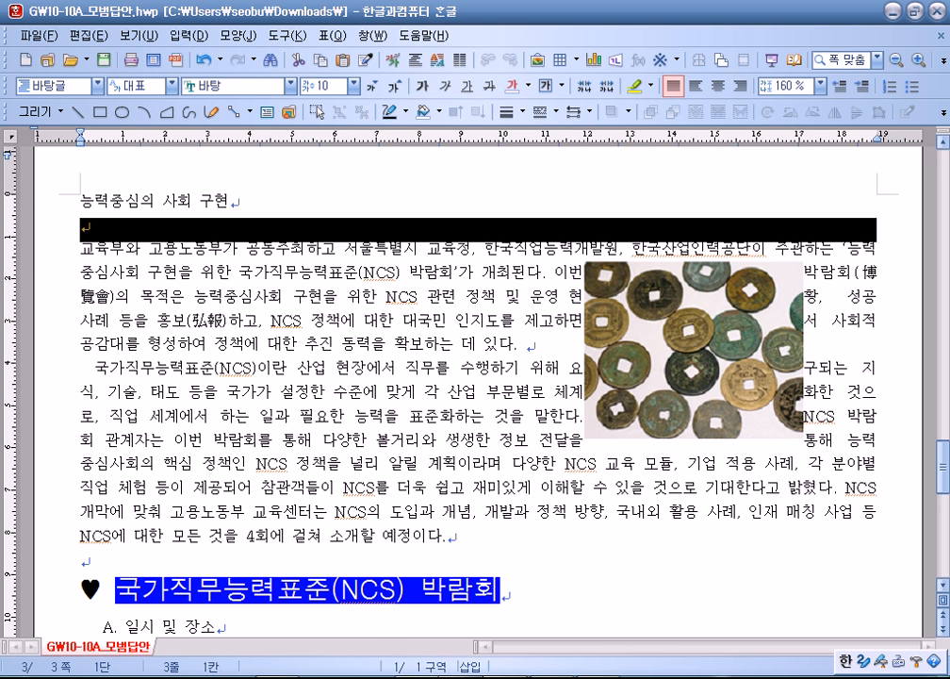
pyautogui.hotkey('alt', 'Tab')
pyautogui.click(40, 282)
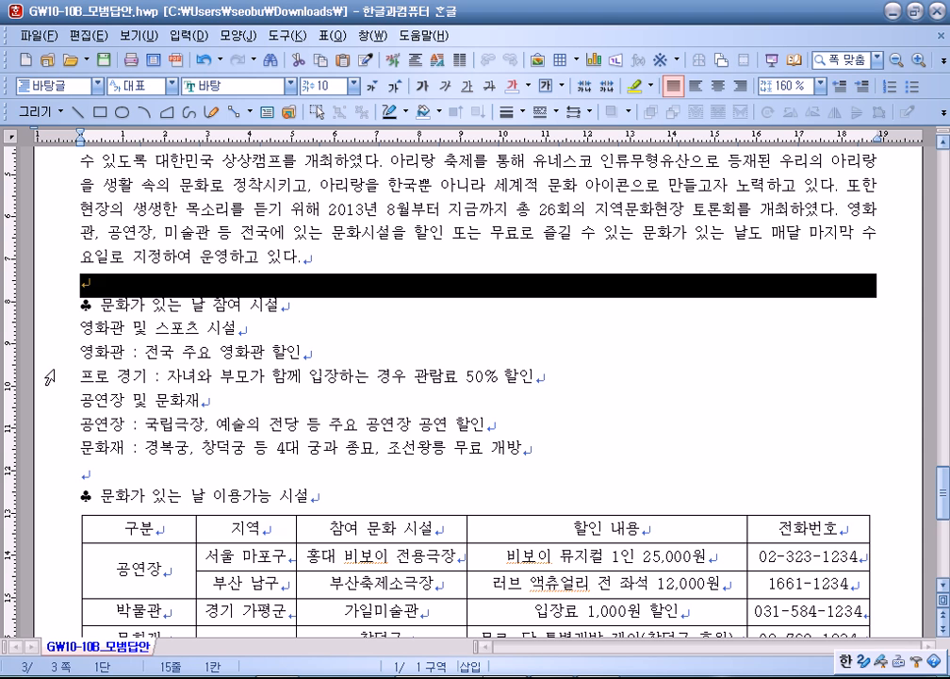
# Check the empty lines above the ♣ heading and 문화융성위원회, and the space after the note's dash
pyautogui.click(45, 476)
pyautogui.scroll(-5, 81, 459)
pyautogui.click(46, 484)
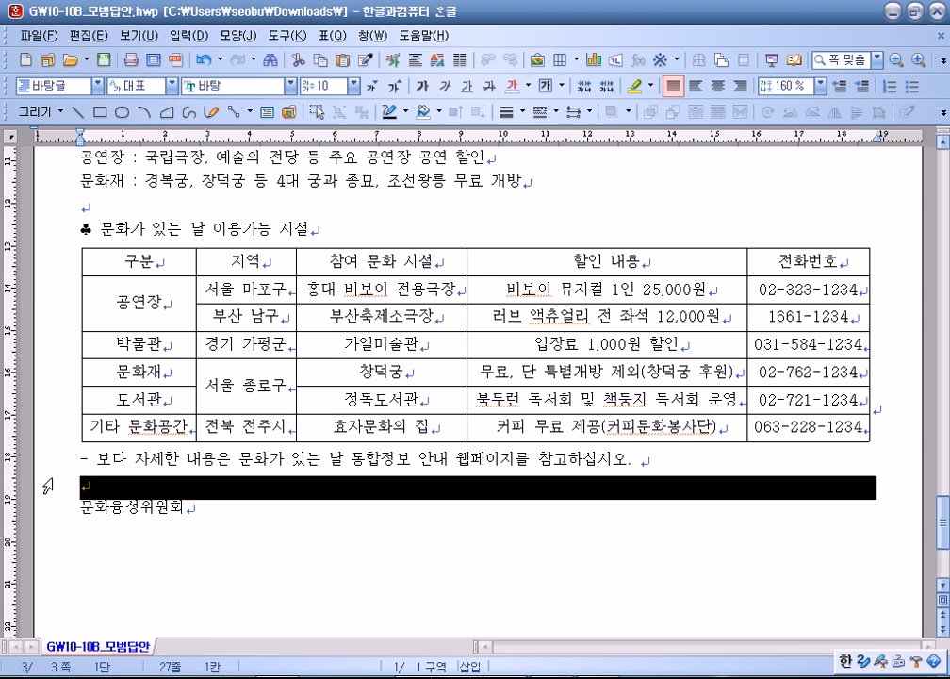
pyautogui.click(156, 481)
pyautogui.click(90, 459)
pyautogui.moveTo(91, 459)
pyautogui.mouseDown()
pyautogui.moveTo(83, 460)
pyautogui.moveTo(97, 461)
pyautogui.mouseUp()
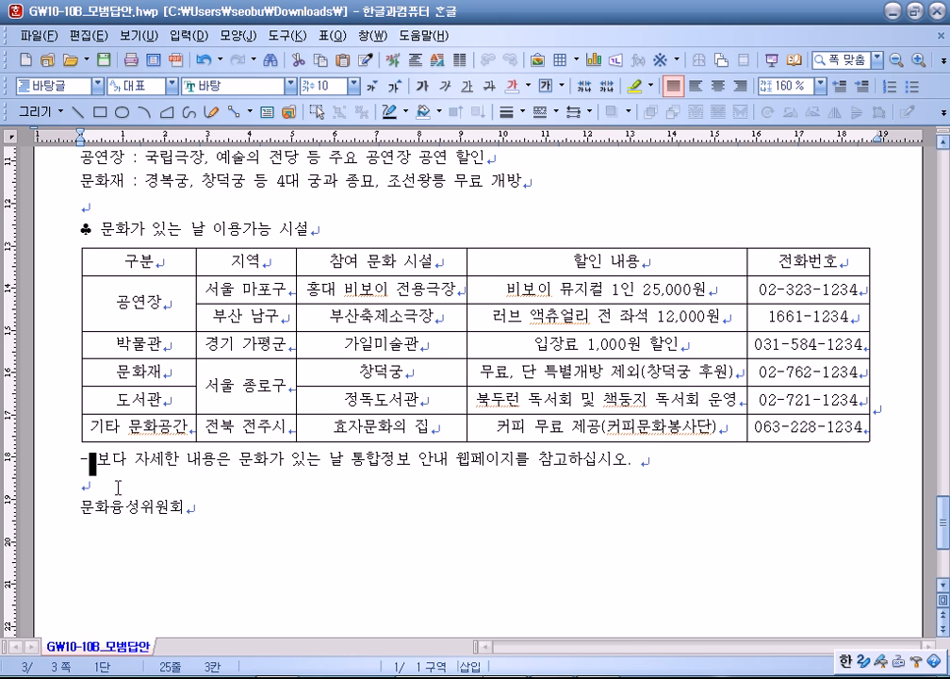
pyautogui.scroll(10, 115, 485)
pyautogui.scroll(-10, 110, 478)
pyautogui.click(100, 484)
pyautogui.moveTo(88, 459); pyautogui.dragTo(96, 460)
pyautogui.click(61, 485)
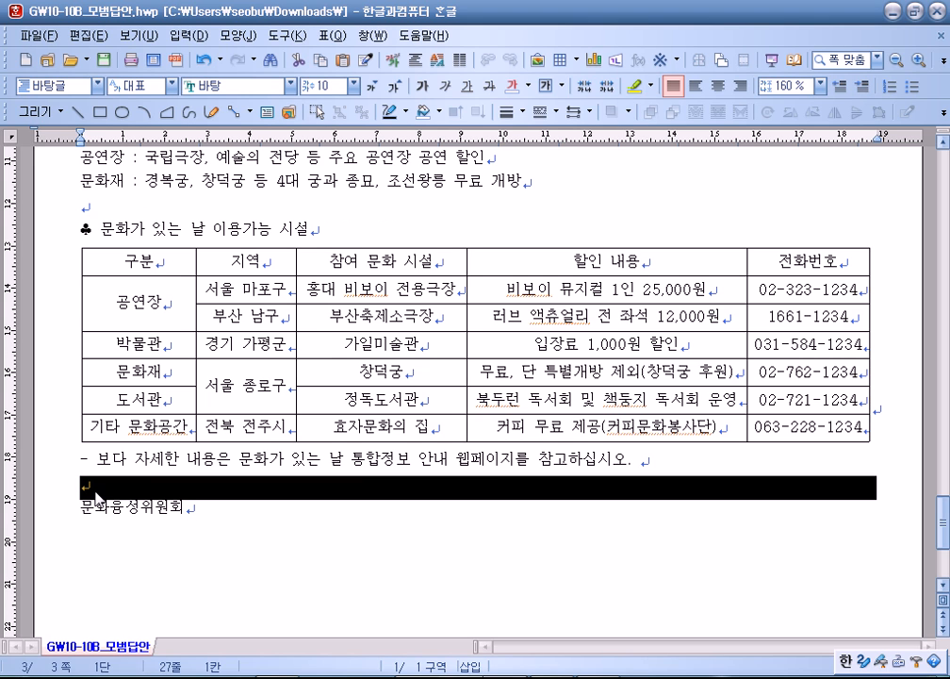
# Check the empty line under 문화가 있는 날, adding and removing a paragraph above the ♣ heading
pyautogui.scroll(6, 118, 482)
pyautogui.scroll(3, 118, 483)
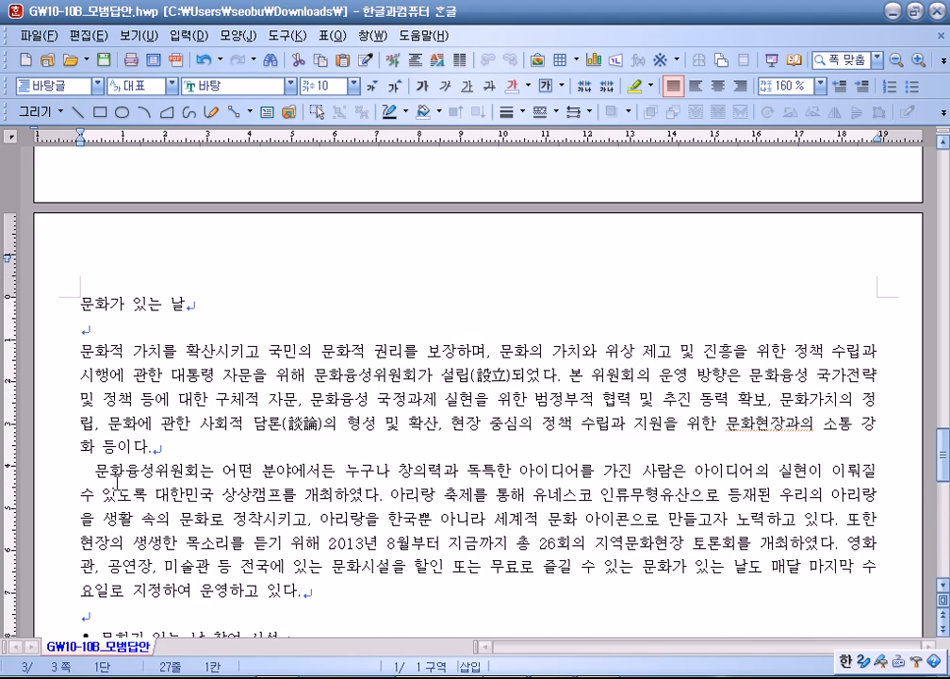
pyautogui.click(81, 327)
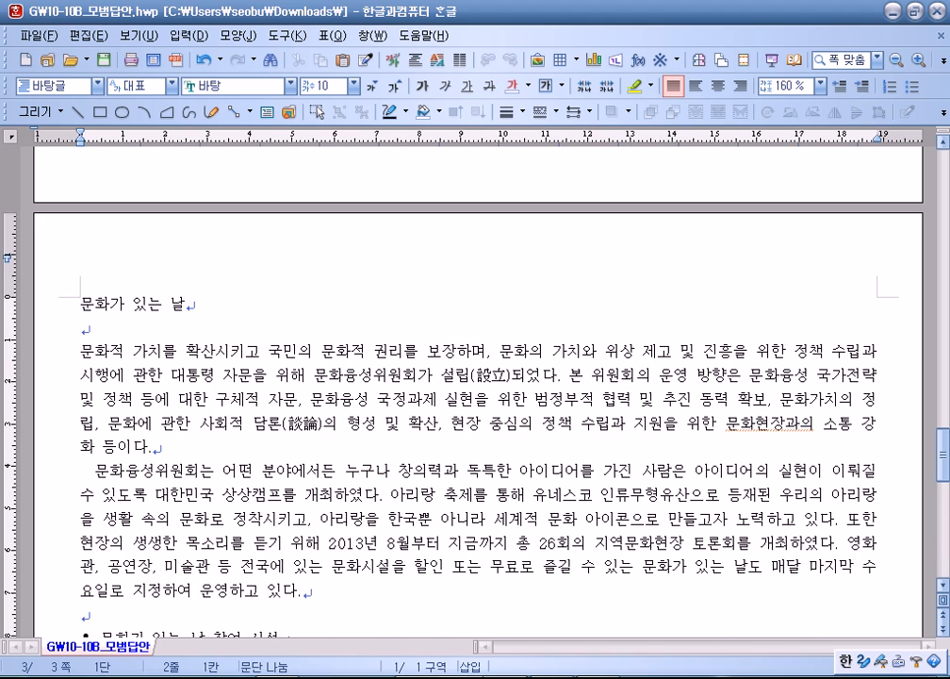
pyautogui.scroll(-4, 52, 368)
pyautogui.click(67, 378)
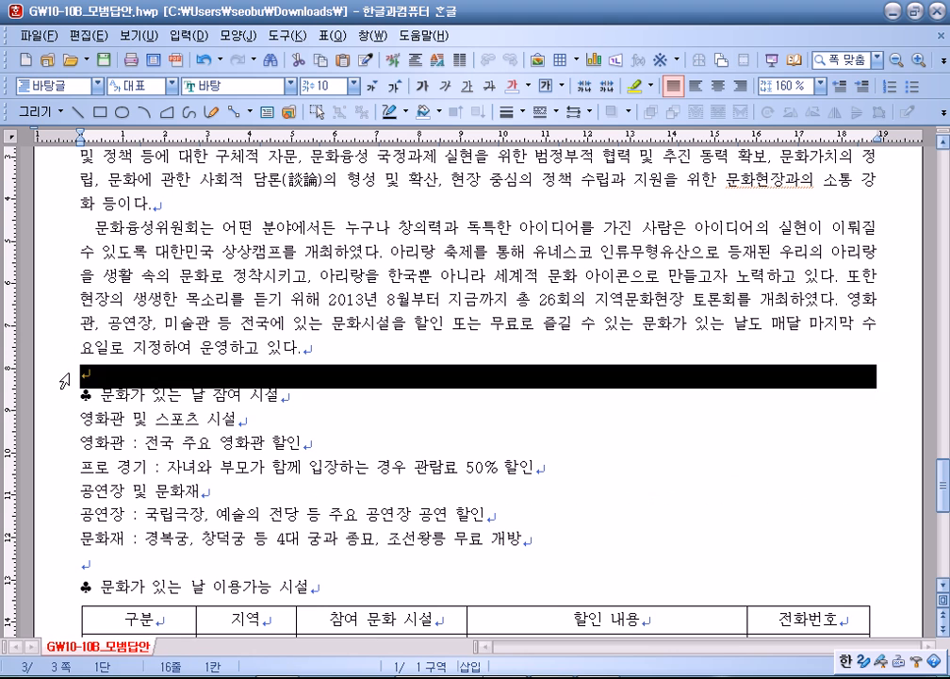
pyautogui.press('Return')
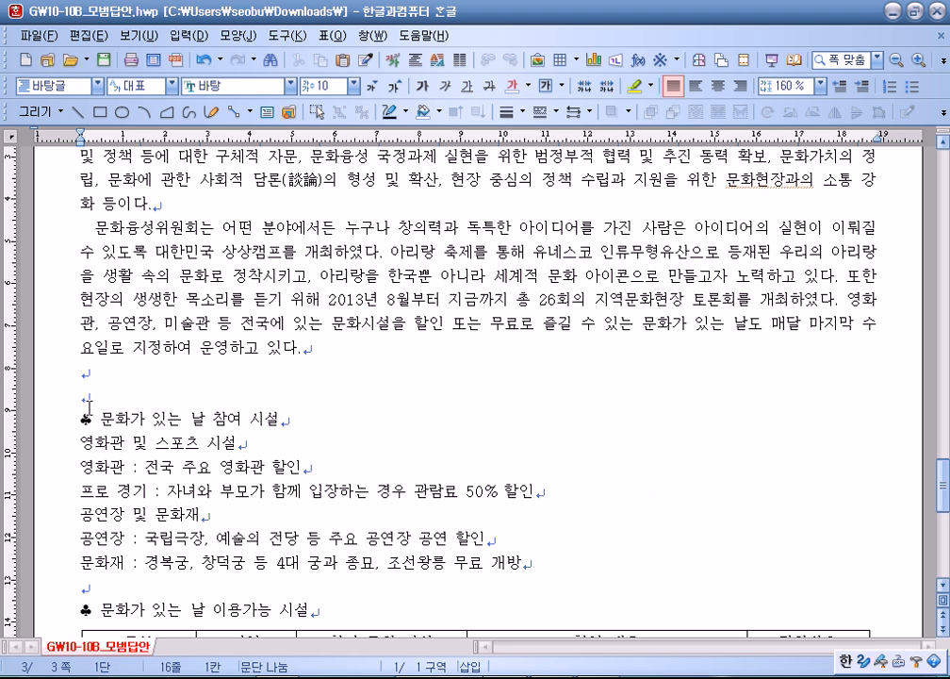
pyautogui.press('BackSpace')
# Delete the extra empty line above 문화융성위원회, leaving a single blank line there
pyautogui.scroll(3, 98, 249)
pyautogui.click(85, 263)
pyautogui.scroll(-10, 131, 470)
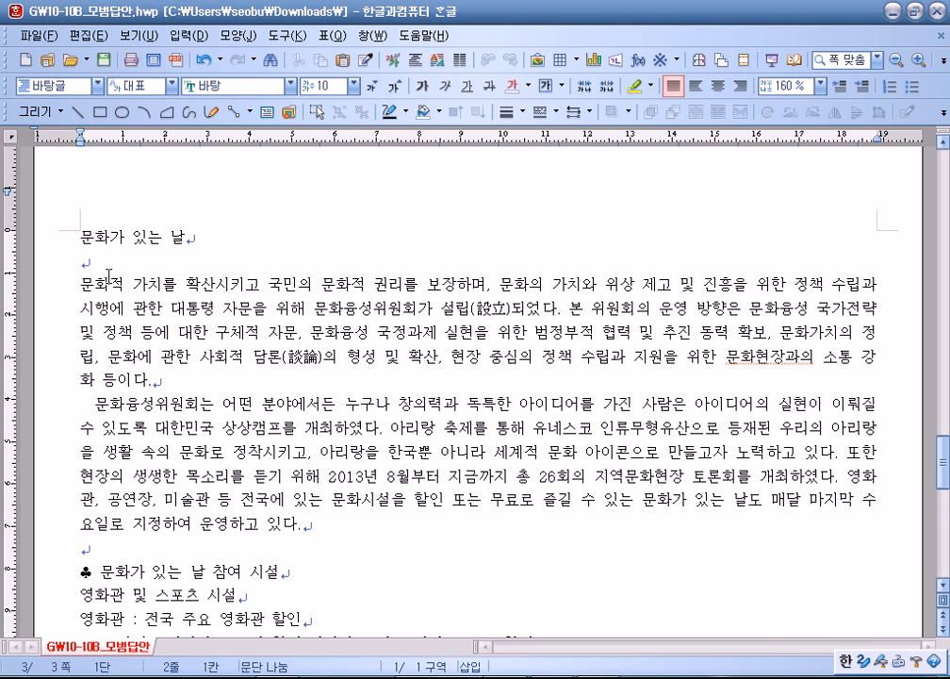
pyautogui.scroll(-2, 114, 423)
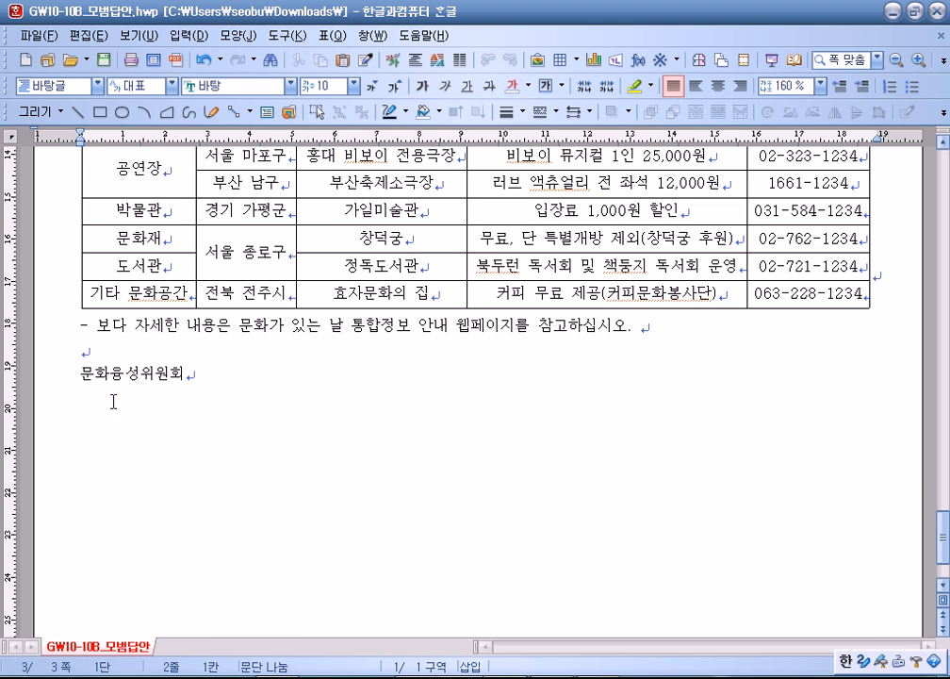
pyautogui.click(91, 347)
pyautogui.press('Return')
pyautogui.moveTo(42, 352); pyautogui.dragTo(42, 377)
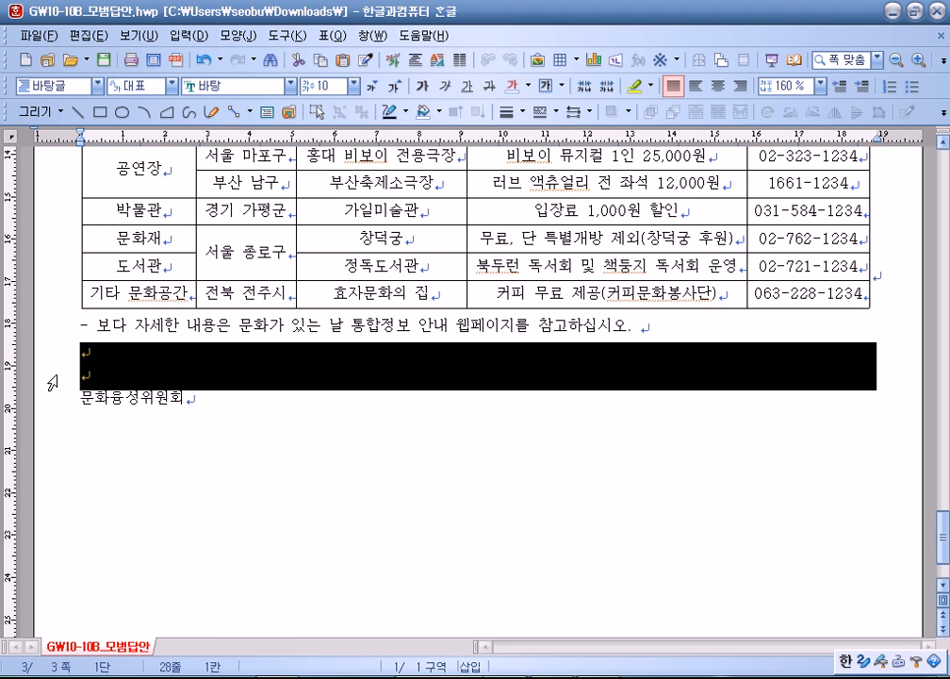
pyautogui.click(87, 362)
pyautogui.press('Delete')
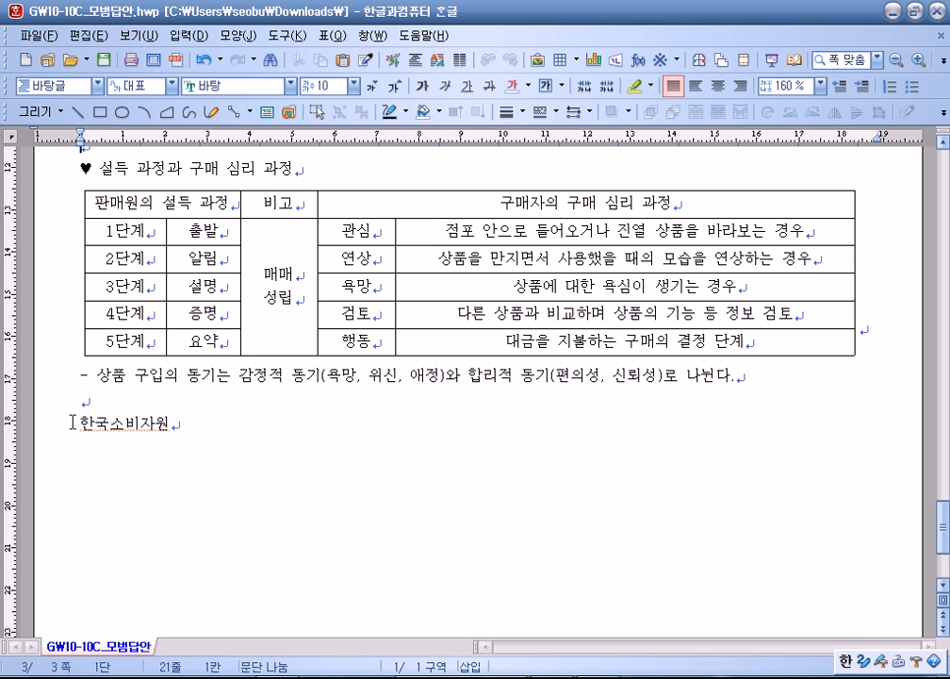
pyautogui.click(50, 407)
pyautogui.scroll(2, 52, 415)
pyautogui.click(52, 281)
pyautogui.scroll(3, 54, 311)
pyautogui.click(52, 290)
pyautogui.scroll(3, 53, 291)
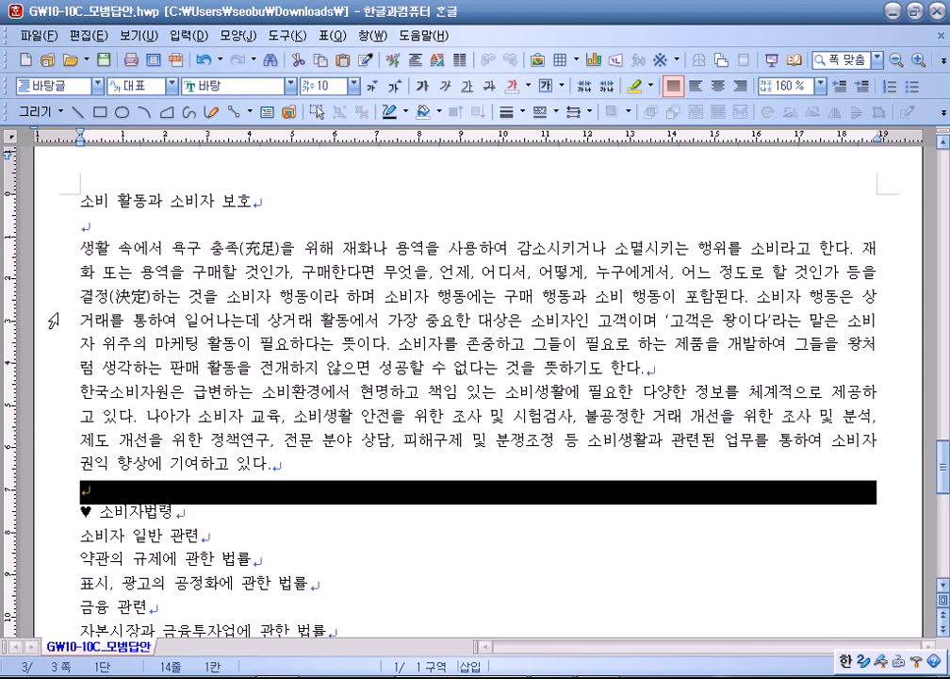
pyautogui.click(64, 229)
pyautogui.click(92, 511)
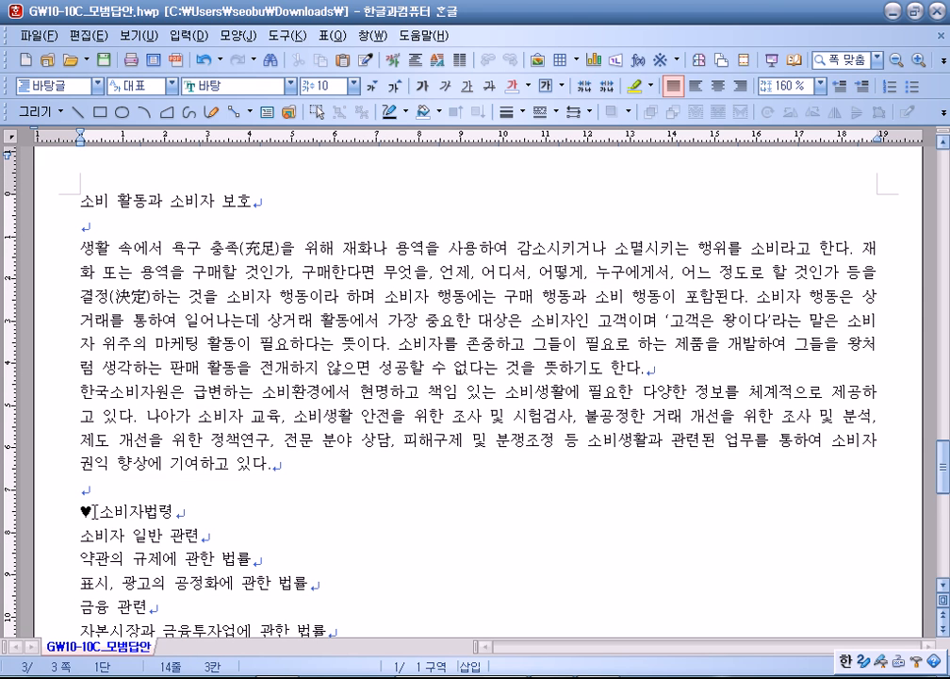
pyautogui.scroll(-4, 98, 418)
pyautogui.click(94, 436)
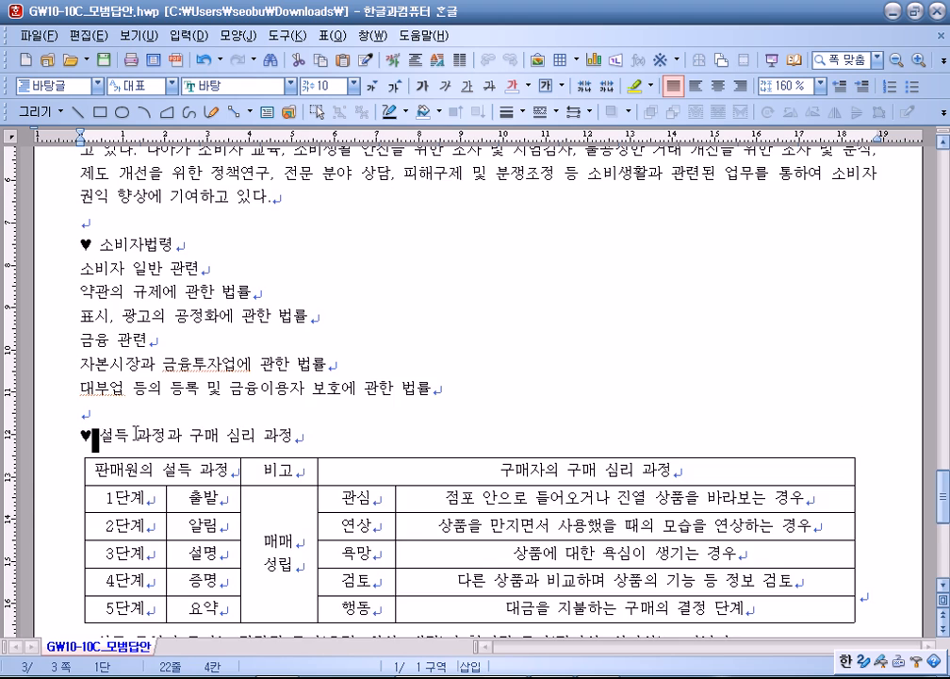
pyautogui.scroll(-3, 88, 441)
pyautogui.click(86, 441)
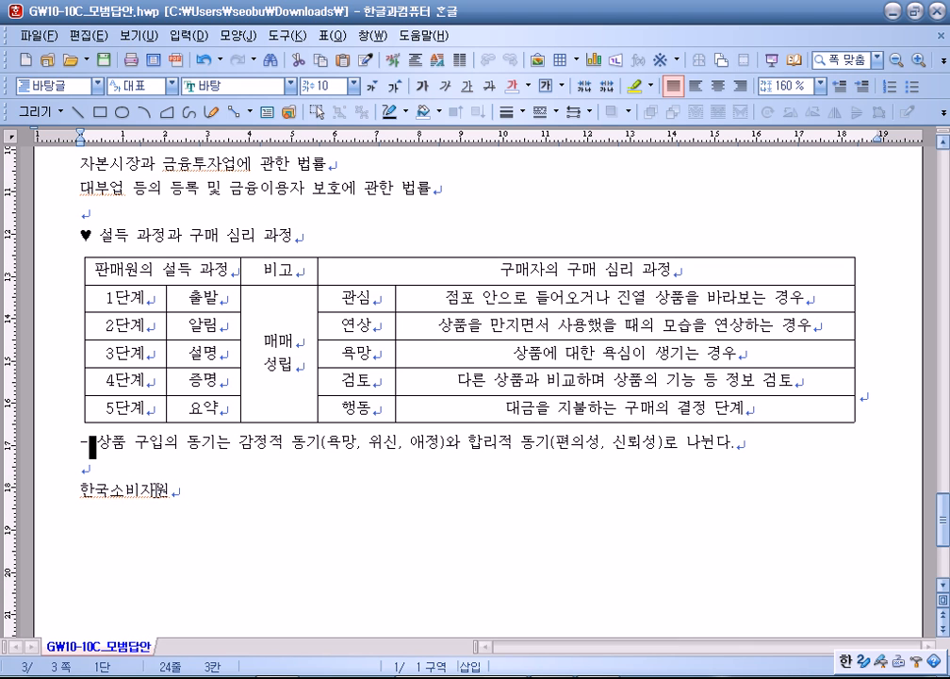
pyautogui.click(162, 477)
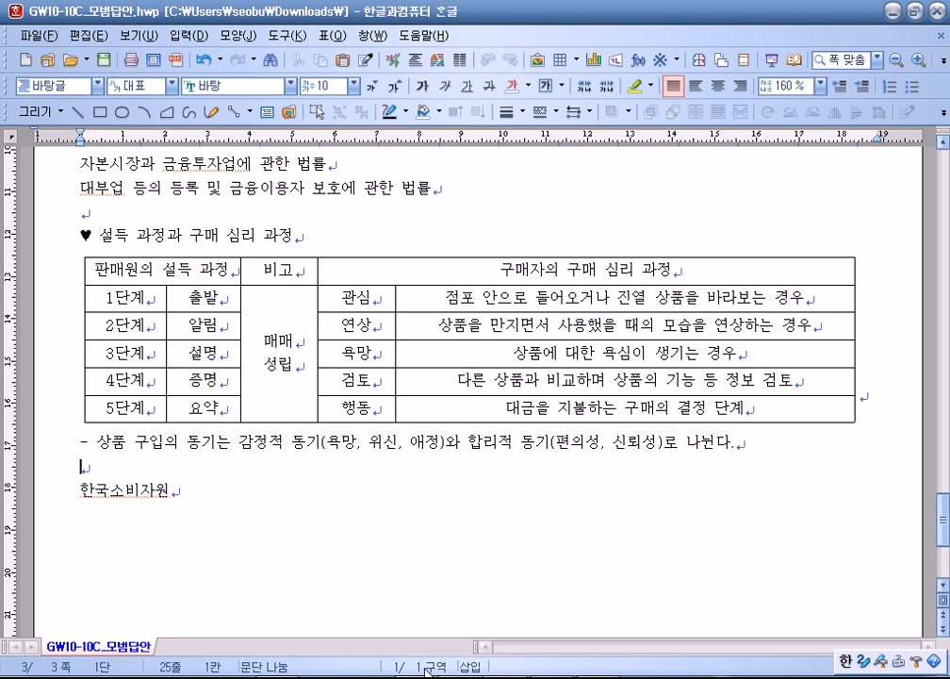
pyautogui.scroll(5, 258, 568)
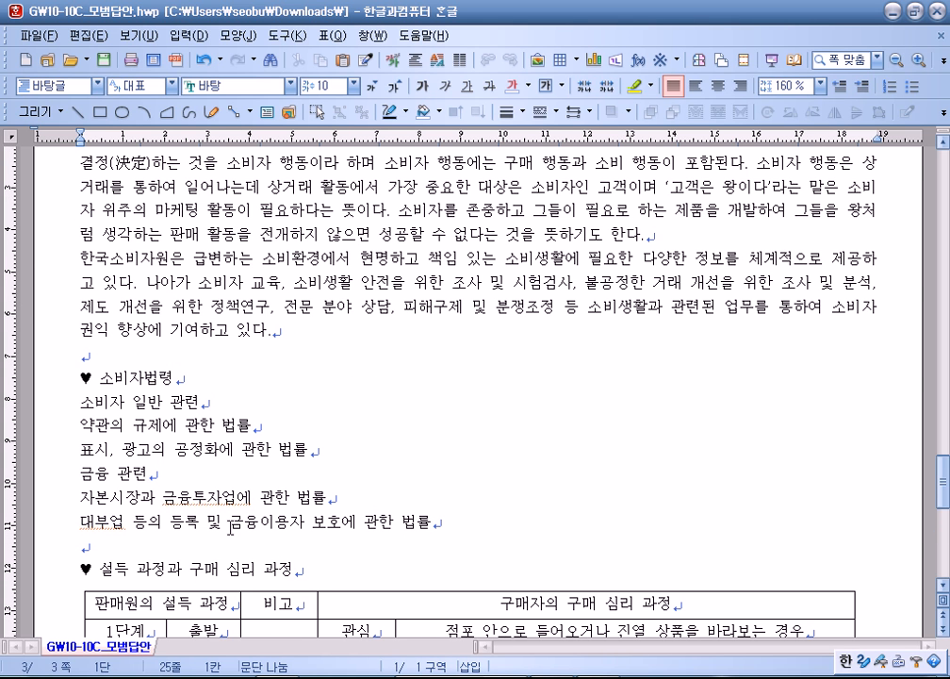
pyautogui.scroll(2, 231, 528)
pyautogui.scroll(-9, 226, 531)
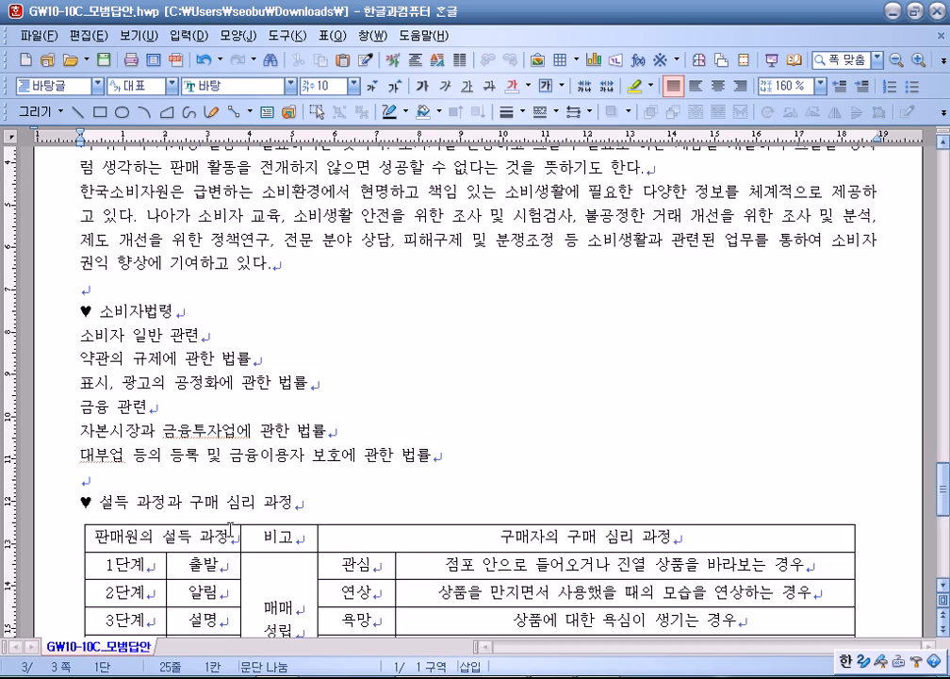
pyautogui.scroll(-3, 212, 533)
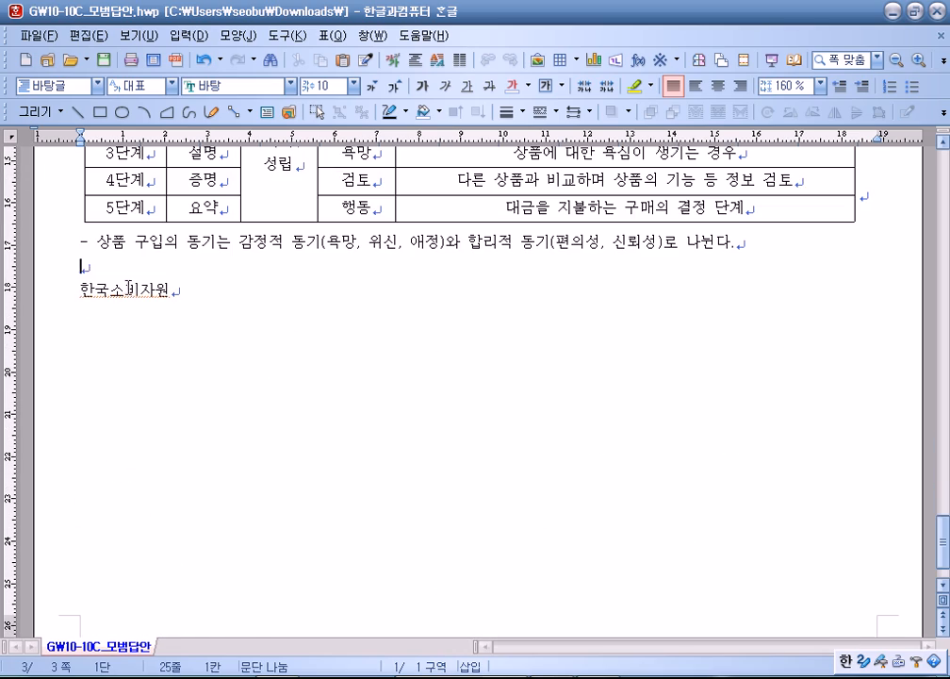
pyautogui.scroll(7, 134, 339)
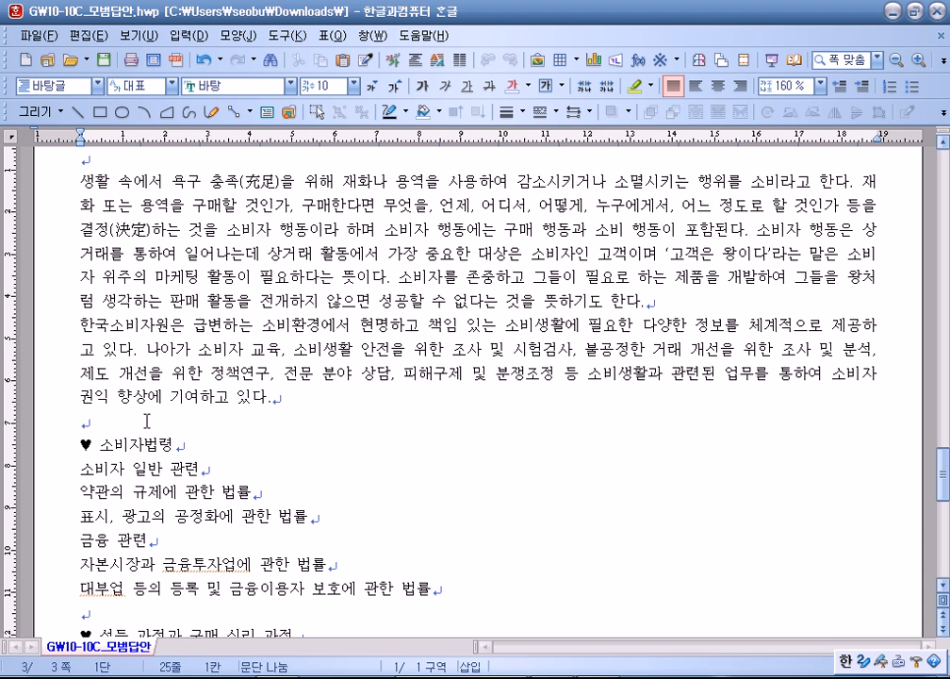
pyautogui.scroll(1, 95, 335)
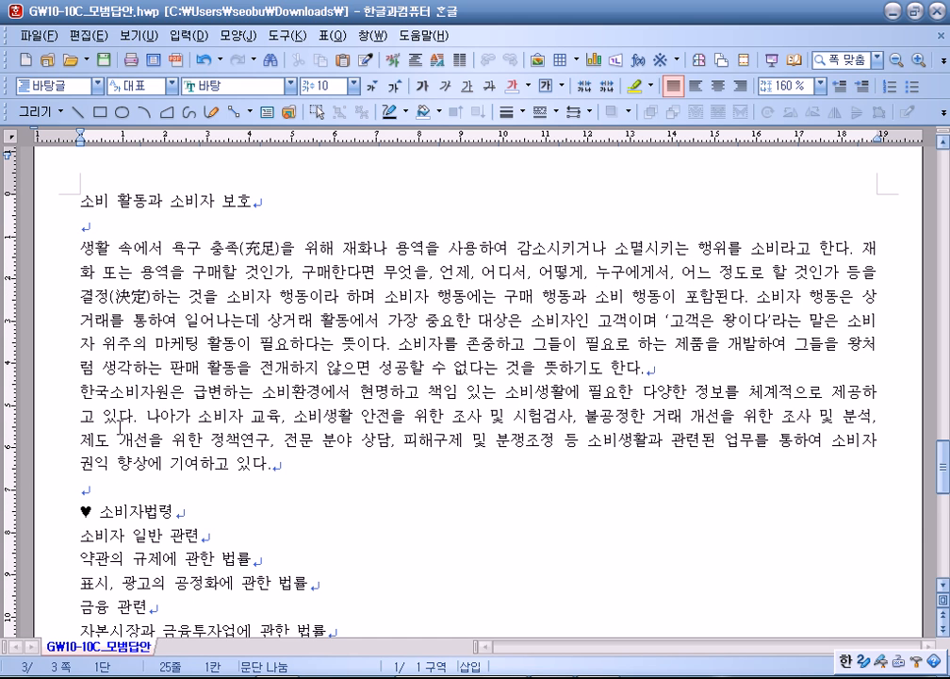
pyautogui.click(80, 225)
# Place the caret at the start of the 한국소비자원 paragraph and review the surrounding text
pyautogui.click(77, 390)
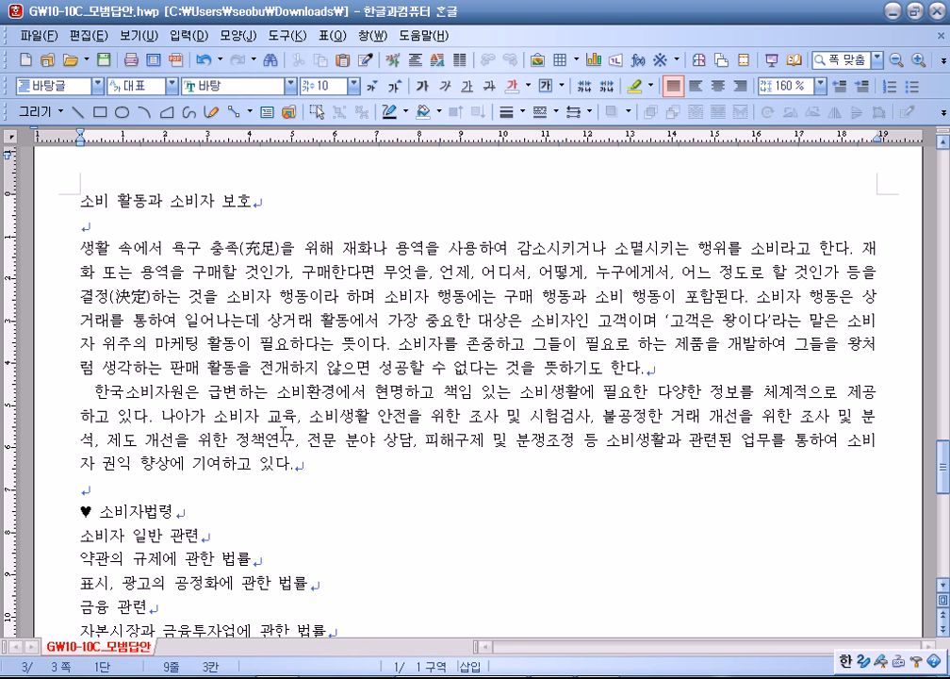
pyautogui.scroll(-3, 283, 433)
pyautogui.scroll(3, 287, 436)
pyautogui.scroll(1, 230, 348)
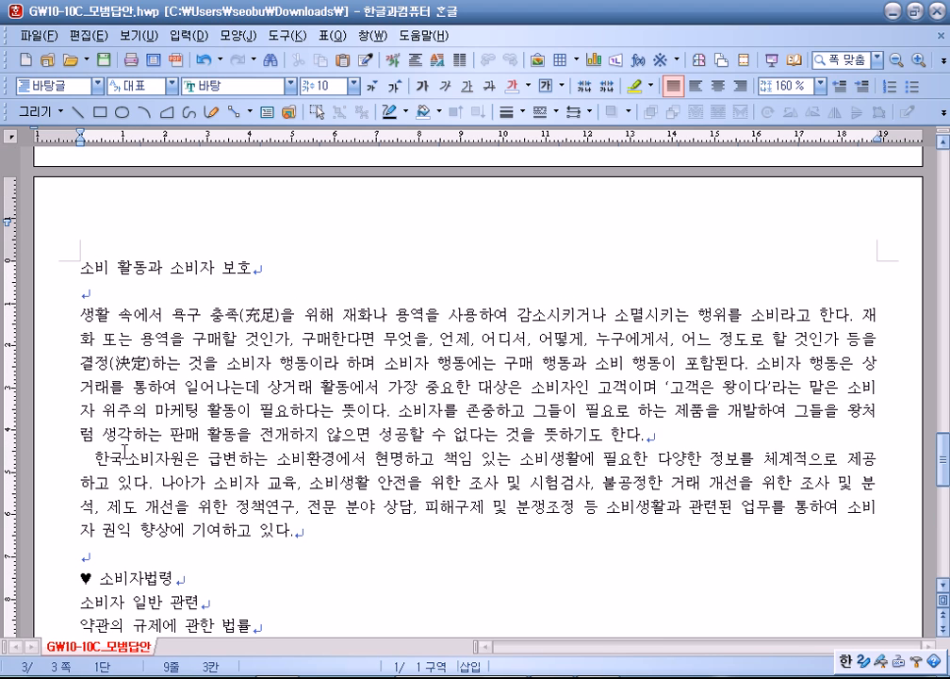
pyautogui.scroll(-2, 89, 488)
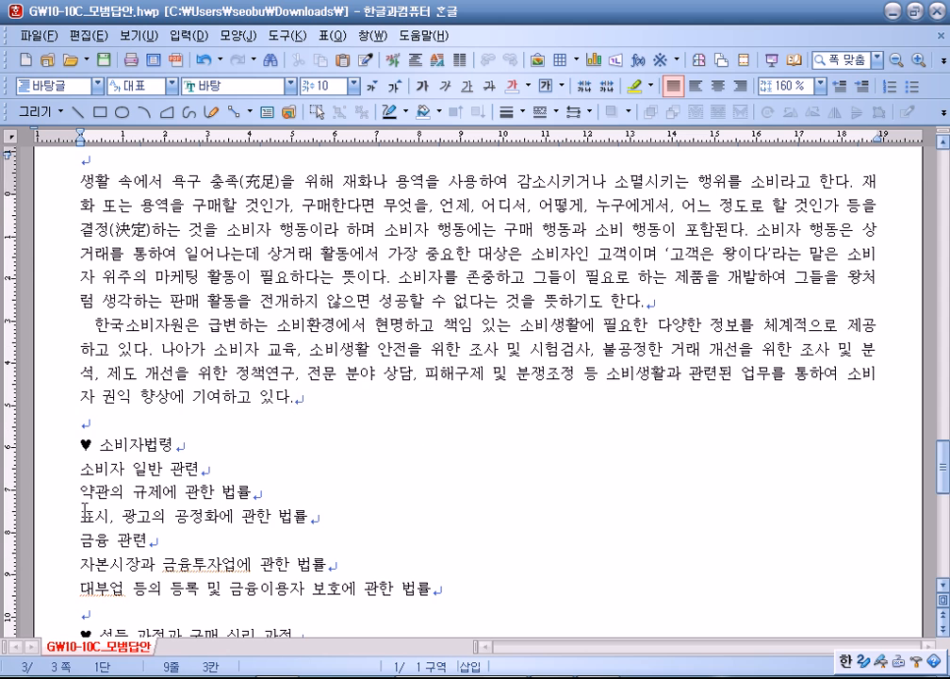
pyautogui.moveTo(93, 448); pyautogui.dragTo(104, 450)
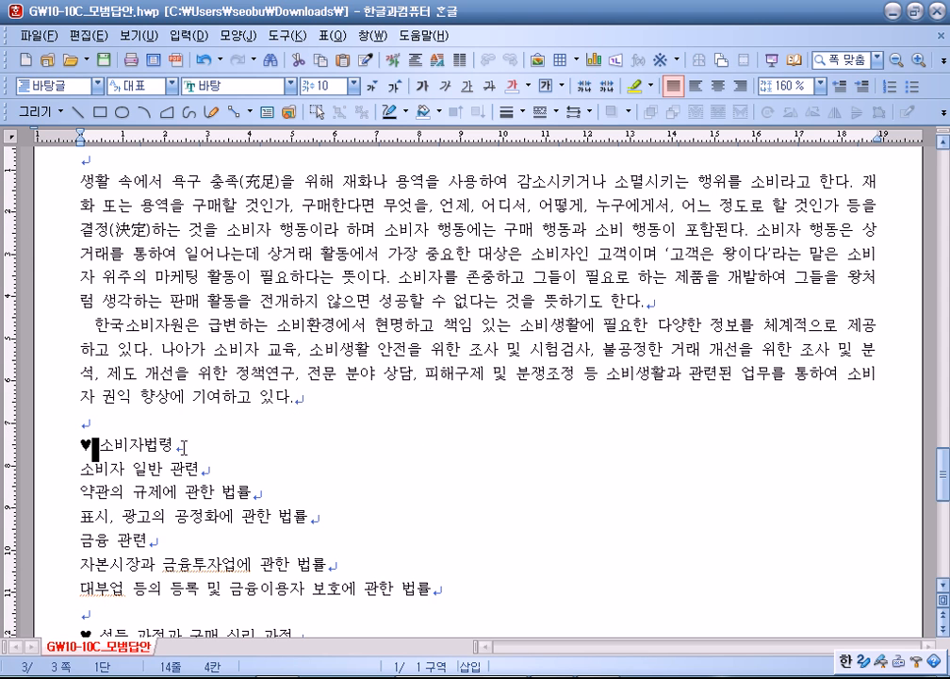
# Test an empty line below the ♥ 소비자법령 heading, then remove it again
pyautogui.click(236, 449)
pyautogui.press('Return')
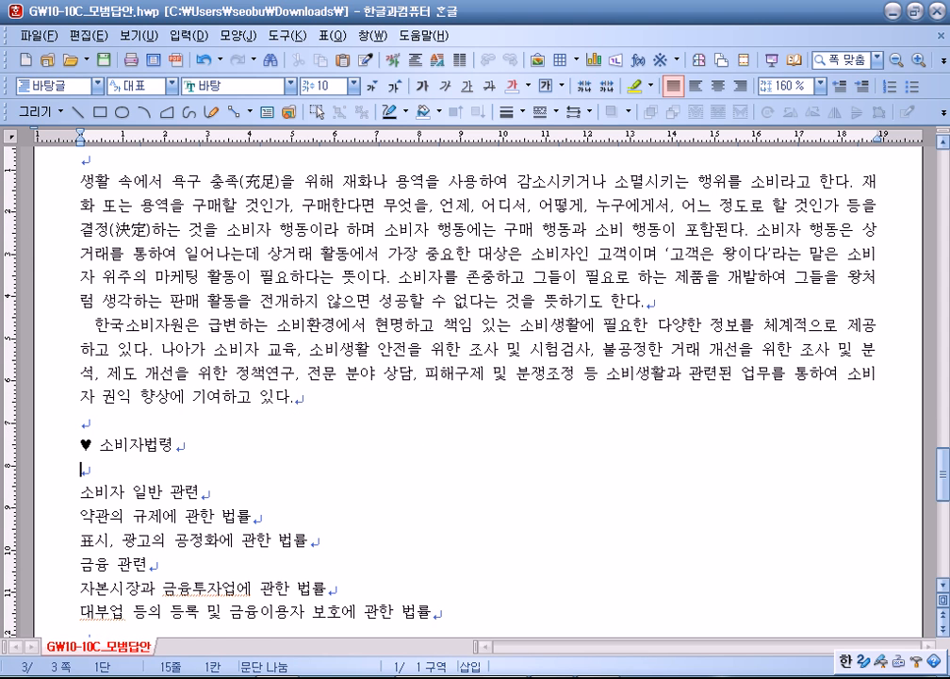
pyautogui.press('Delete')
pyautogui.scroll(-3, 237, 471)
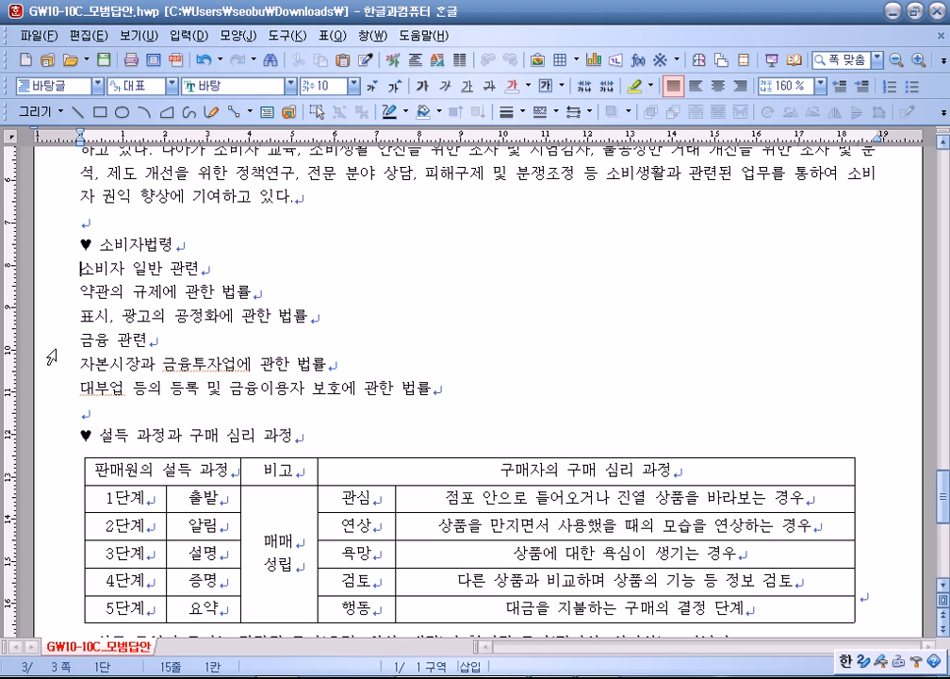
pyautogui.scroll(5, 188, 346)
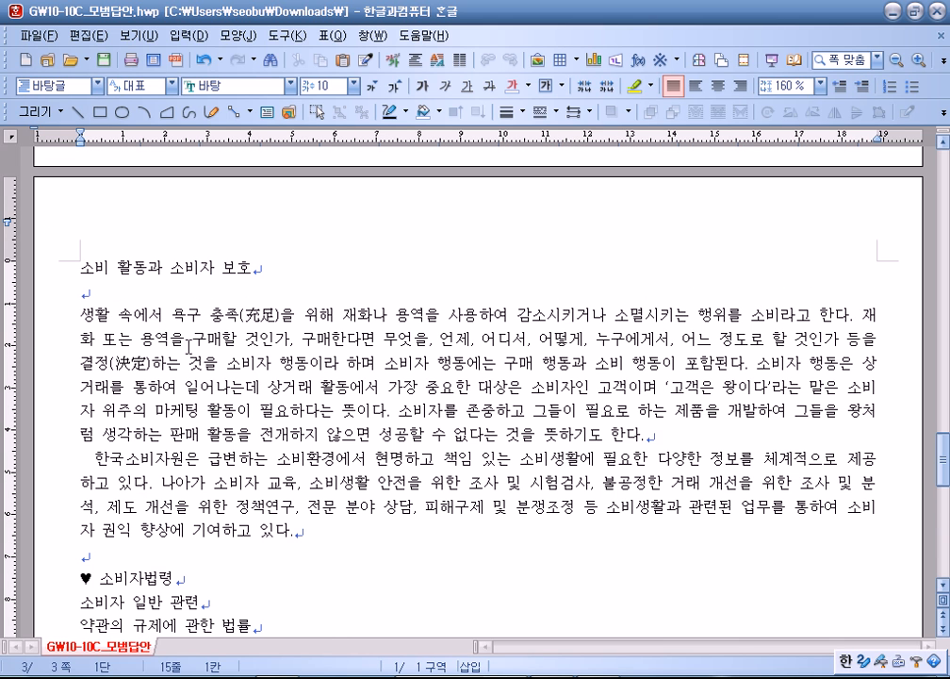
# Select body text and the empty lines above 한국소비자원 and the 설득 과정 heading to check spacing
pyautogui.moveTo(79, 268); pyautogui.dragTo(283, 517)
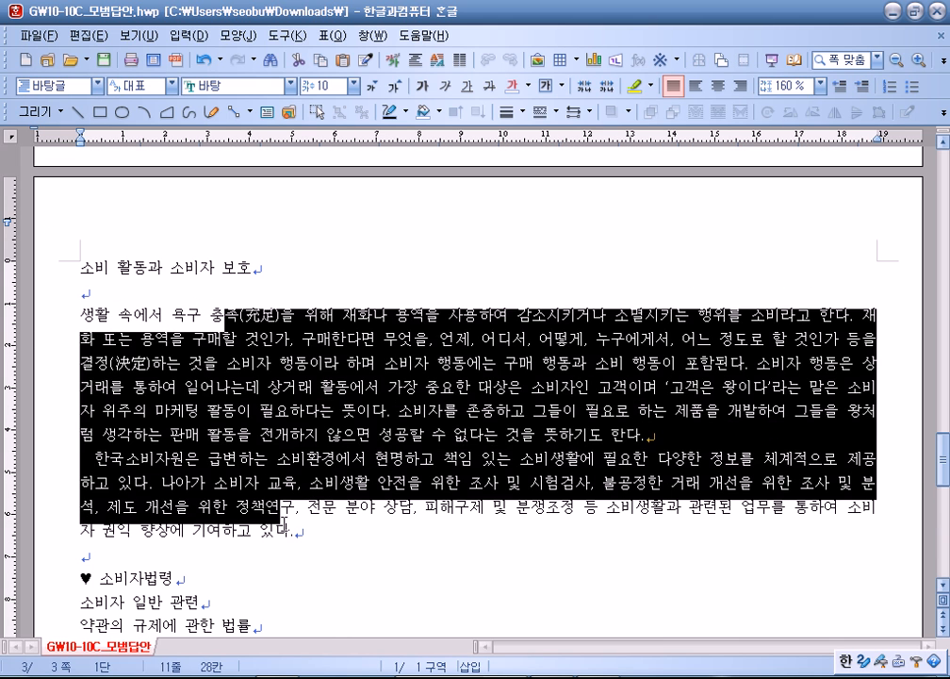
pyautogui.scroll(-4, 302, 509)
pyautogui.moveTo(82, 314); pyautogui.dragTo(141, 429)
pyautogui.scroll(-3, 98, 314)
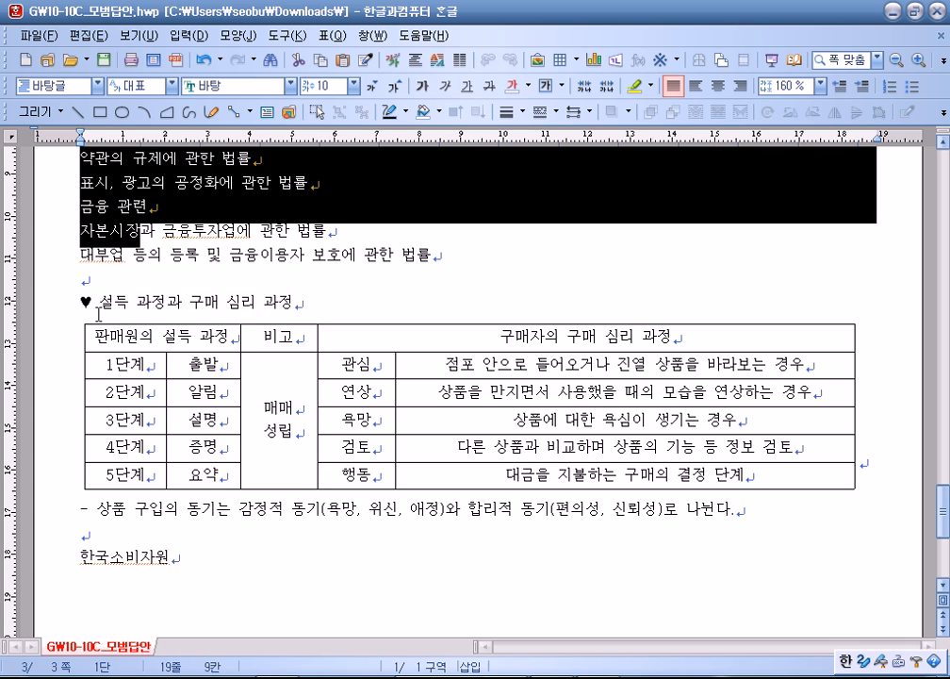
pyautogui.moveTo(107, 307); pyautogui.dragTo(165, 450)
pyautogui.moveTo(76, 545); pyautogui.dragTo(188, 562)
pyautogui.click(188, 562)
pyautogui.click(63, 536)
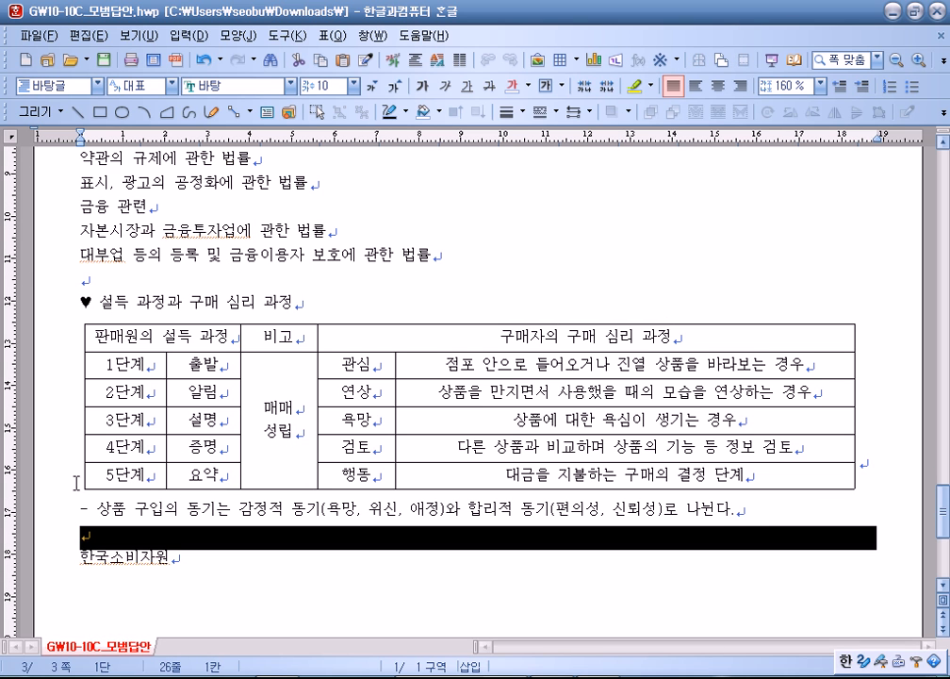
pyautogui.click(57, 286)
pyautogui.scroll(3, 58, 320)
# Try empty lines after the 소비자법령 and 설득 과정 headings, then undo them with Ctrl+Z
pyautogui.click(197, 309)
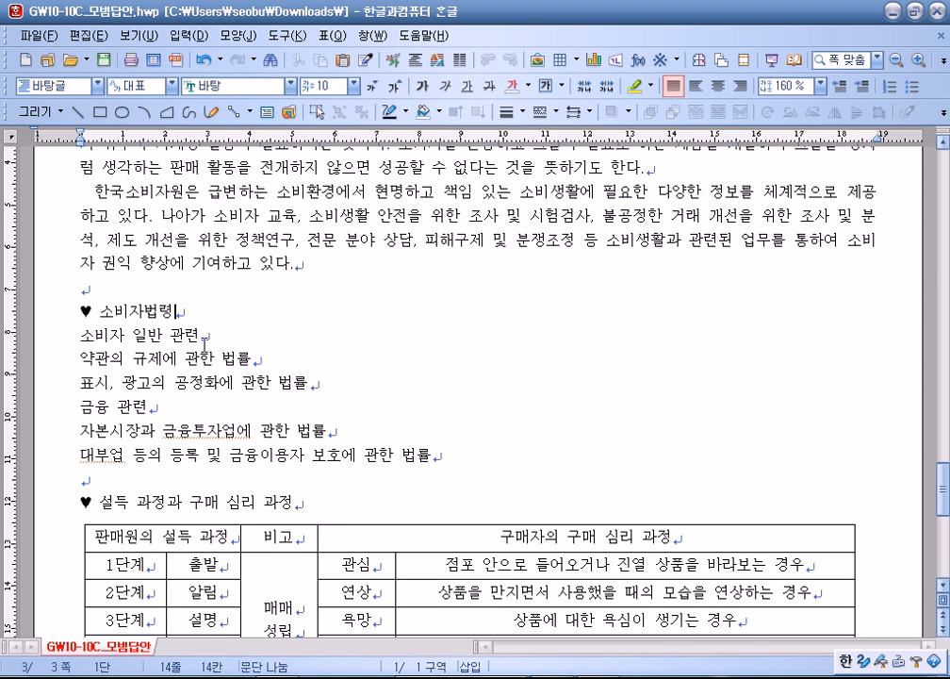
pyautogui.scroll(1, 206, 341)
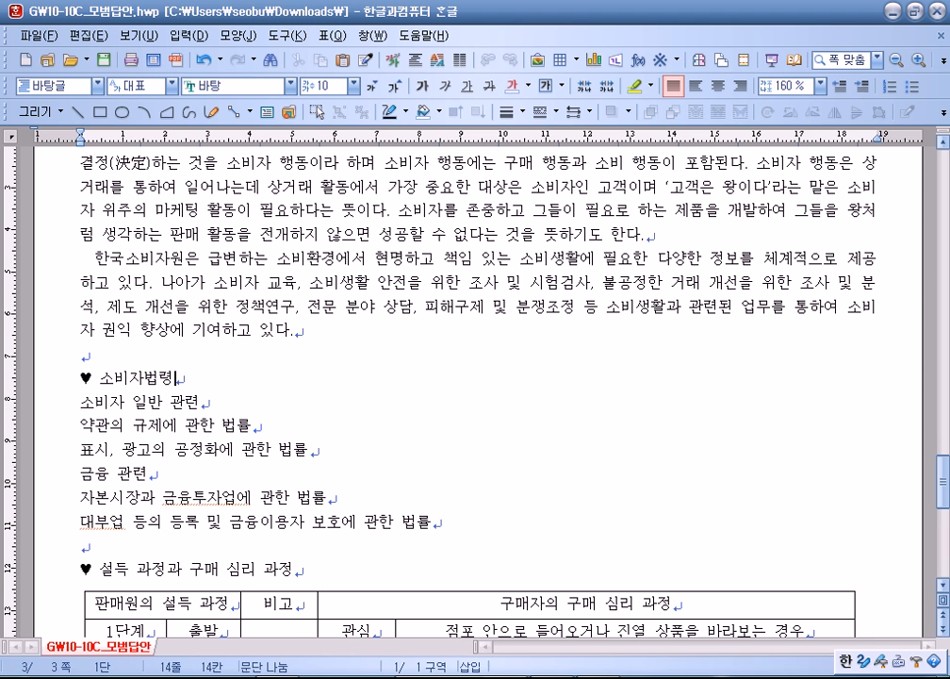
pyautogui.press('Return')
pyautogui.scroll(-2, 311, 528)
pyautogui.click(307, 478)
pyautogui.press('Return')
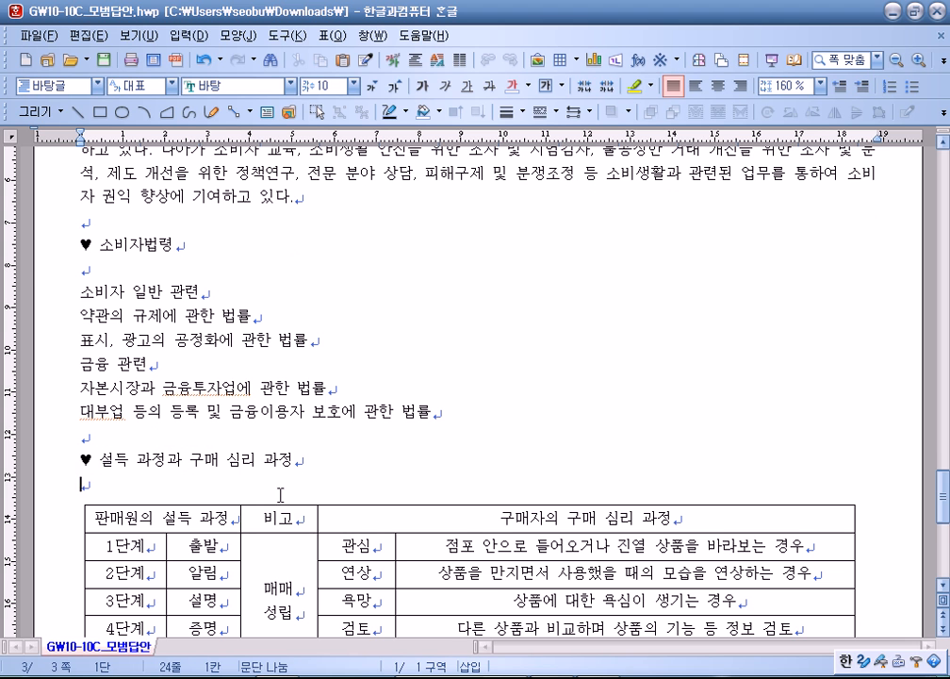
pyautogui.hotkey('ctrl', 'z')
pyautogui.hotkey('ctrl', 'z')
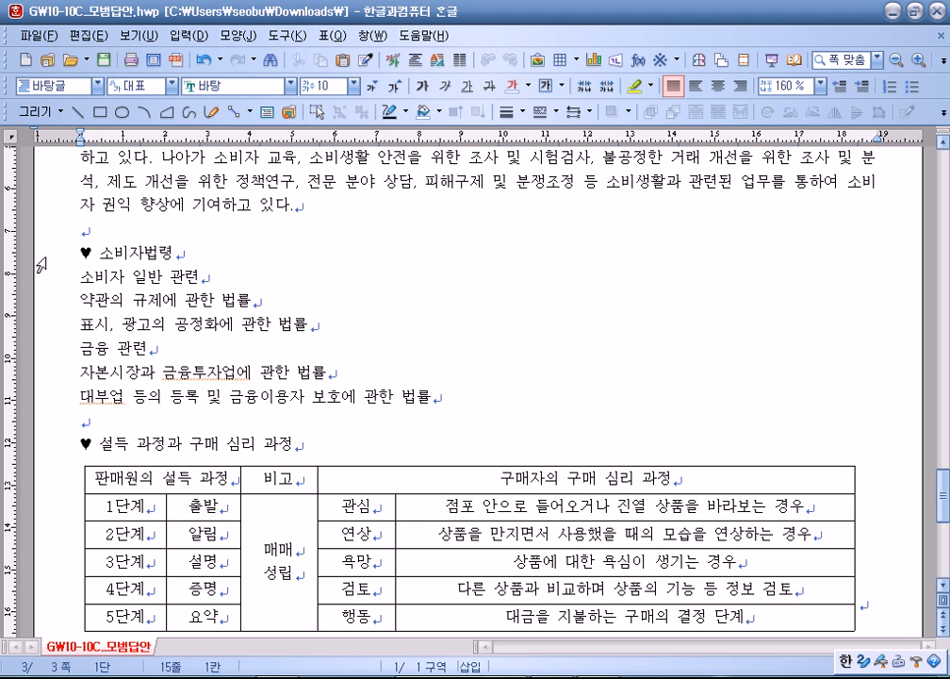
# Check the ♥ 소비자법령 line and the blank line under the title, then return to GW10-10B_모범답안
pyautogui.click(52, 260)
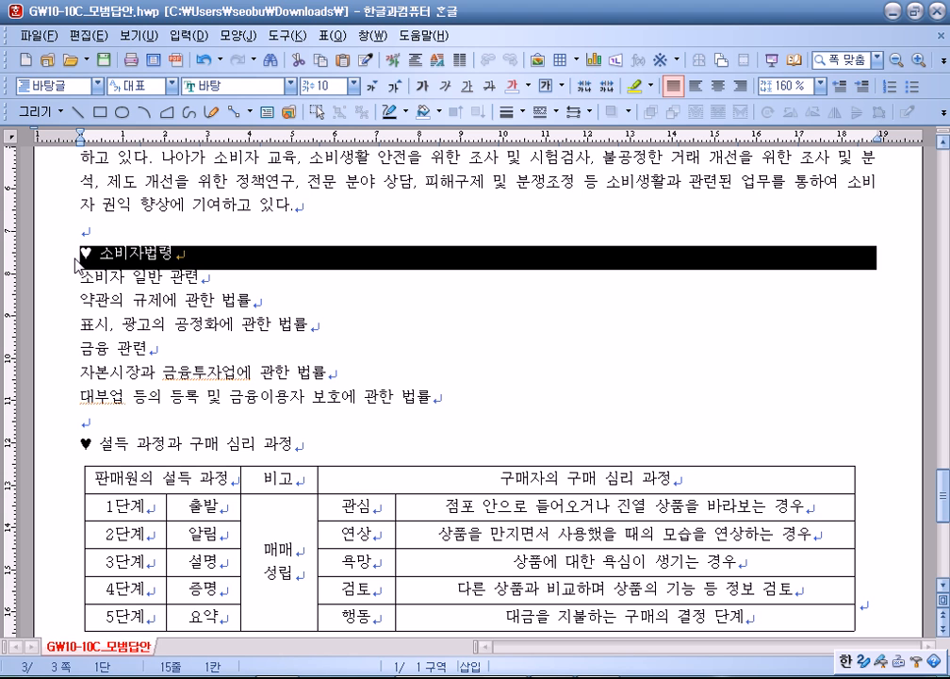
pyautogui.scroll(10, 77, 265)
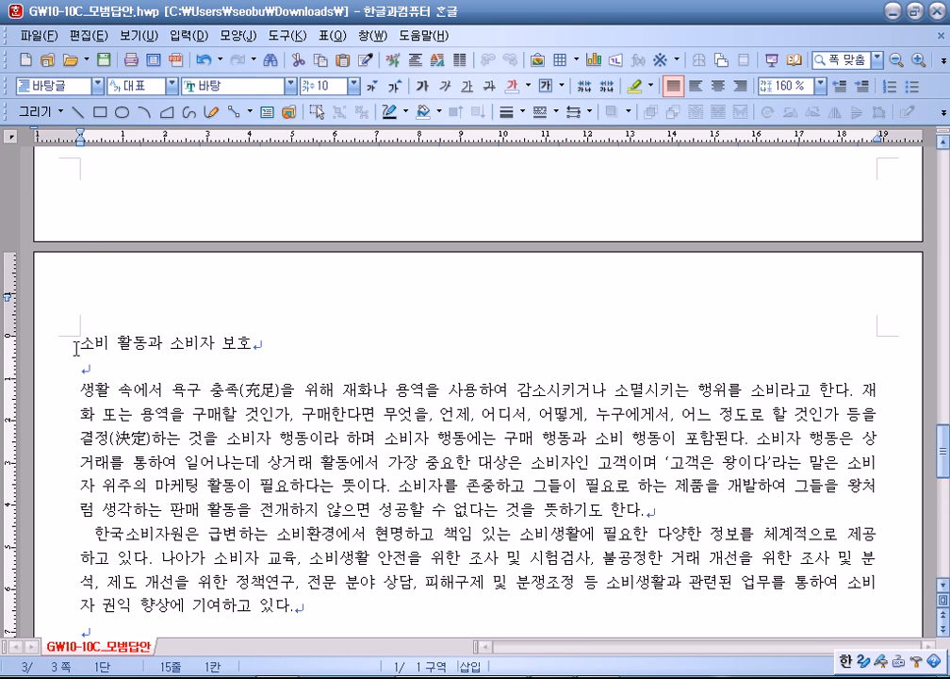
pyautogui.moveTo(75, 342); pyautogui.dragTo(313, 342)
pyautogui.click(116, 366)
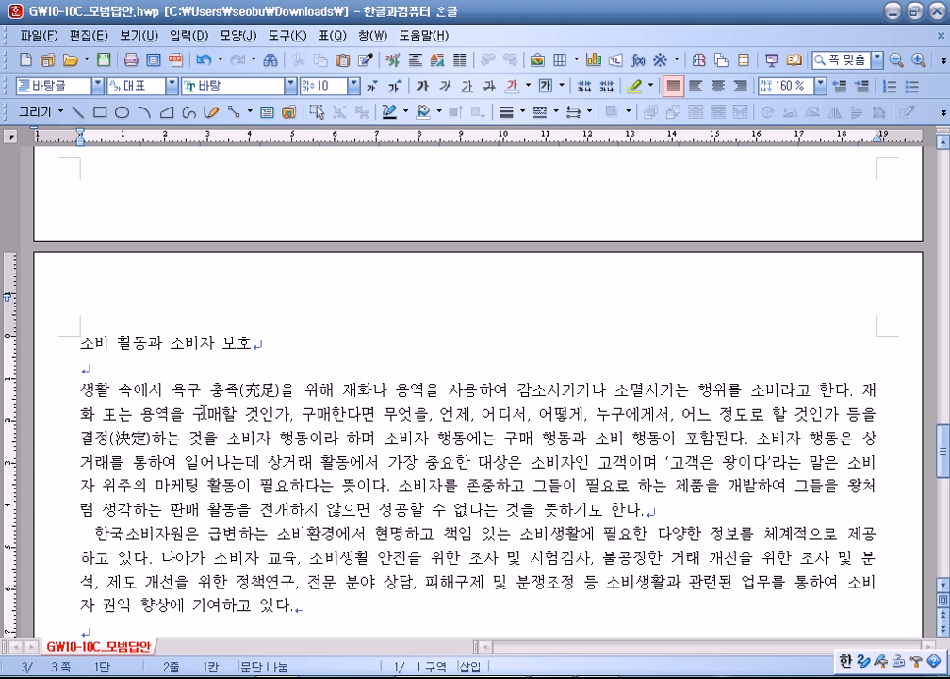
pyautogui.scroll(15, 212, 407)
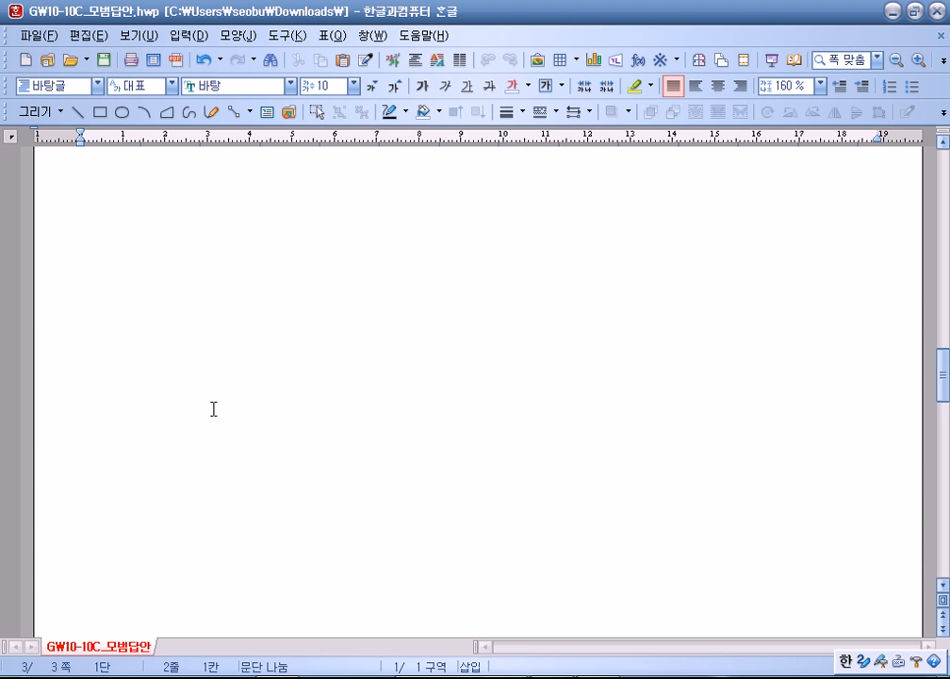
pyautogui.scroll(10, 212, 400)
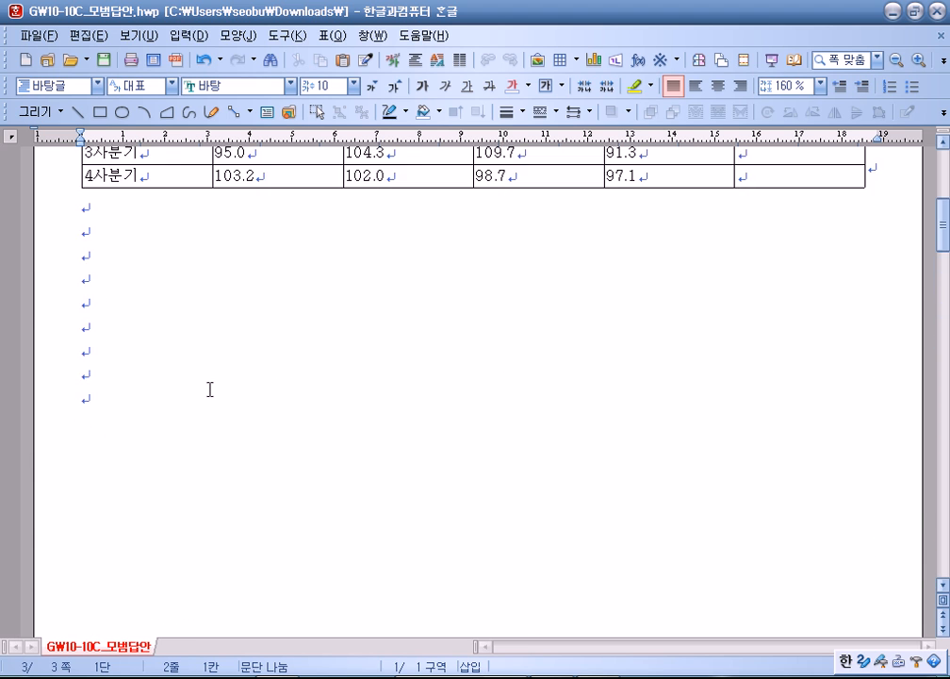
pyautogui.scroll(3, 211, 388)
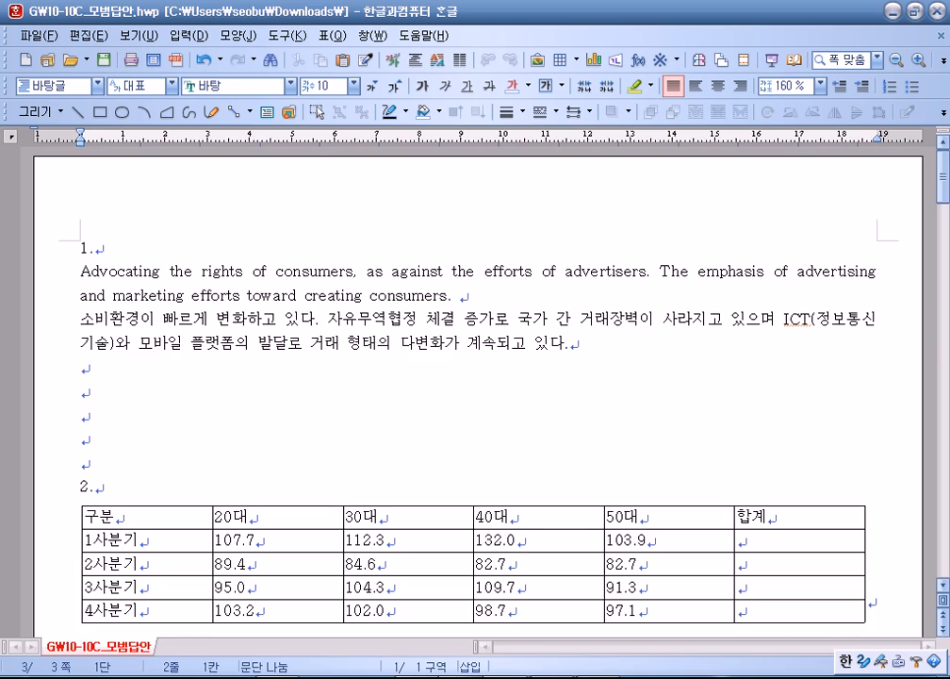
pyautogui.hotkey('alt', 'Tab')
pyautogui.scroll(10, 155, 450)
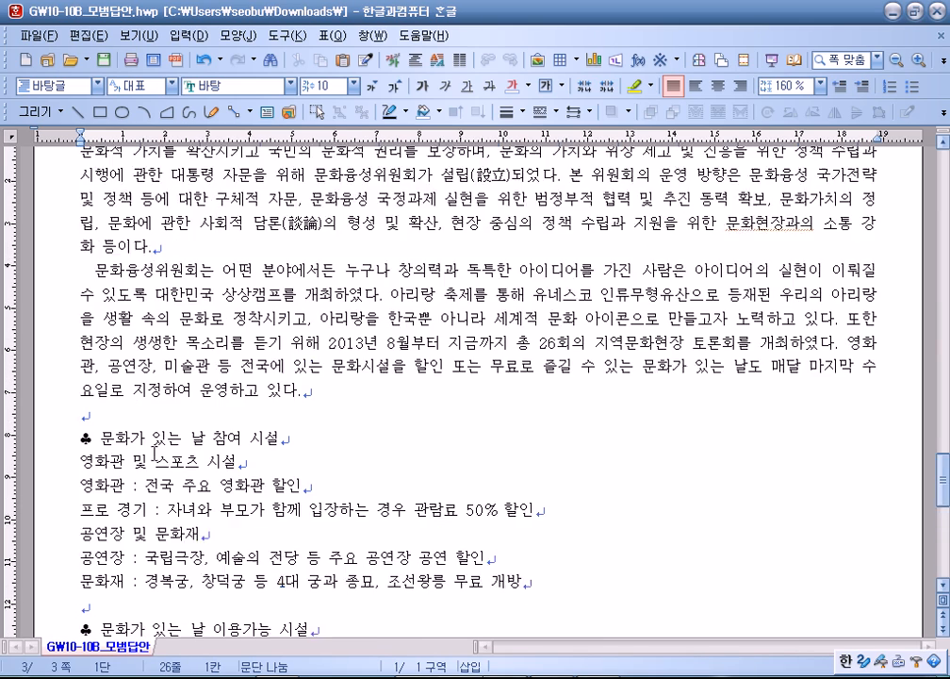
# Switch with Alt+Tab to the GW10-10A_모범답안 window showing the NCS 박람회 page
pyautogui.hotkey('alt', 'Tab')
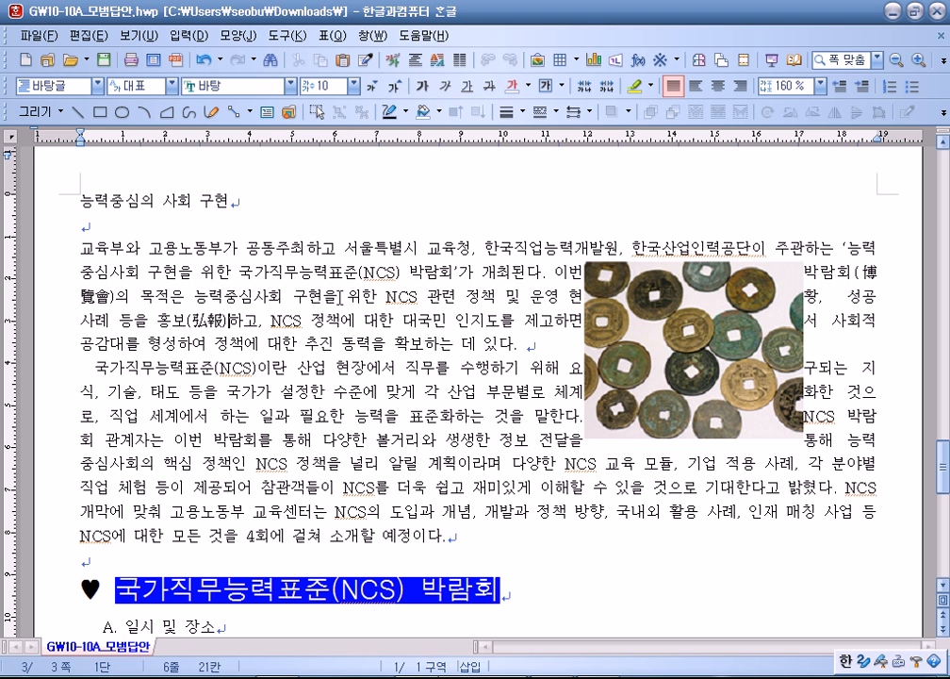
pyautogui.click(245, 230)
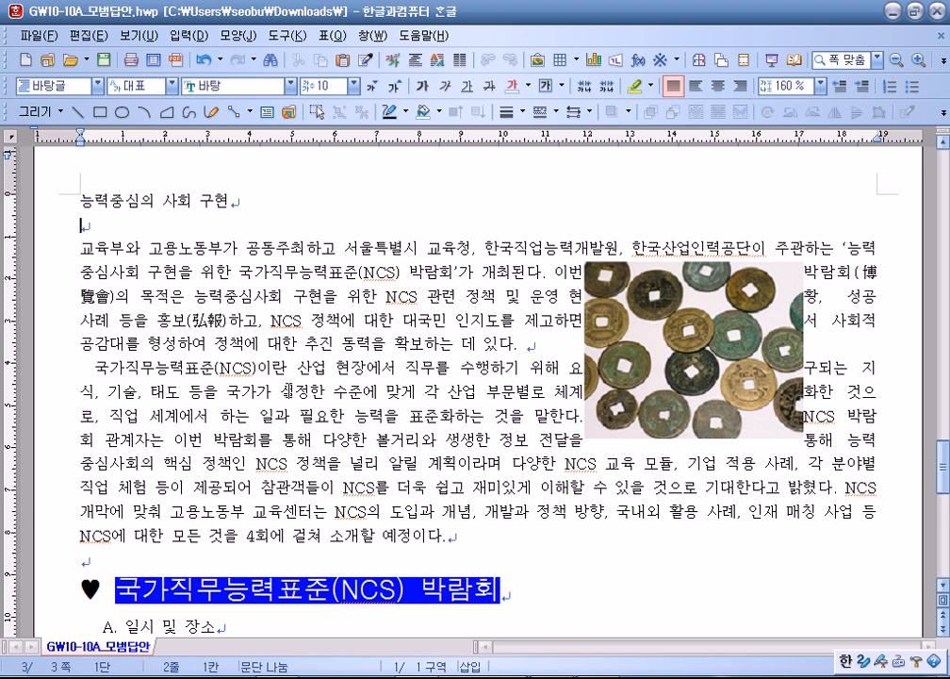
pyautogui.scroll(-3, 329, 417)
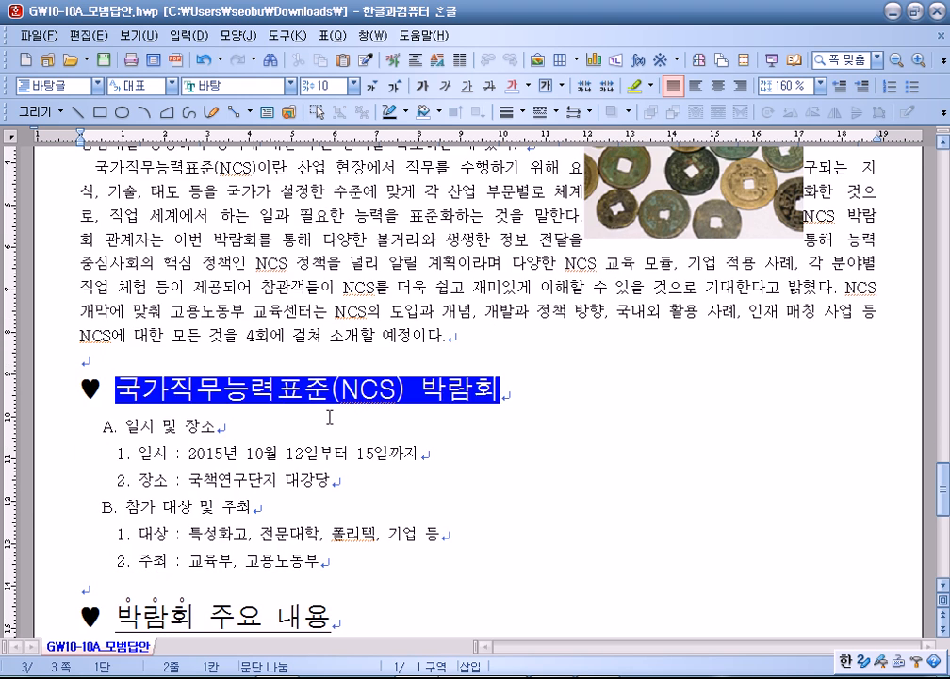
pyautogui.scroll(-2, 329, 417)
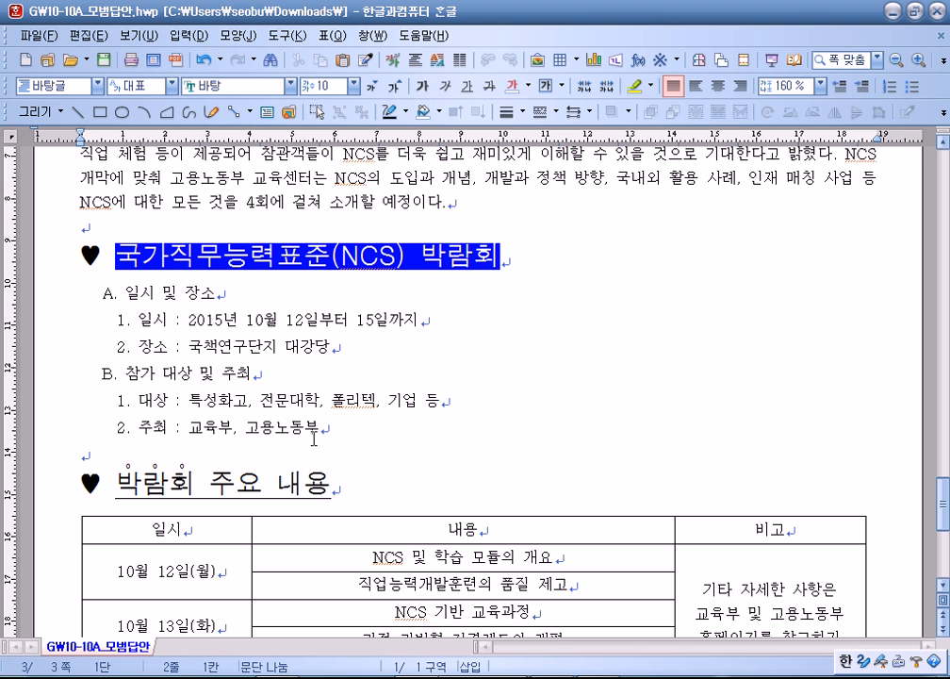
pyautogui.scroll(-4, 253, 347)
pyautogui.click(275, 517)
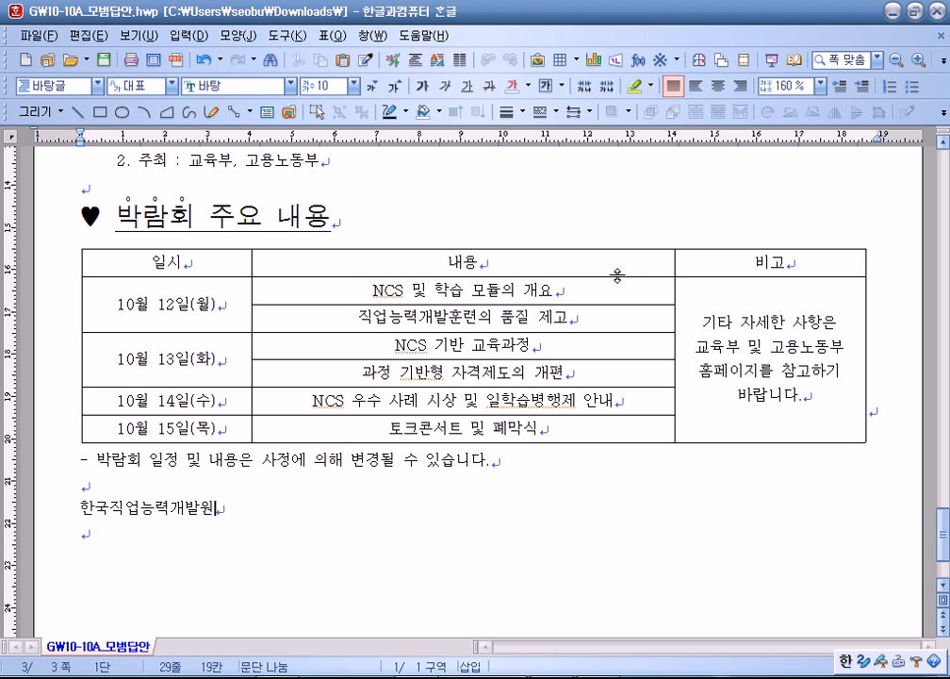